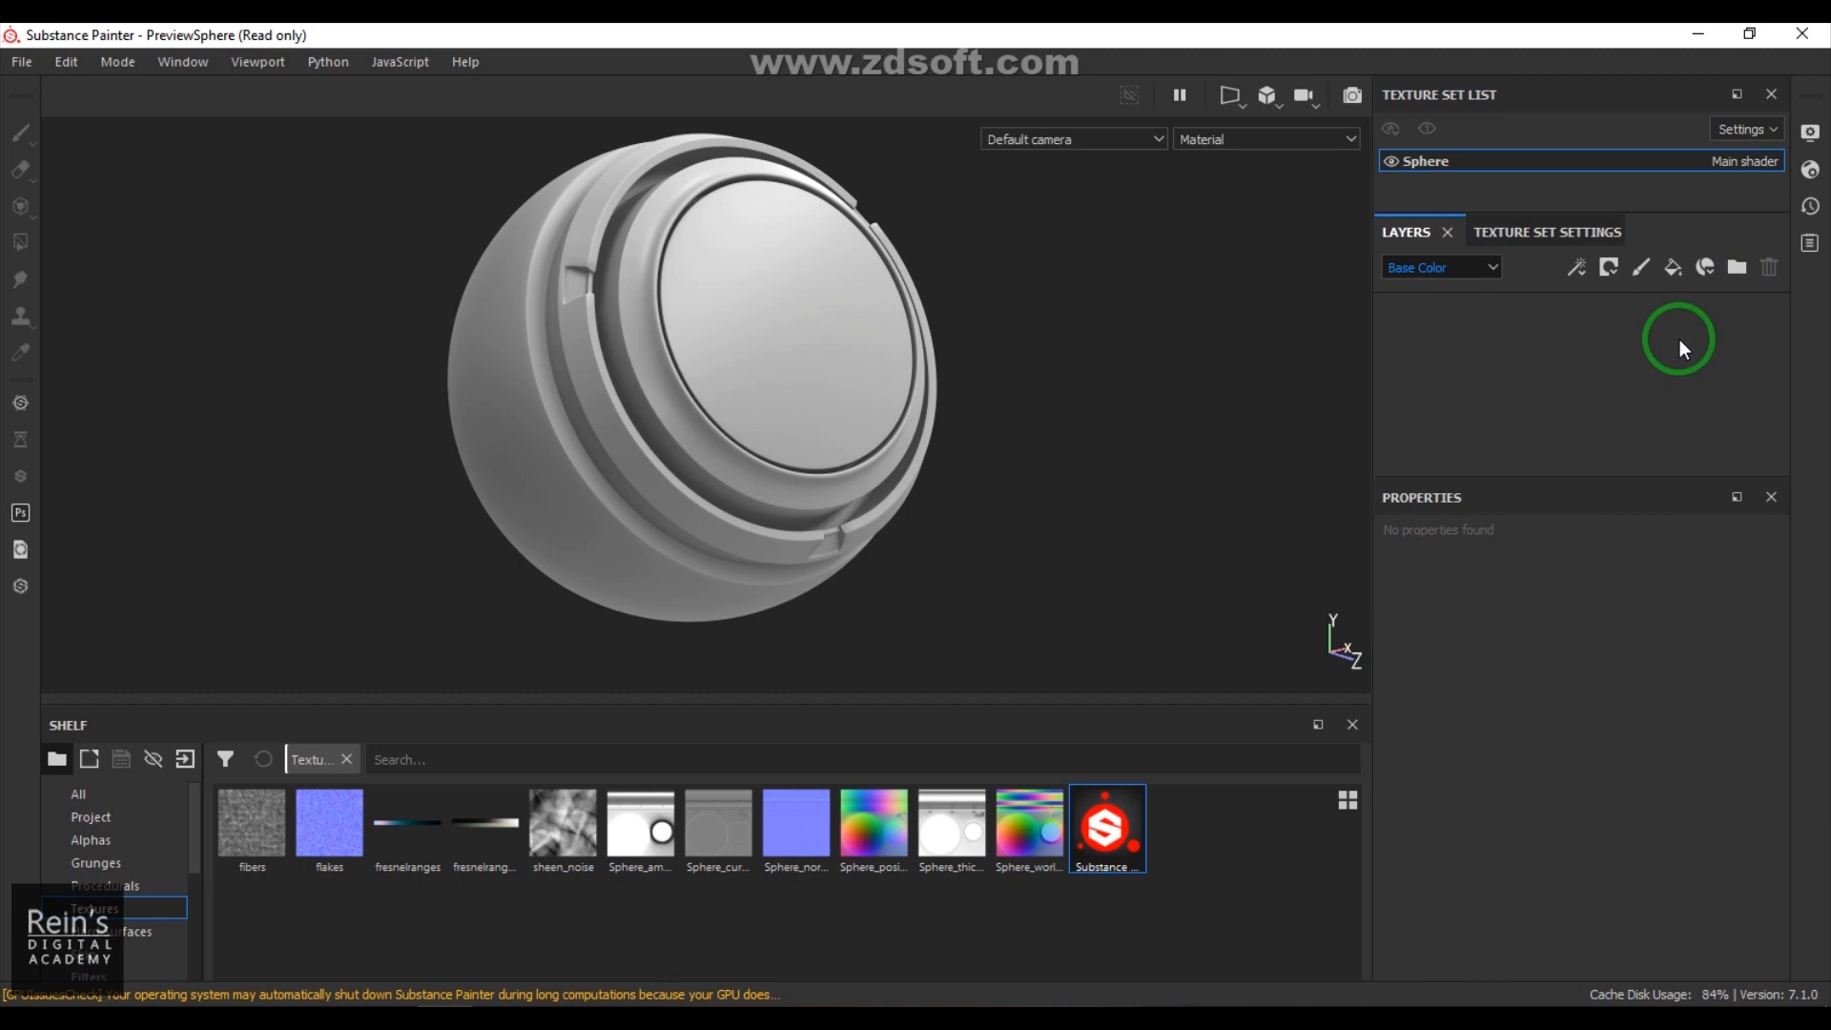
Step: Add a fill layer and turn off all its material channels except color
click(1674, 272)
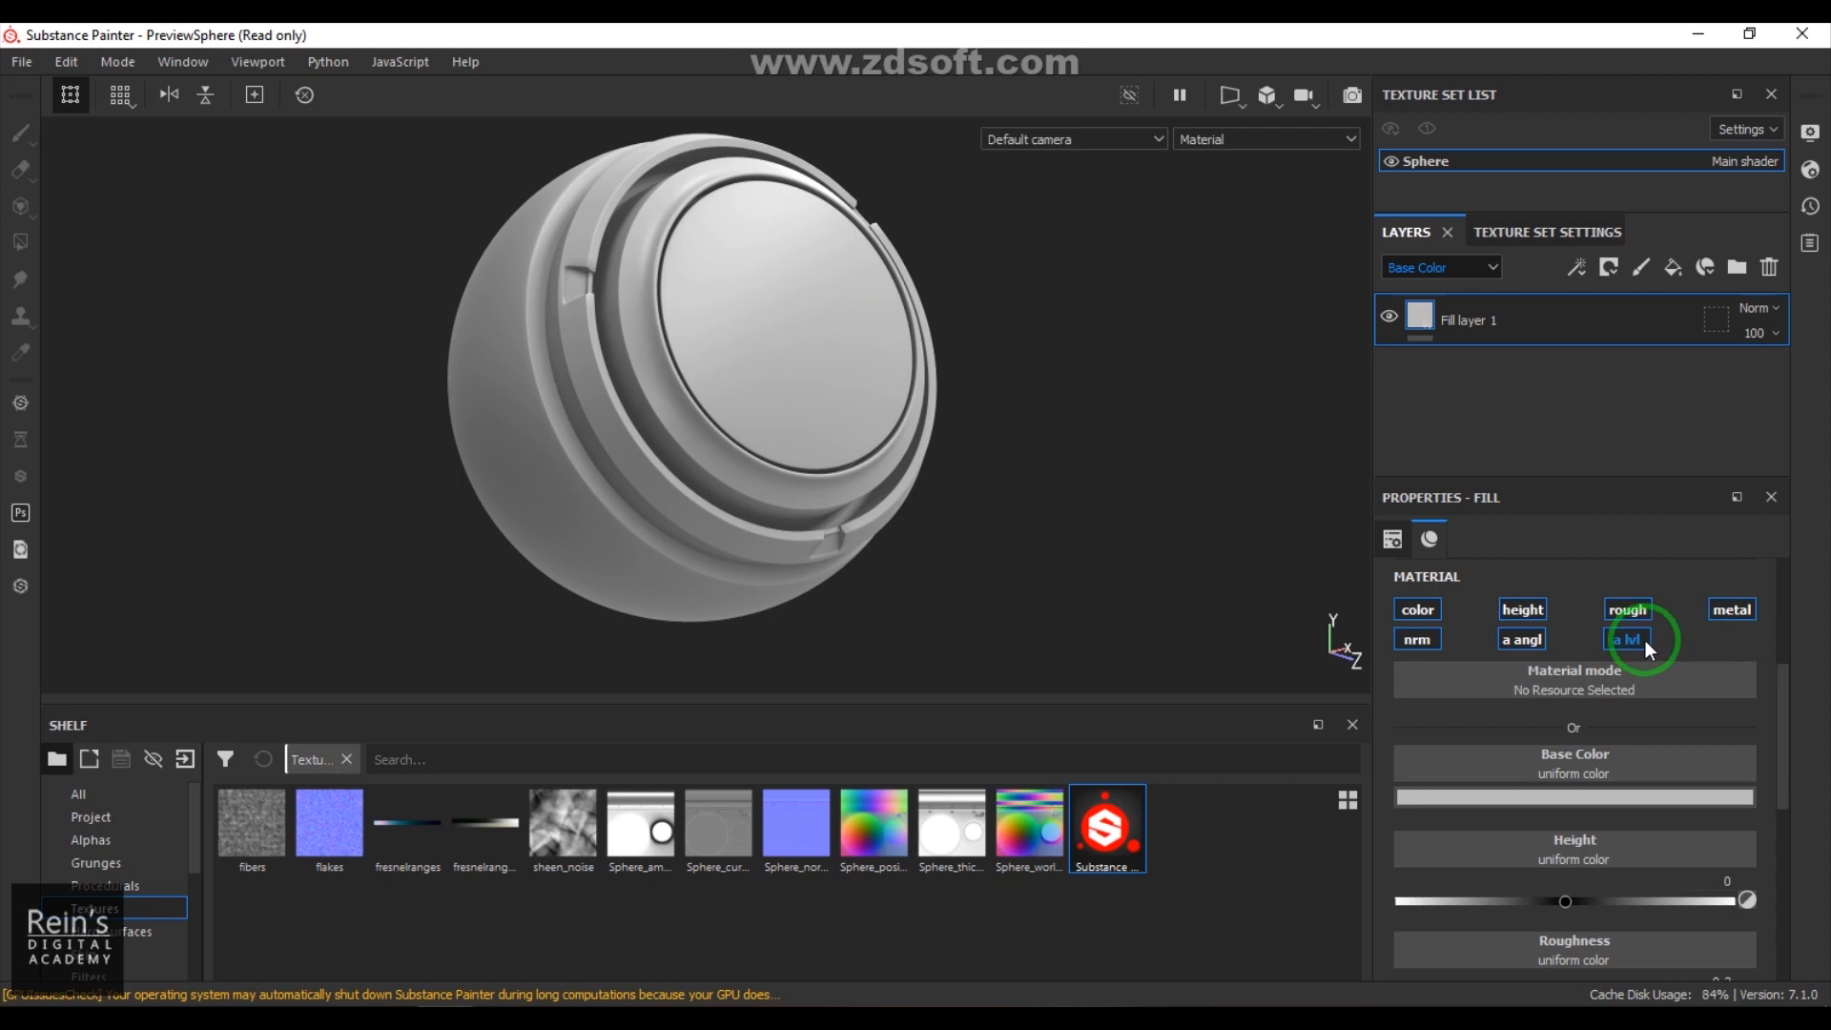
drag(1782, 711, 1787, 907)
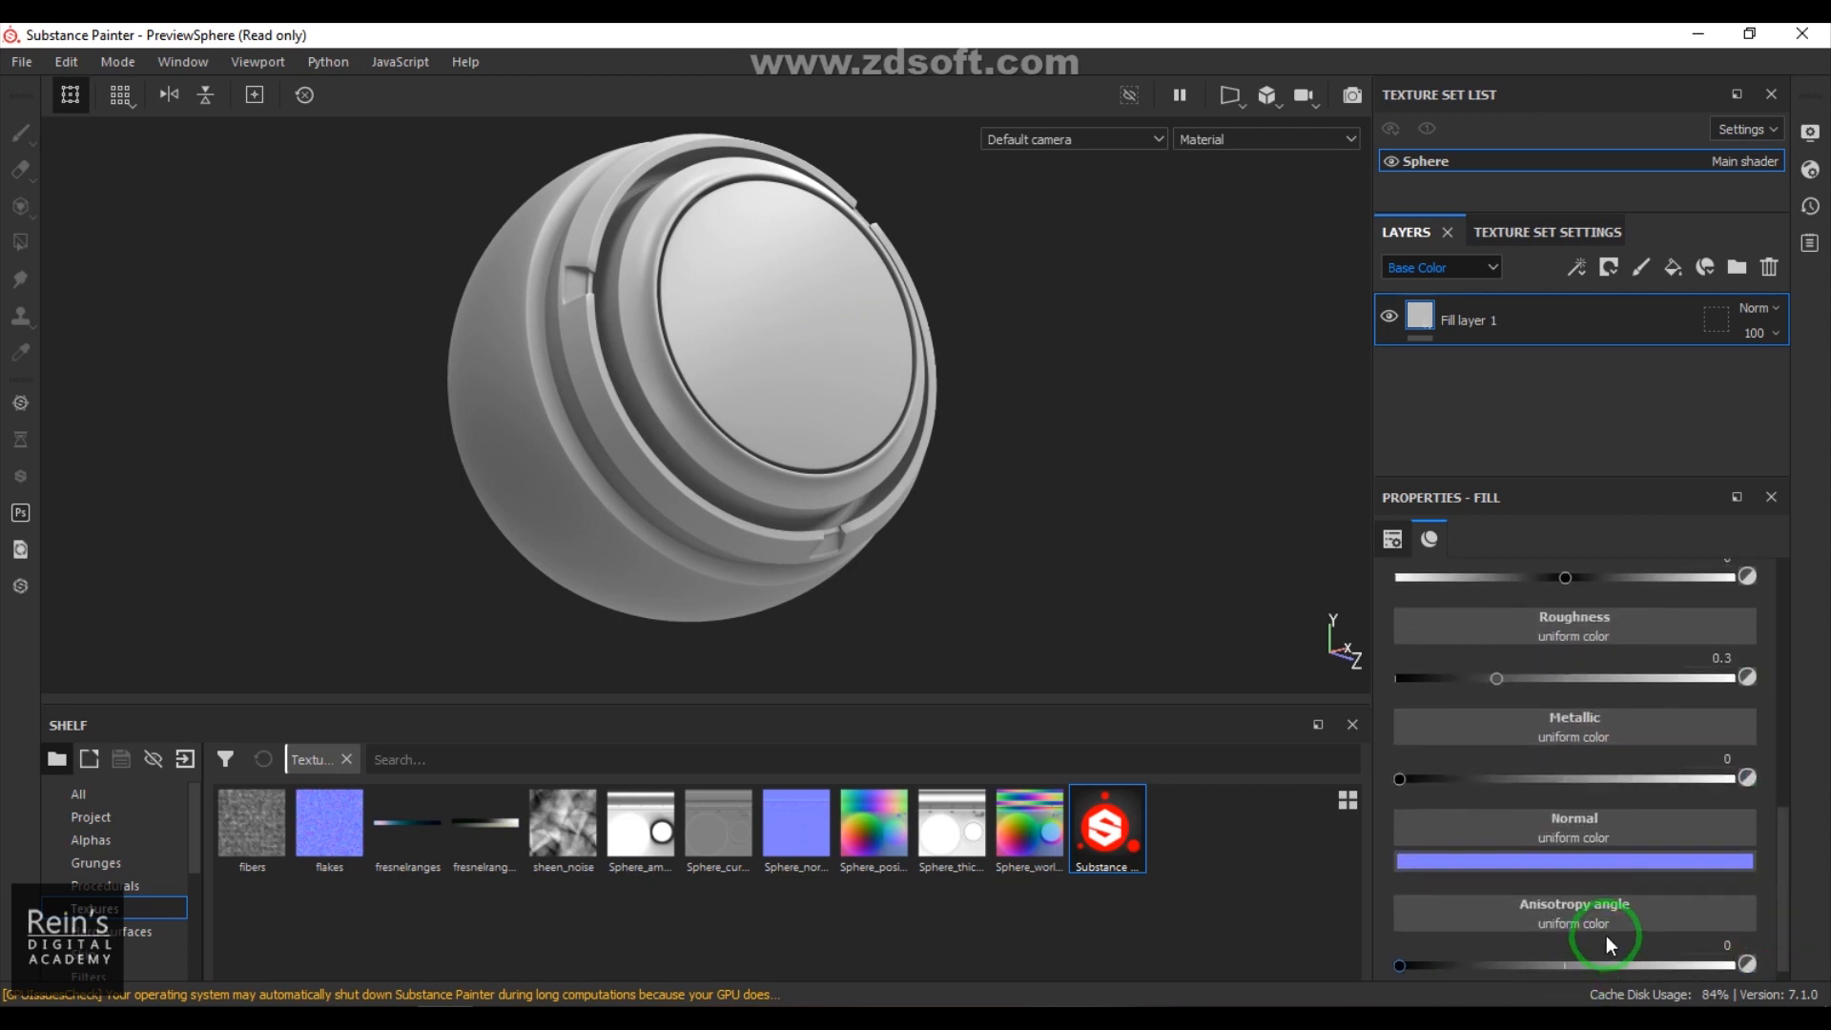
drag(1771, 849, 1779, 683)
click(1518, 751)
click(1426, 751)
click(1657, 753)
click(1722, 720)
click(1613, 722)
click(1533, 723)
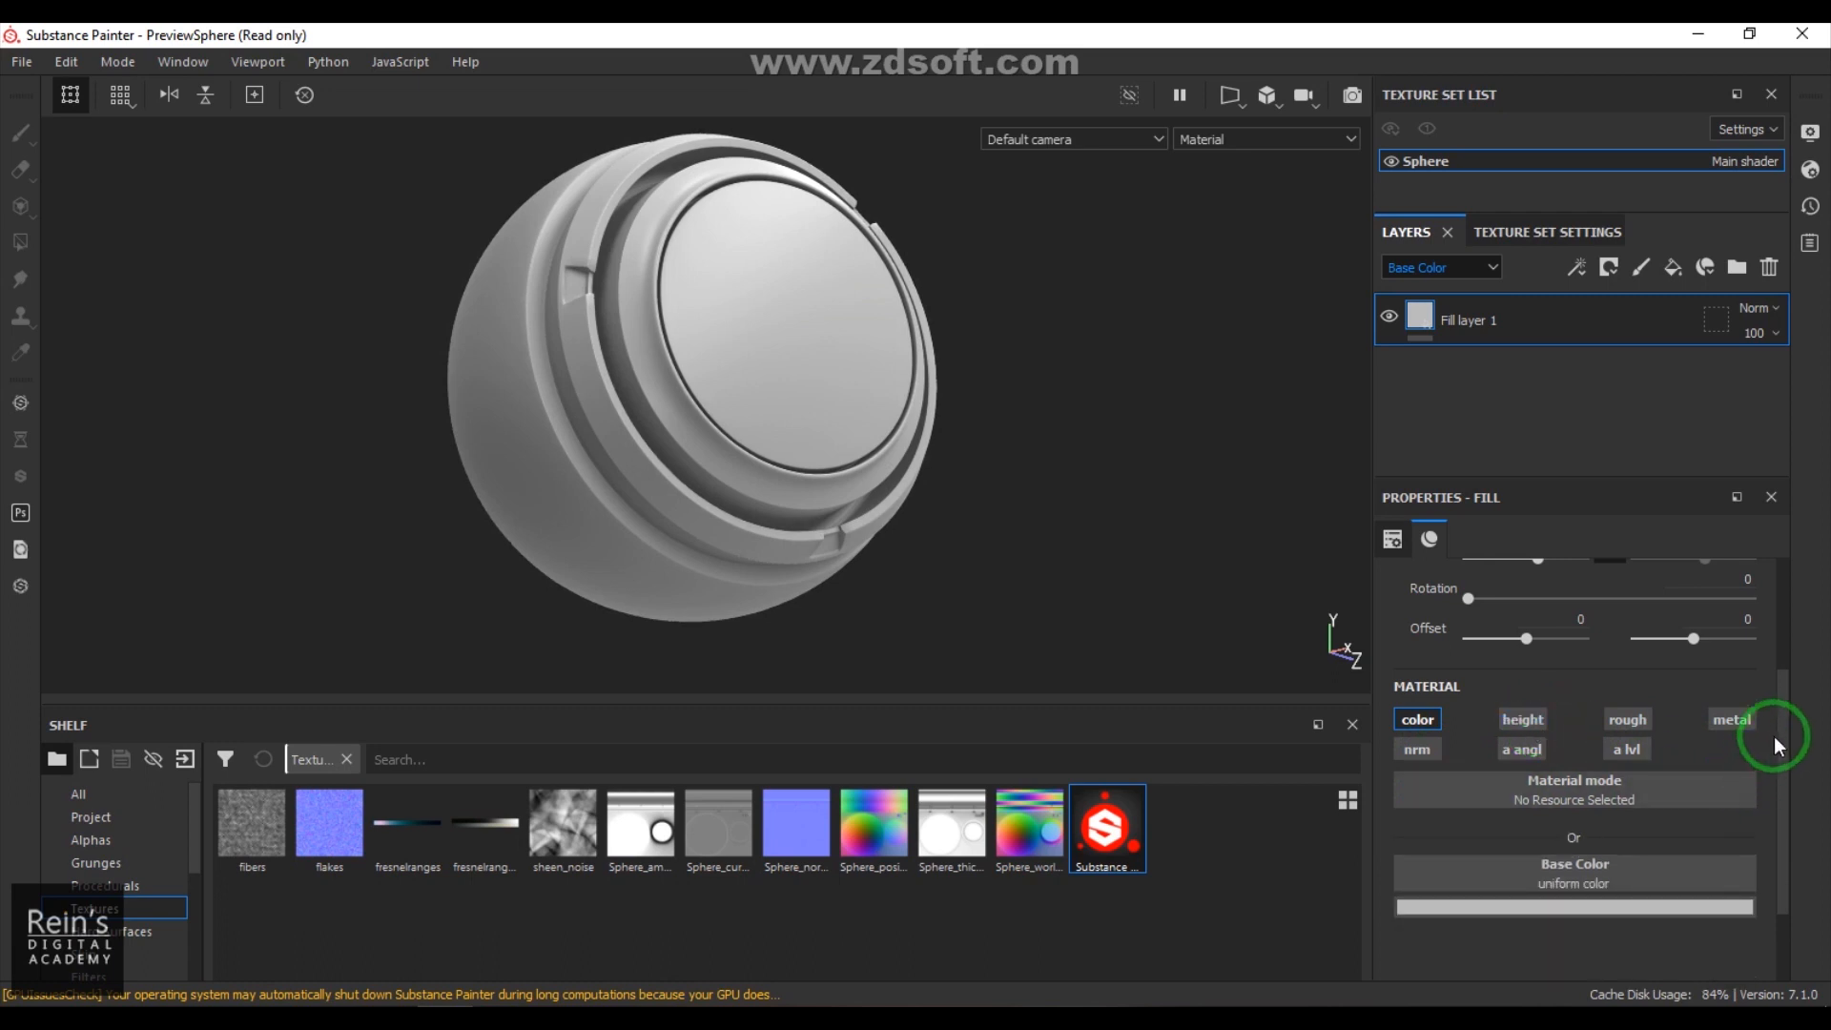
Step: Turn the fill layer's height, rough, metal, nrm, a angl and a lvl channels back on and look through their parameters
drag(1779, 736, 1783, 818)
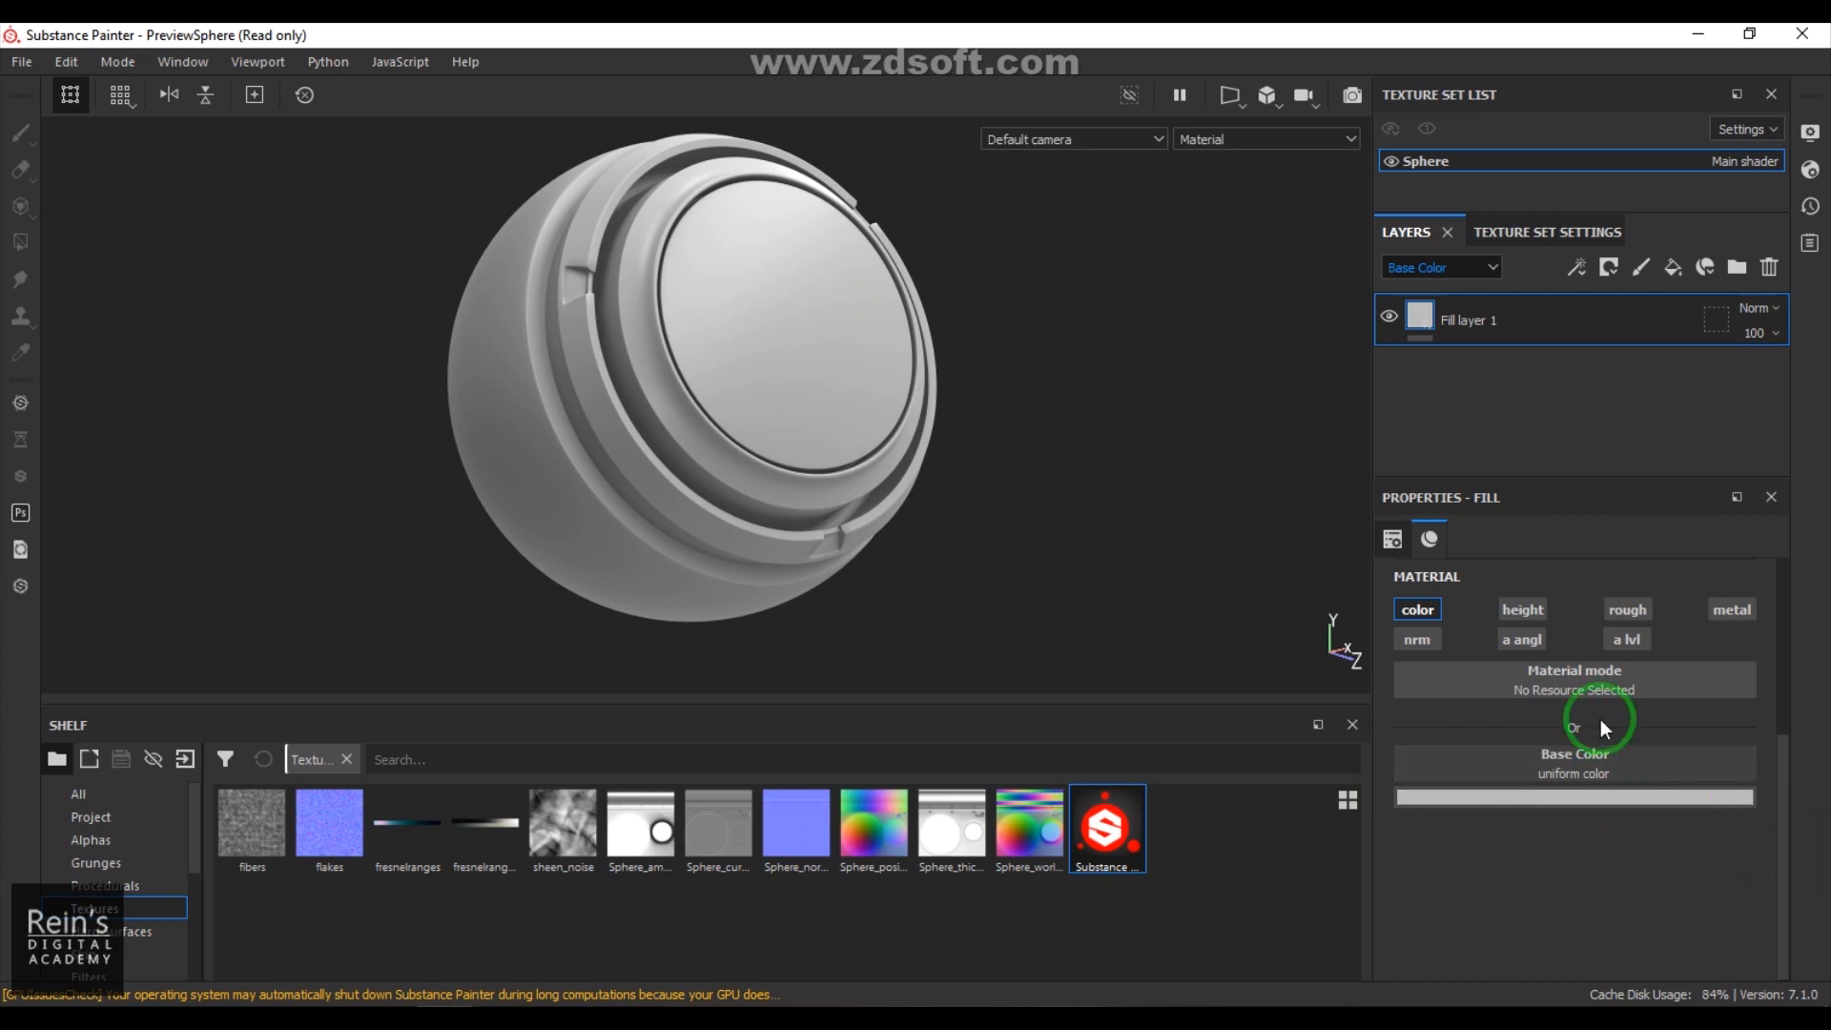
click(1525, 610)
click(1625, 610)
click(1731, 609)
click(1417, 639)
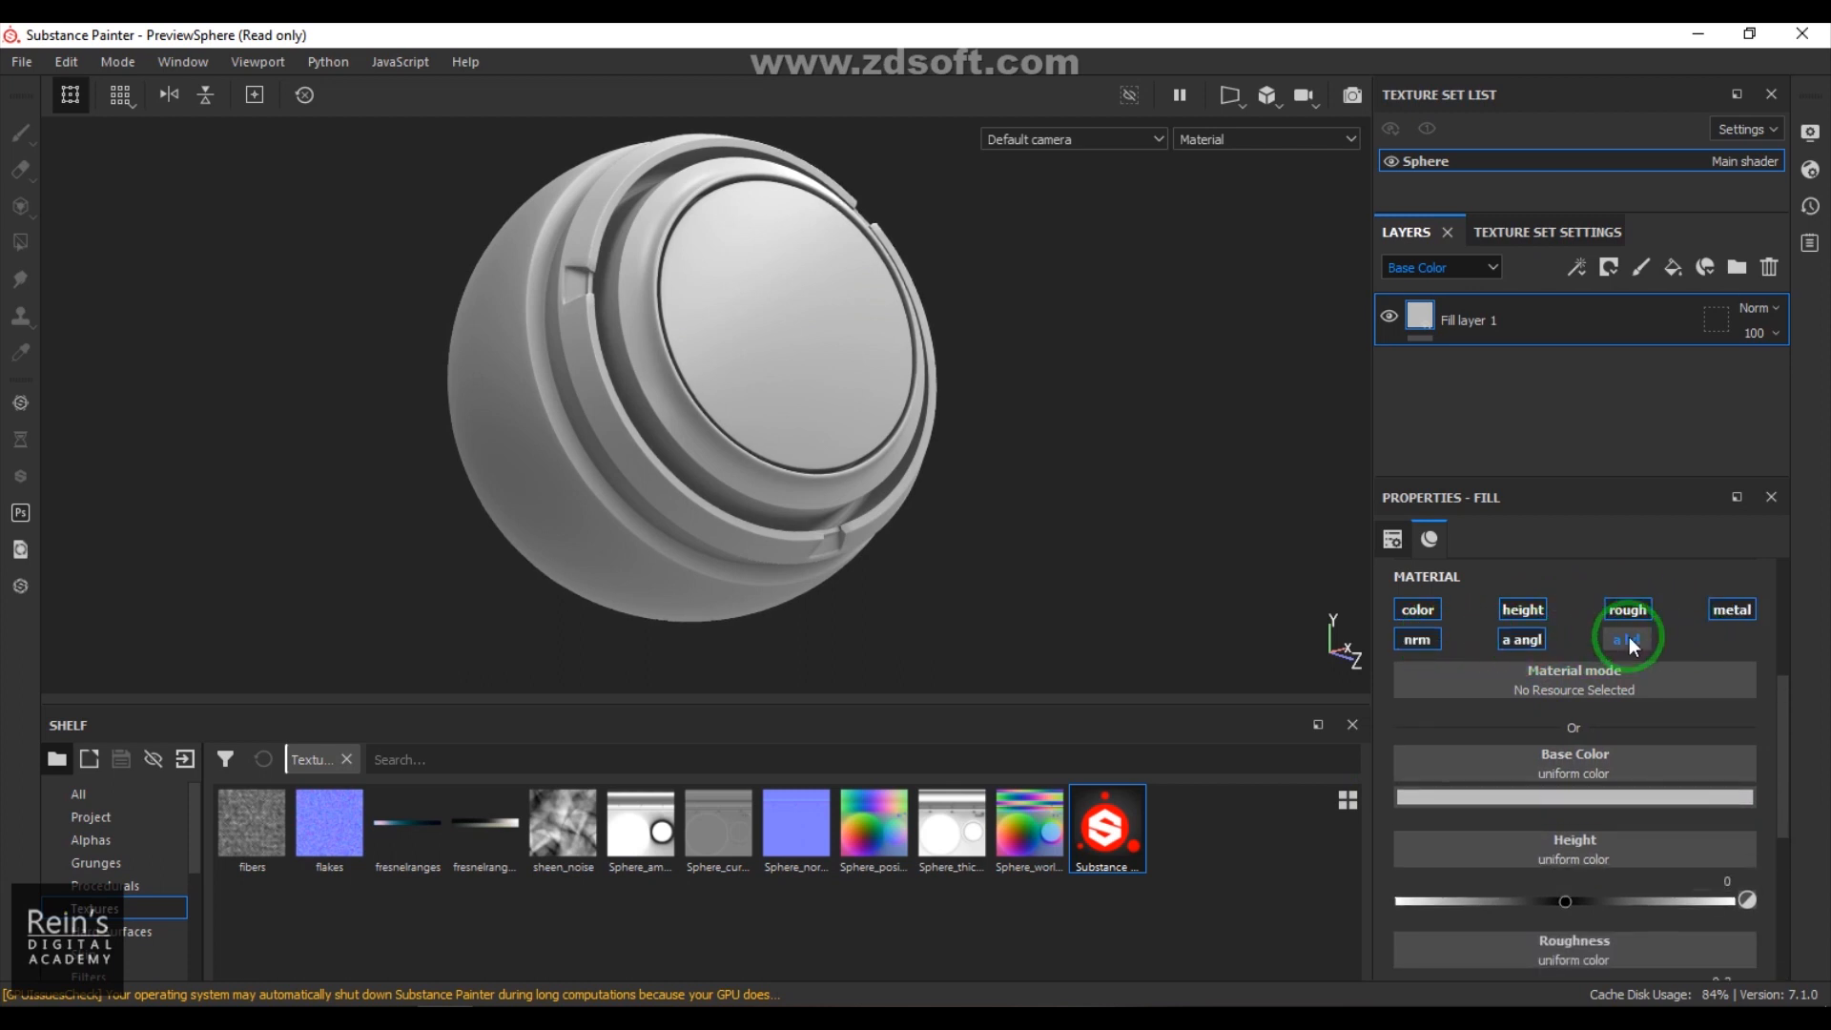
drag(1793, 753, 1782, 910)
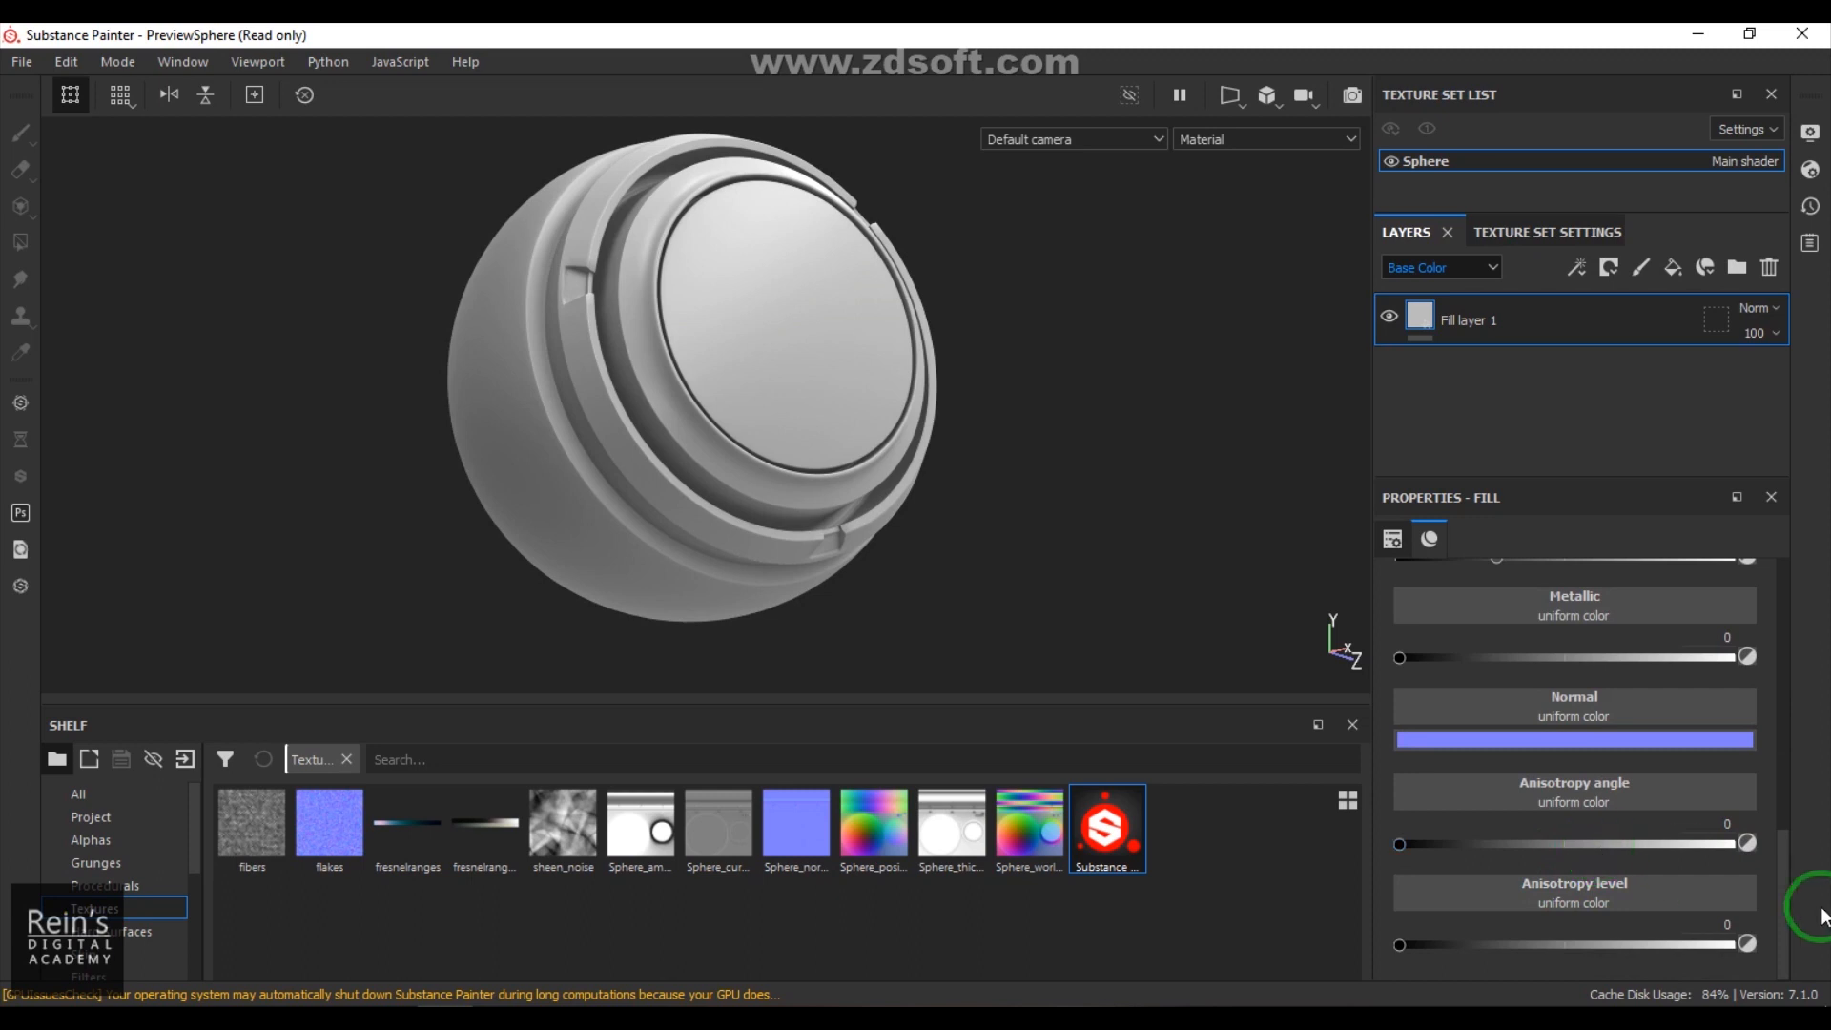
drag(1794, 892, 1784, 753)
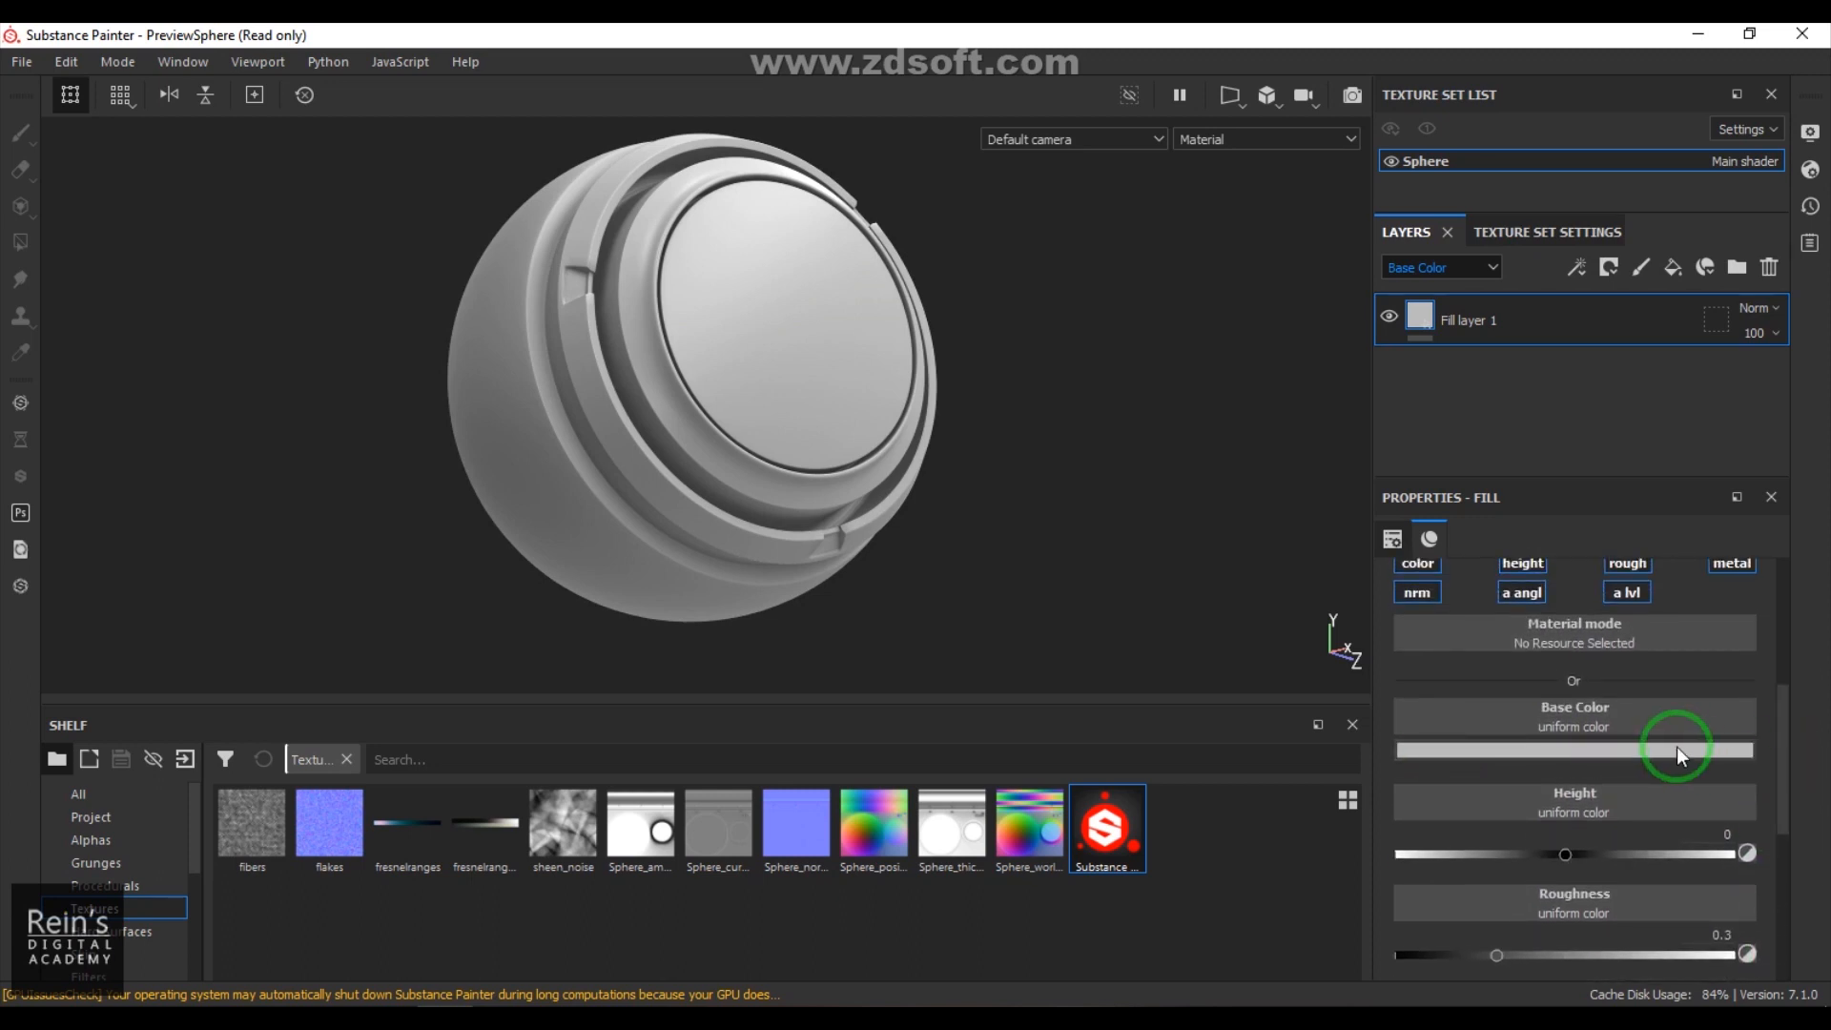
Step: Change the fill layer's base color to a golden orange
click(1590, 750)
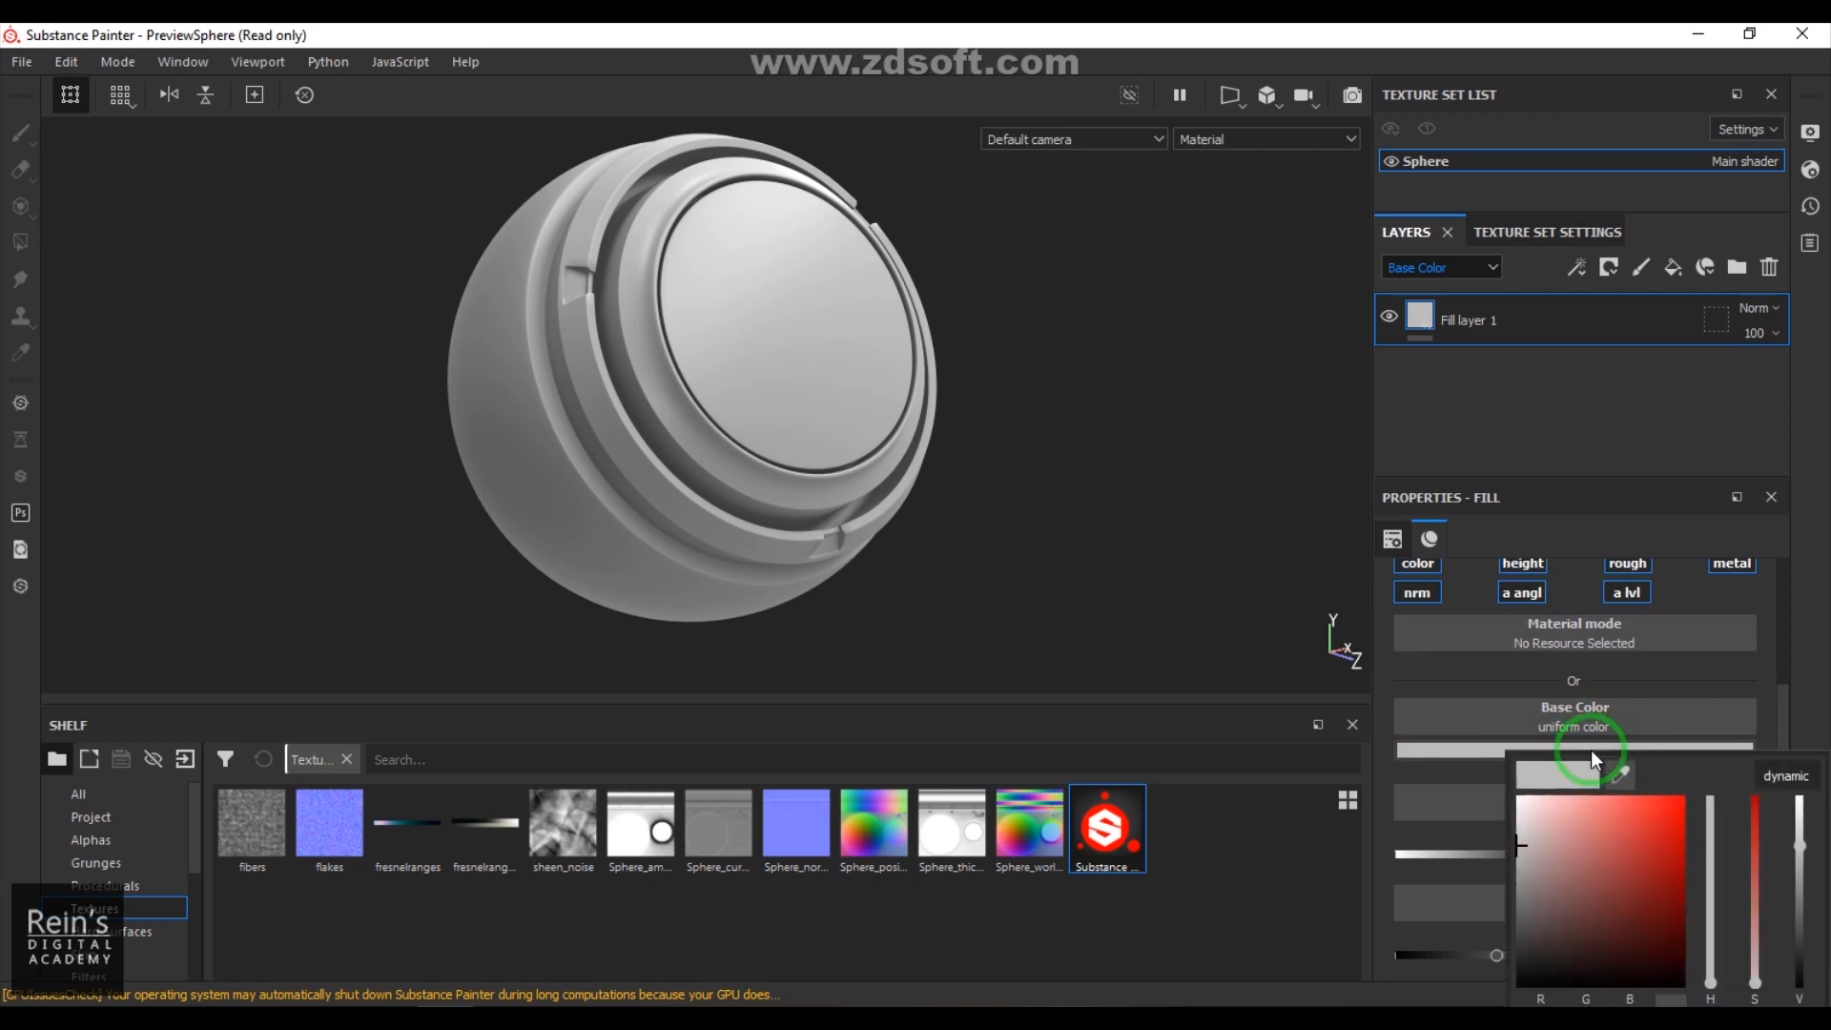
click(1611, 838)
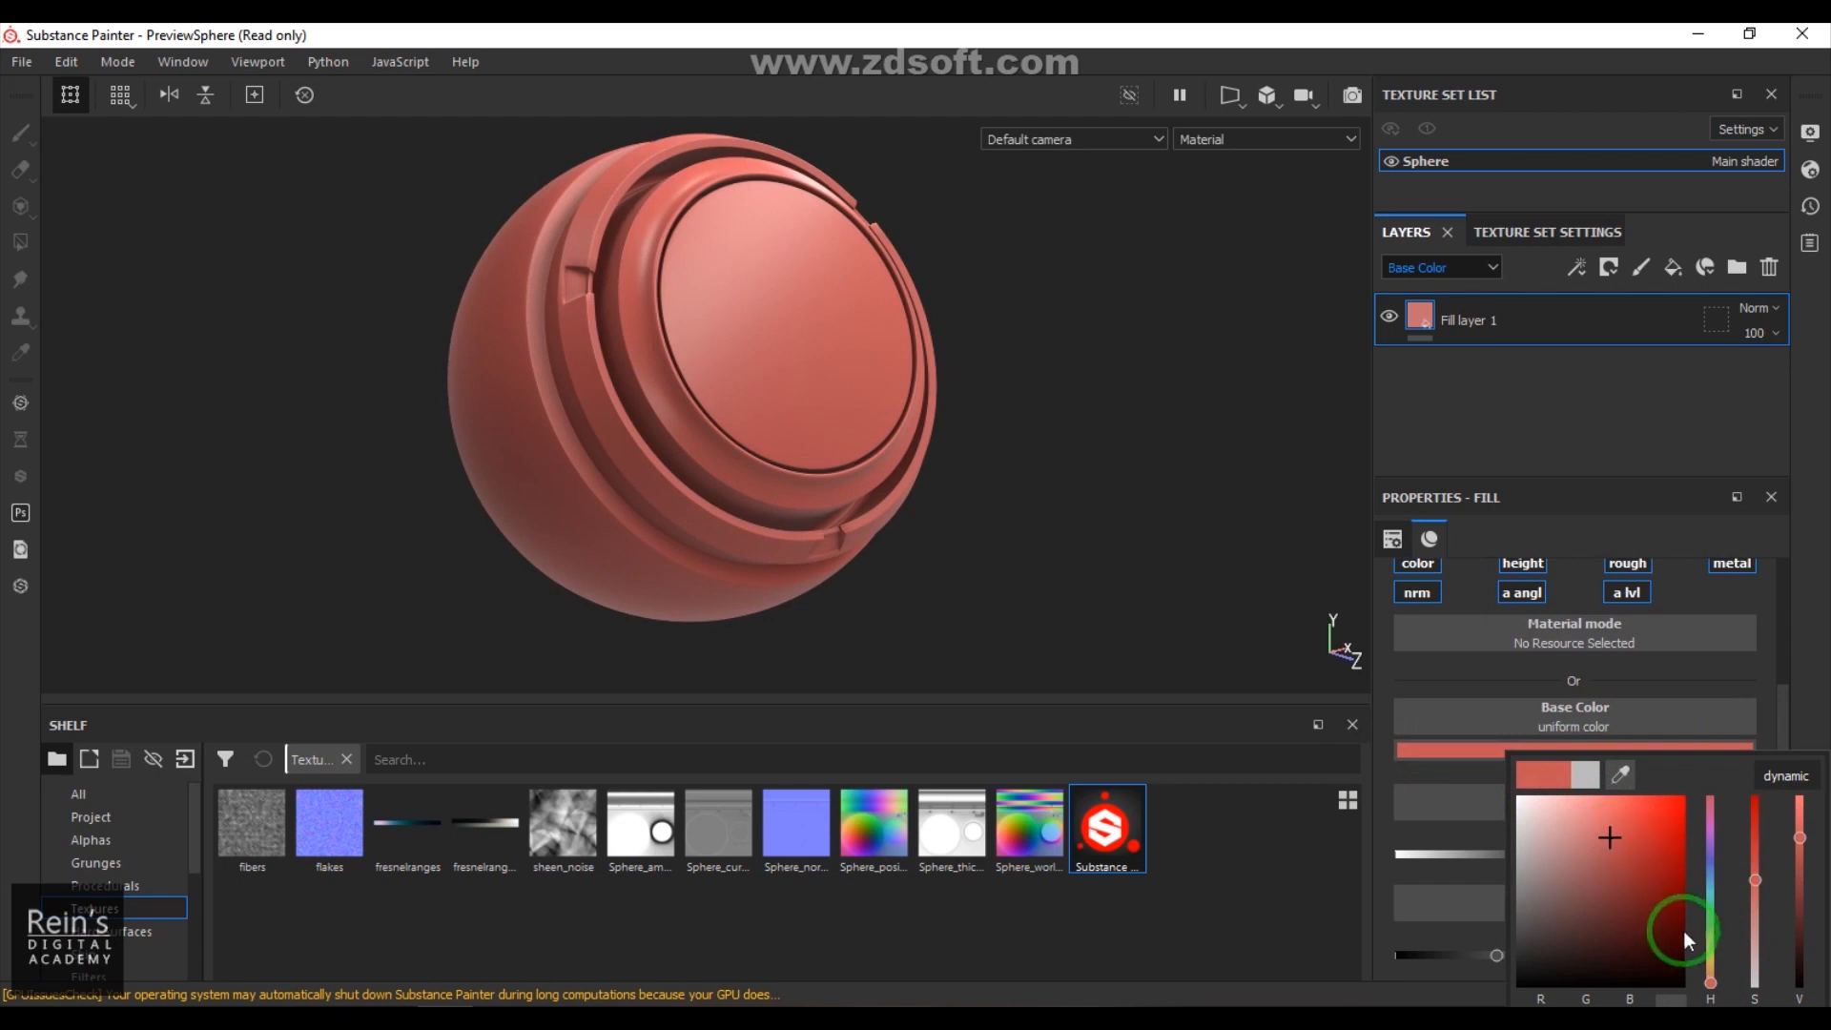
drag(1712, 983, 1710, 970)
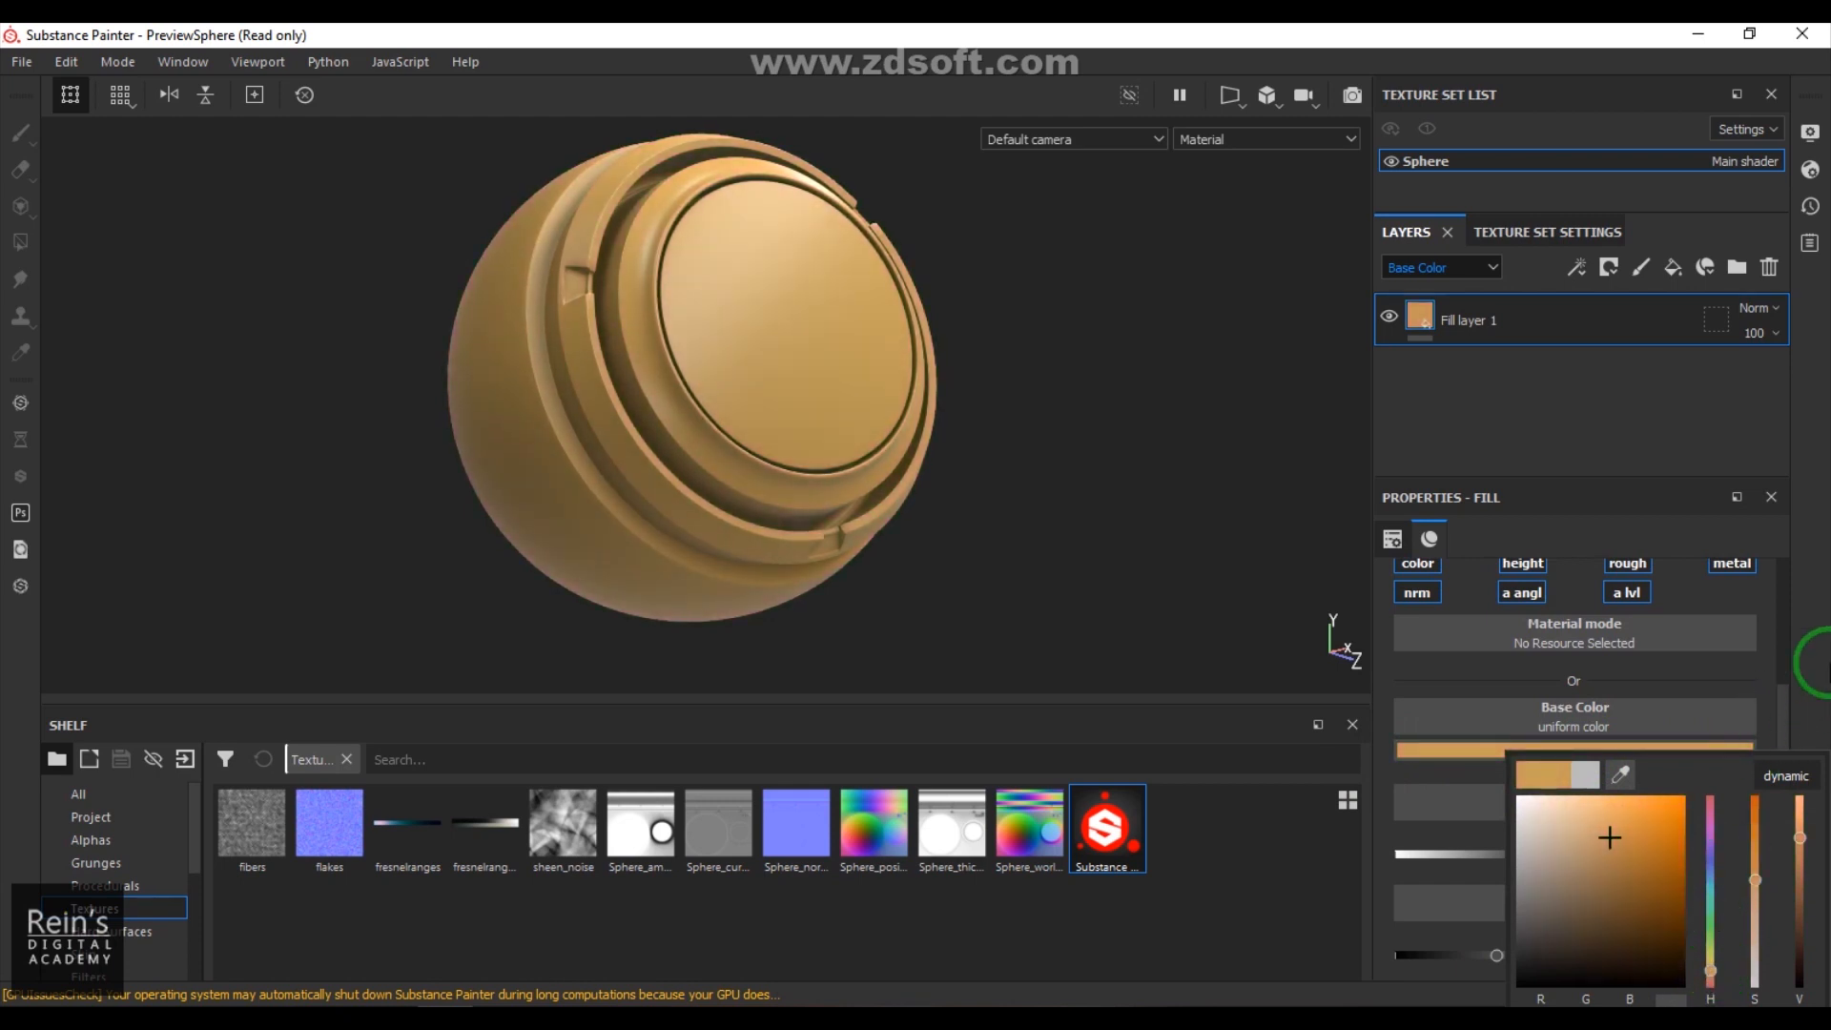
Step: Set the fill layer's metallic value to 1 and its roughness to 0
drag(1782, 759, 1768, 861)
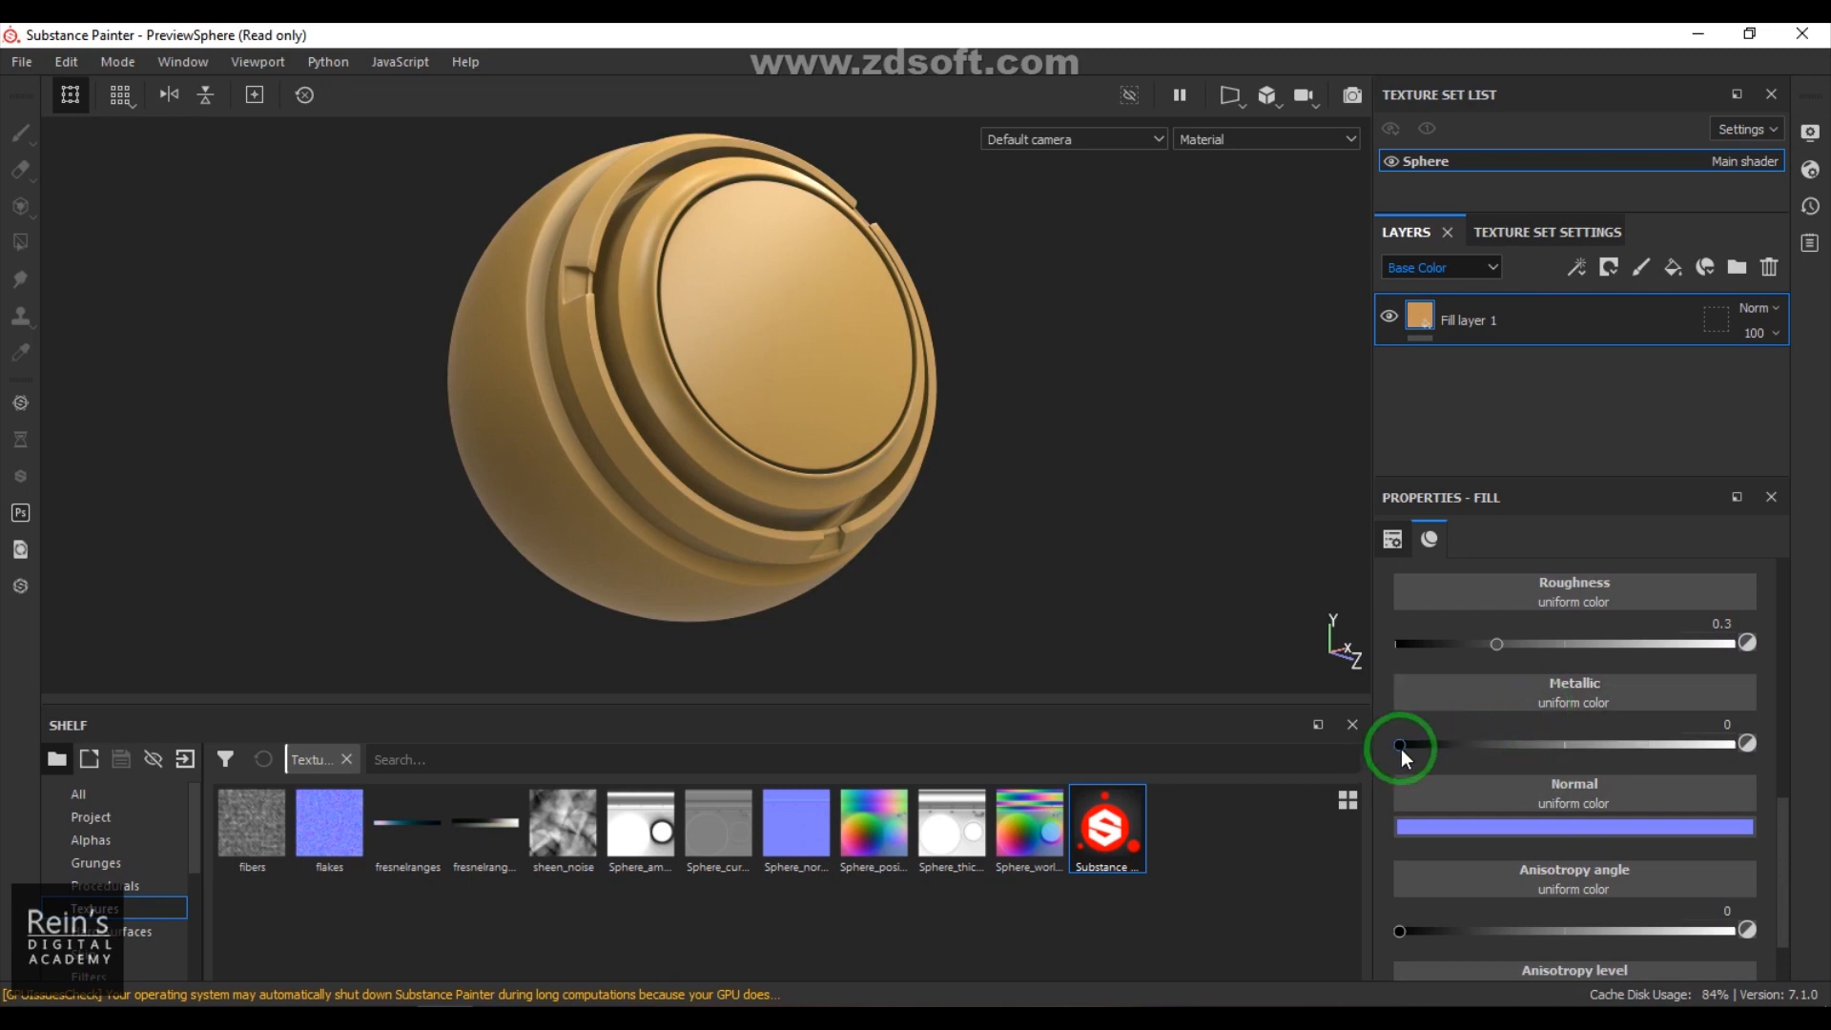
drag(1402, 748, 1821, 746)
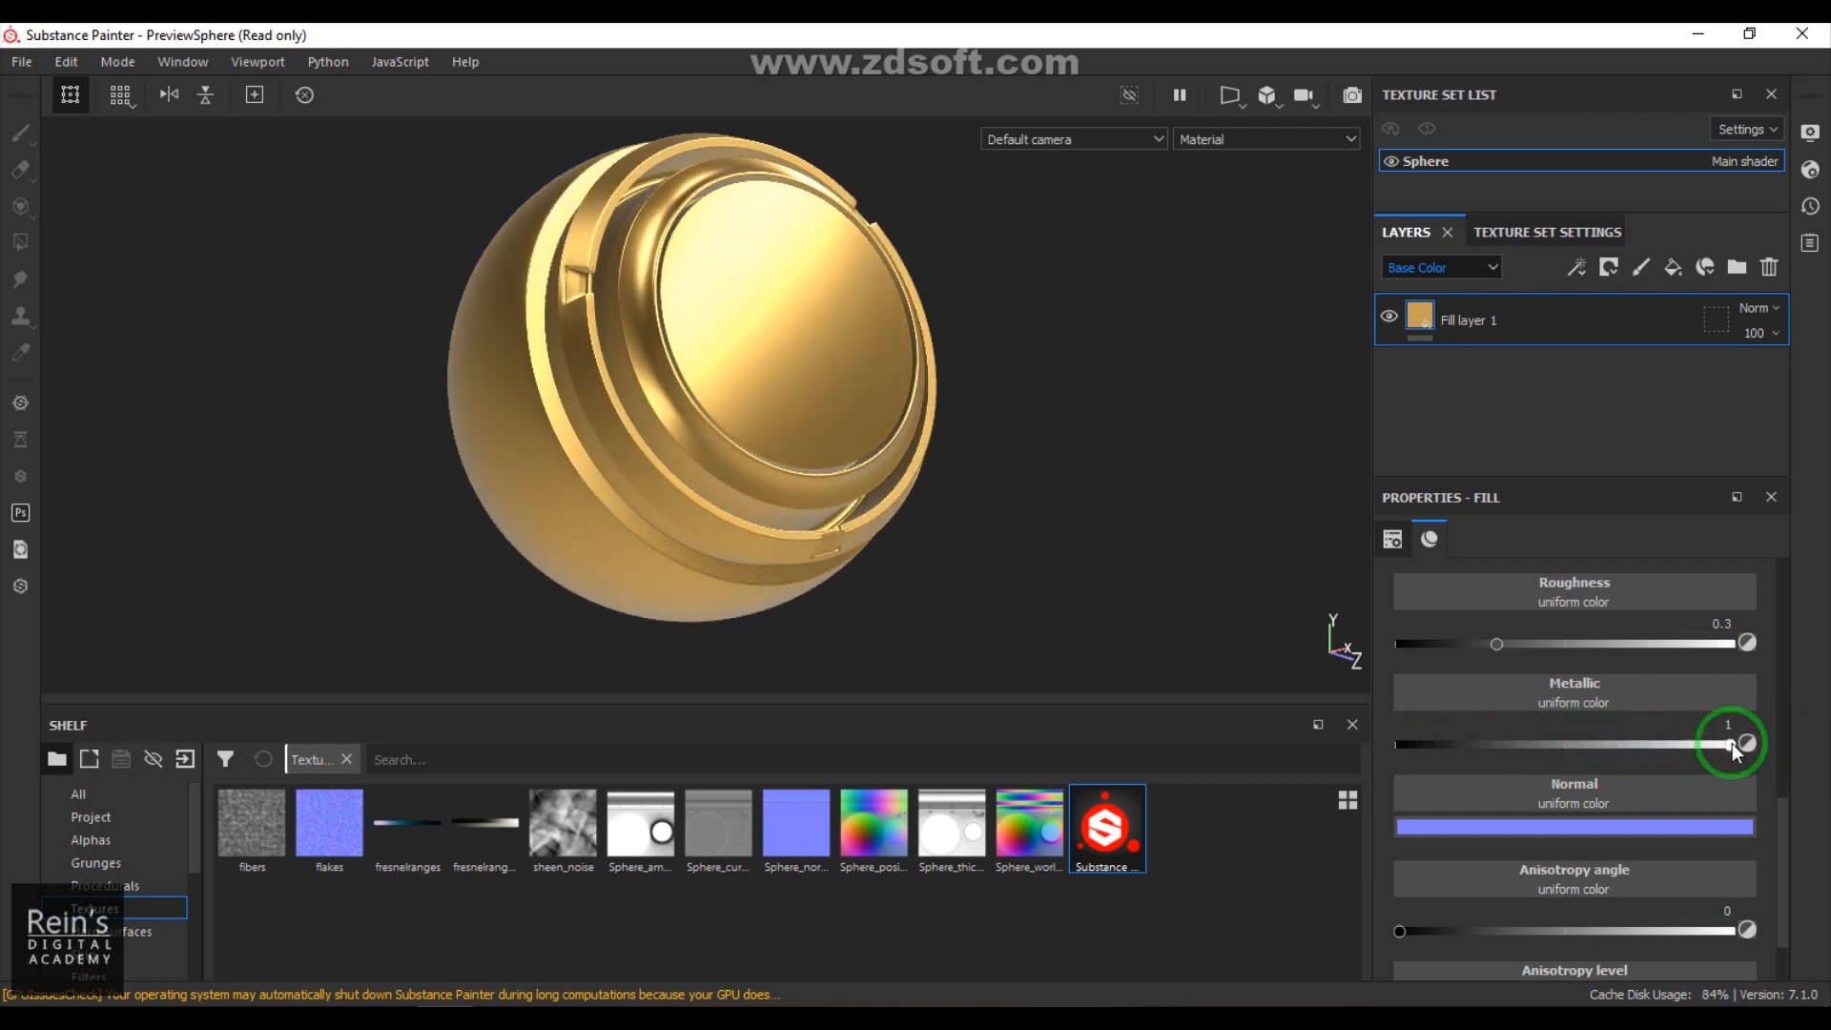
drag(1492, 644, 1400, 648)
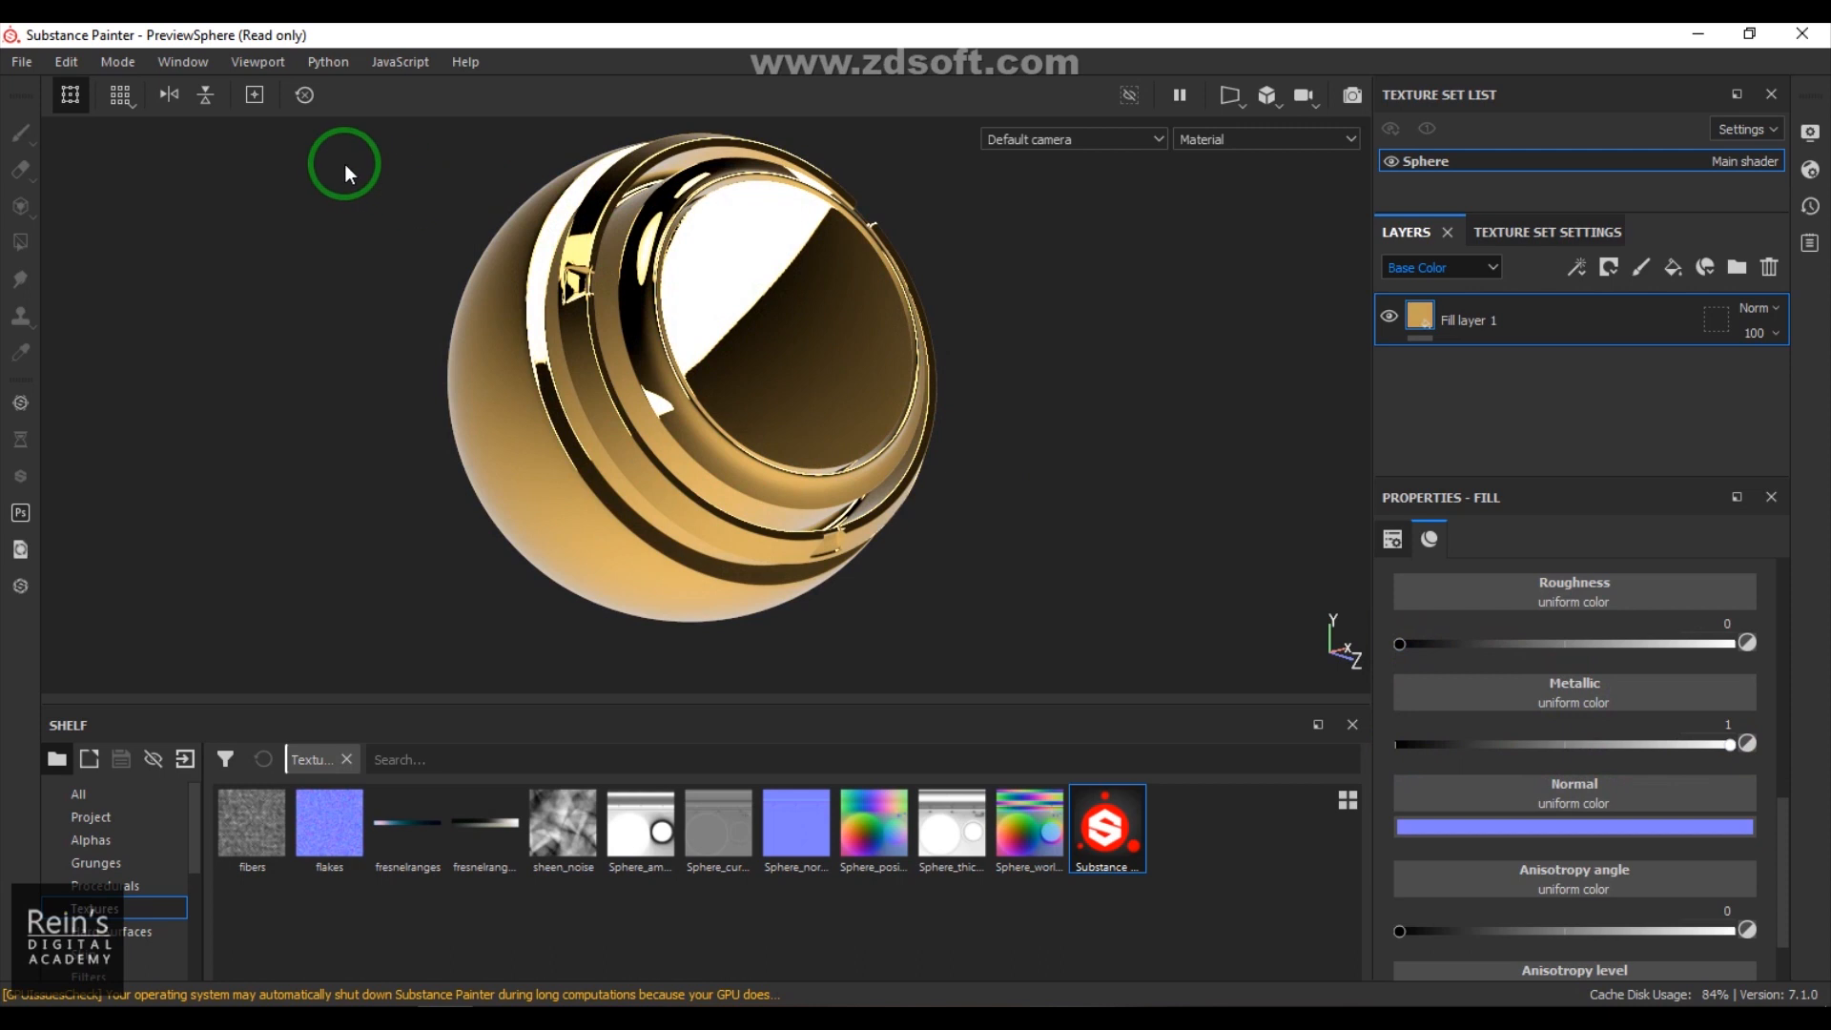
Step: Change the environment map to Bonifacio Street in the display settings and rotate the environment lighting around the sphere
click(202, 63)
mouse_move(202, 94)
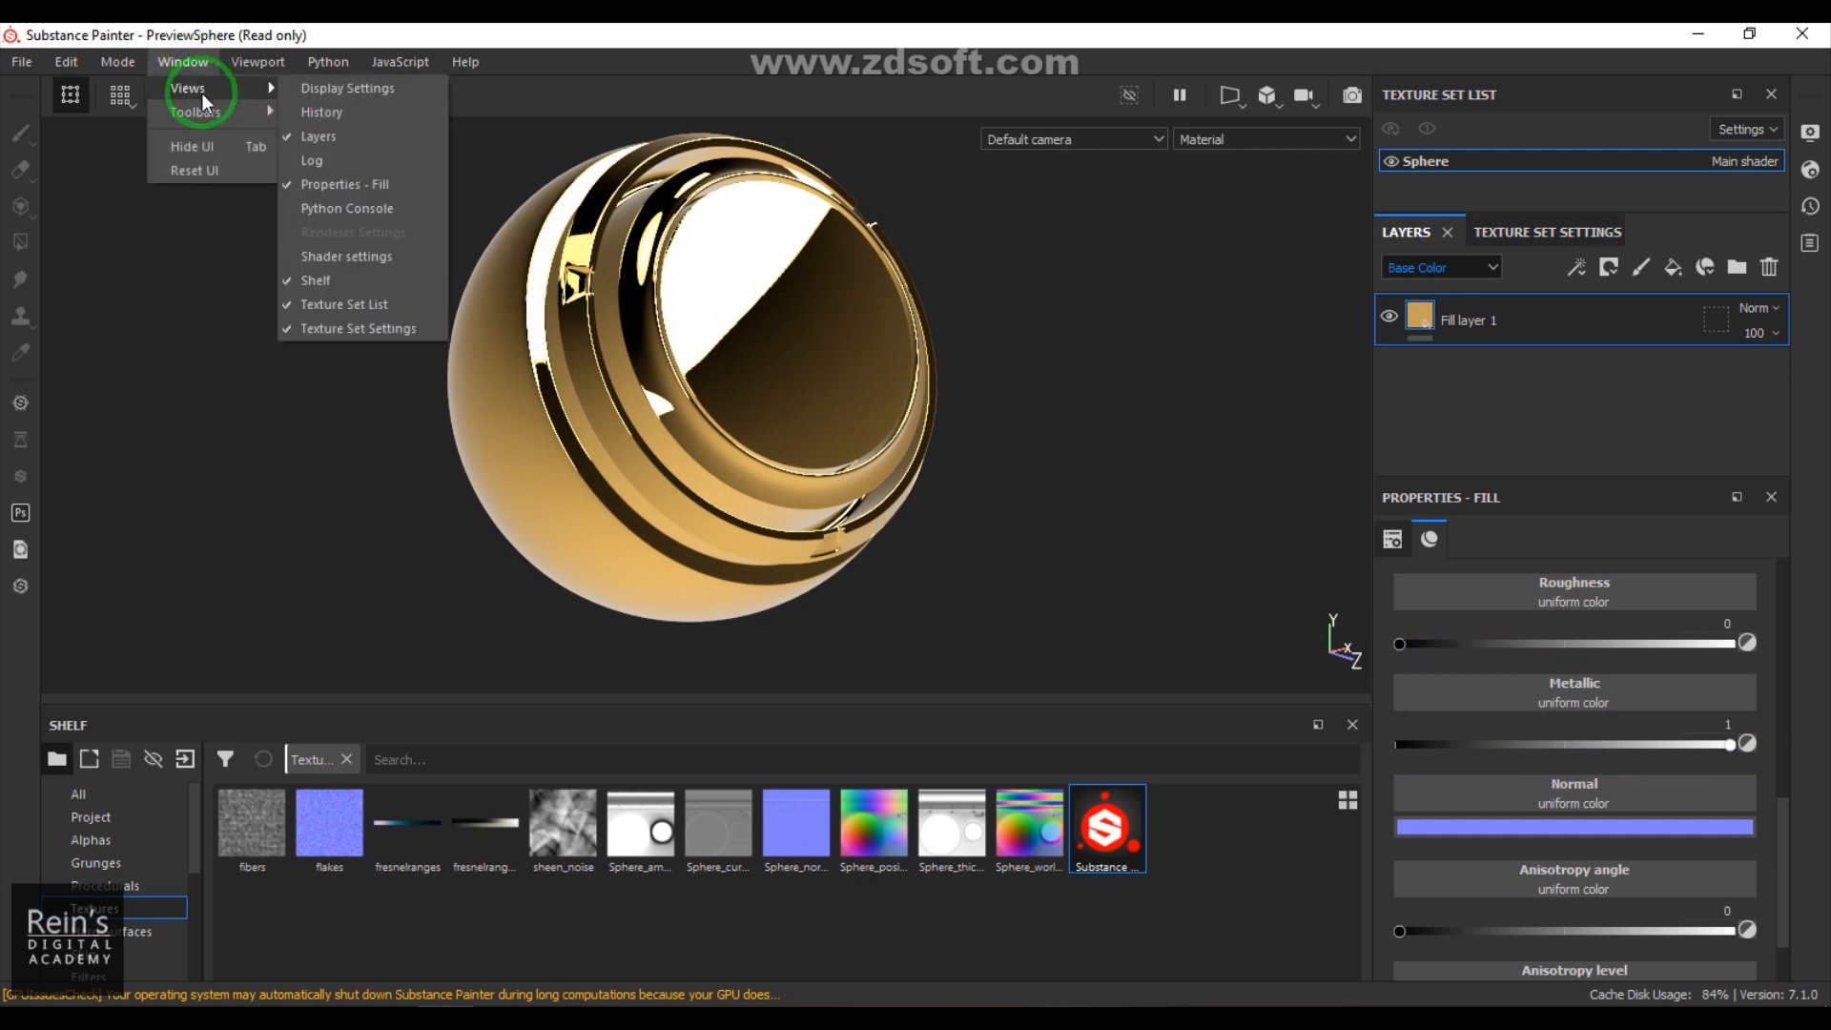
click(385, 92)
scroll(1306, 483, up, 5)
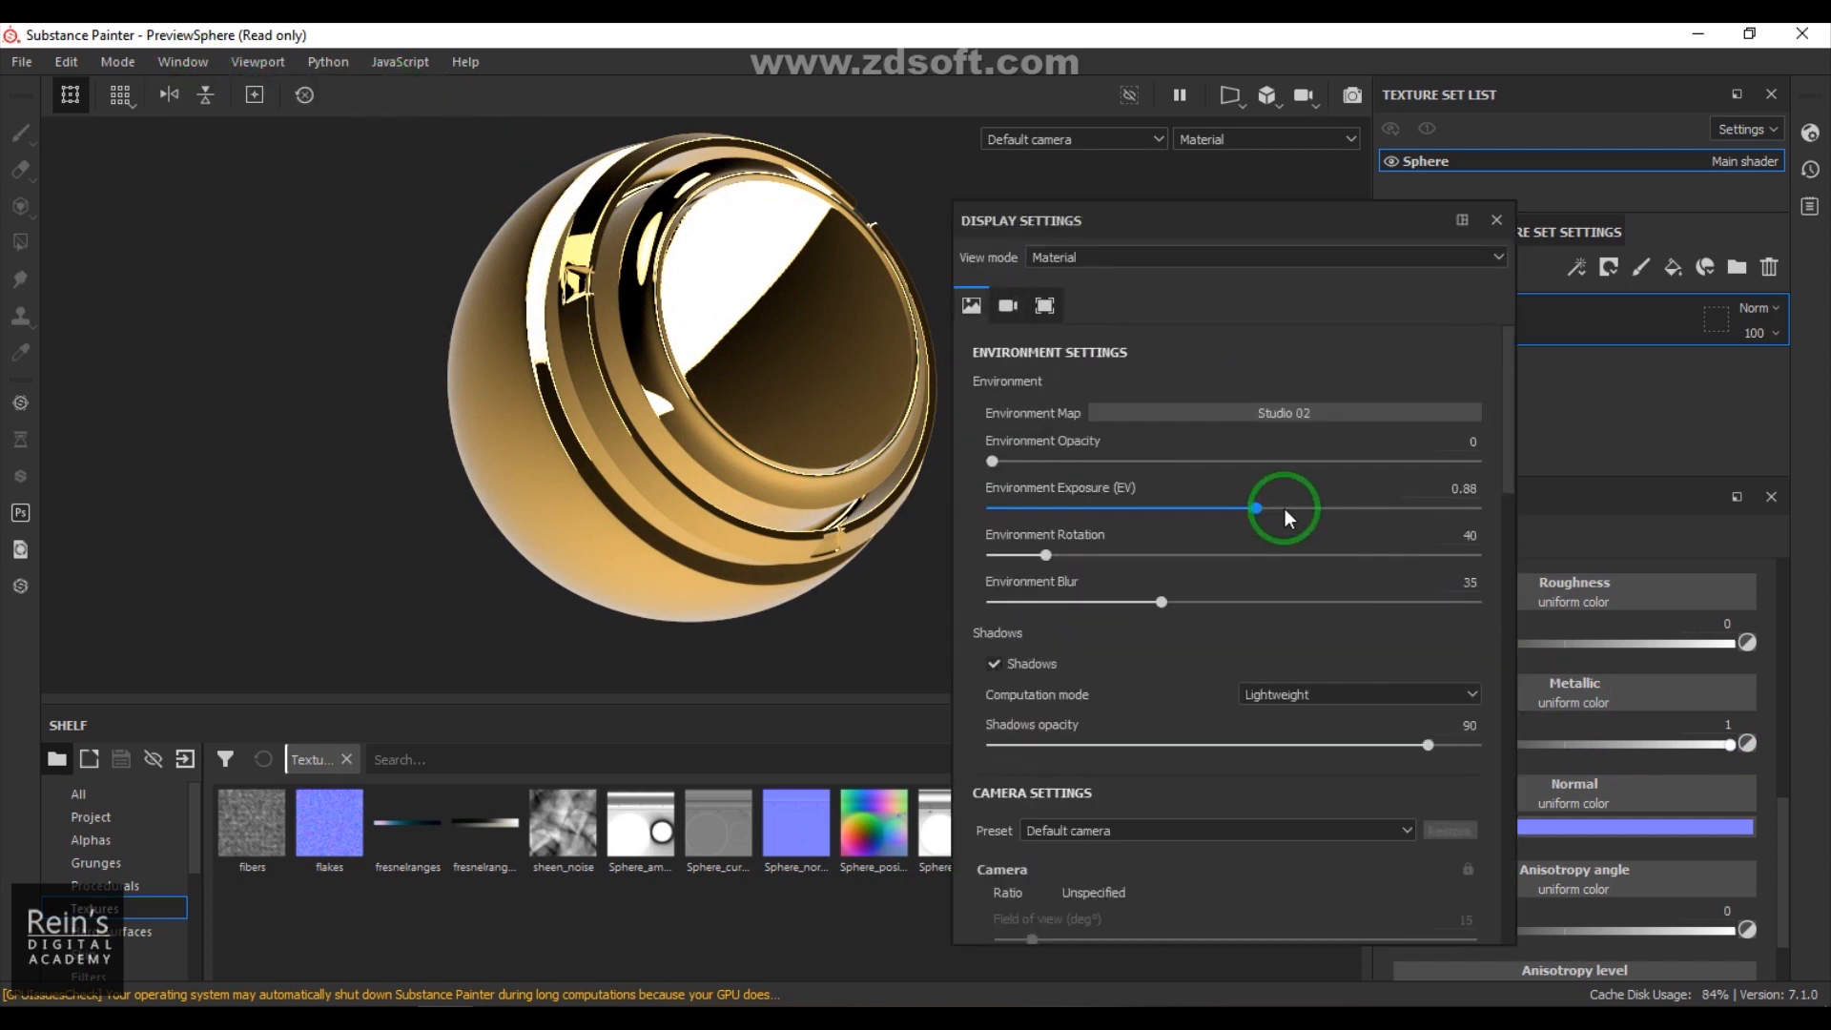
click(1316, 410)
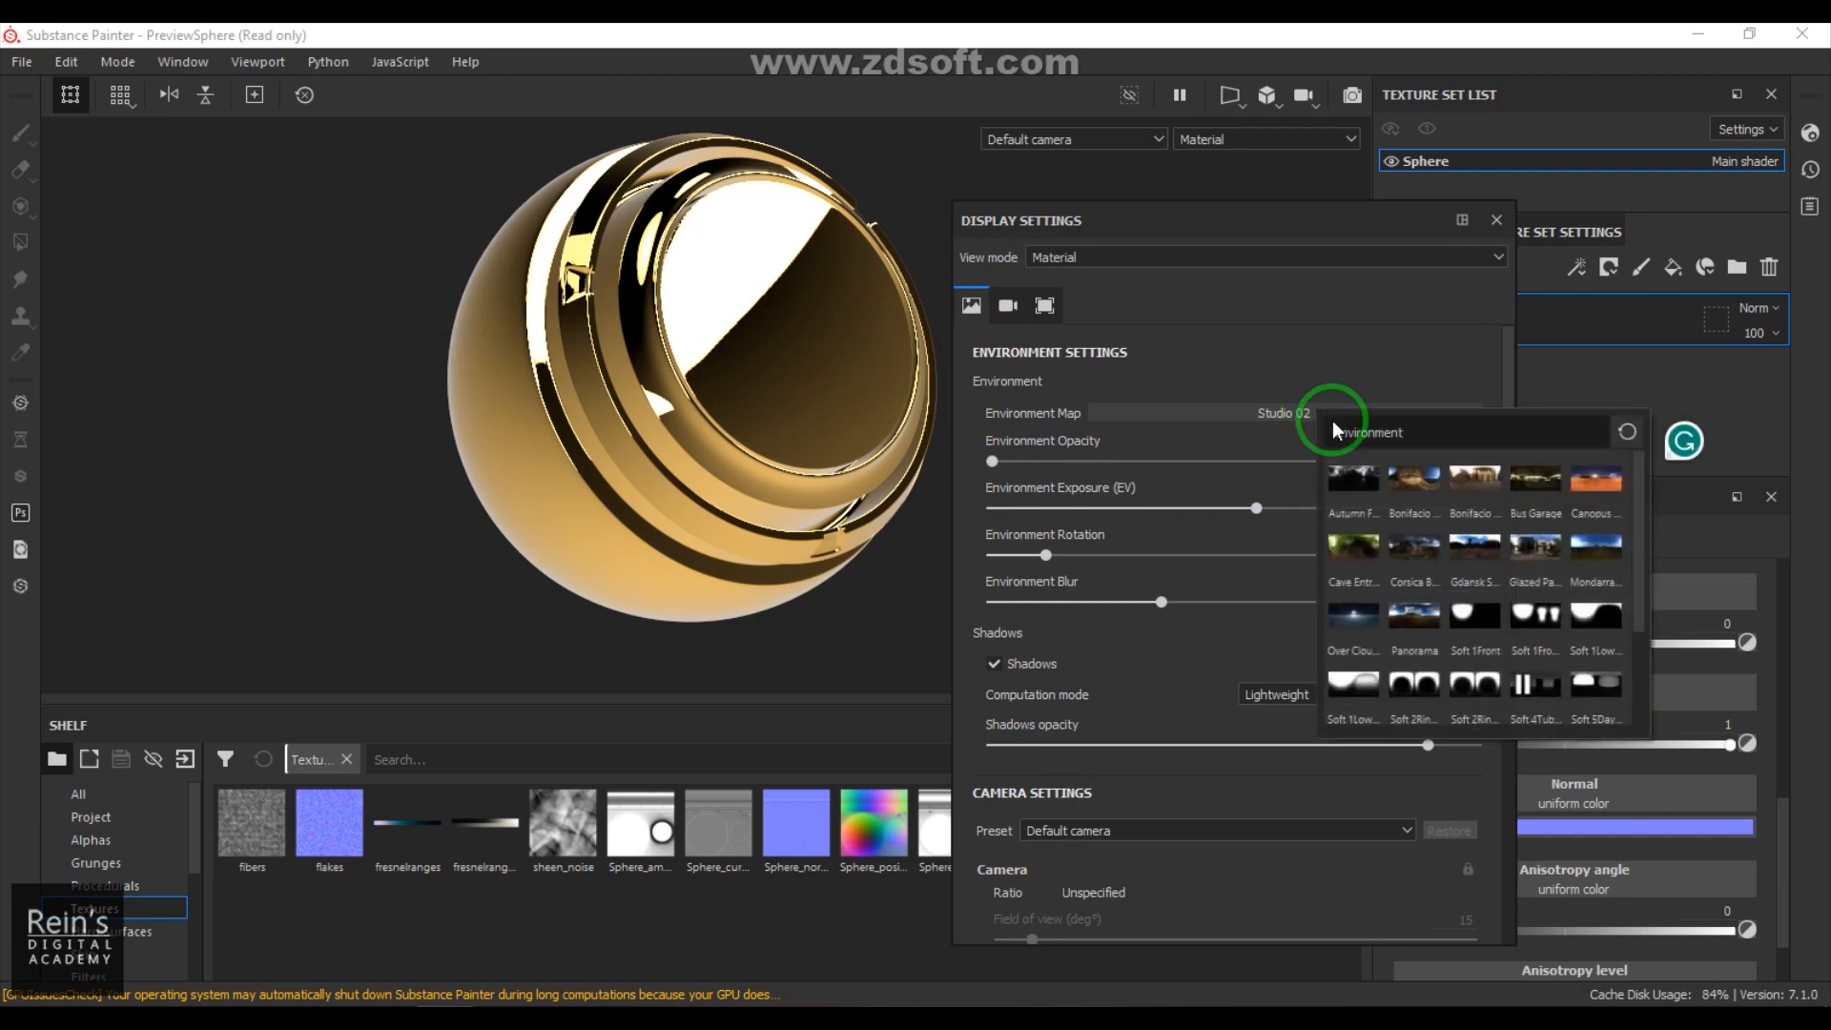
click(1477, 484)
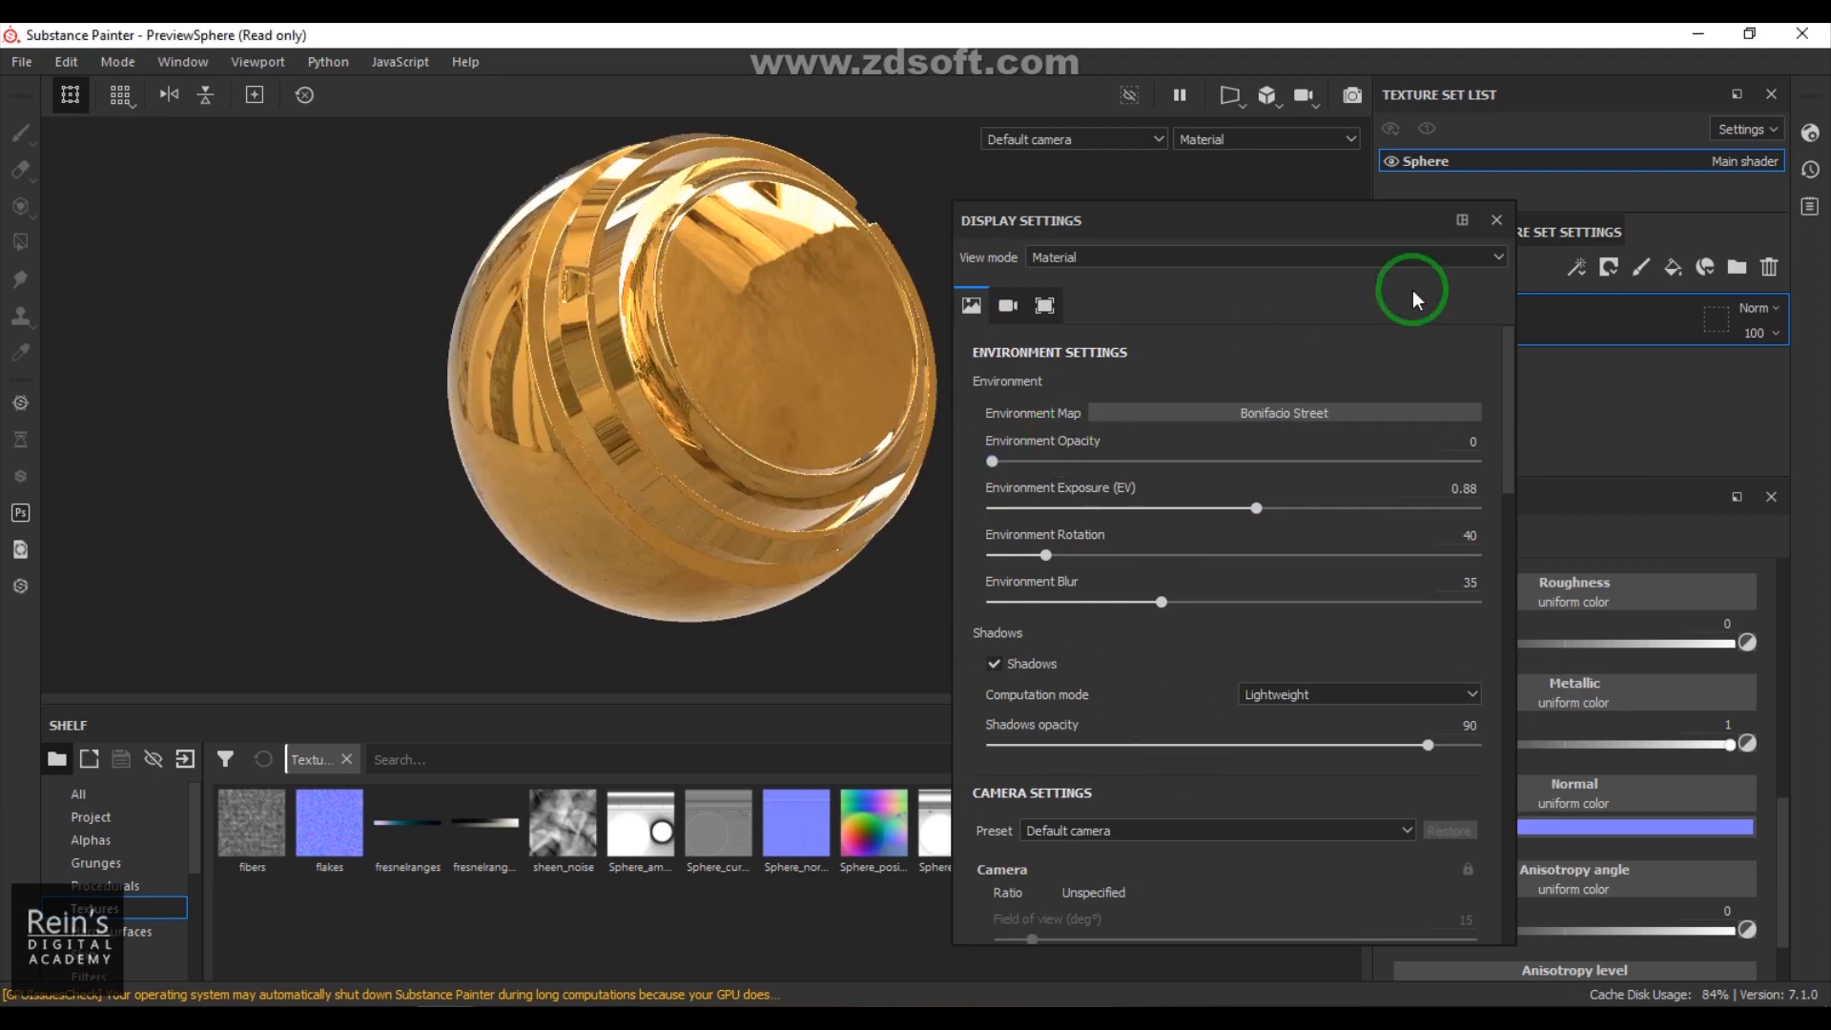
click(1494, 220)
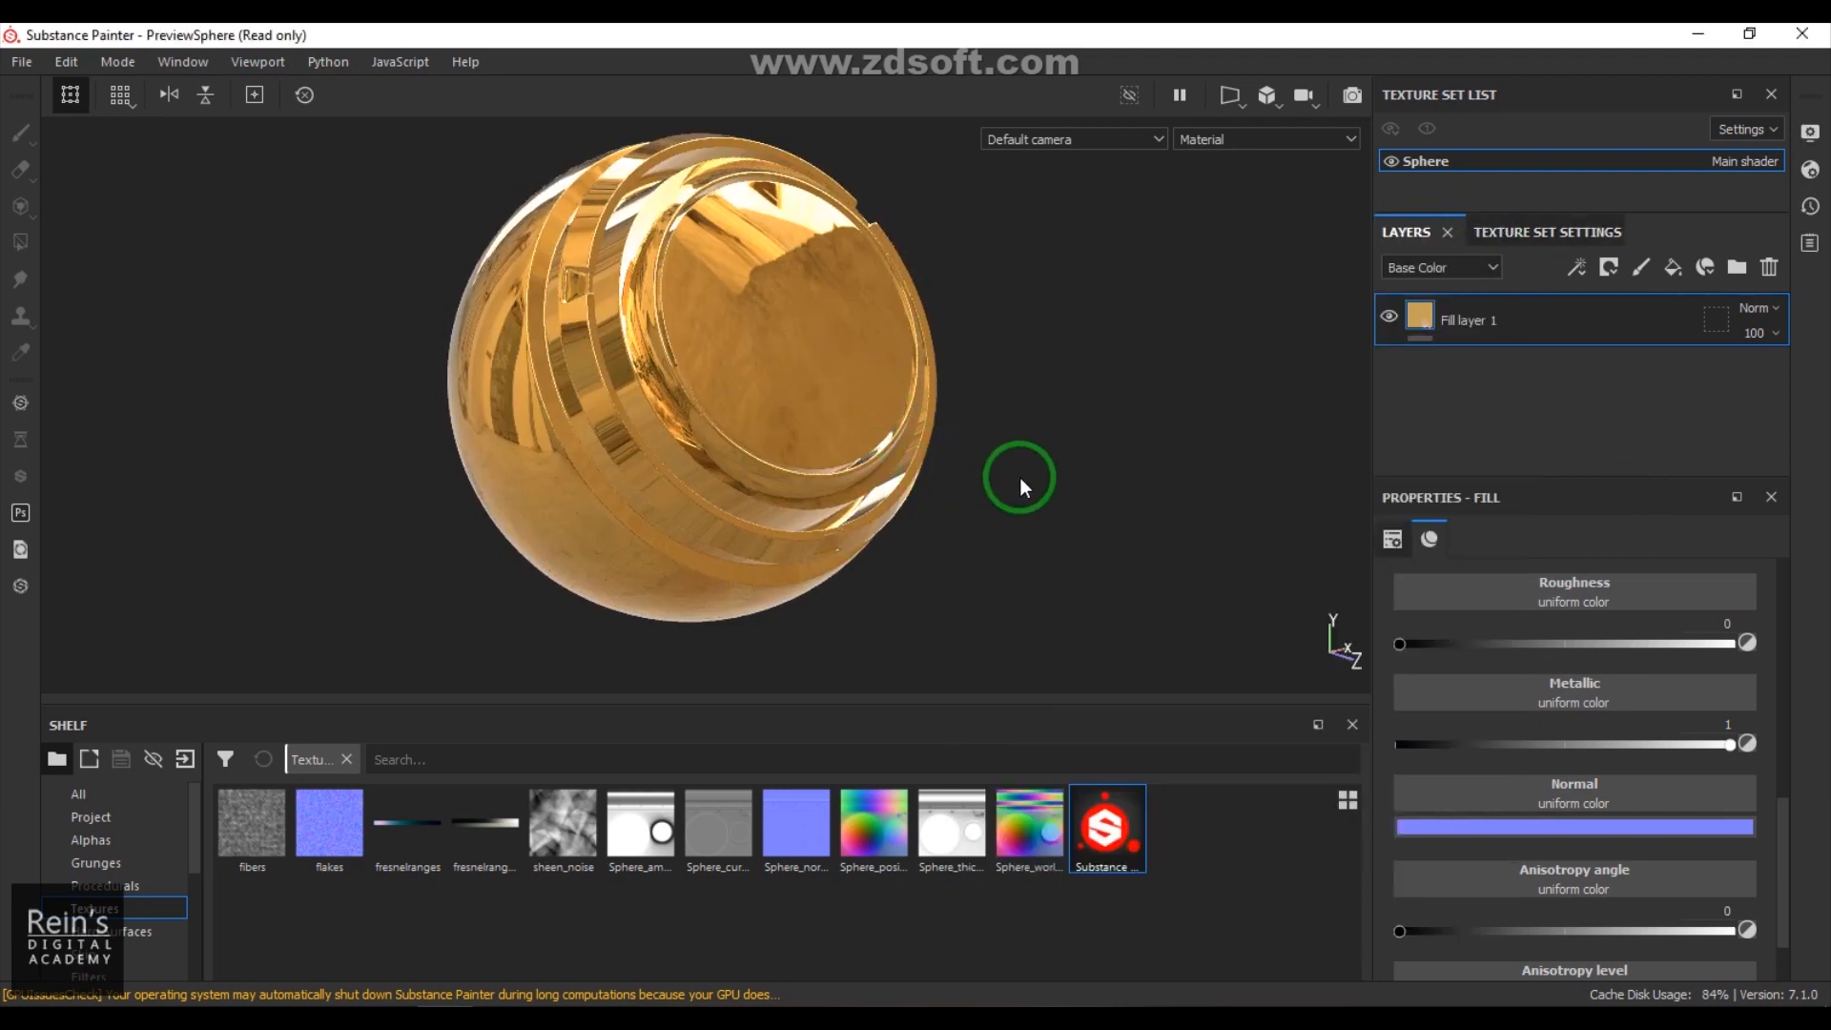
shift+right_drag(1216, 467, 1152, 474)
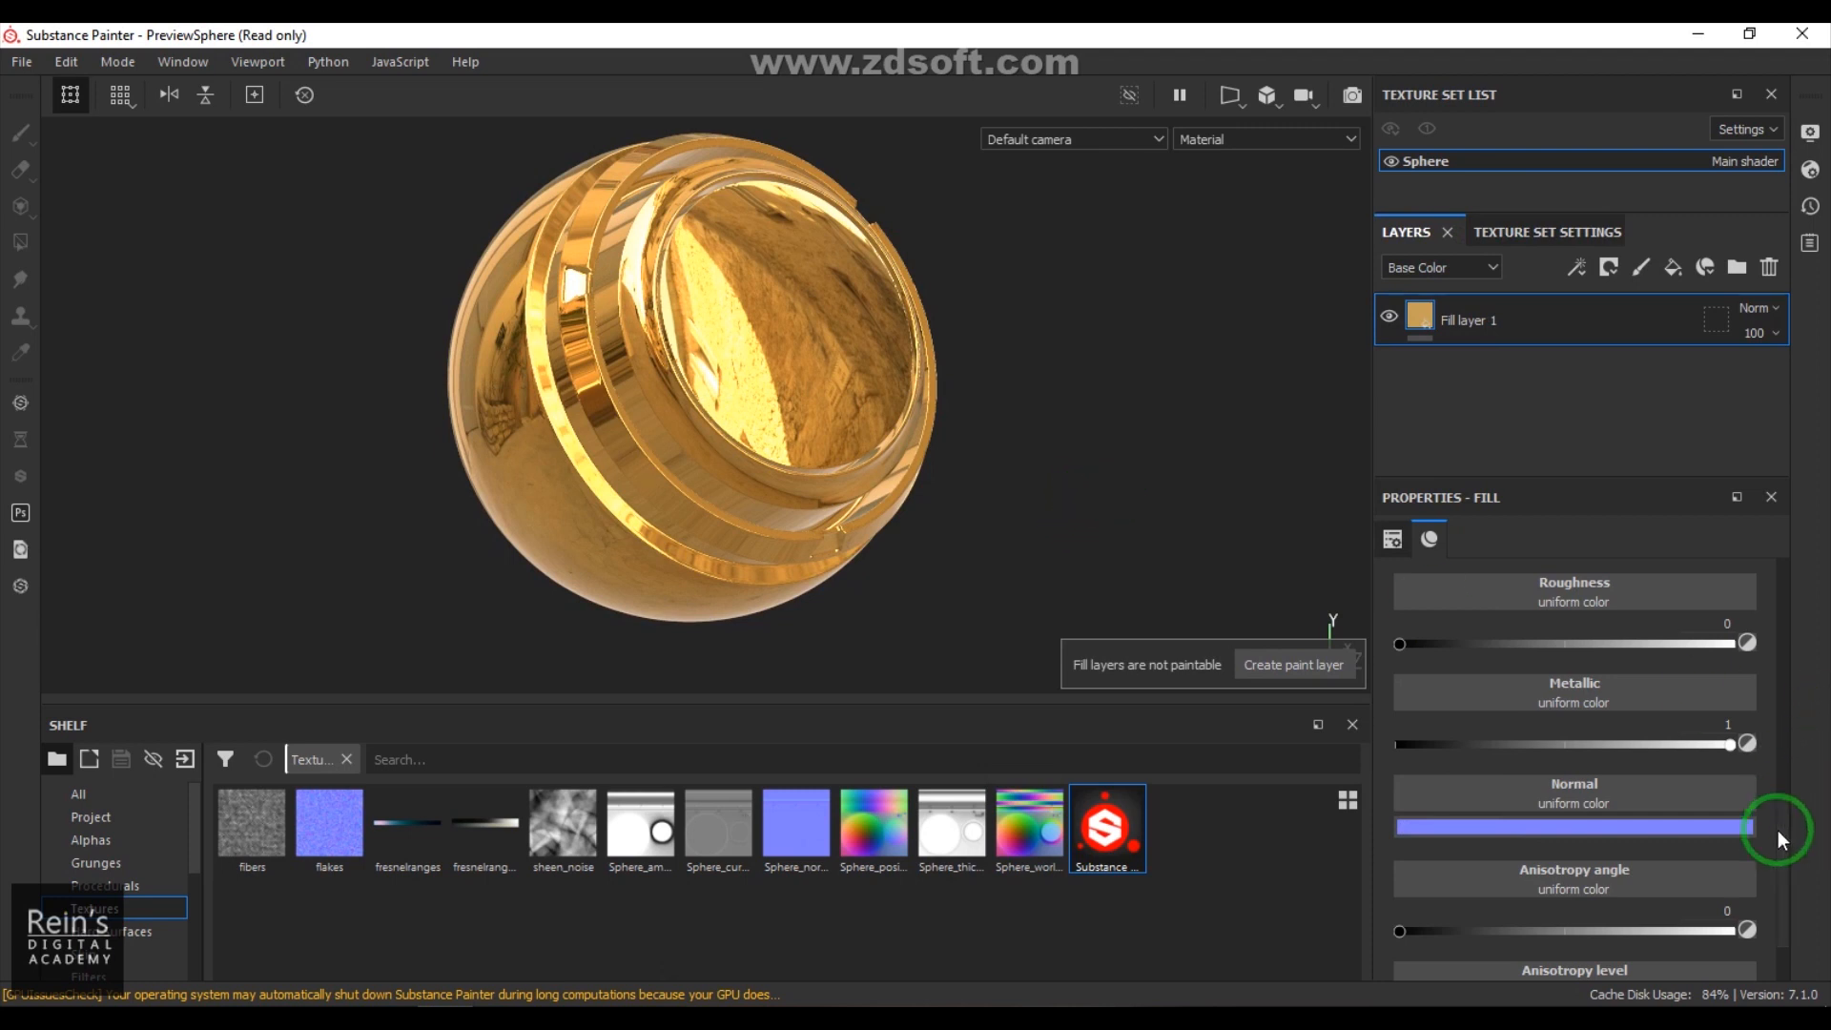
Step: Try the fill layer's anisotropy level at 1, keeping roughness at 0, and reduce the level to 0.2399
drag(1426, 650, 1348, 654)
drag(1780, 843, 1789, 959)
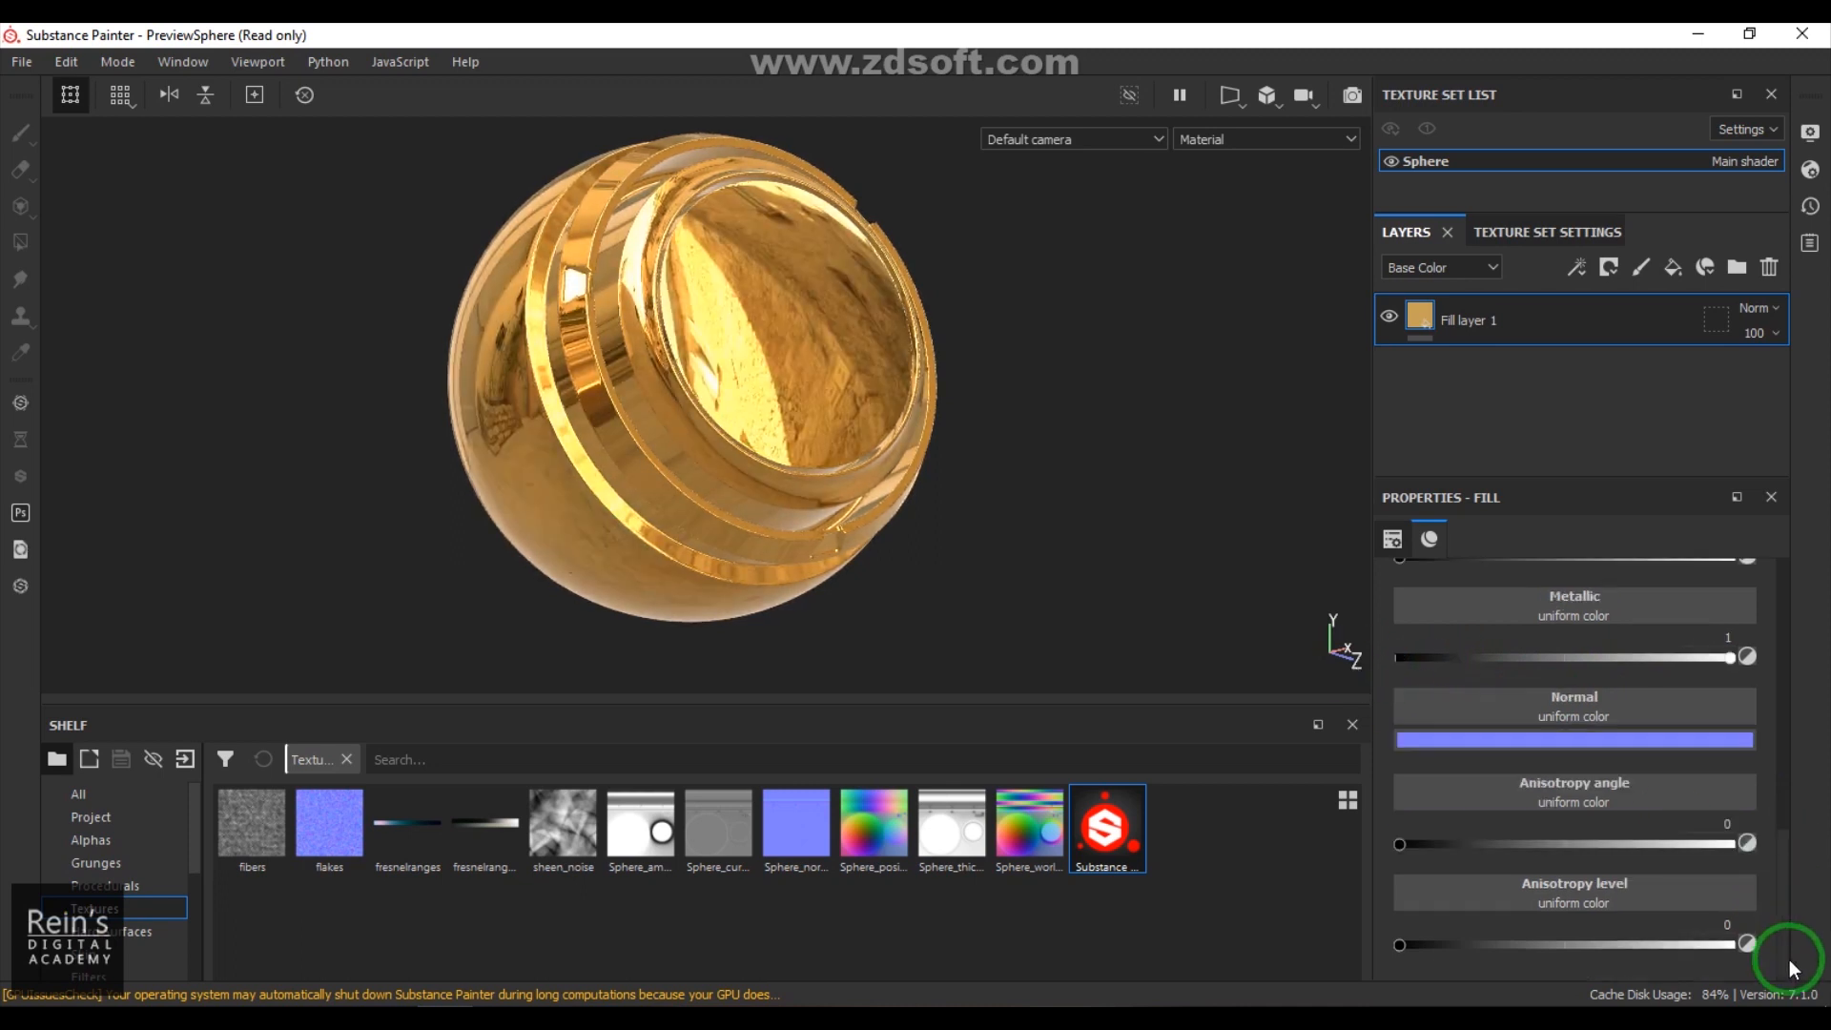
drag(1409, 951, 1451, 942)
drag(1711, 961, 1743, 963)
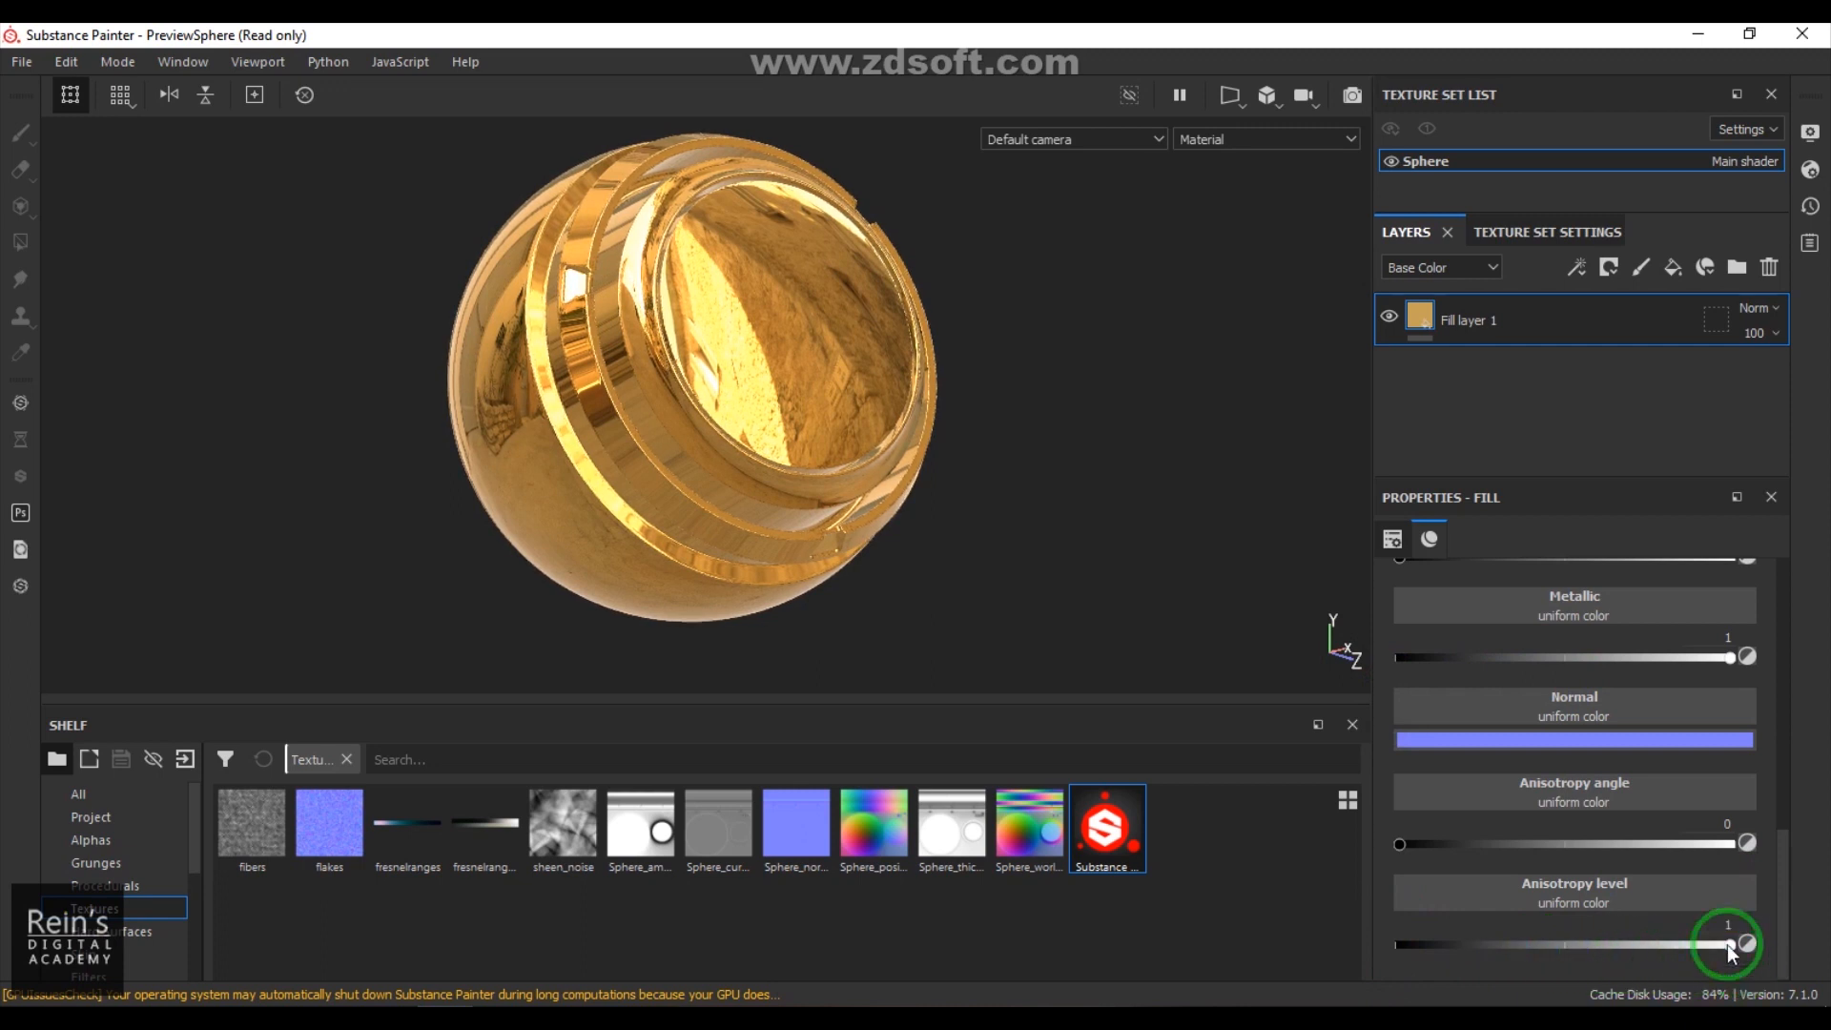
scroll(1569, 735, up, 1)
mouse_move(1410, 623)
mouse_down()
mouse_move(1462, 627)
mouse_move(1396, 643)
mouse_up()
scroll(1646, 910, down, 1)
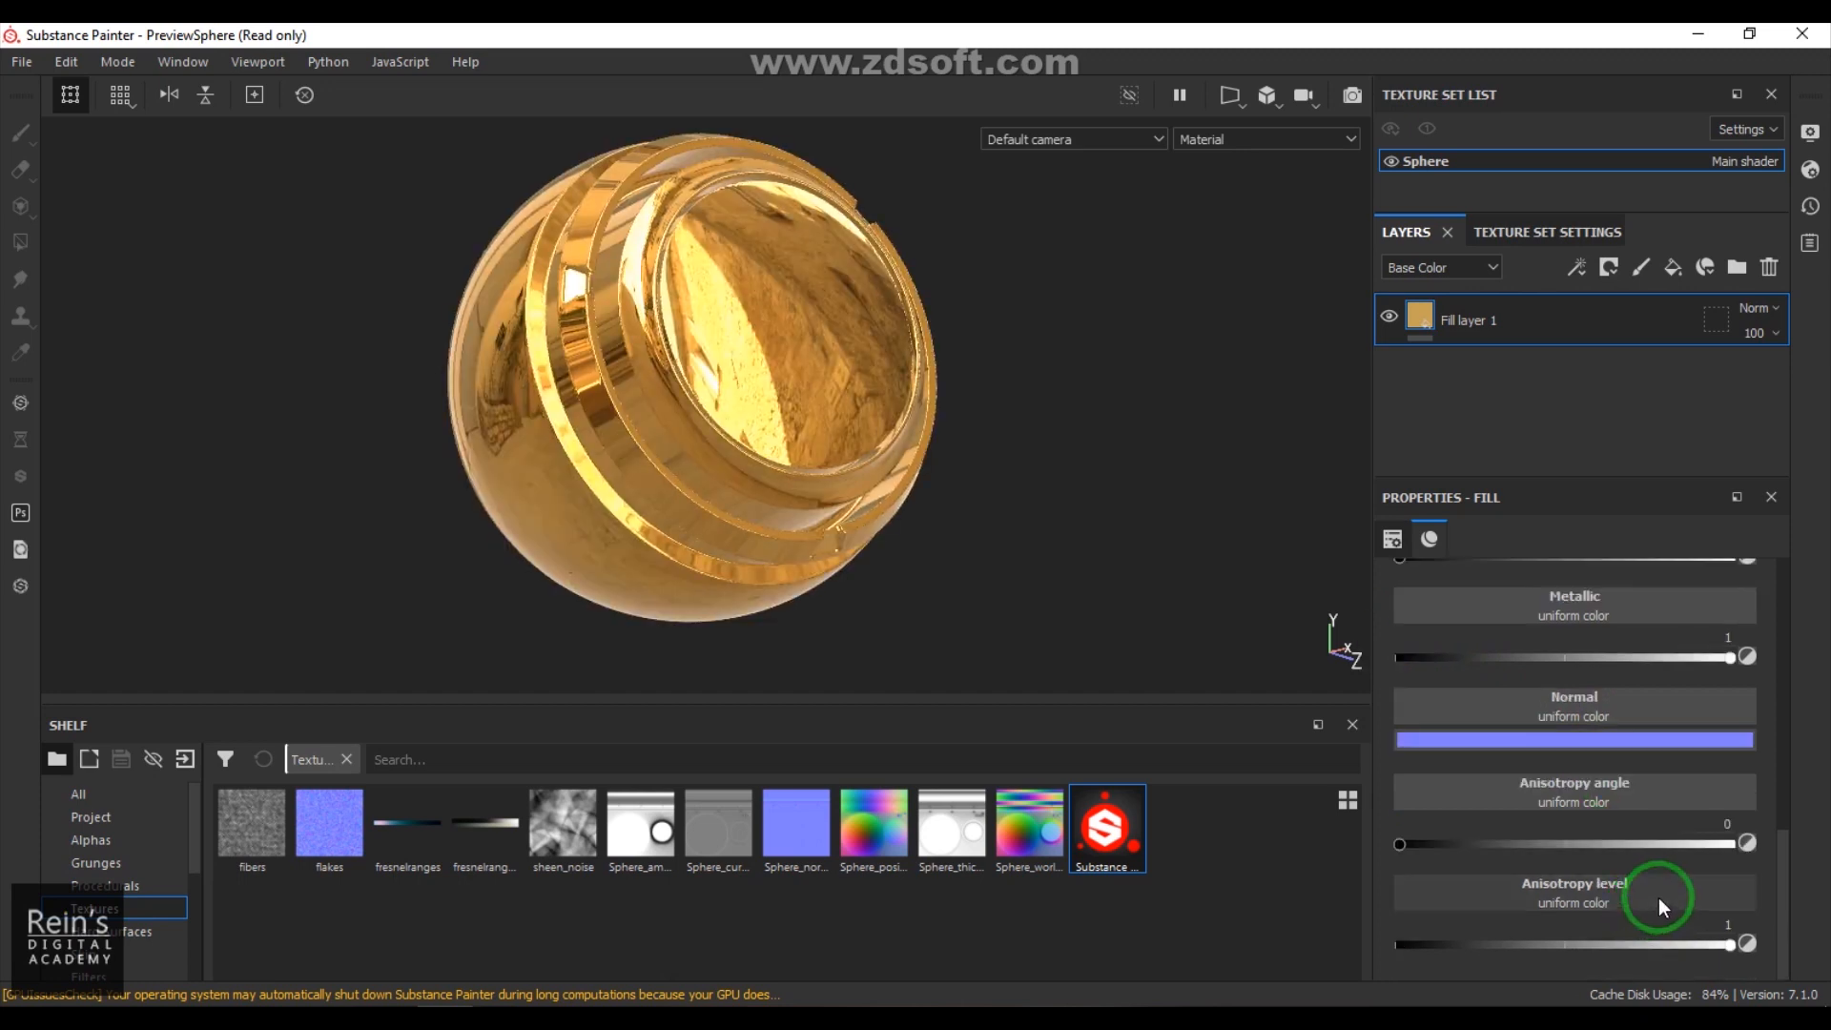
drag(1728, 944, 1476, 947)
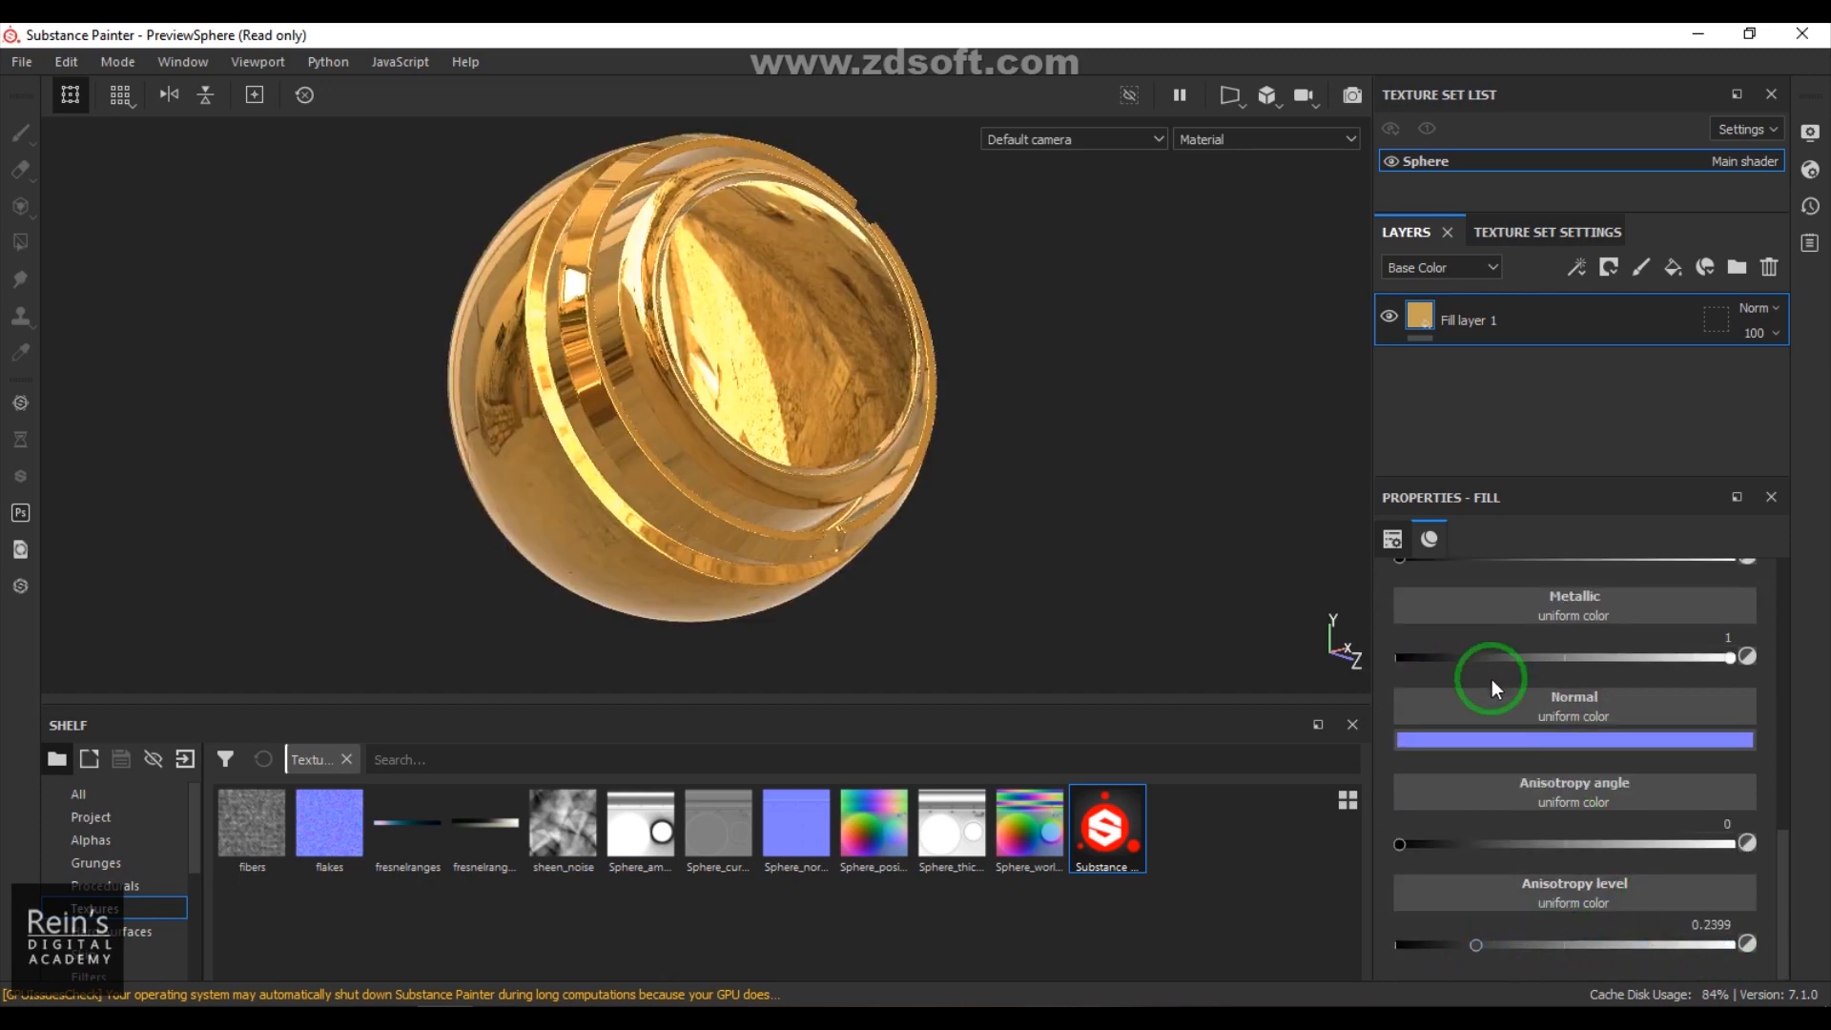
Step: Set the fill layer's roughness to 0.2128 and reset its anisotropy angle and level to 0
scroll(1491, 679, up, 2)
drag(1407, 701, 1467, 698)
scroll(1570, 791, down, 2)
drag(1428, 844, 1489, 856)
double_click(1489, 853)
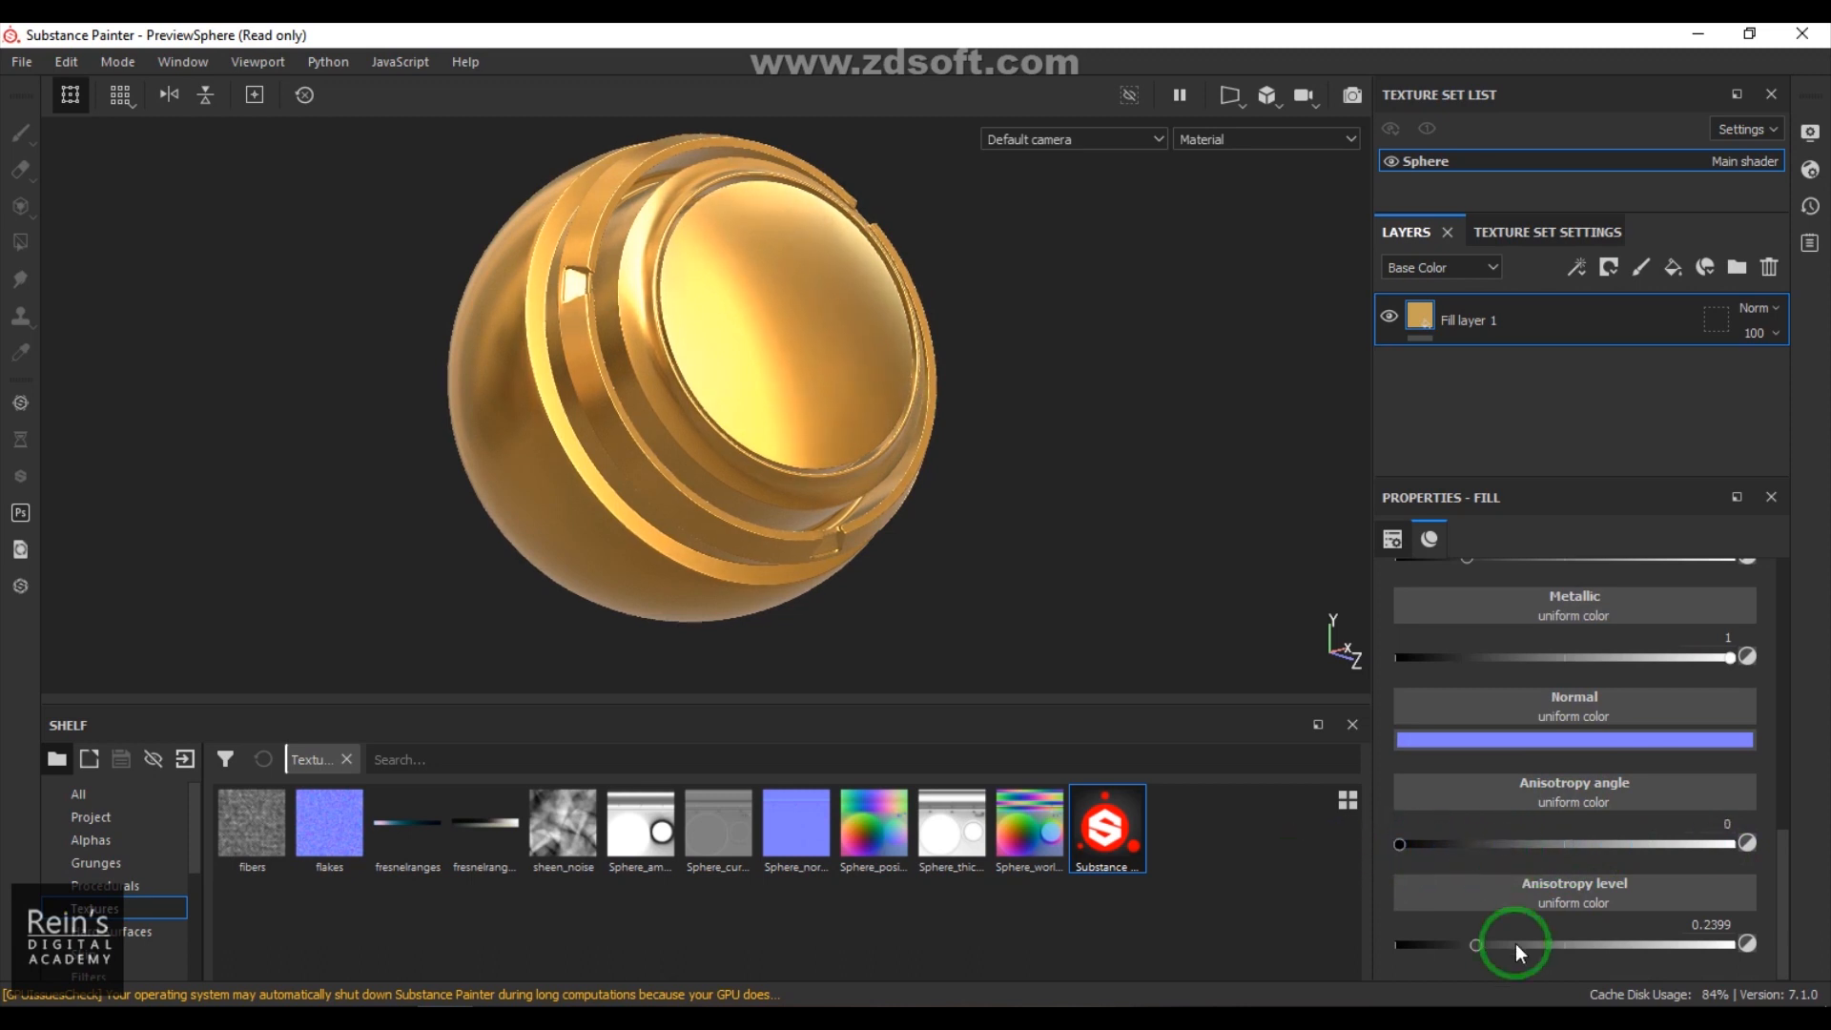
double_click(1469, 945)
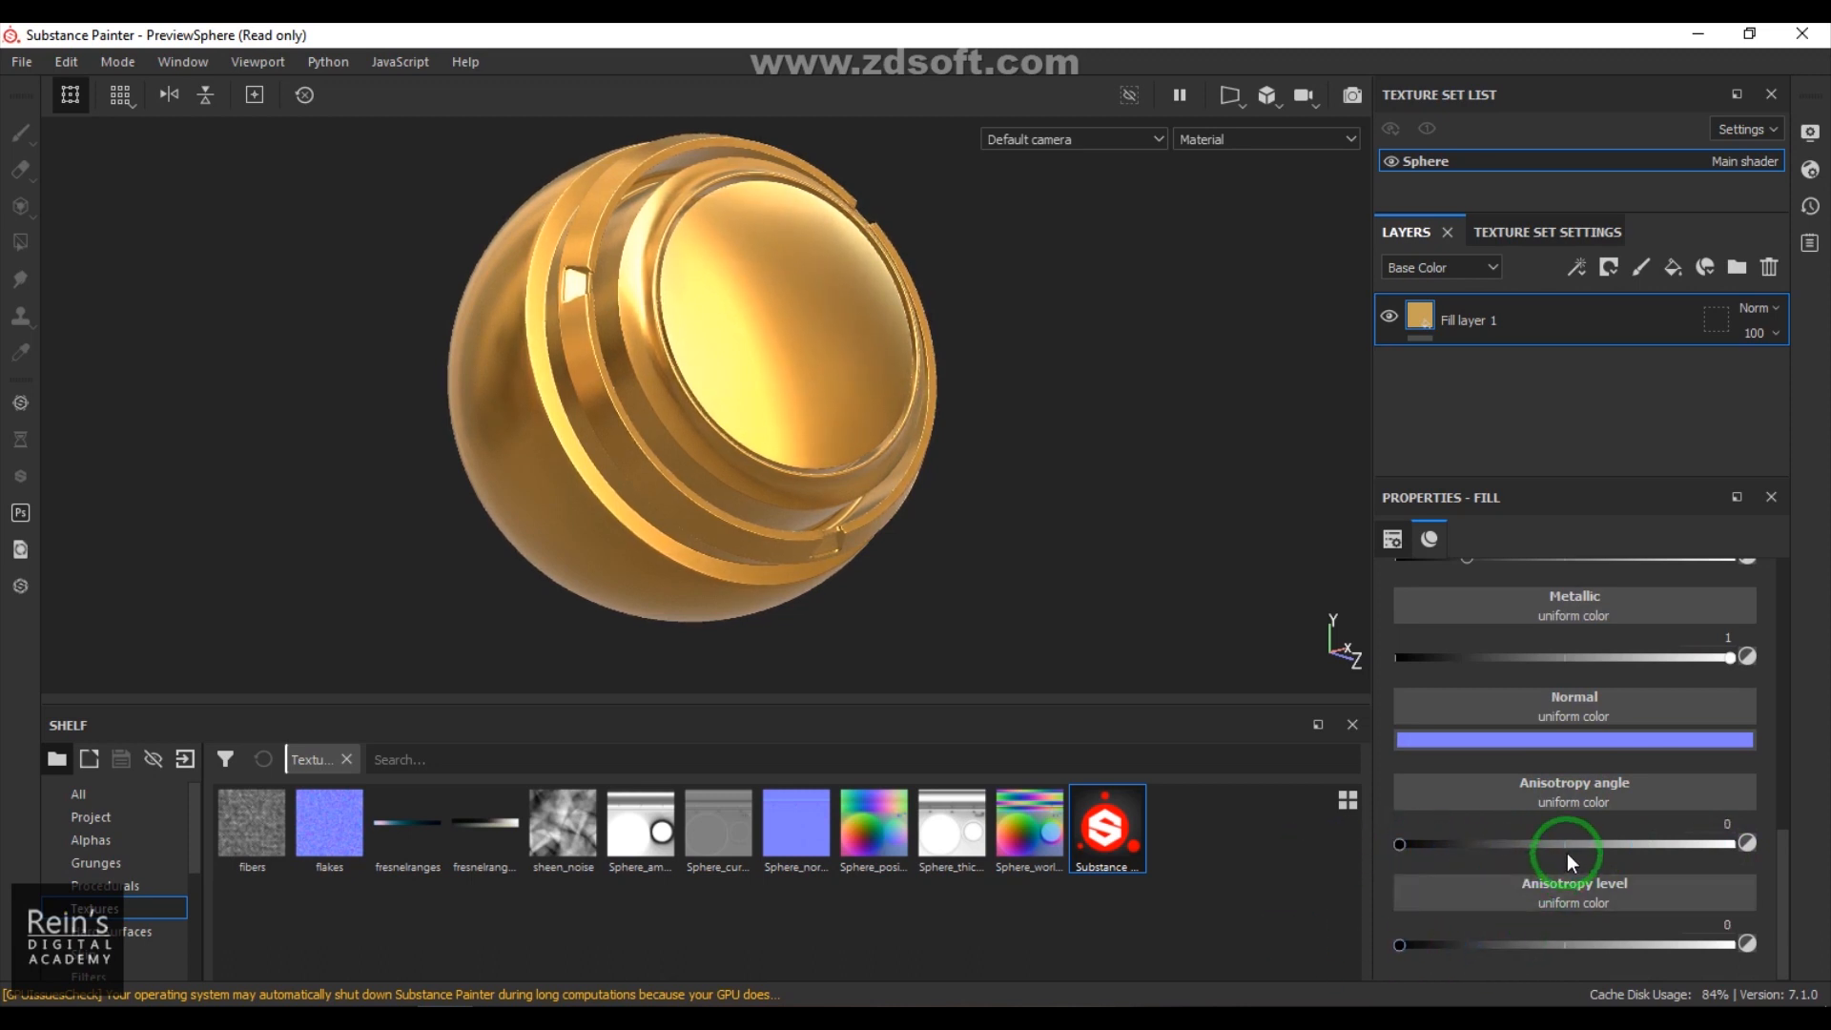
Step: Apply the silver aluminium material preset to the fill layer through its material mode
scroll(1565, 852, up, 1)
scroll(1566, 852, up, 6)
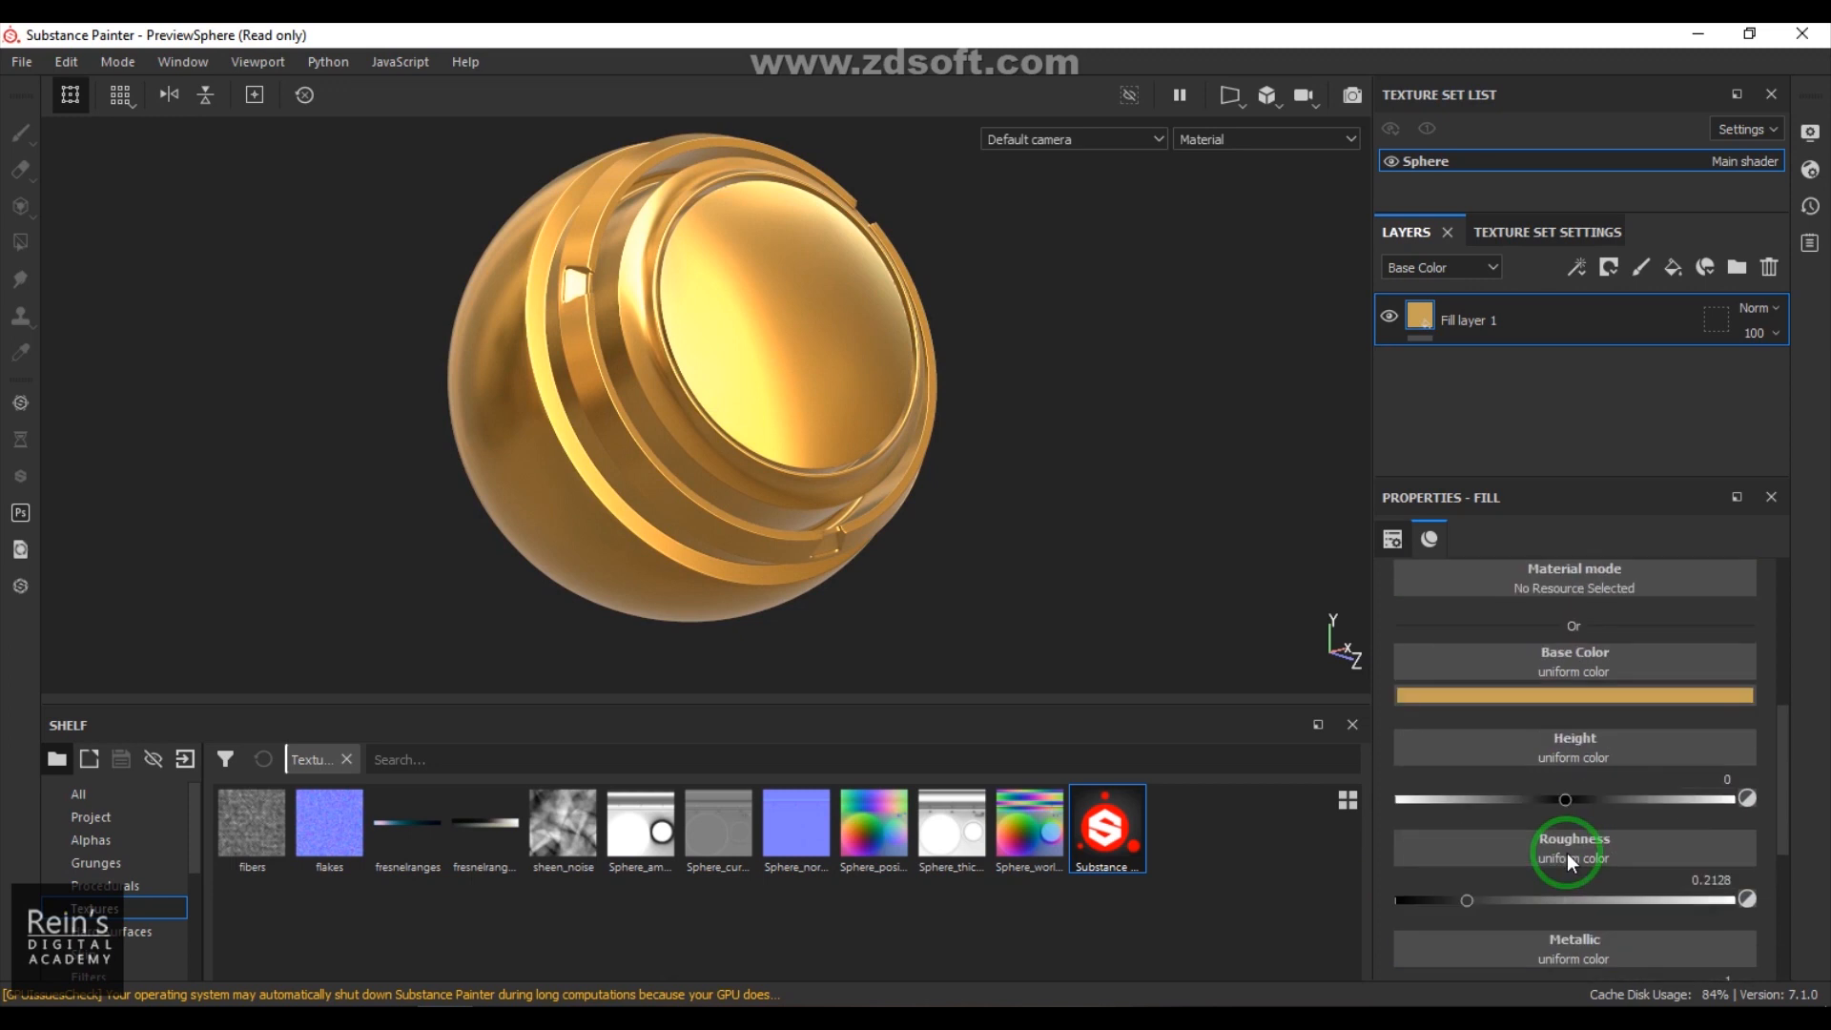
scroll(1685, 839, down, 3)
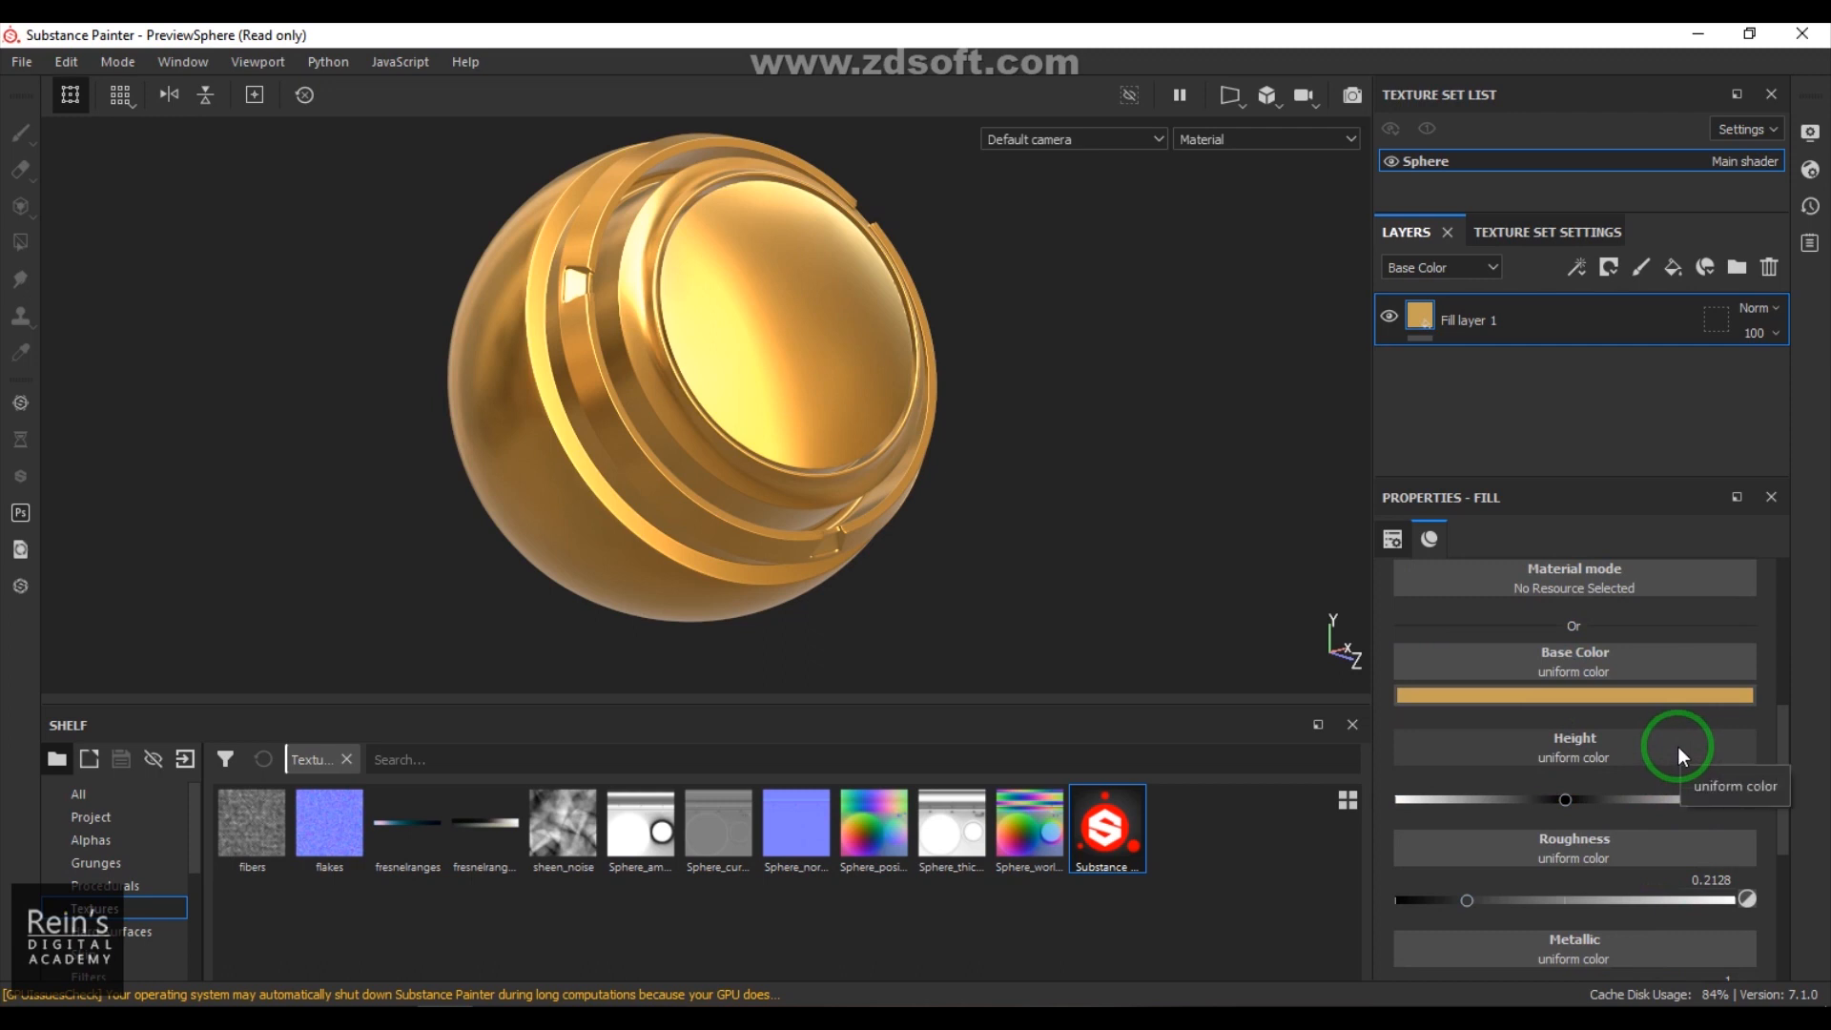
scroll(1678, 745, up, 2)
scroll(1678, 743, up, 3)
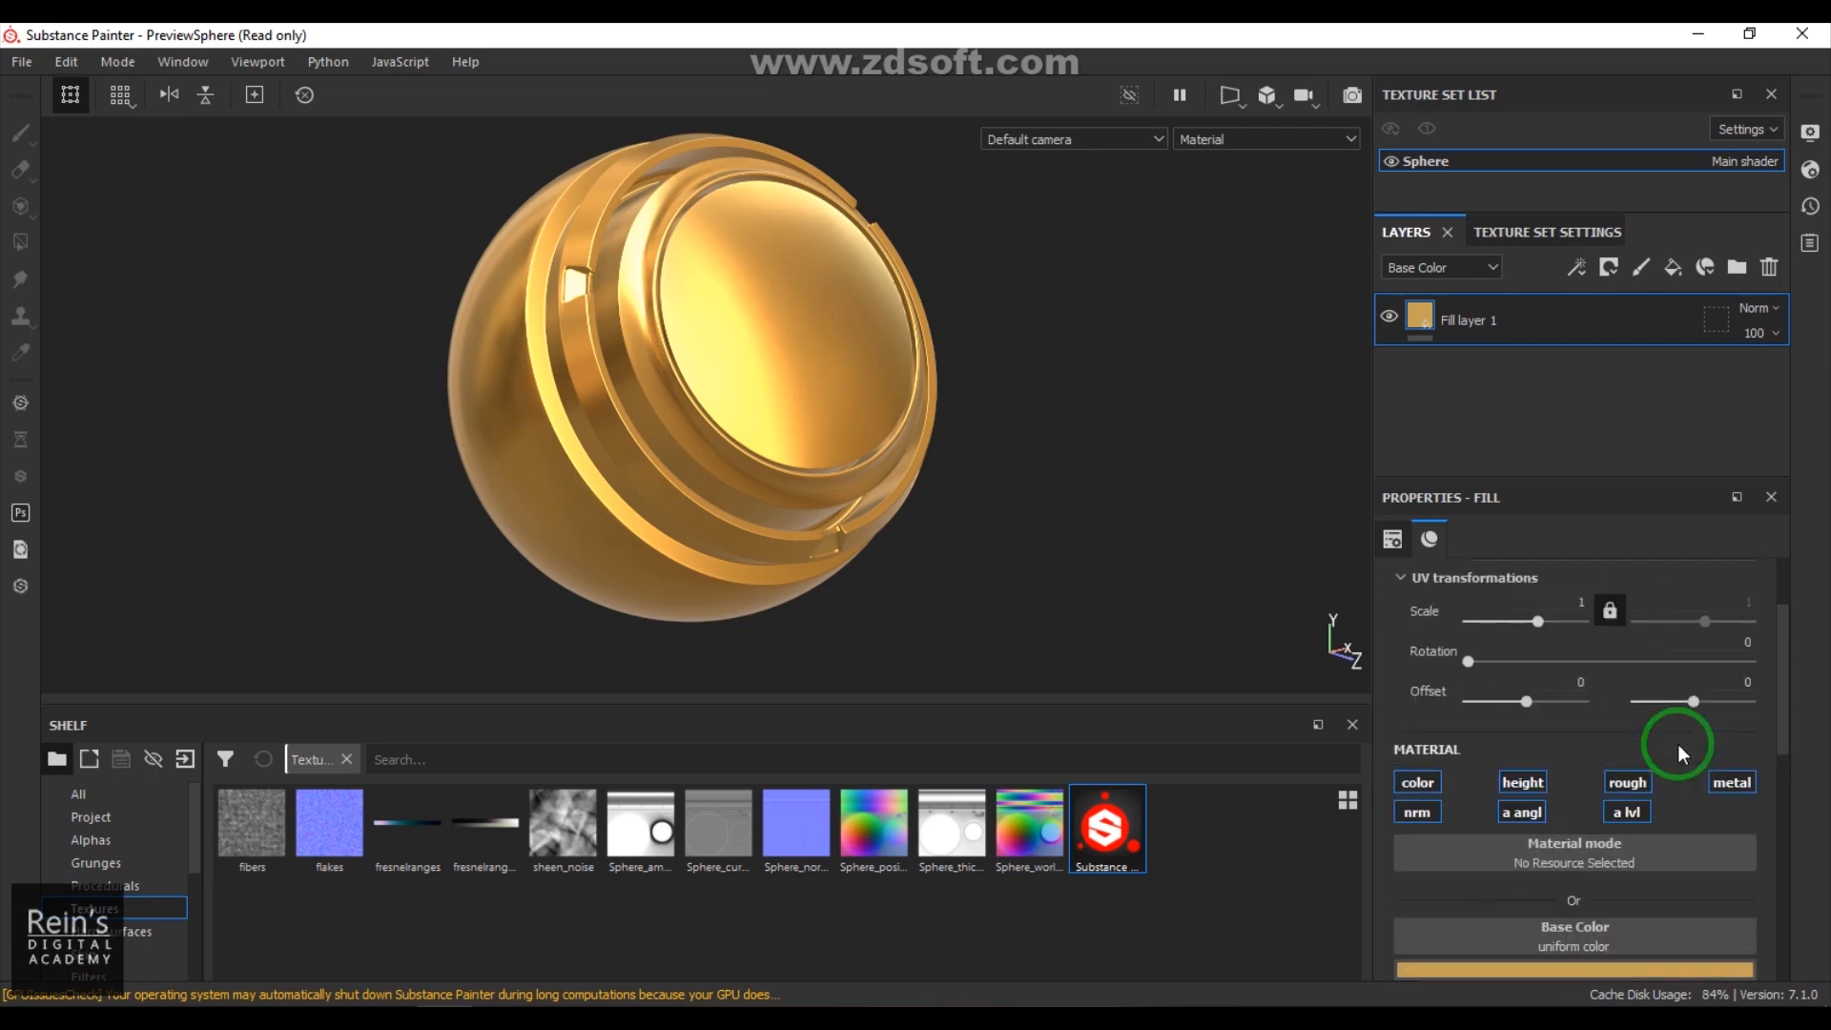
drag(1777, 644, 1770, 746)
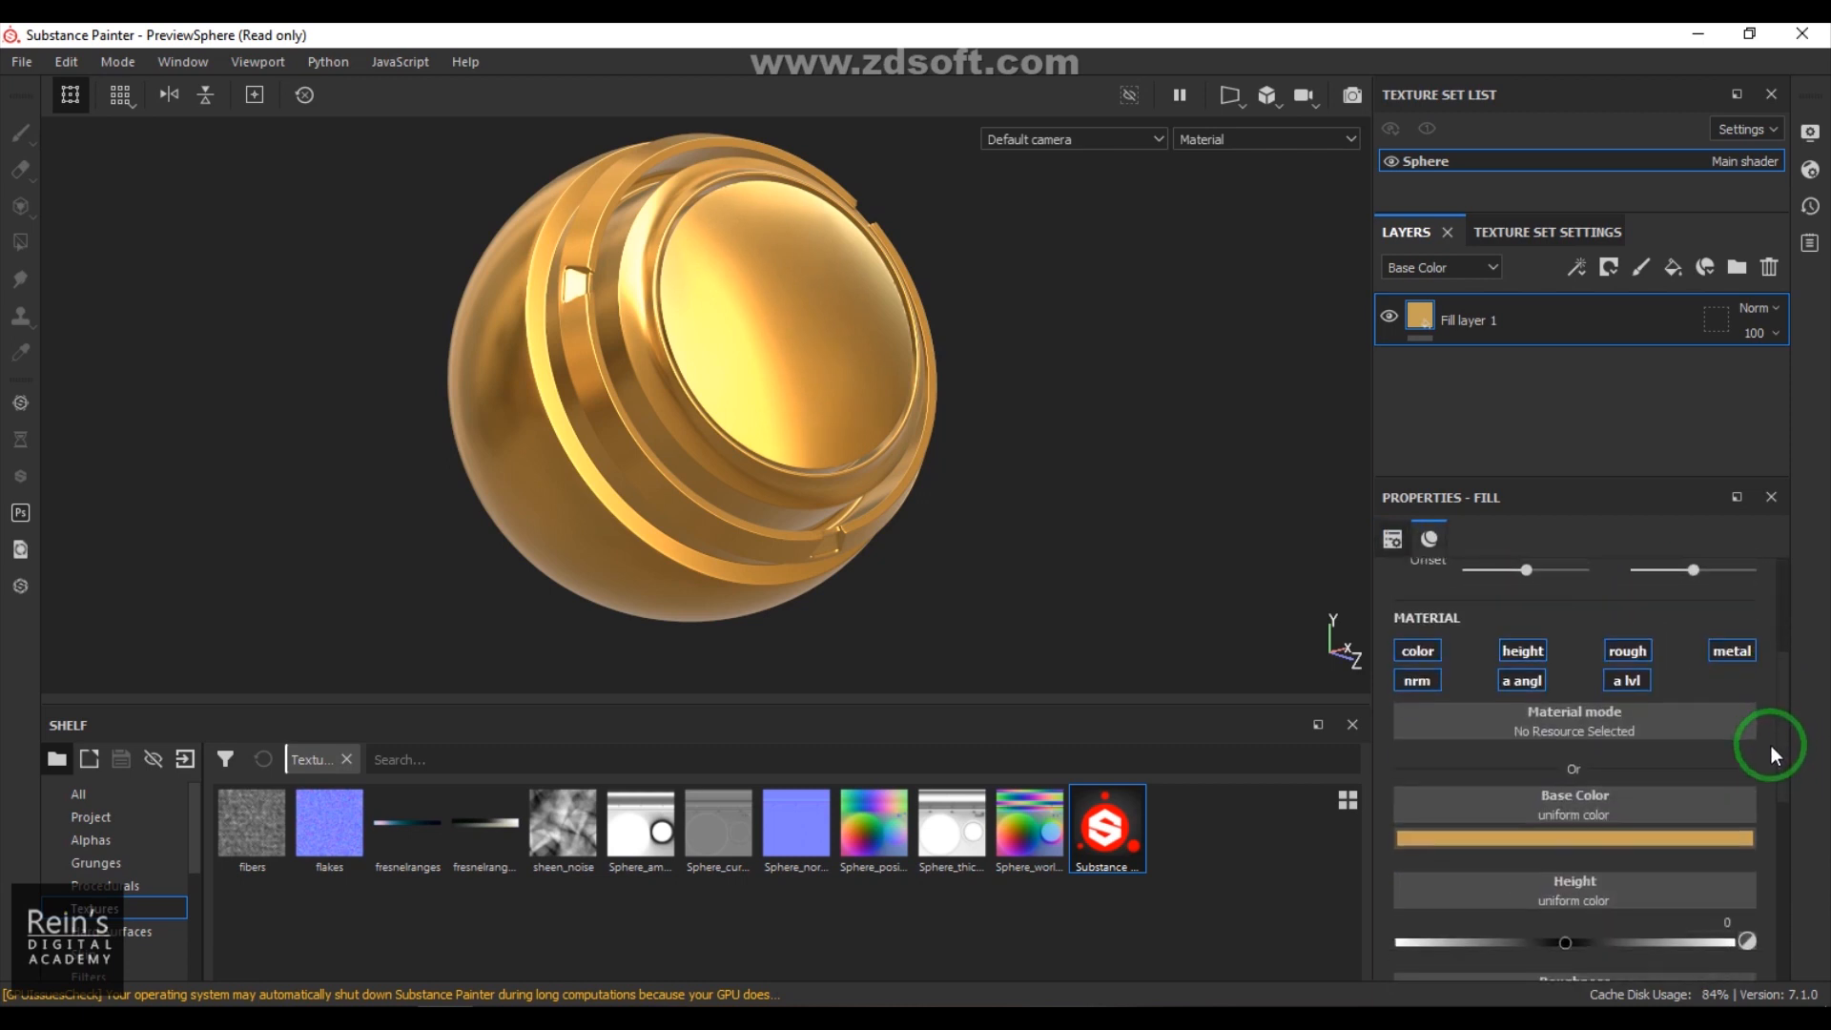
click(1602, 733)
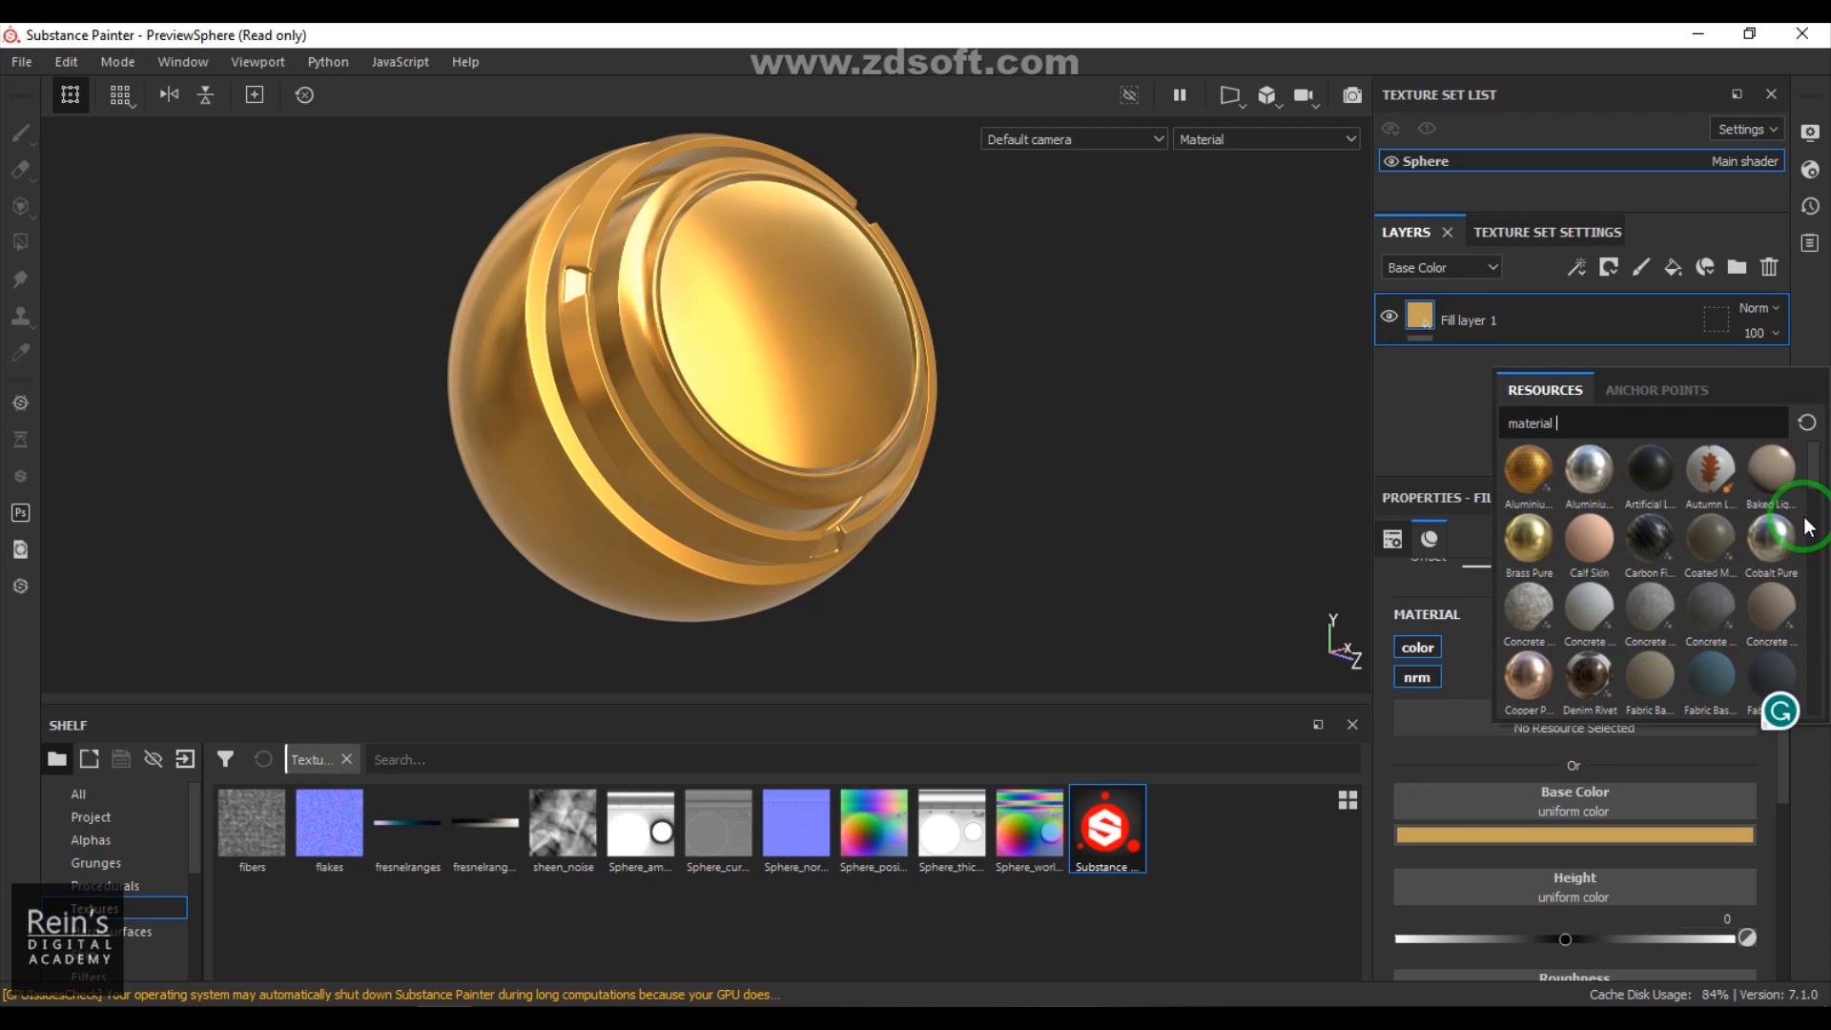
click(1583, 479)
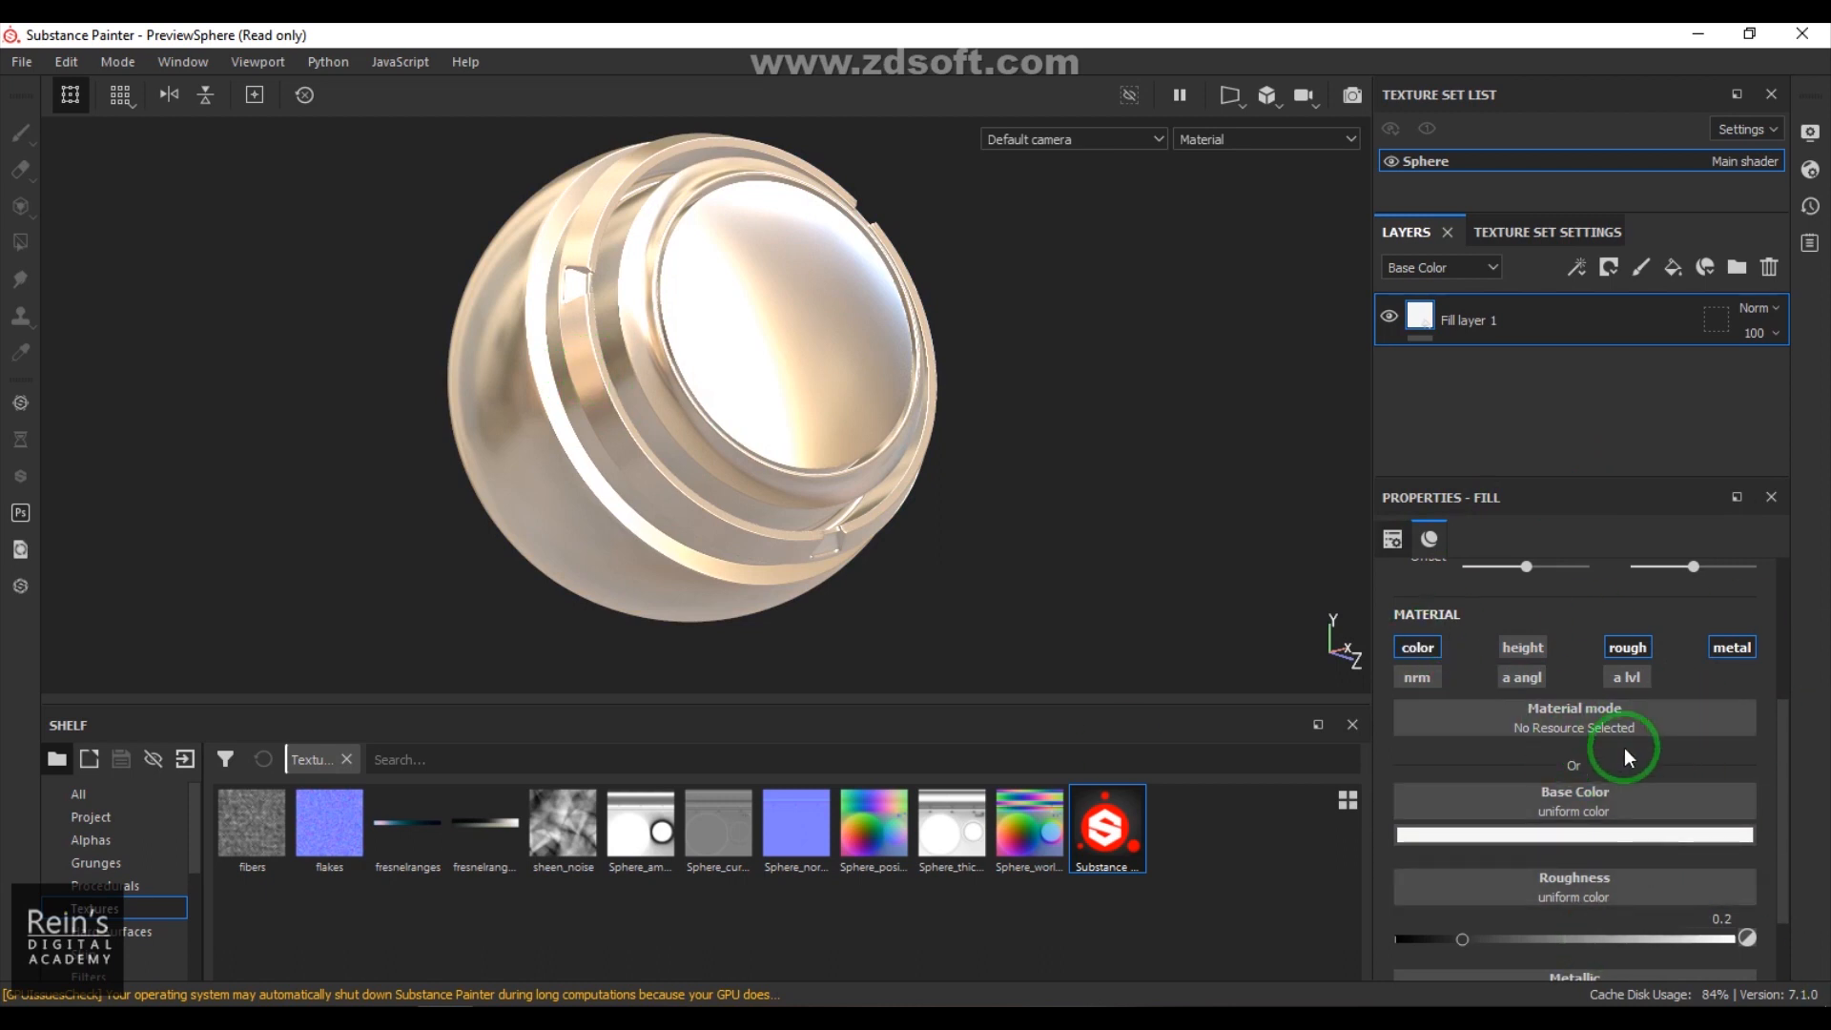
Step: Turn on the height, nrm, a angl and a lvl channels of the aluminium fill layer
click(1526, 648)
click(1462, 677)
click(1525, 677)
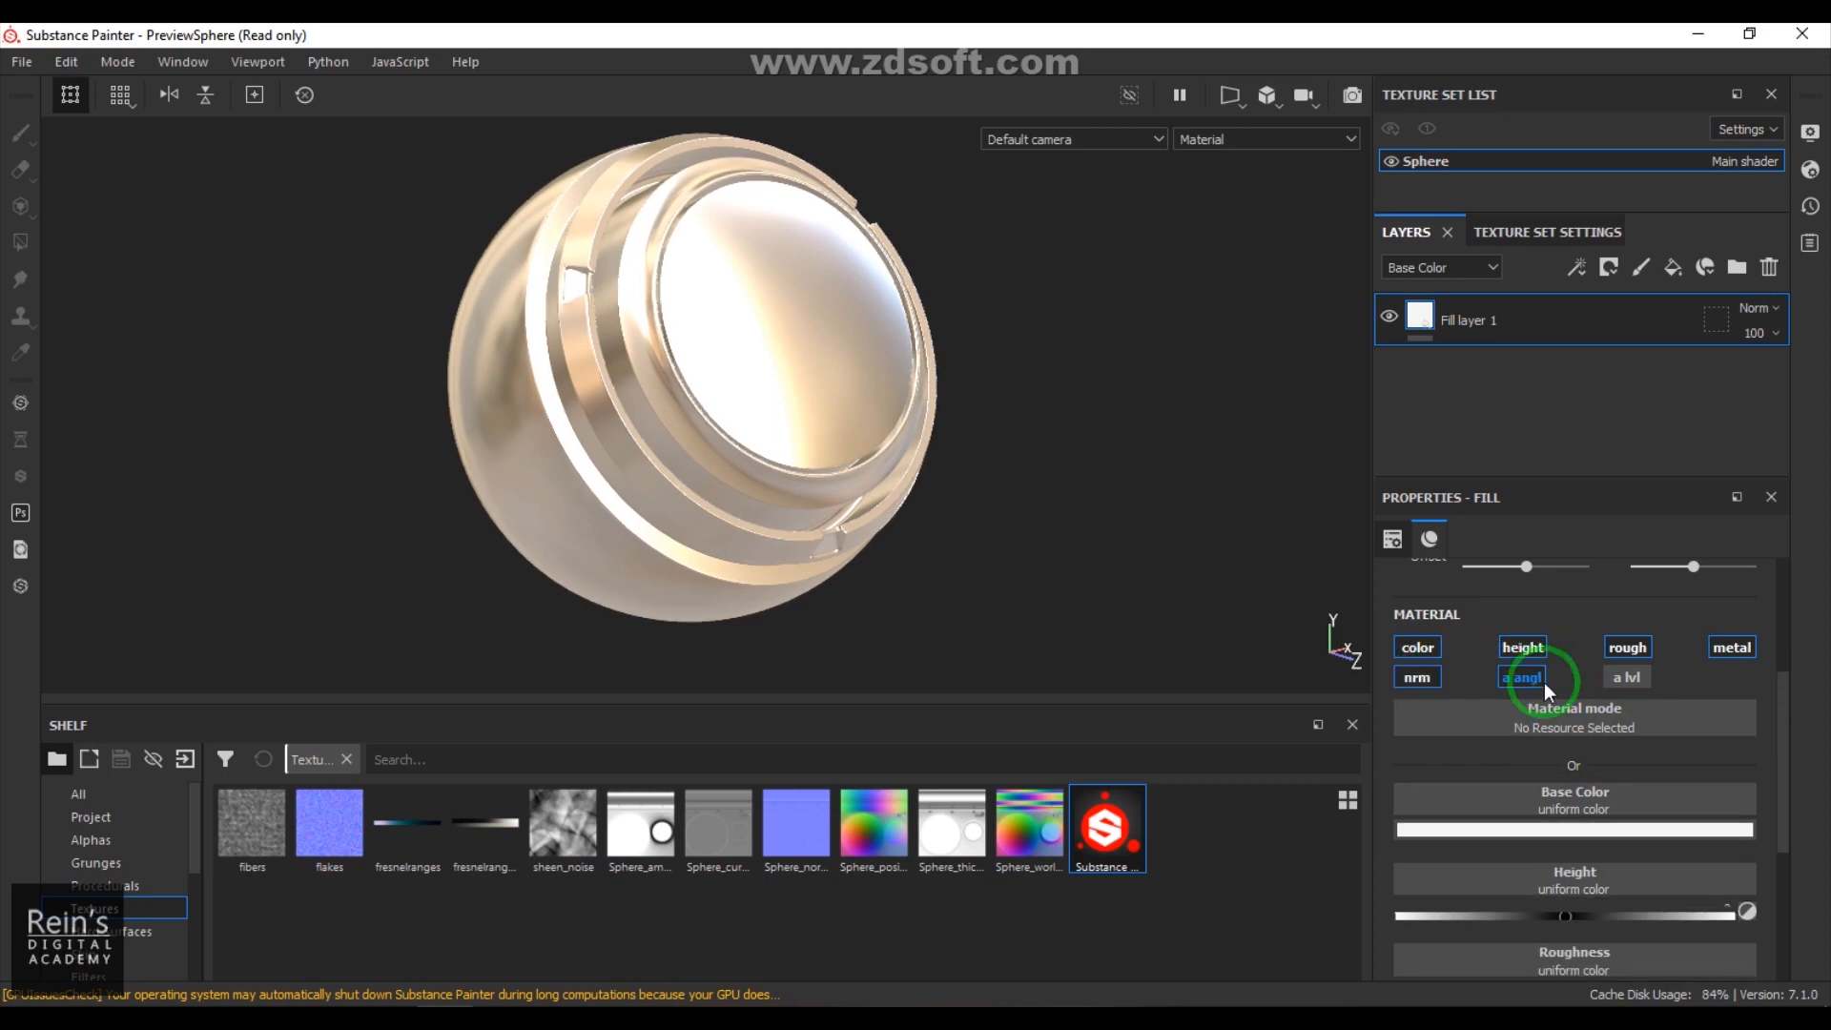
click(1621, 677)
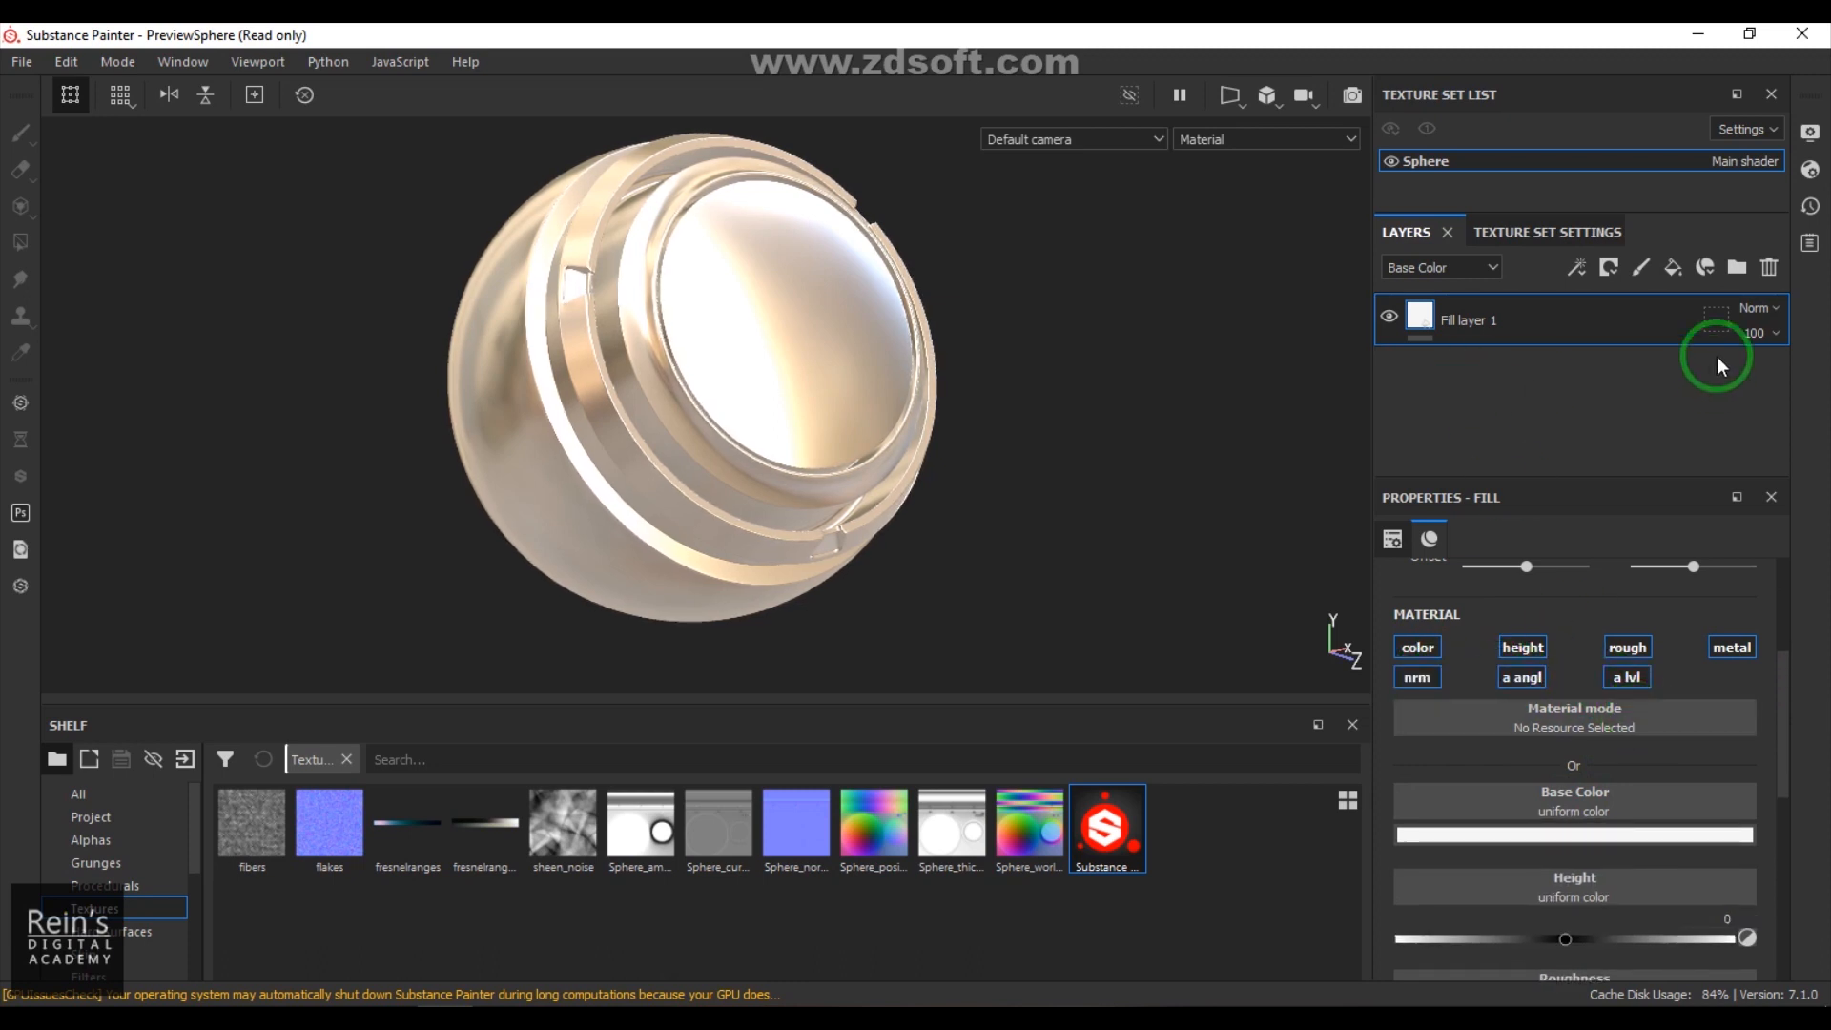
Step: Replace the current fill layer with a new one and apply the Aluminium Insulator preset through its material mode
click(1768, 267)
click(1672, 270)
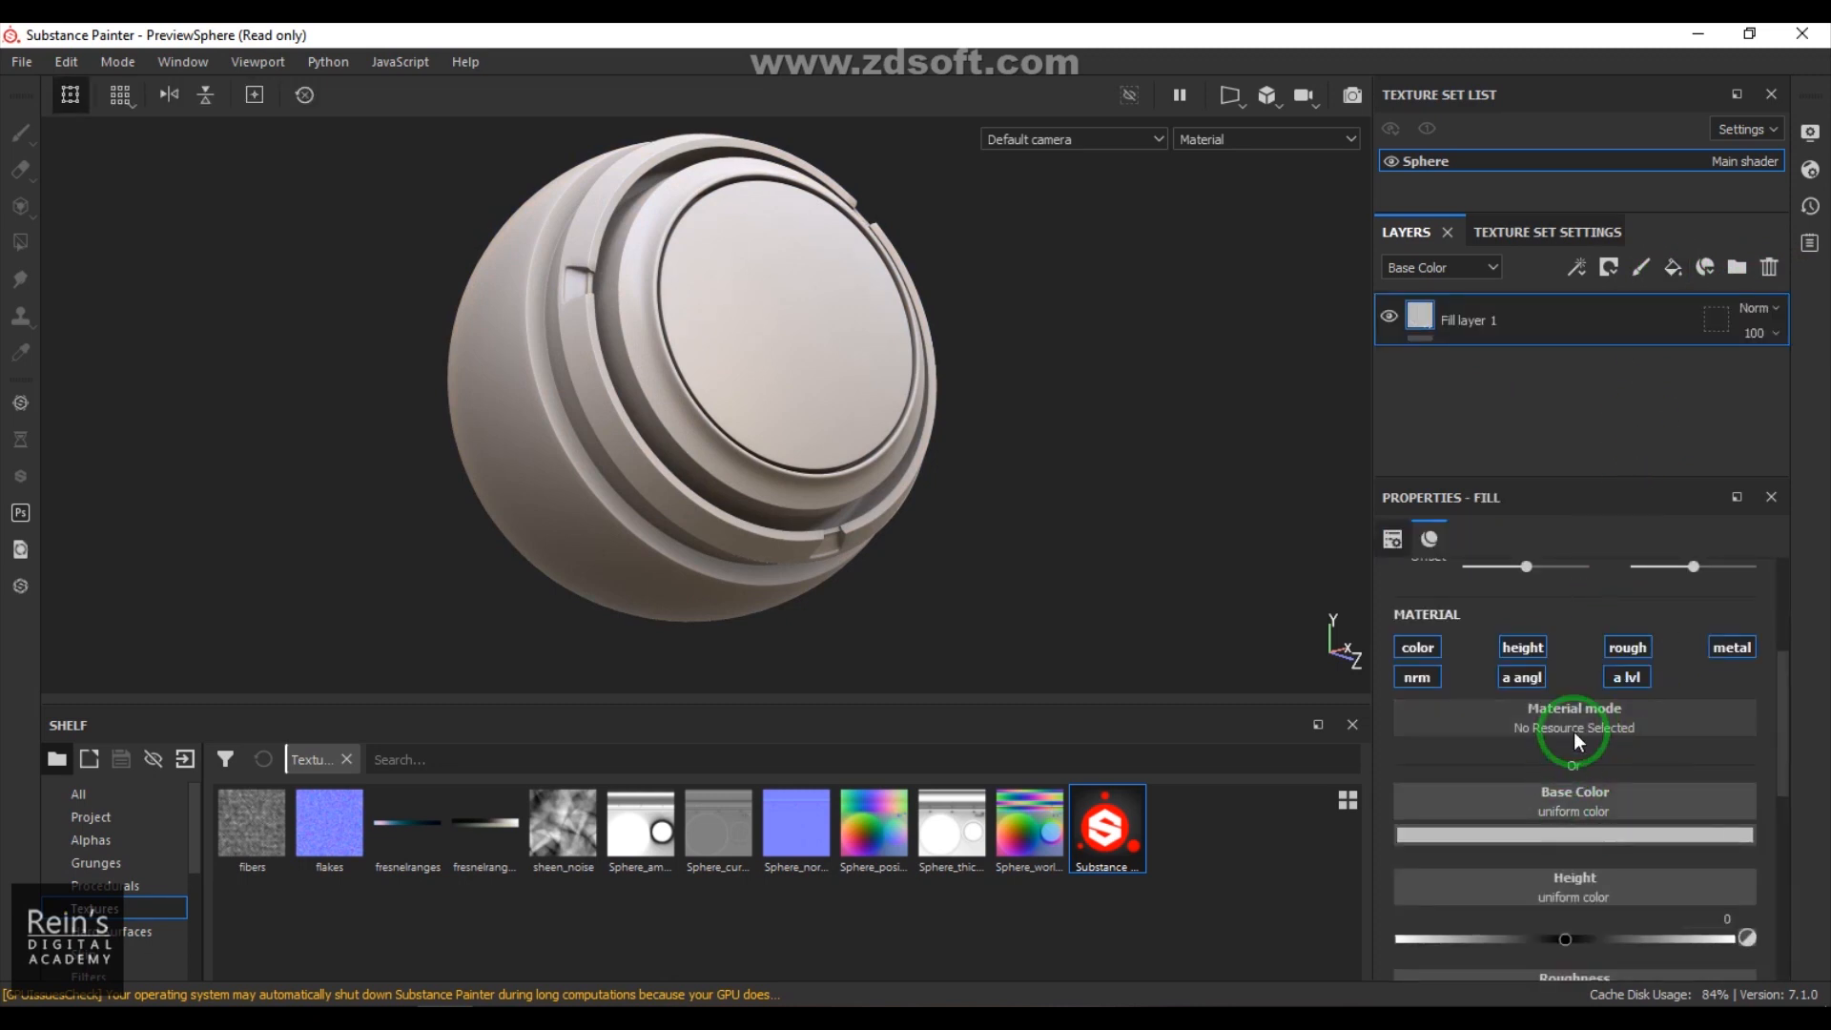
click(1575, 734)
click(1588, 482)
click(1518, 477)
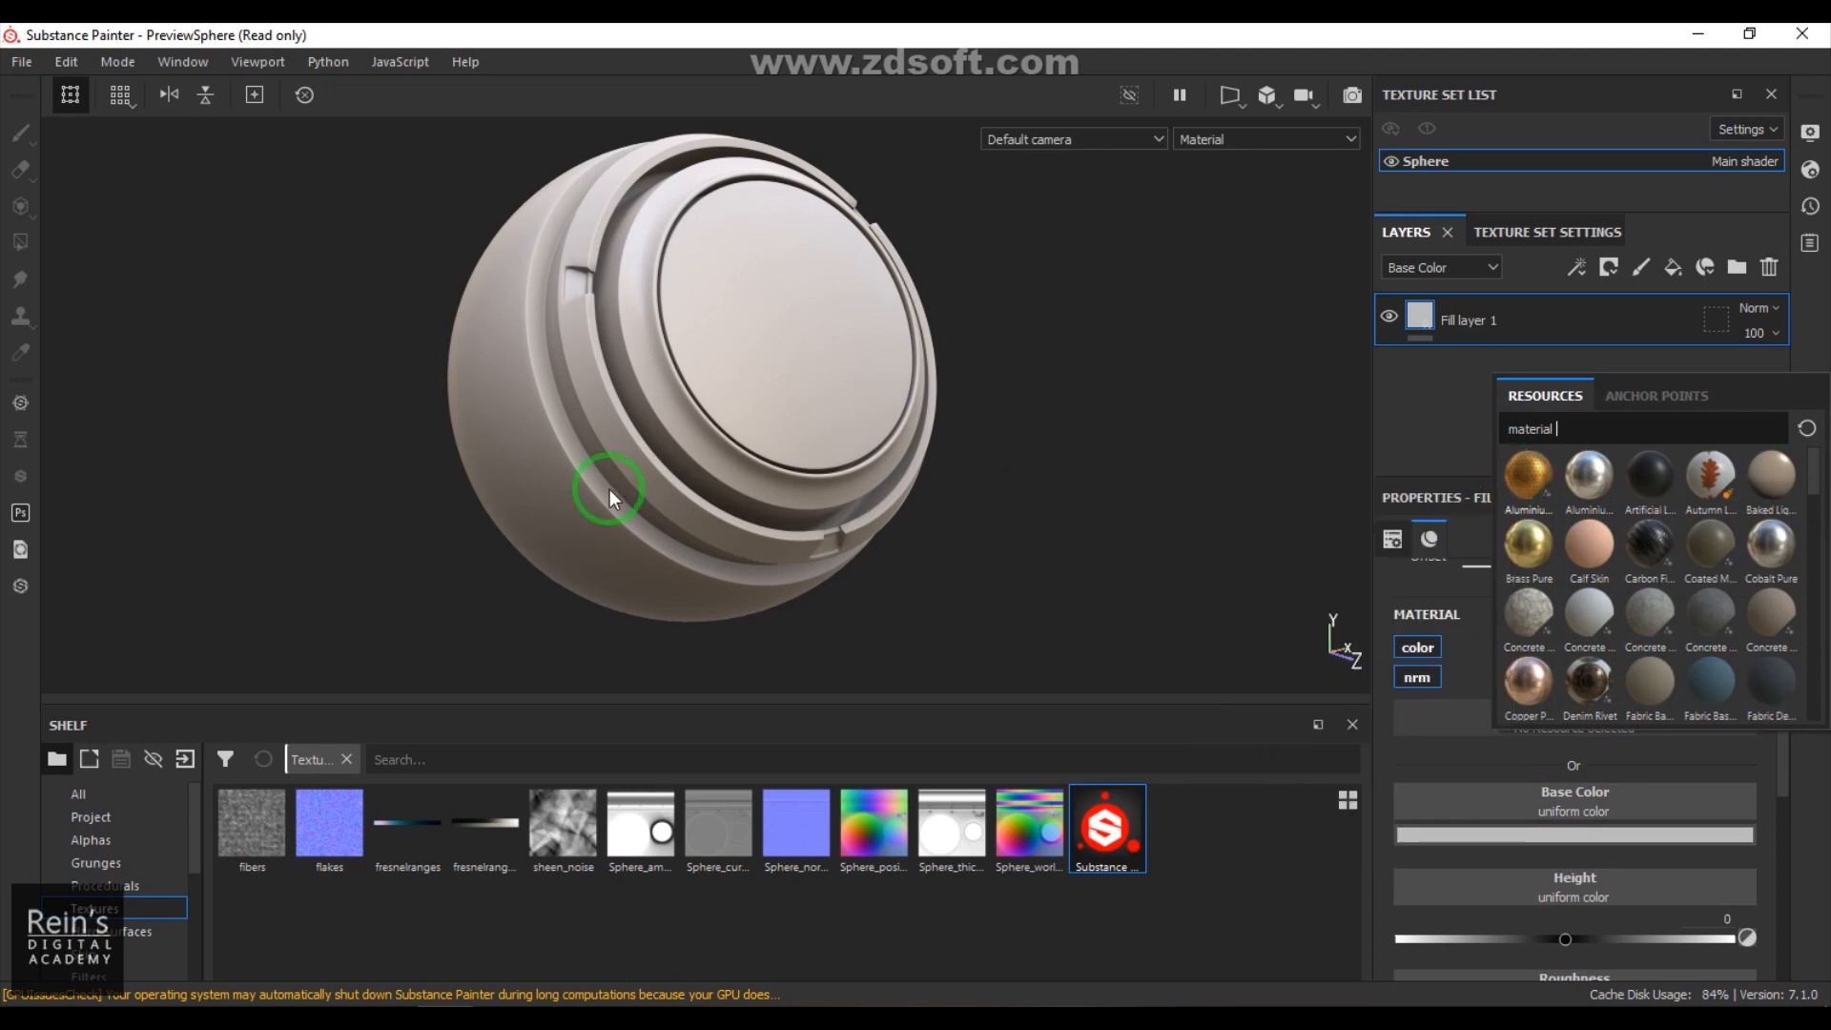
click(1527, 477)
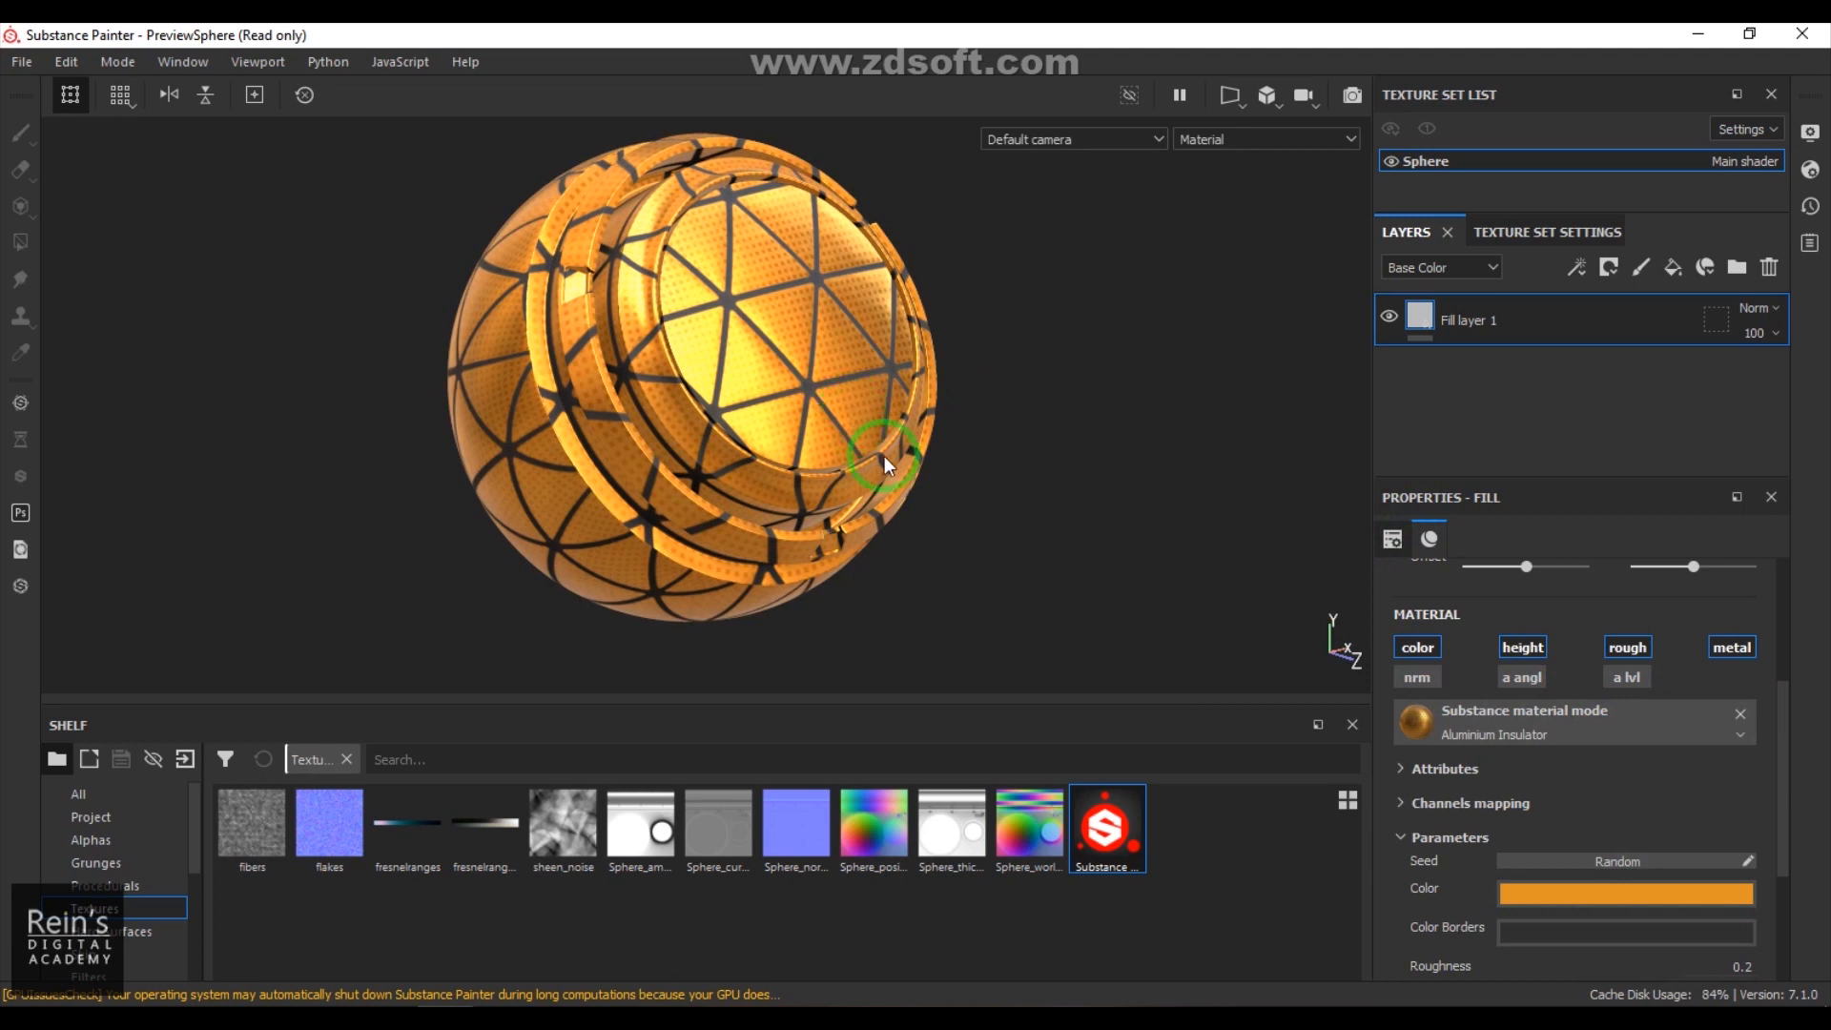
Step: Replace the Aluminium Insulator fill layer with a new fill layer and set its base color to bright red
click(1768, 268)
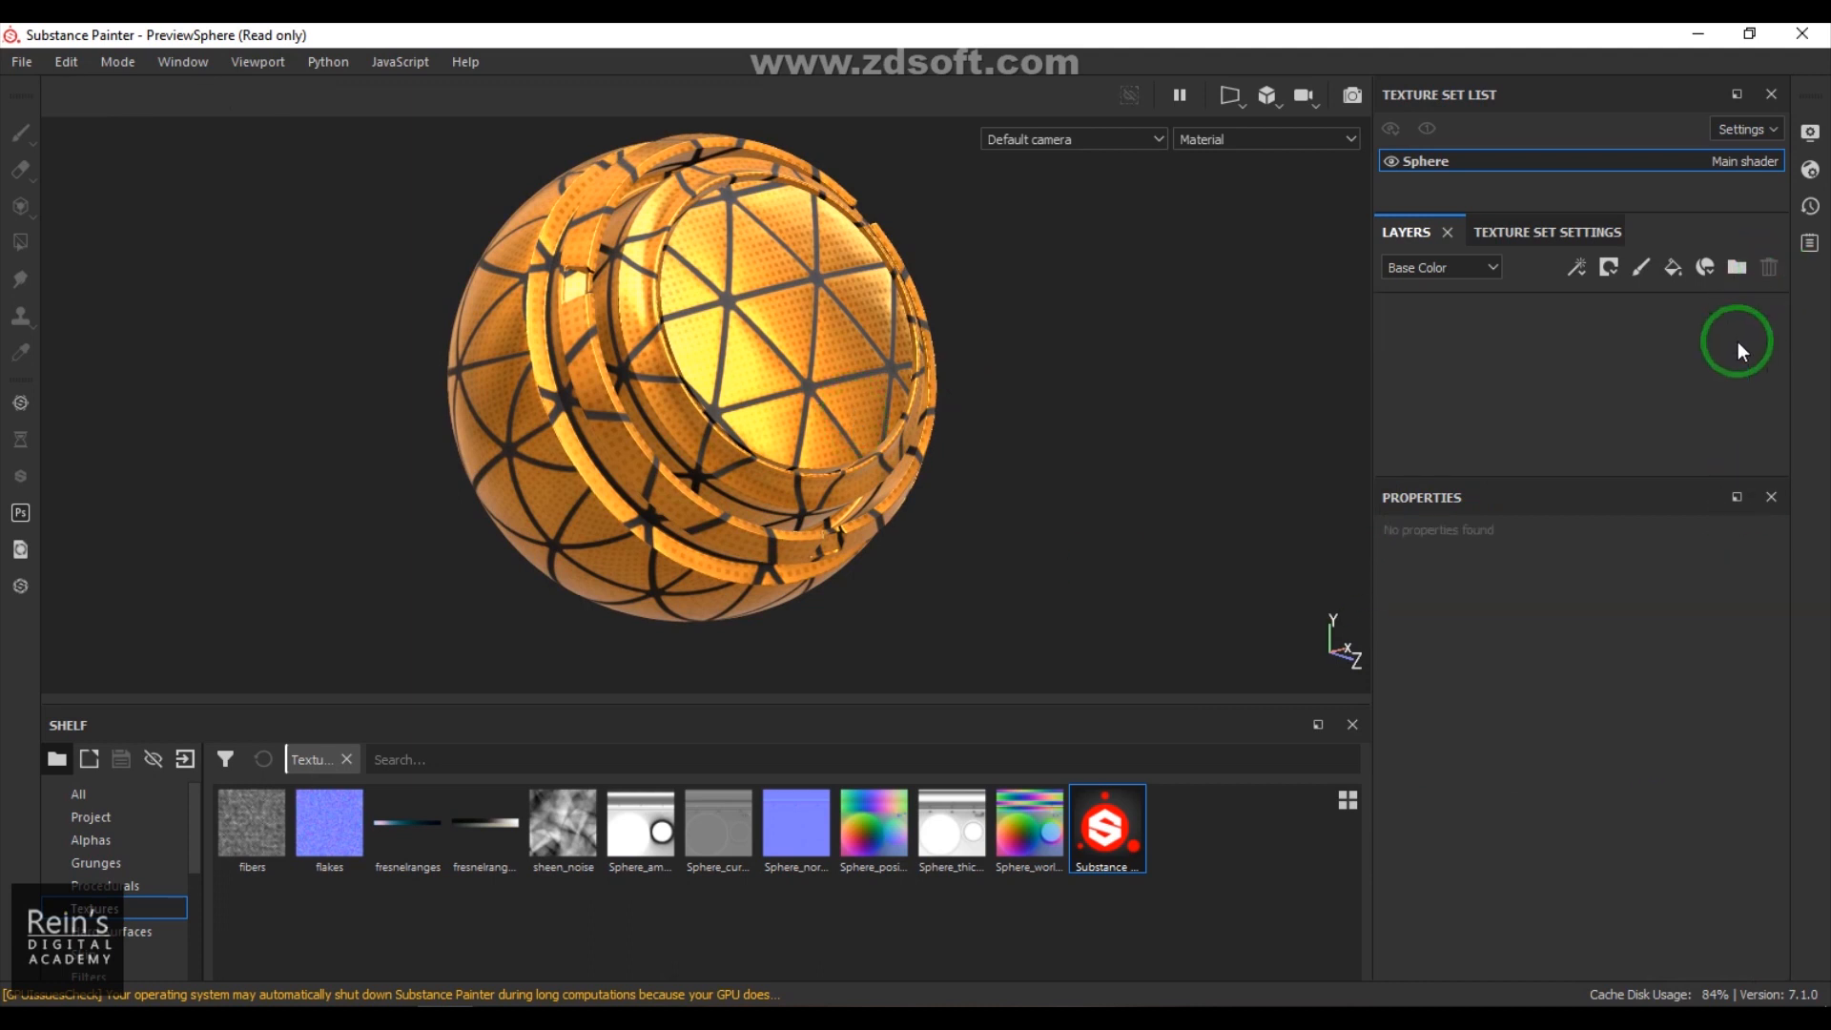
click(1674, 270)
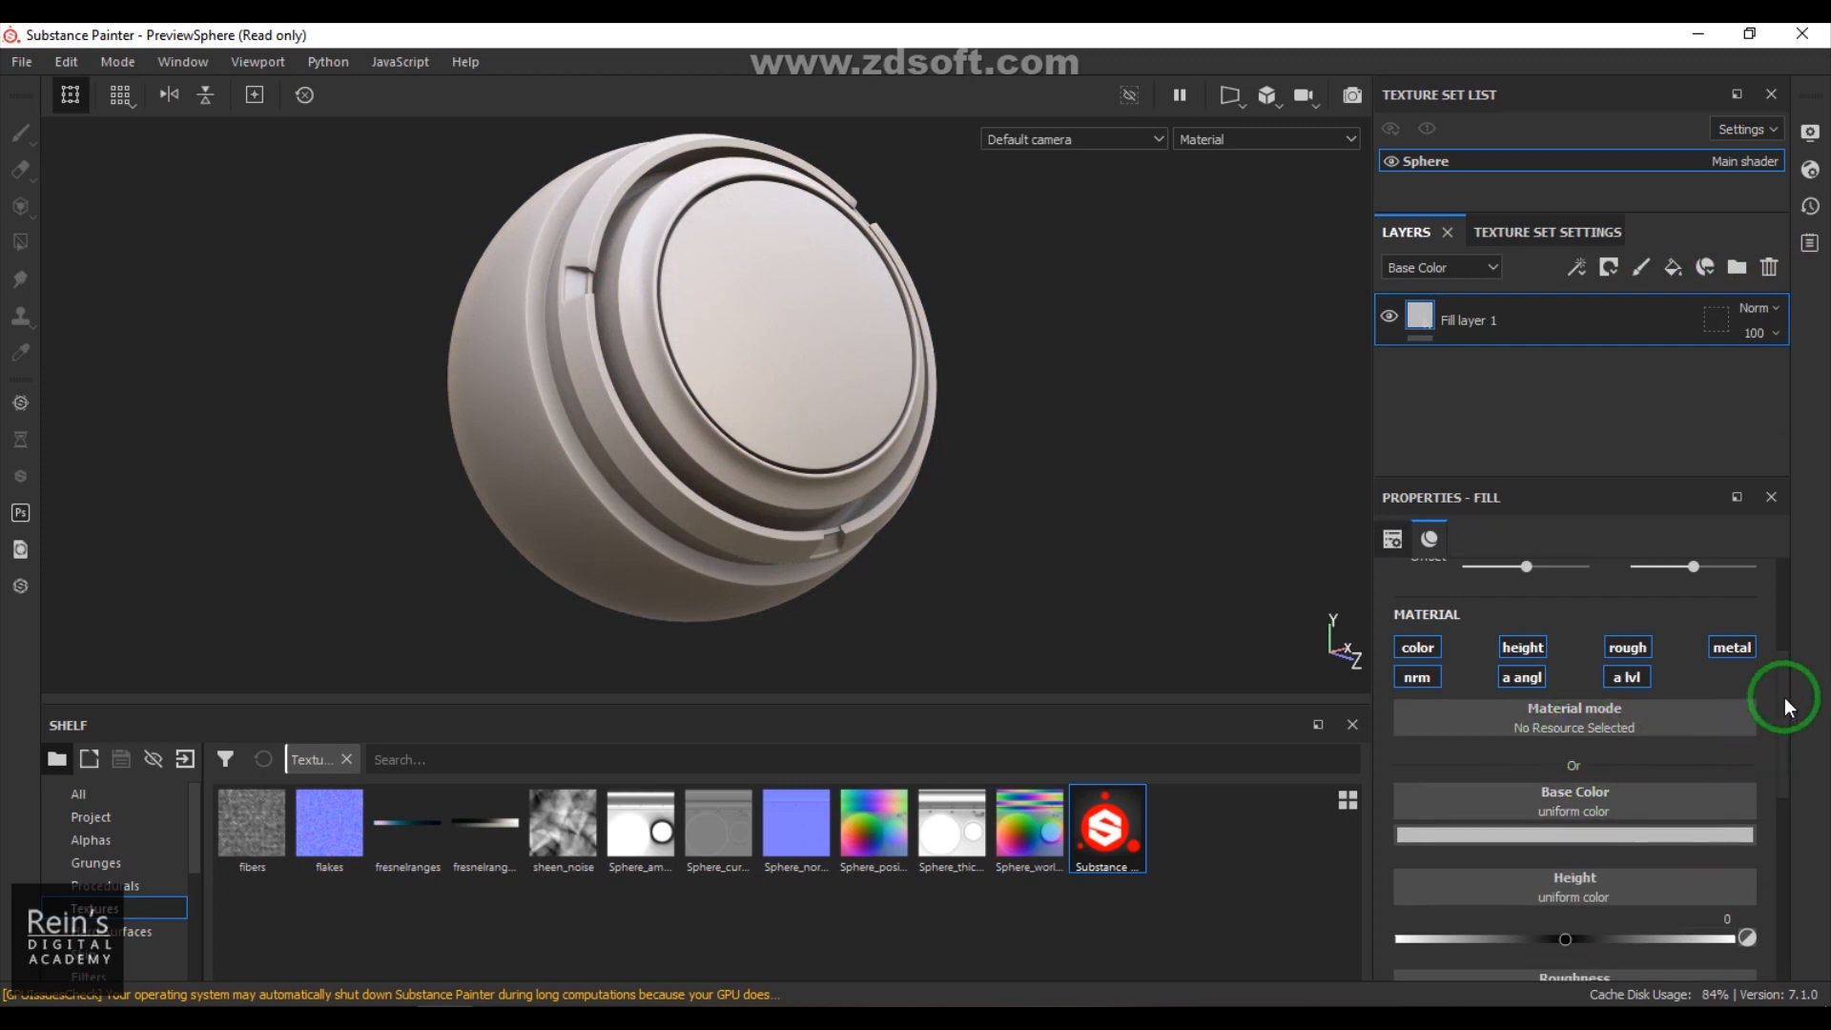
scroll(1782, 696, up, 1)
drag(1779, 707, 1781, 761)
click(1544, 712)
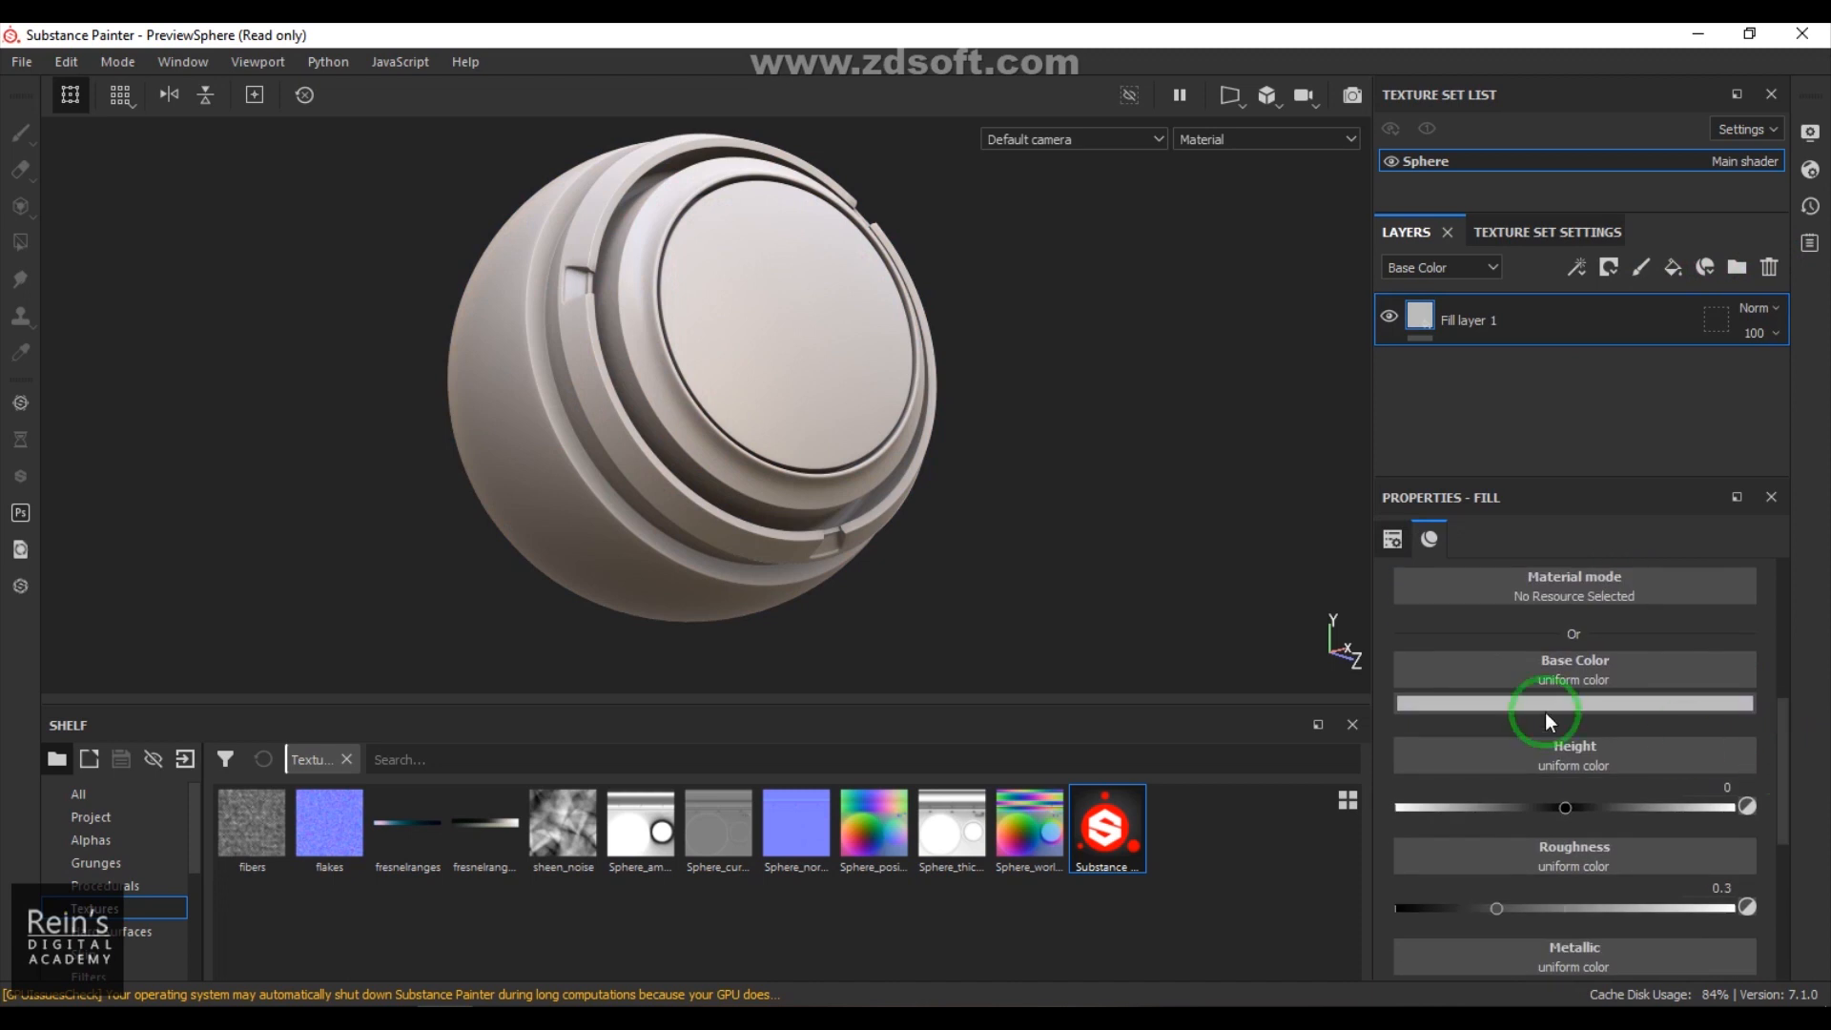
click(1634, 703)
click(1645, 759)
drag(1644, 758, 1802, 610)
click(1801, 603)
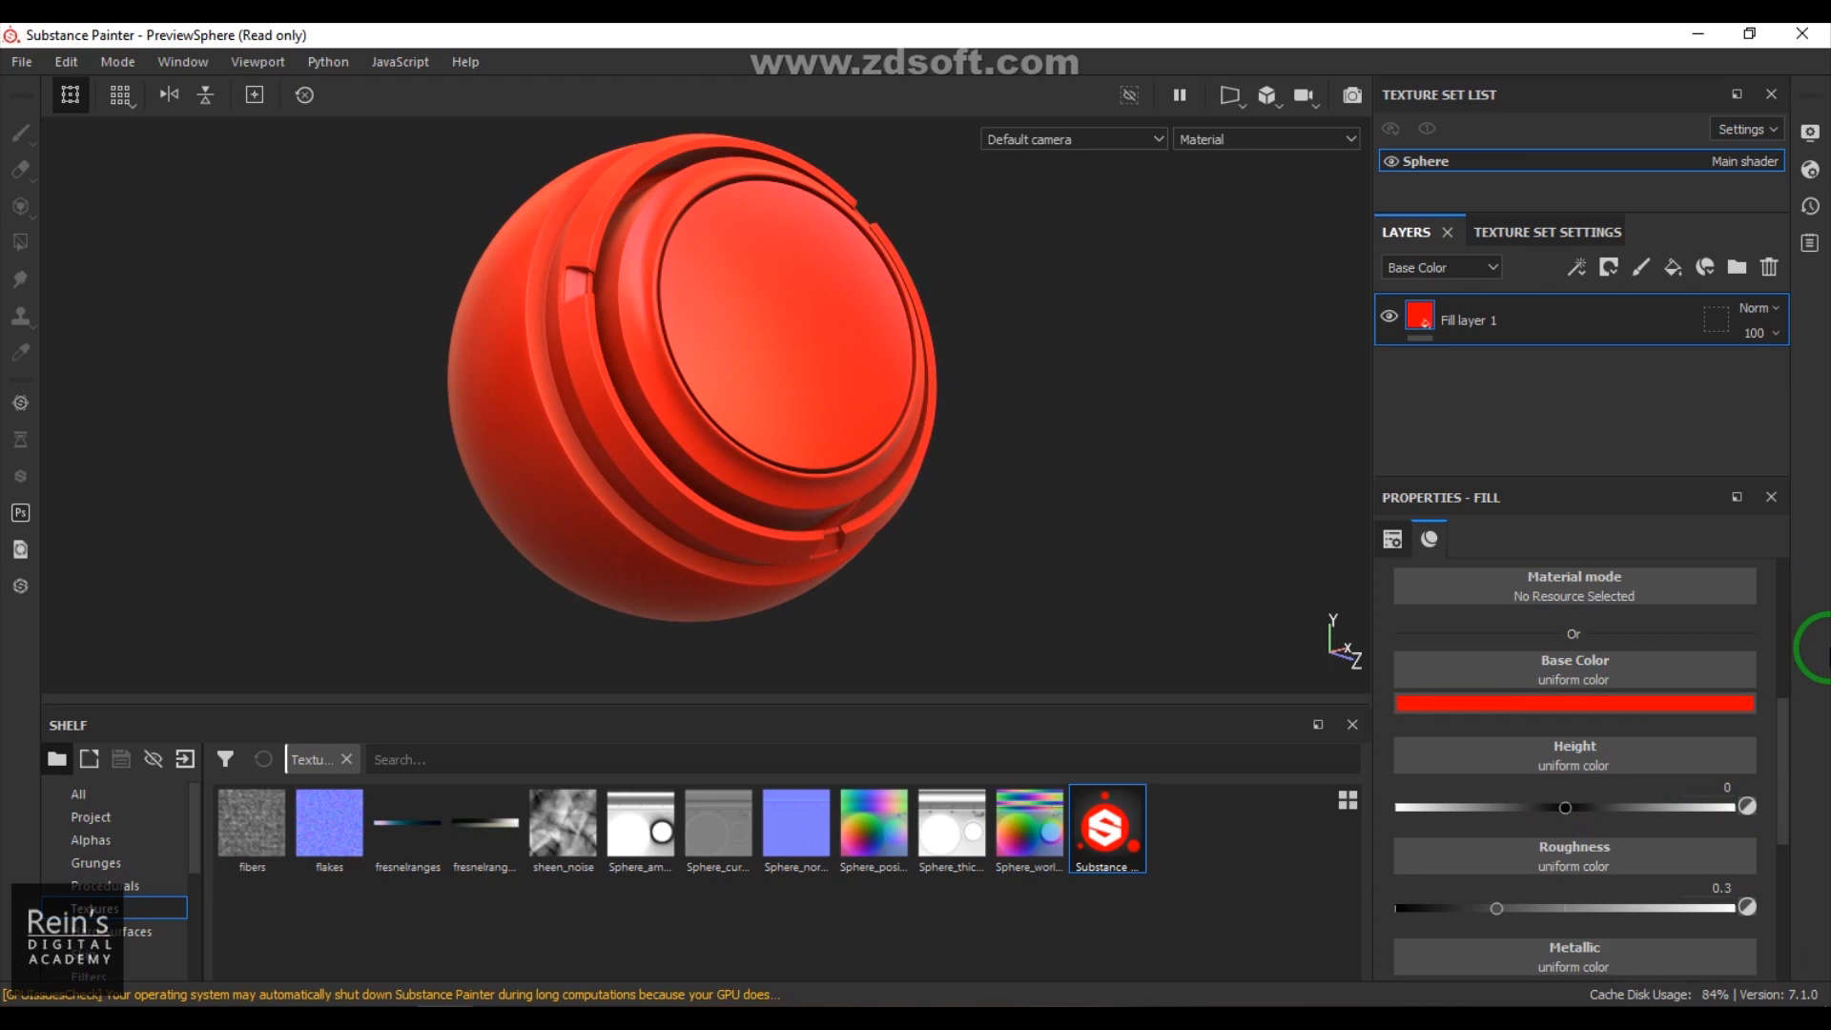
Step: Set the red fill layer's roughness to 0, try 0.1622, and return it to 0
drag(1496, 907, 1392, 921)
alt+drag(1112, 539, 1240, 591)
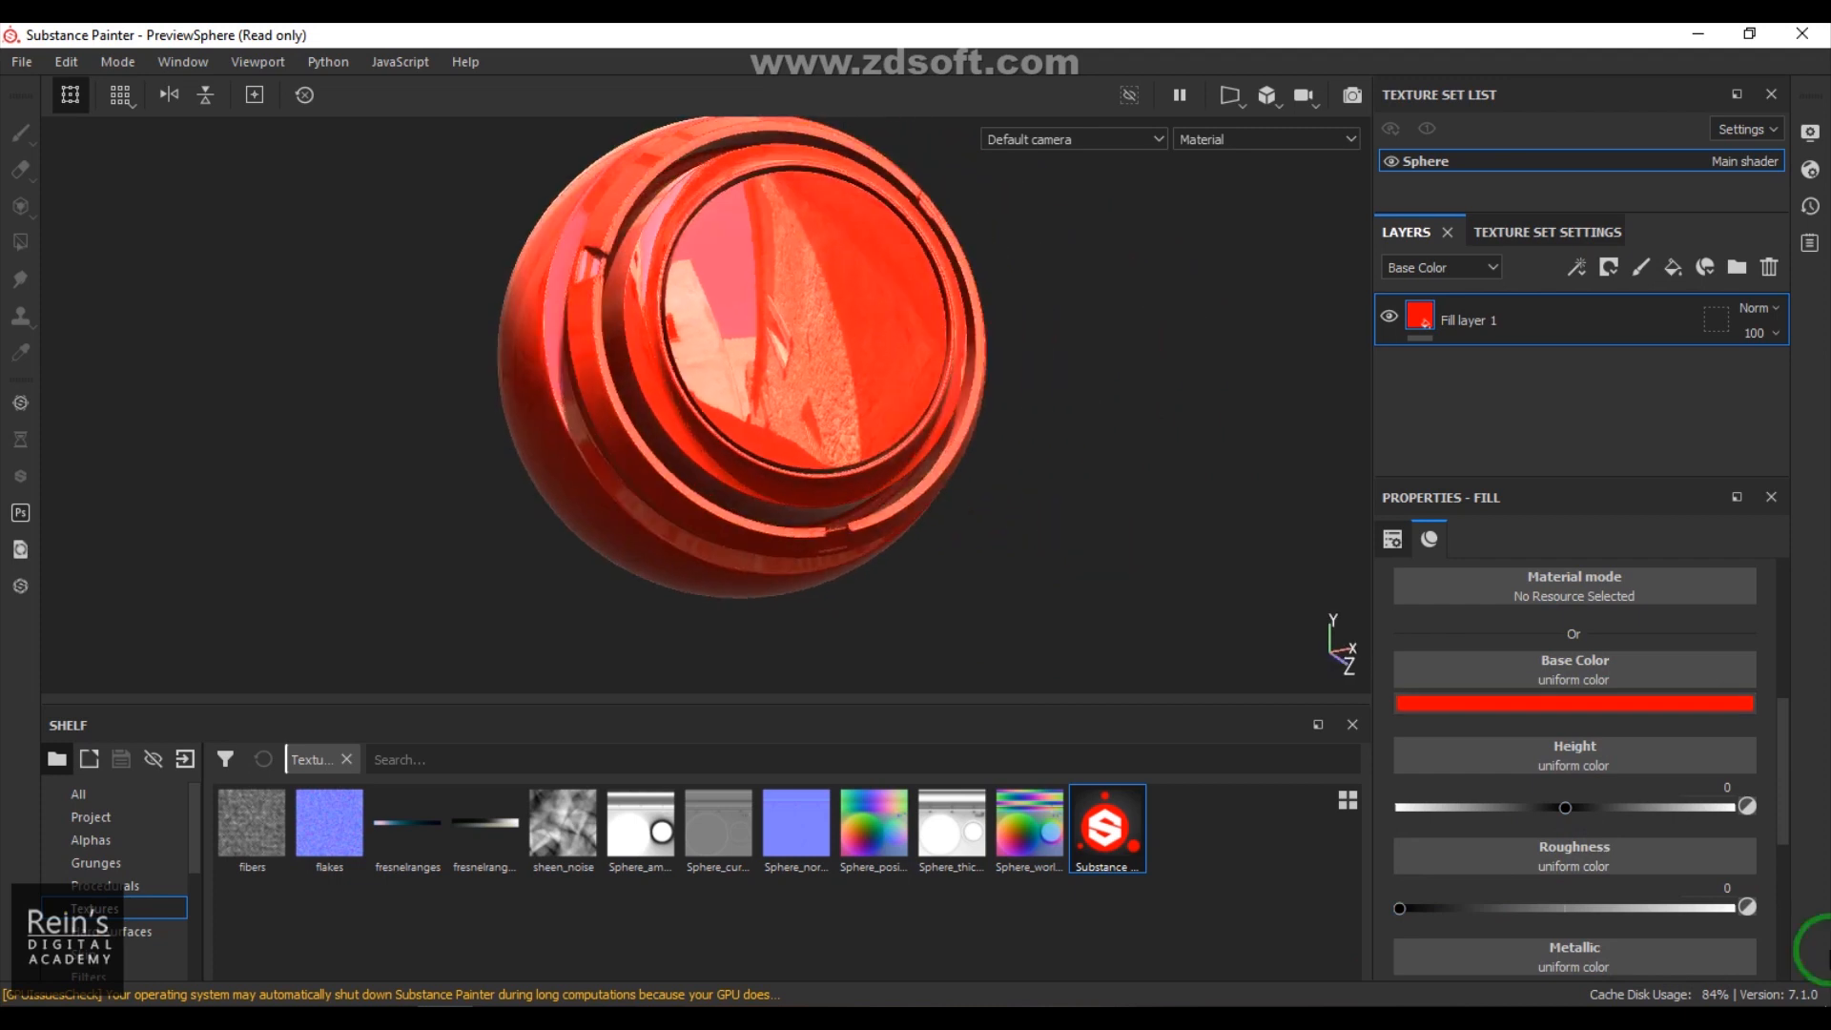
scroll(1686, 881, down, 1)
drag(1403, 844, 1452, 845)
mouse_move(998, 540)
alt+mouse_down()
mouse_move(1162, 498)
mouse_move(1420, 477)
mouse_move(1001, 531)
mouse_move(789, 512)
mouse_move(963, 543)
alt+mouse_up()
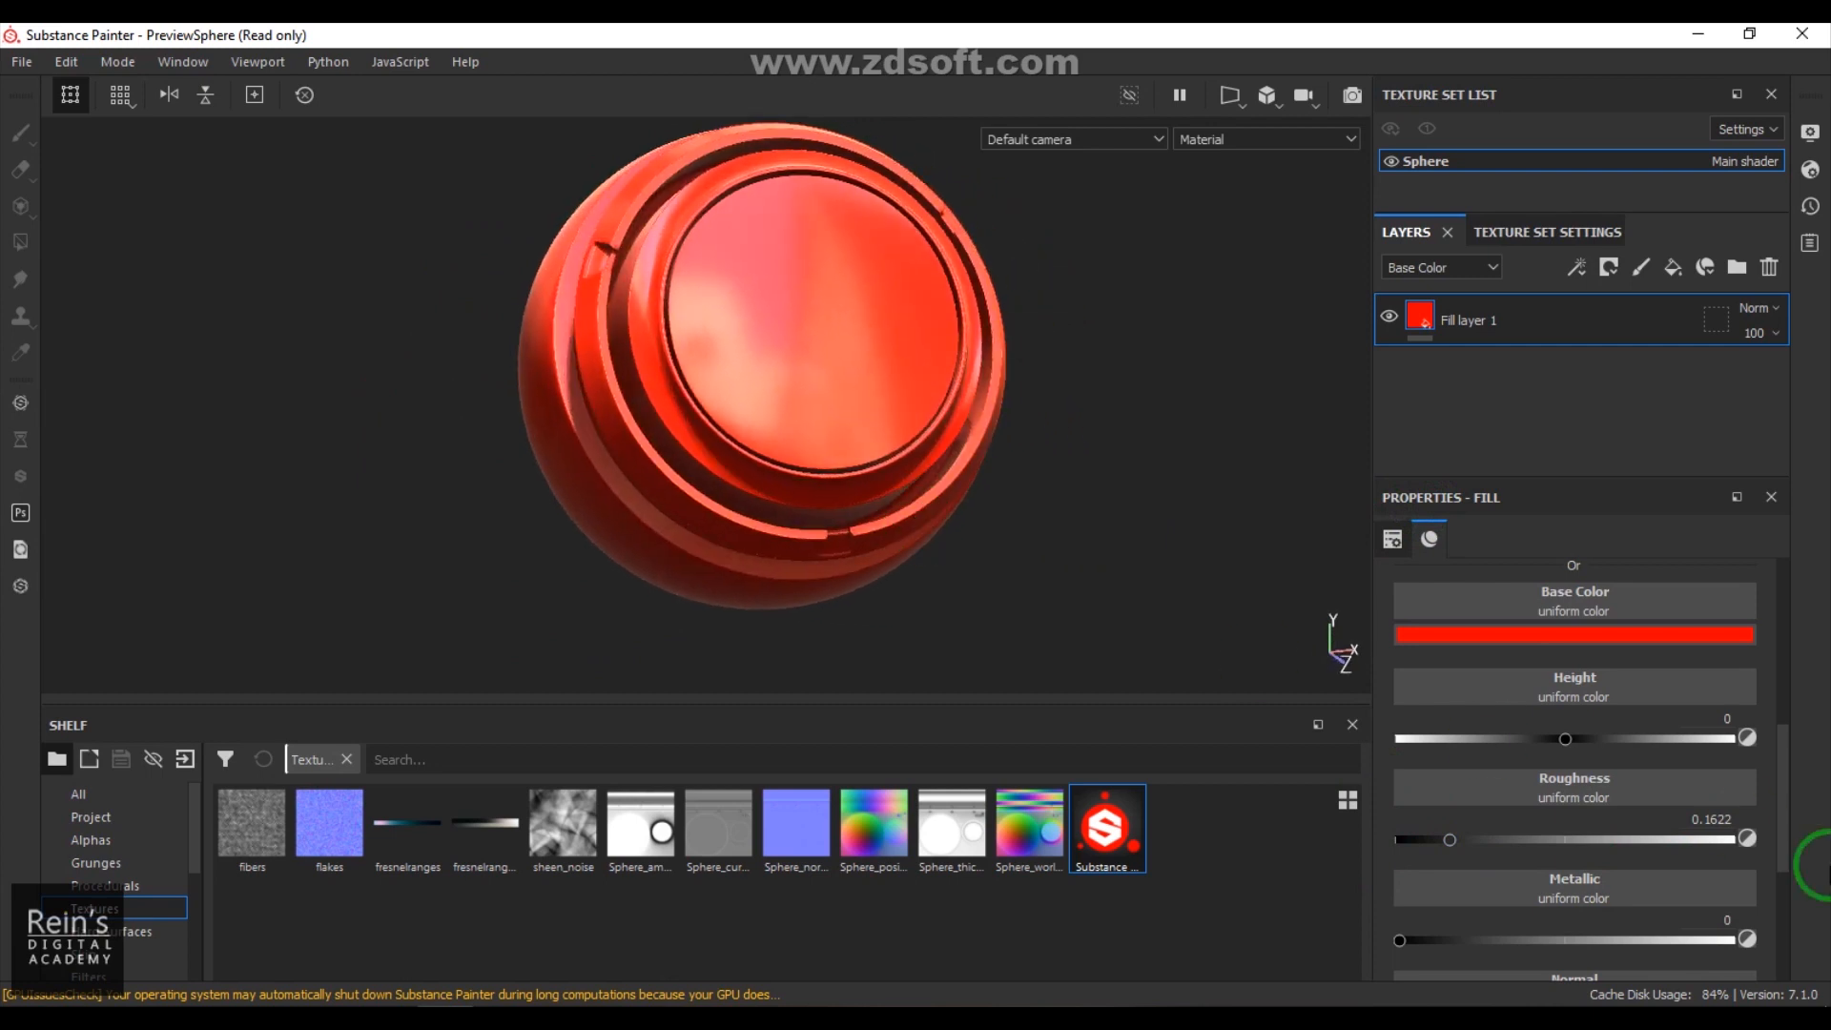
drag(1428, 837, 1316, 843)
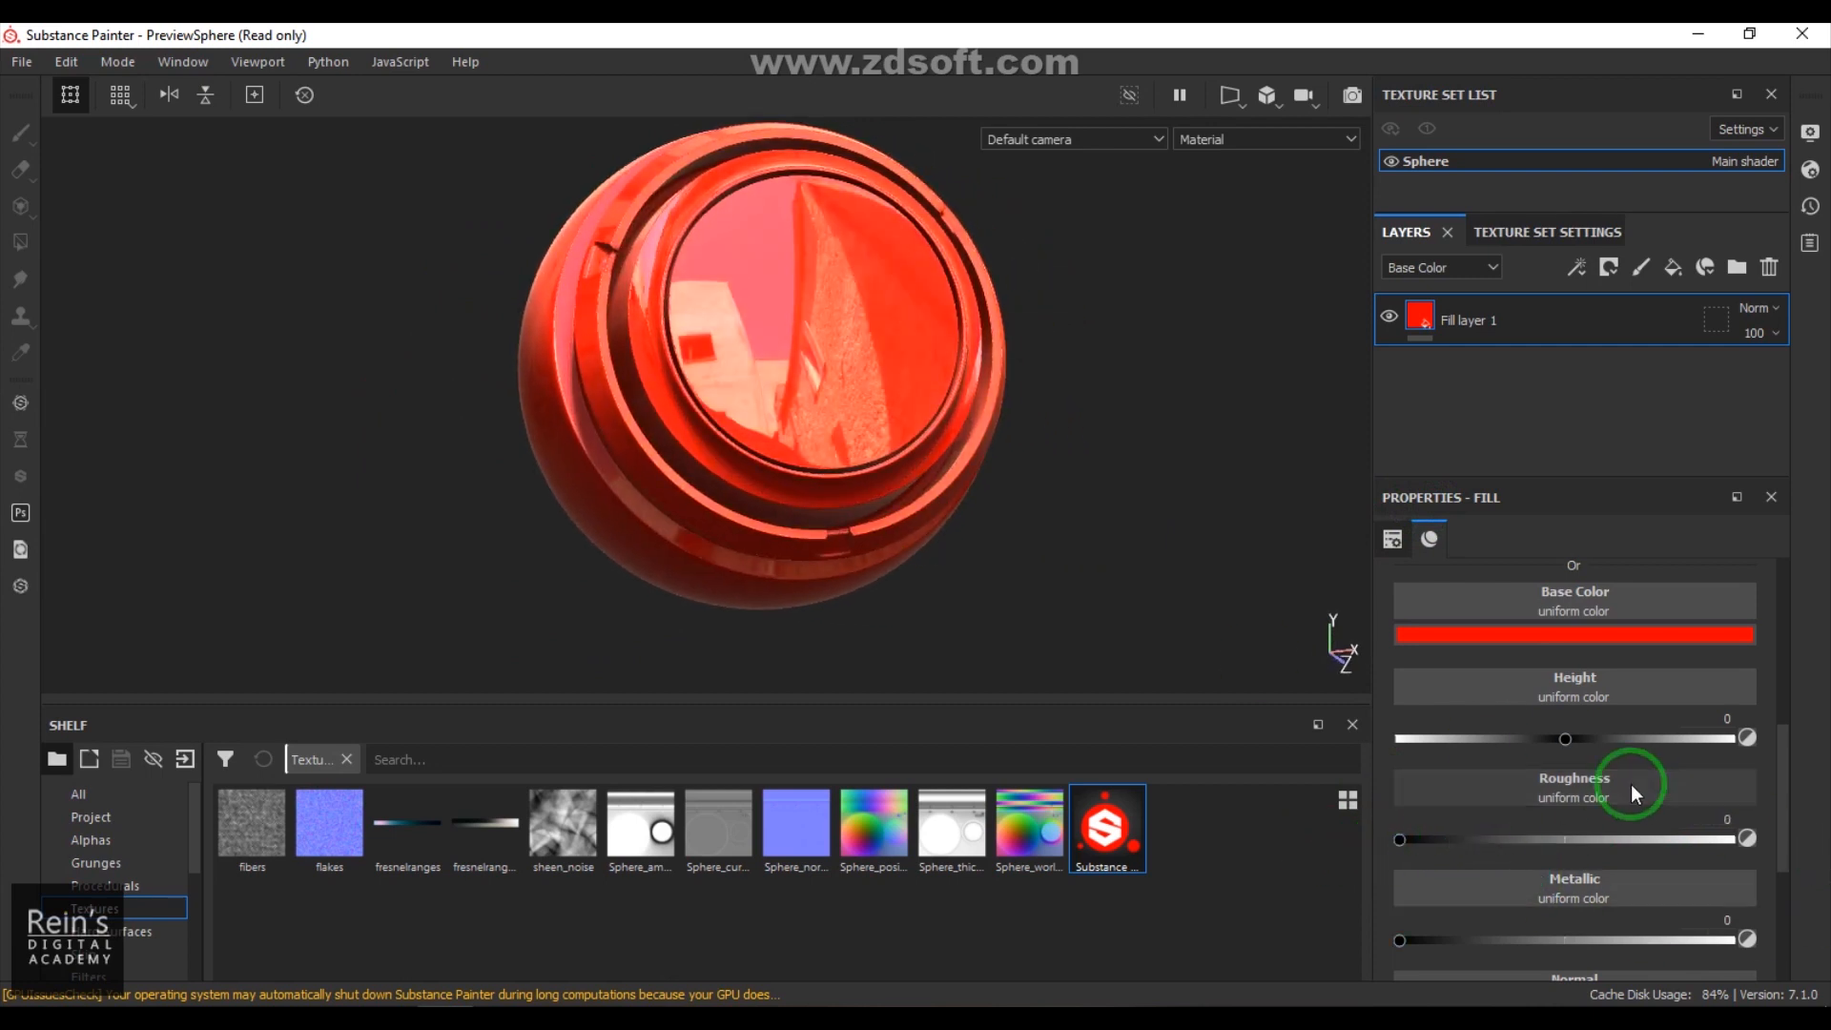
Step: Look at the procedural and texture resources offered for the fill layer's base color, leaving the uniform color in place
scroll(1631, 784, up, 2)
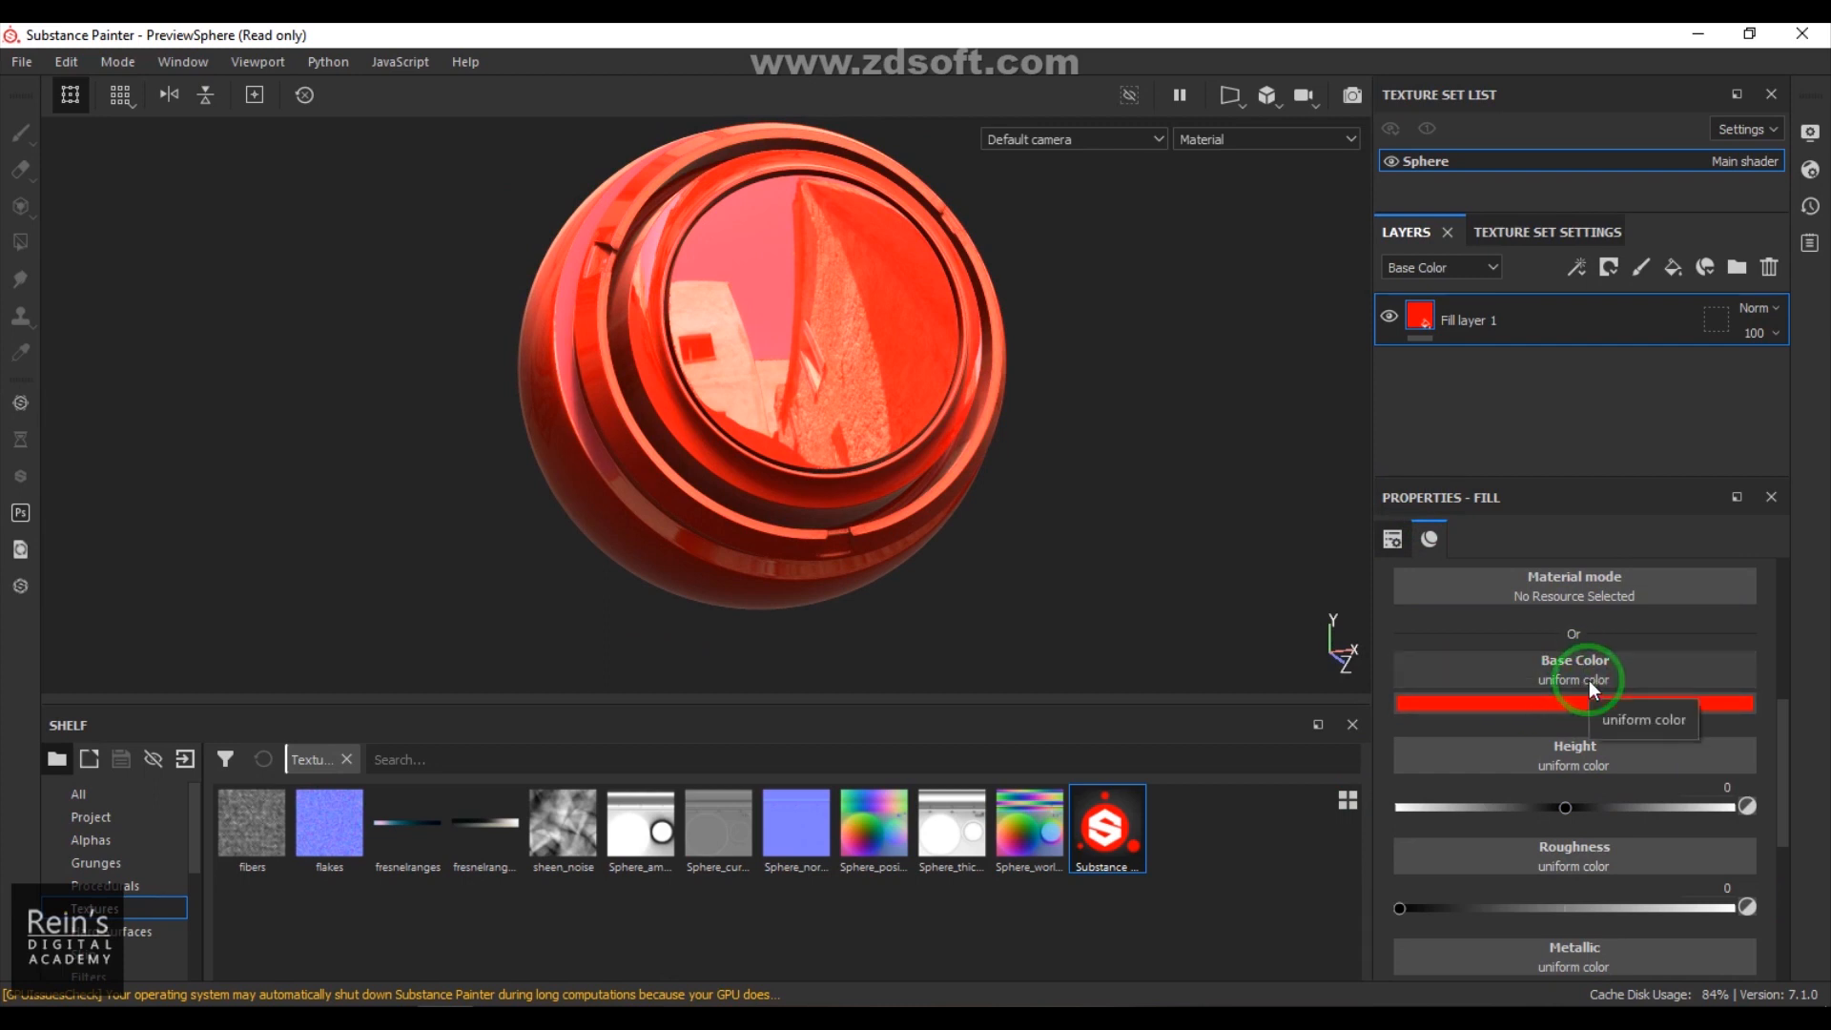
click(1636, 680)
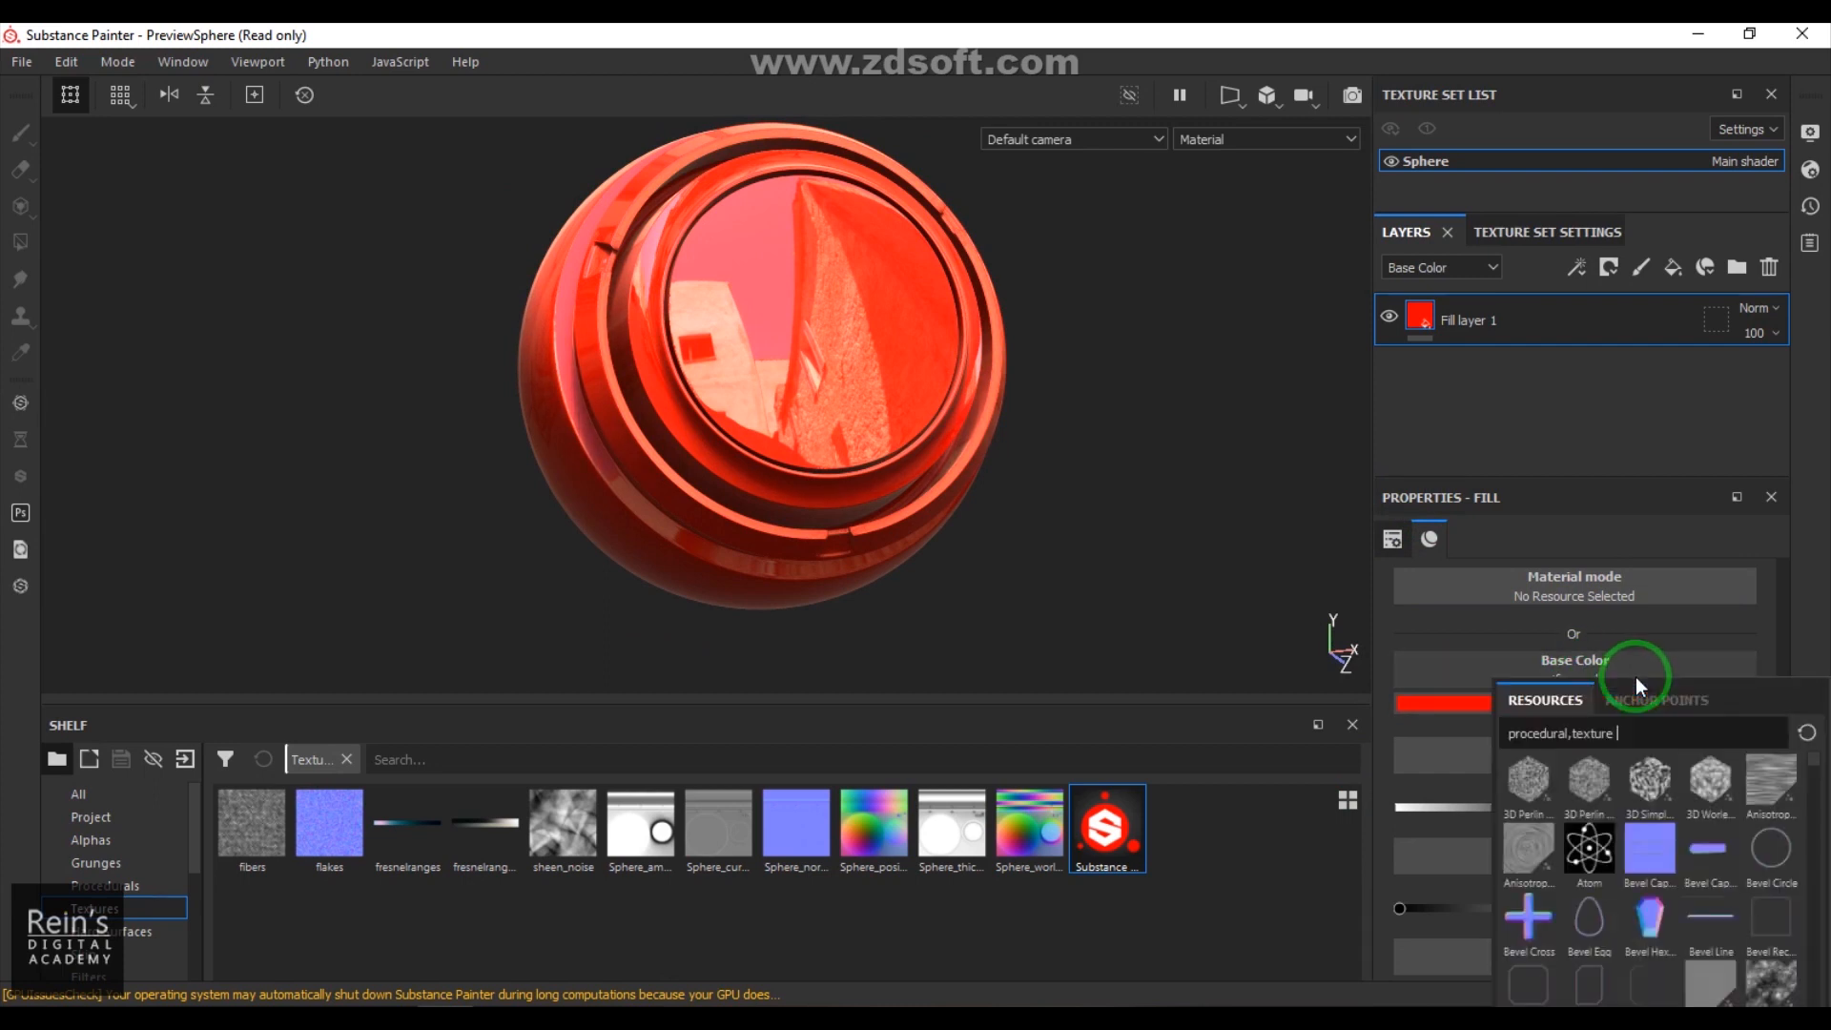
click(1543, 734)
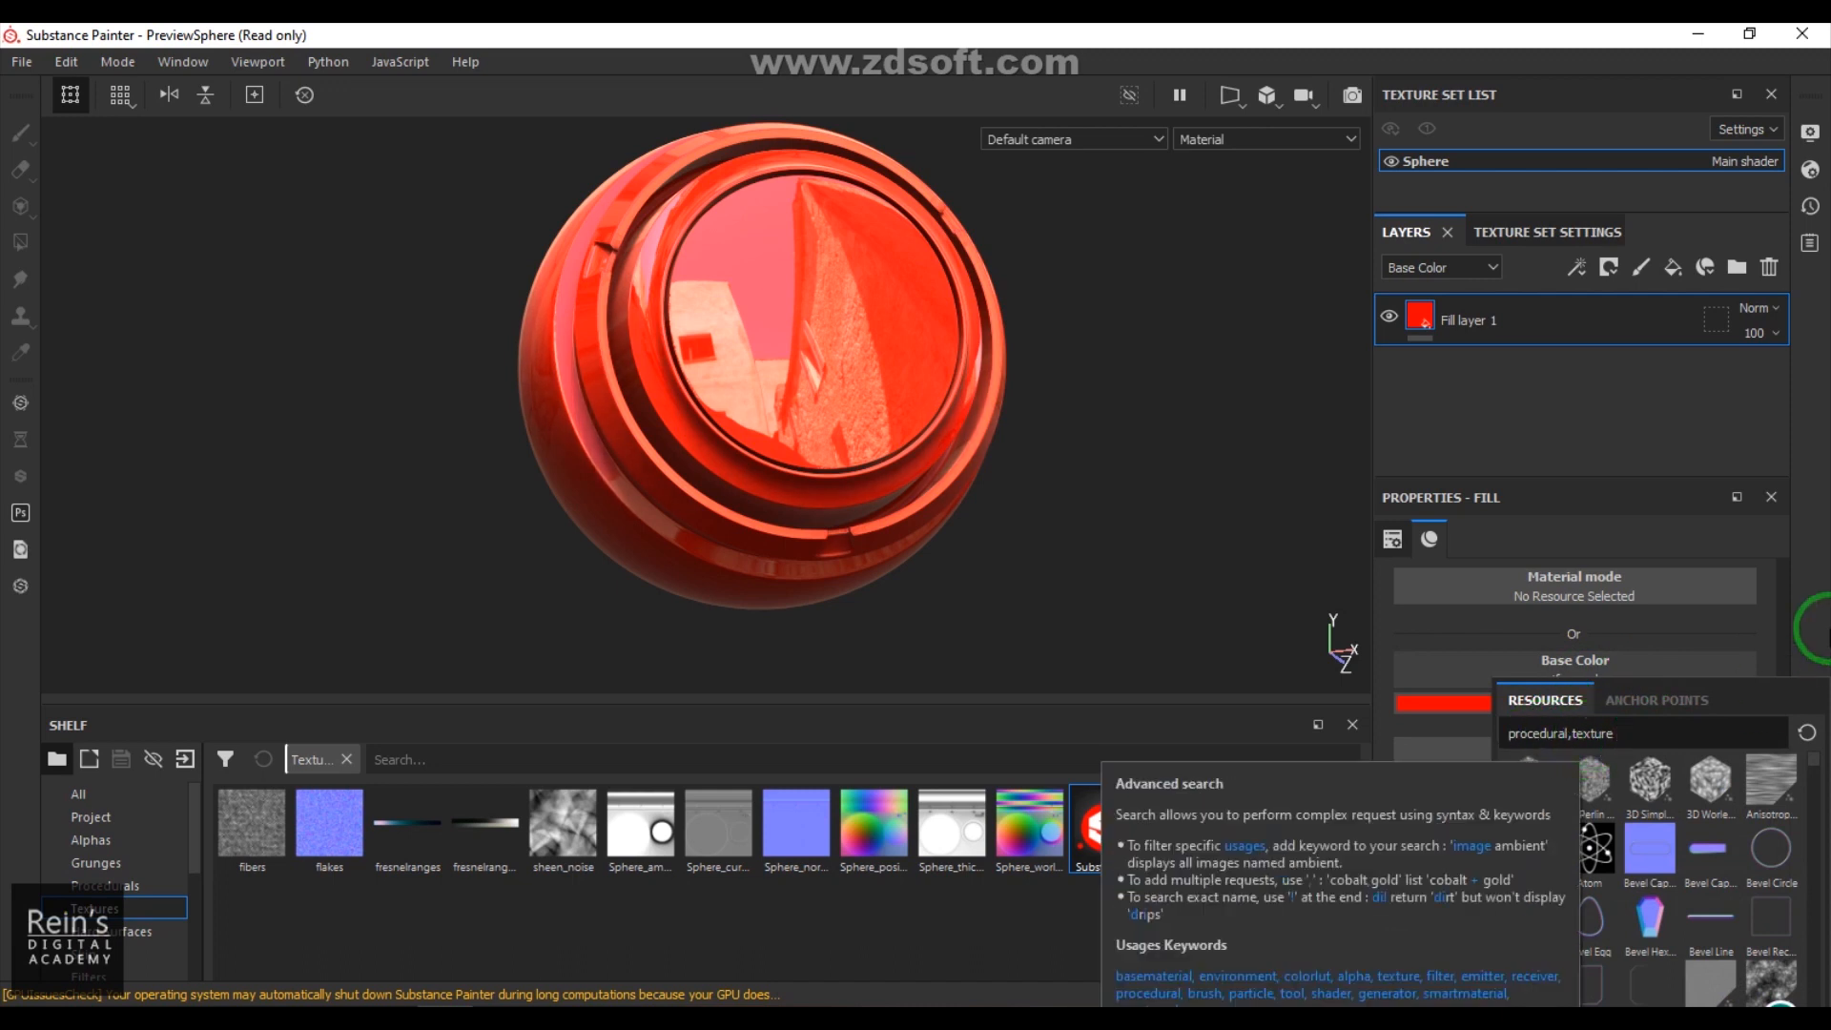
click(412, 815)
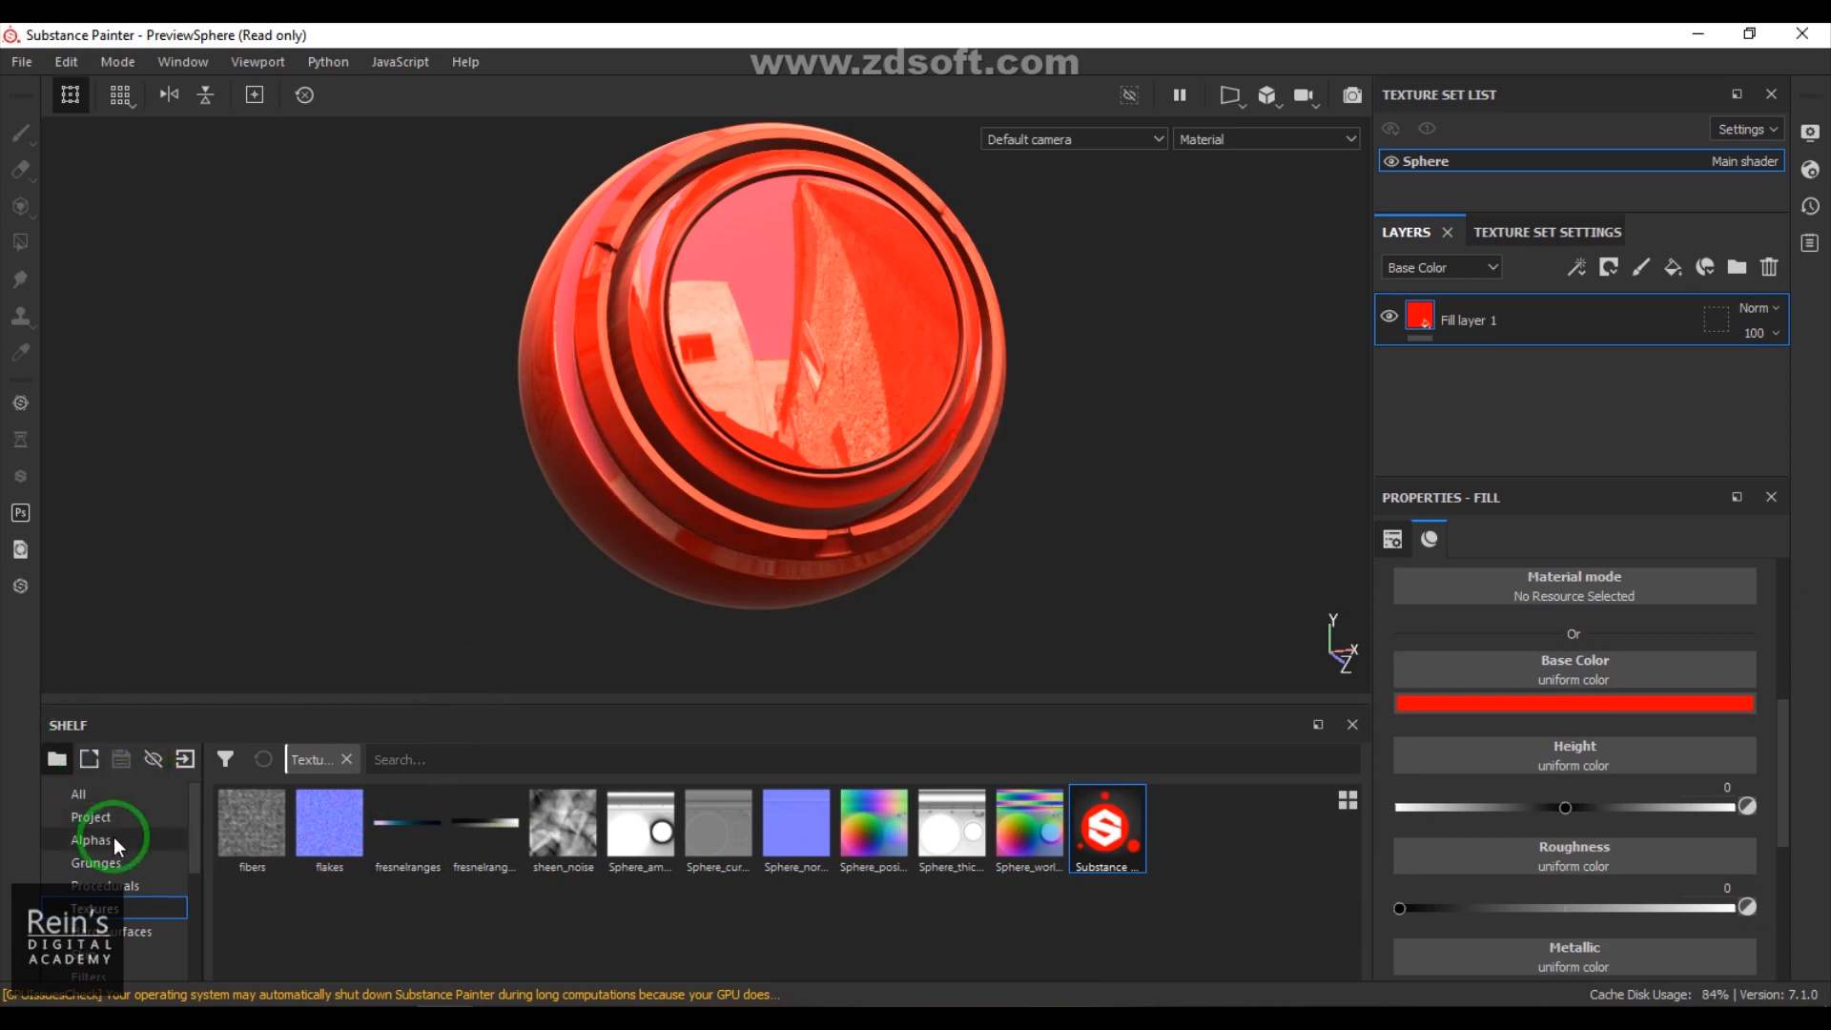
Step: Browse all shelf resources, the project's resources and the hard surface resources for textures
click(92, 793)
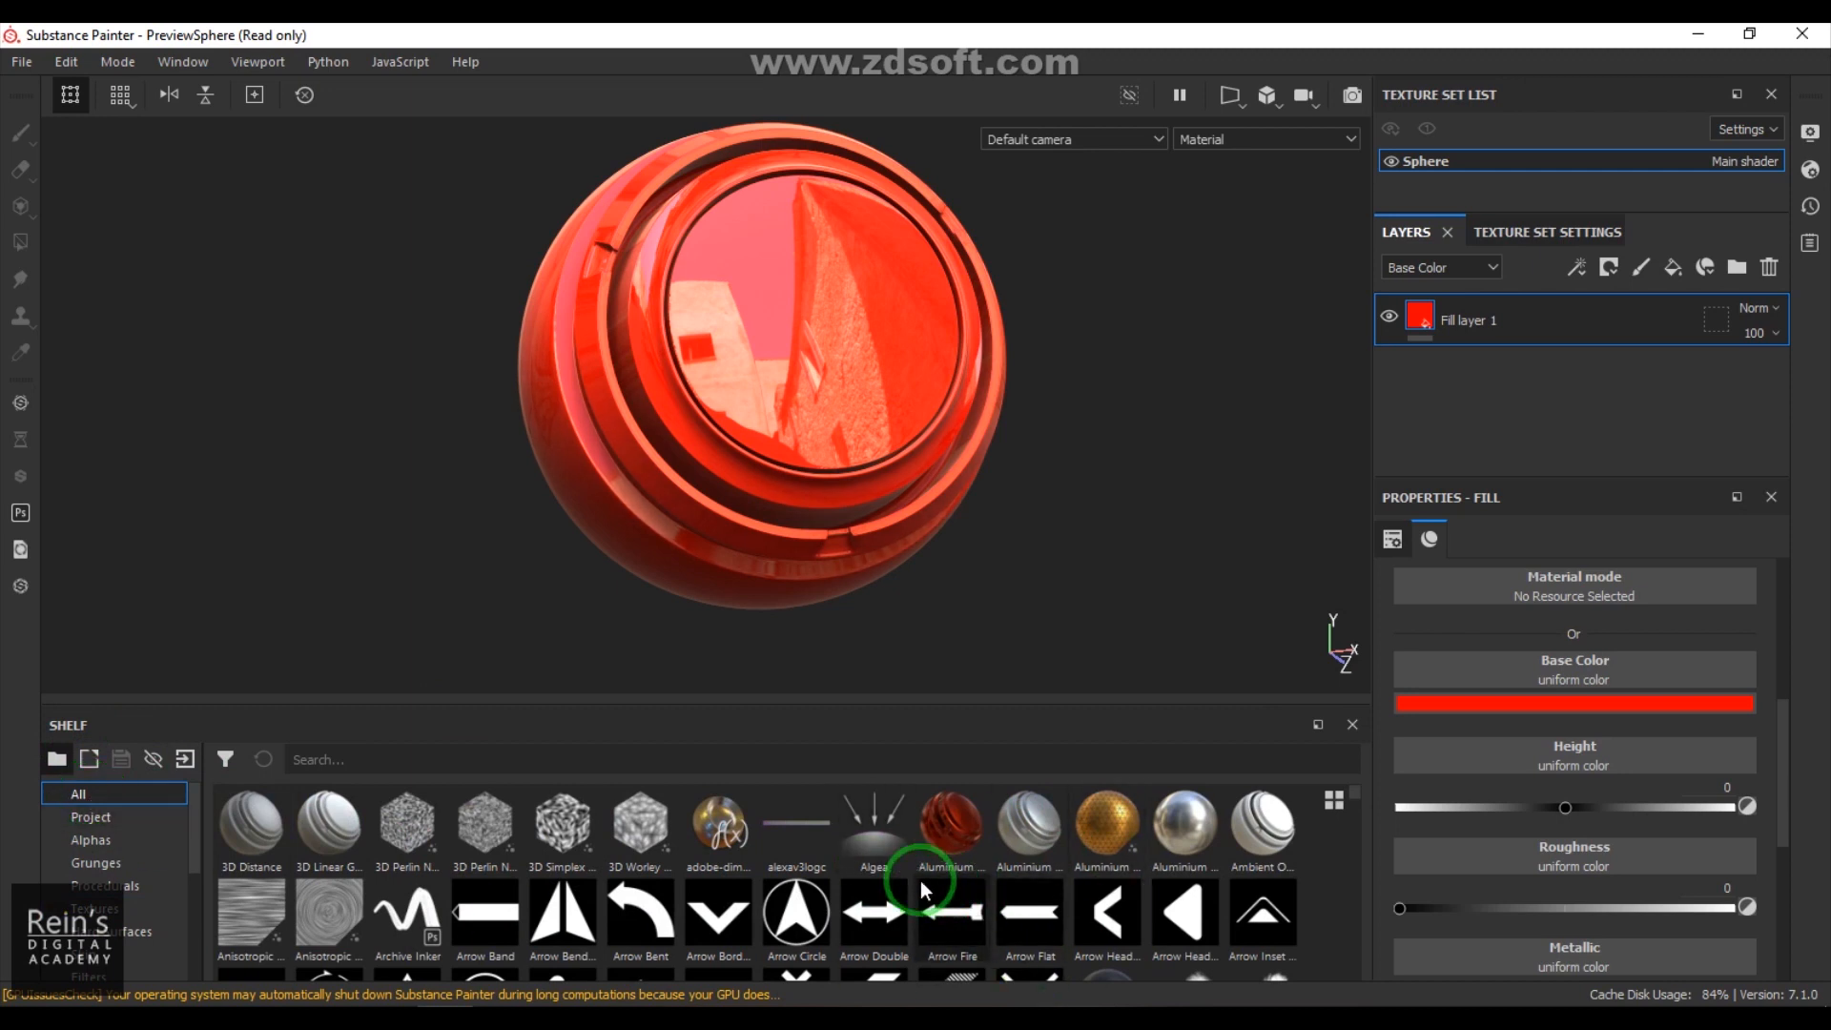
scroll(1008, 896, down, 2)
scroll(1009, 898, down, 5)
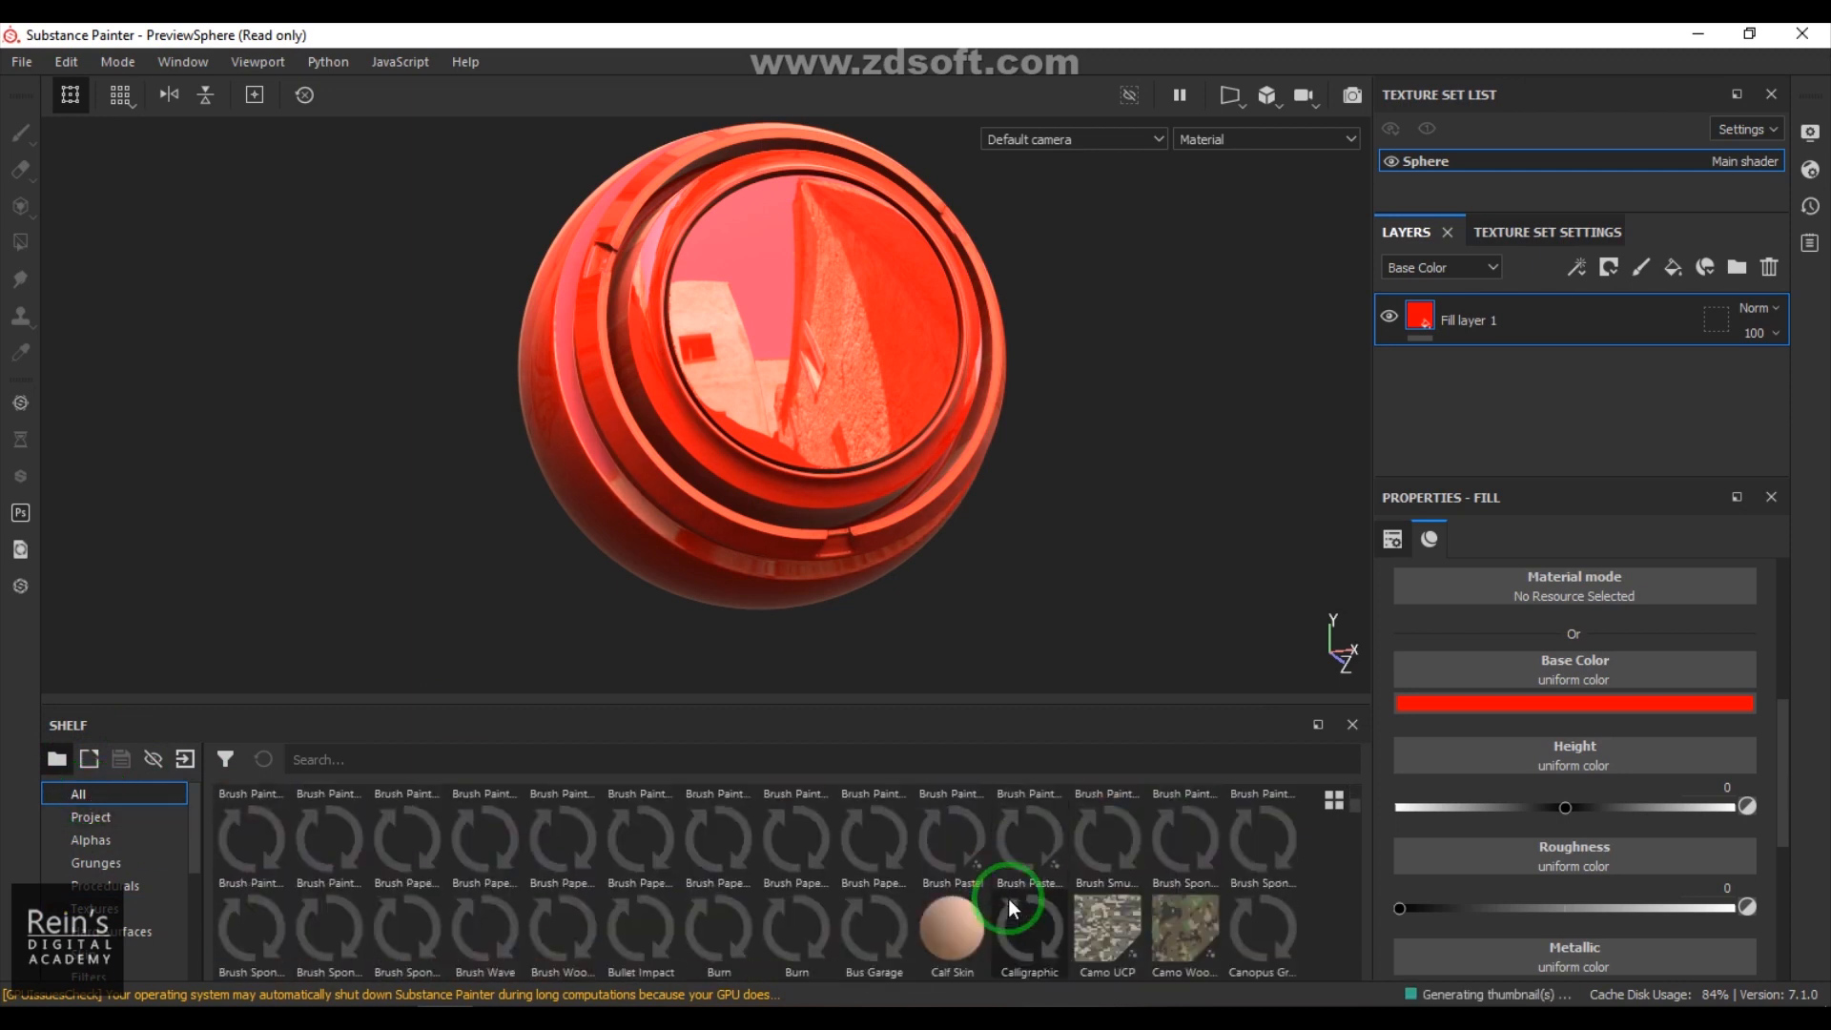
mouse_move(1011, 906)
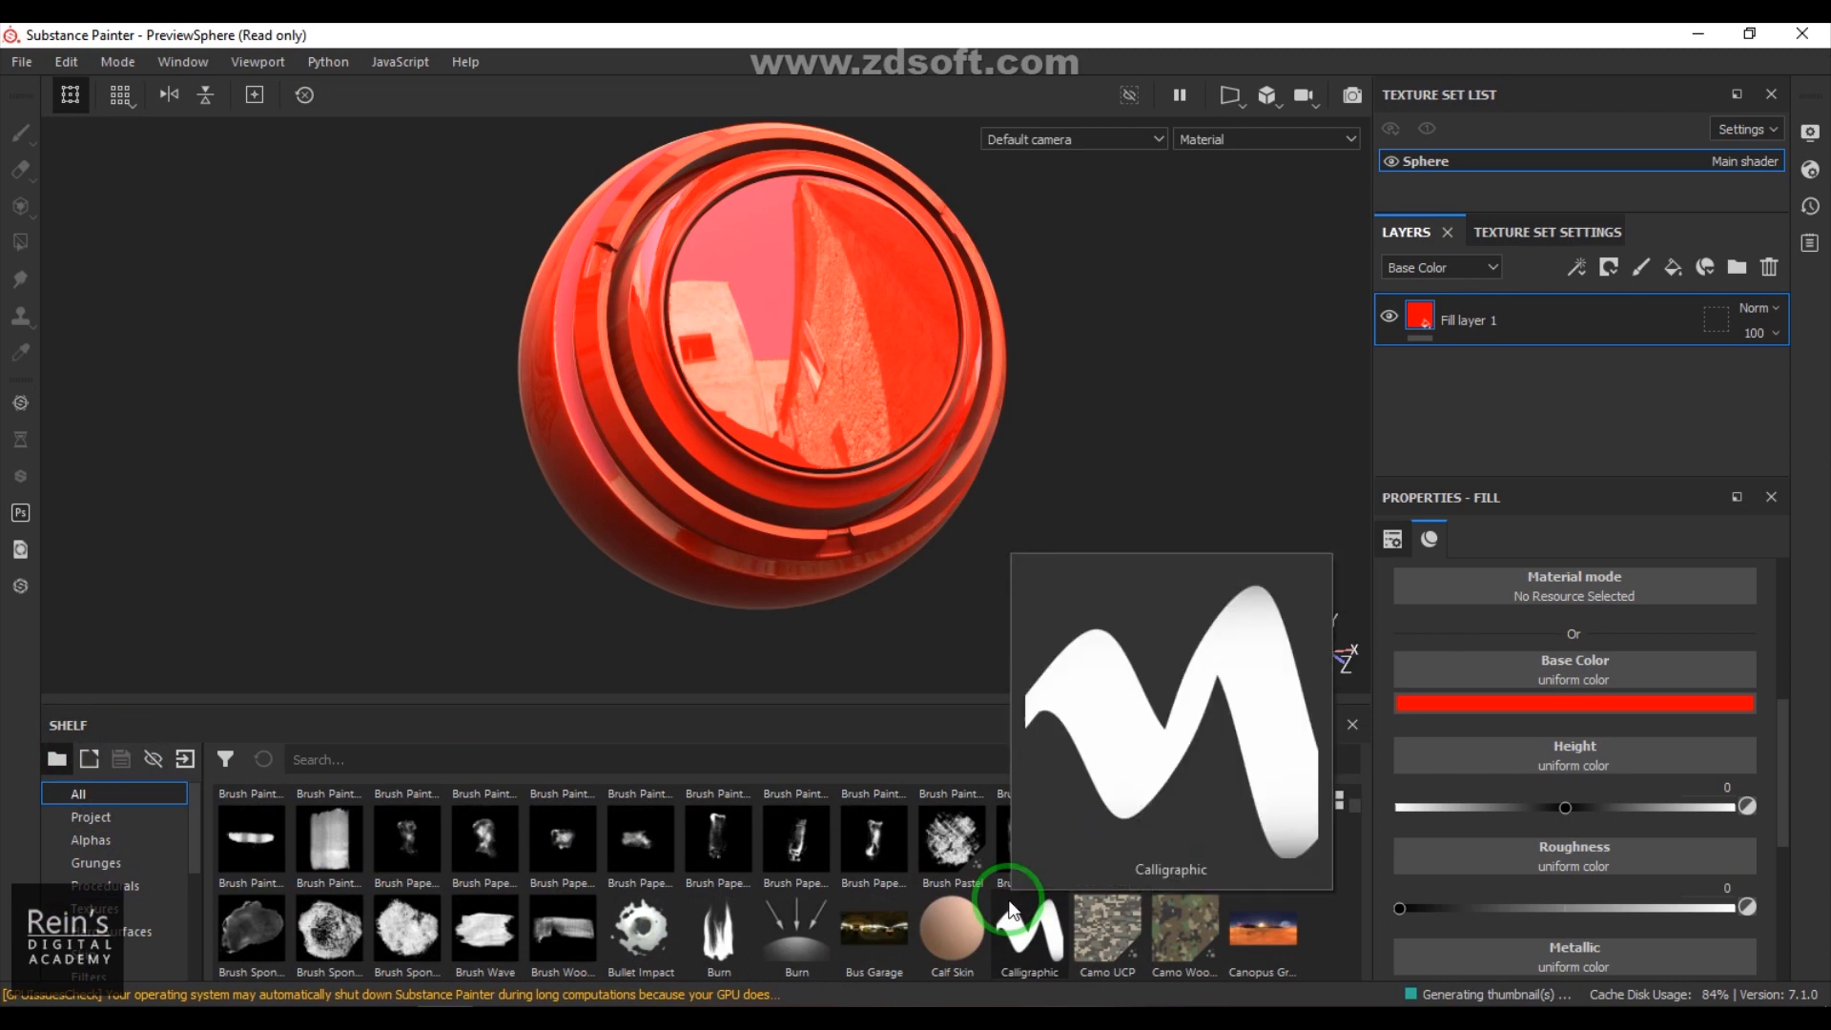
scroll(793, 900, up, 3)
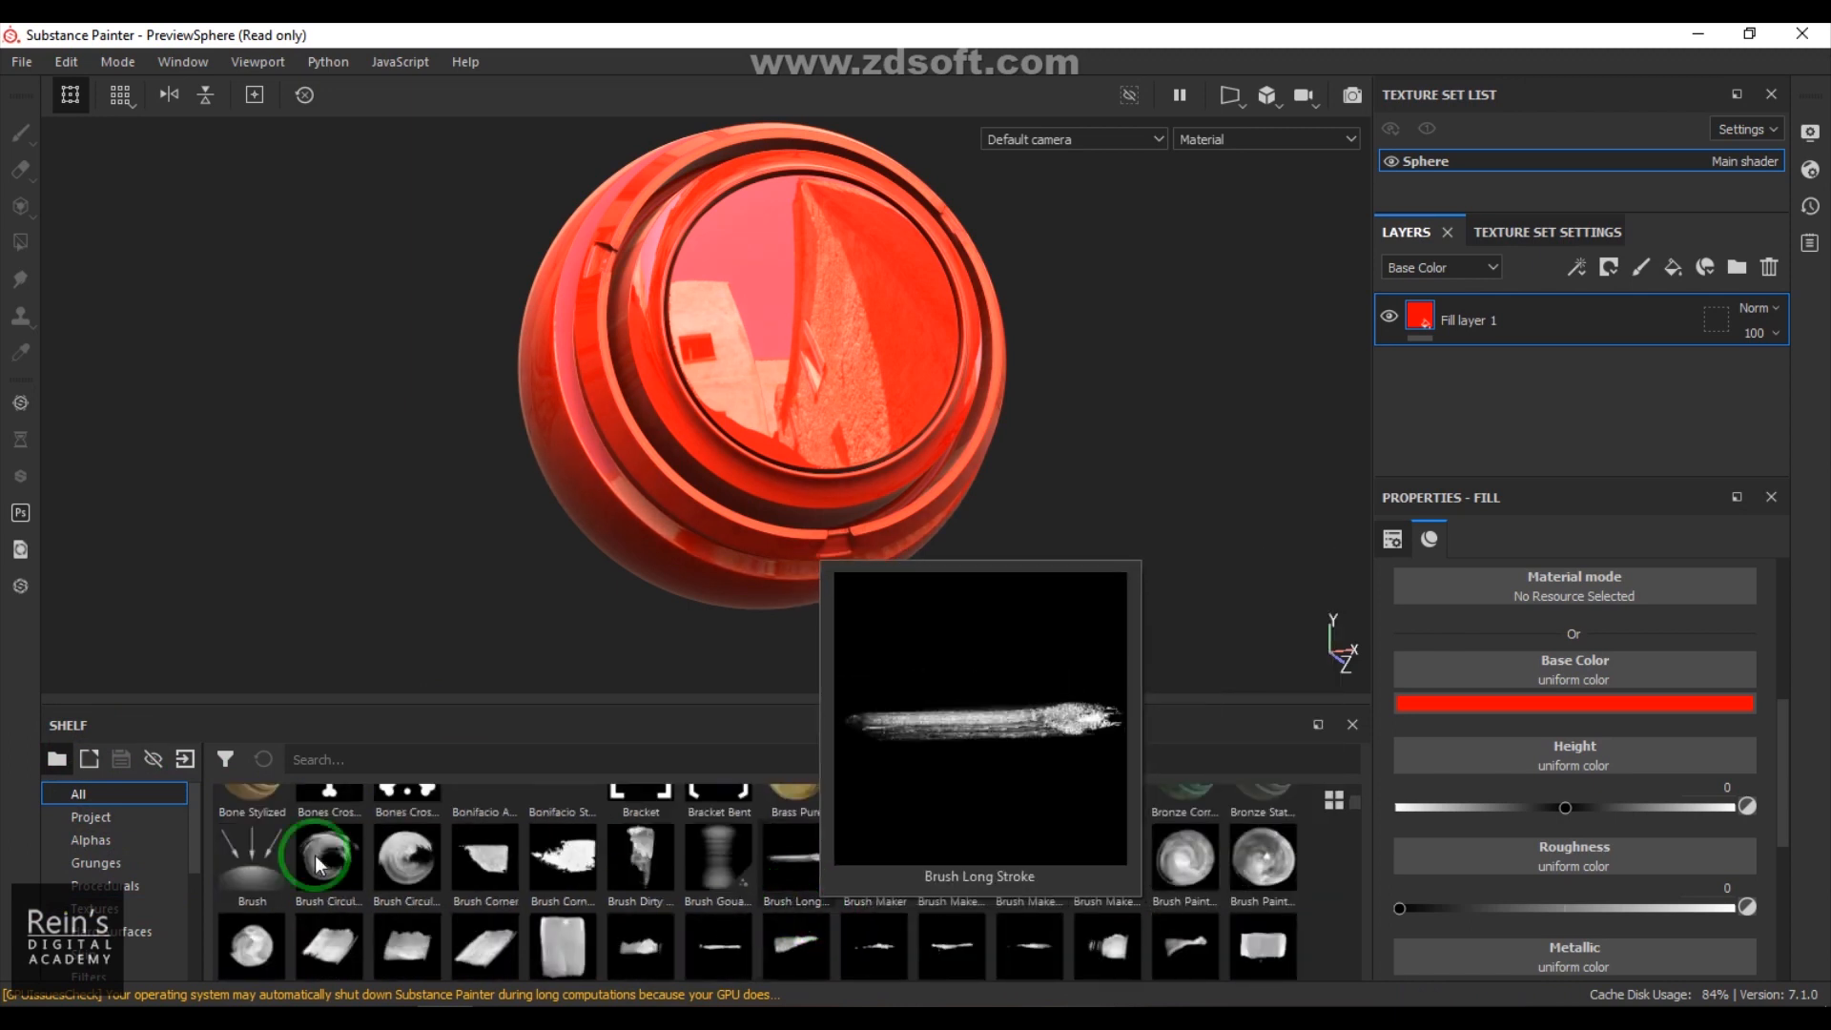
click(112, 816)
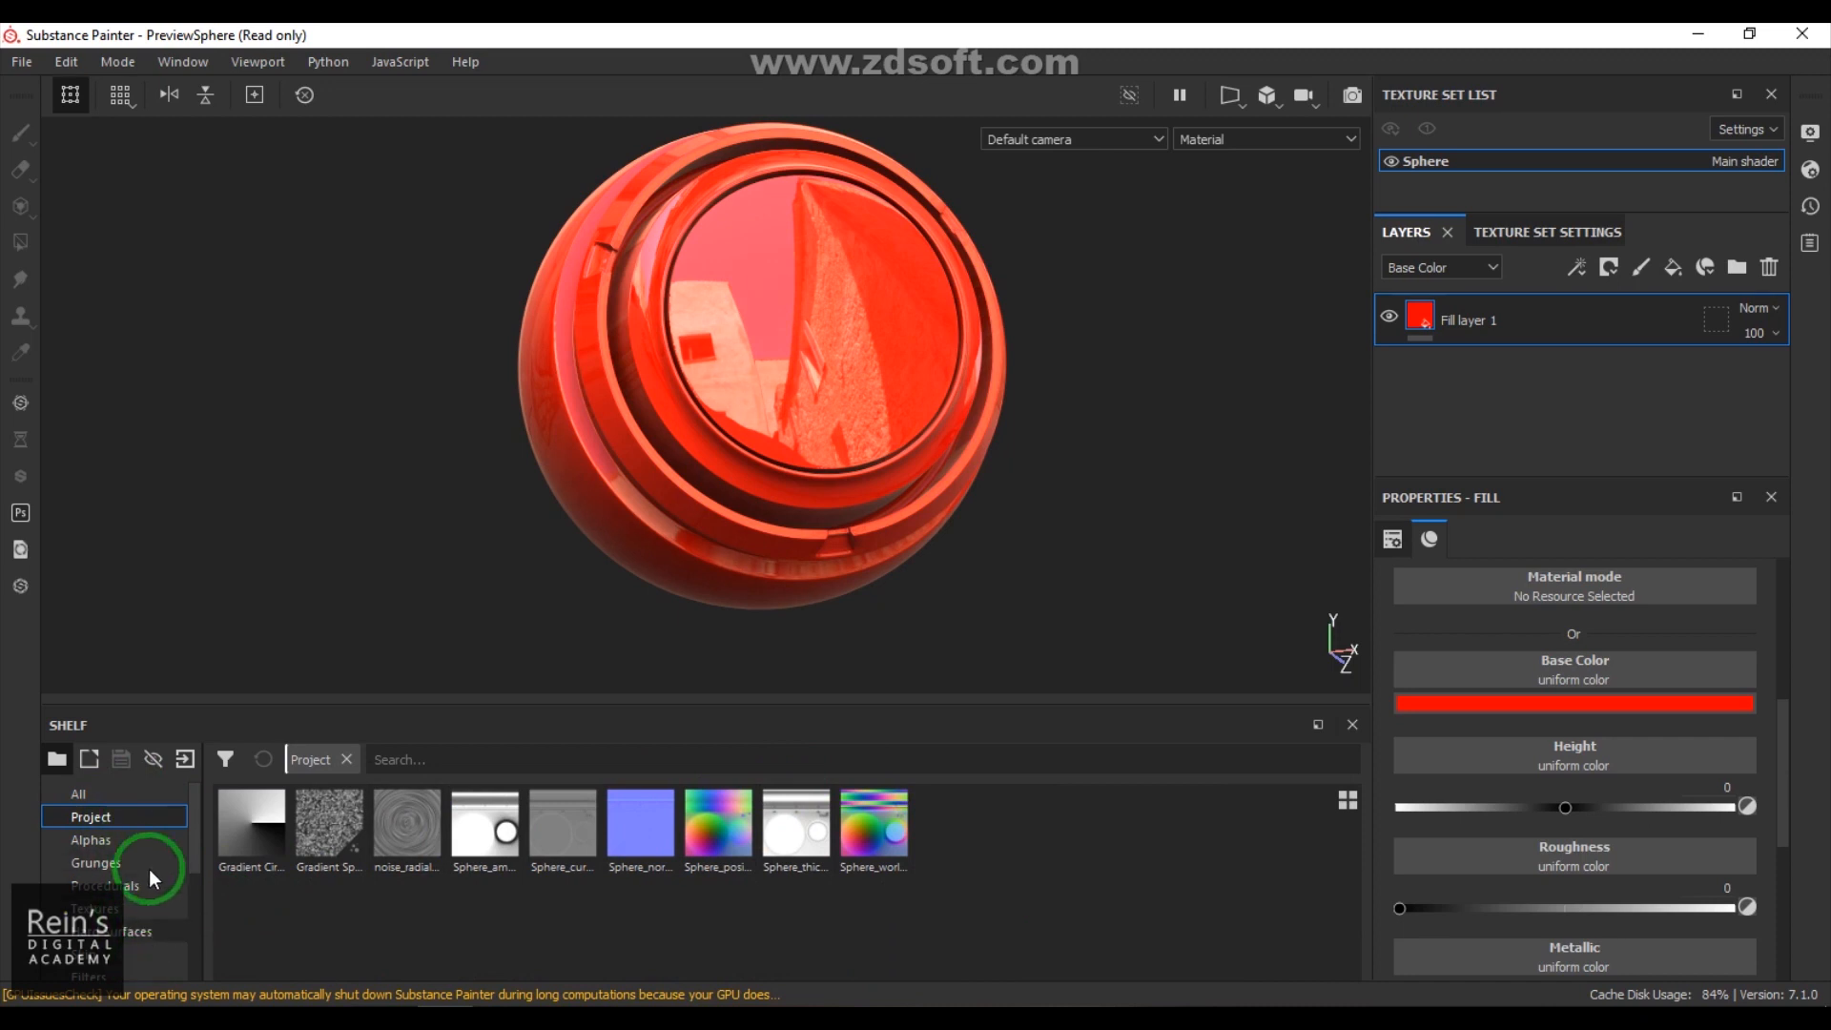
click(146, 931)
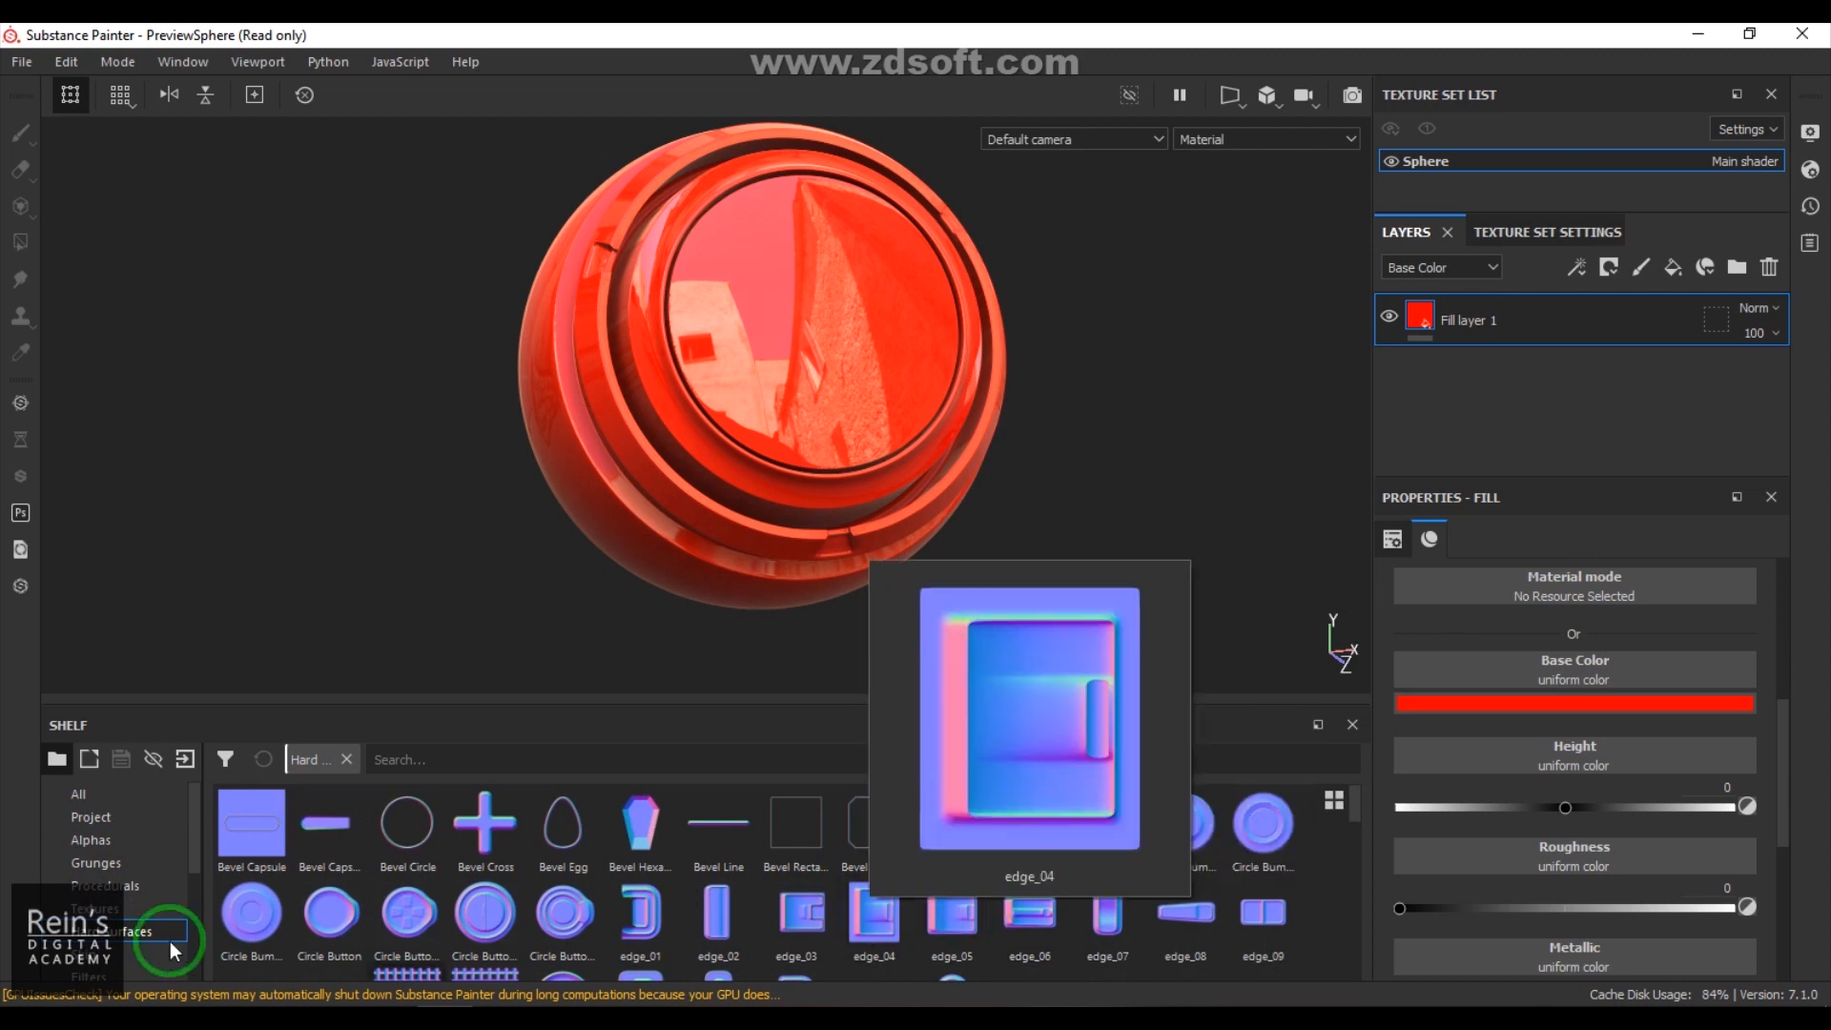
Step: Find the BnW Spots 1 texture among the shelf's procedurals and assign it to the fill layer's base color
click(120, 887)
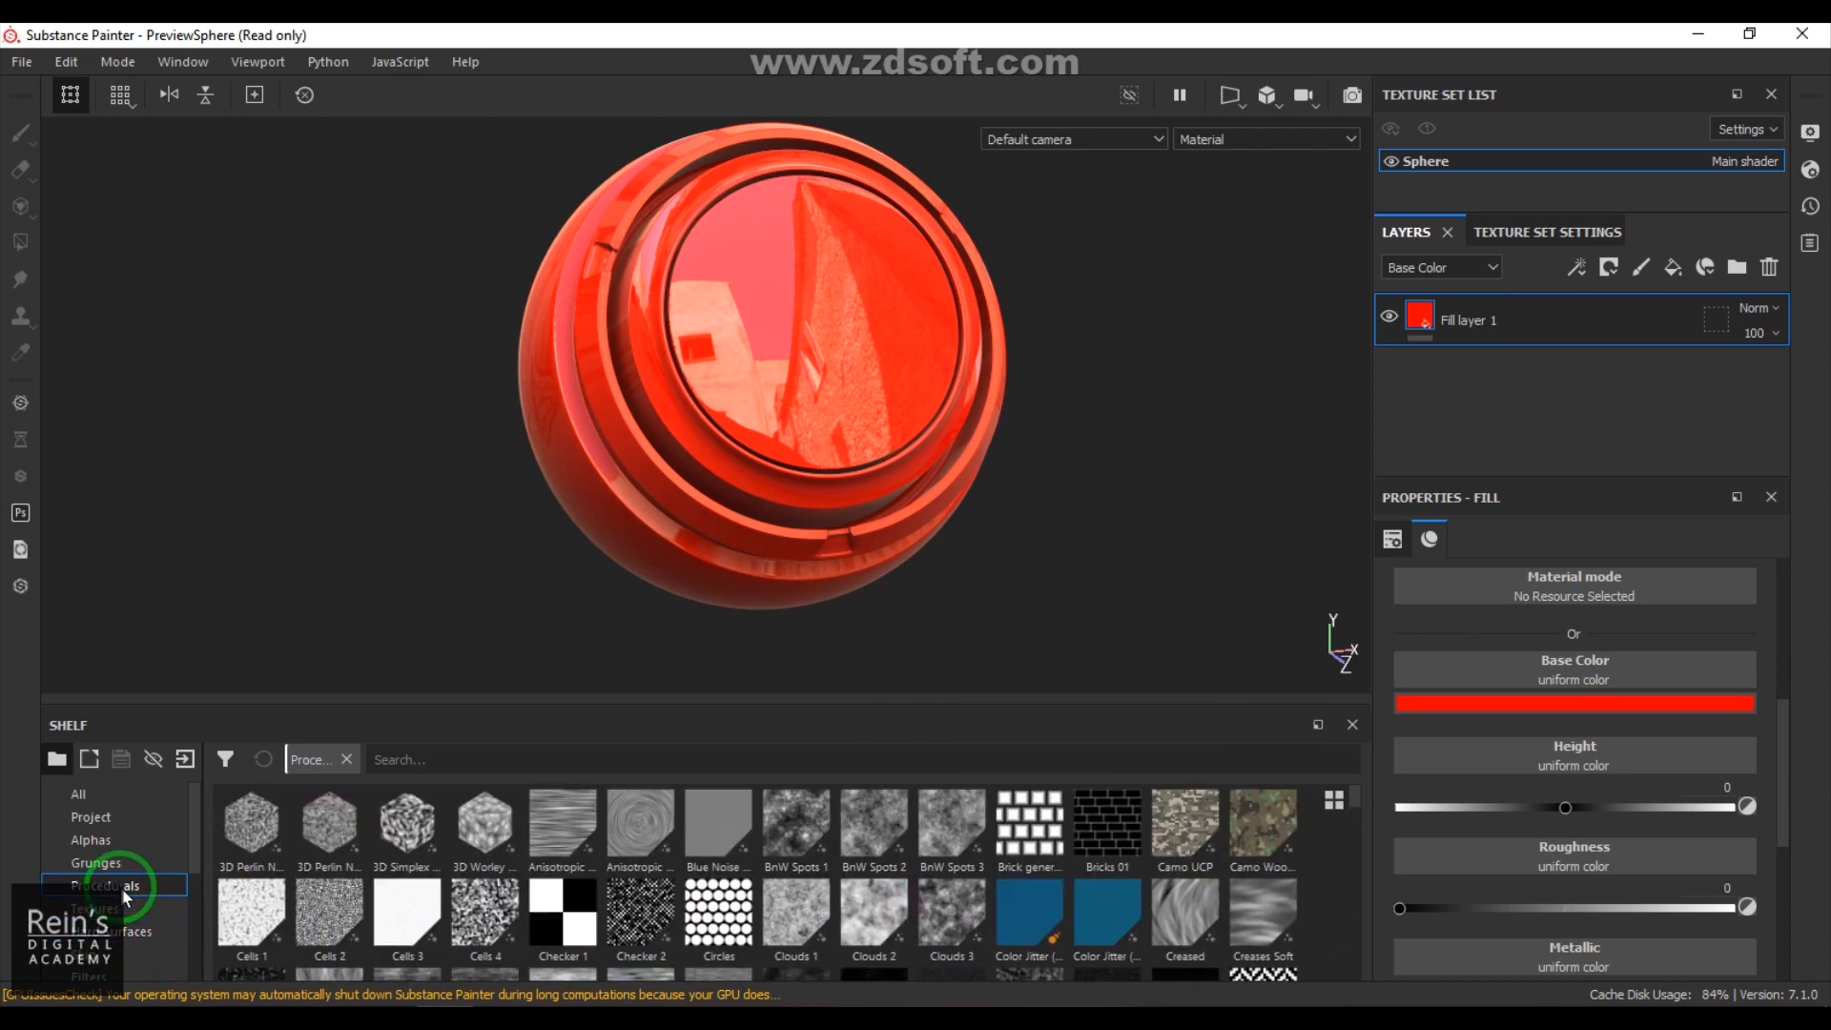
scroll(1005, 900, down, 5)
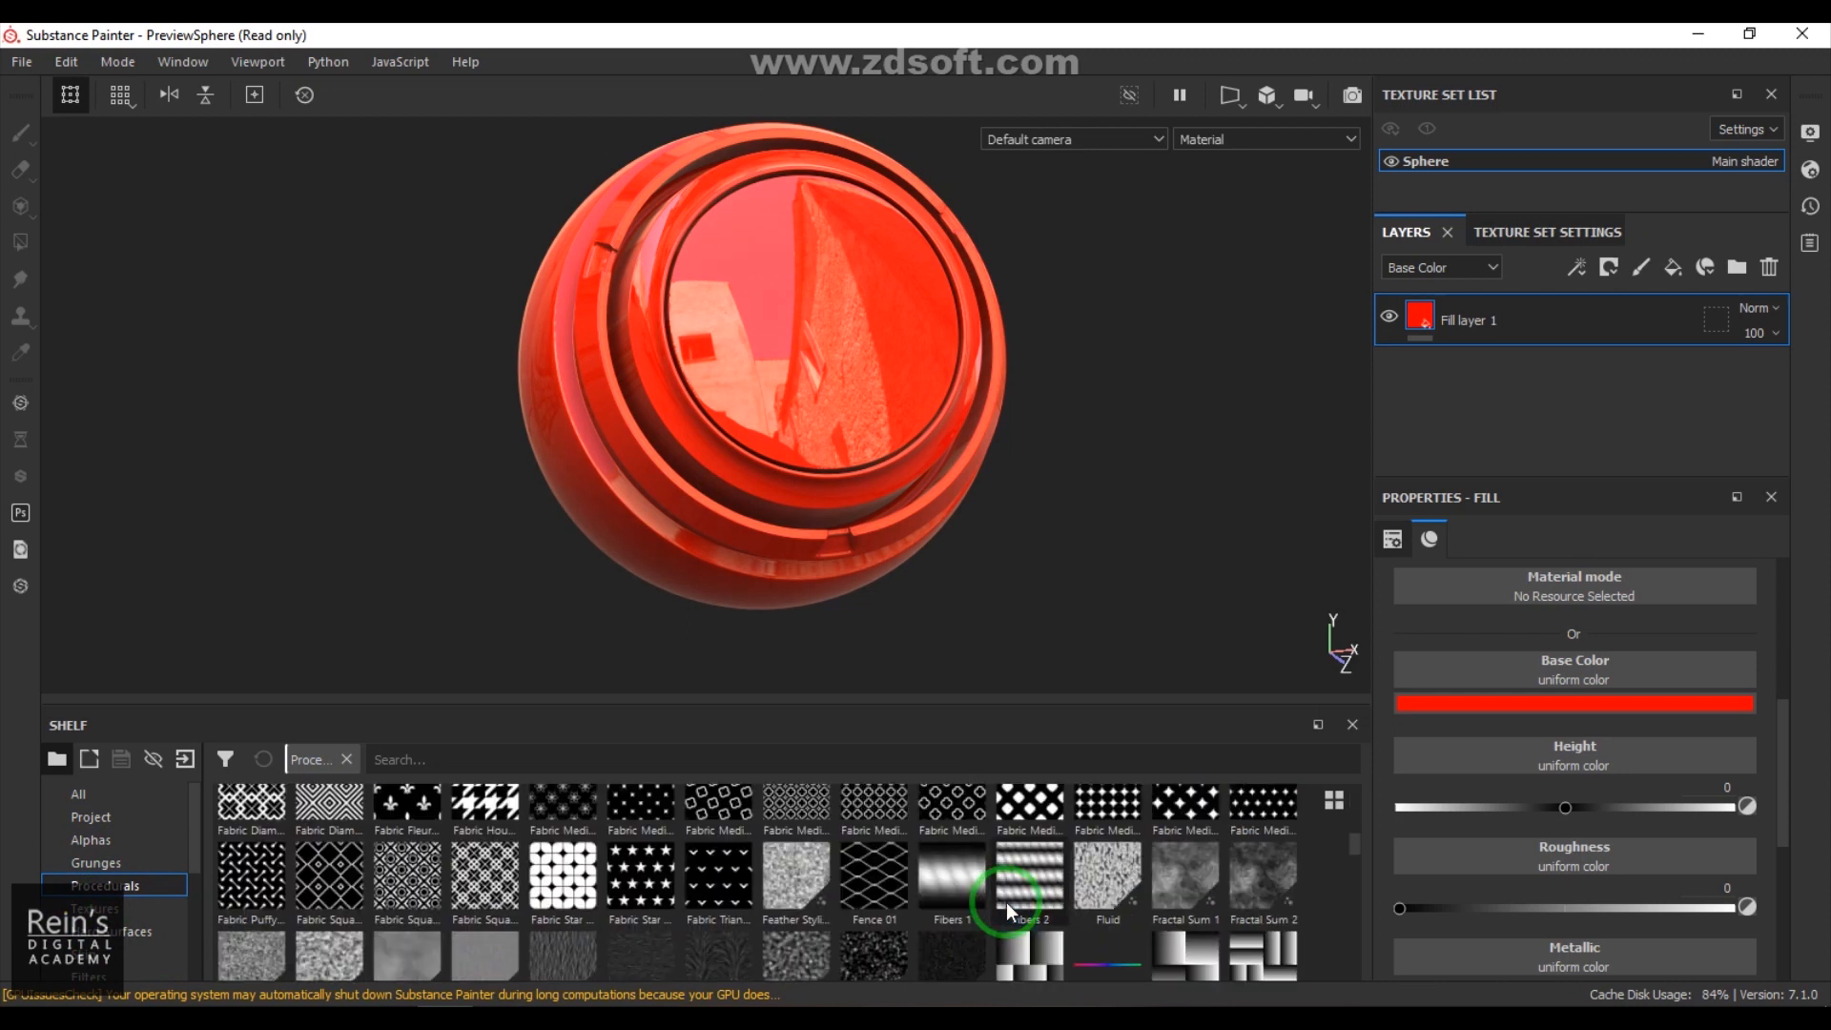
scroll(1005, 902, up, 2)
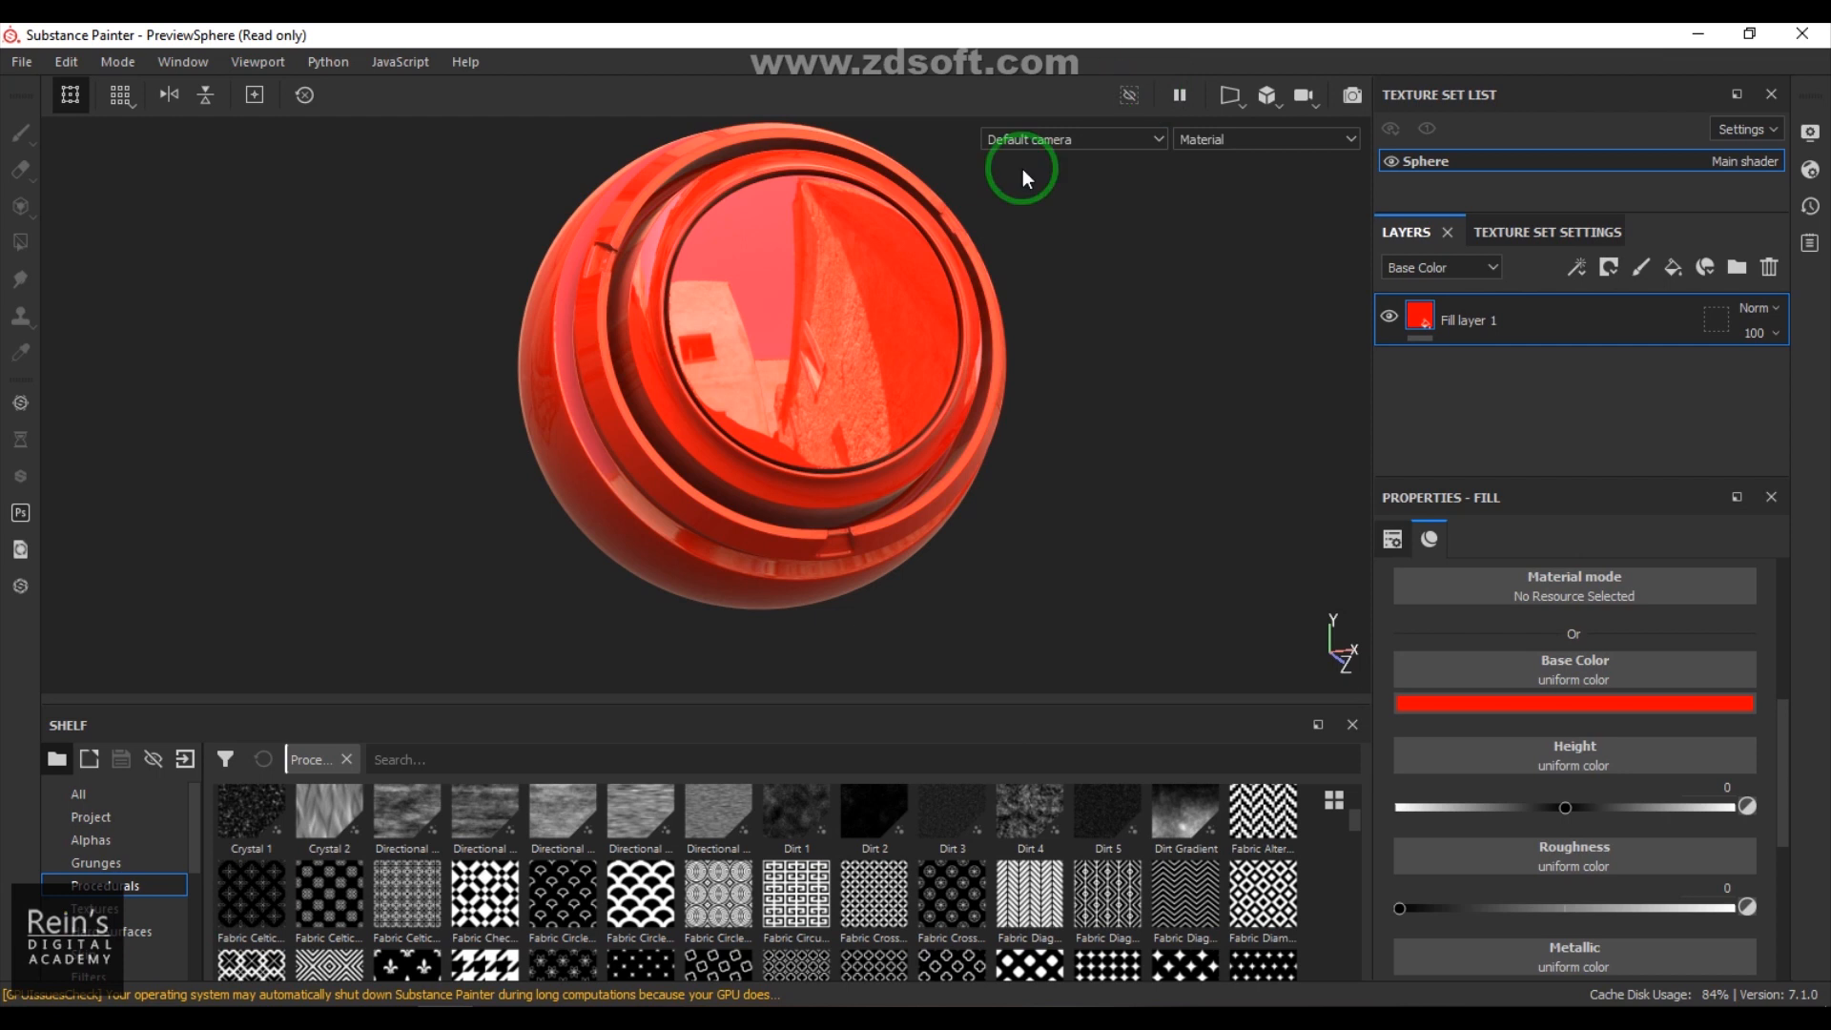
scroll(706, 879, up, 3)
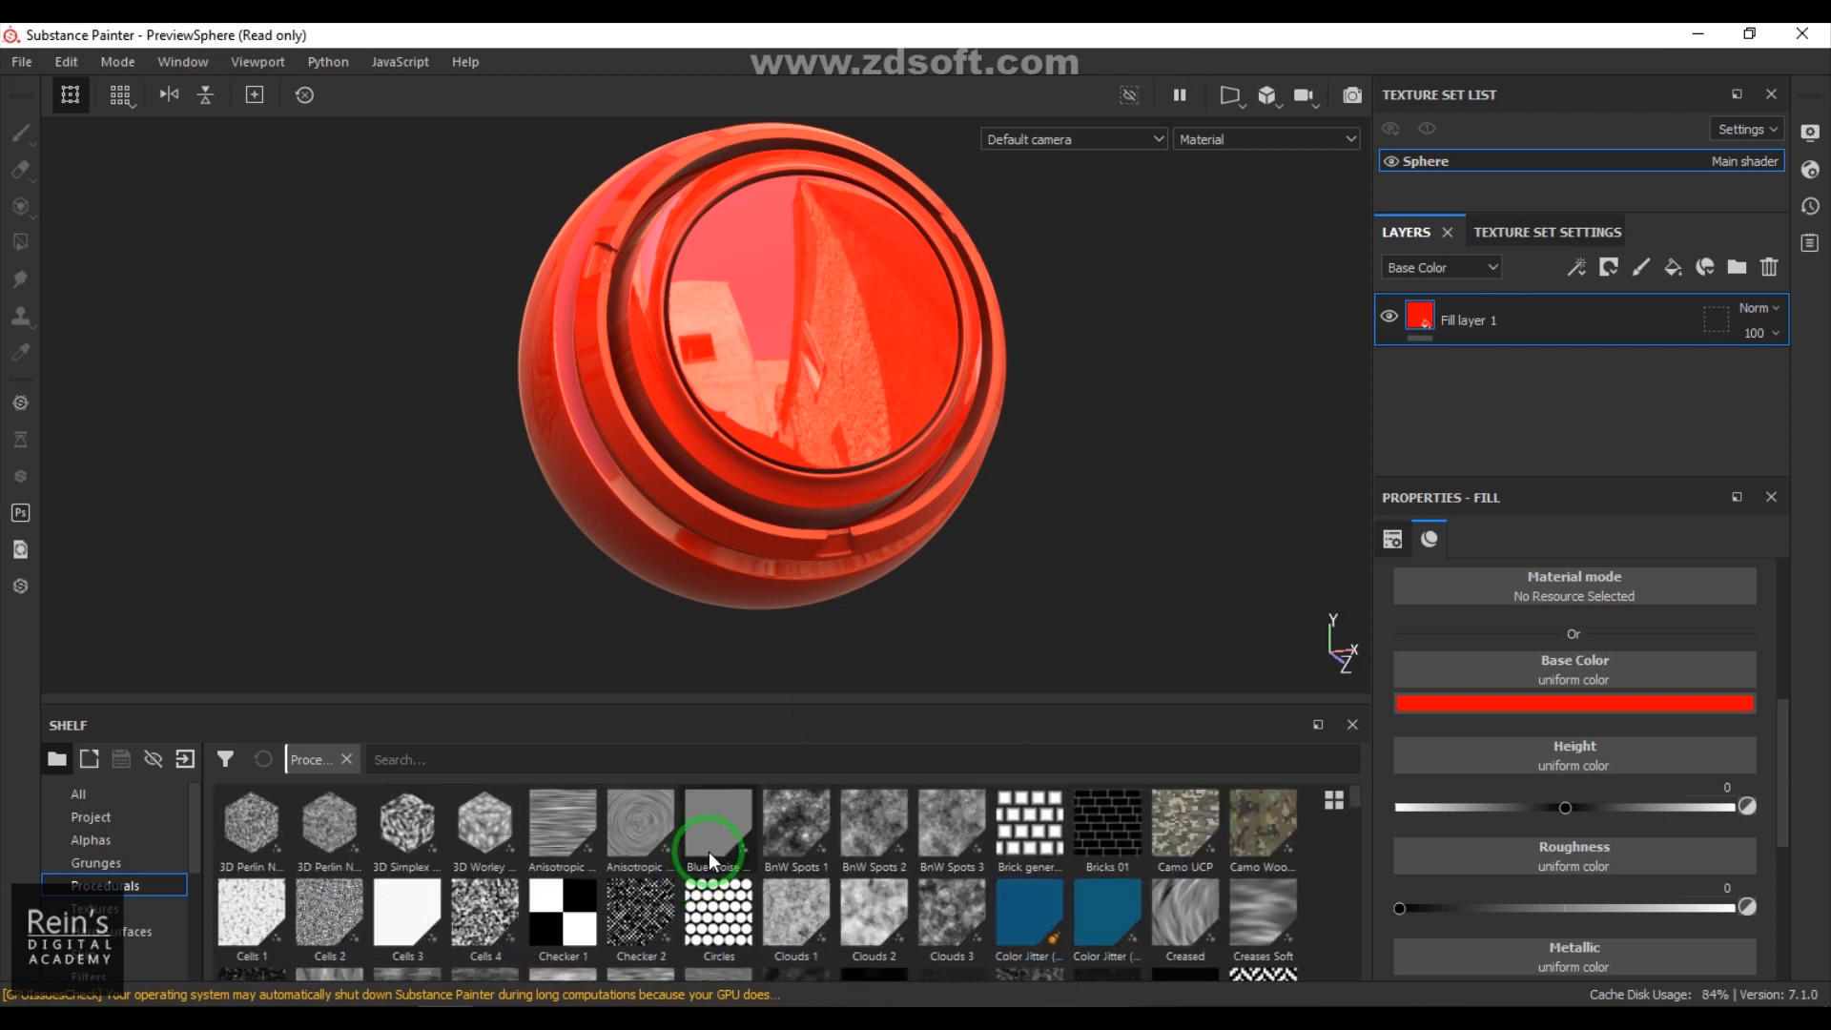
scroll(707, 851, down, 3)
scroll(486, 917, up, 3)
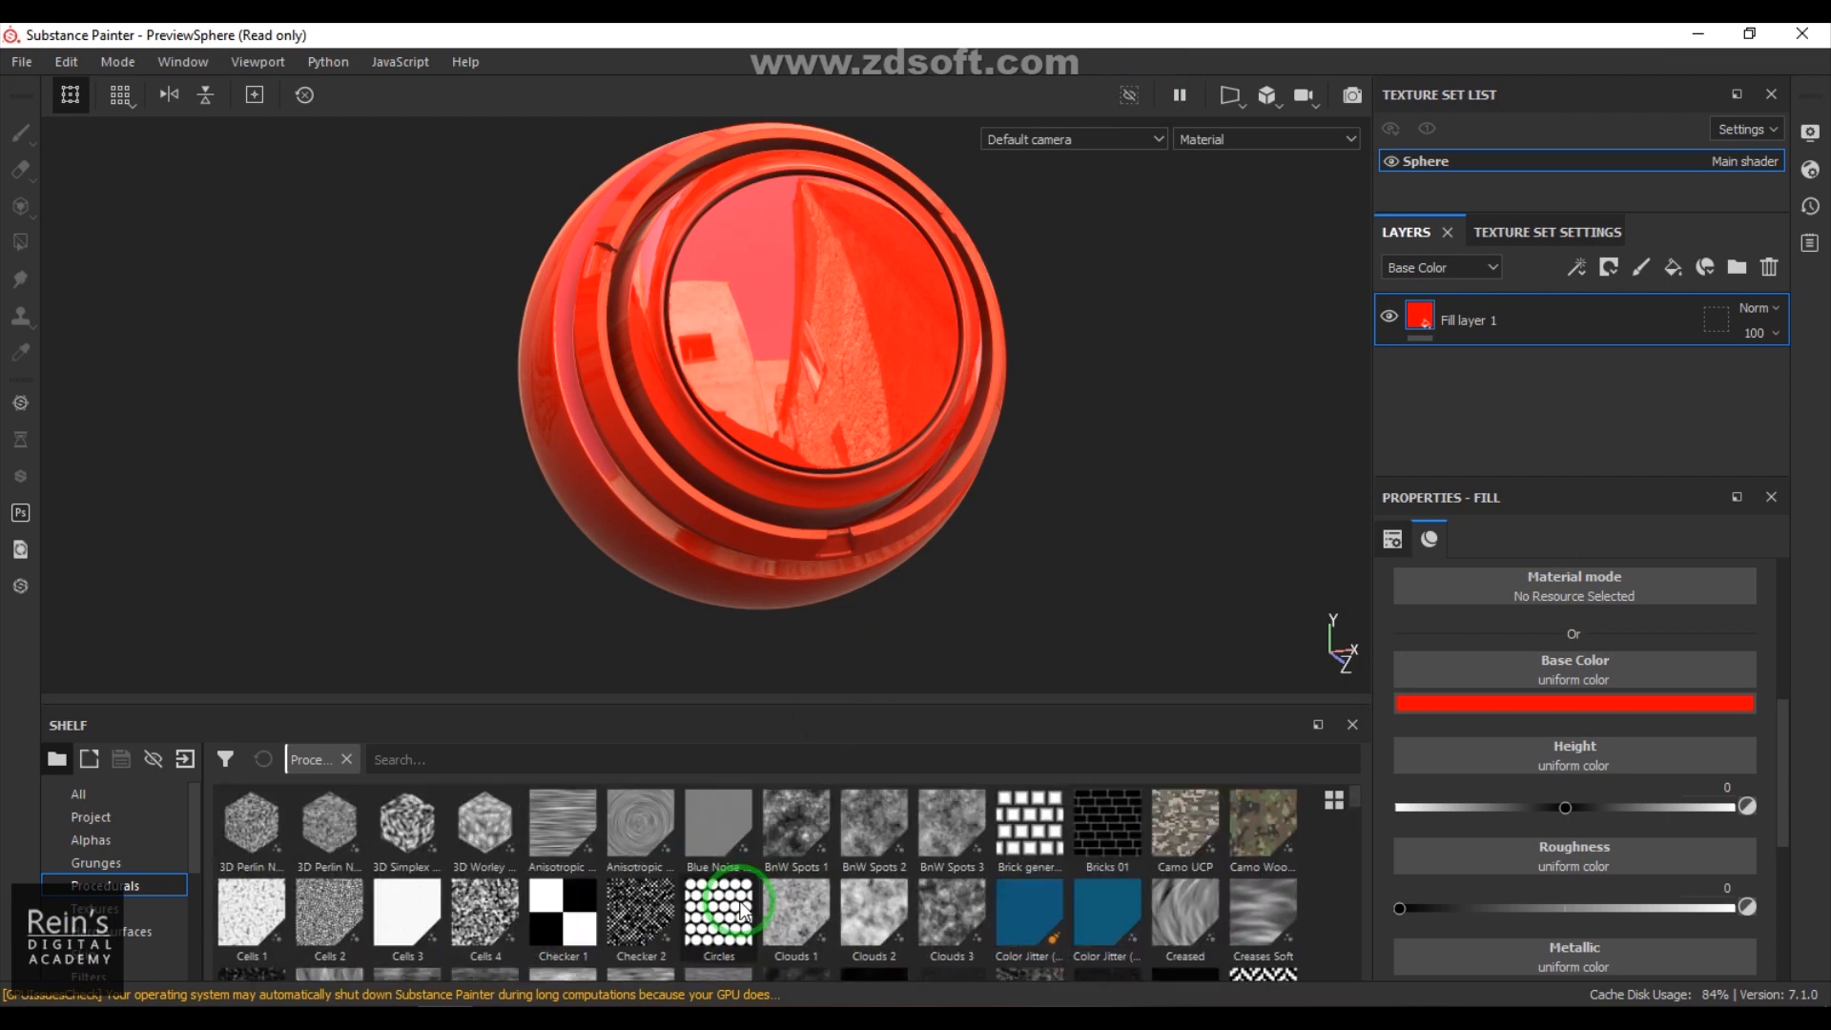
mouse_move(793, 807)
click(792, 805)
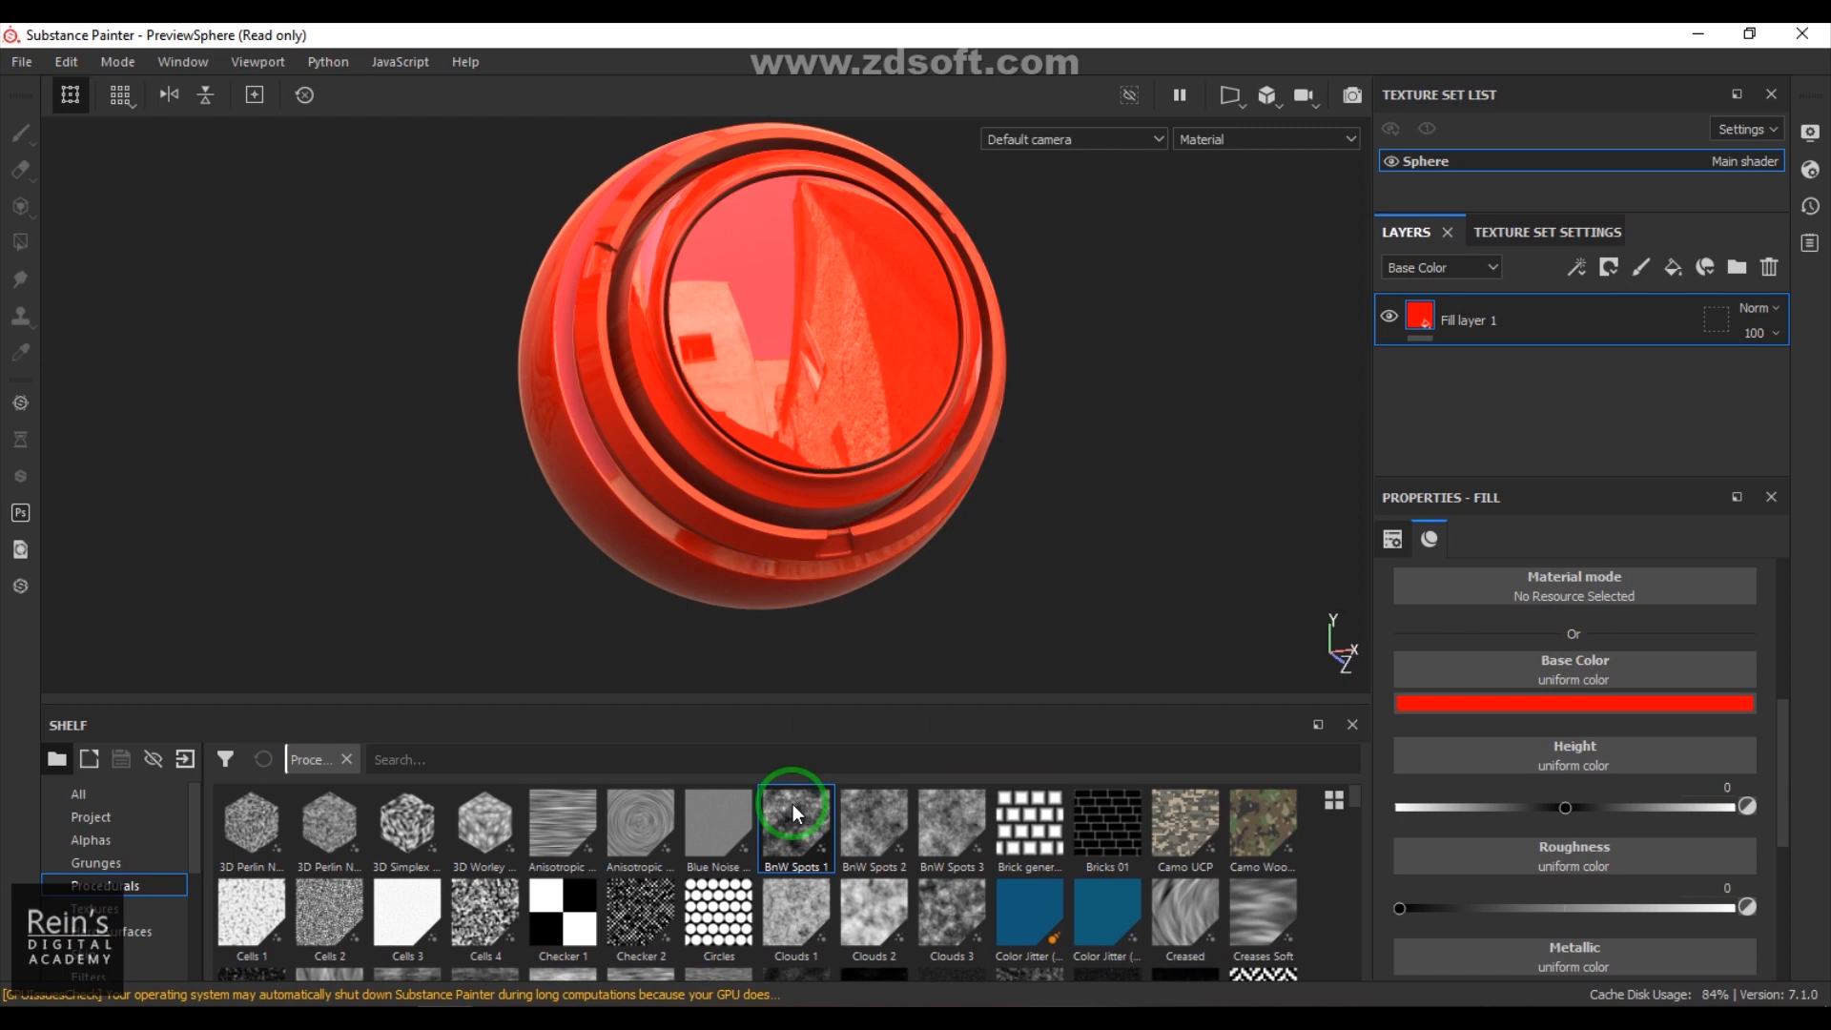
drag(792, 804, 1502, 667)
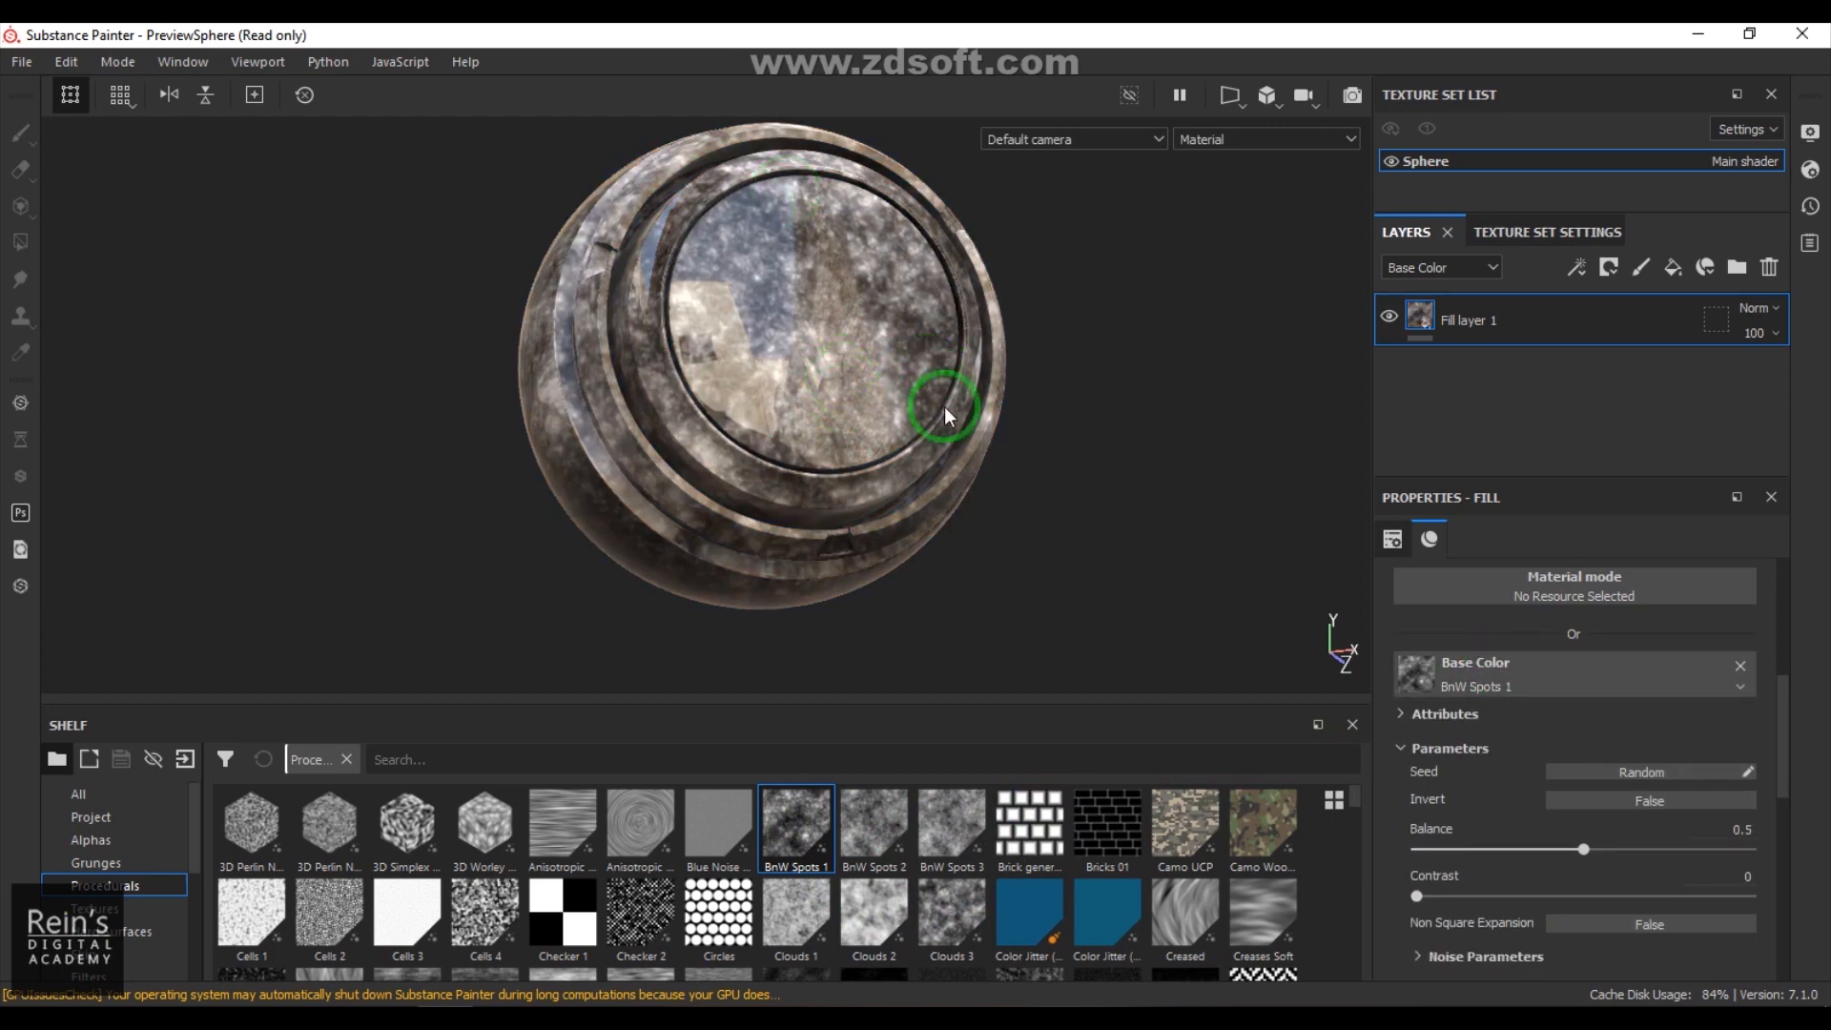
Step: Examine the fill layer's UV transformations, the BnW Spots 1 parameters and the spotted surface of the sphere up close
drag(1789, 763, 1789, 684)
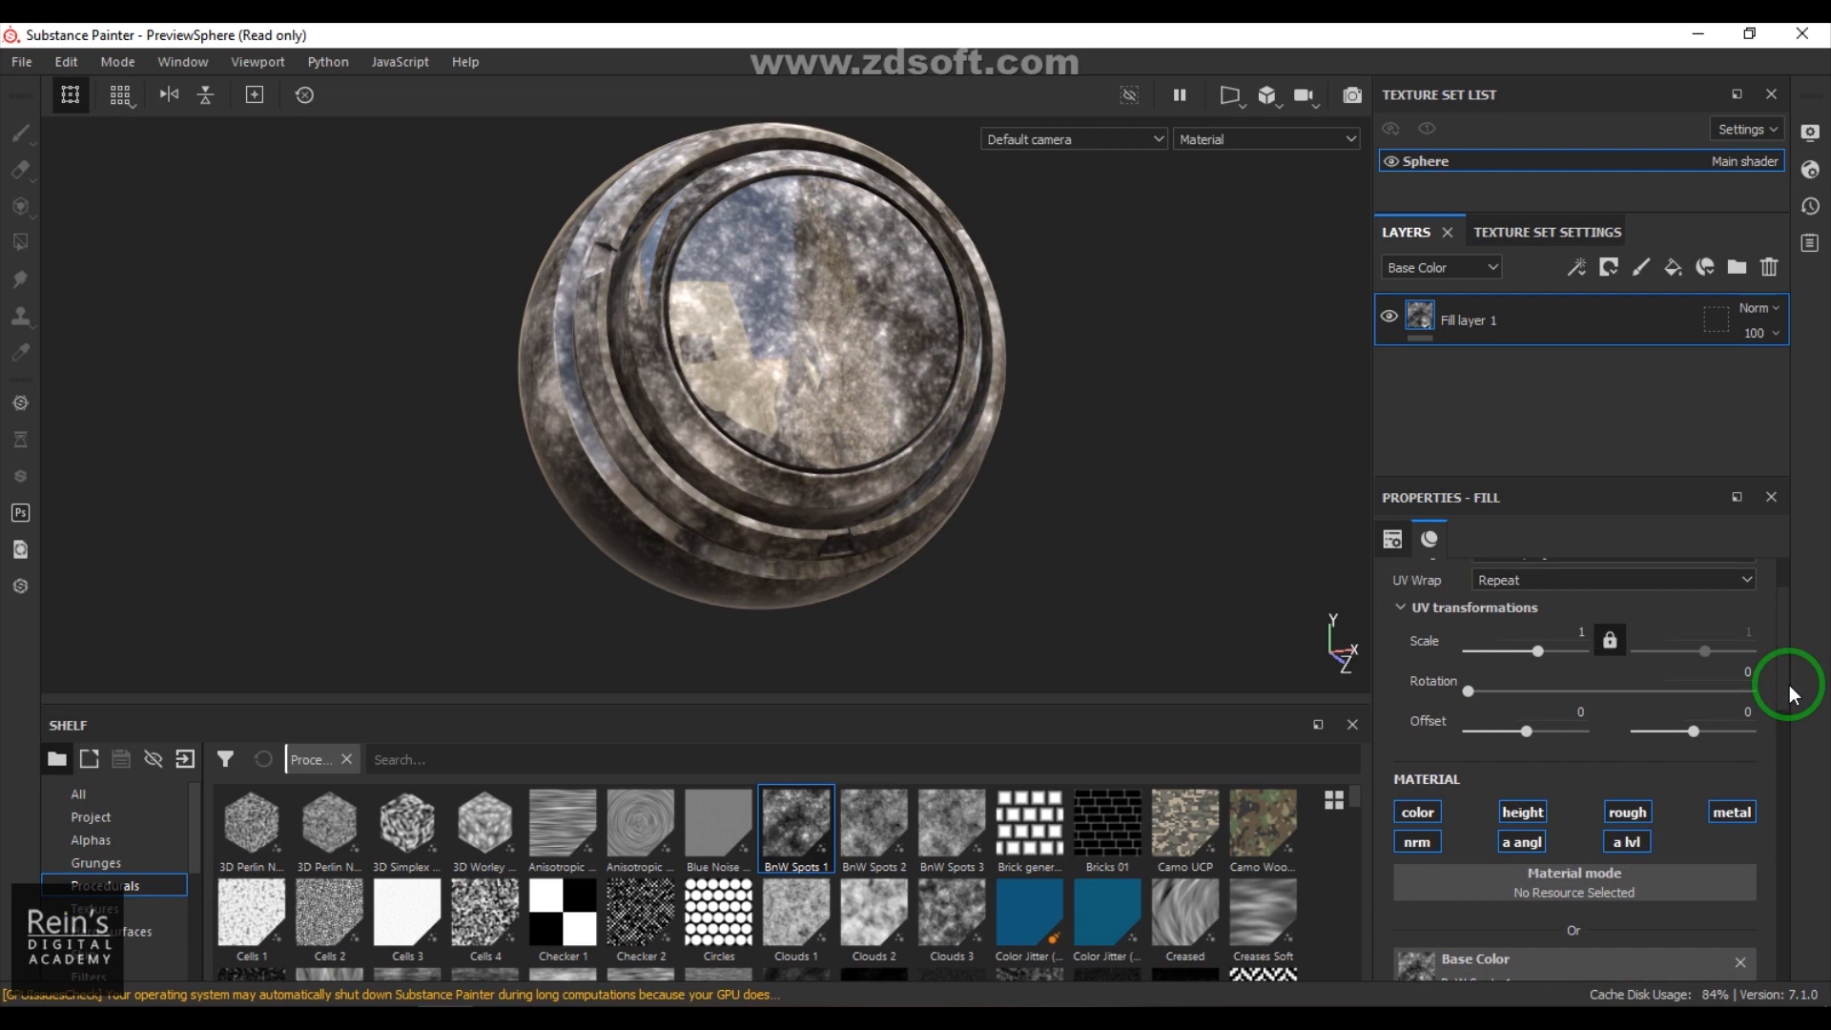
drag(1789, 685, 1814, 765)
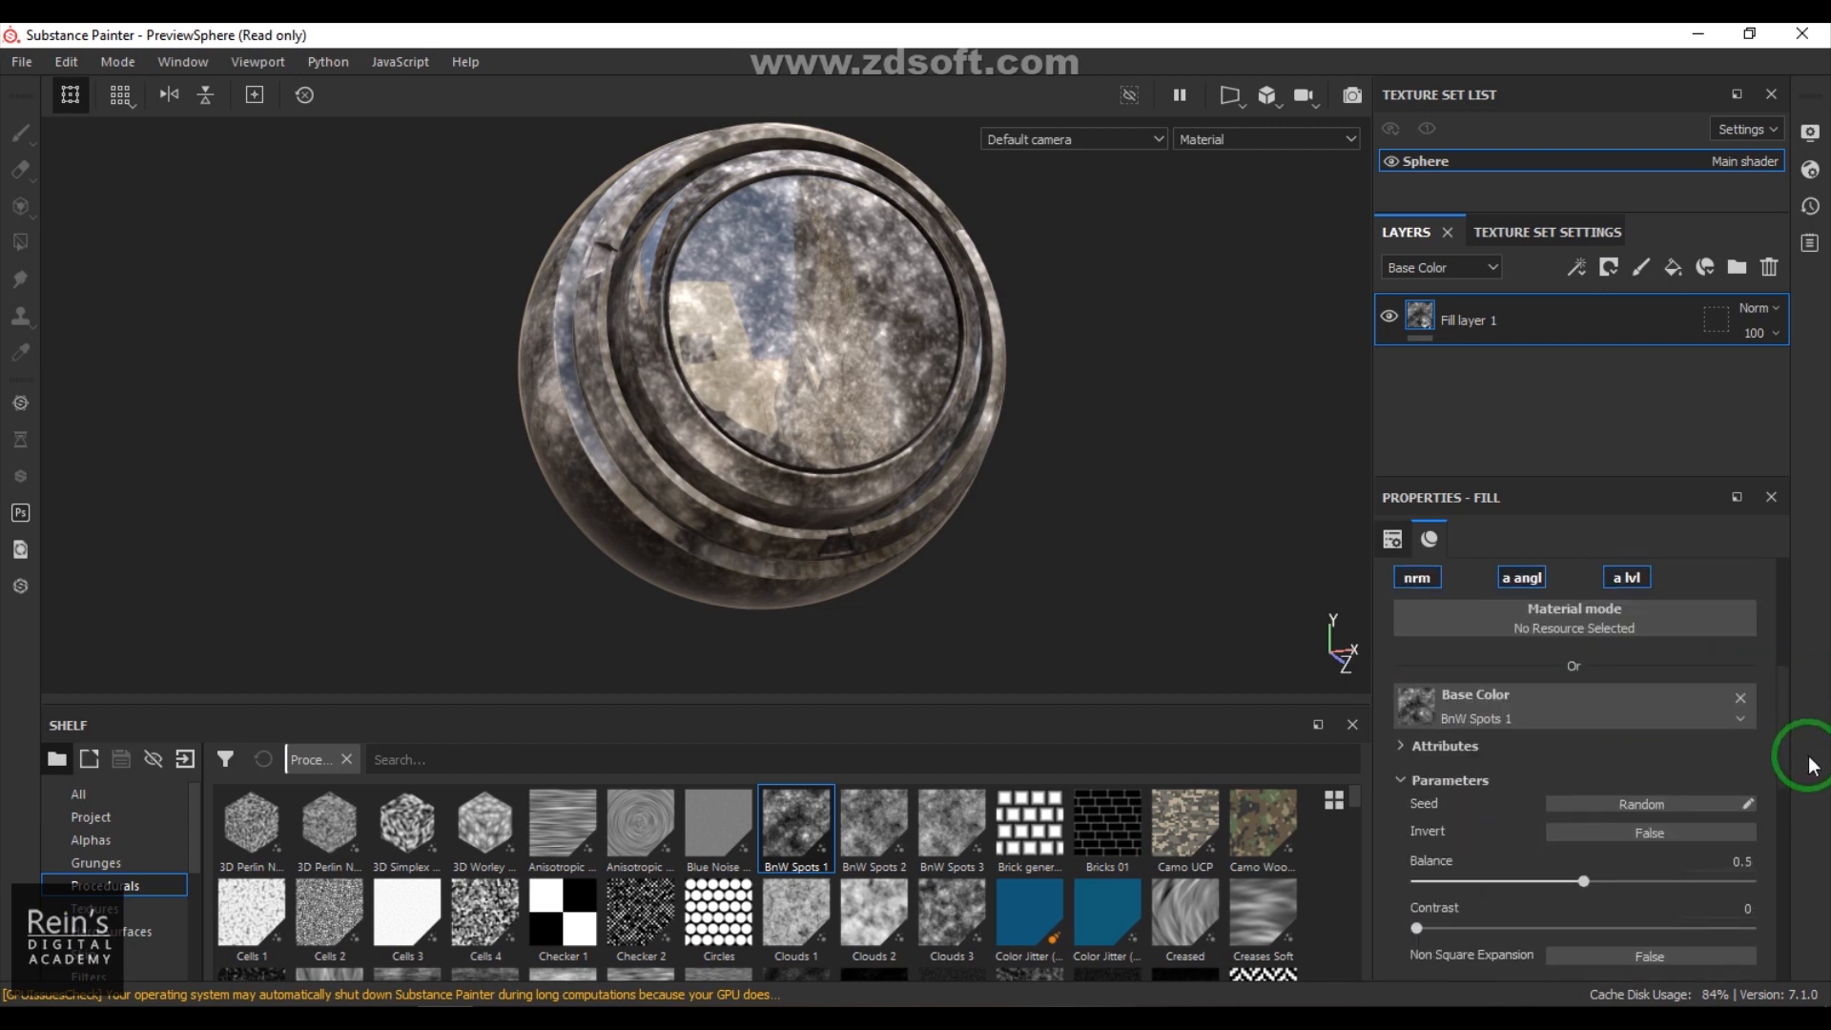
drag(1814, 766, 1823, 794)
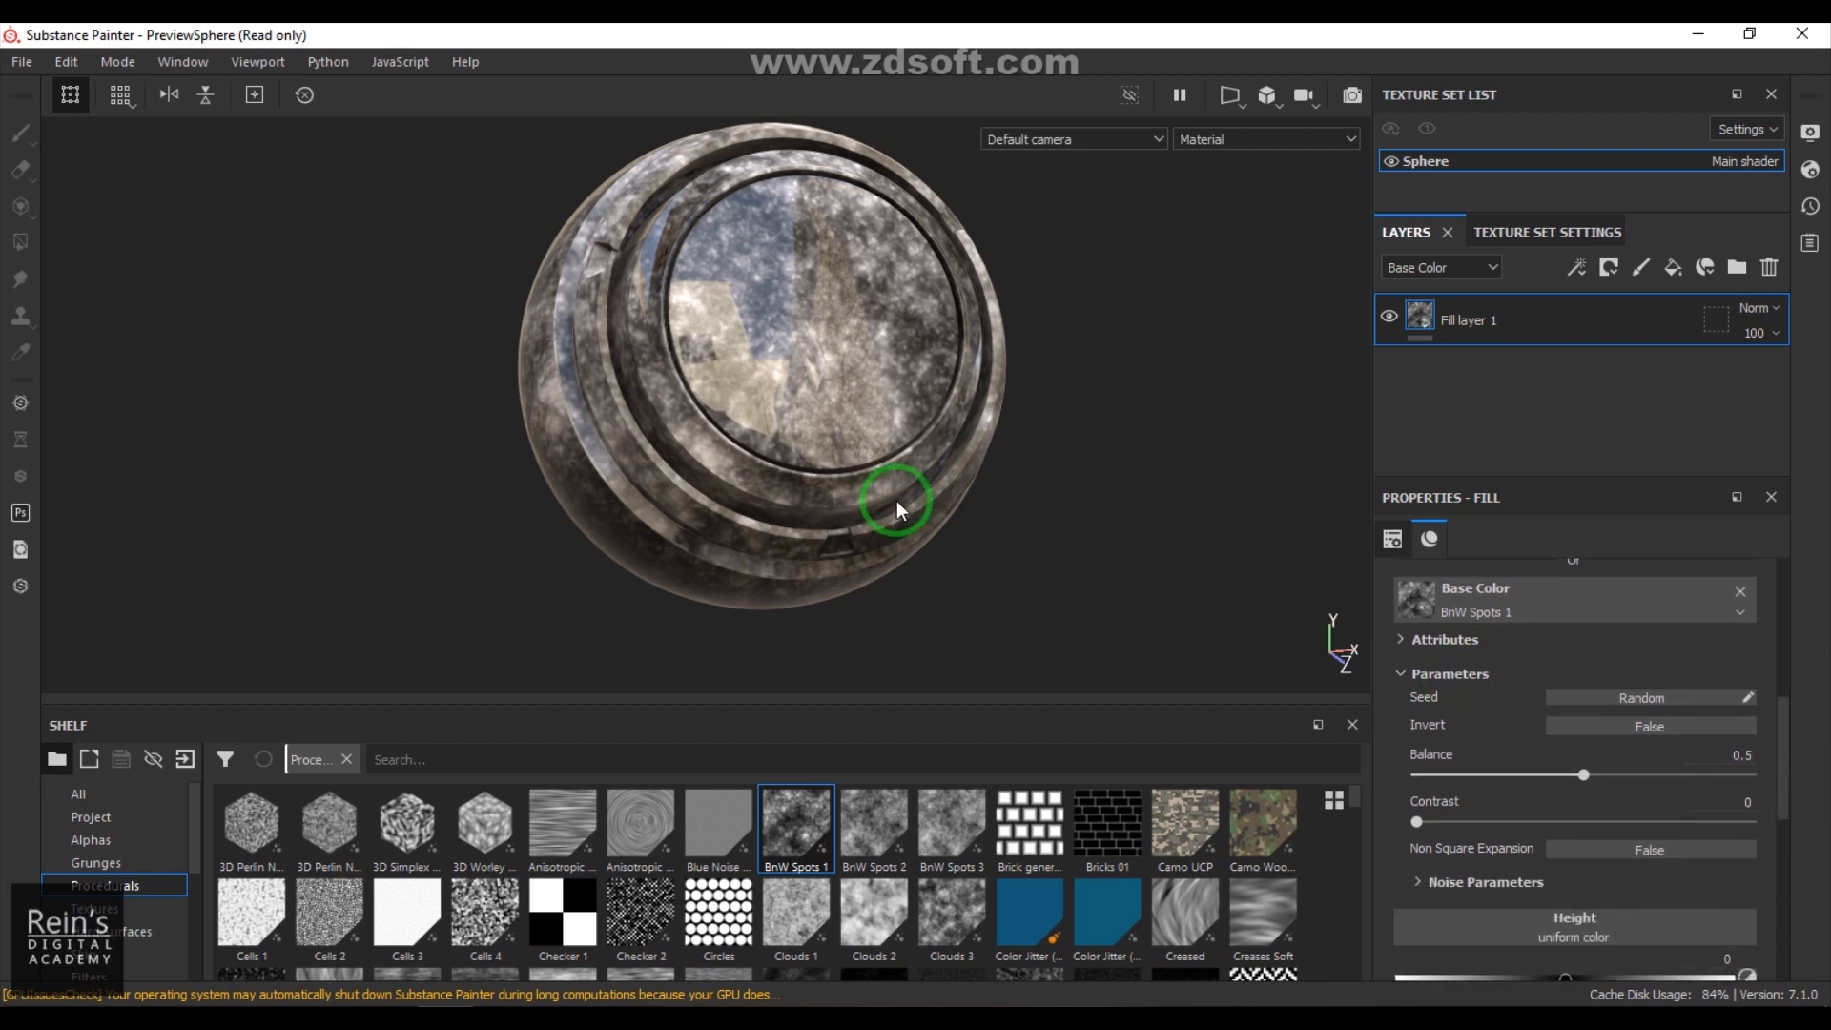
scroll(896, 500, up, 5)
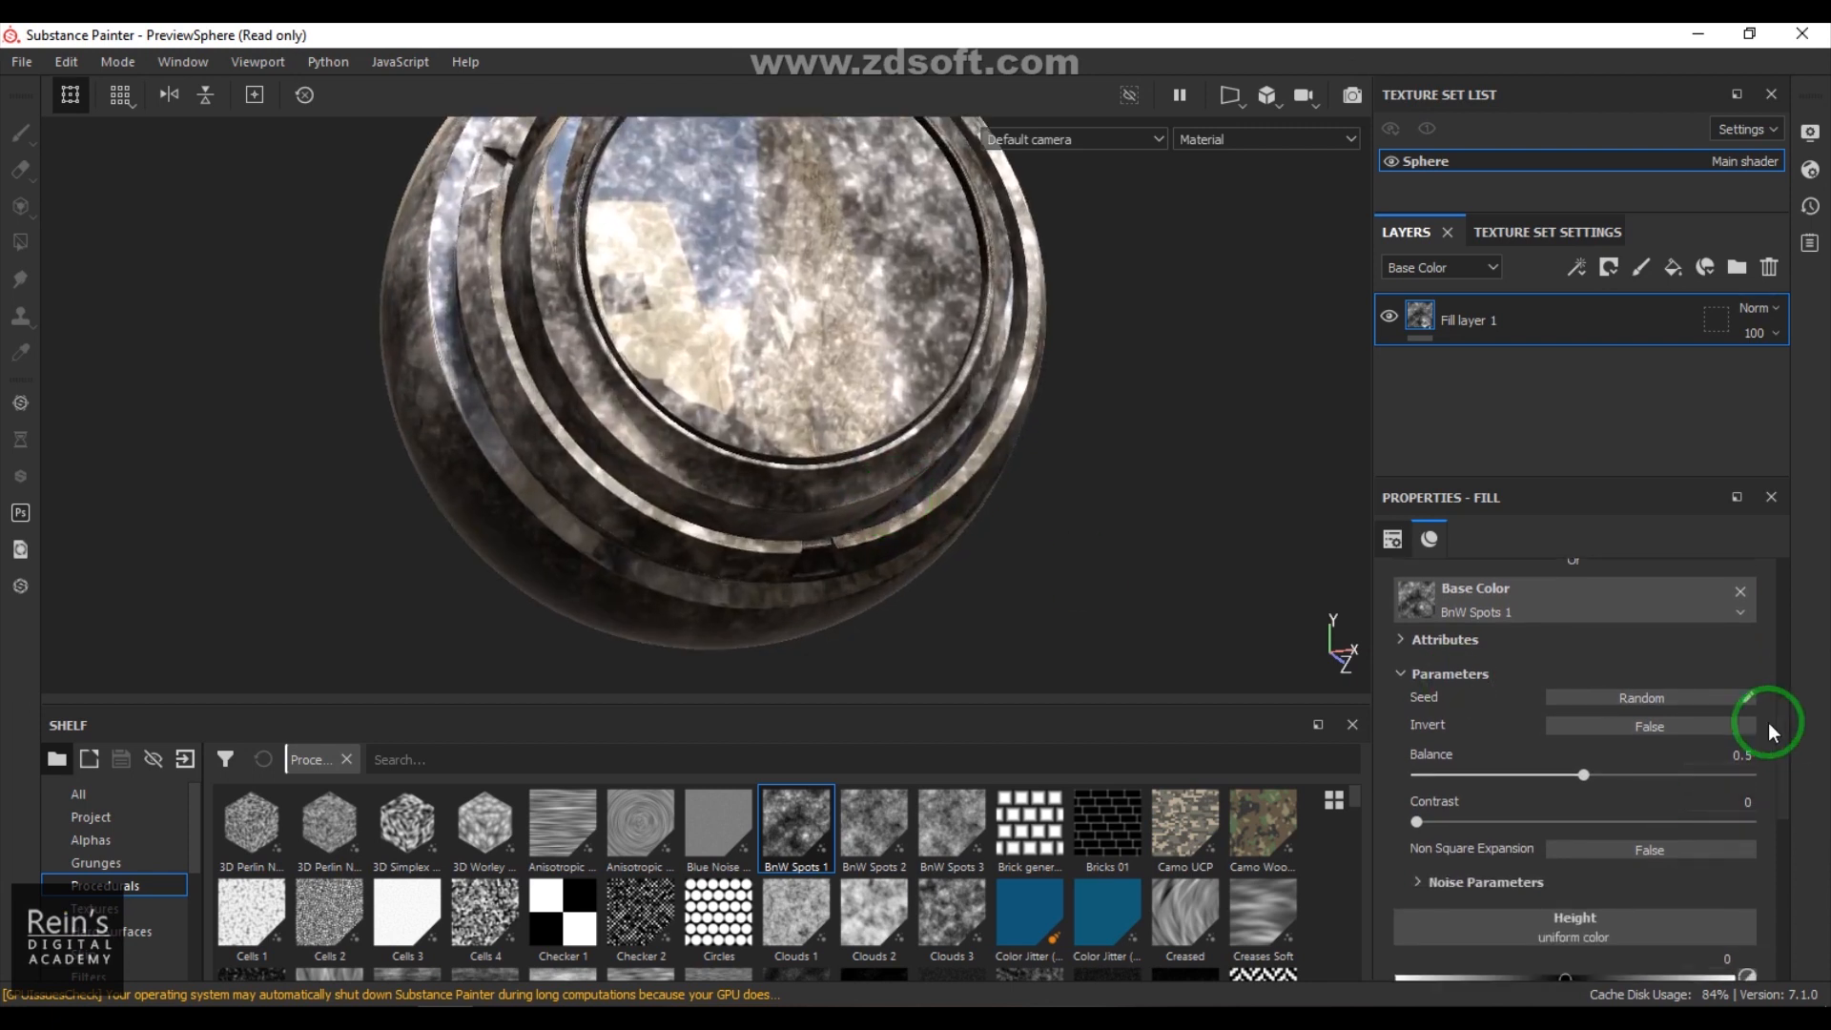
scroll(1744, 694, up, 3)
scroll(1745, 690, up, 2)
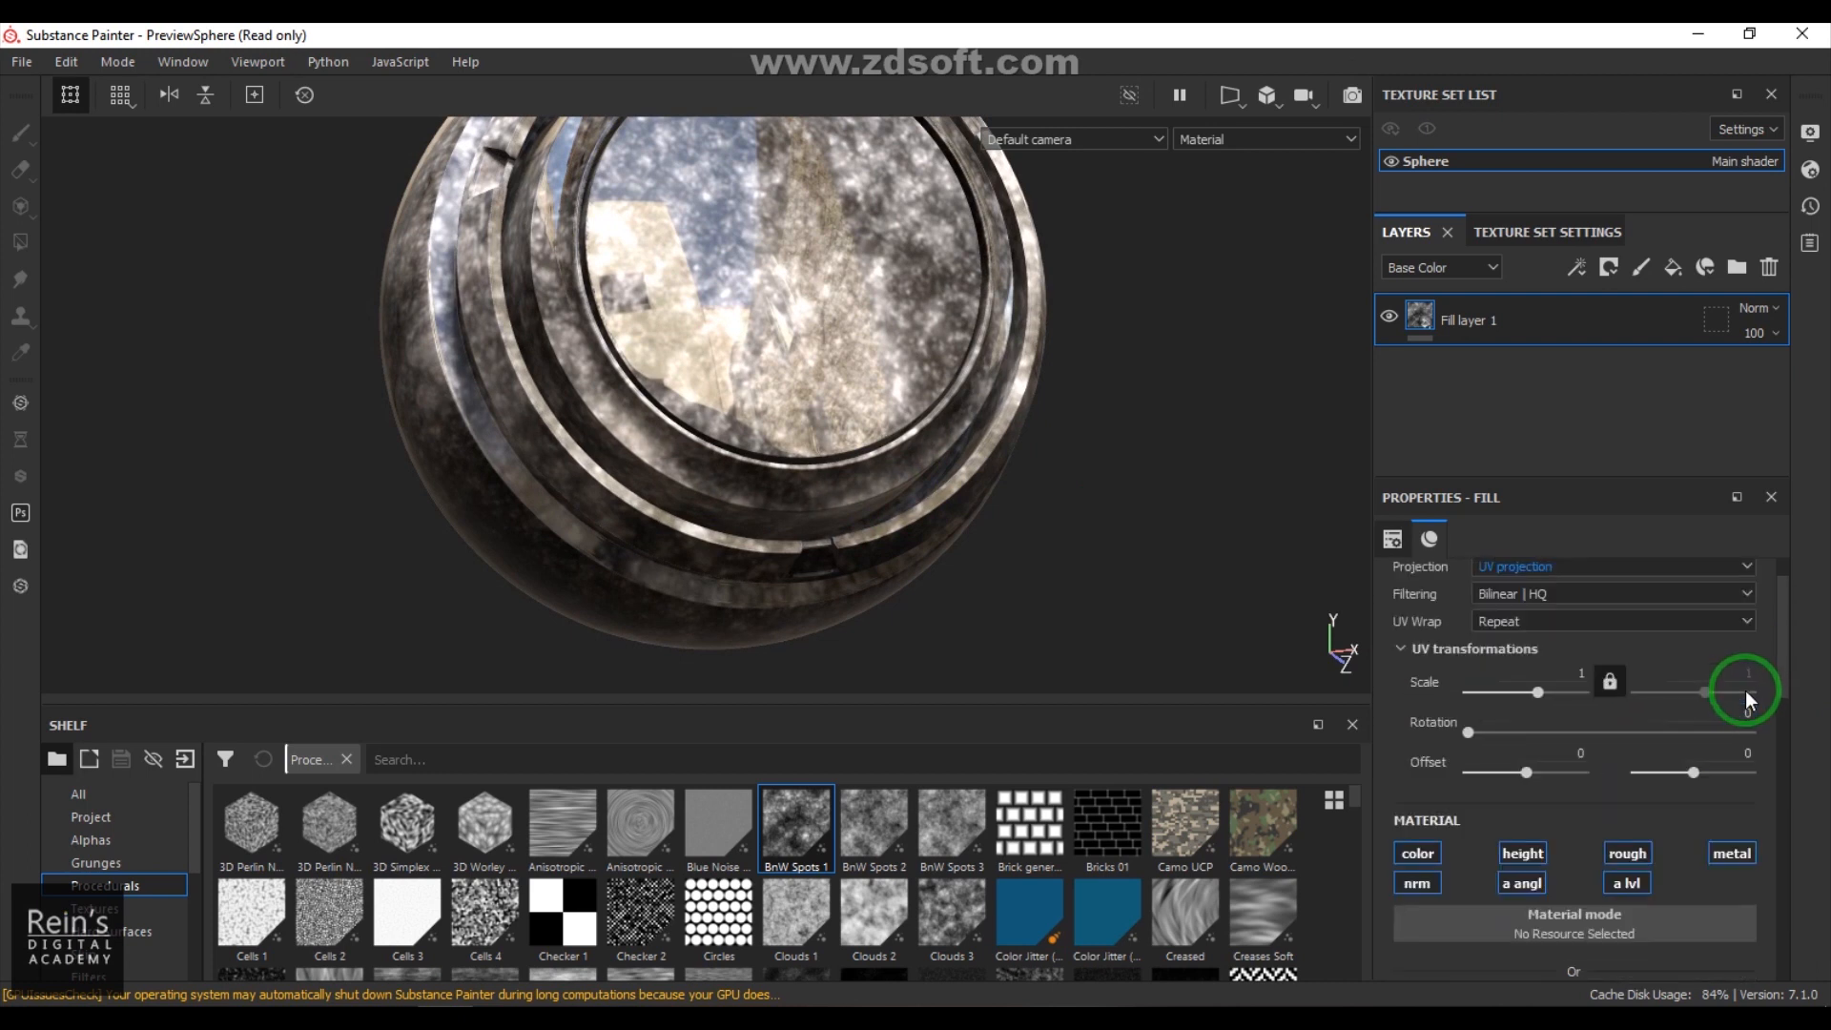
Step: Raise the fill layer's roughness and metallic values and randomize the seed of the BnW Spots 1 base color texture
scroll(1745, 689, down, 6)
scroll(1745, 687, down, 2)
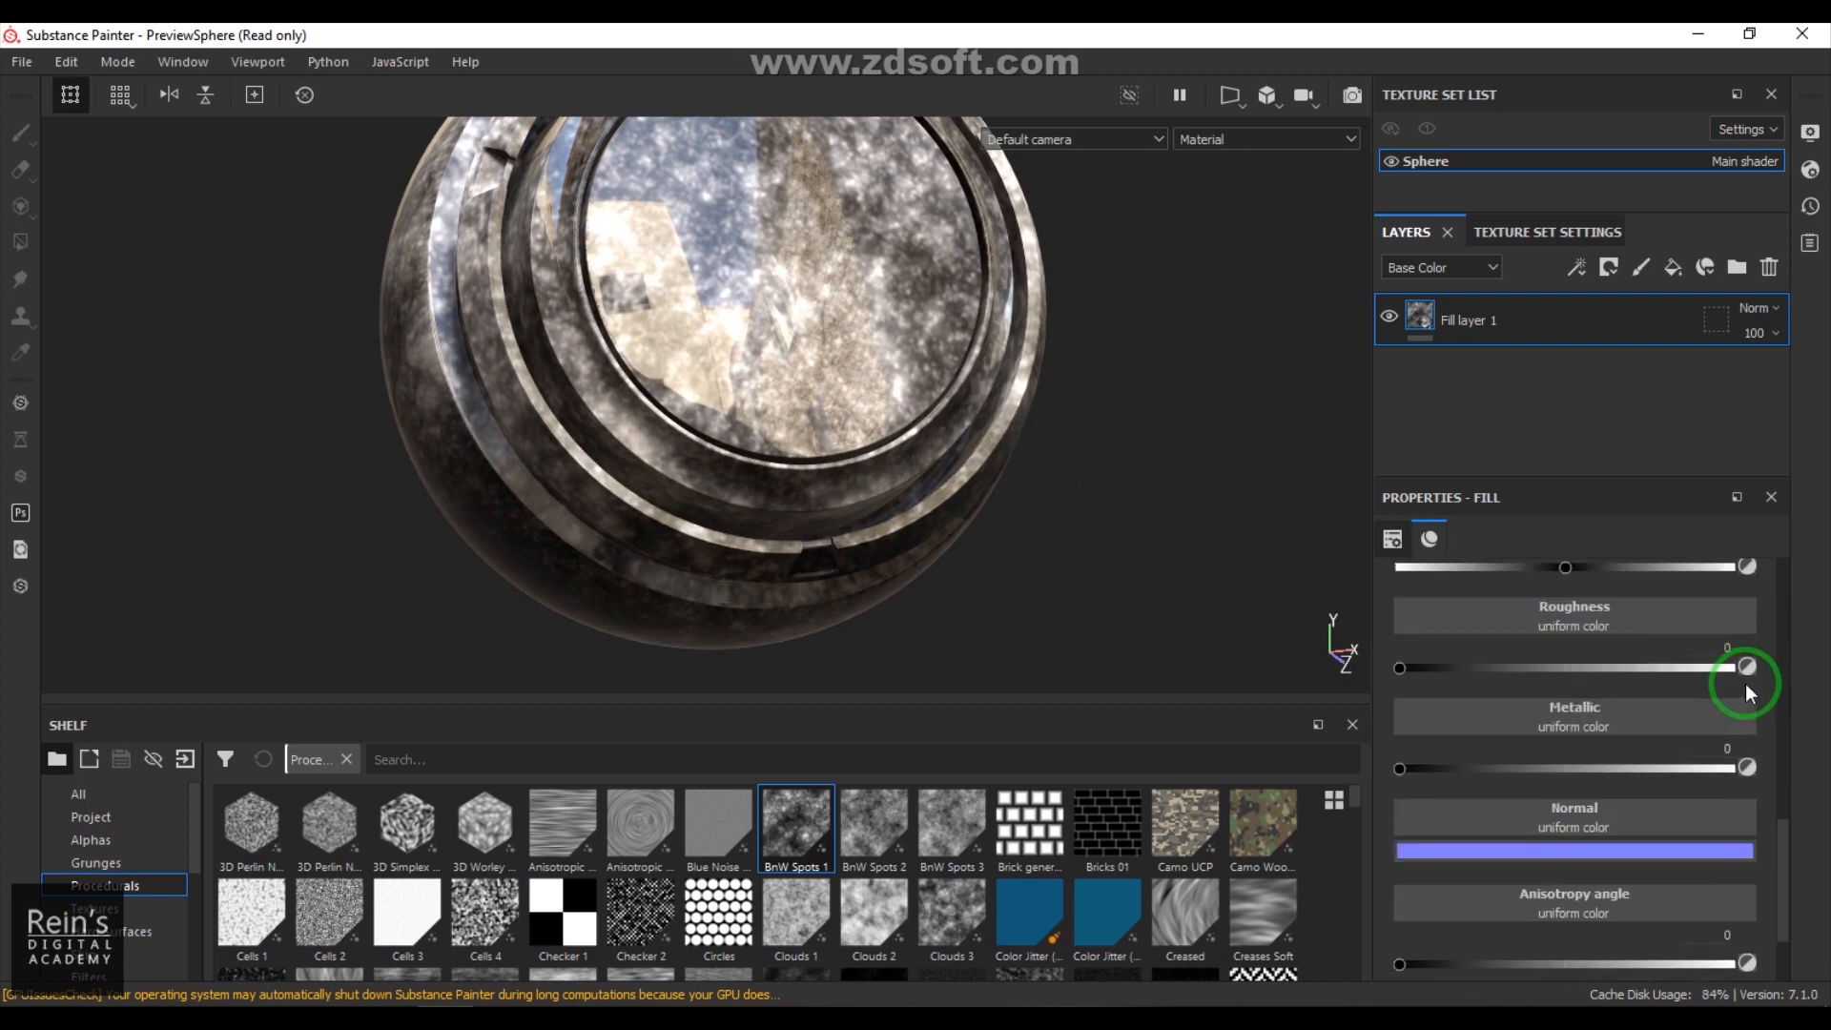
drag(1413, 670, 1678, 772)
scroll(1678, 770, up, 3)
scroll(1678, 770, up, 1)
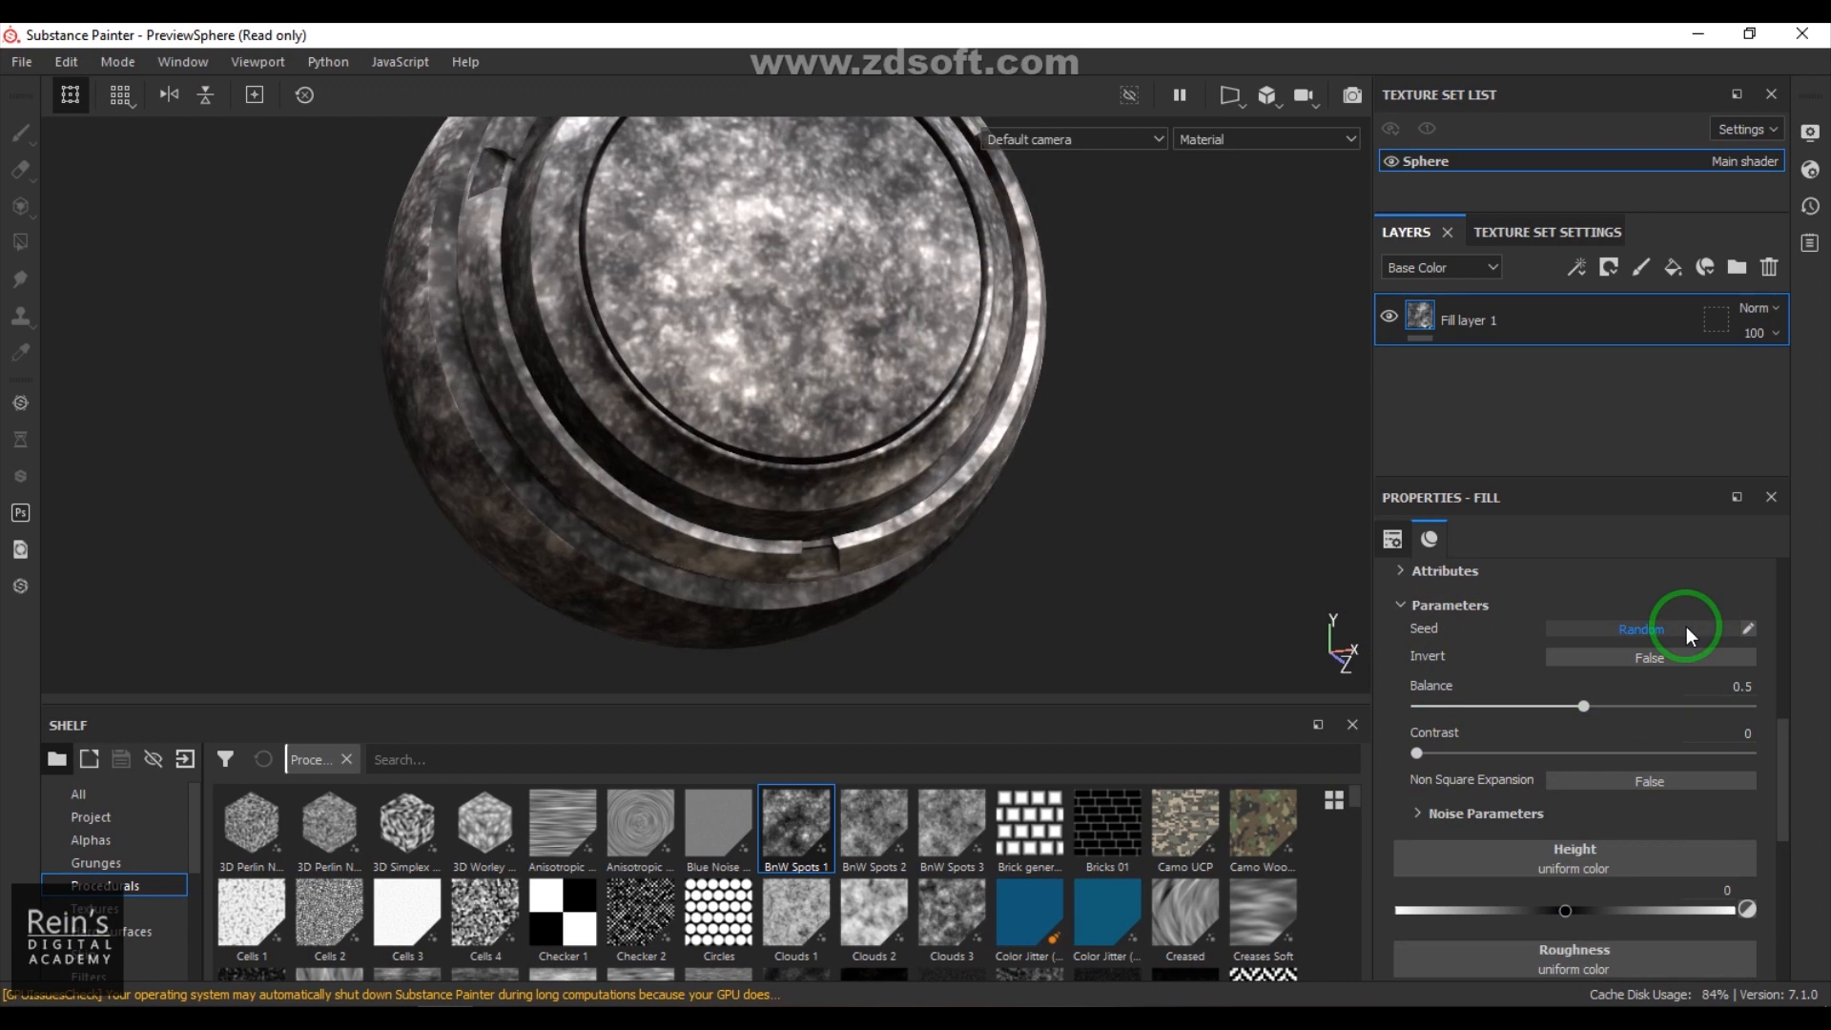
click(1686, 626)
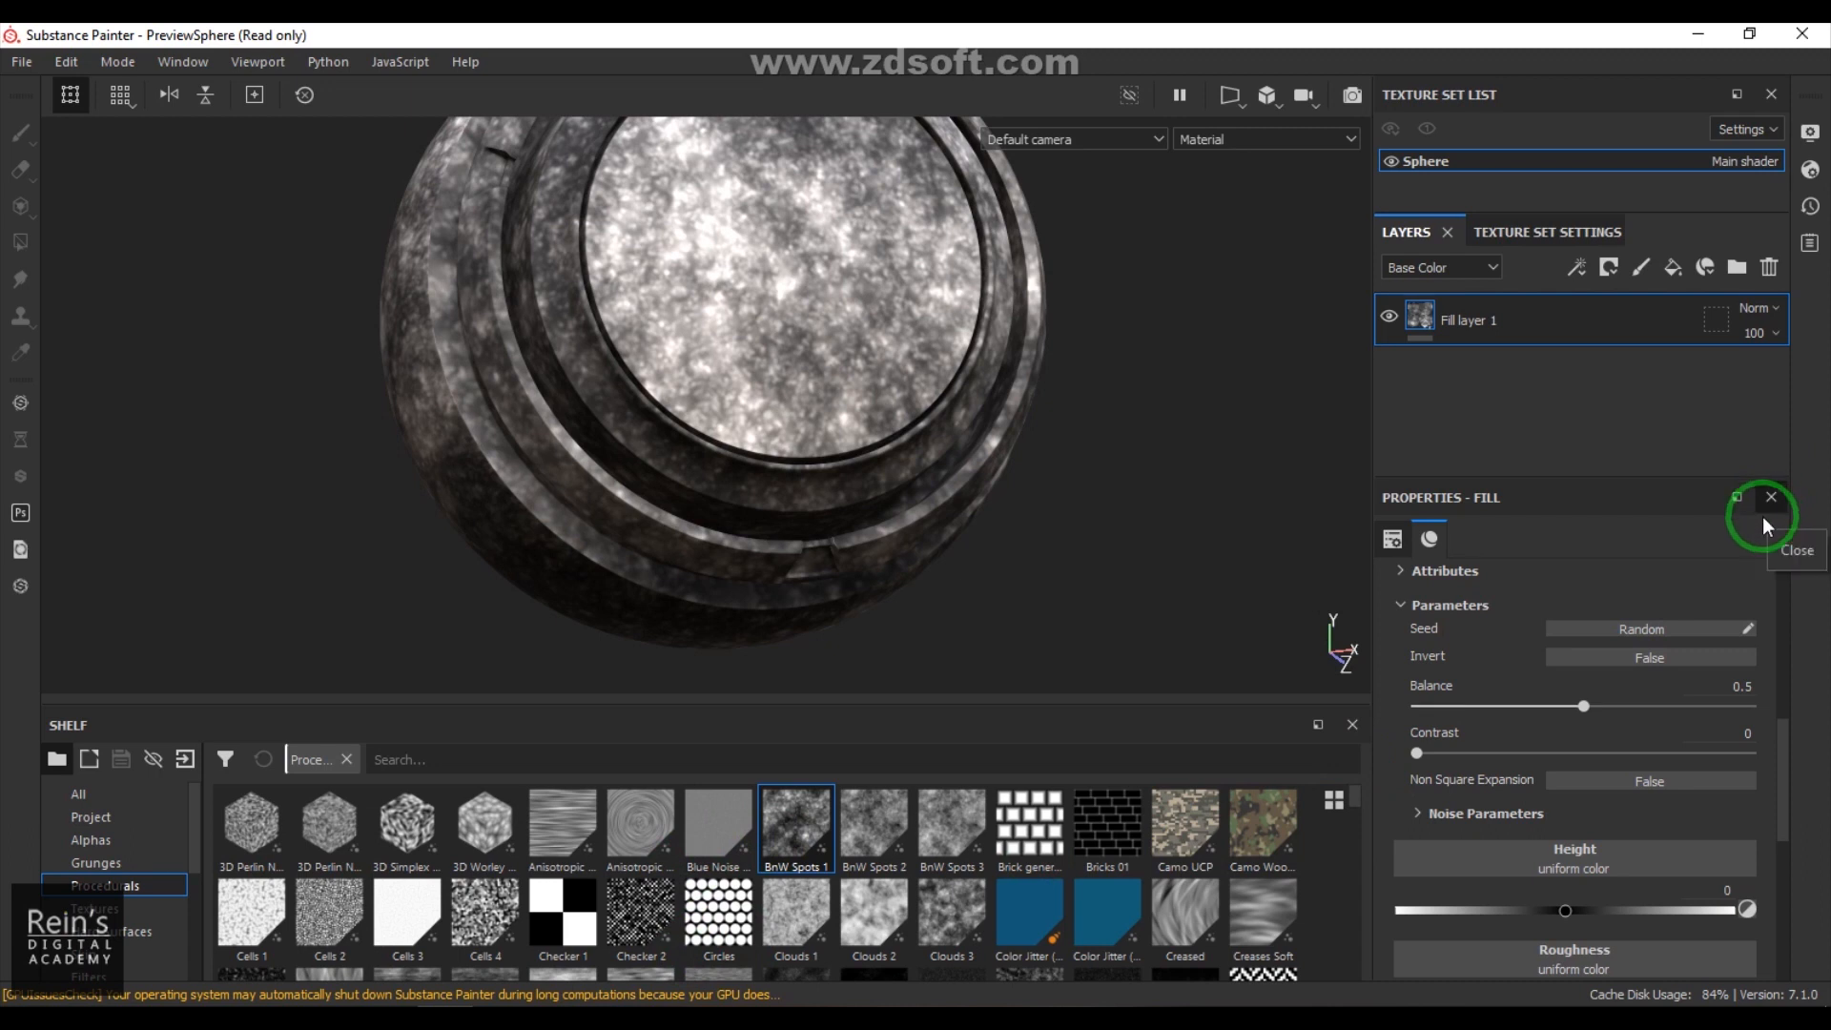
Step: Randomize the seed of the BnW Spots 1 base color texture, try a lower balance, and set the balance back to 0.5
click(1684, 628)
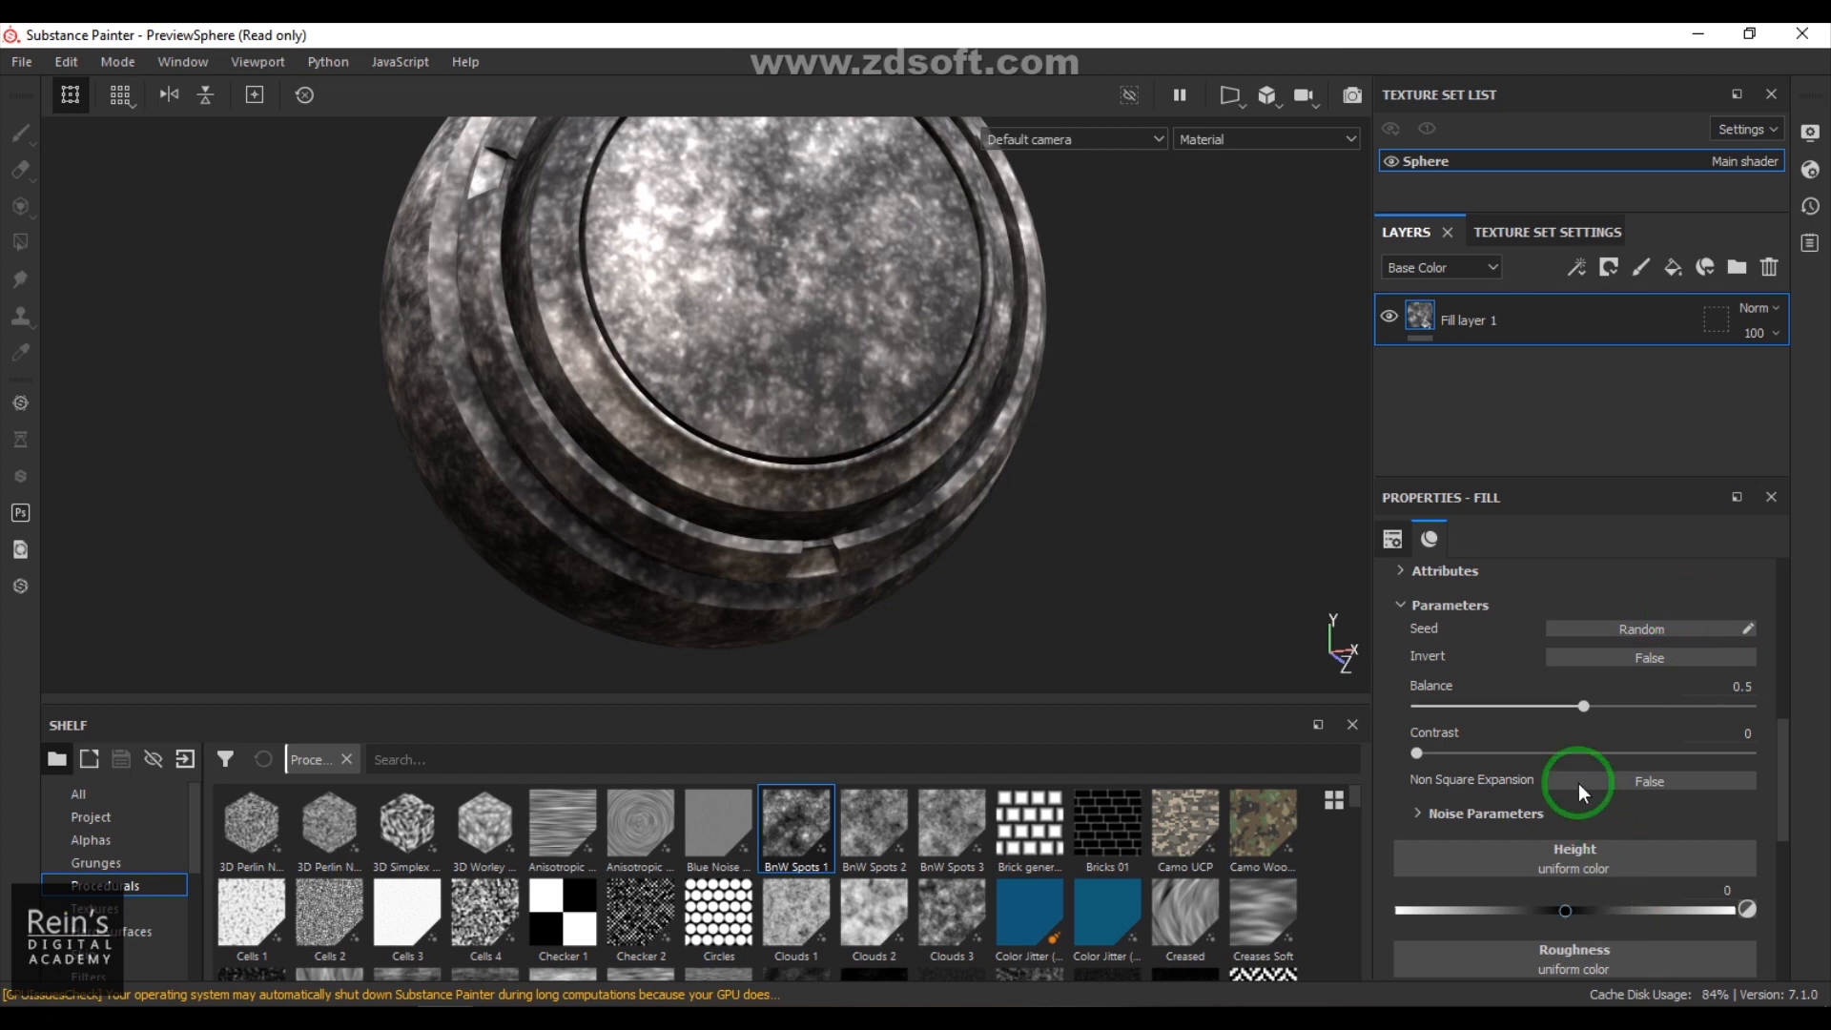
click(1416, 813)
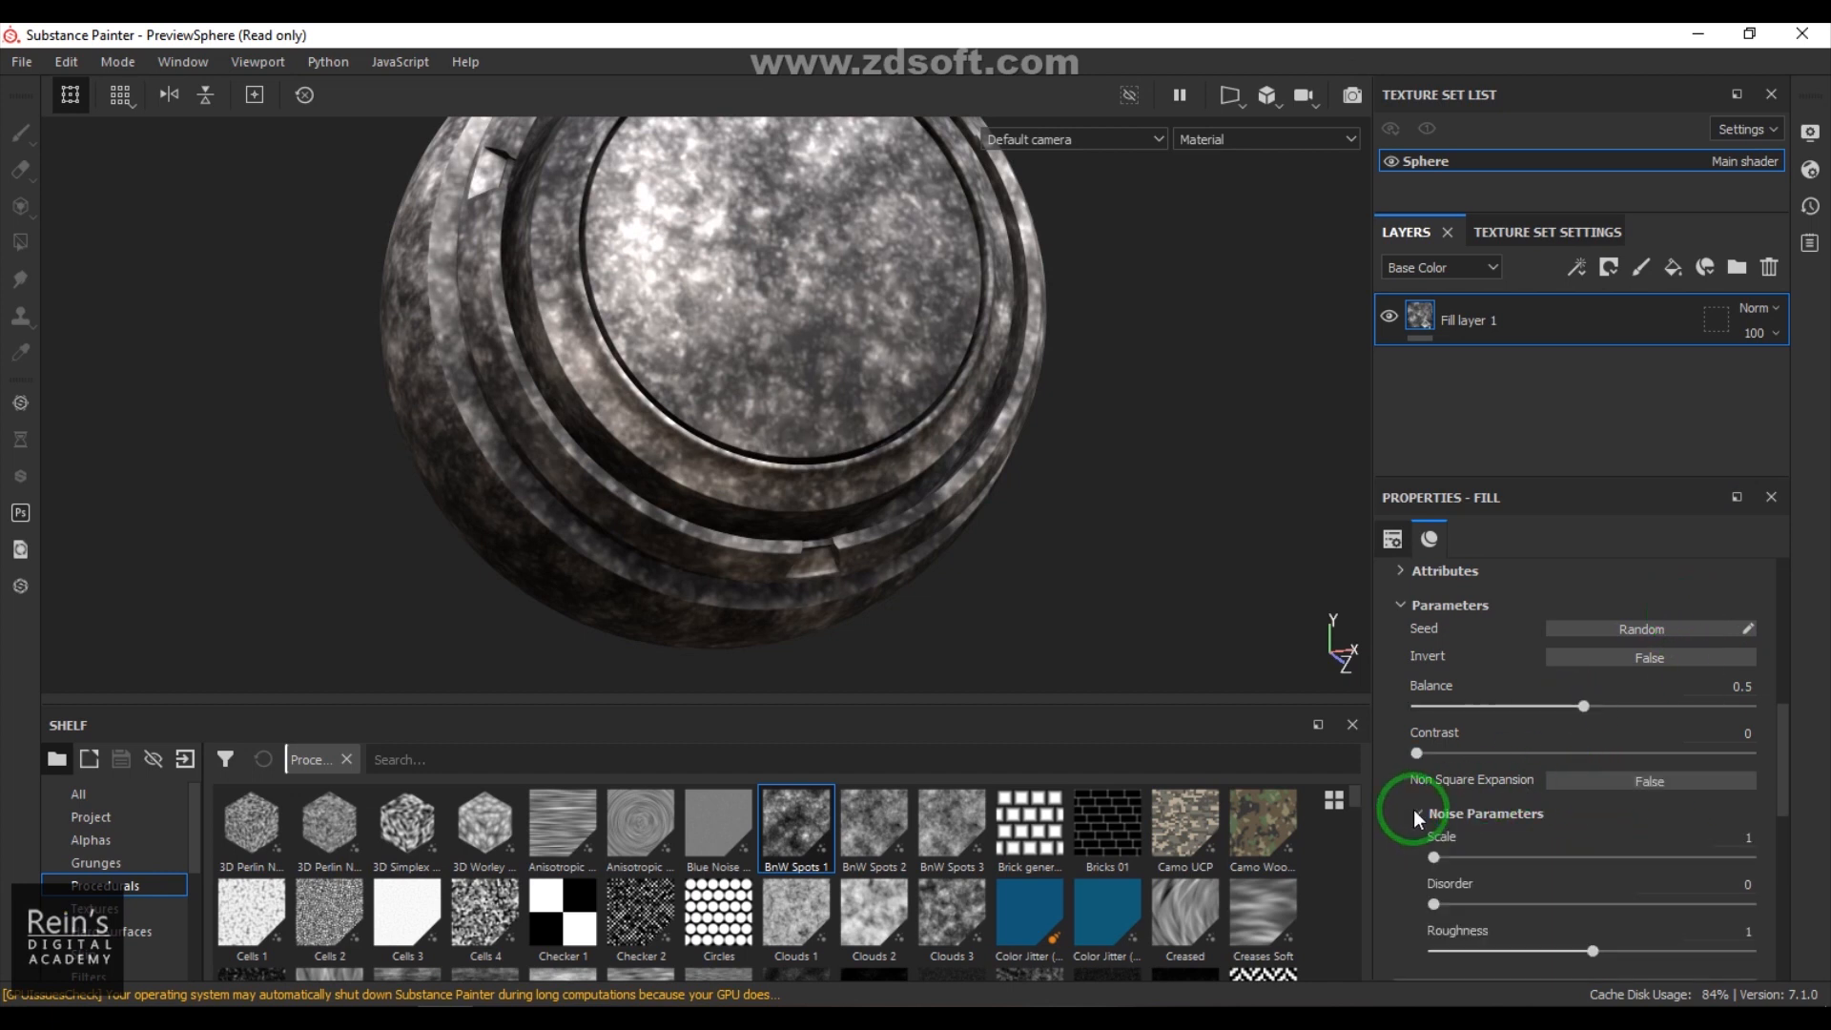
scroll(1413, 810, down, 2)
scroll(1413, 809, up, 1)
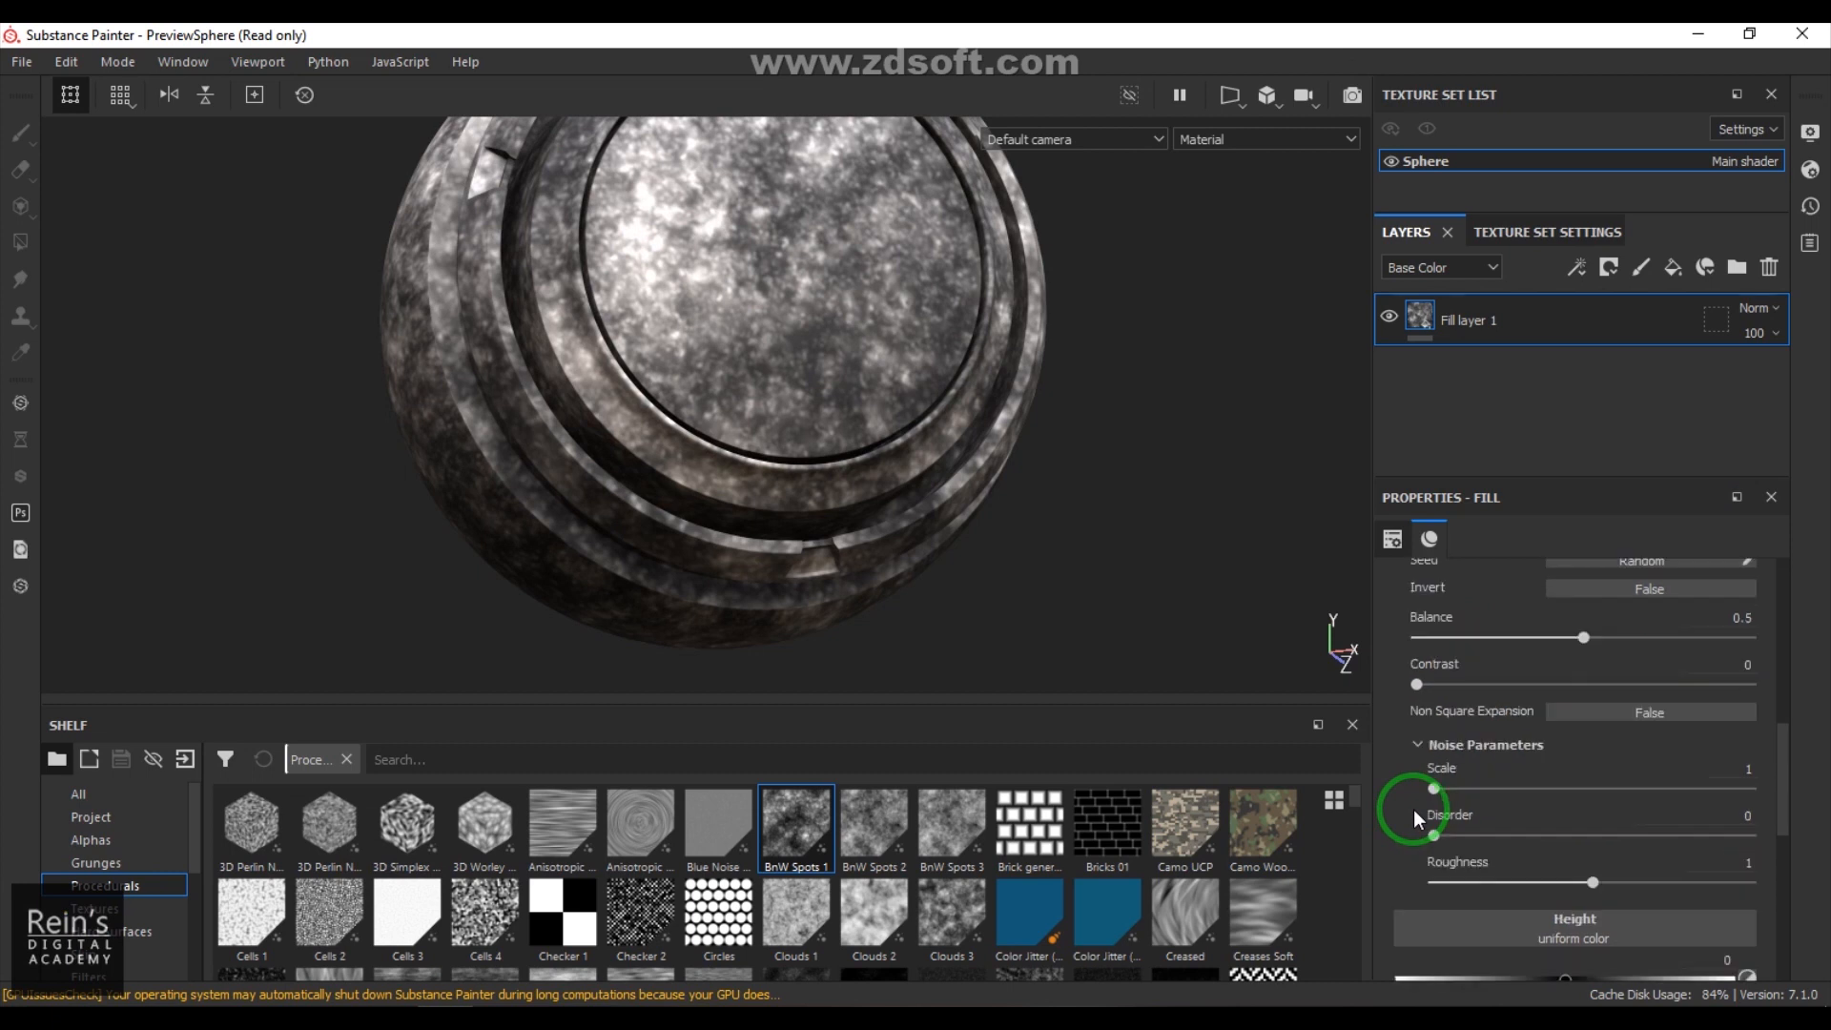
drag(1584, 633, 1534, 639)
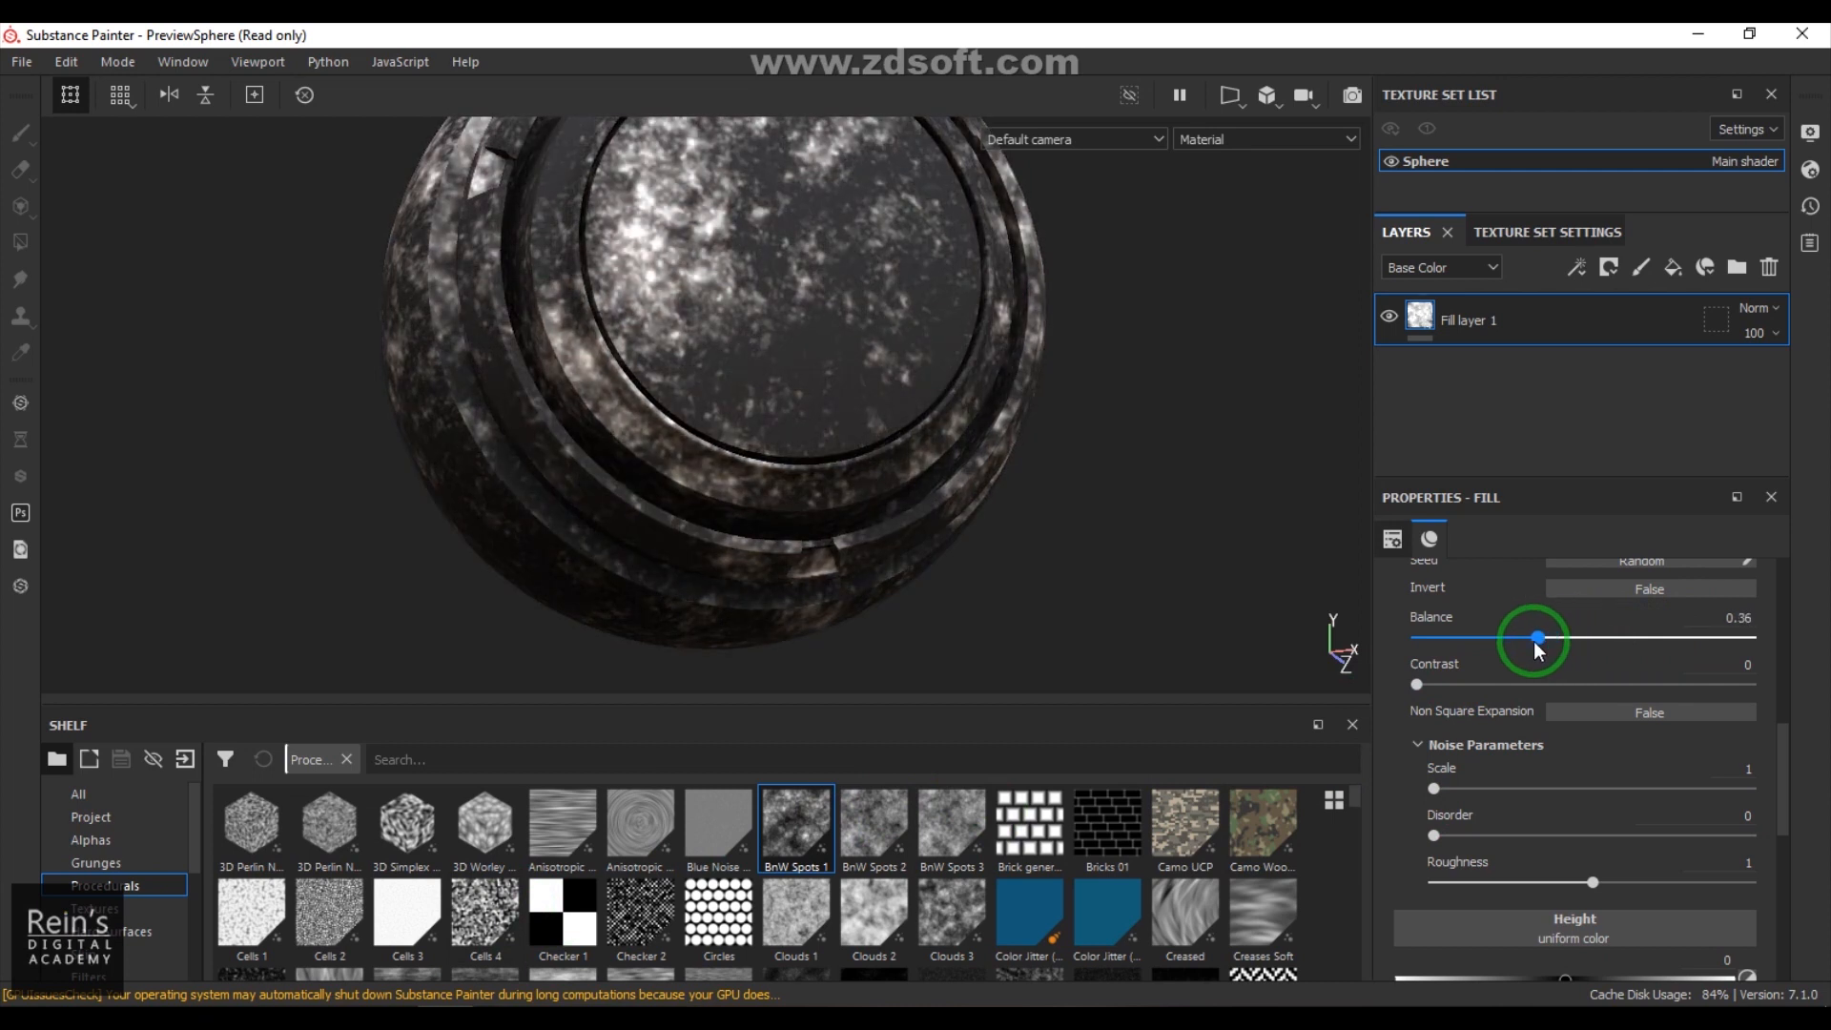
drag(1535, 643, 1782, 625)
text(0.)
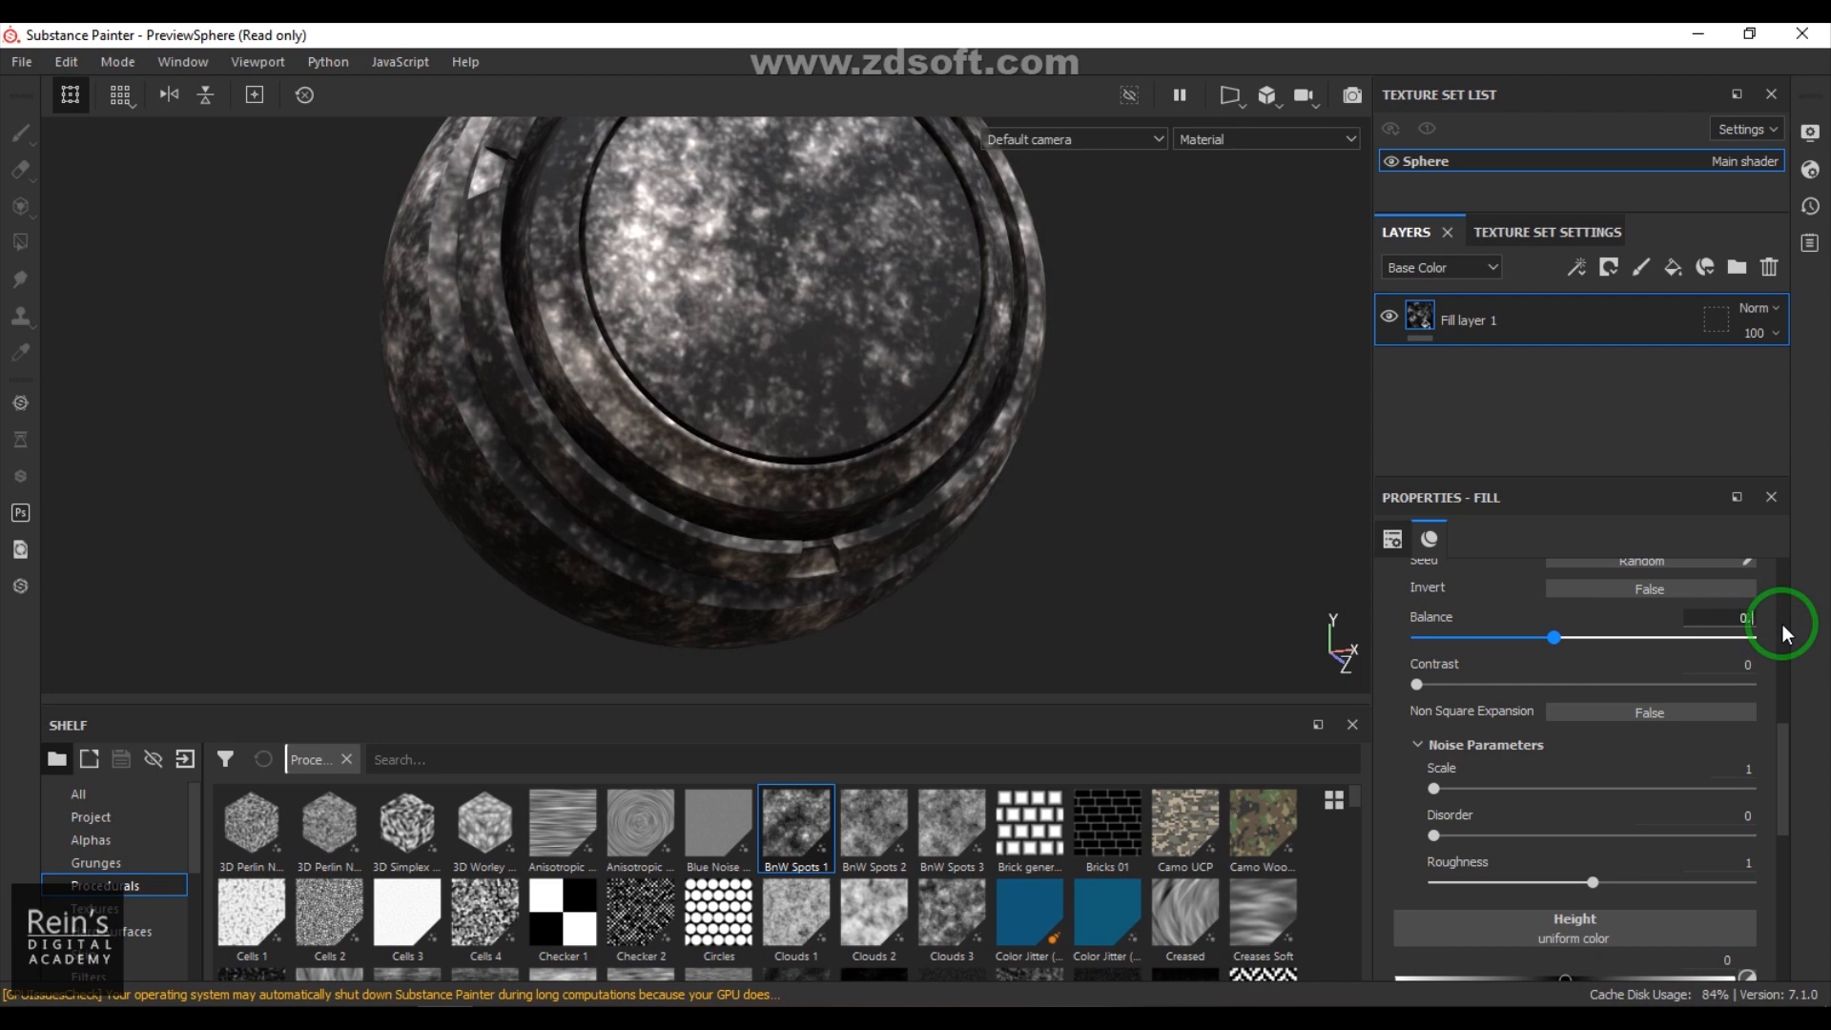
text(5)
key(Return)
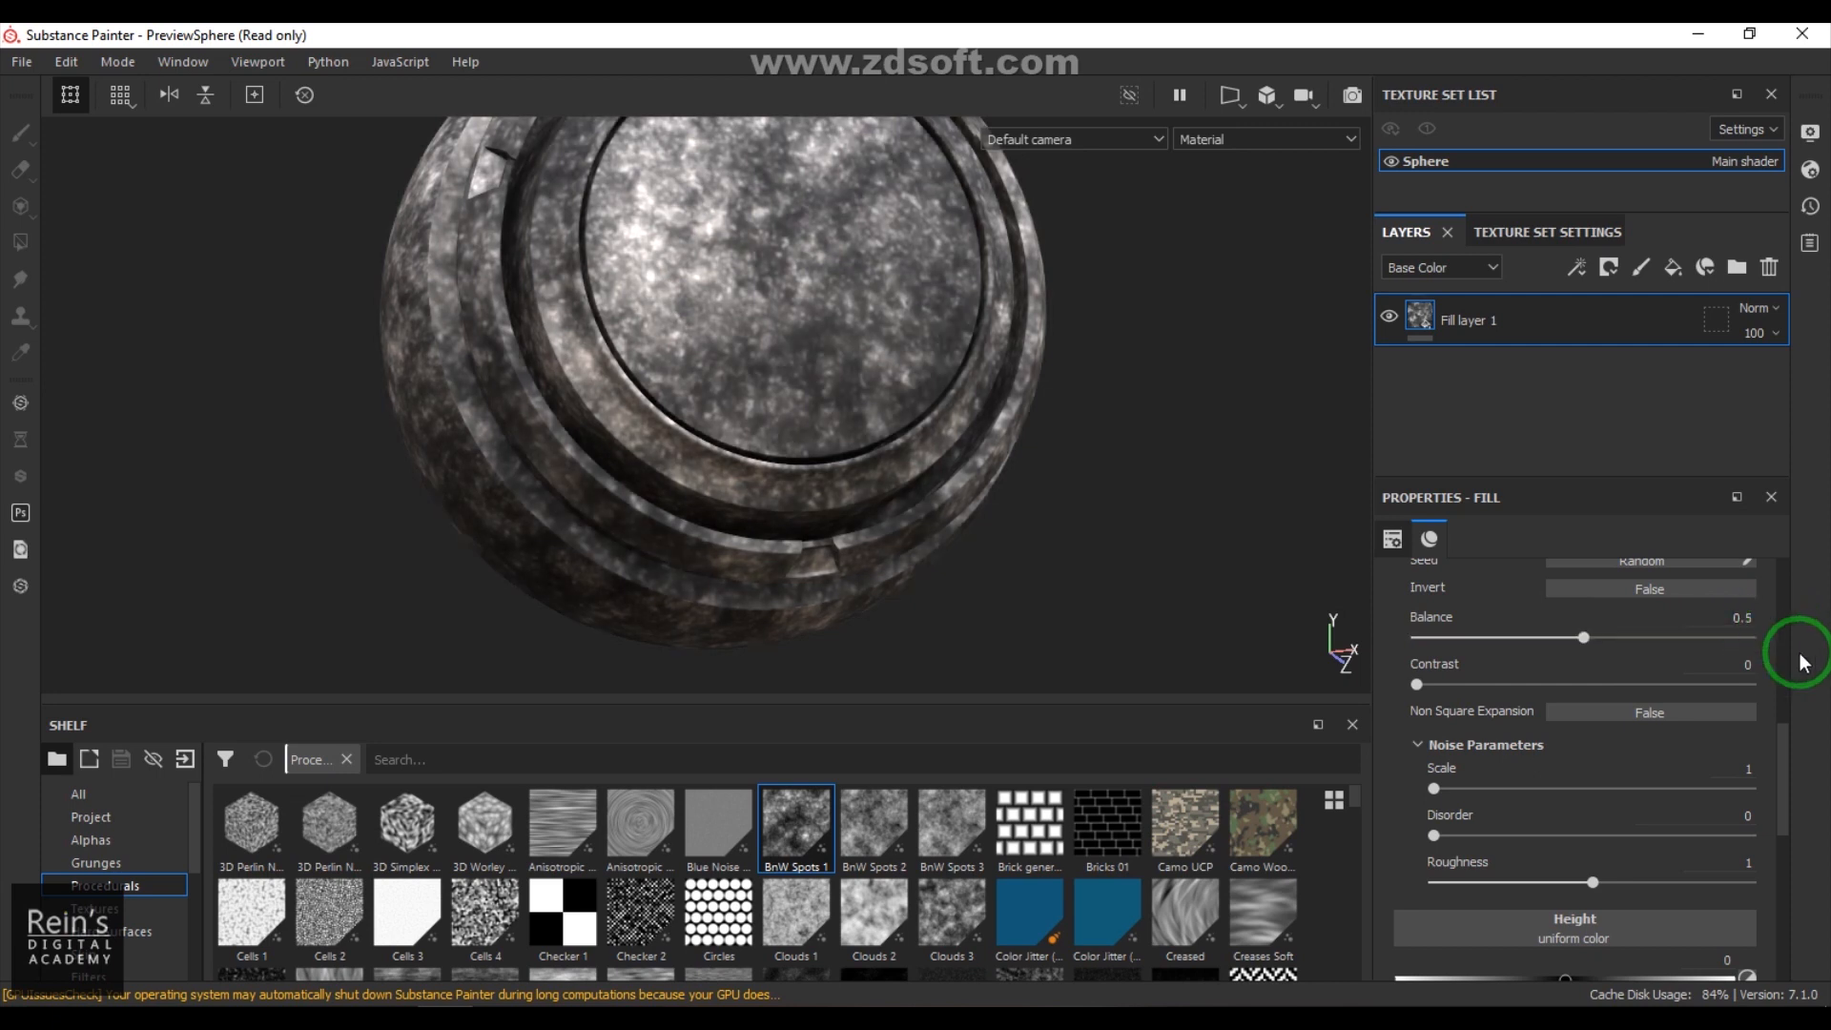
Step: Try out the contrast and noise scale of BnW Spots 1, then set its noise disorder to 0.25 and roughness to 1.11
drag(1422, 685, 1330, 686)
drag(1435, 788, 1240, 780)
drag(1714, 778, 1763, 779)
drag(1434, 788, 1348, 791)
drag(1433, 835, 1606, 883)
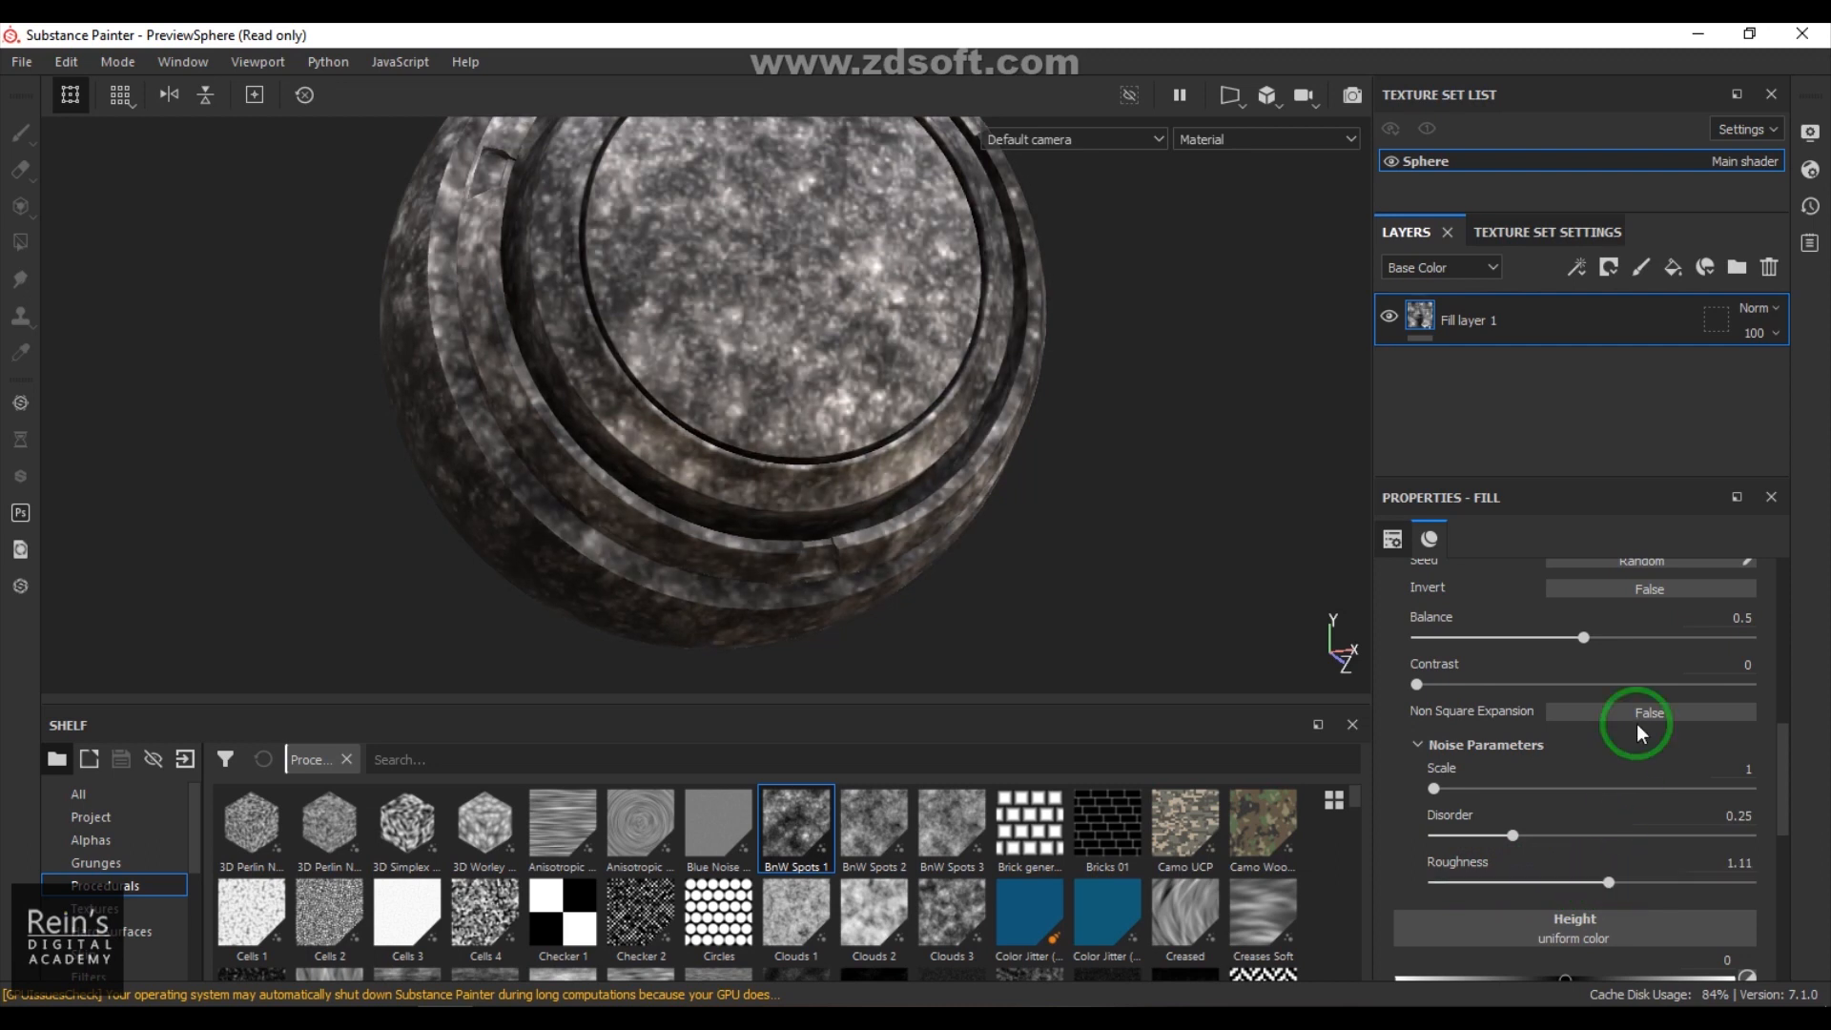
Step: Remove BnW Spots 1 from the base color and assign the Fabric Circle Half Overlap procedural instead
scroll(1636, 724, up, 3)
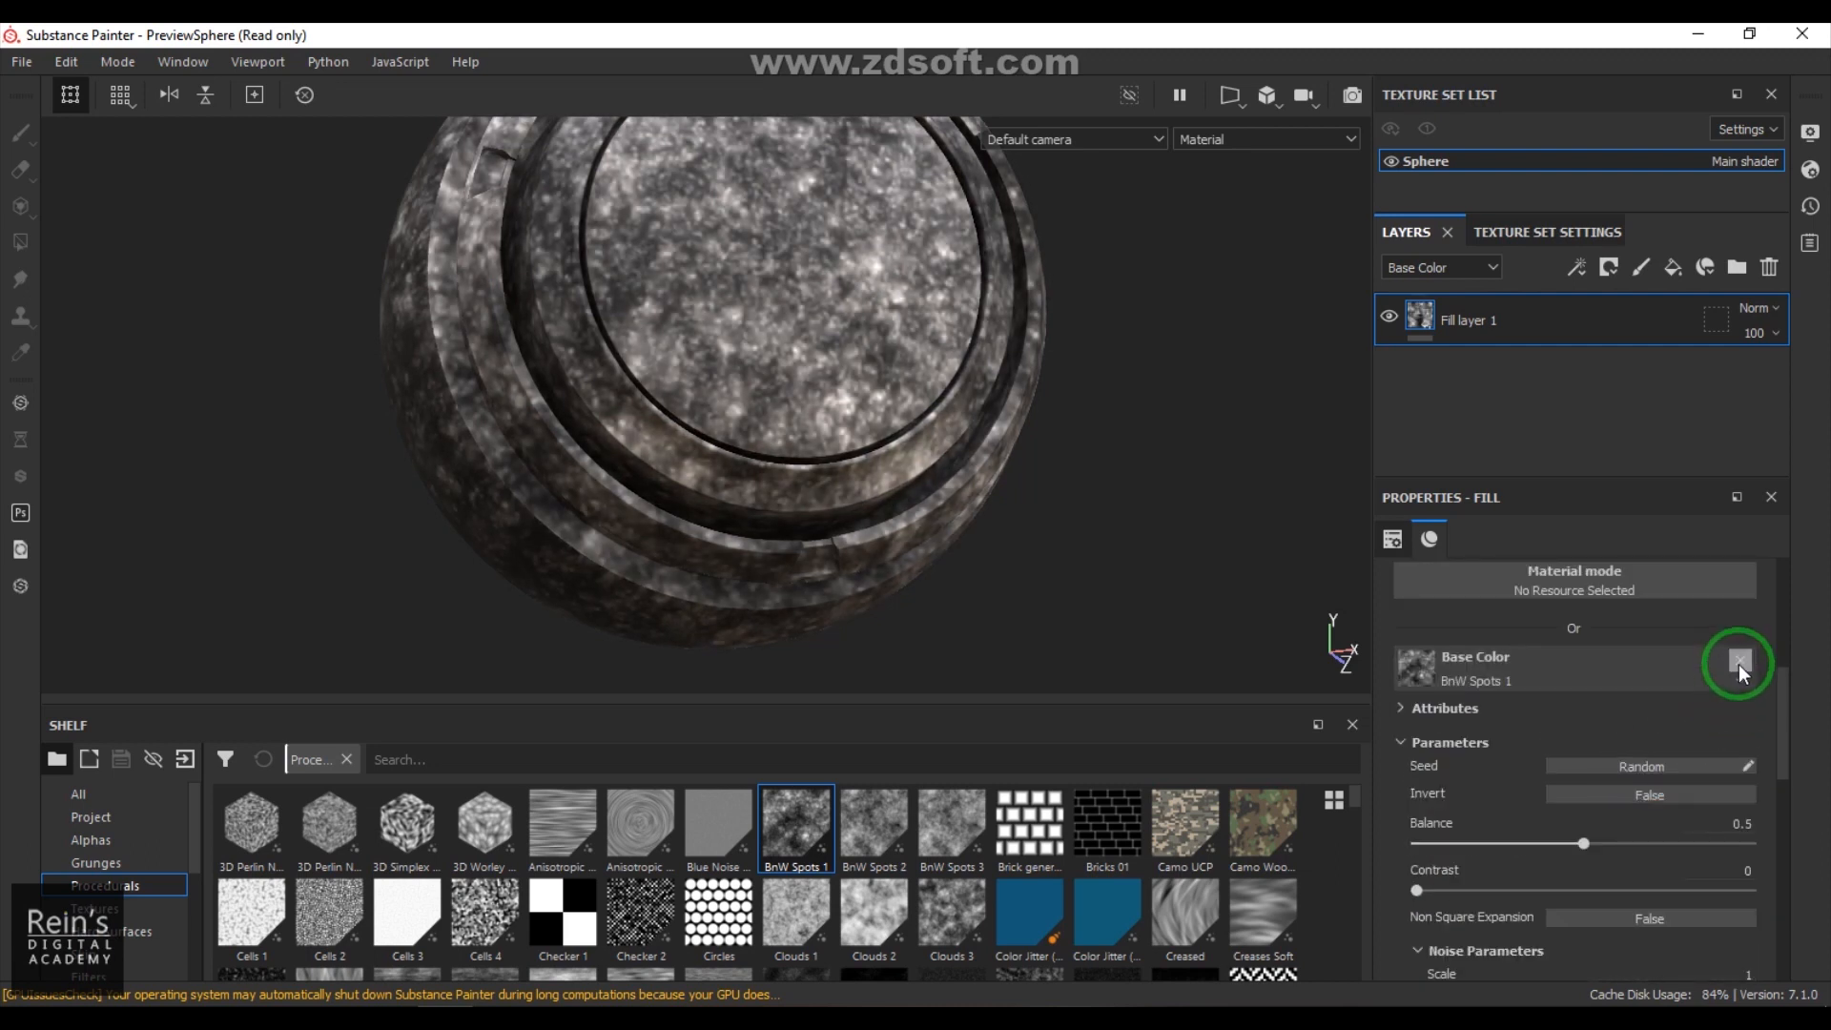
click(1737, 661)
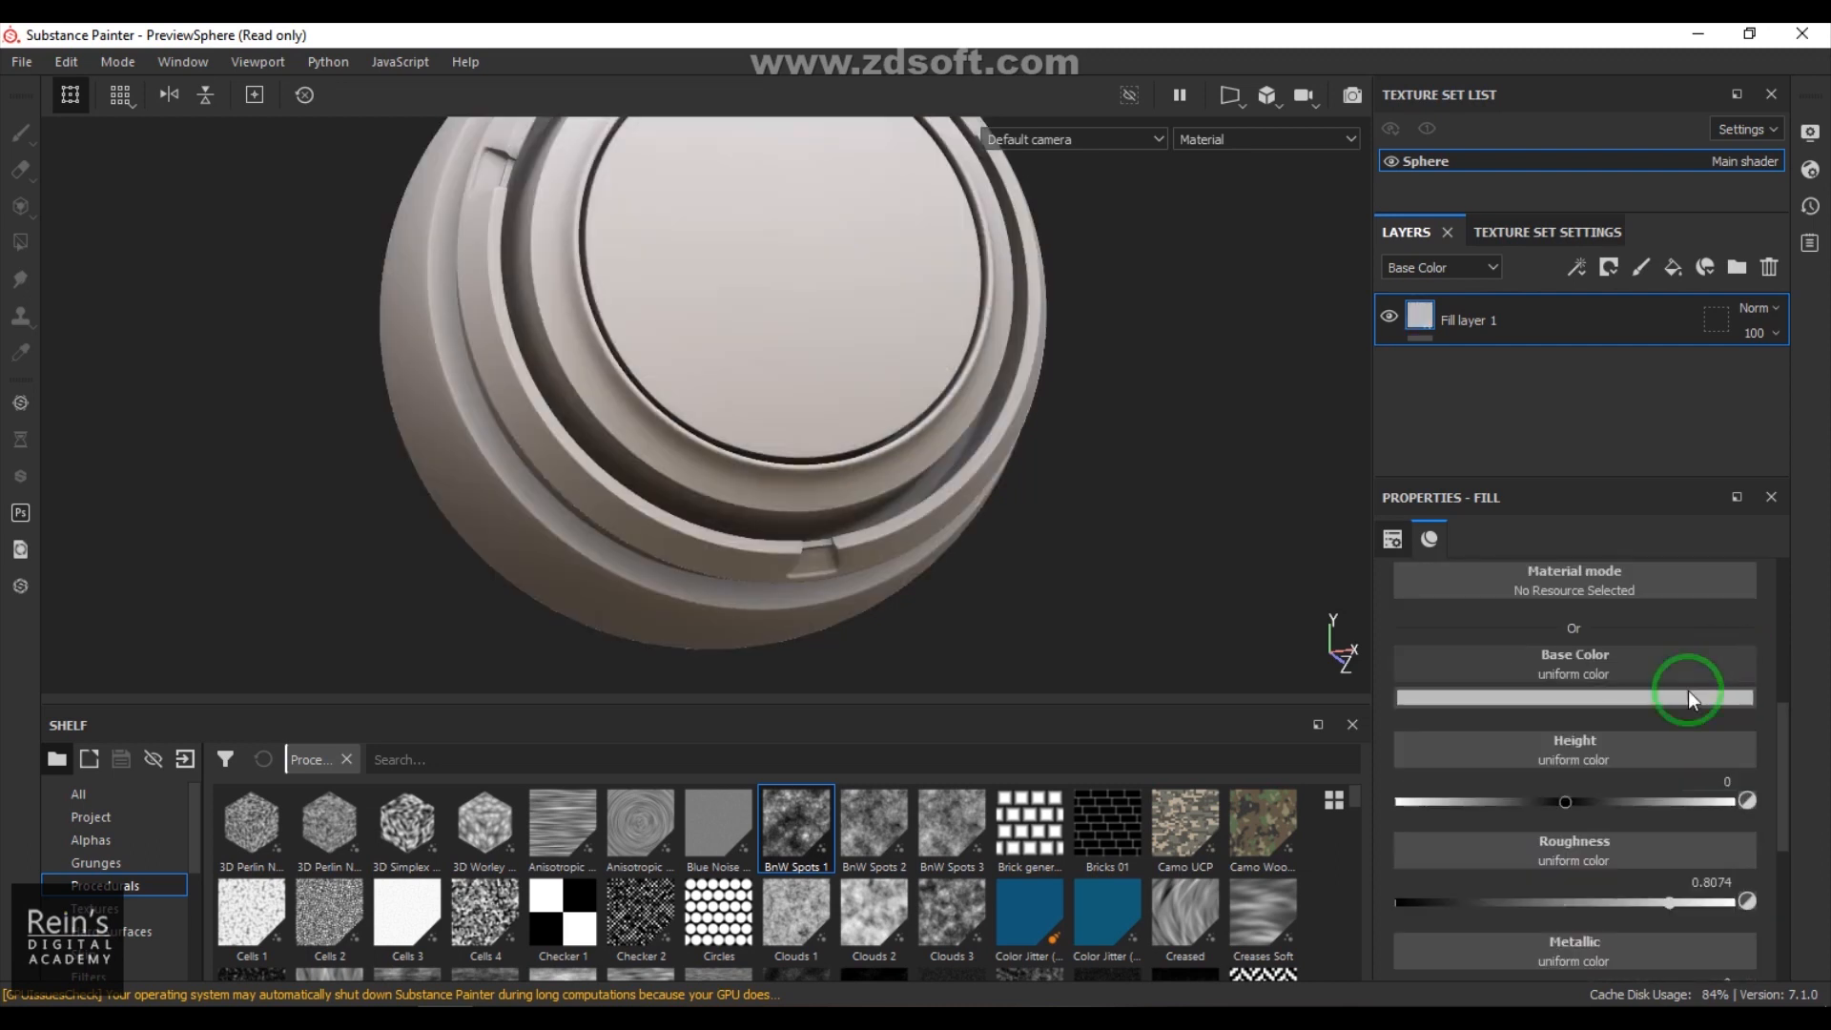
scroll(1001, 901, down, 2)
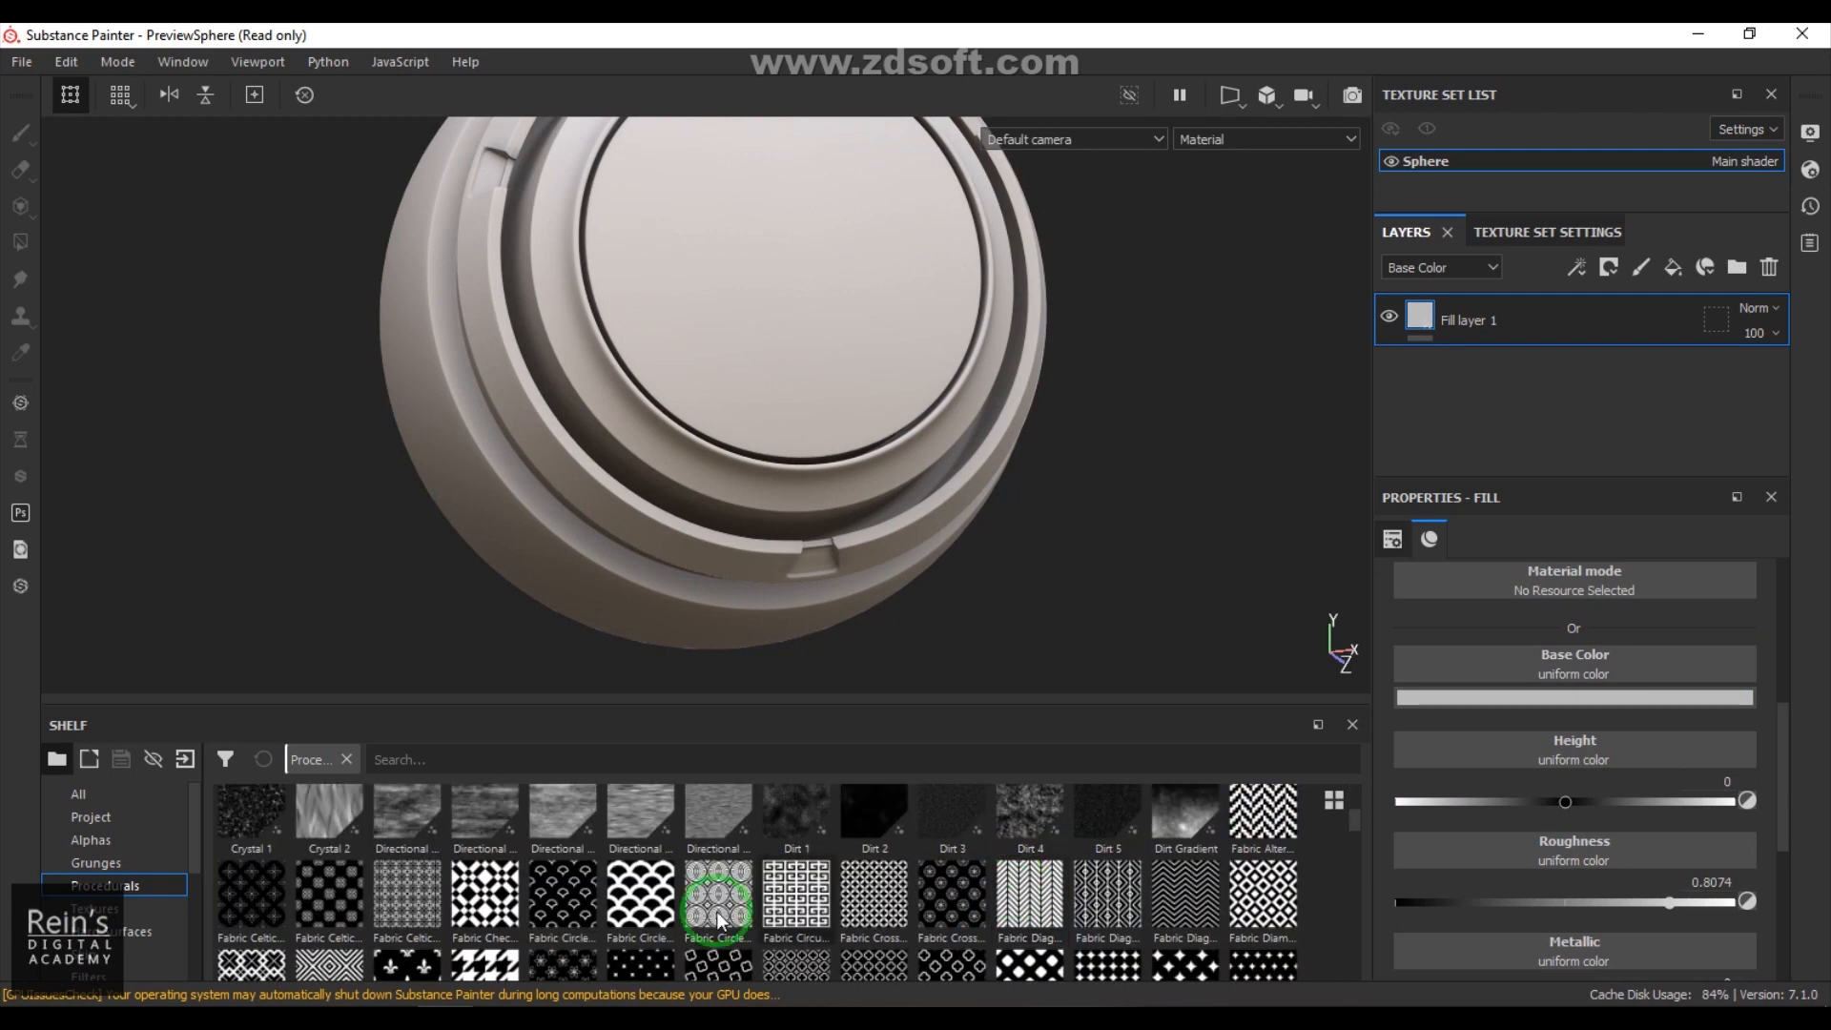
drag(640, 893, 1489, 660)
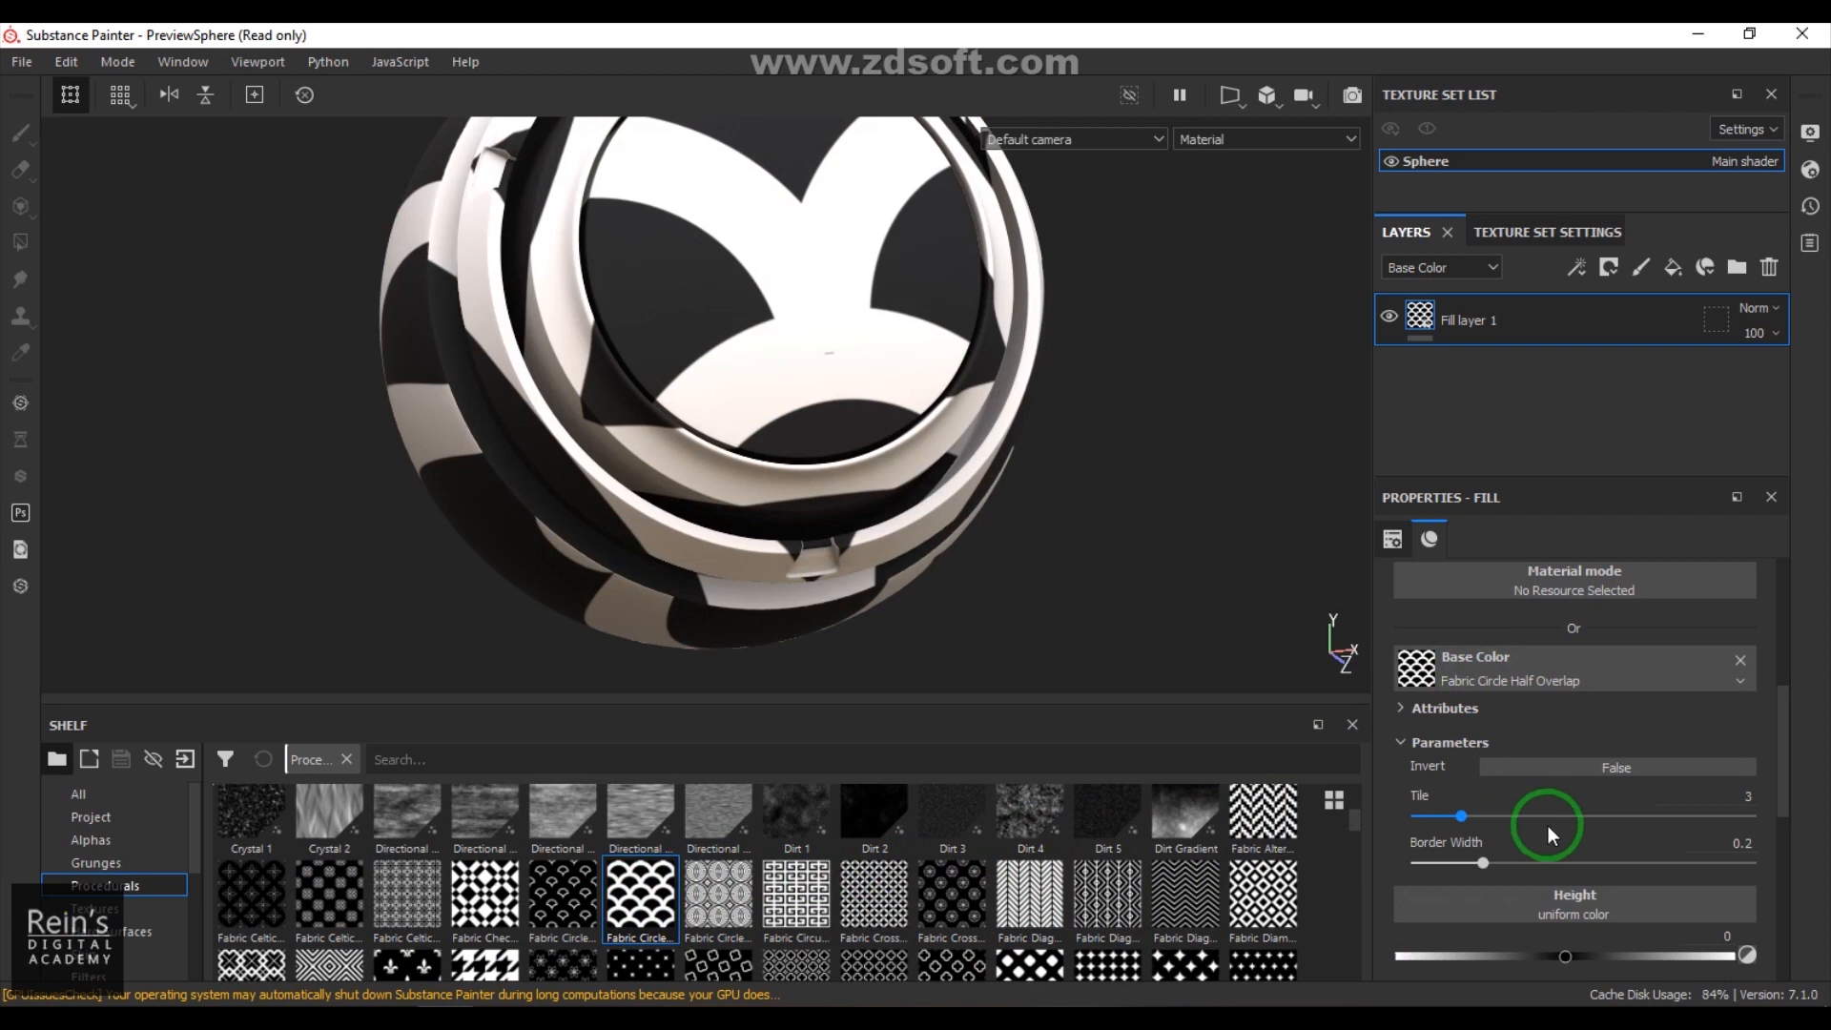
Step: Set the Fabric Circle Half Overlap pattern's tile to 10 and its border width to 0.08
drag(1452, 820, 1599, 822)
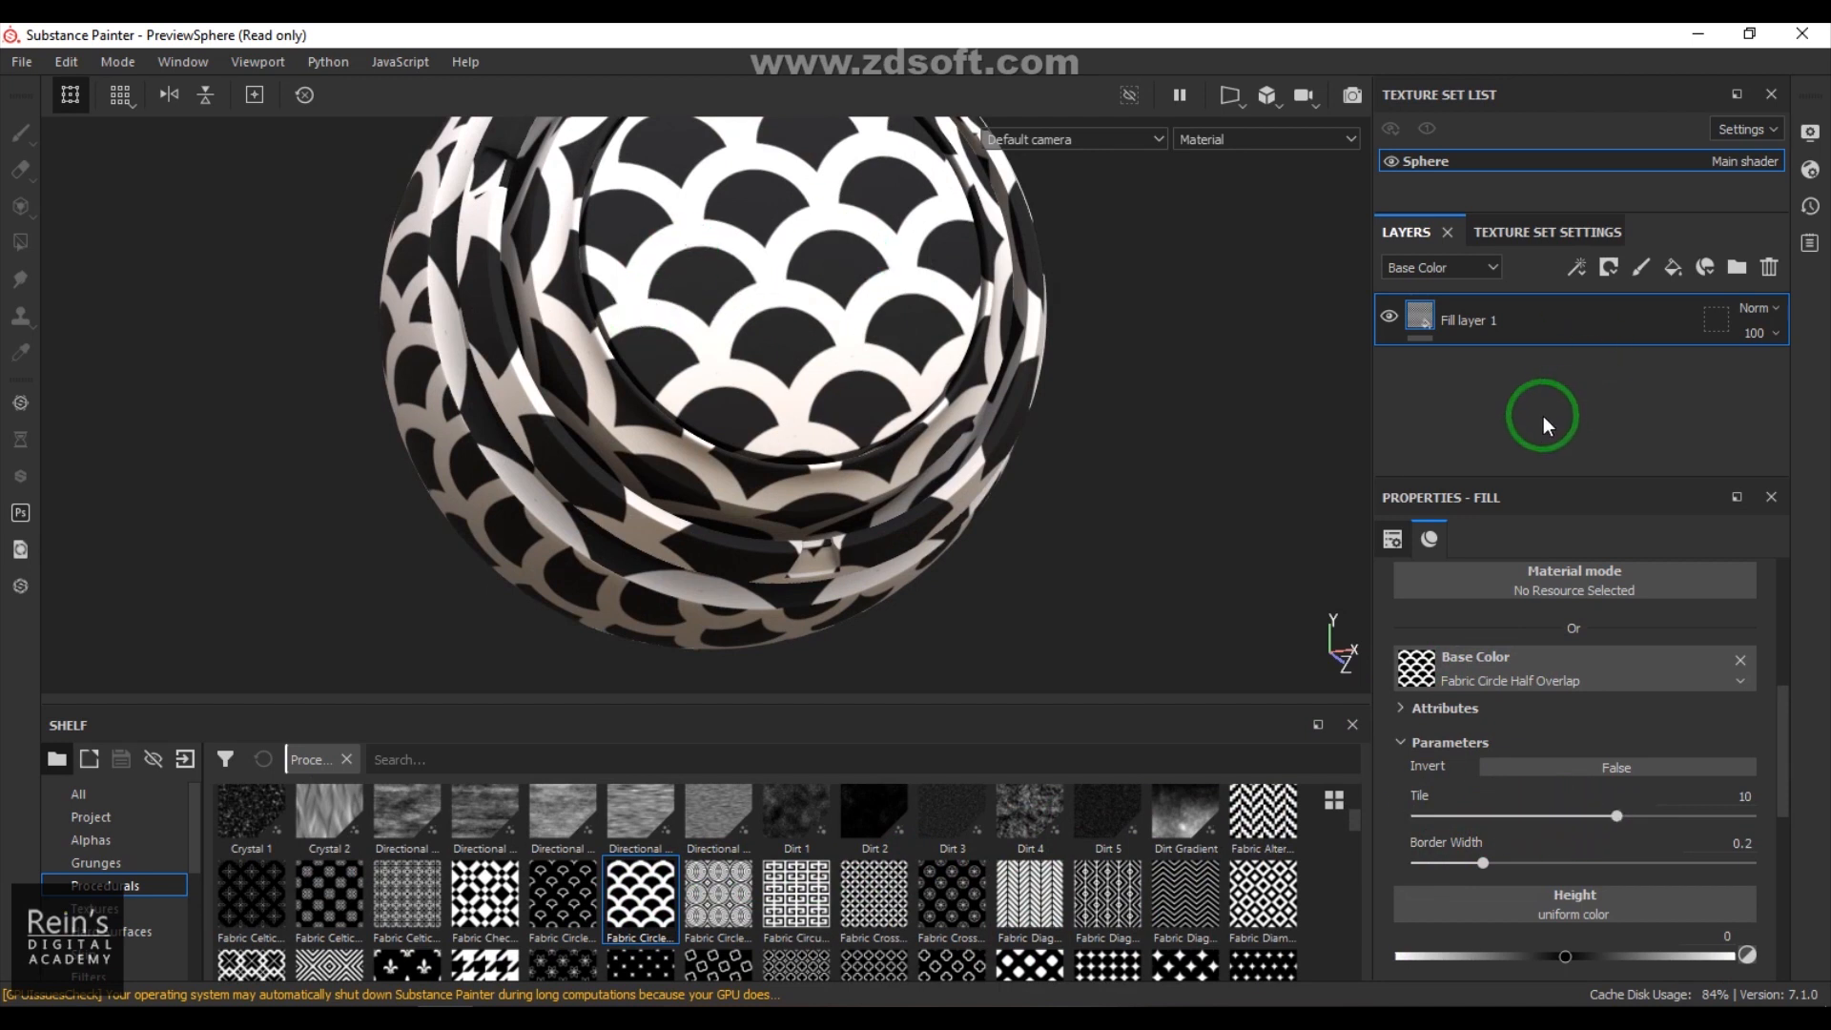
drag(1482, 862, 1434, 873)
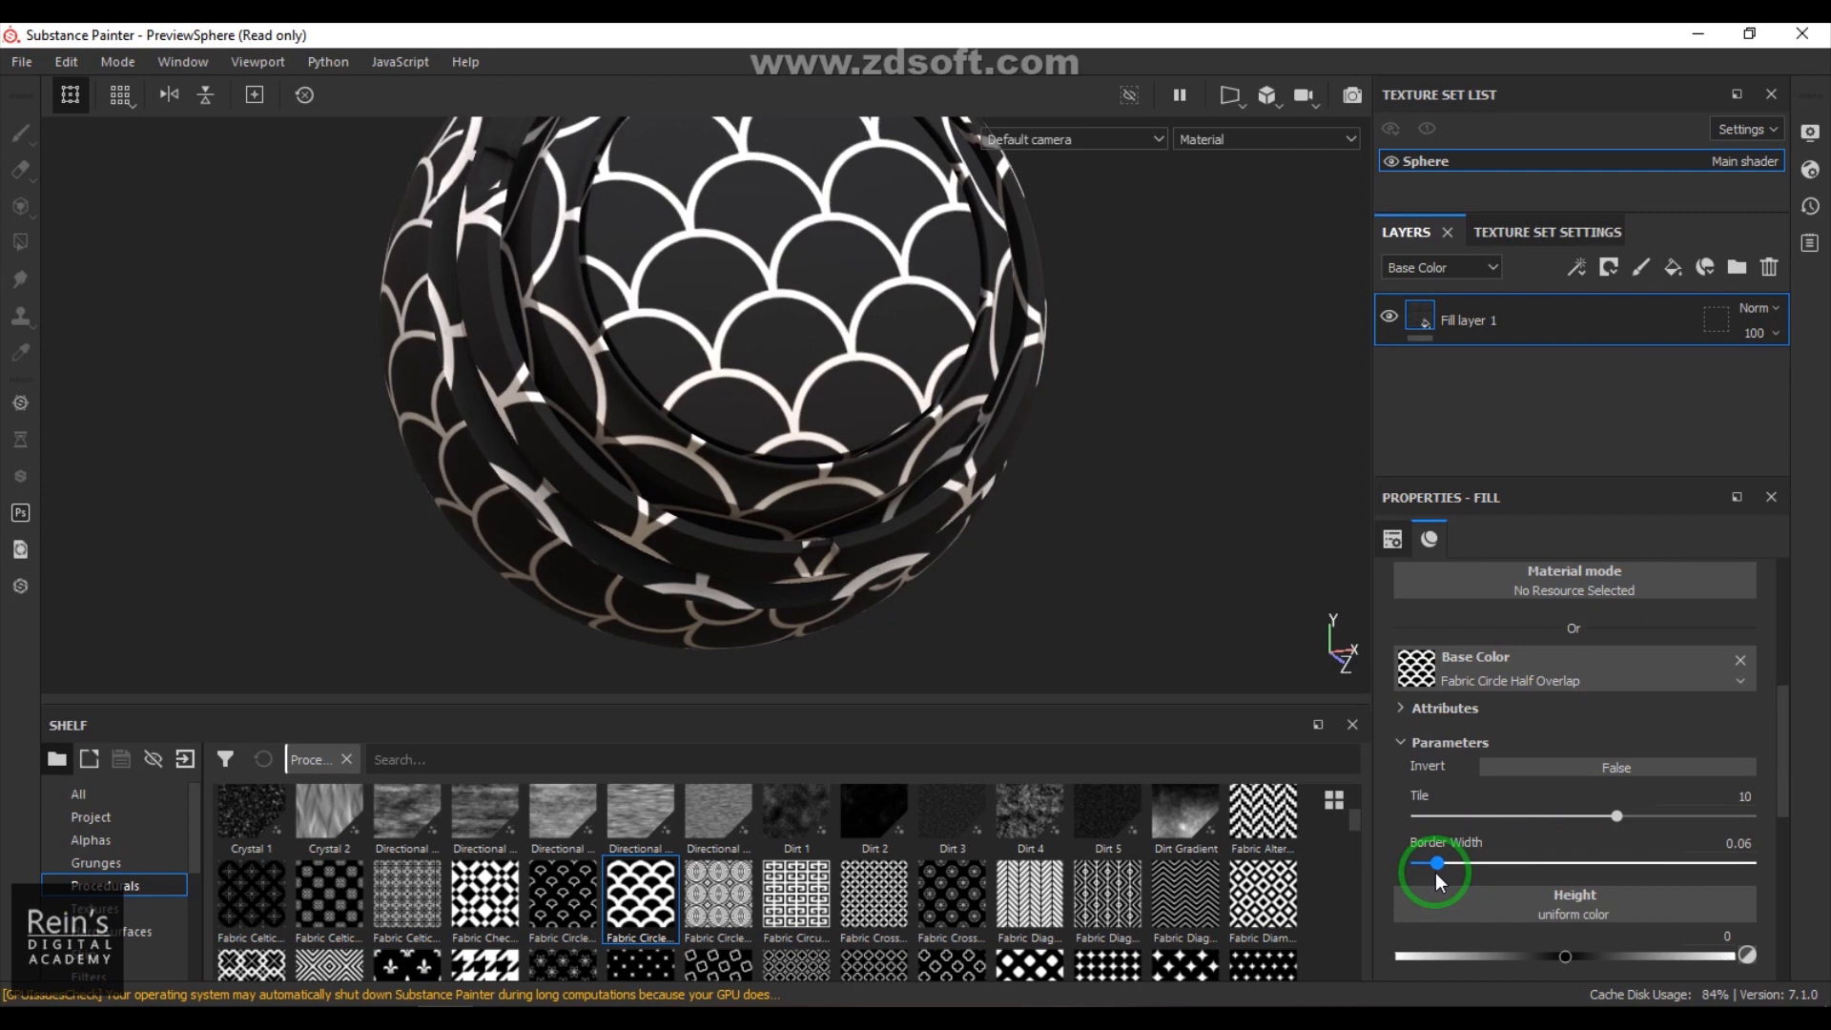
mouse_move(1434, 873)
mouse_down()
mouse_move(1462, 873)
mouse_move(1443, 871)
mouse_up()
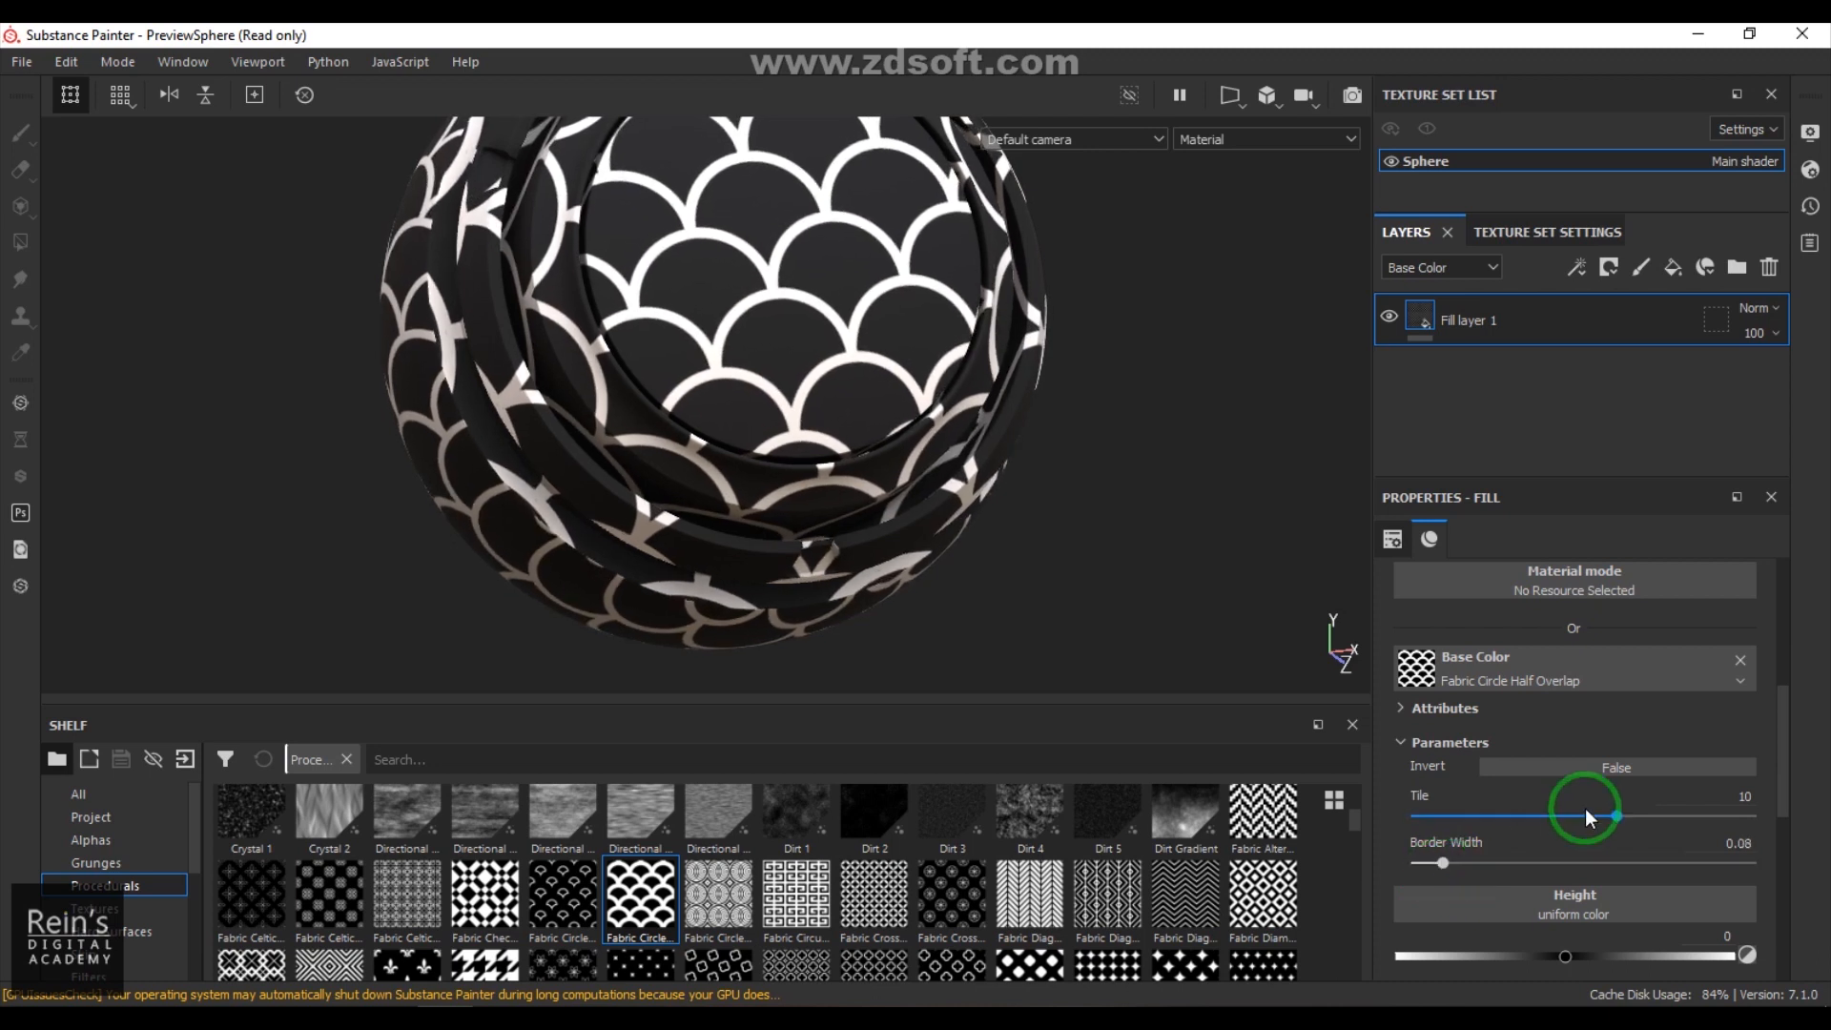
Step: Browse the shelf's other procedurals and remove the Fabric Circle Half Overlap texture from the fill layer's base color
scroll(1584, 808, down, 1)
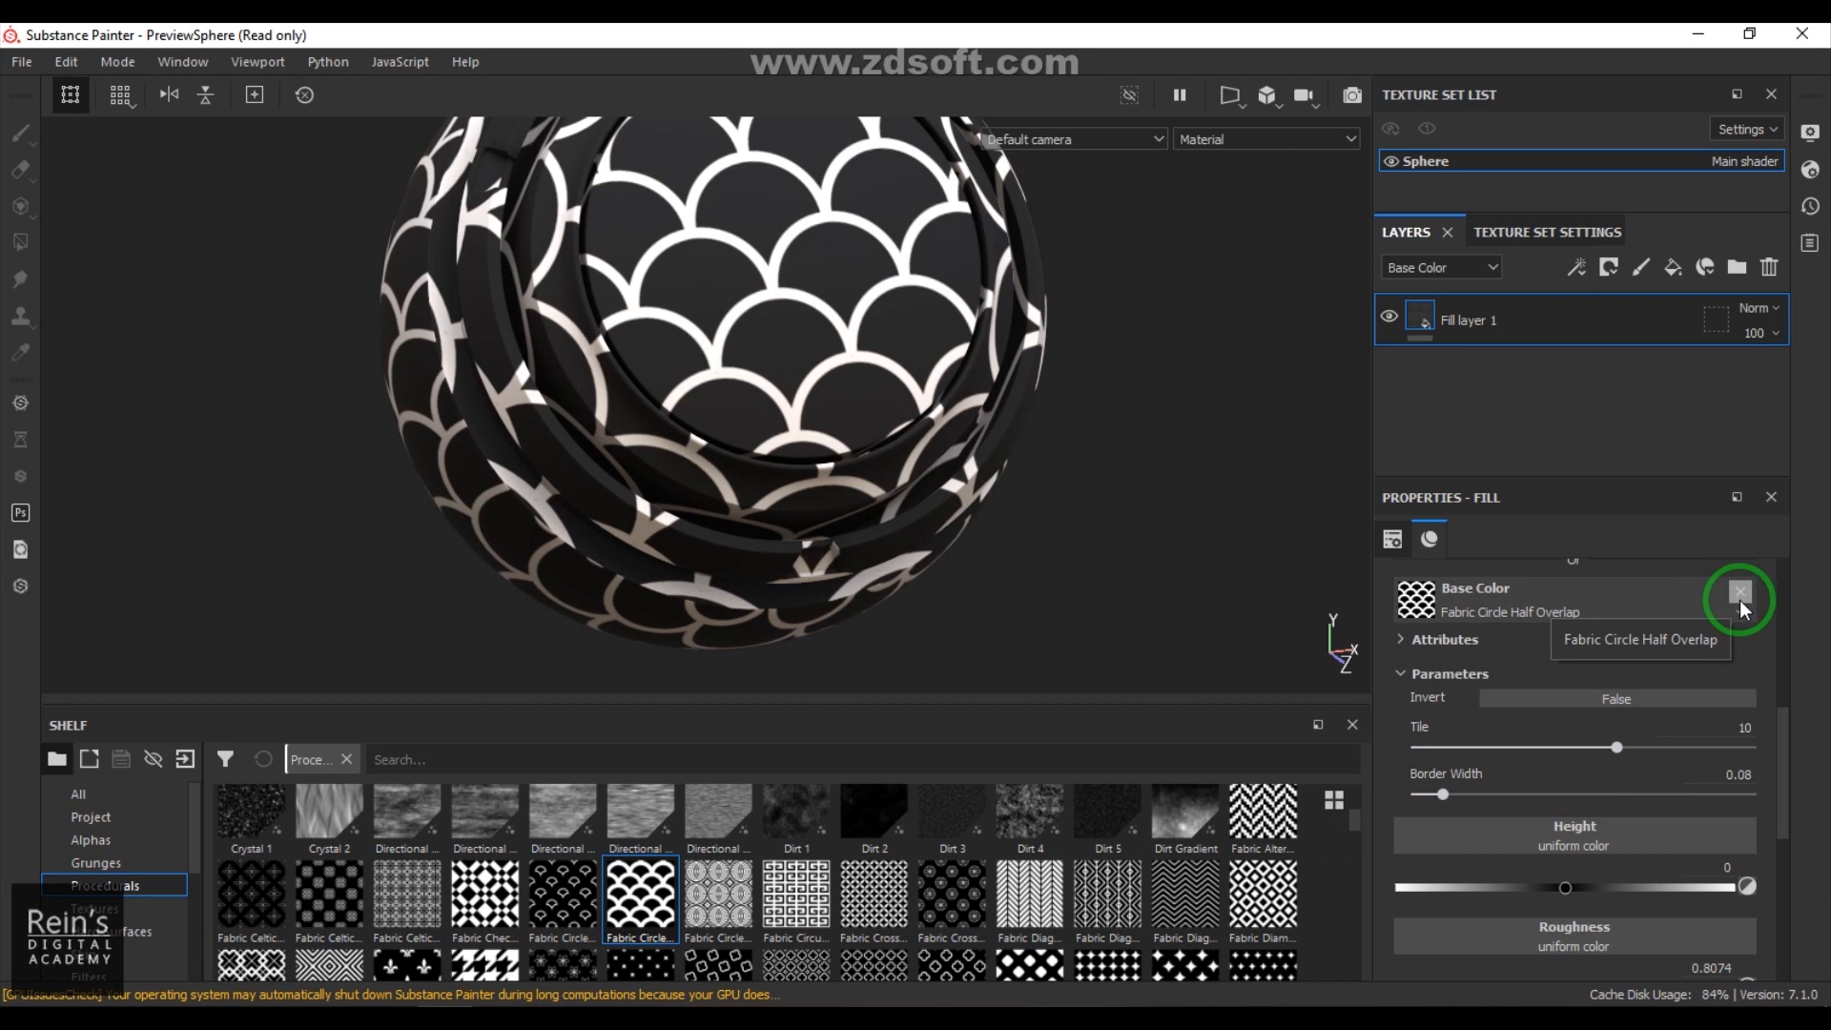
scroll(1083, 925, down, 3)
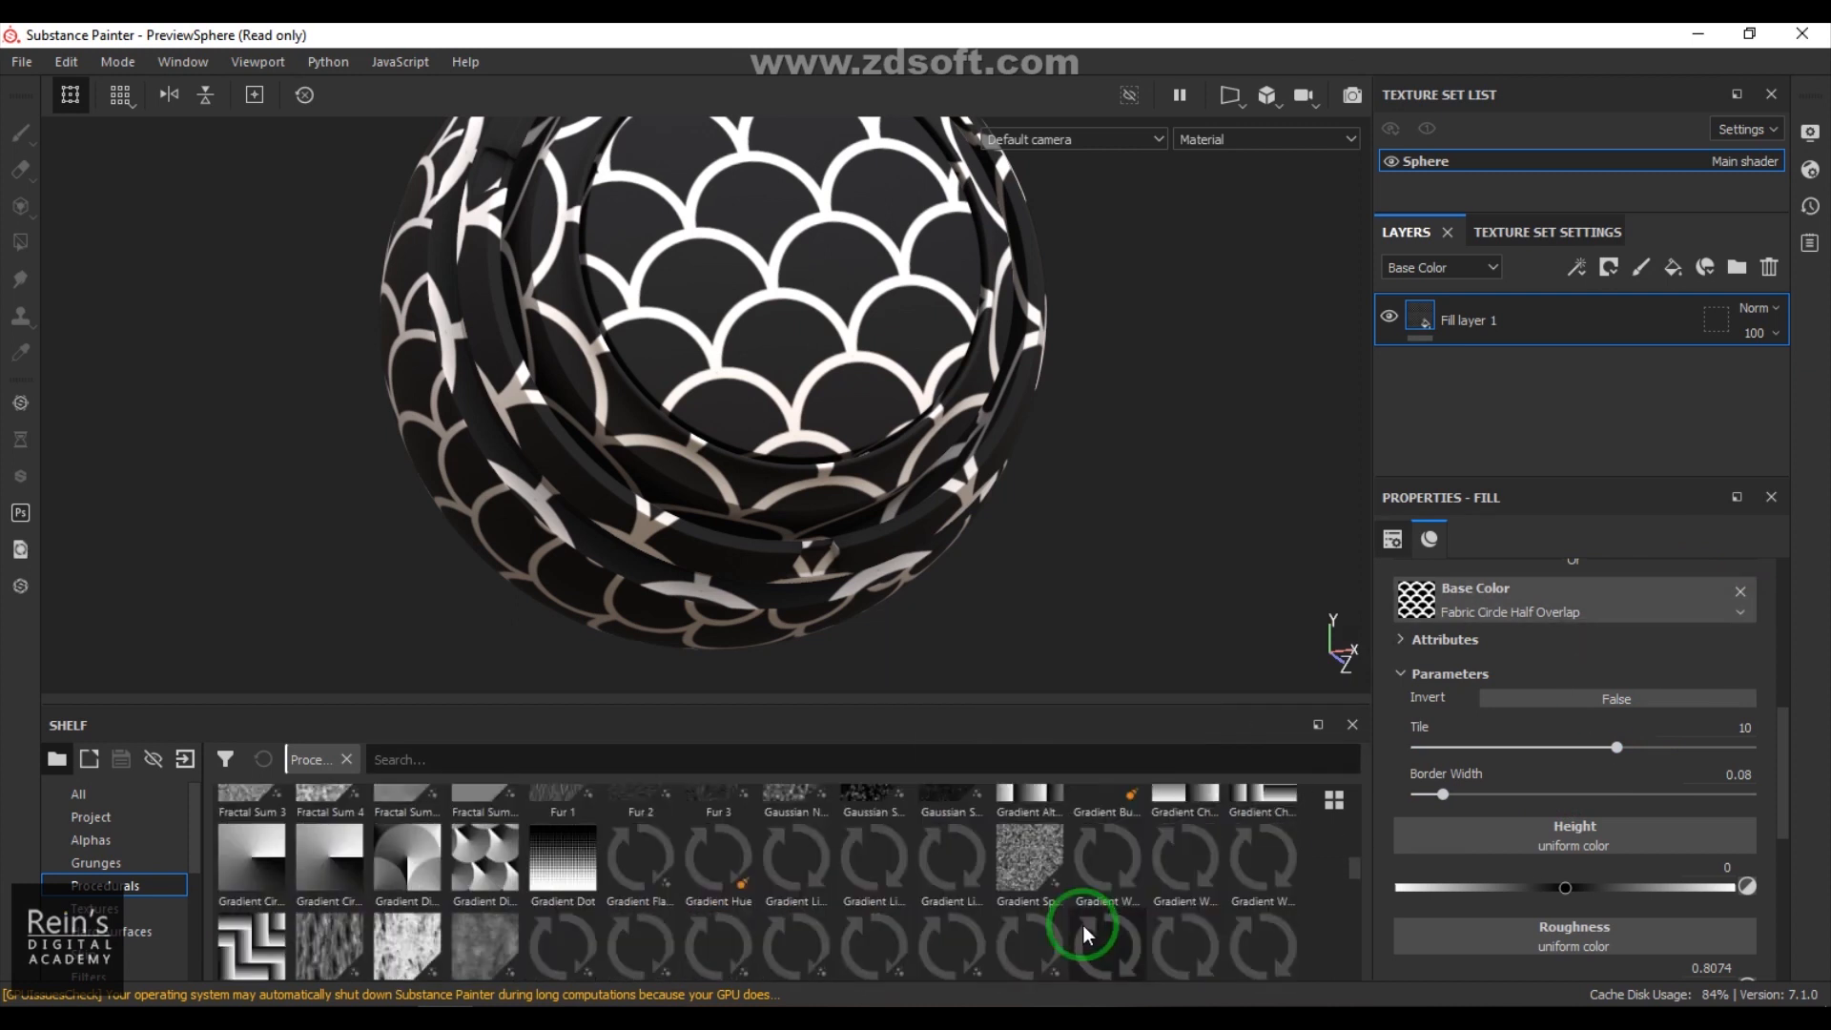
scroll(1084, 924, down, 3)
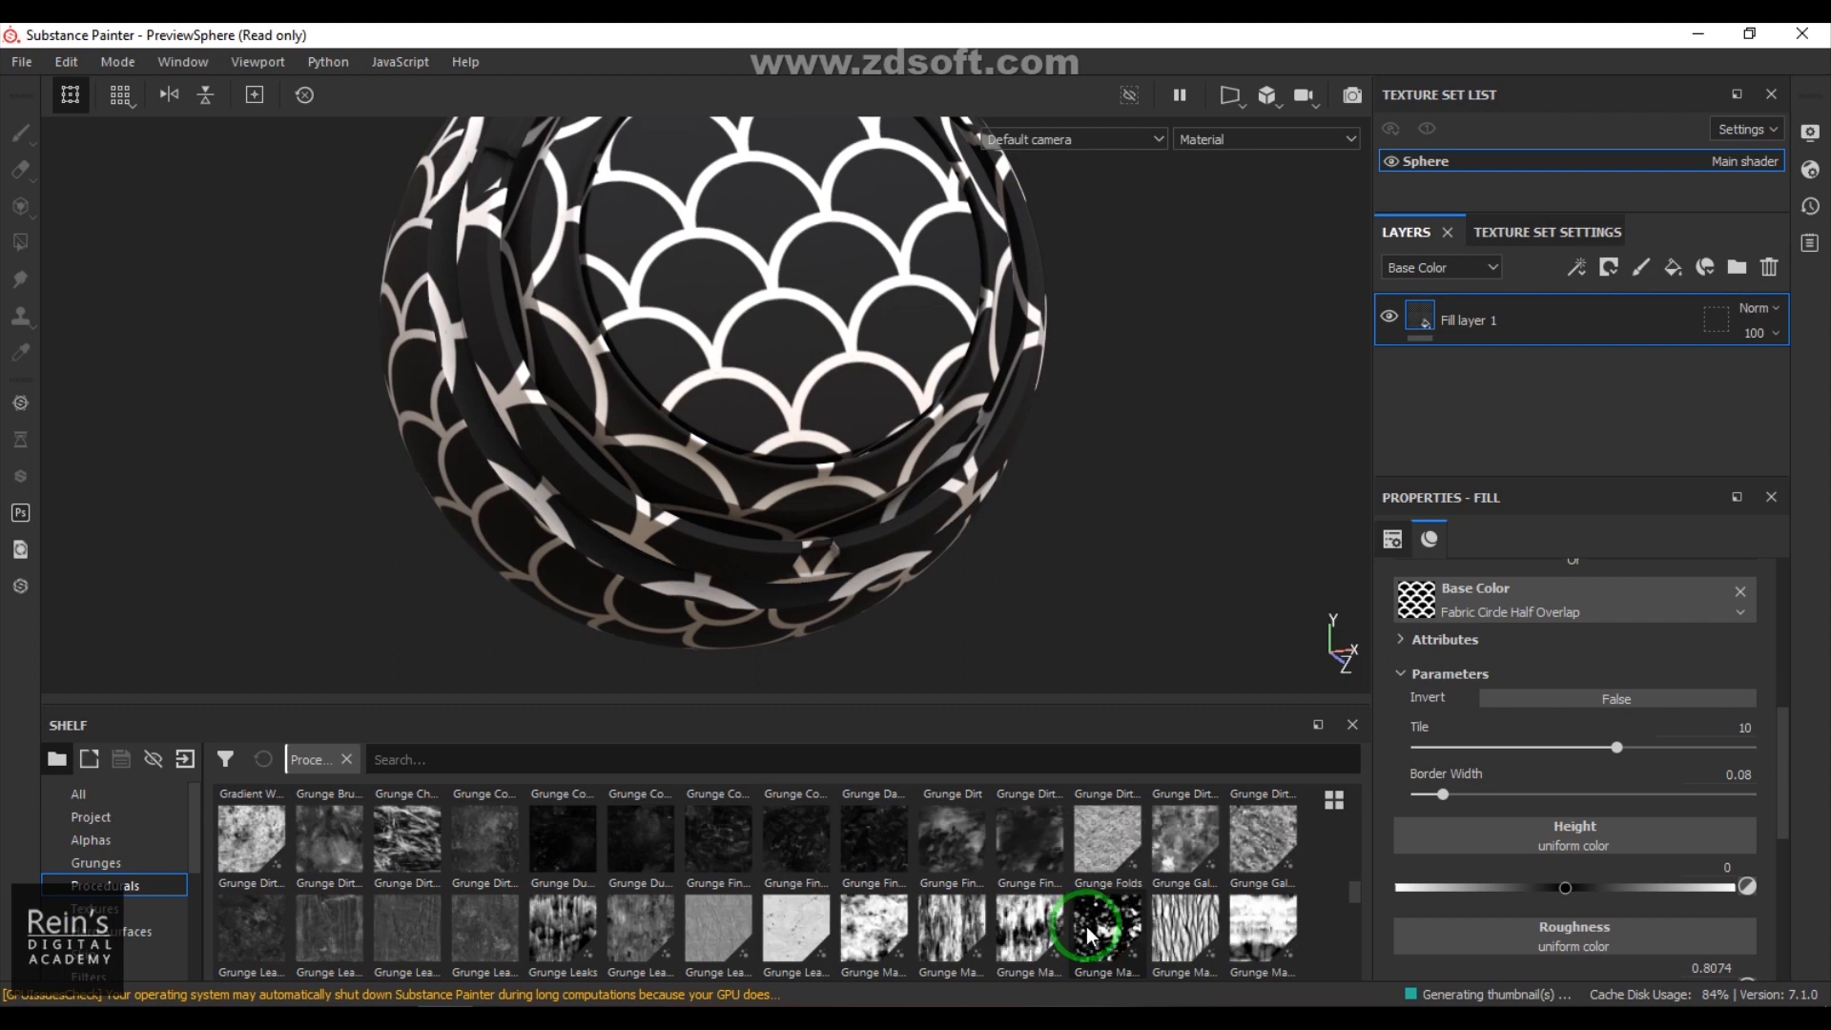
scroll(1085, 925, up, 8)
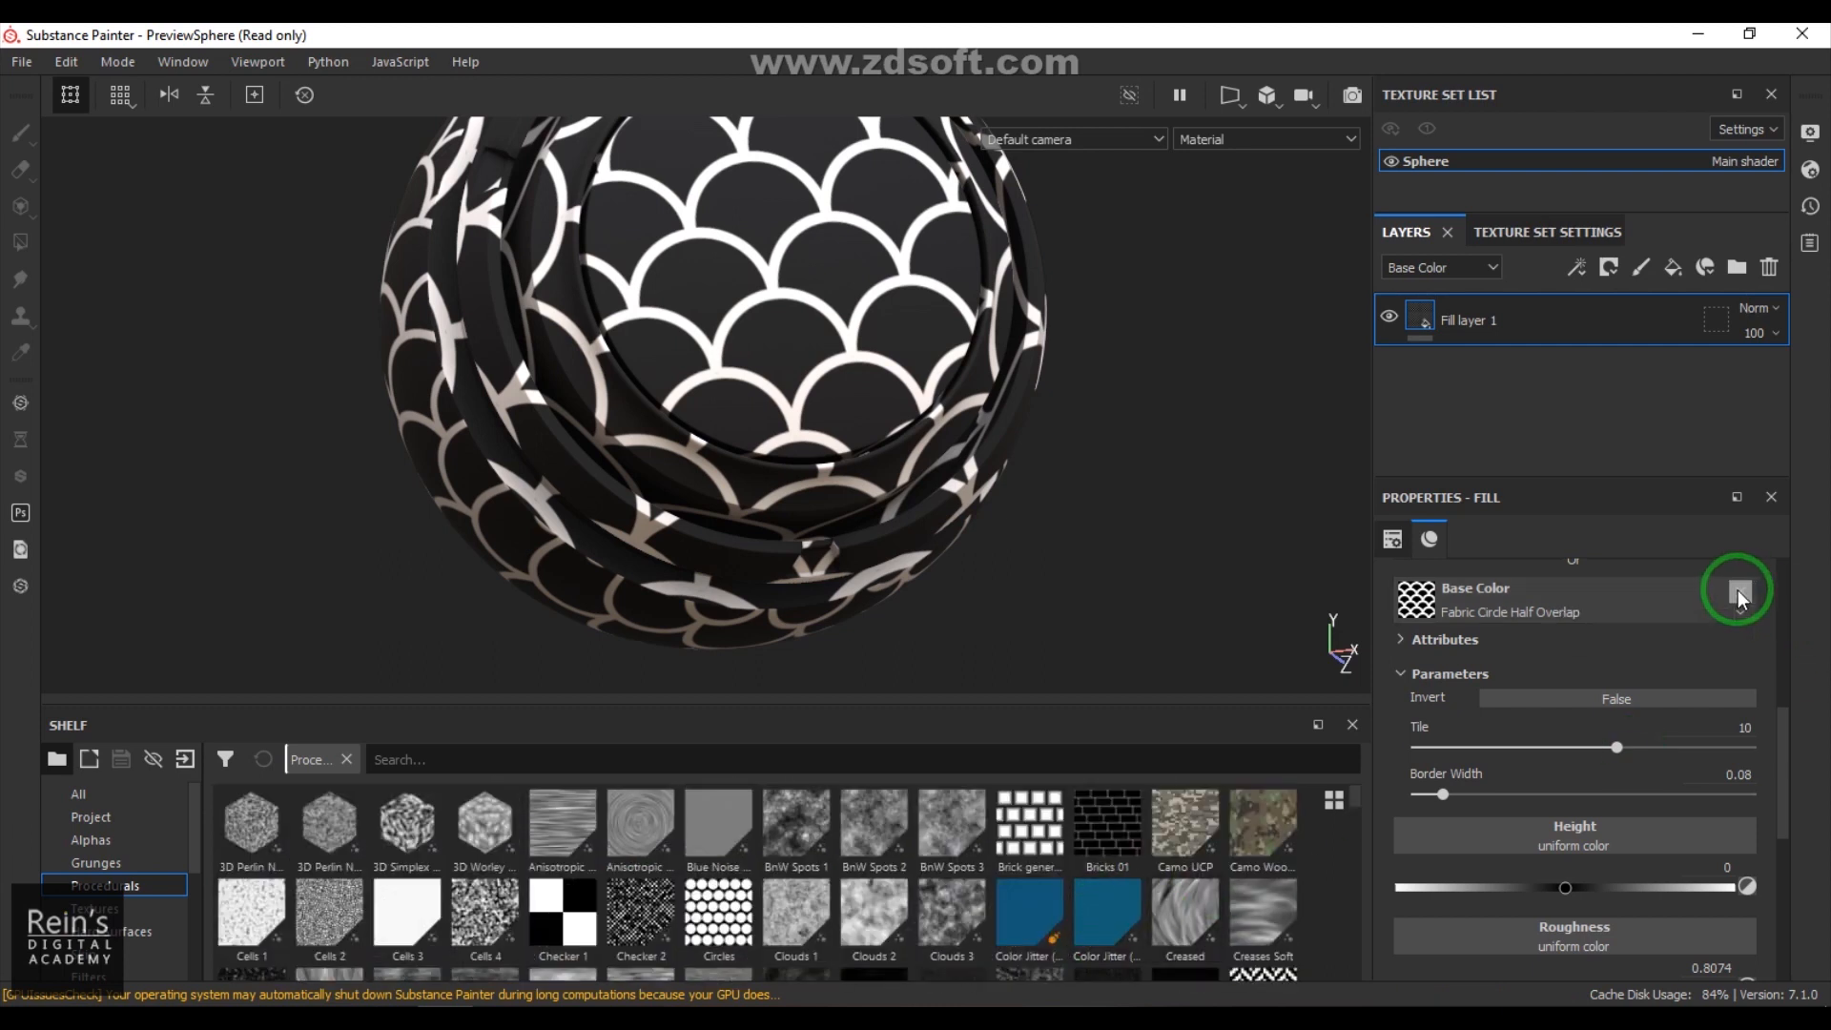
click(1737, 589)
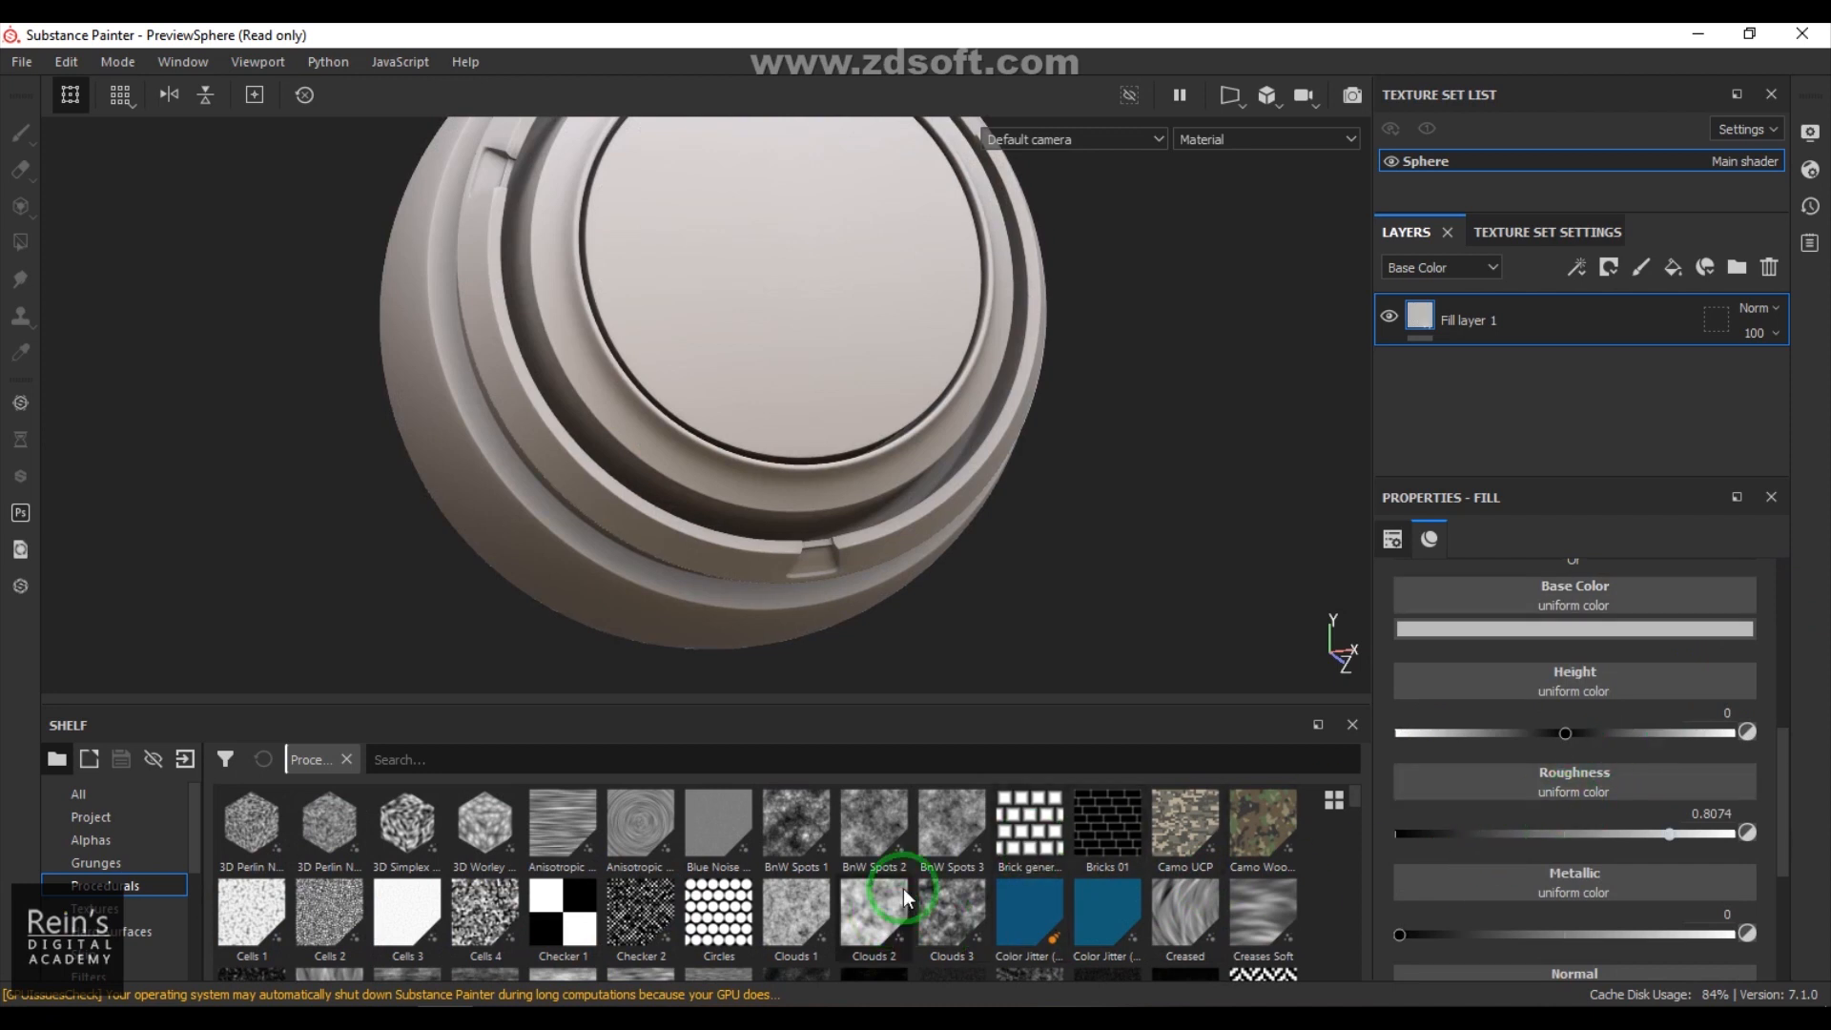
Step: Show the shelf's textures and bring in Substance Painter logo.jpeg from the Substance Painter Series folder in File Explorer for import
click(129, 904)
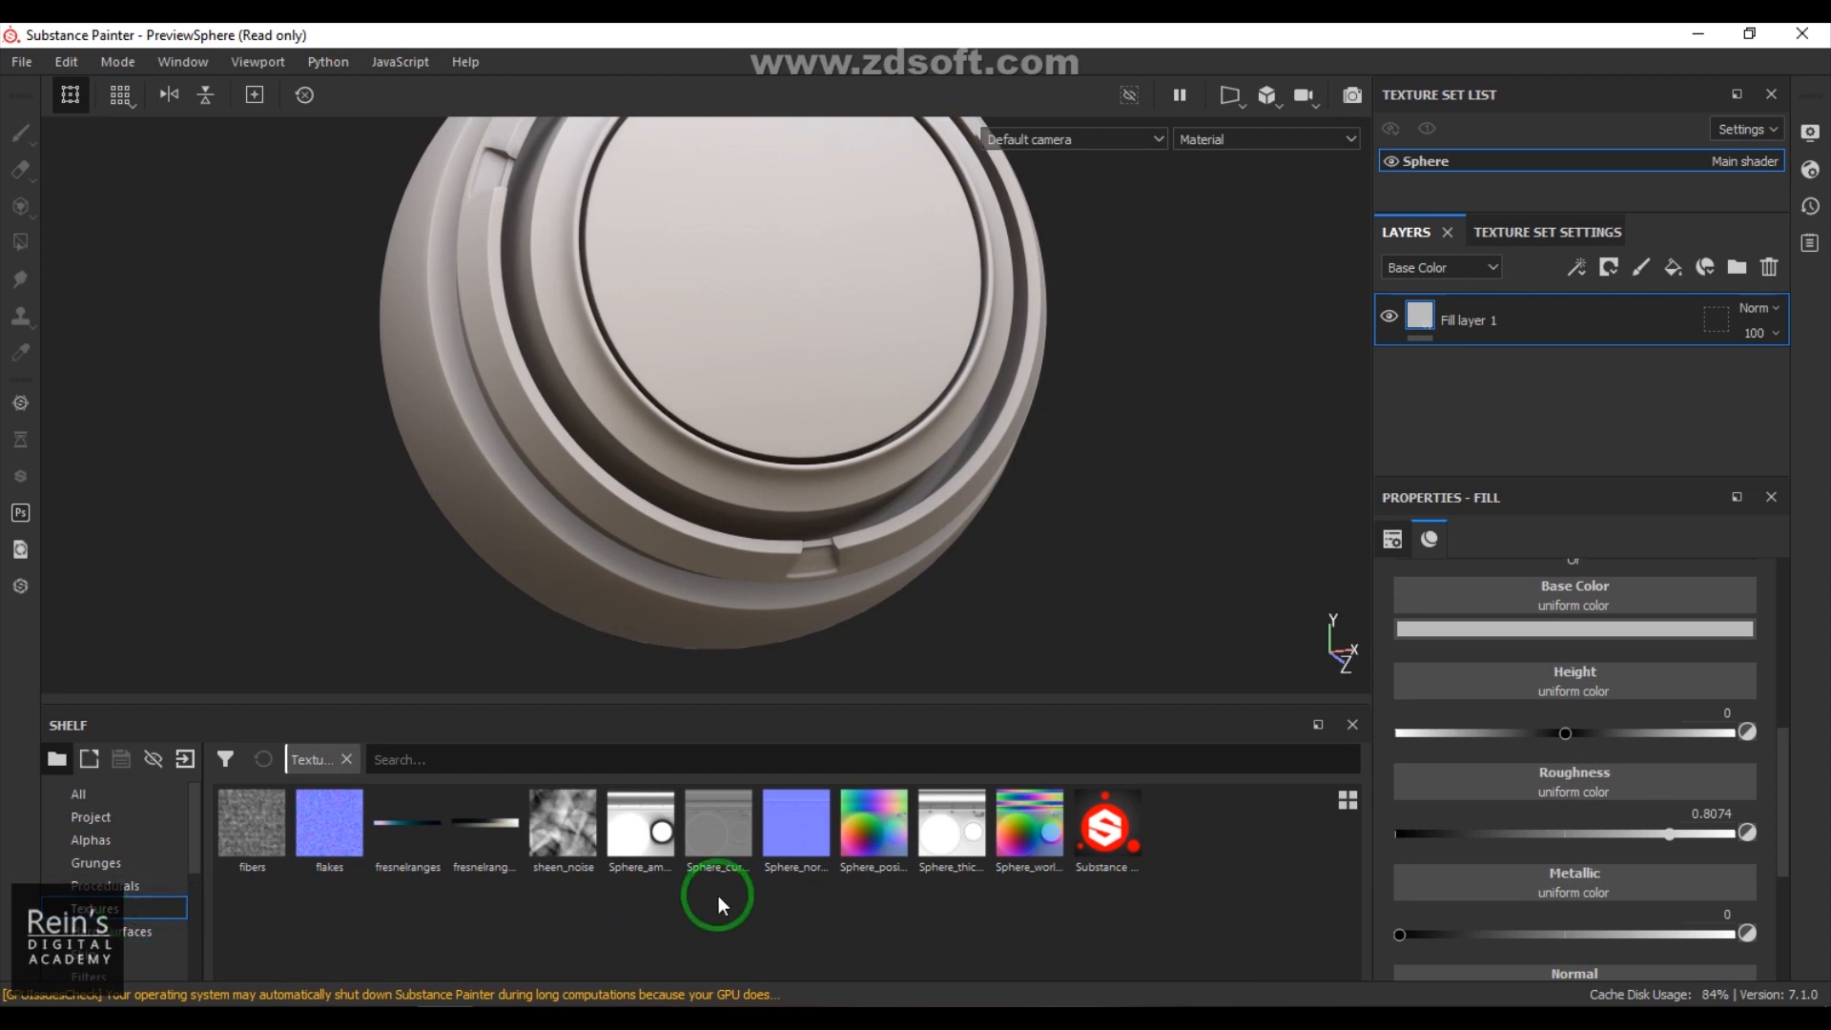
click(166, 1026)
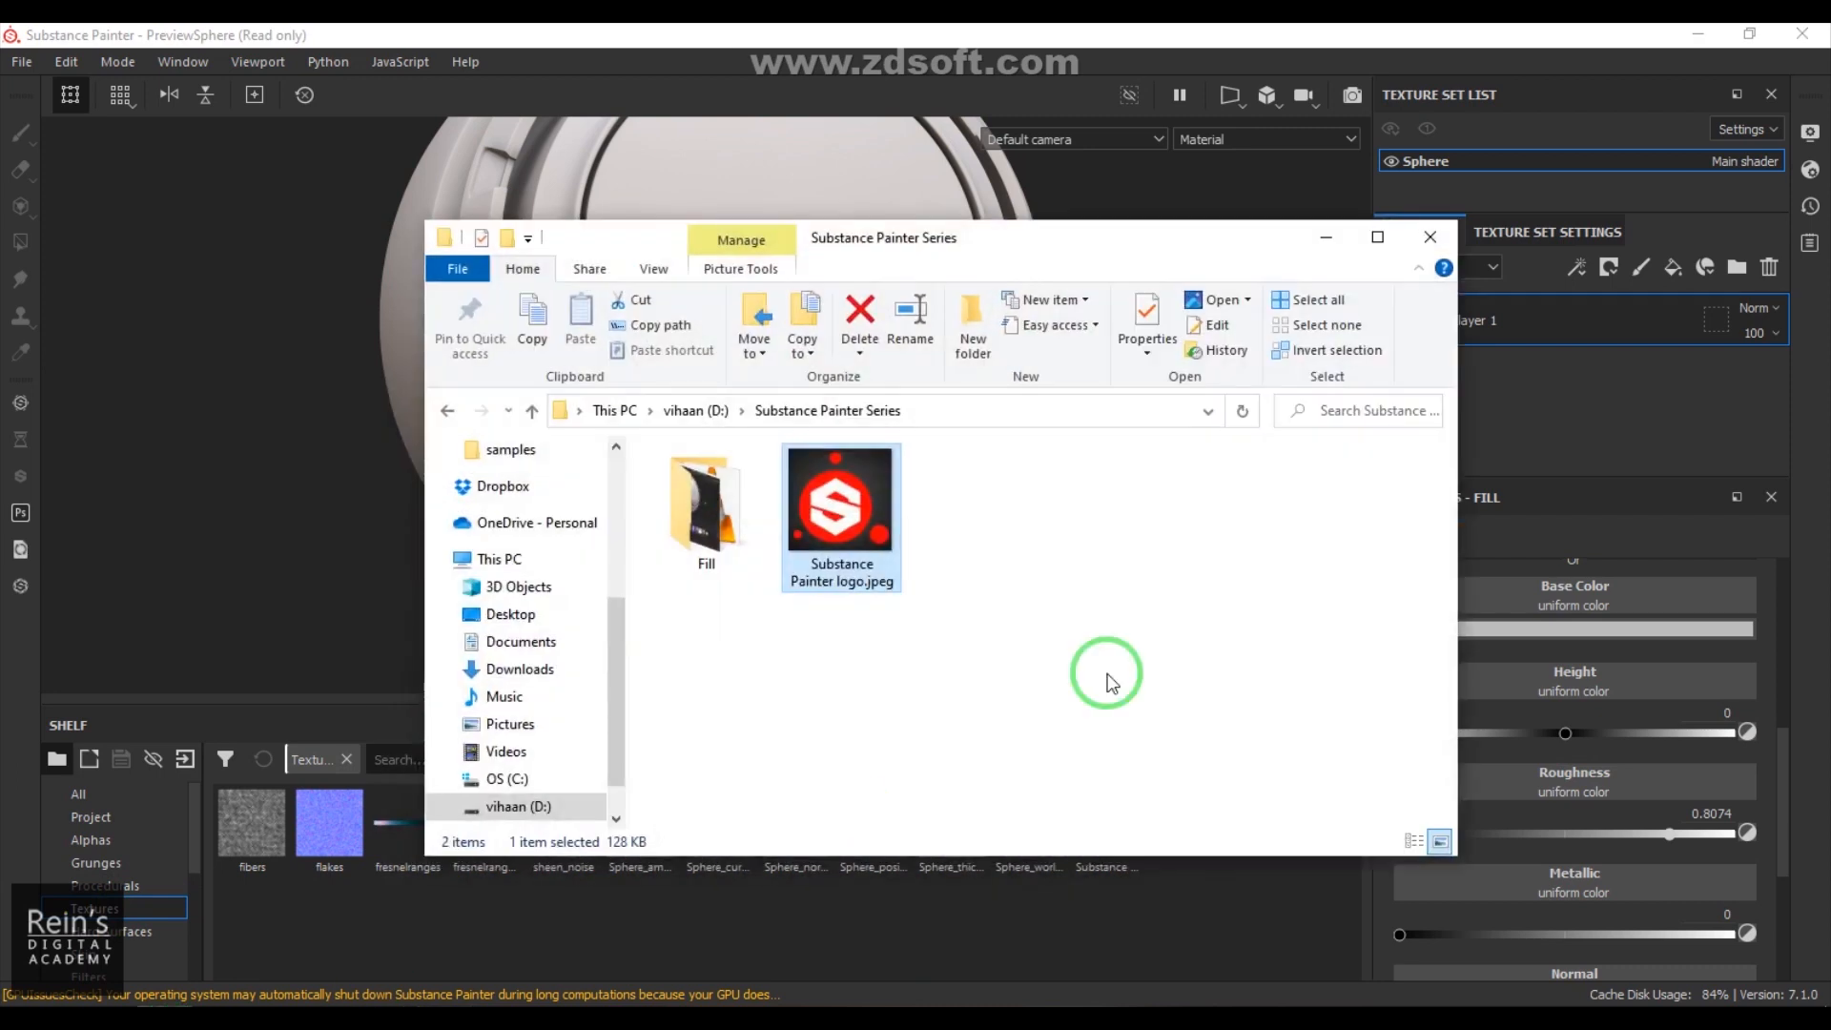
drag(1054, 253, 1505, 126)
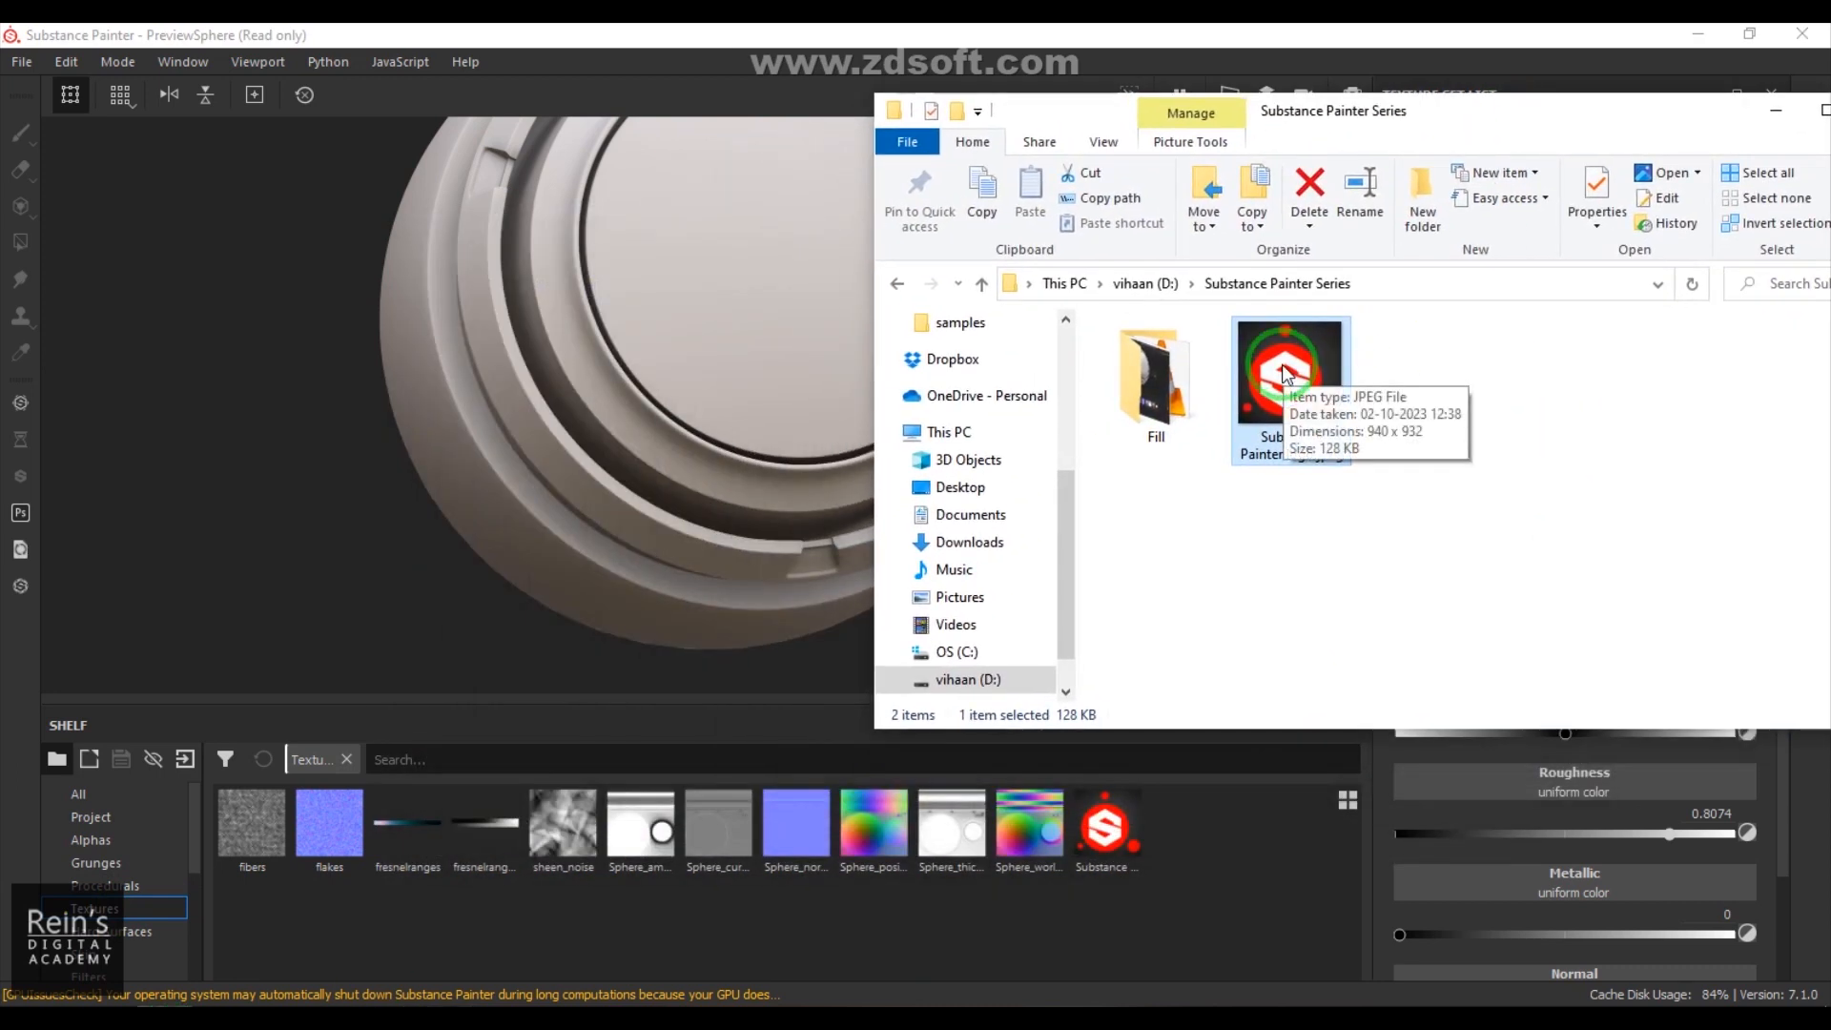
mouse_move(1282, 364)
mouse_down()
mouse_move(1319, 724)
mouse_move(1156, 904)
mouse_move(1188, 902)
mouse_up()
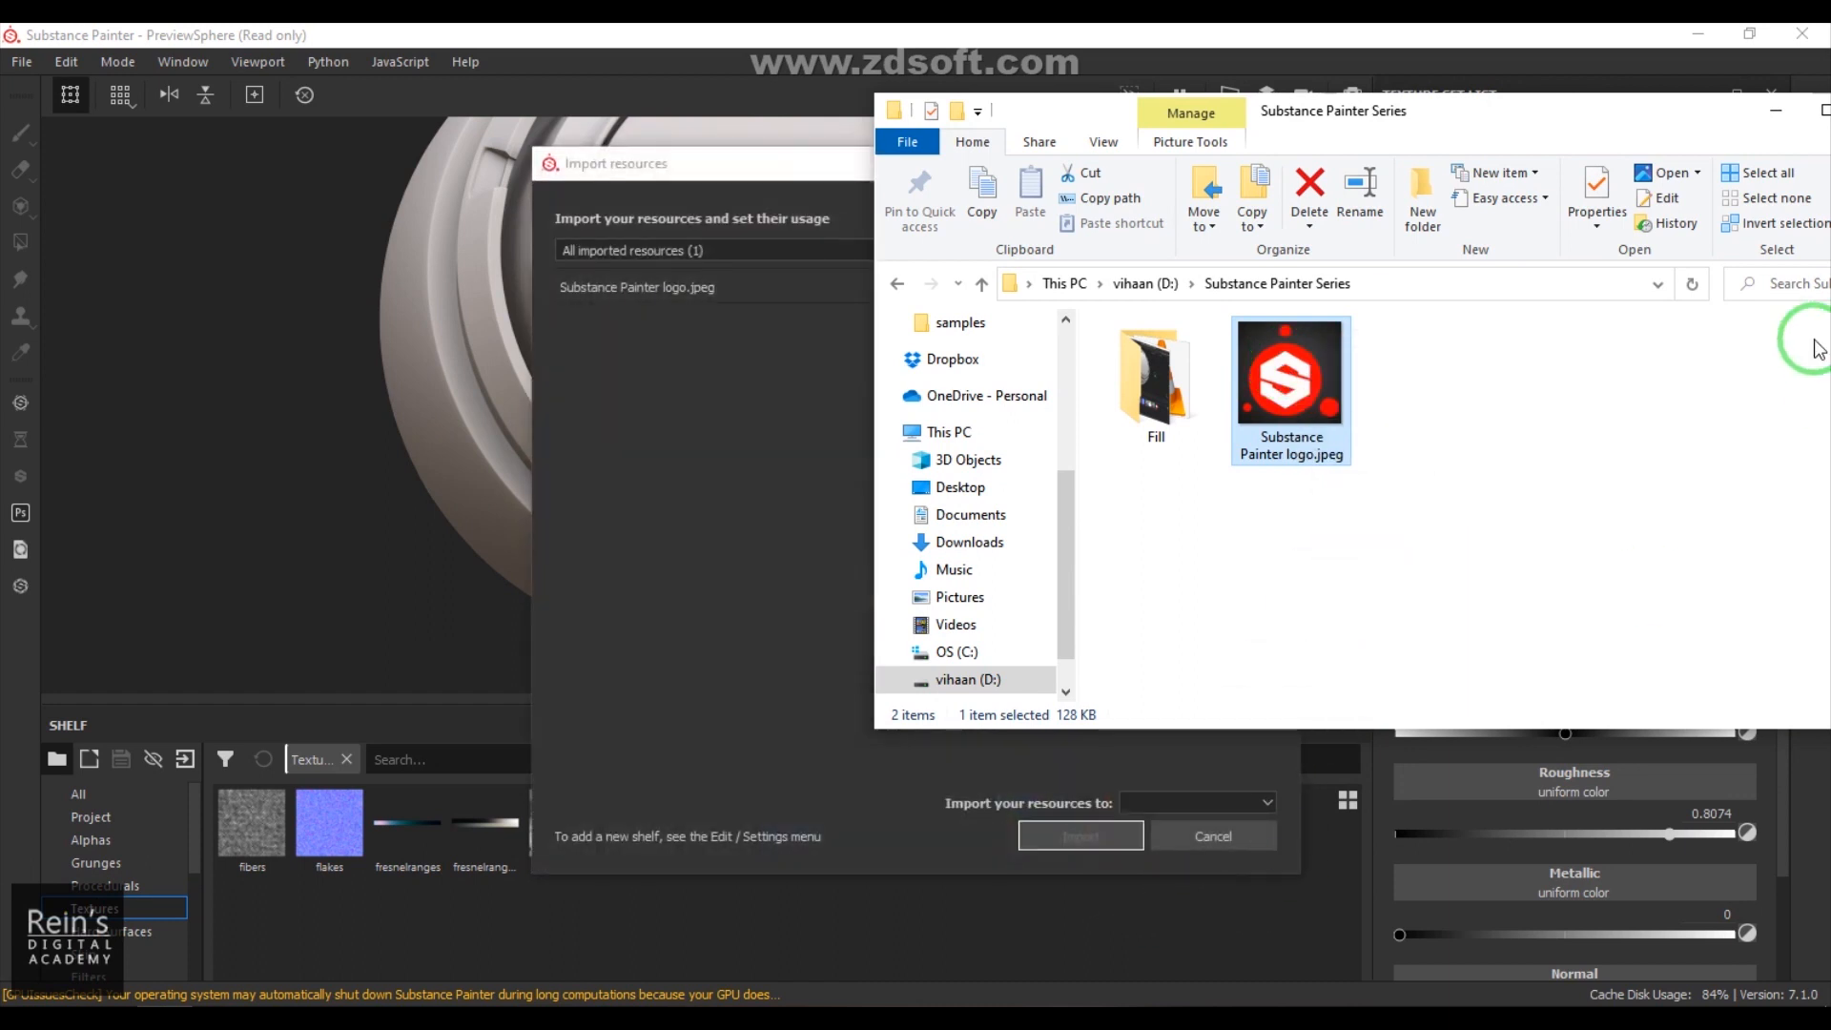
click(1775, 110)
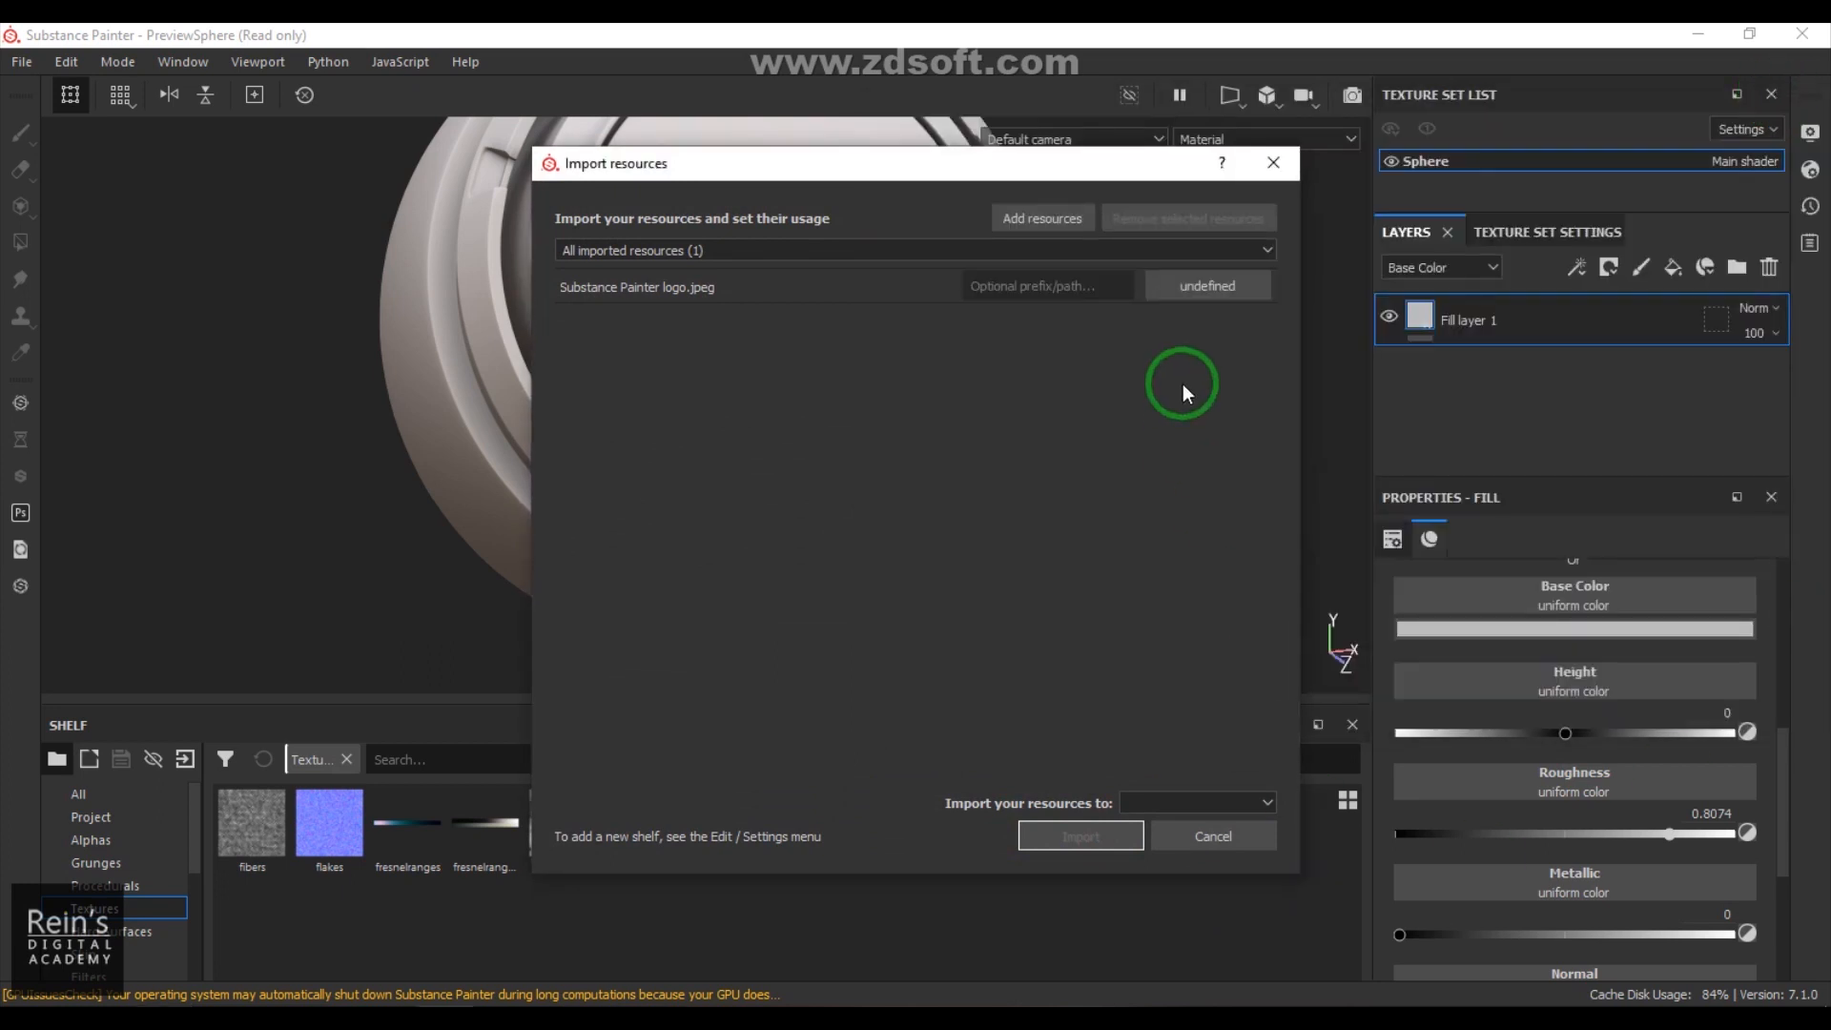
Step: Try the environment usage for Substance Painter logo.jpeg and set its import usage to texture
click(1217, 288)
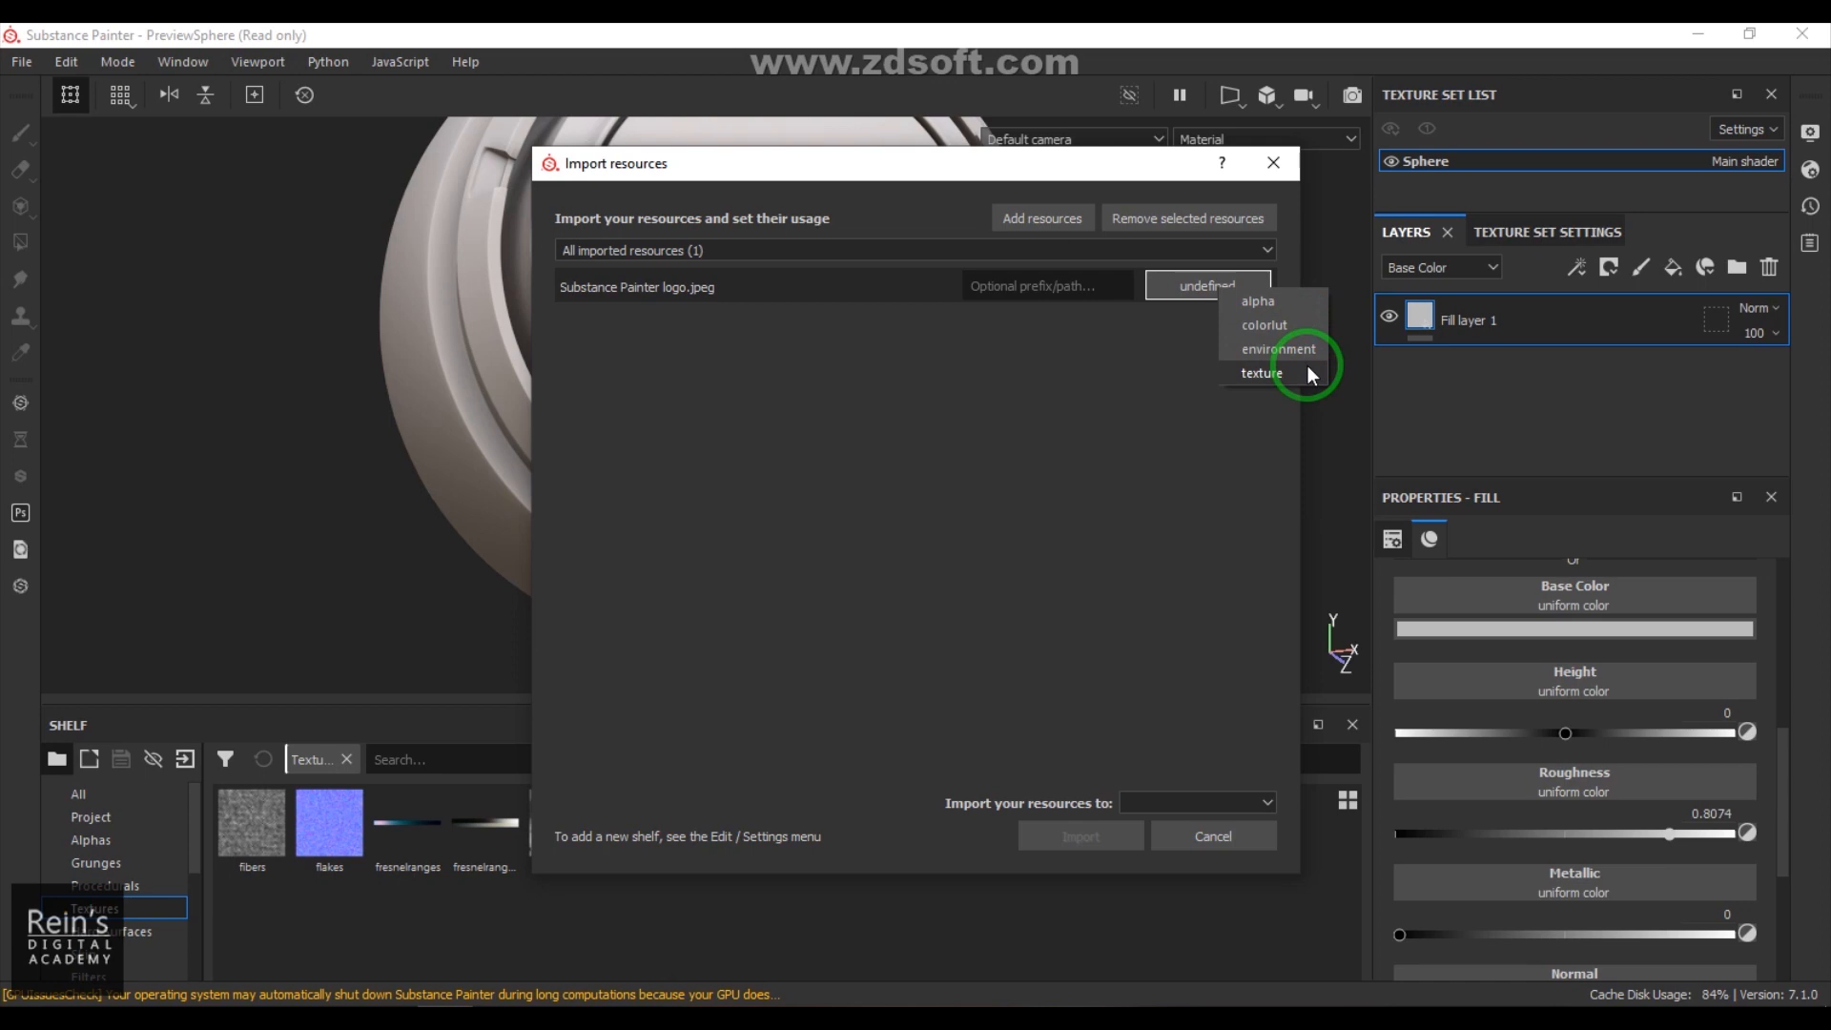
click(1307, 367)
click(1194, 284)
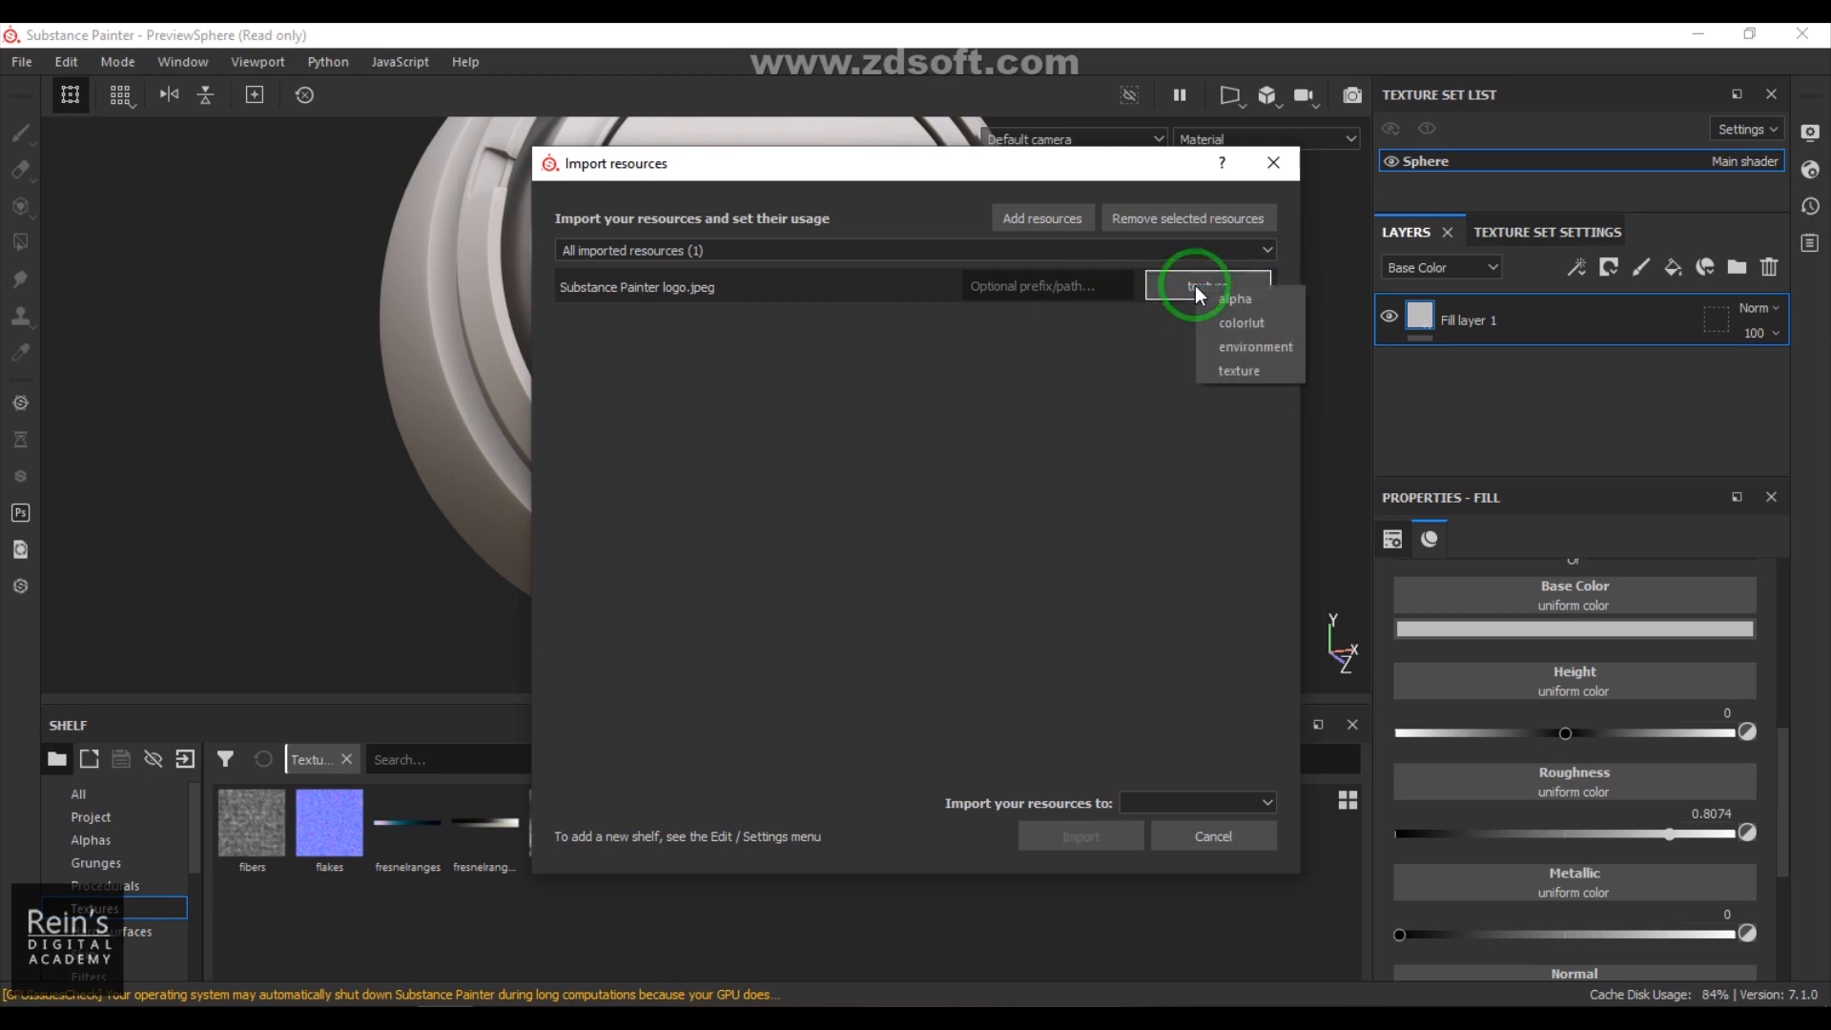
click(1245, 347)
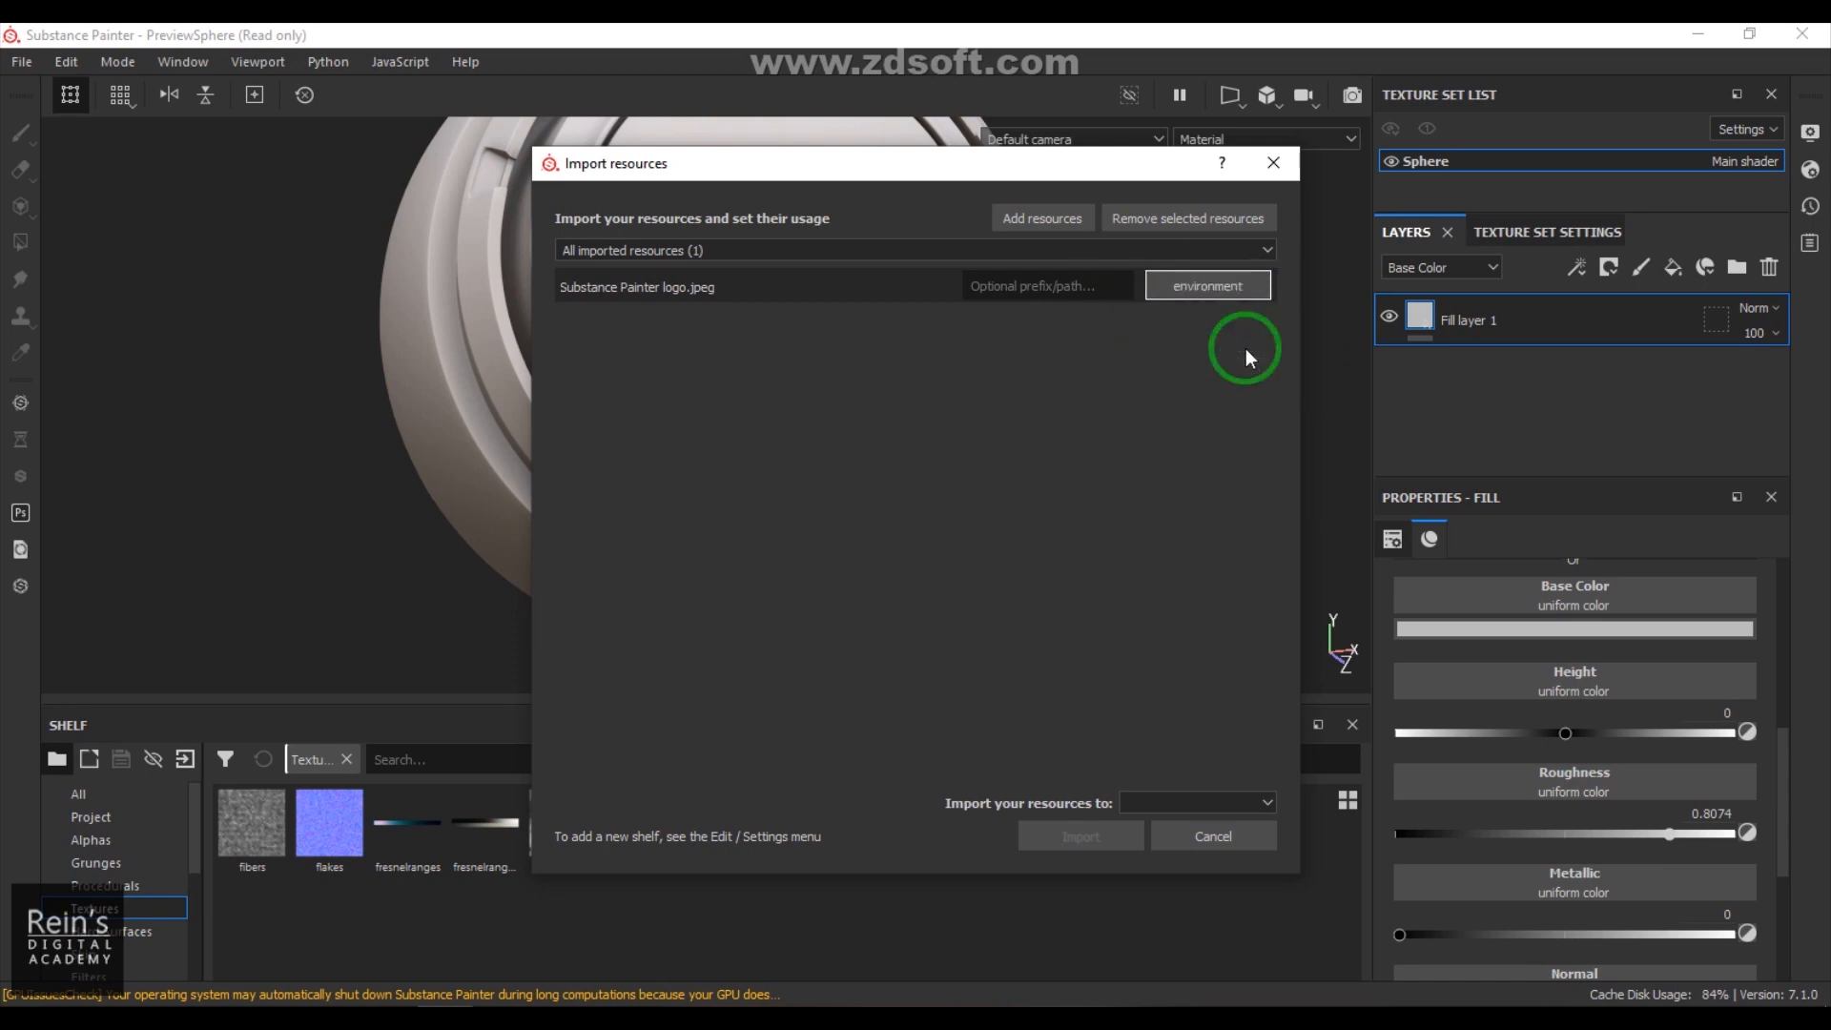
click(1233, 289)
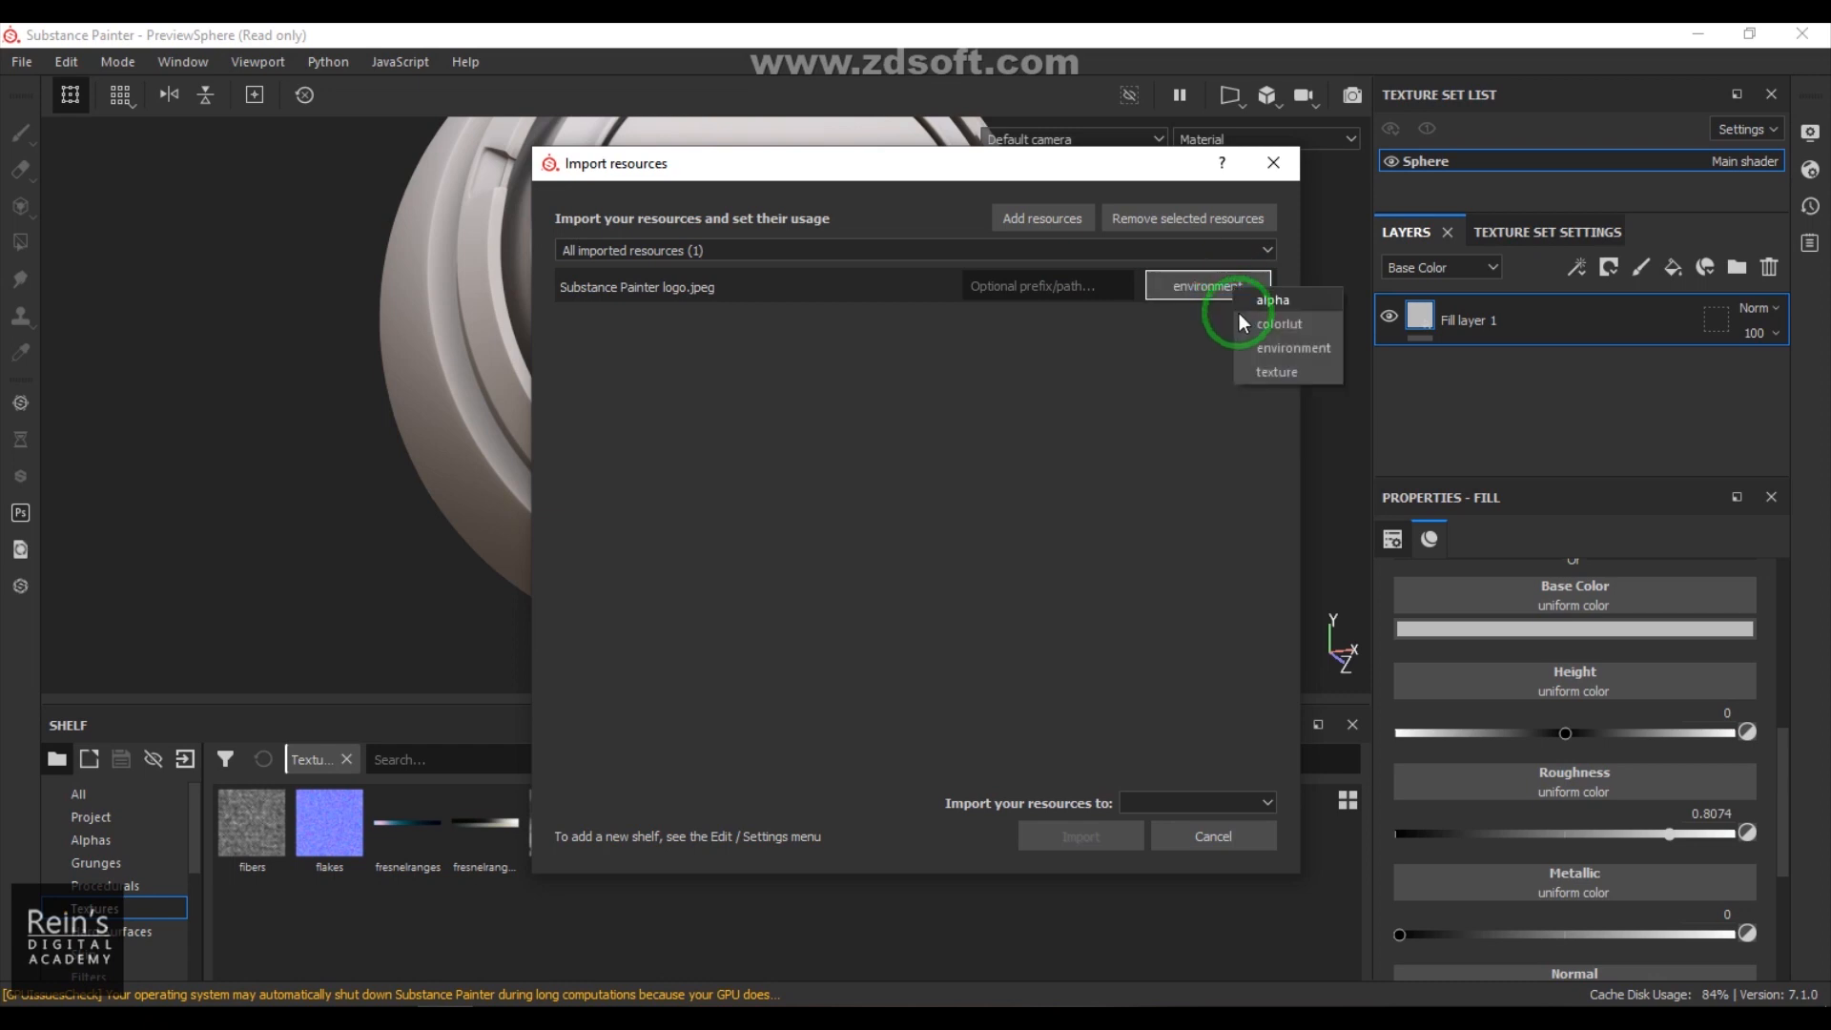
click(1245, 369)
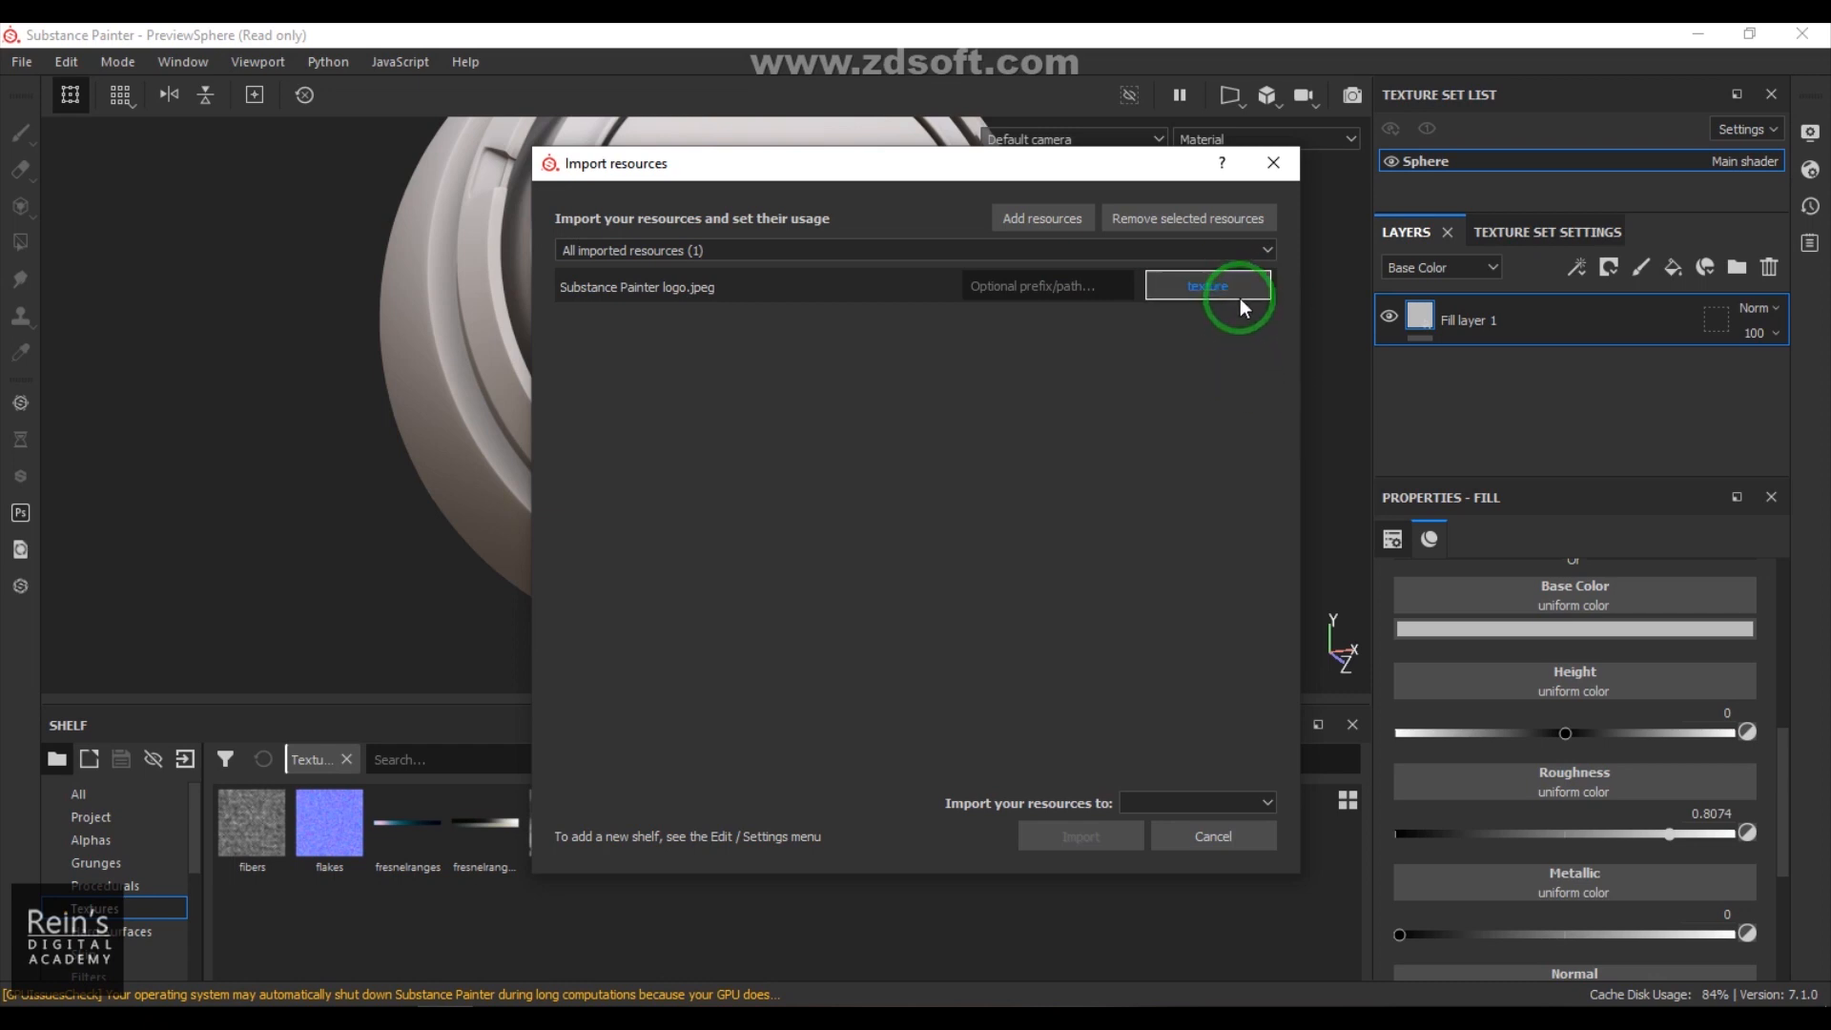
Step: Import the logo image into the current session
click(1249, 793)
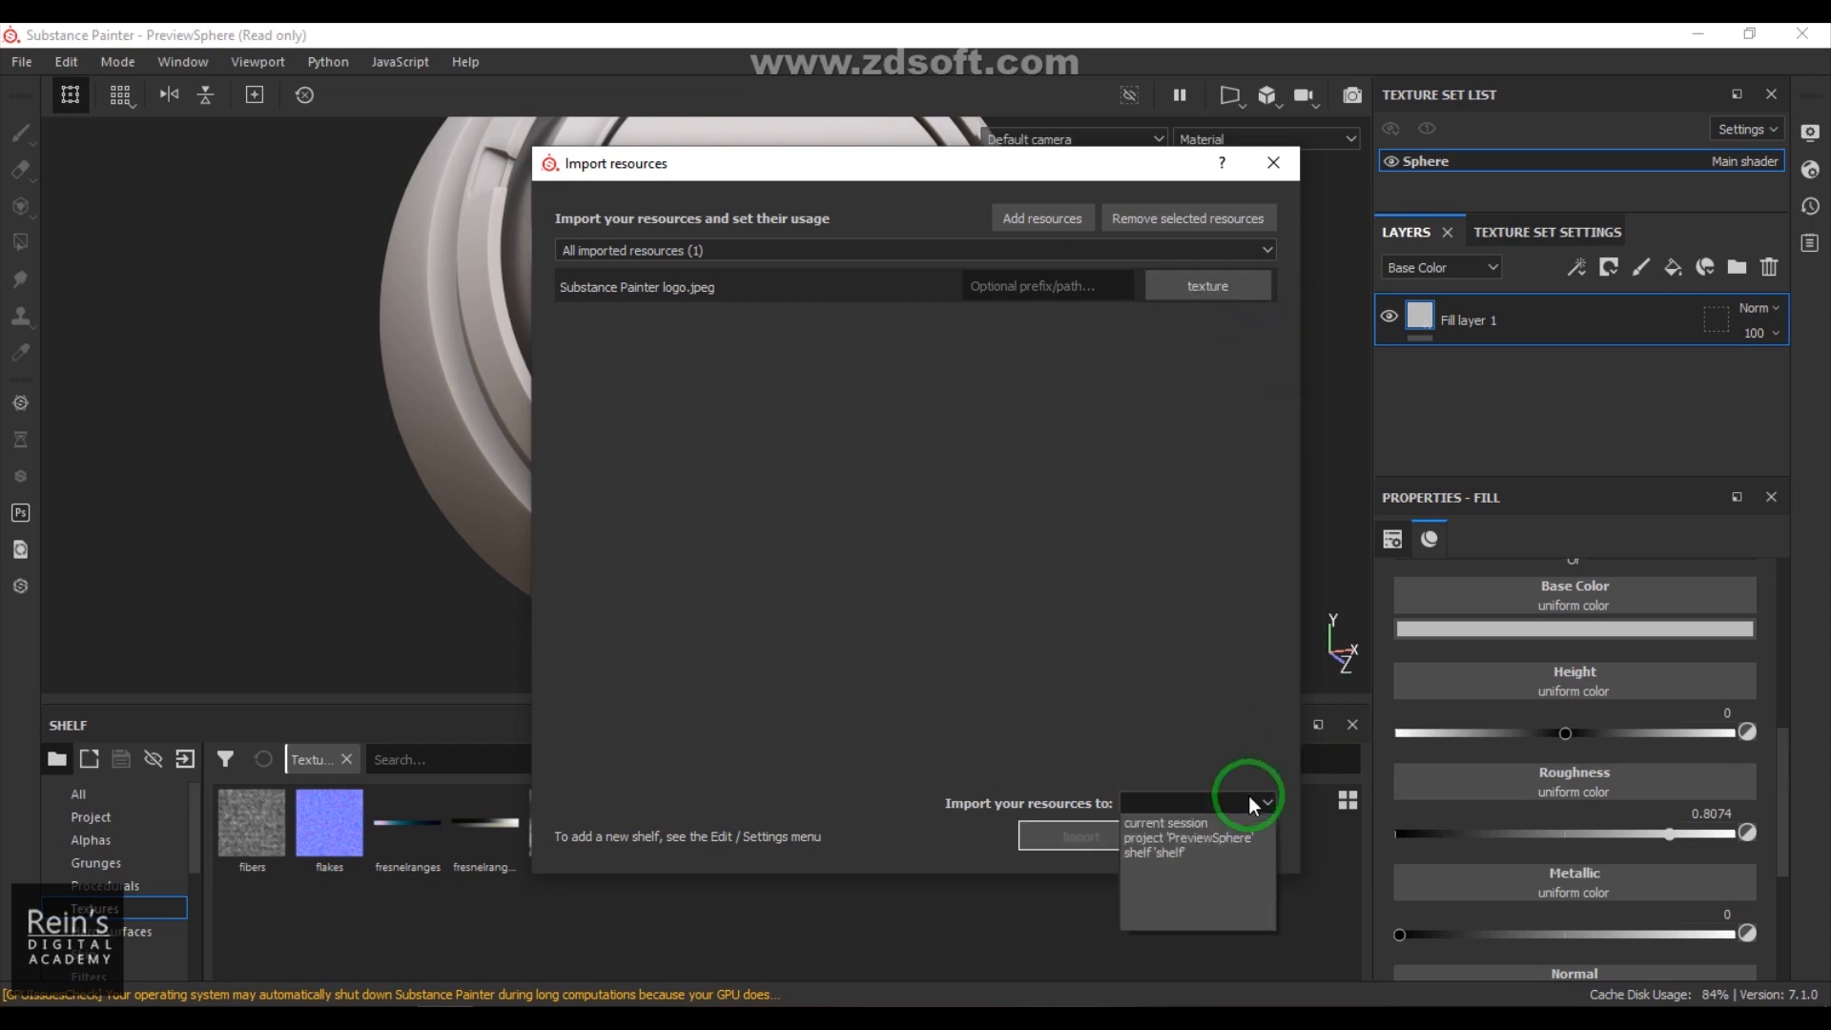
click(1179, 823)
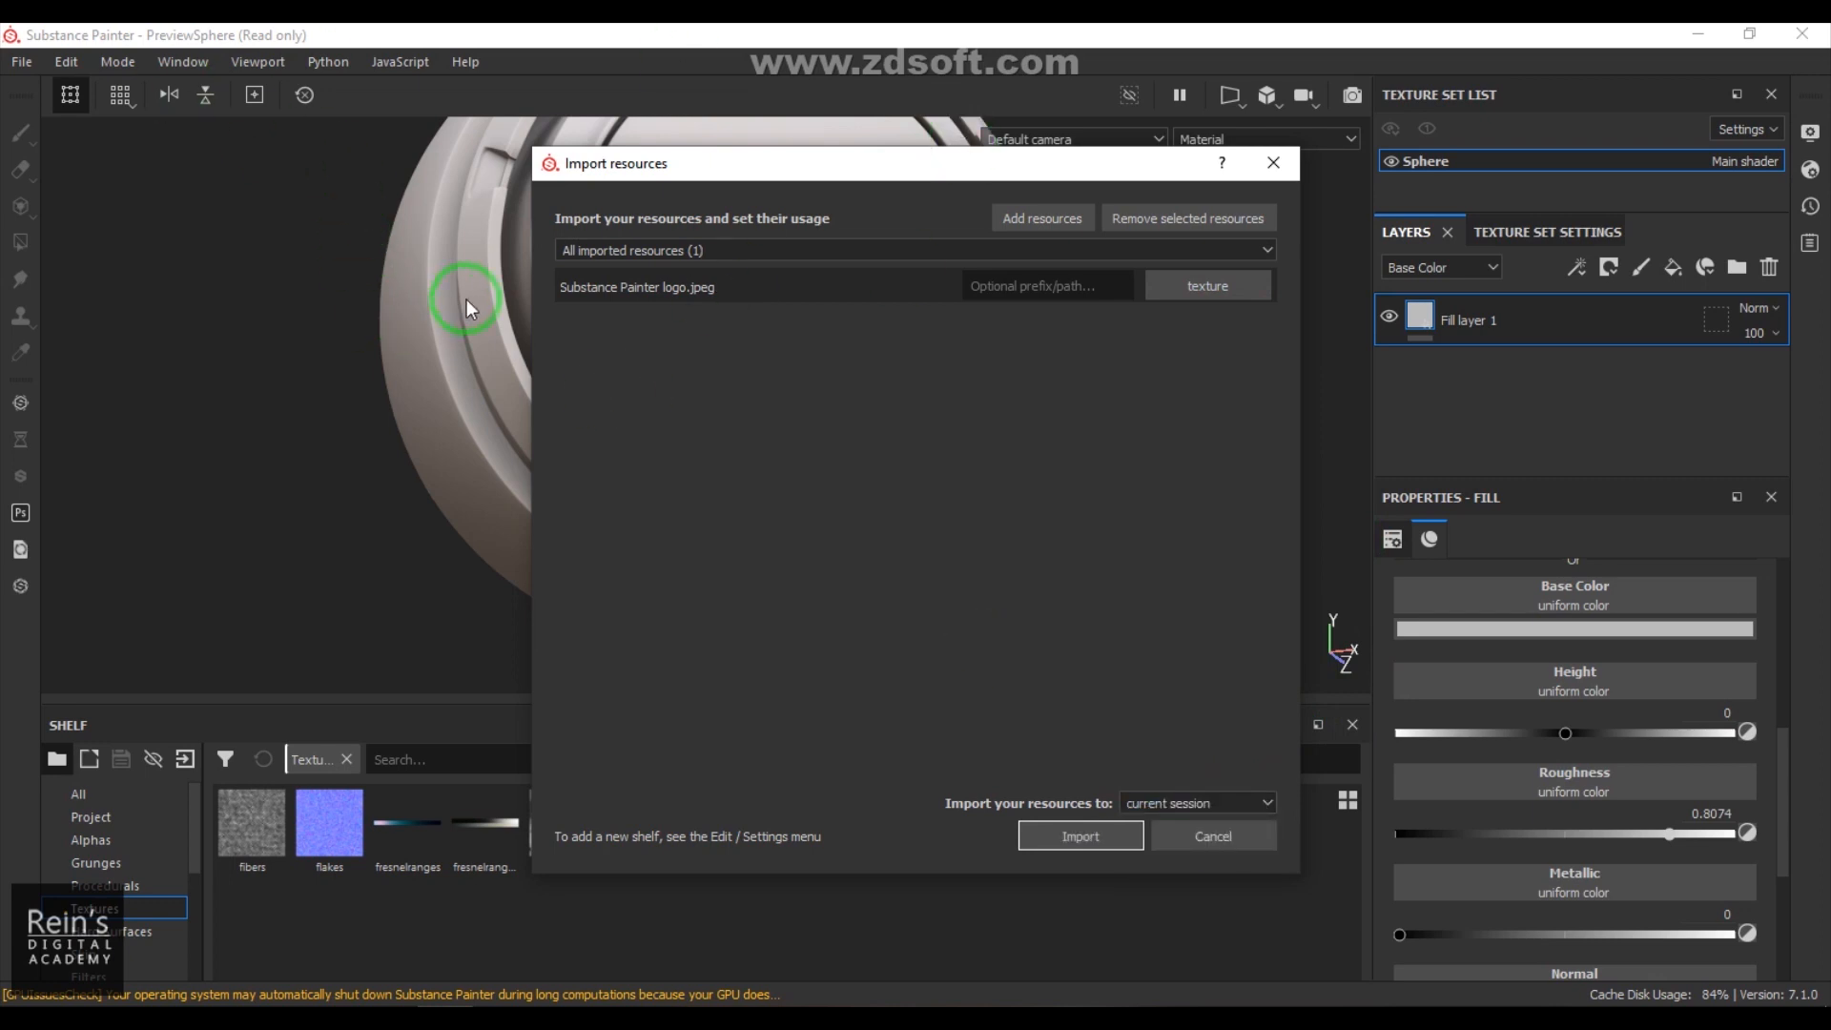
click(1097, 838)
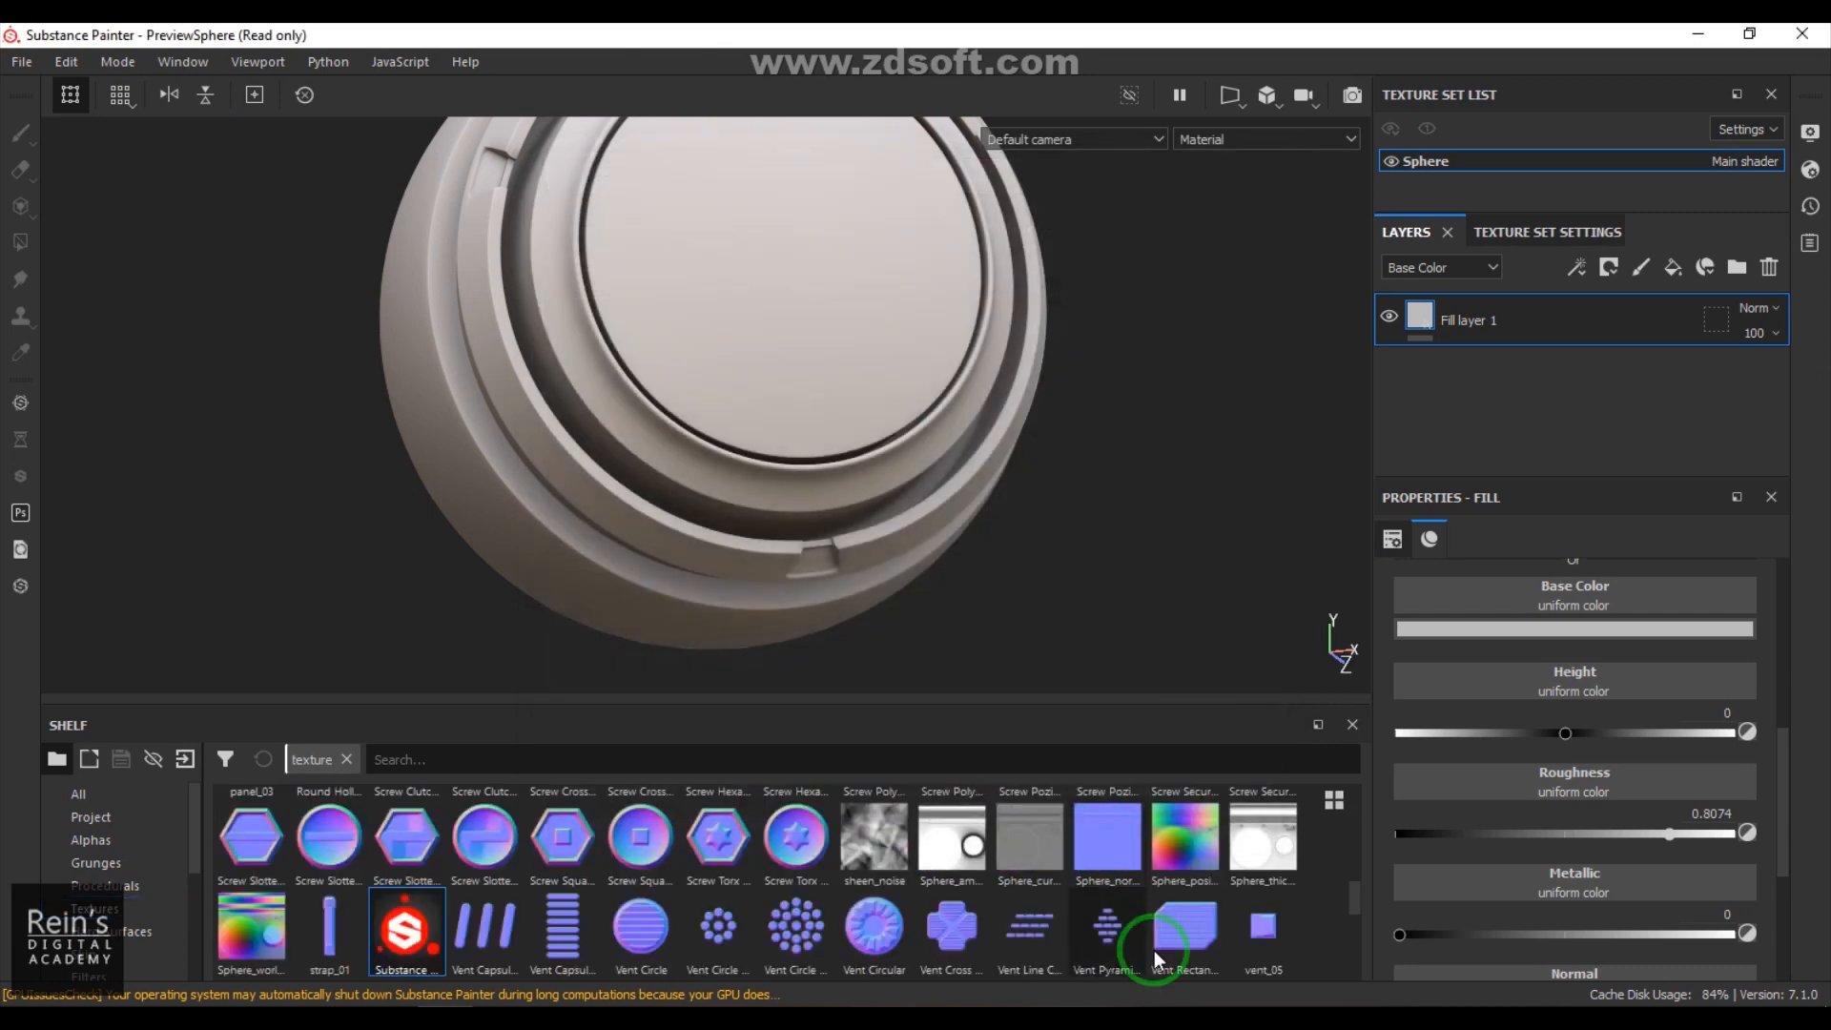
Step: Assign the imported Substance Painter logo texture to the fill layer's base color and inspect it on the whole sphere
click(112, 910)
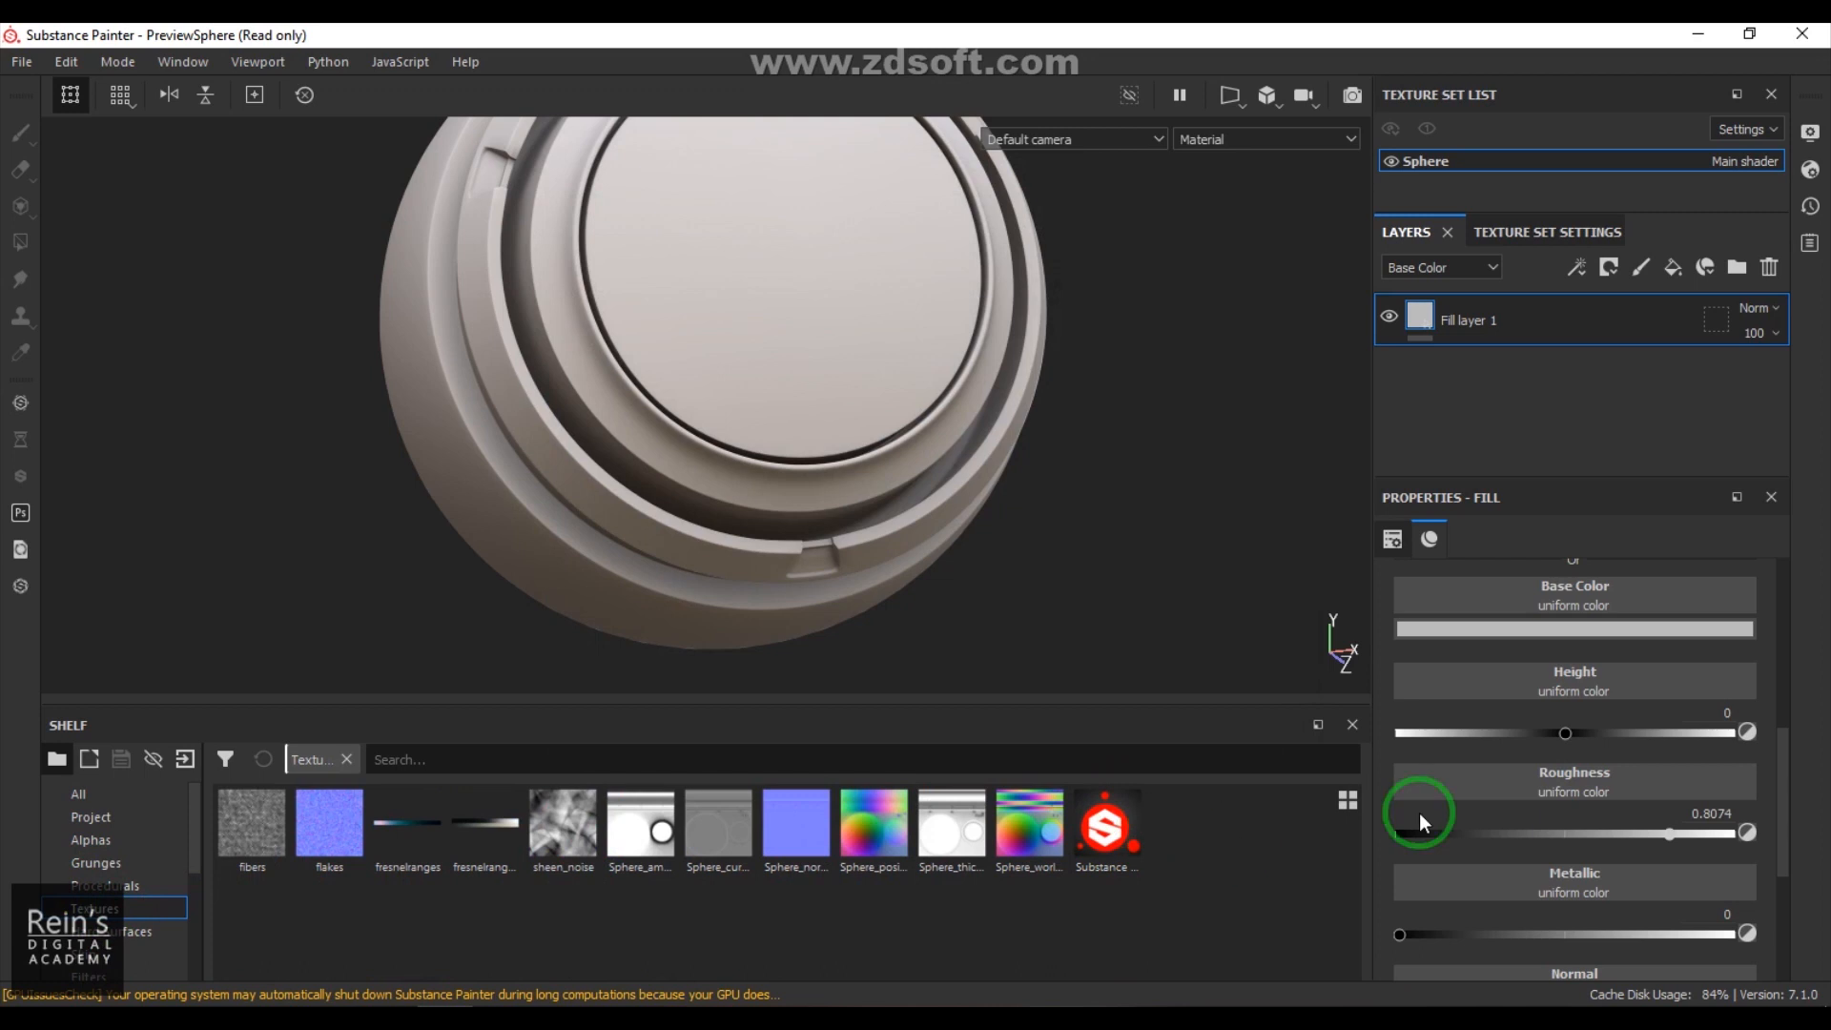
drag(1776, 795, 1781, 726)
click(1114, 839)
mouse_move(1113, 839)
mouse_down()
mouse_move(1283, 839)
mouse_move(1501, 782)
mouse_up()
alt+drag(877, 499, 841, 517)
scroll(841, 516, down, 5)
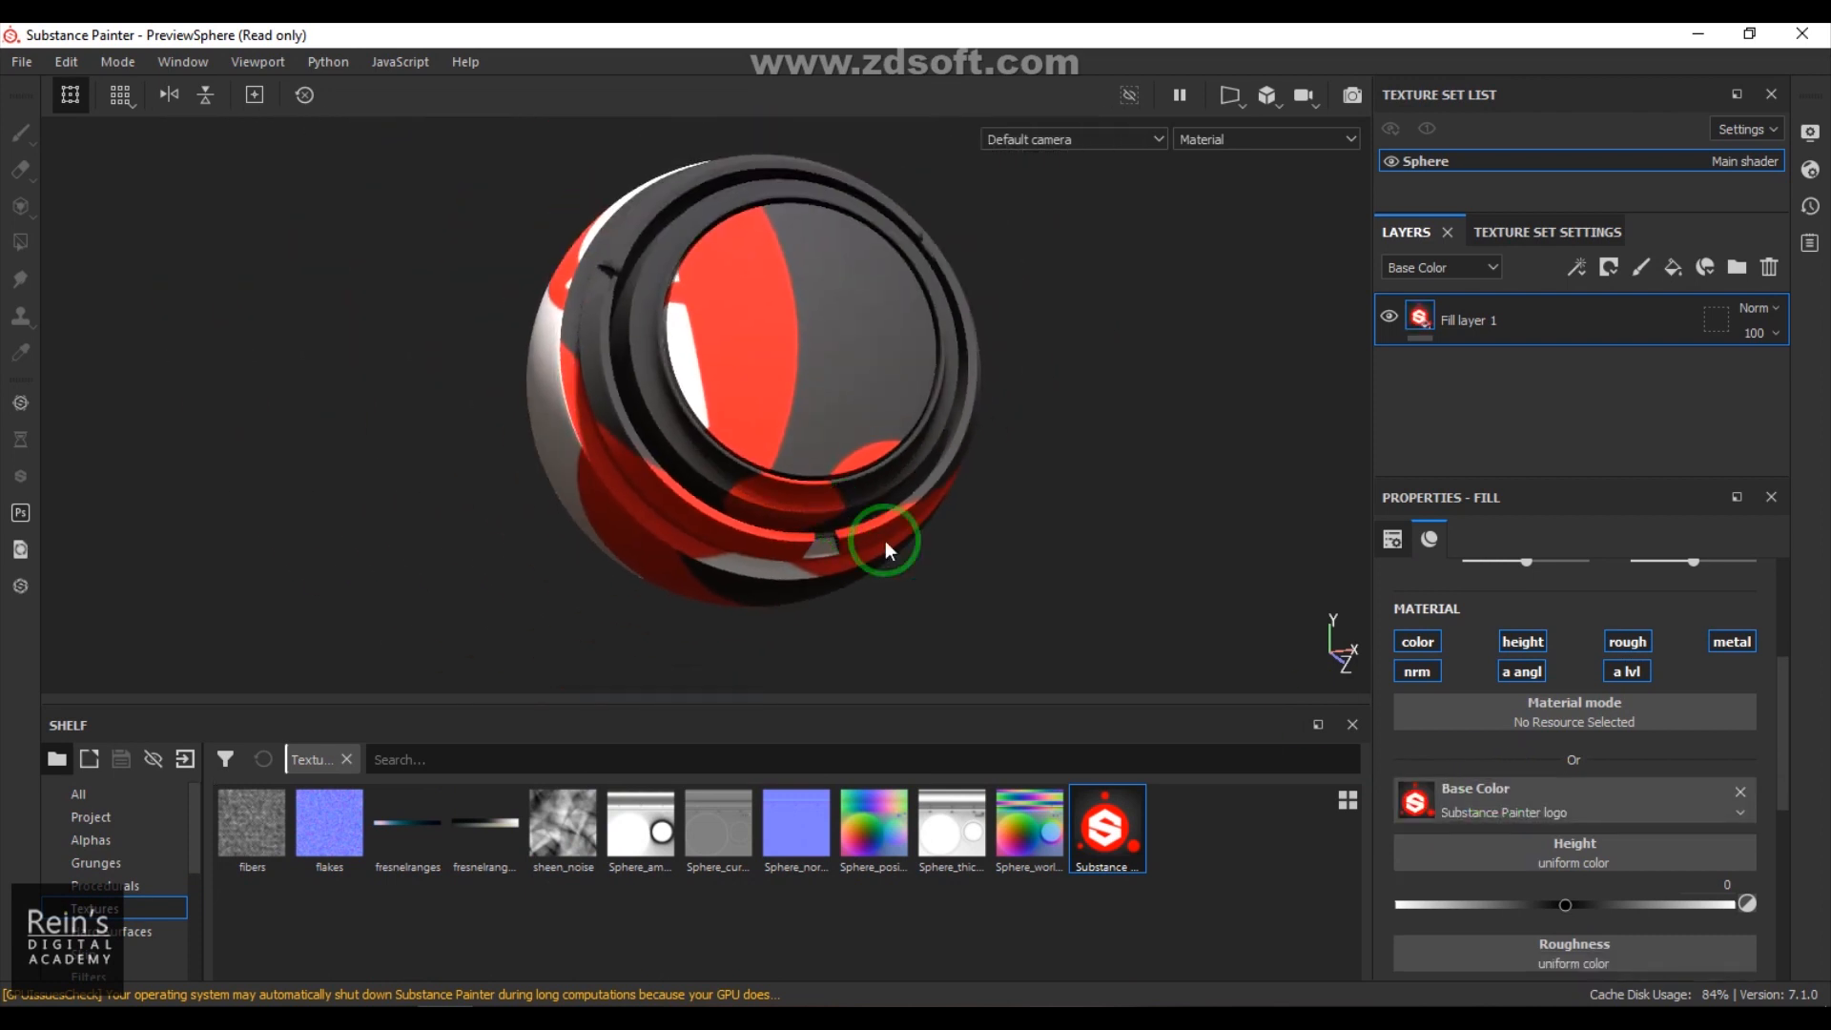
scroll(1589, 719, up, 3)
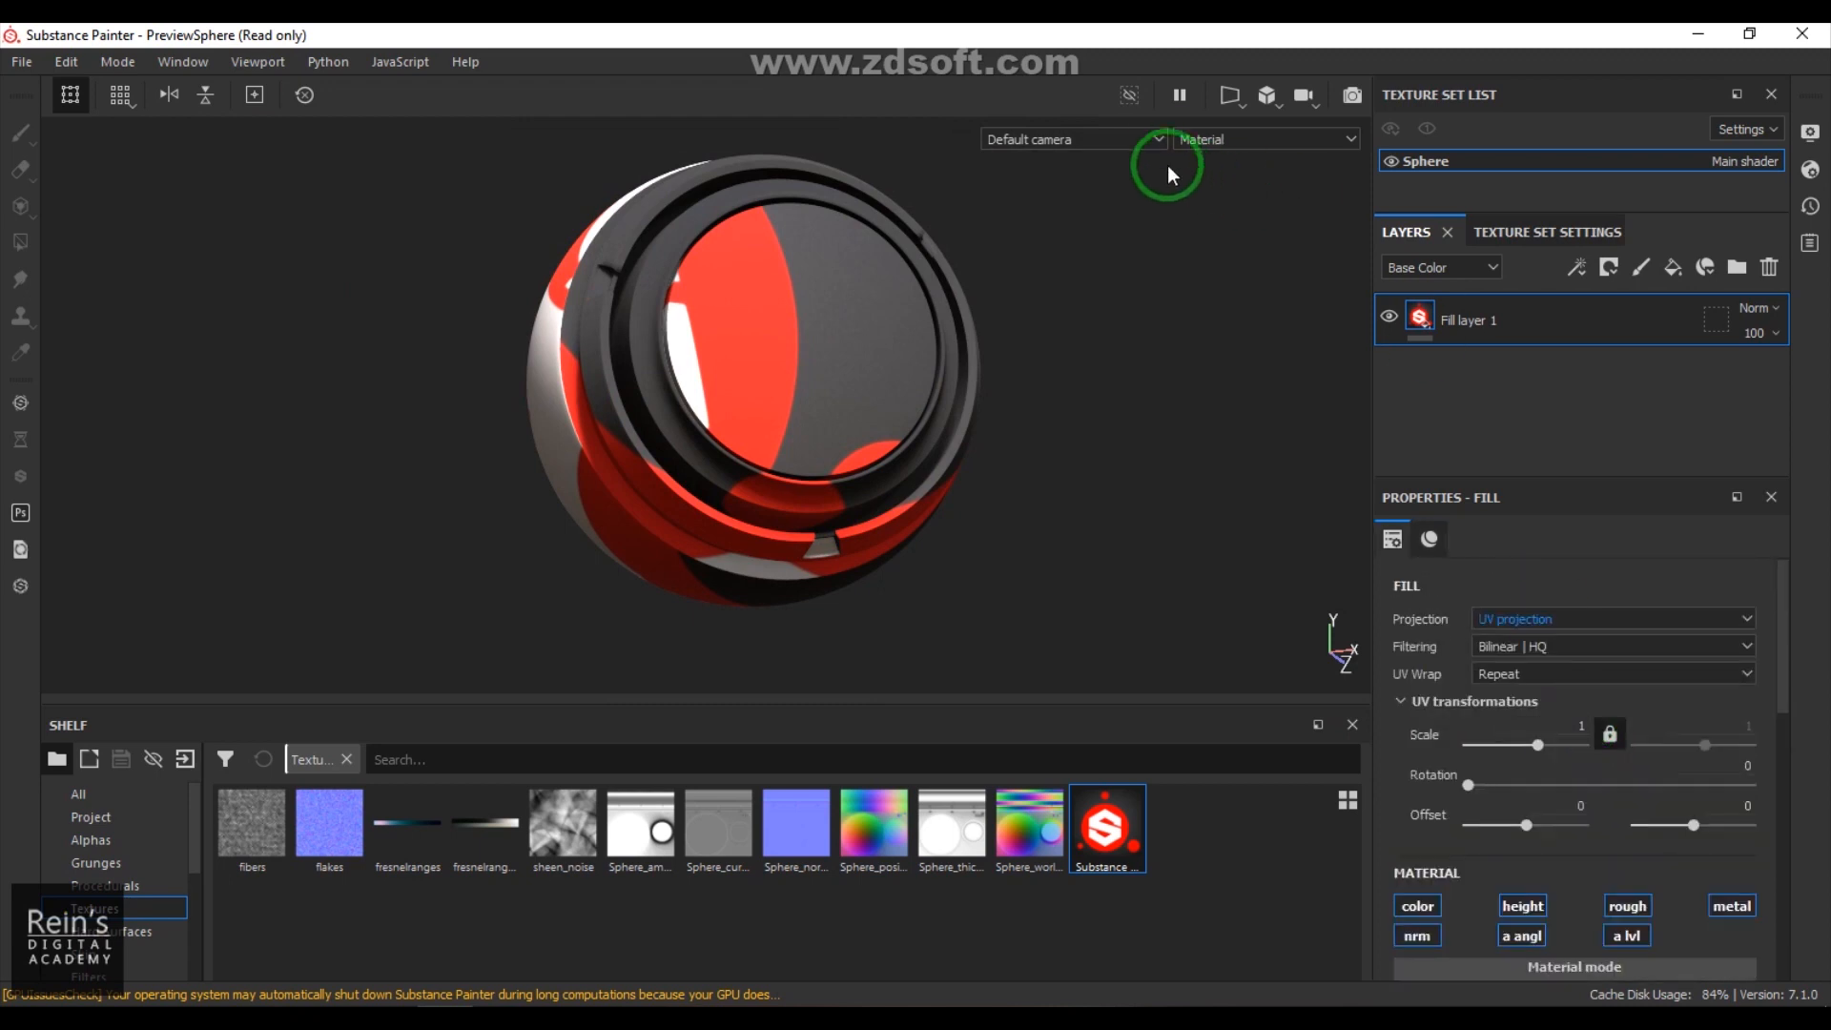
Step: Display the 3D and 2D views side by side with the sphere's whole UV layout in sight
click(1226, 105)
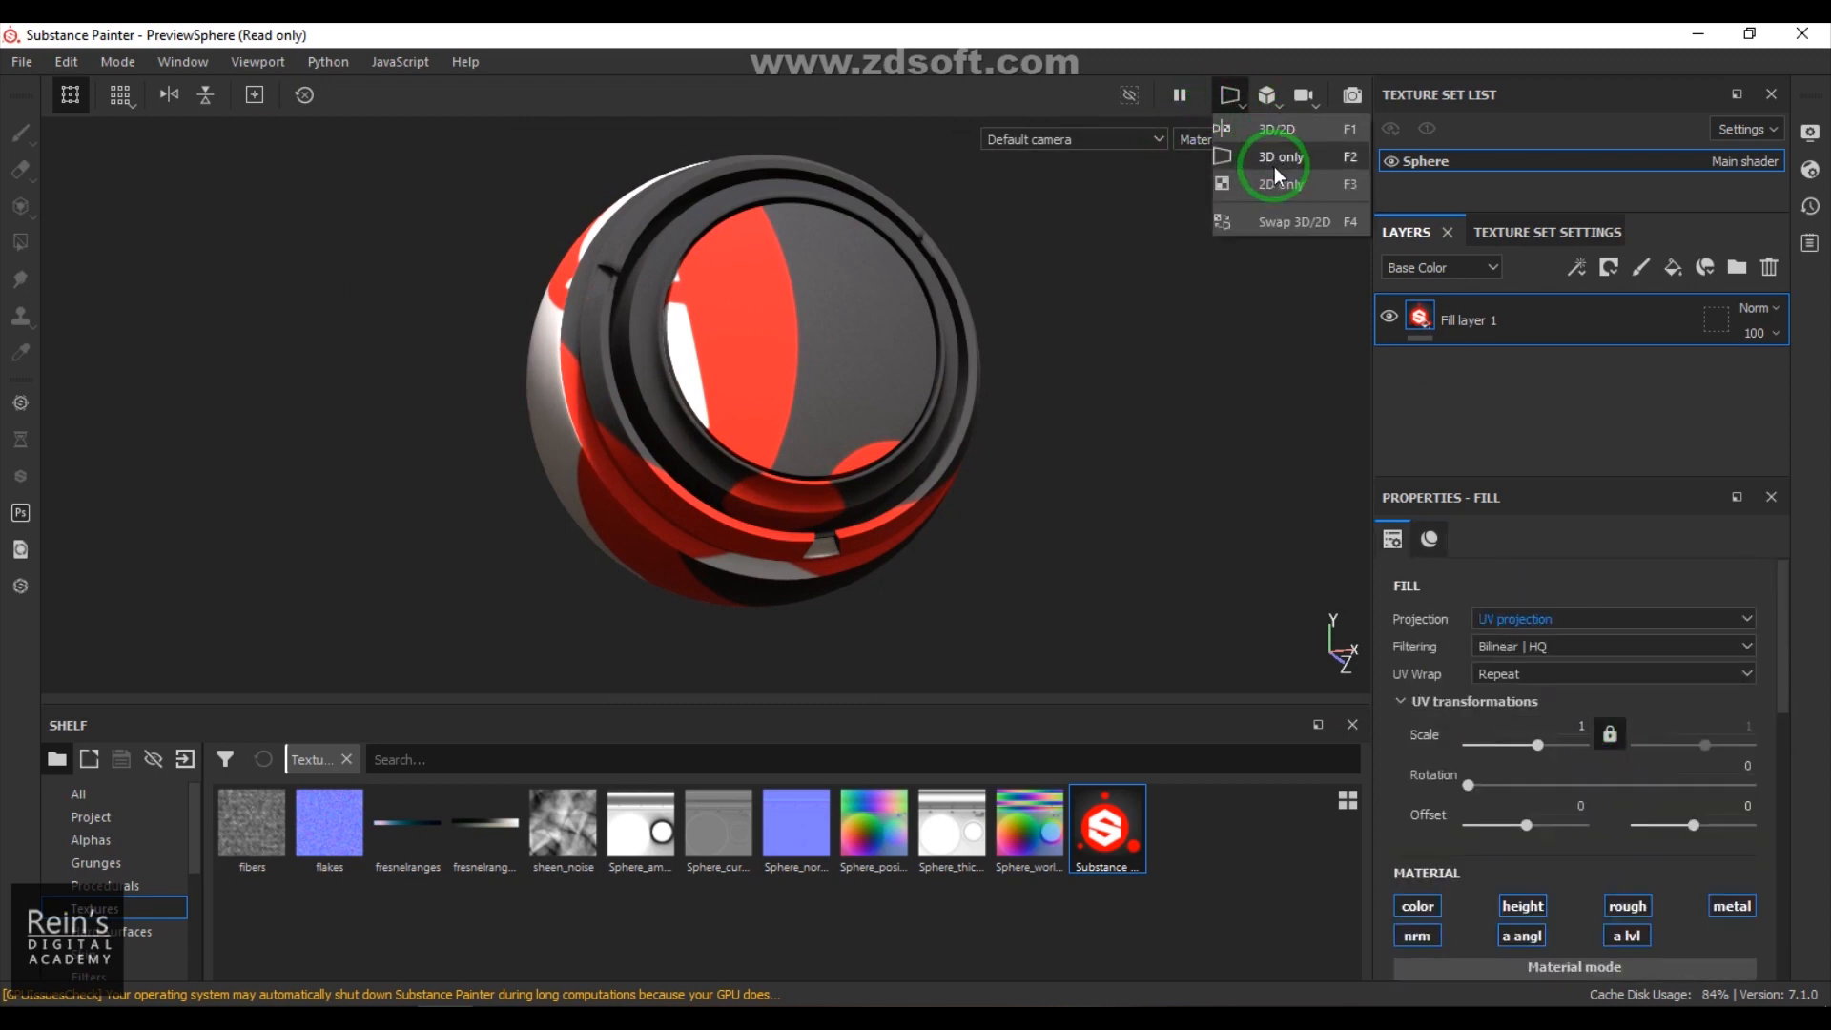
click(1279, 129)
scroll(1039, 477, down, 6)
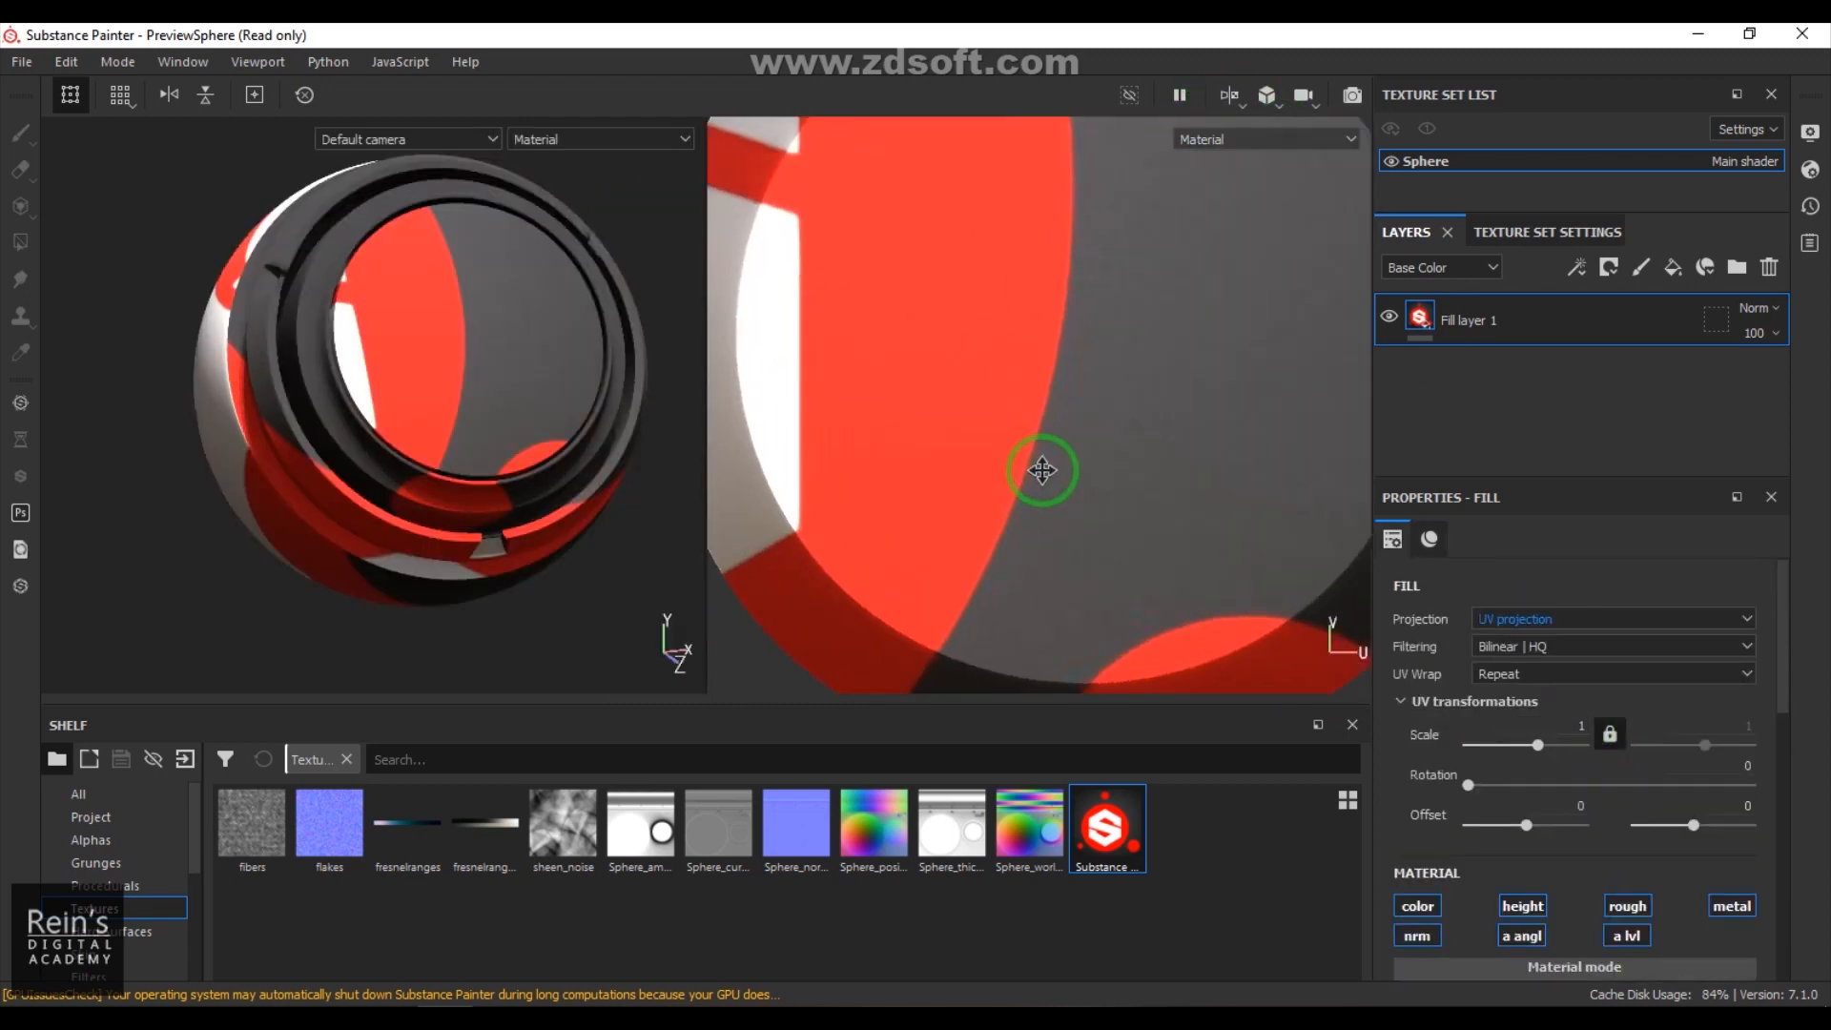
scroll(1042, 470, down, 1)
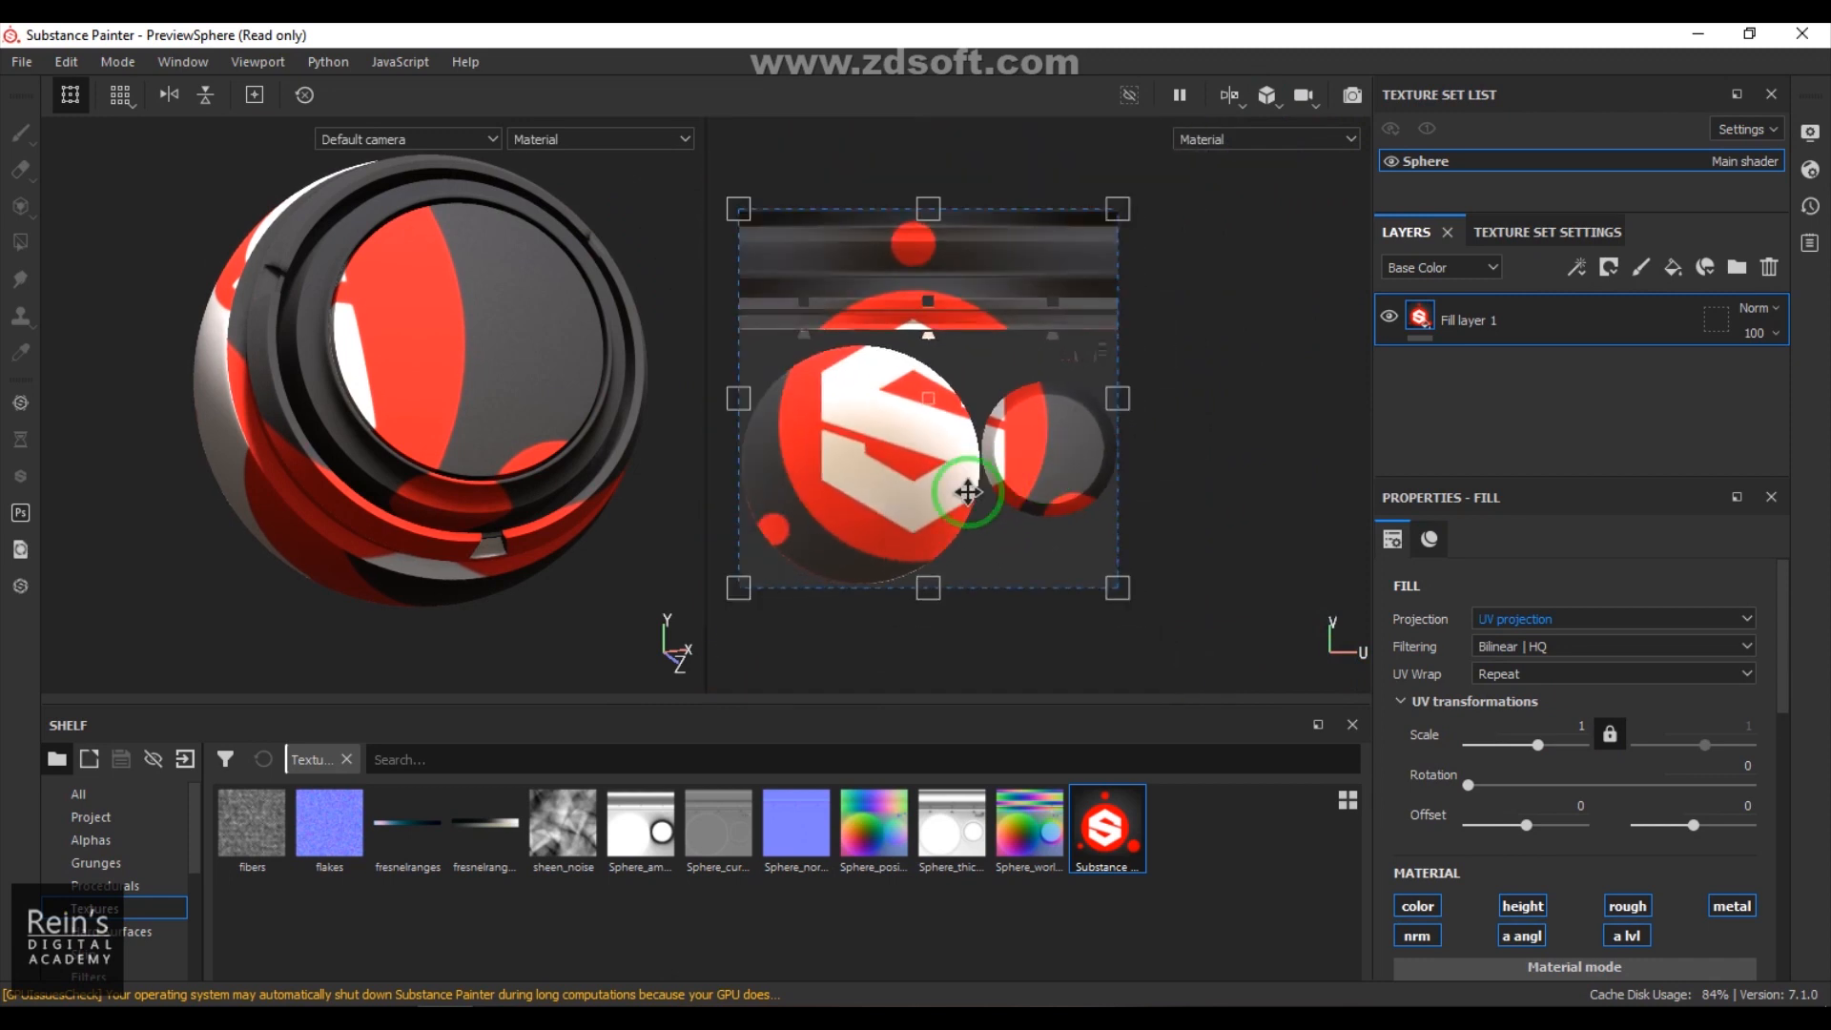
Step: Try offsetting the logo fill by about 0.29 horizontally and -0.03 vertically over the UV layout, and undo the move
drag(920, 537, 1026, 549)
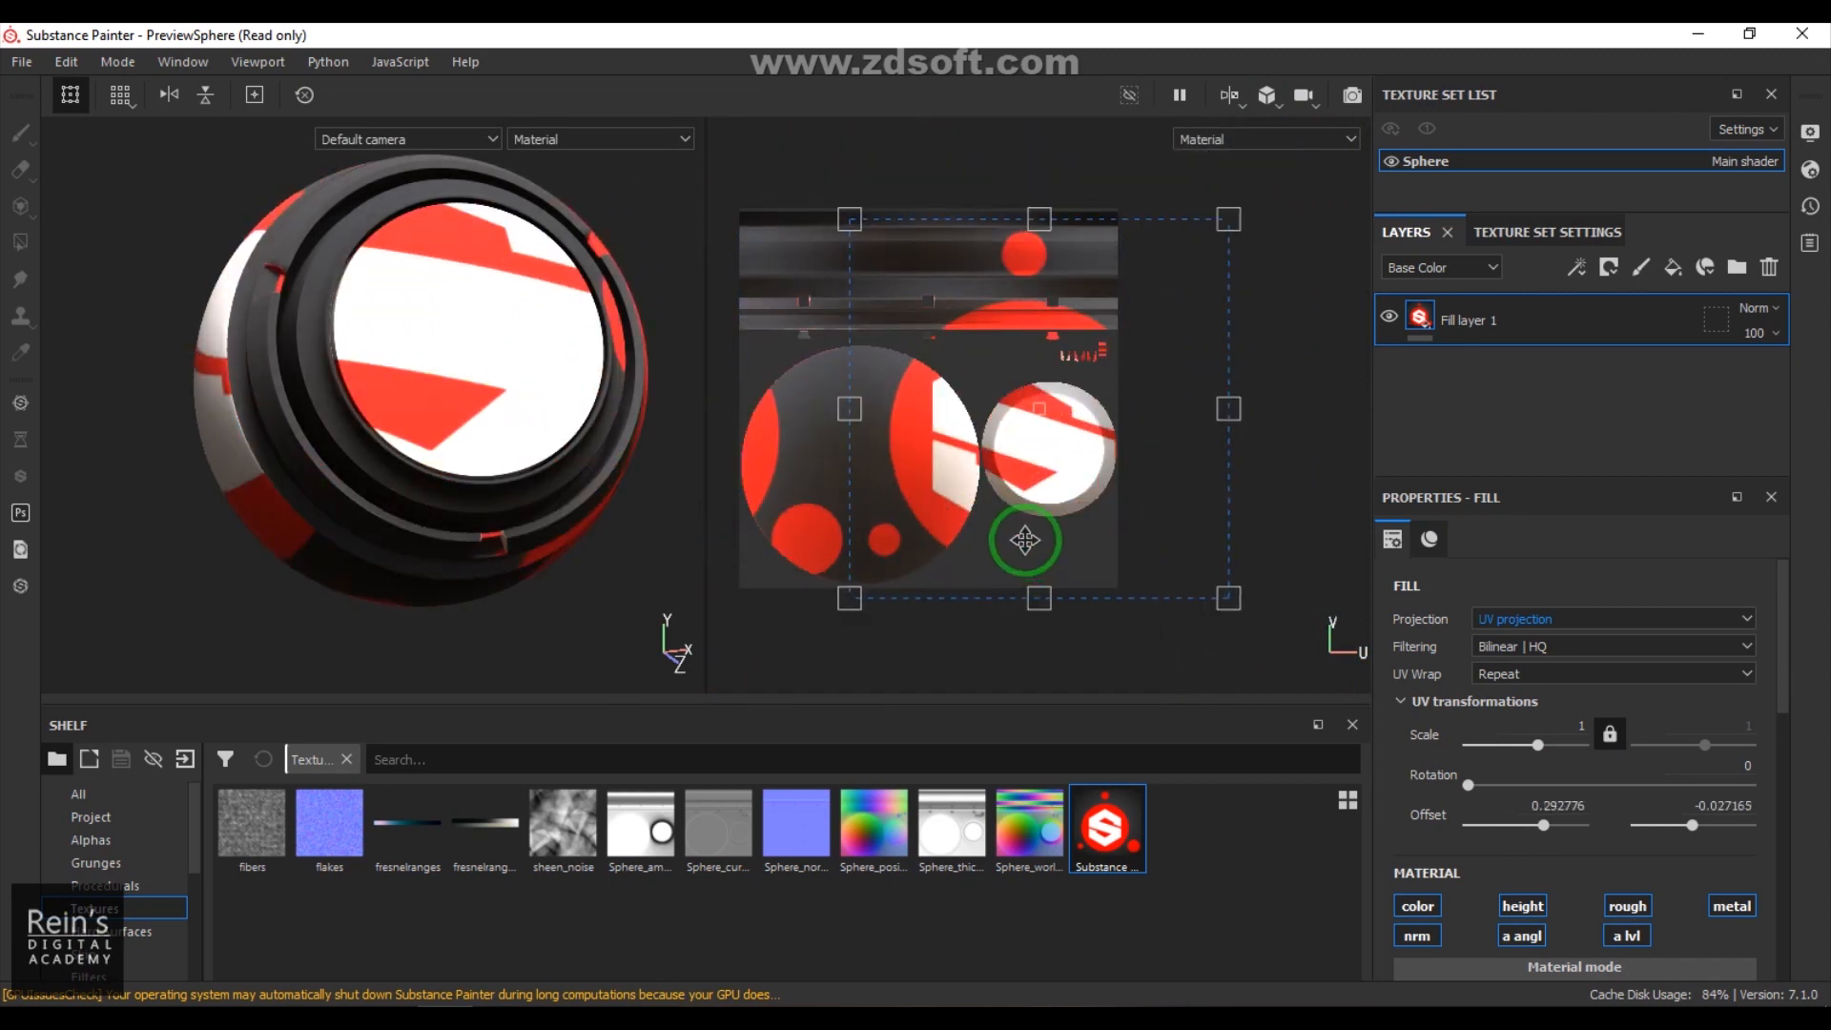
key(ctrl+z)
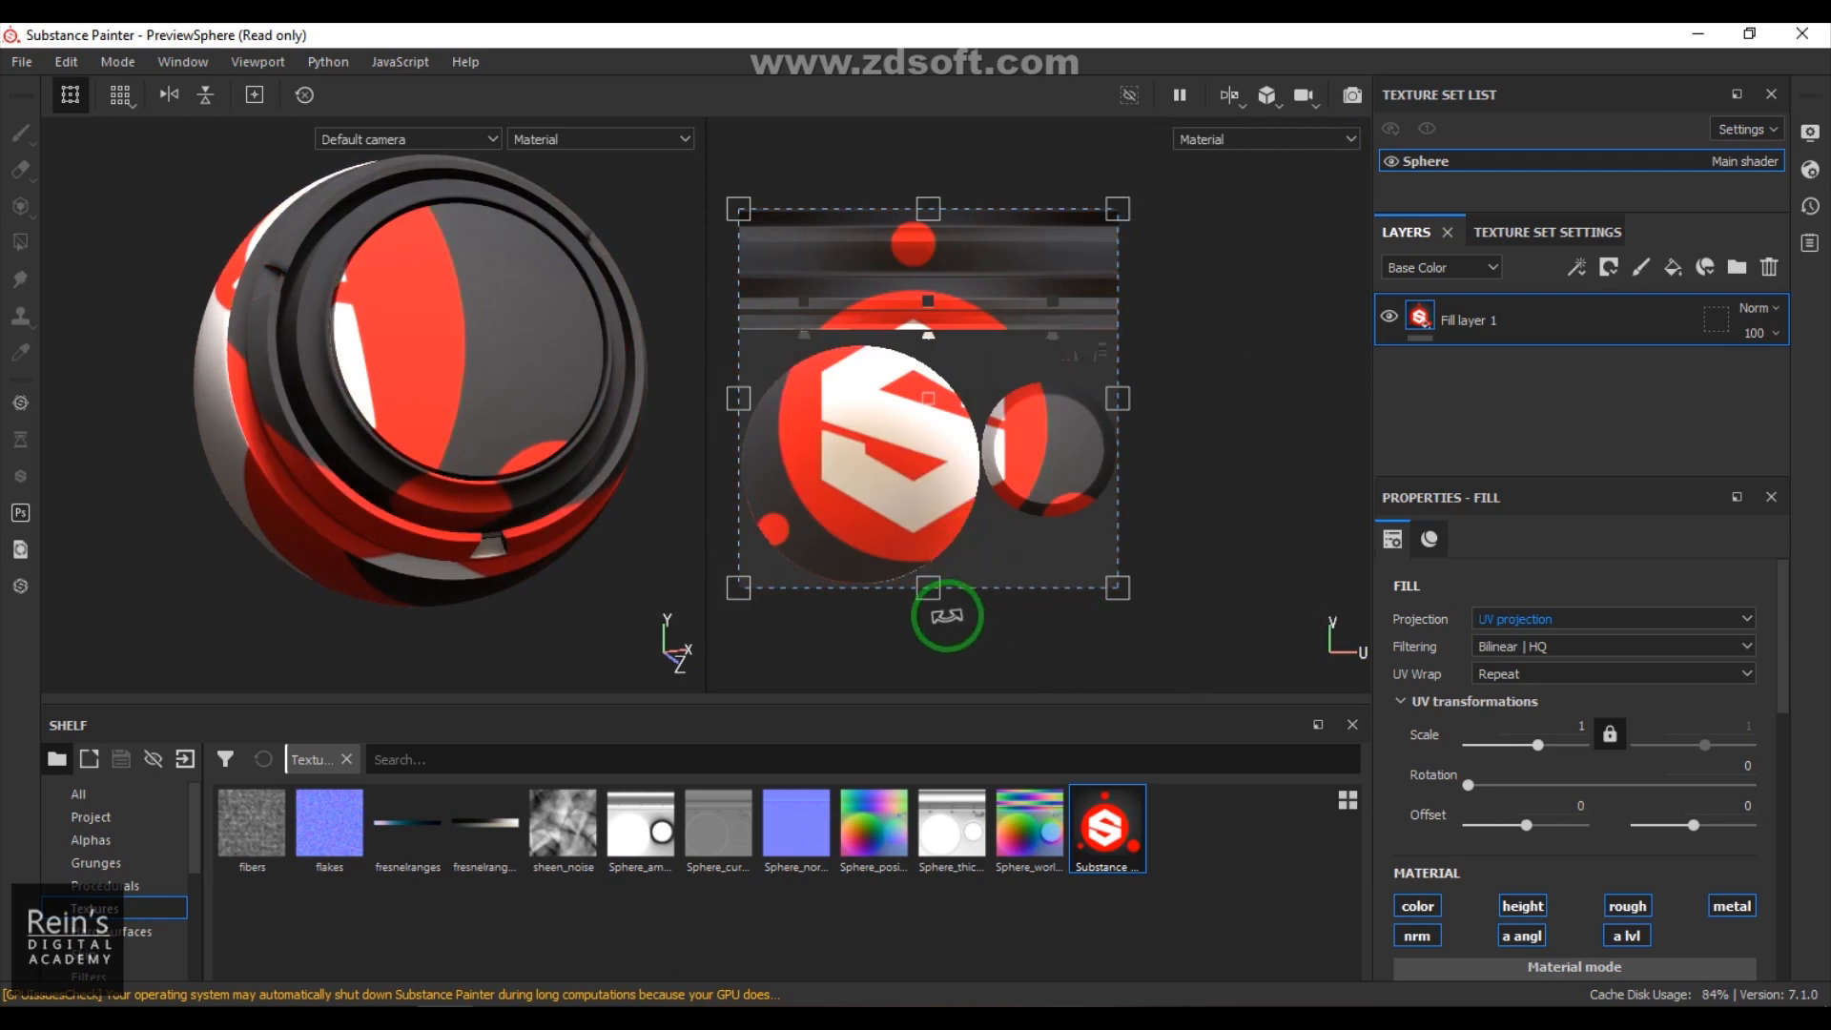
Step: Set the logo fill's UV Wrap to None
middle_drag(947, 615, 1096, 613)
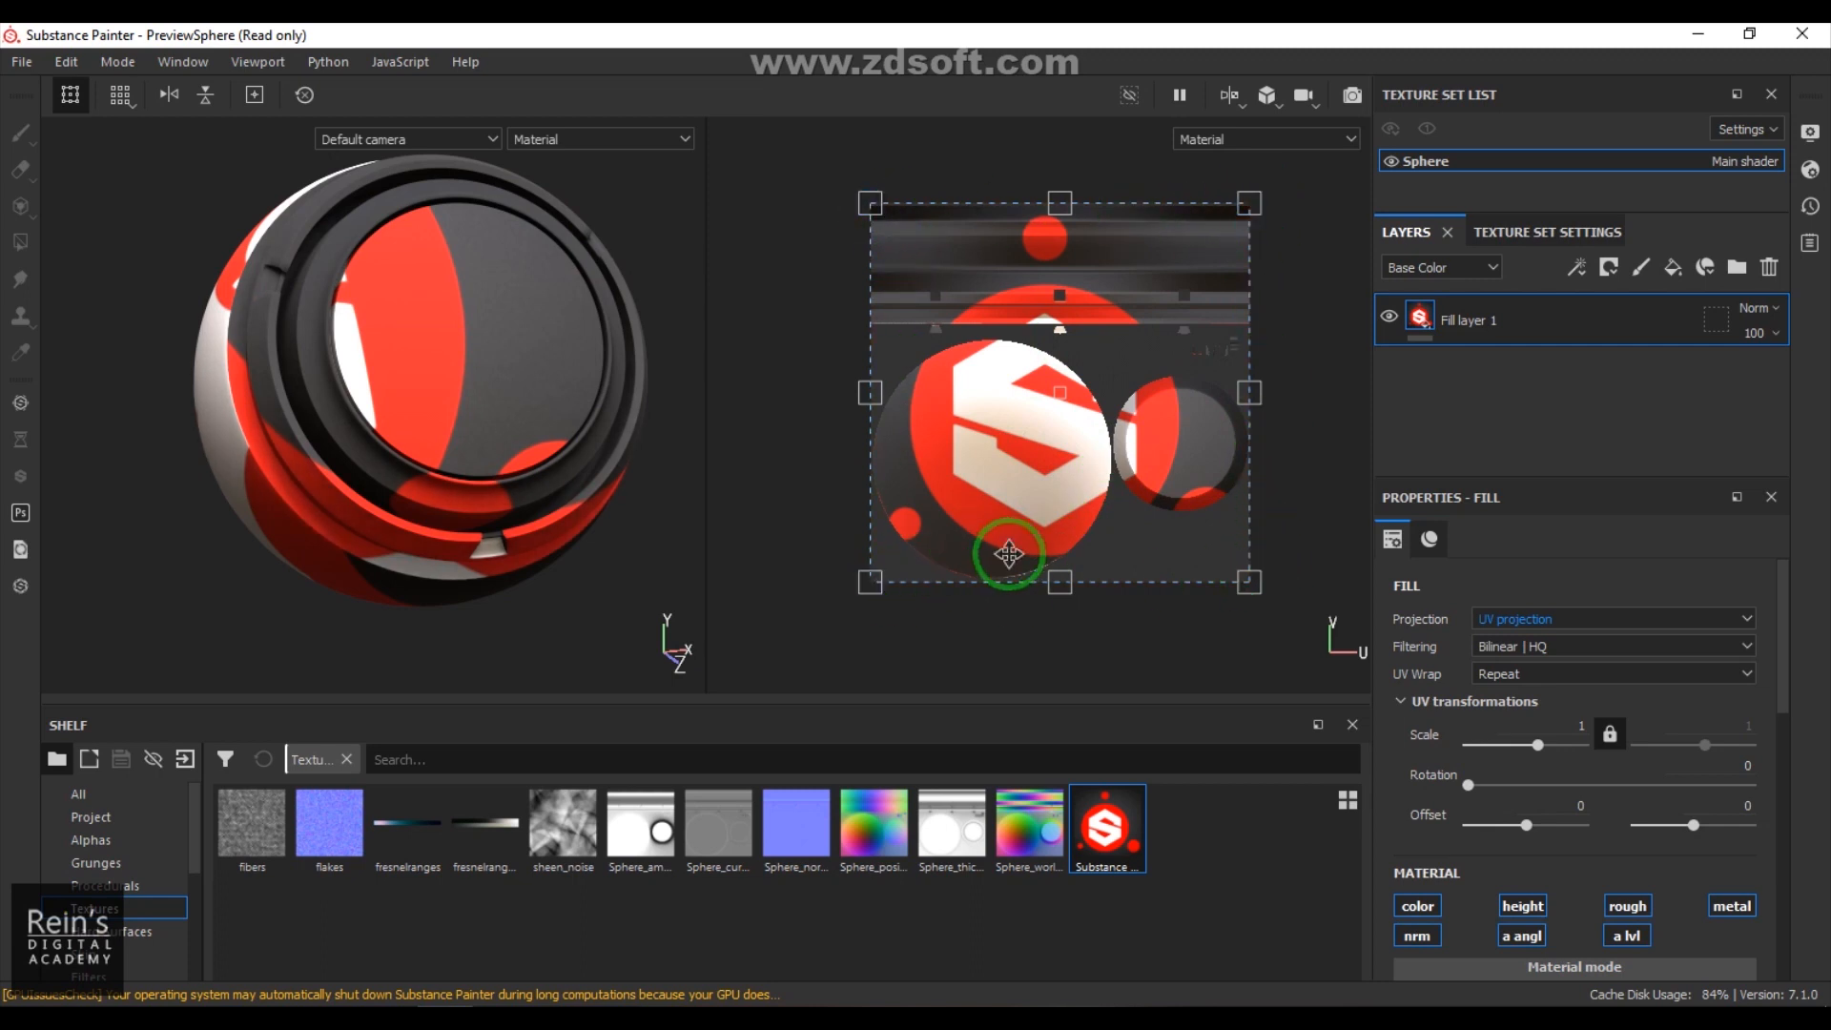
scroll(1009, 553, down, 2)
scroll(1009, 553, down, 3)
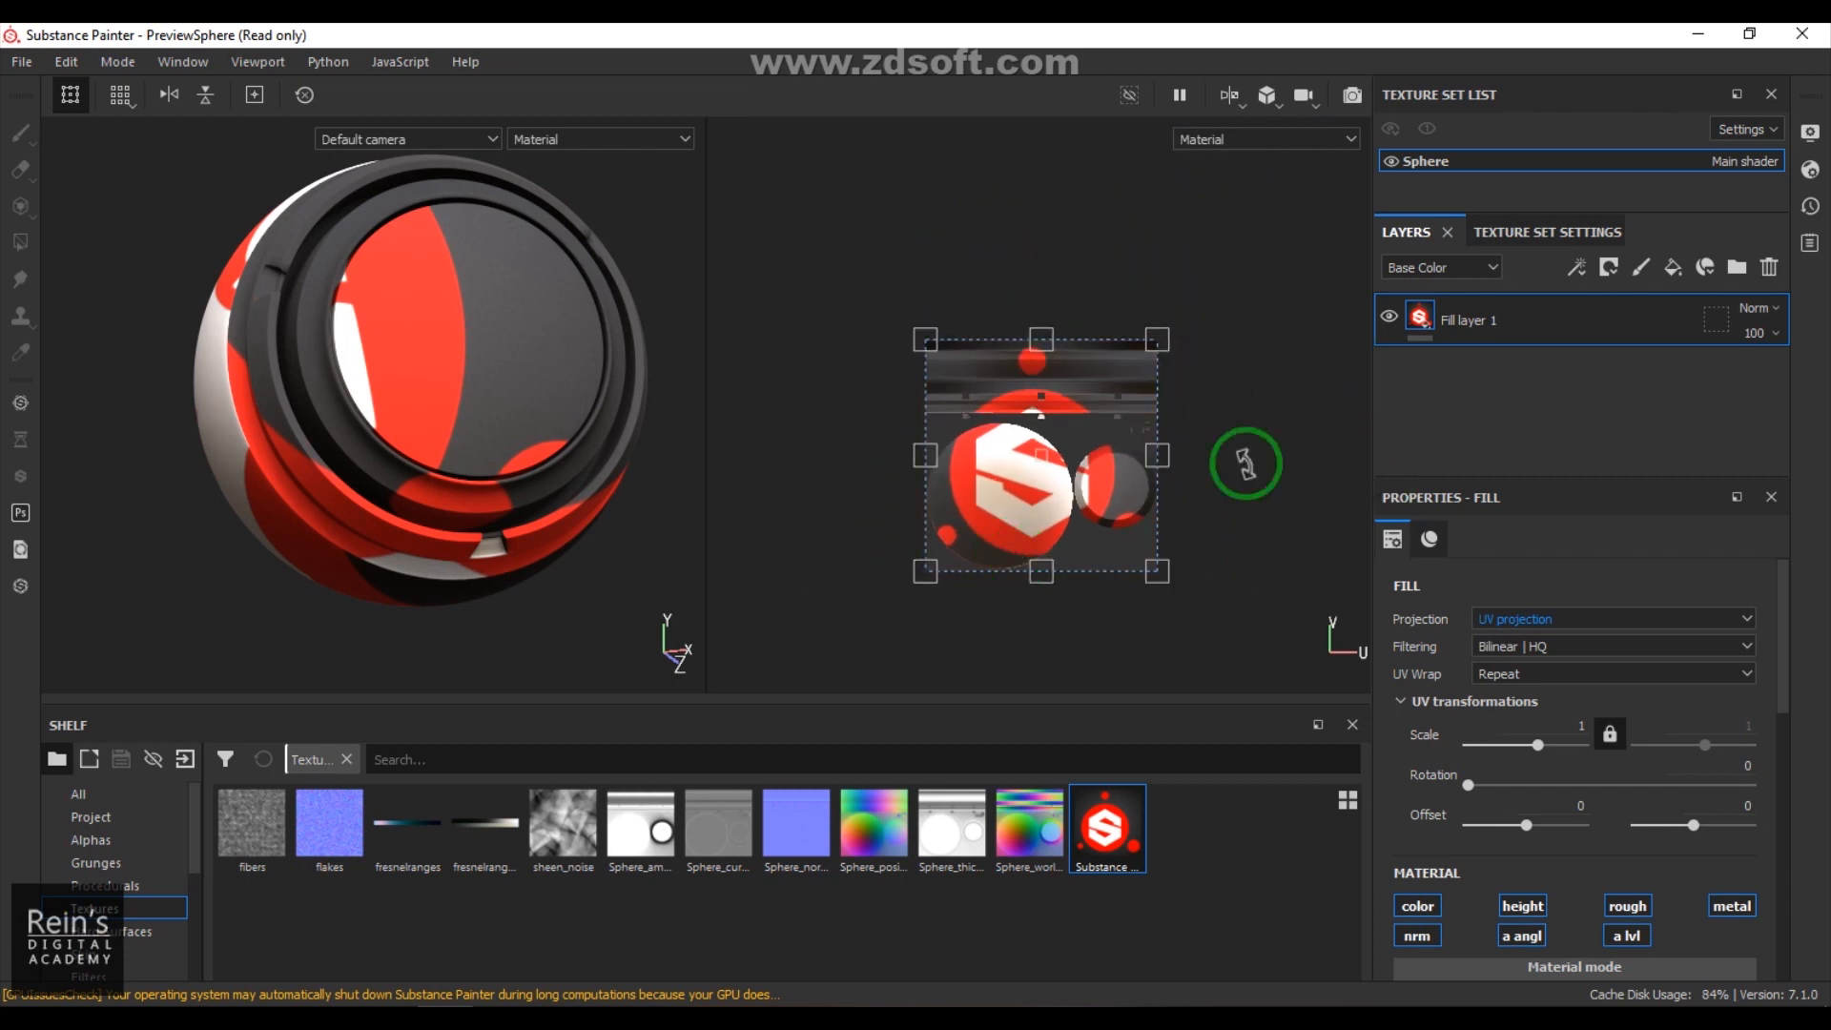
scroll(1294, 439, down, 4)
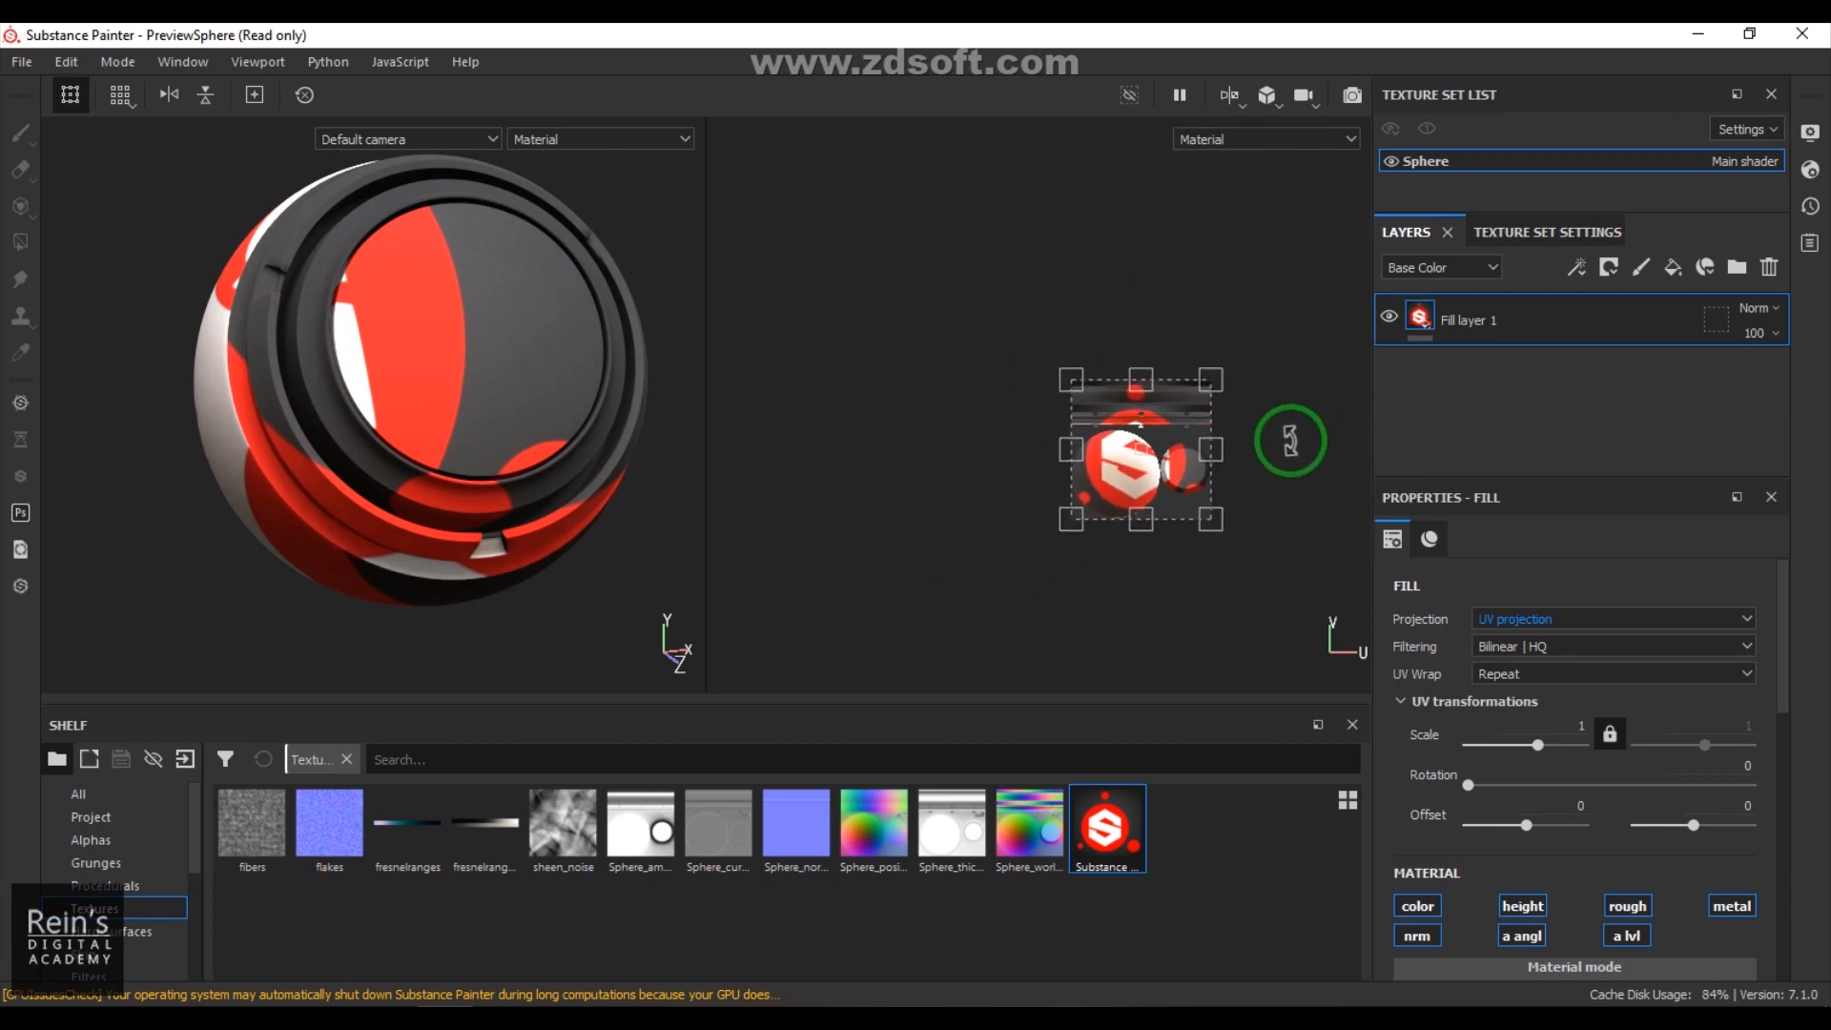
middle_drag(1230, 617, 997, 605)
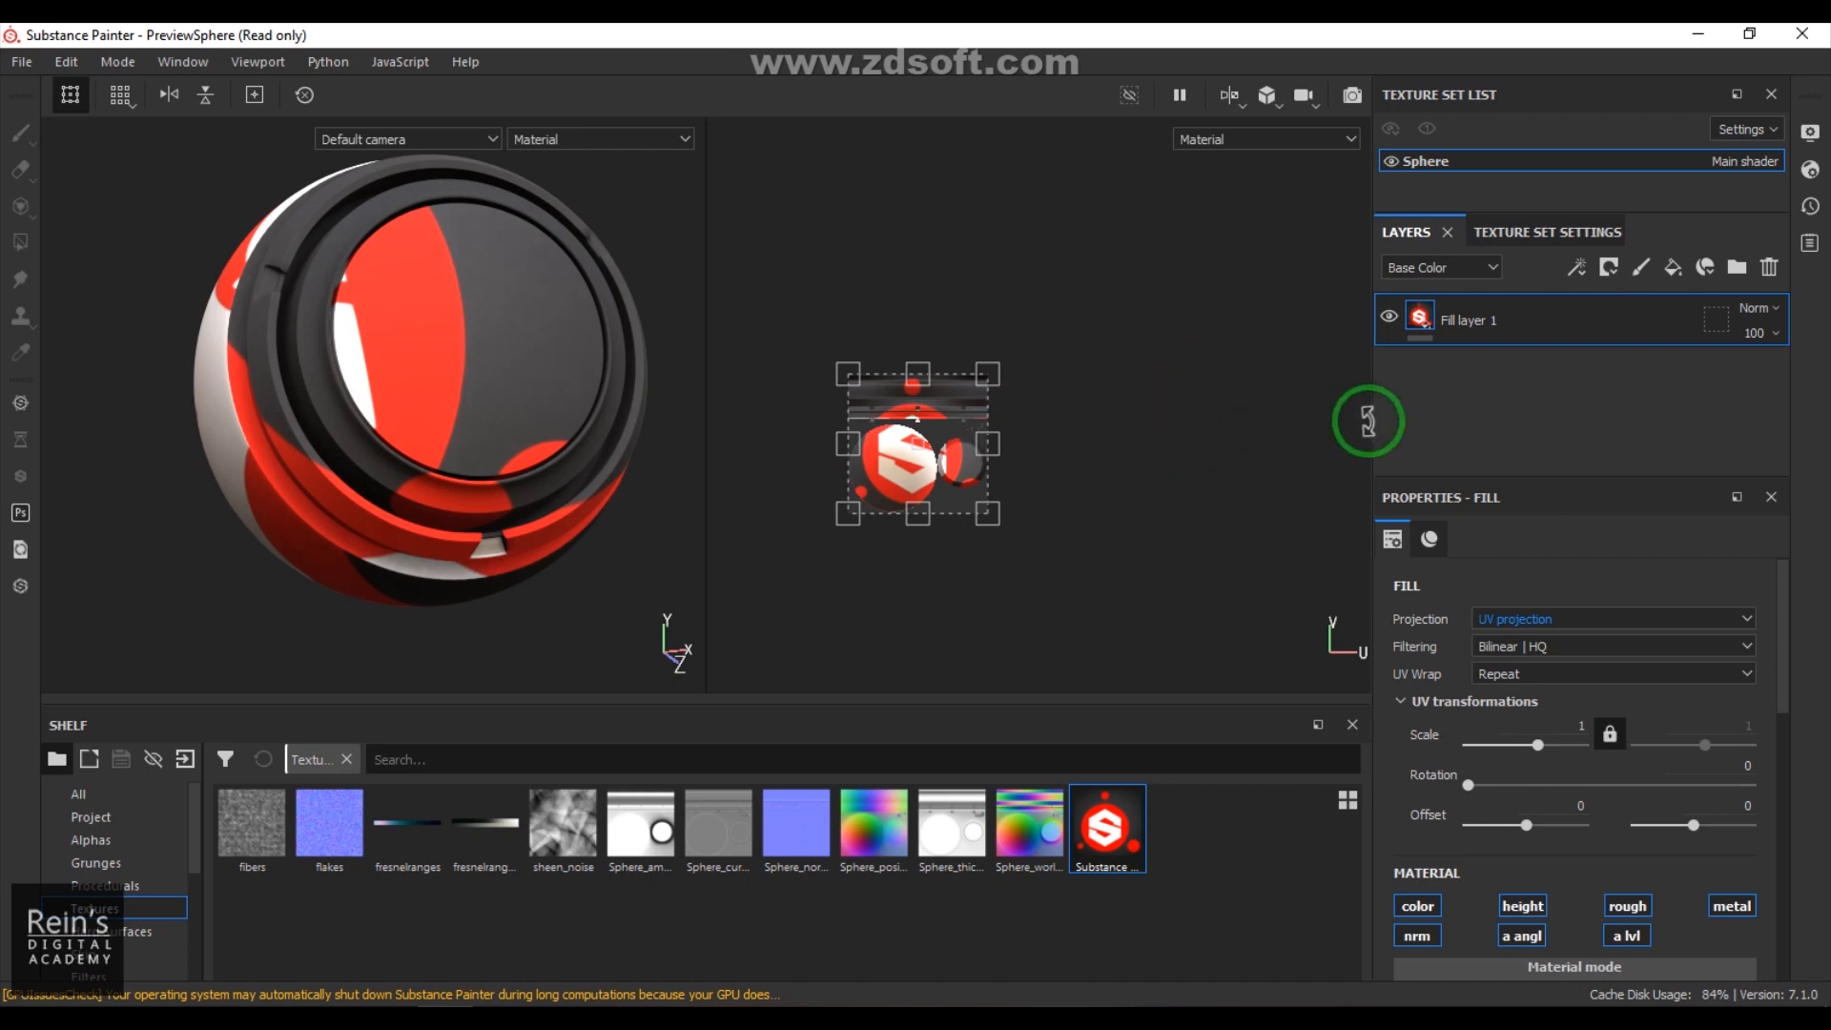
click(1503, 675)
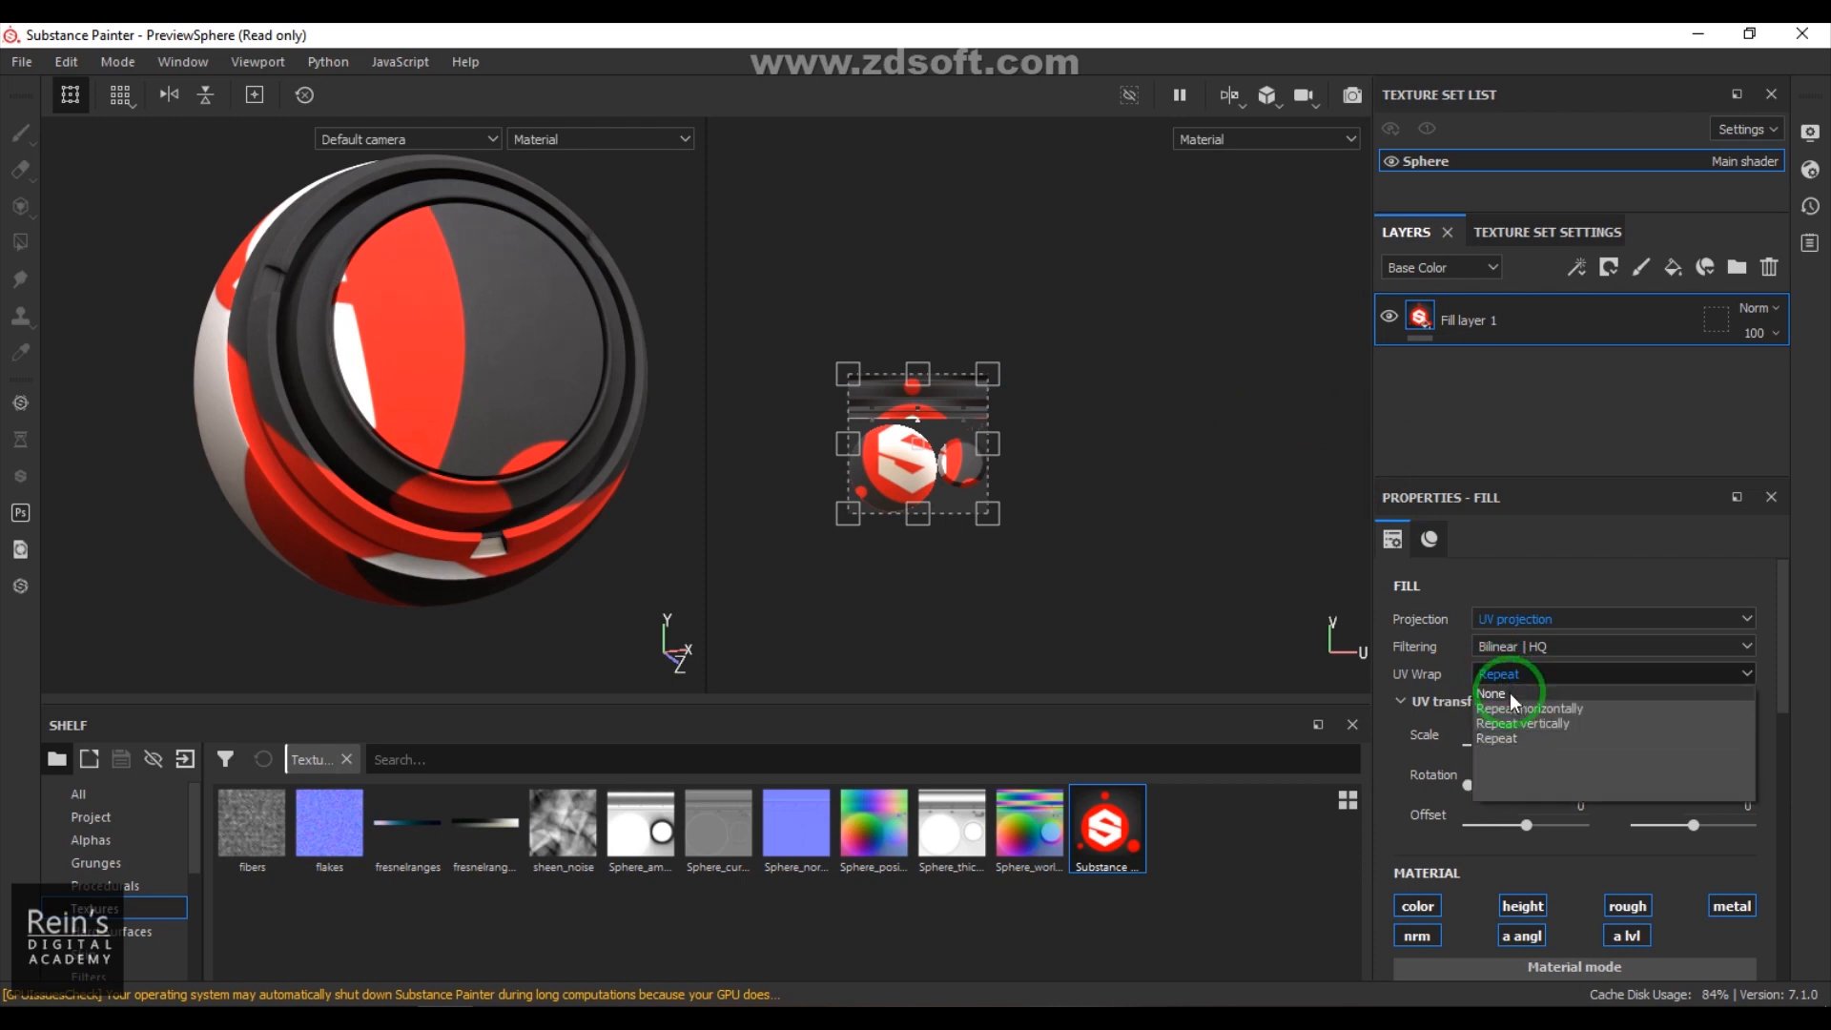
click(1508, 692)
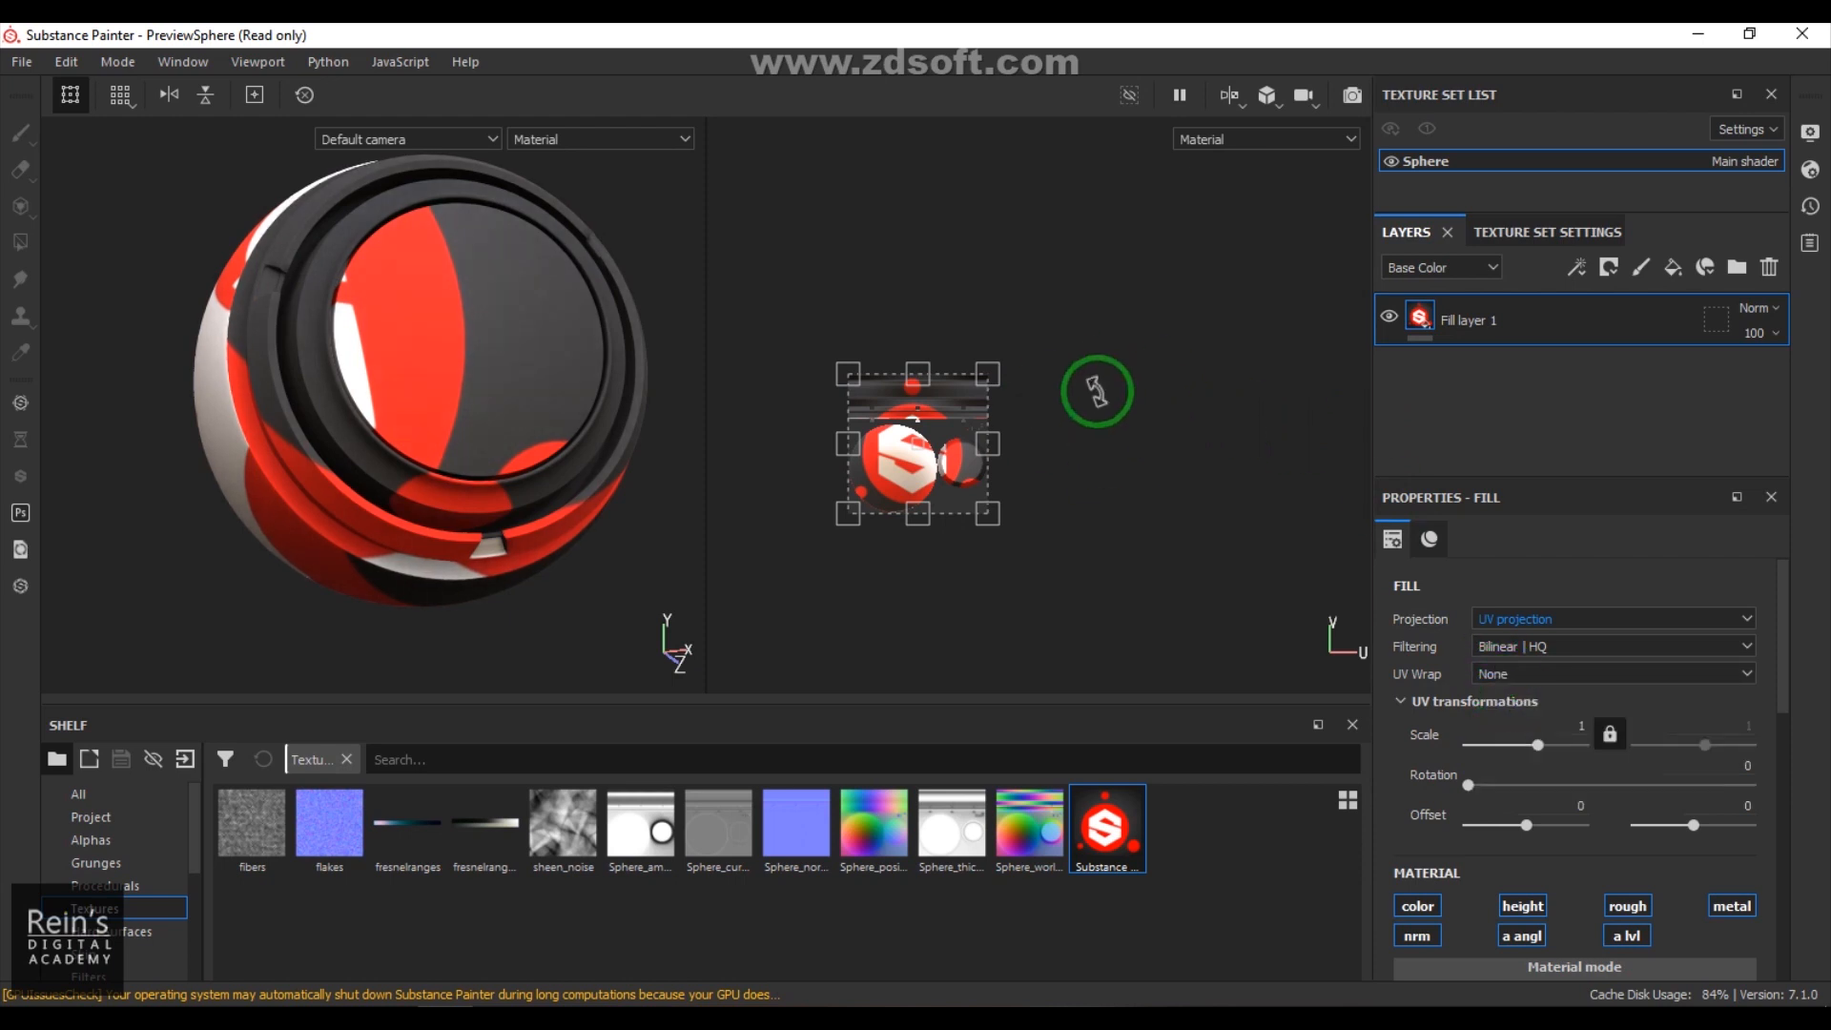
Step: Try shifting the unwrapped logo fill horizontally by about -0.34 on the UV layout, and undo the shift
drag(944, 457, 897, 460)
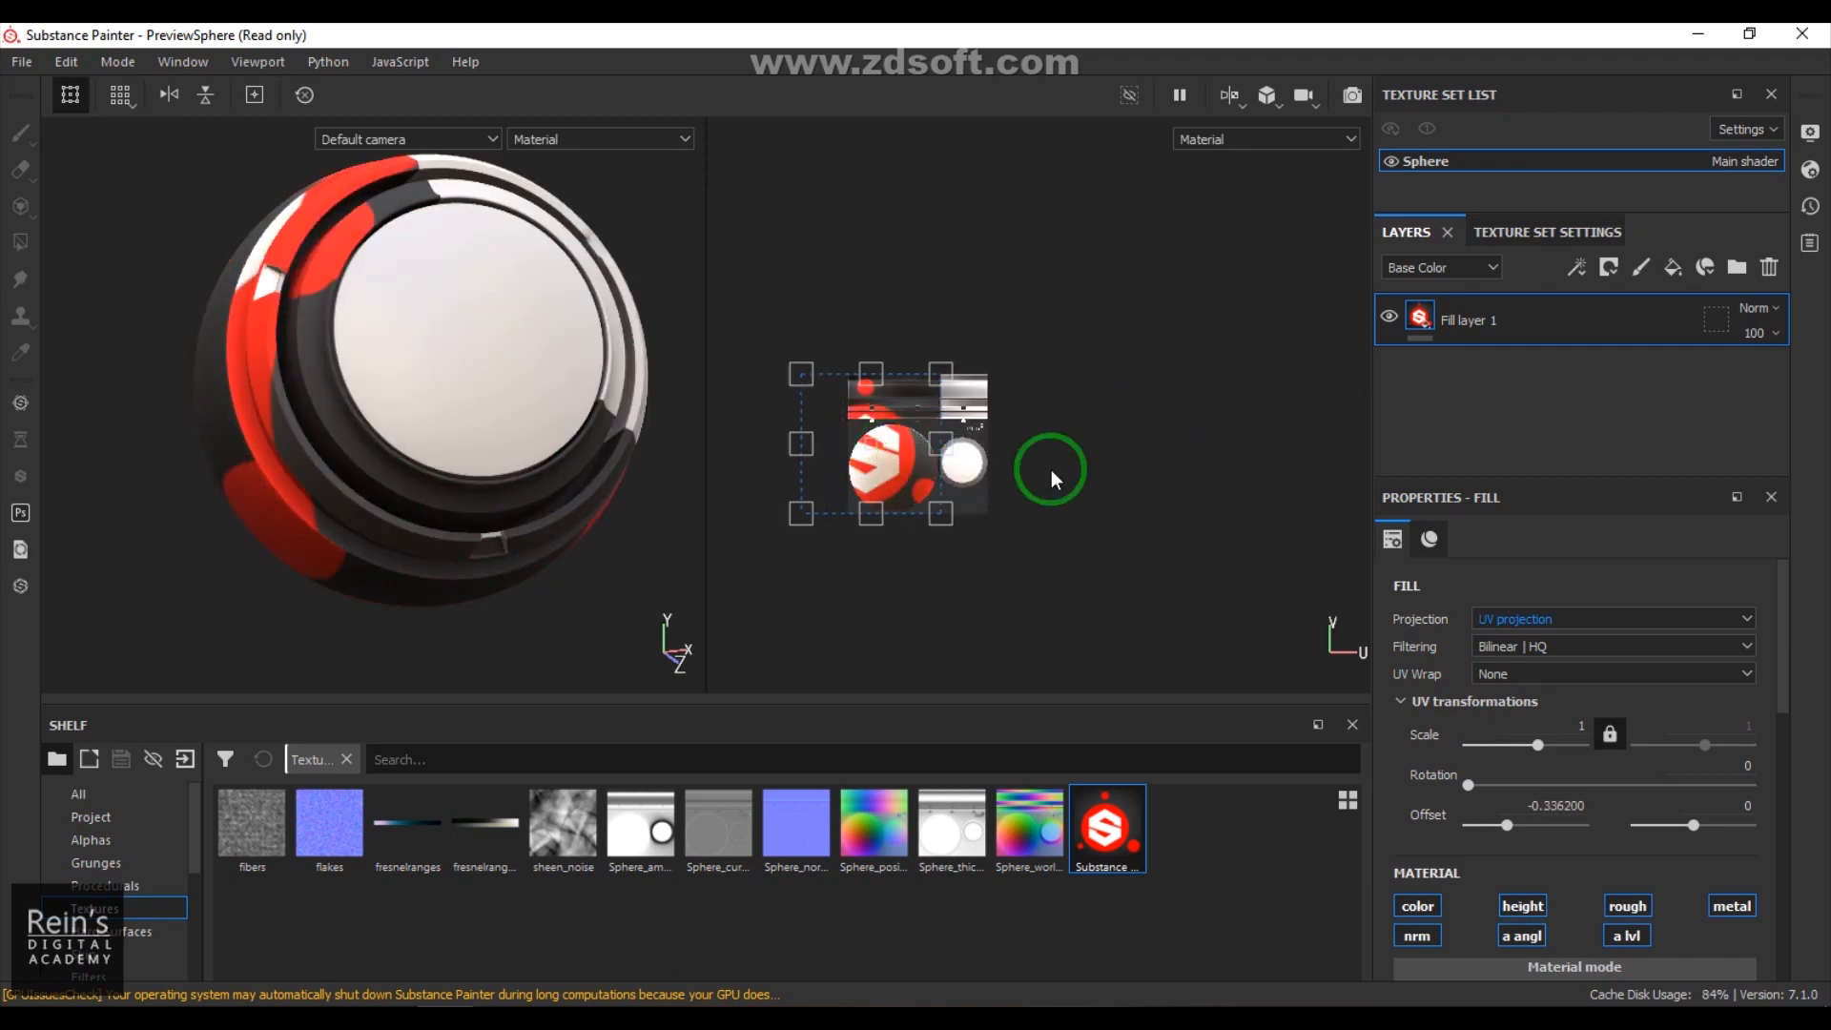
scroll(972, 462, down, 2)
scroll(977, 461, up, 3)
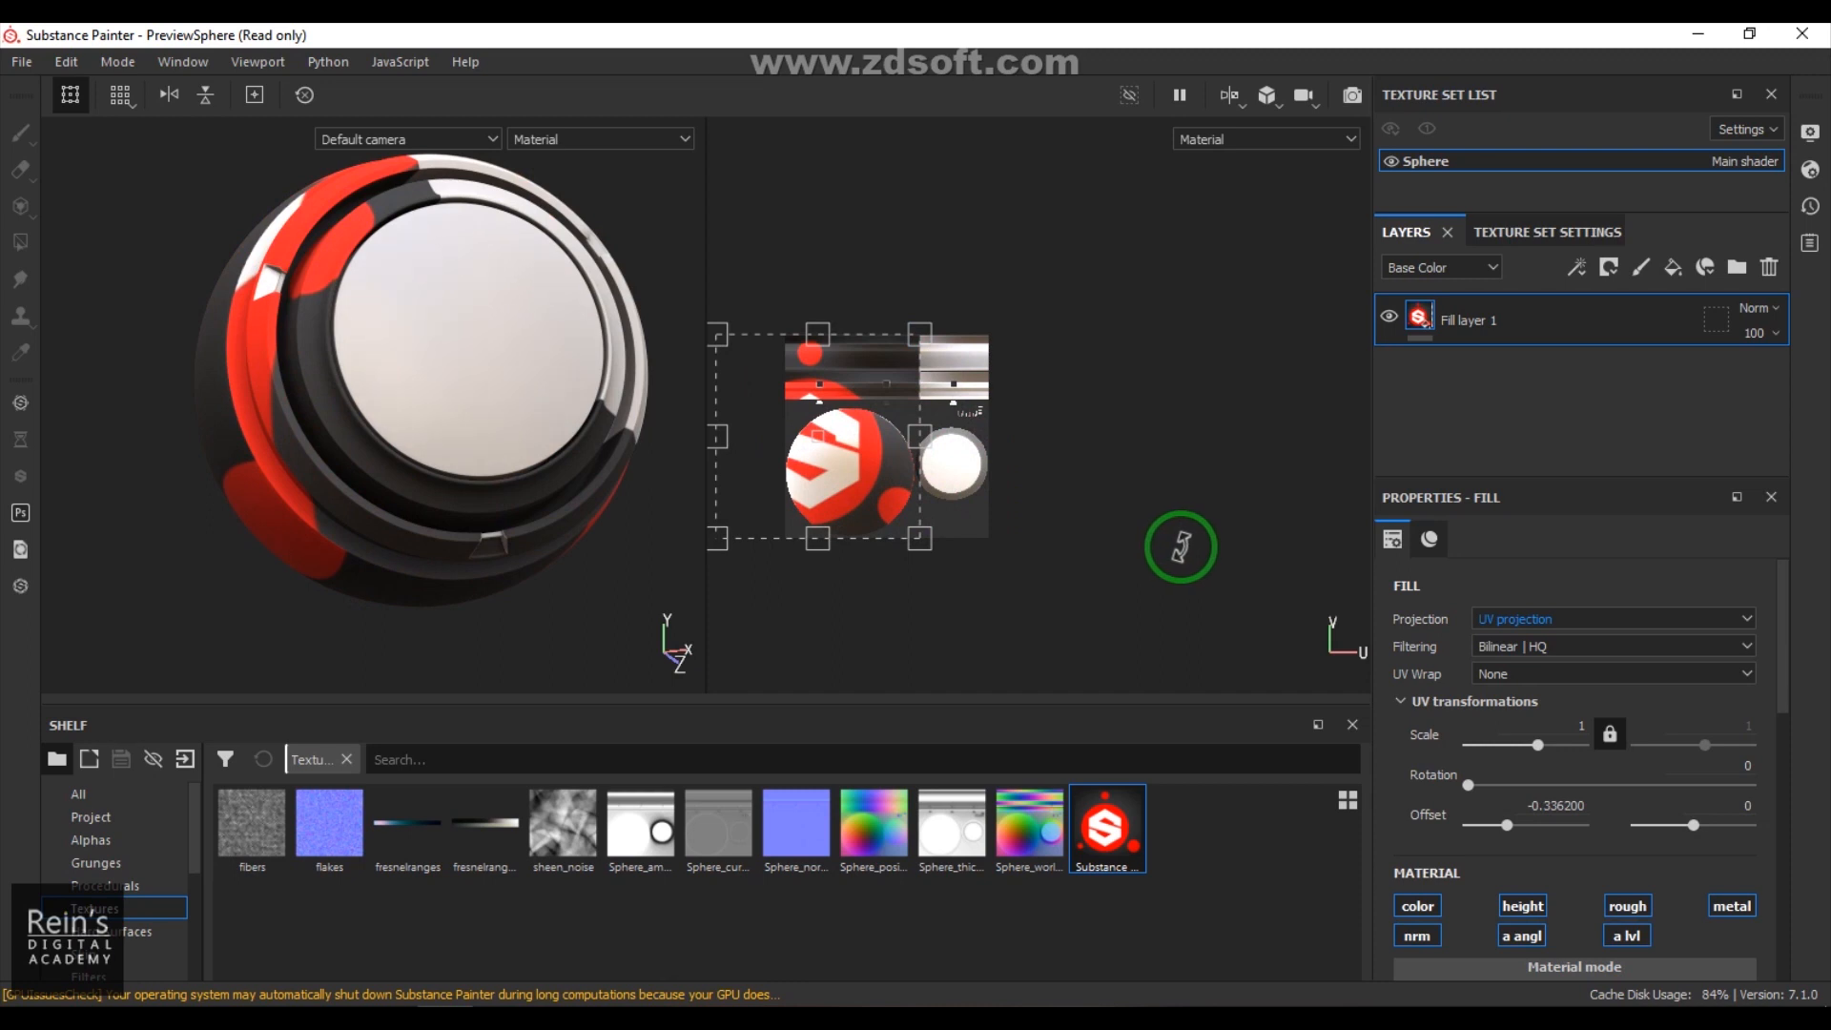
key(ctrl+z)
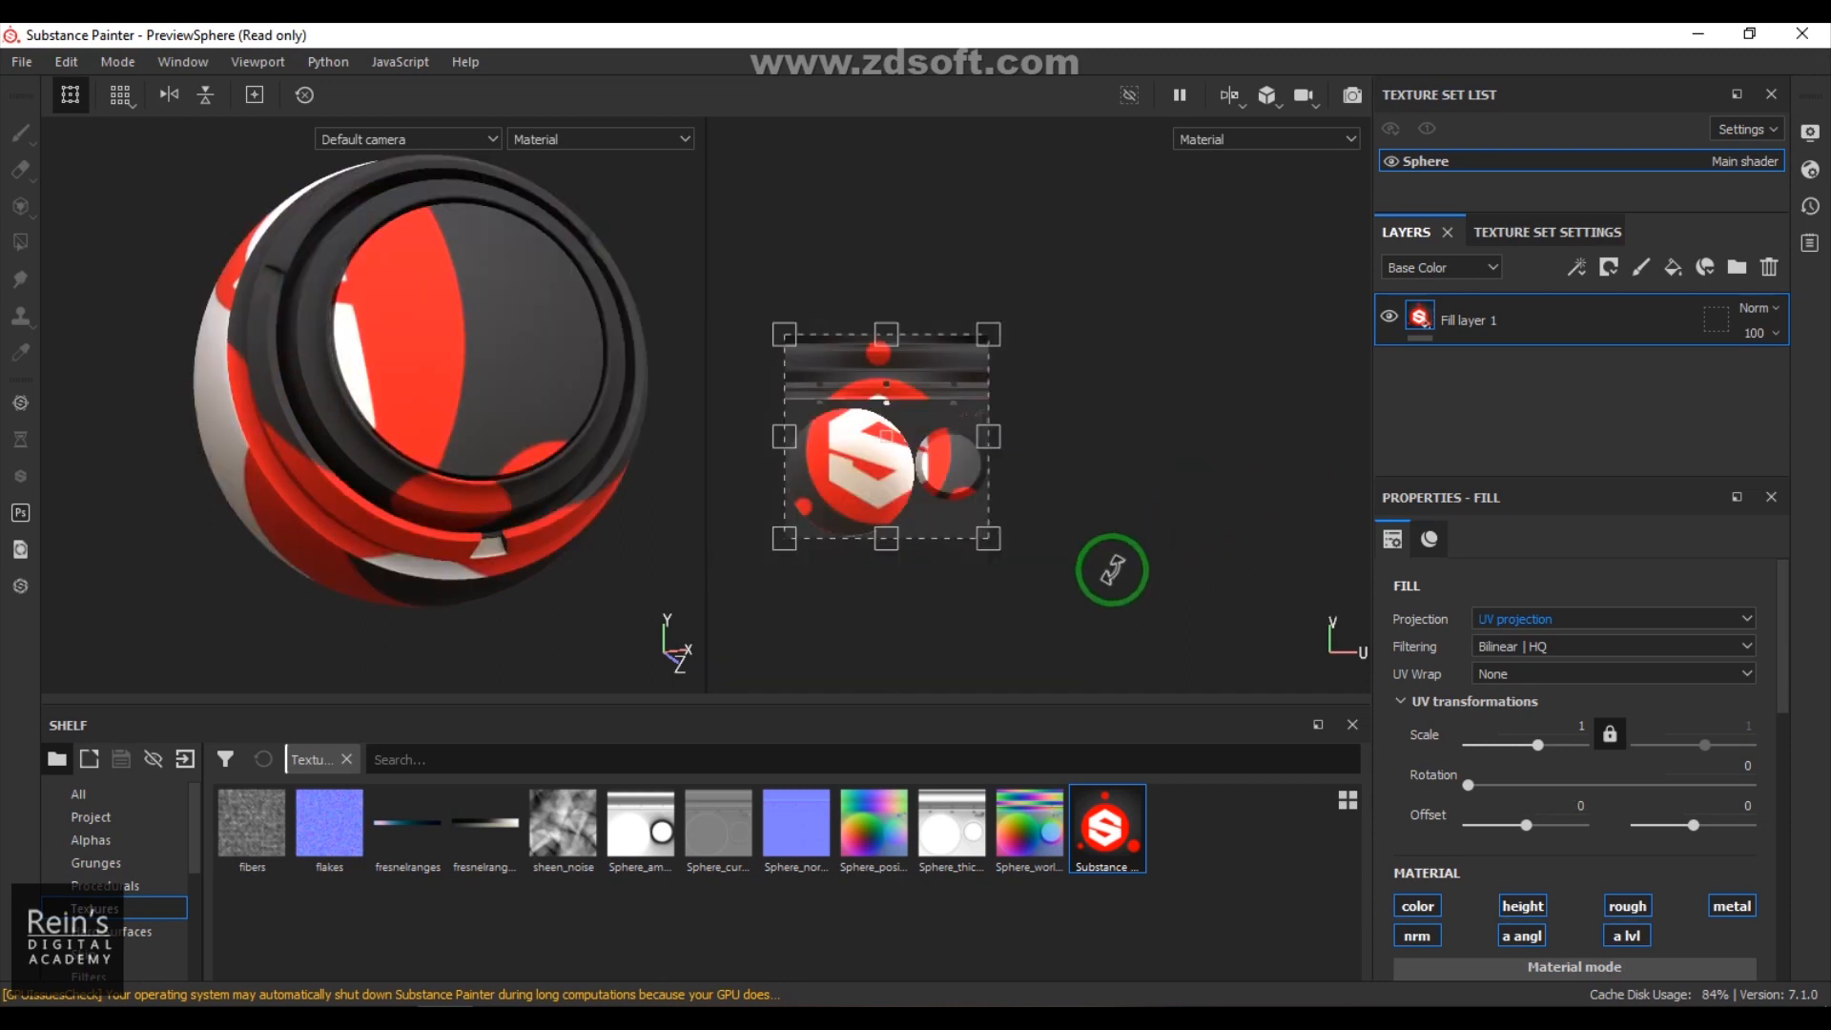
Step: Shrink and move the logo onto the small circular UV island, with scale about 3.21 by 3.54 and offset about 0.34, -0.13
middle_drag(1070, 559, 1199, 563)
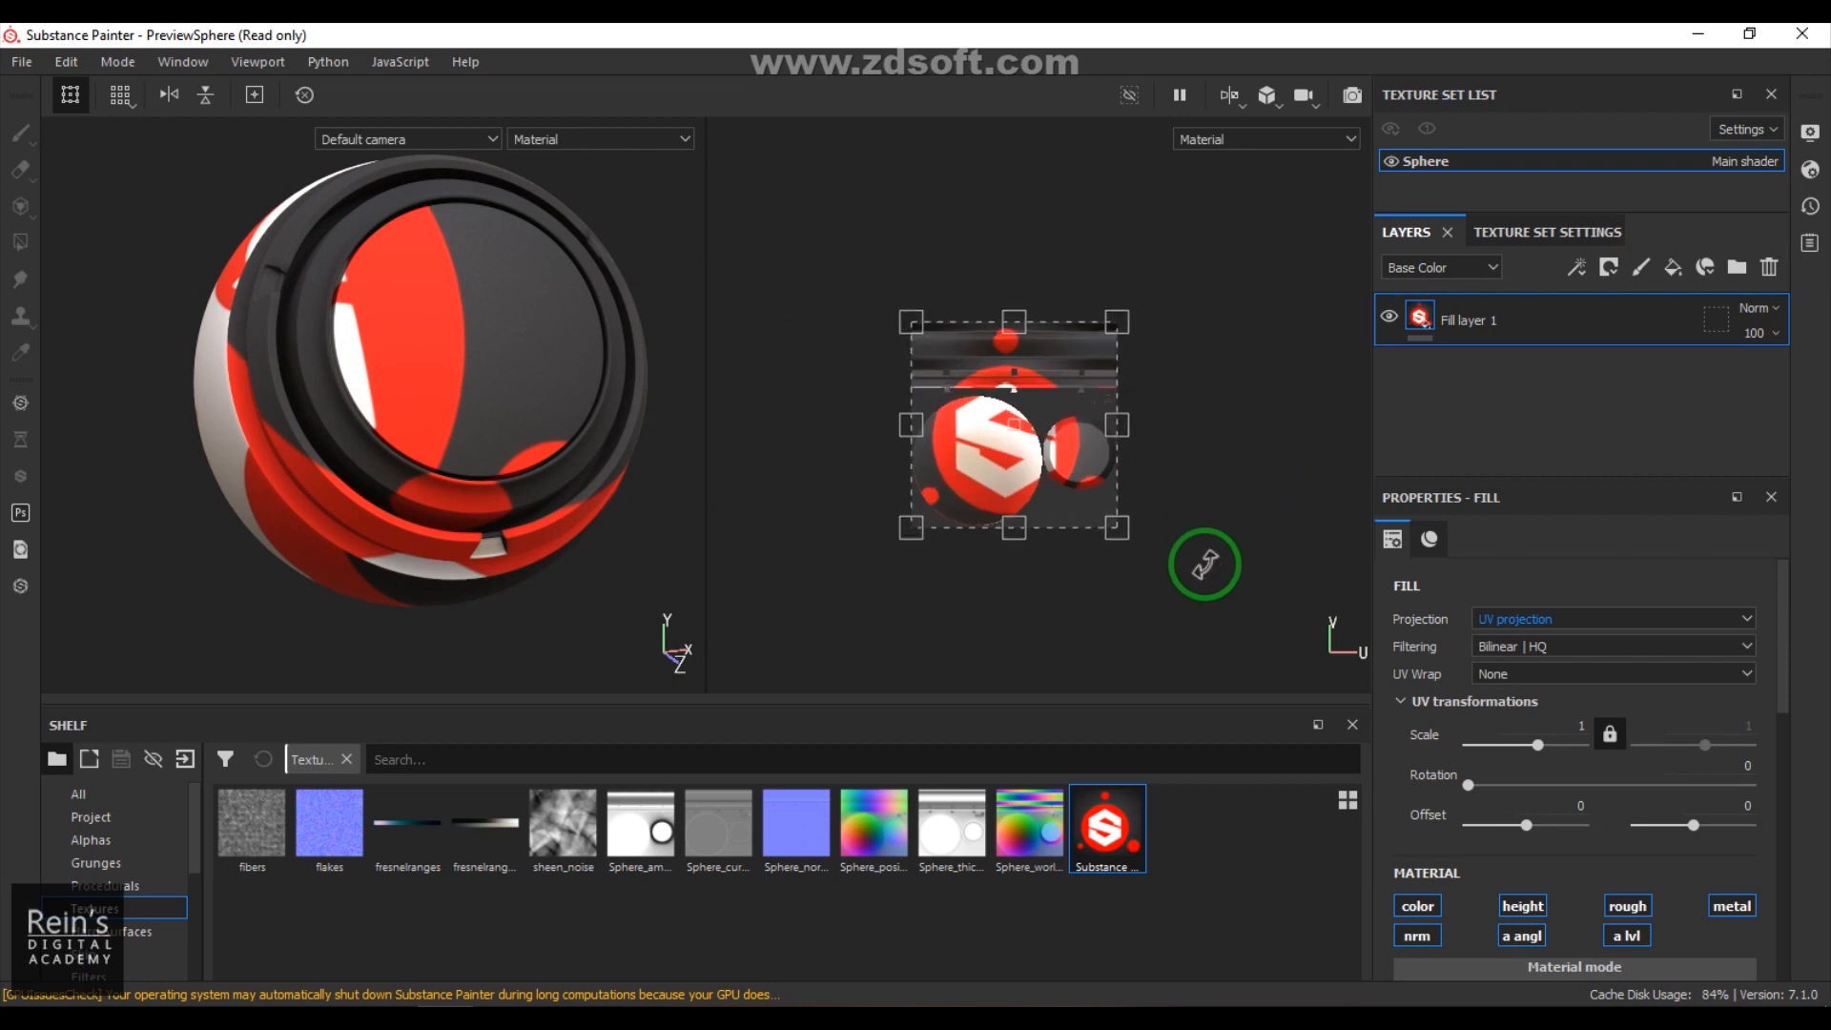
scroll(1203, 564, up, 2)
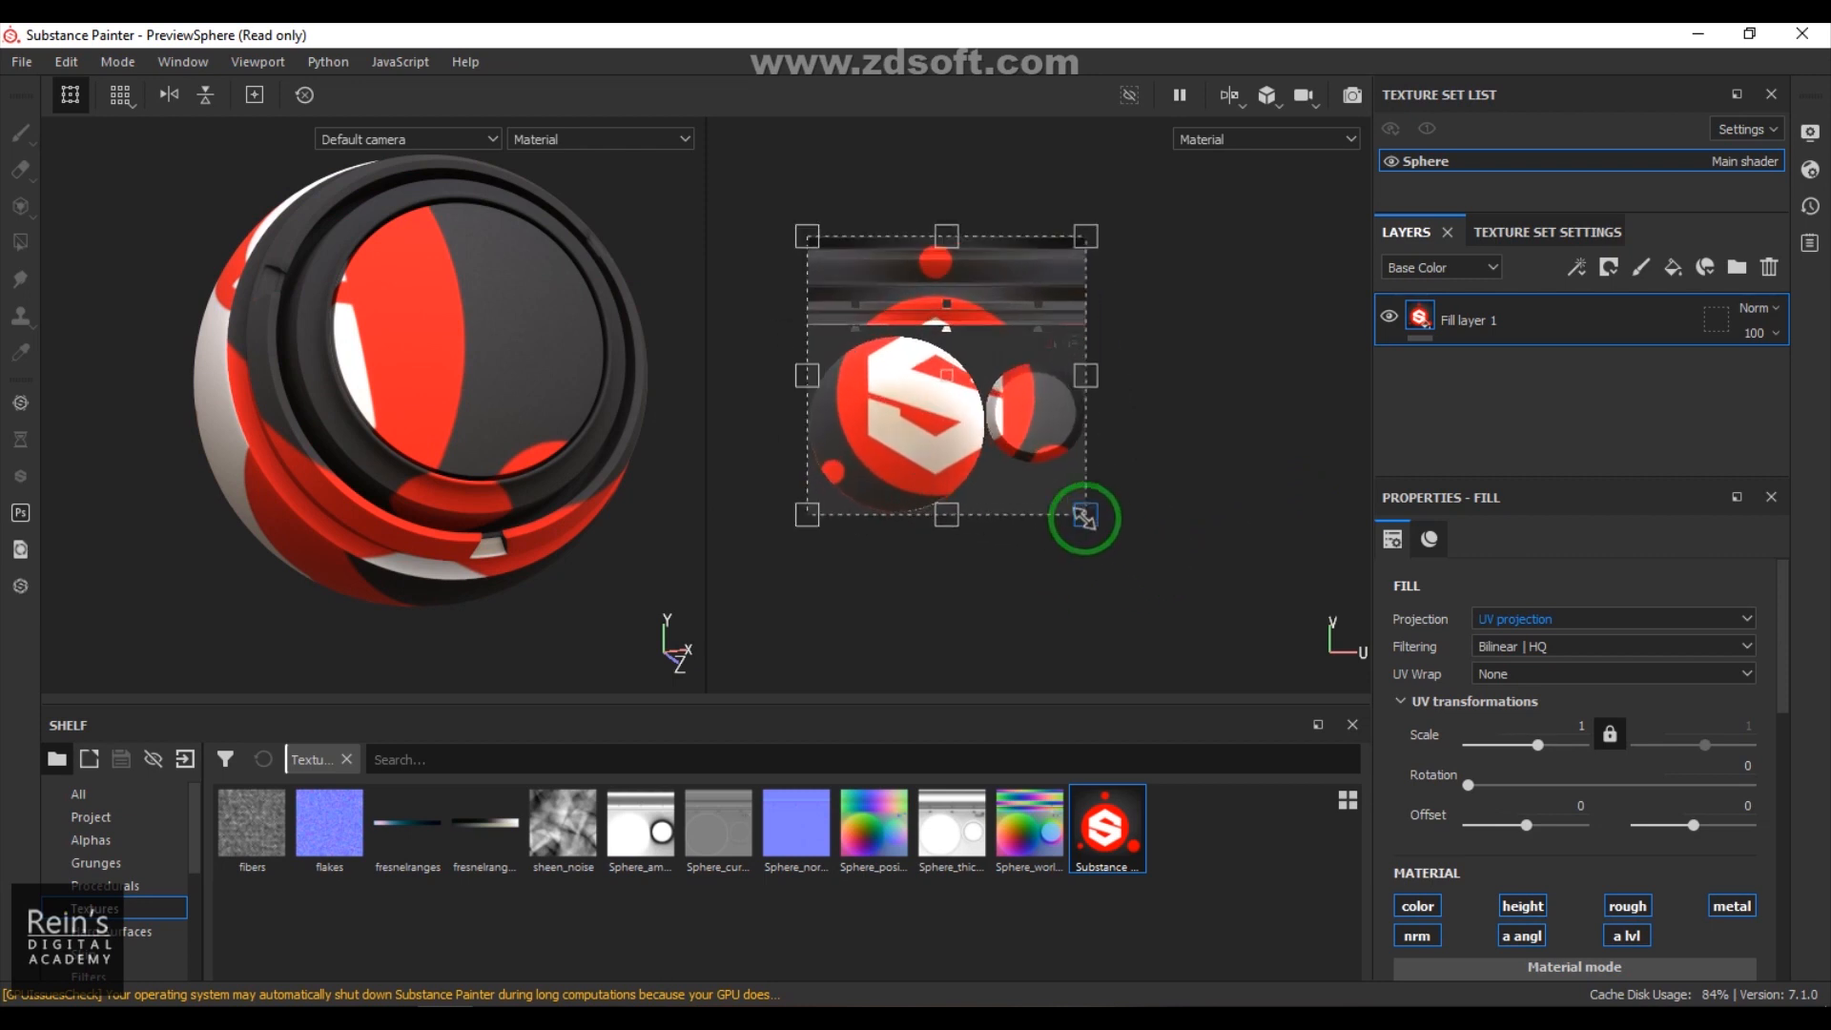
drag(1075, 511, 1036, 397)
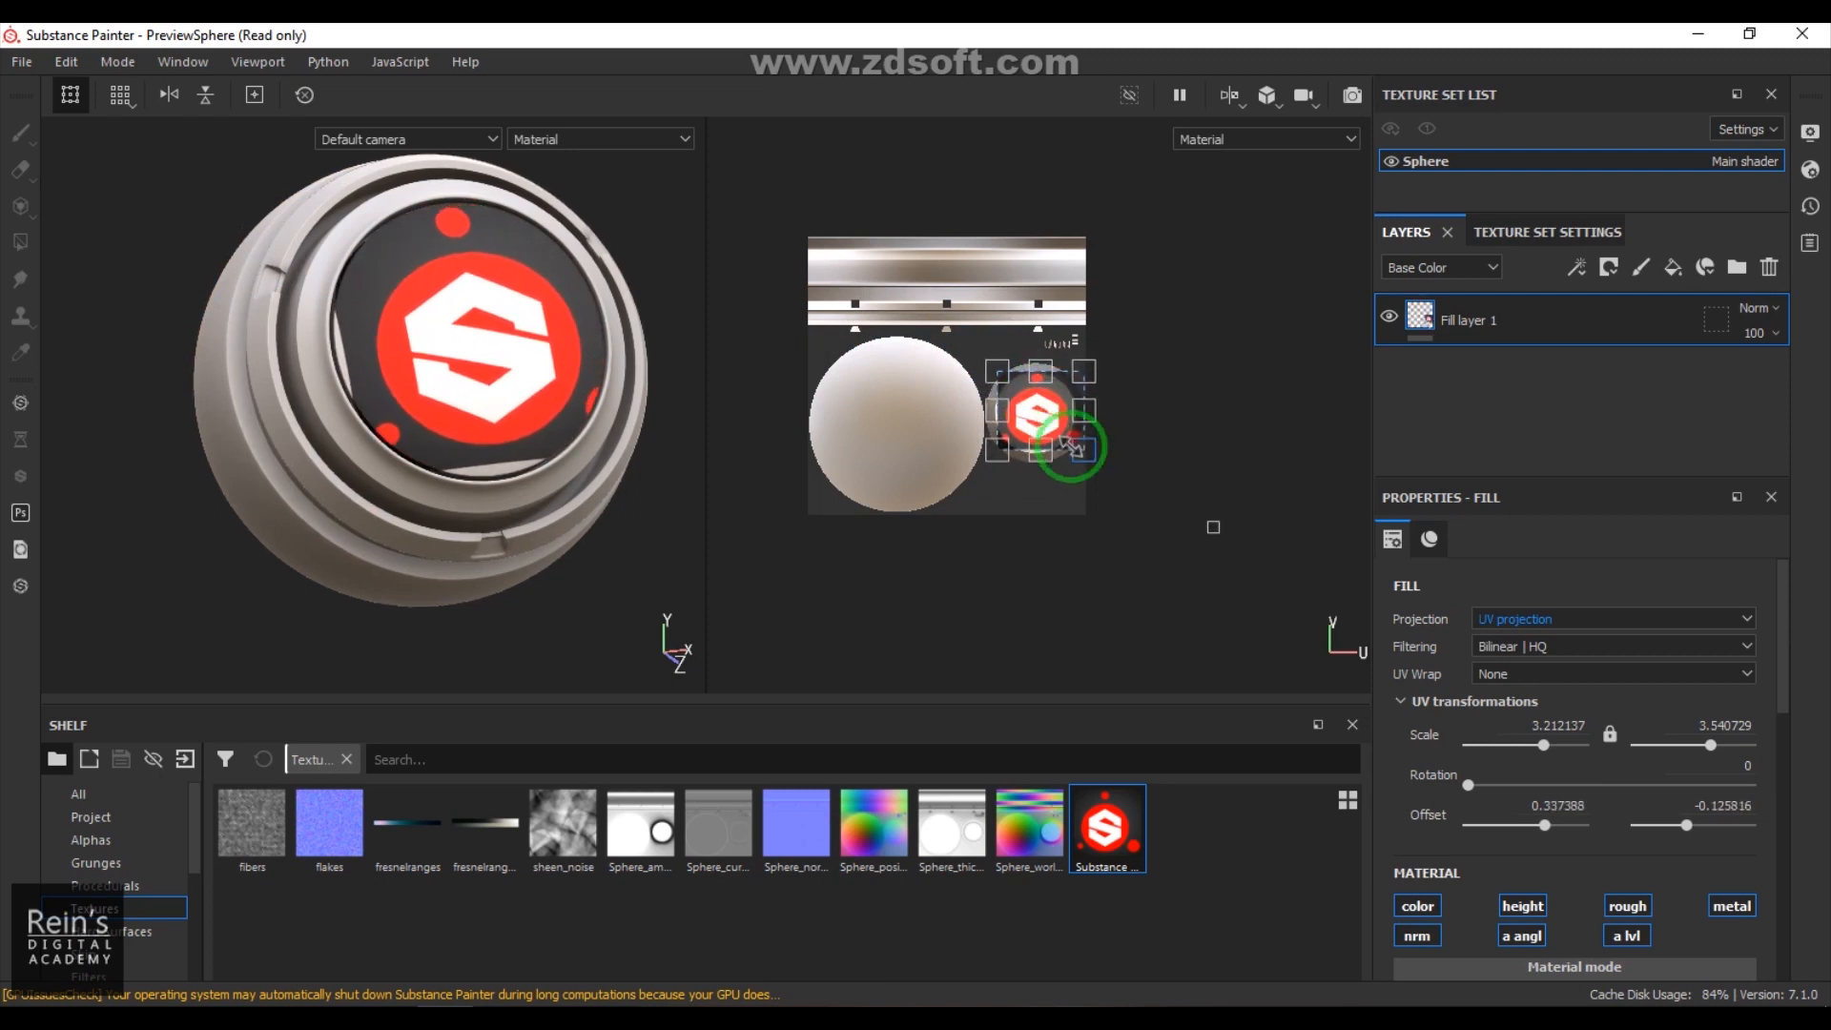
Step: Compare the UV Wrap options Repeat, Repeat horizontally and Repeat vertically on the logo fill, and return it to None
click(1560, 681)
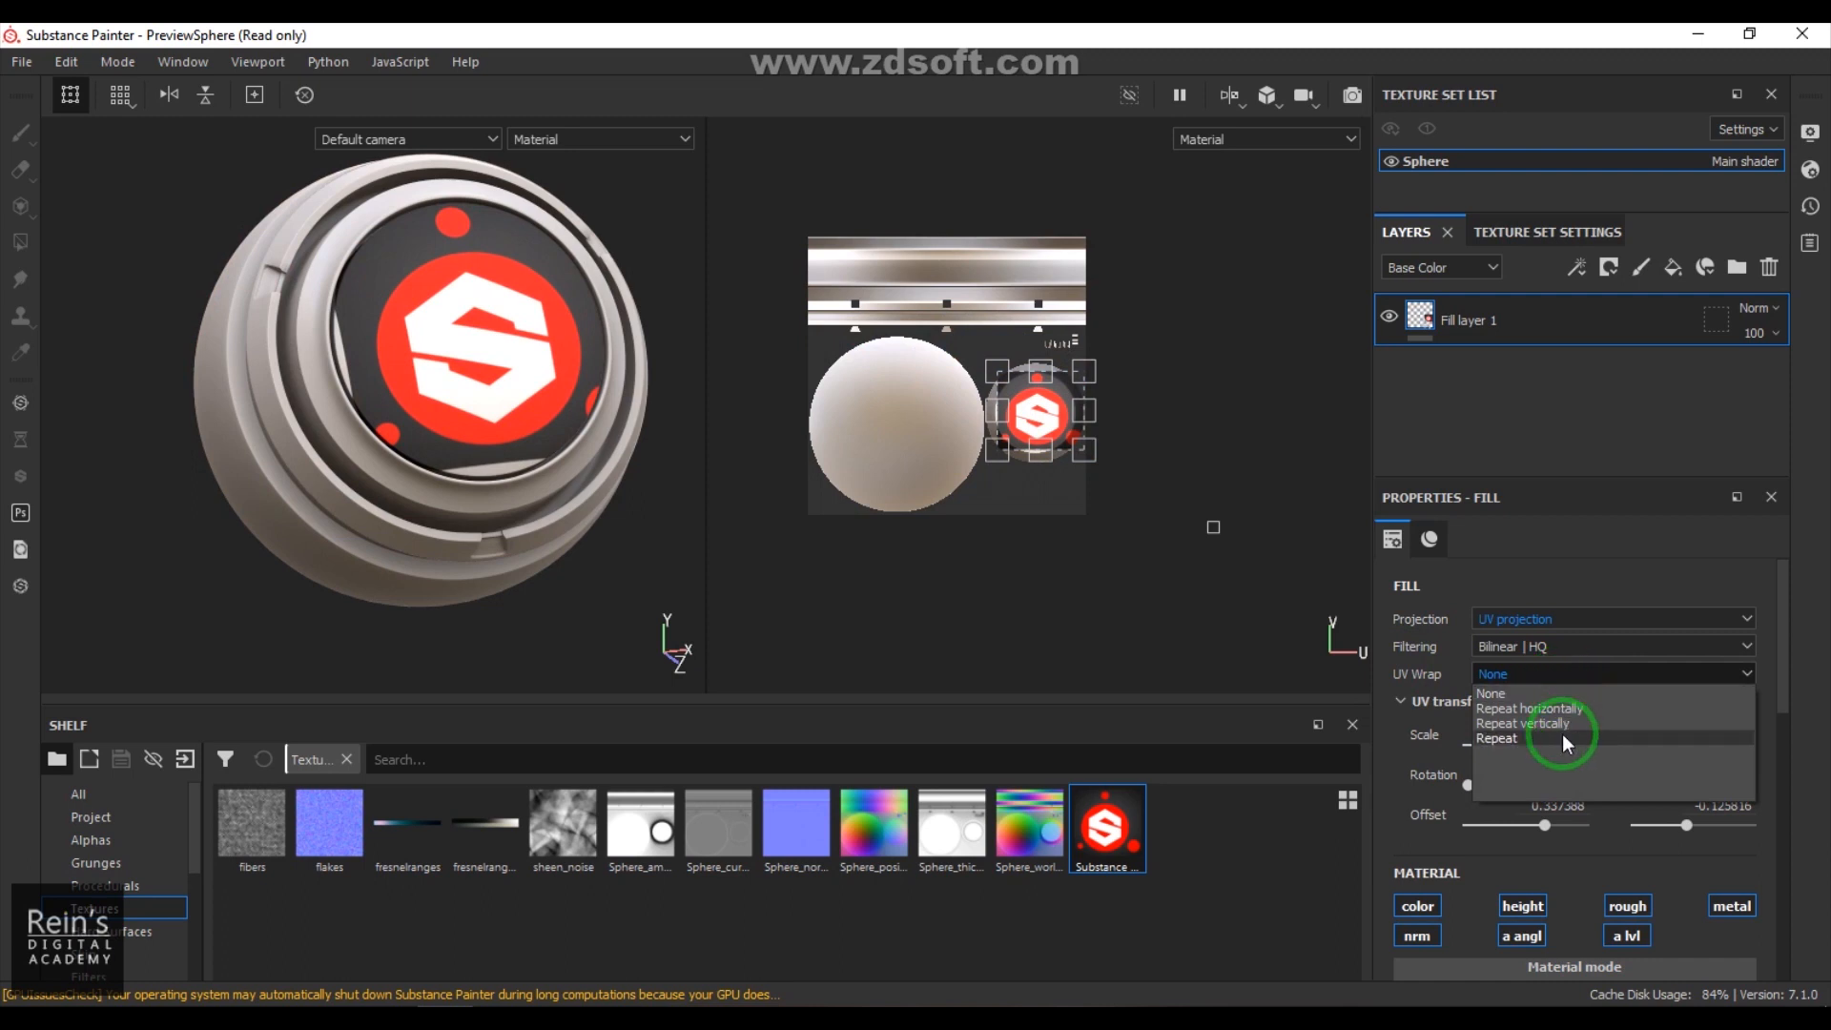
click(1562, 734)
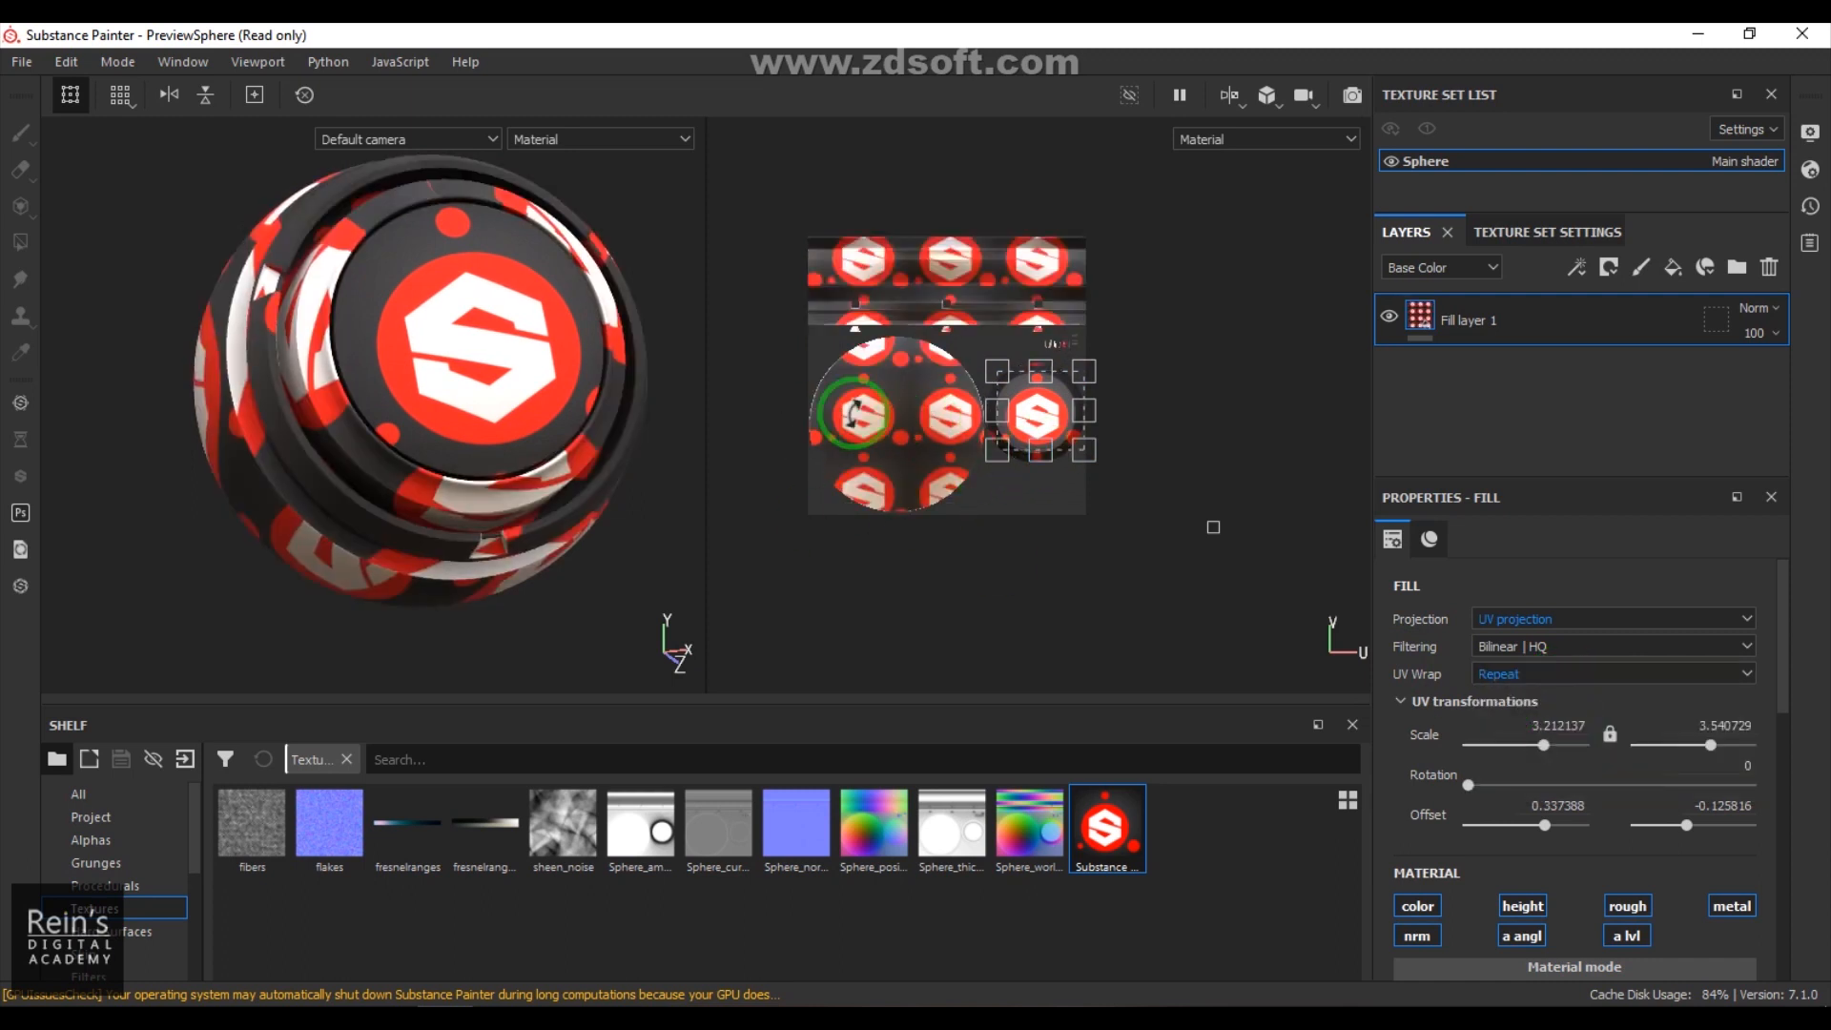
click(1575, 673)
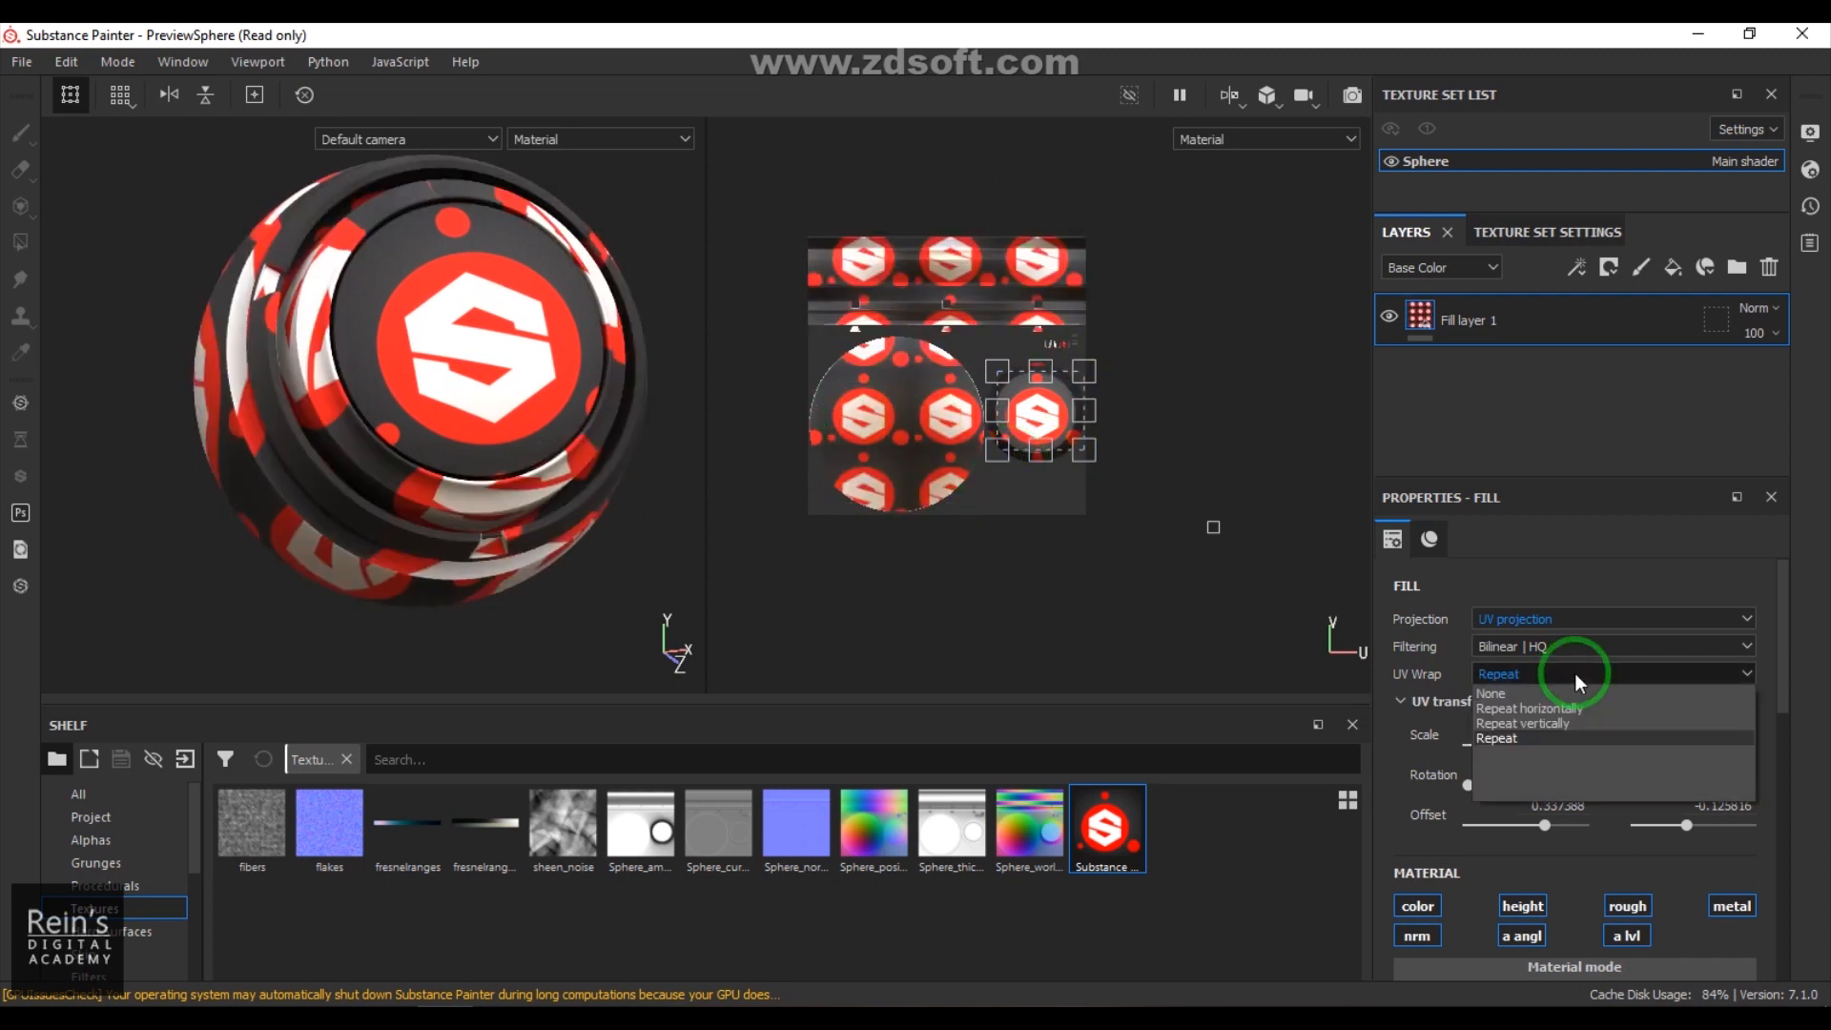
click(1577, 709)
click(1587, 678)
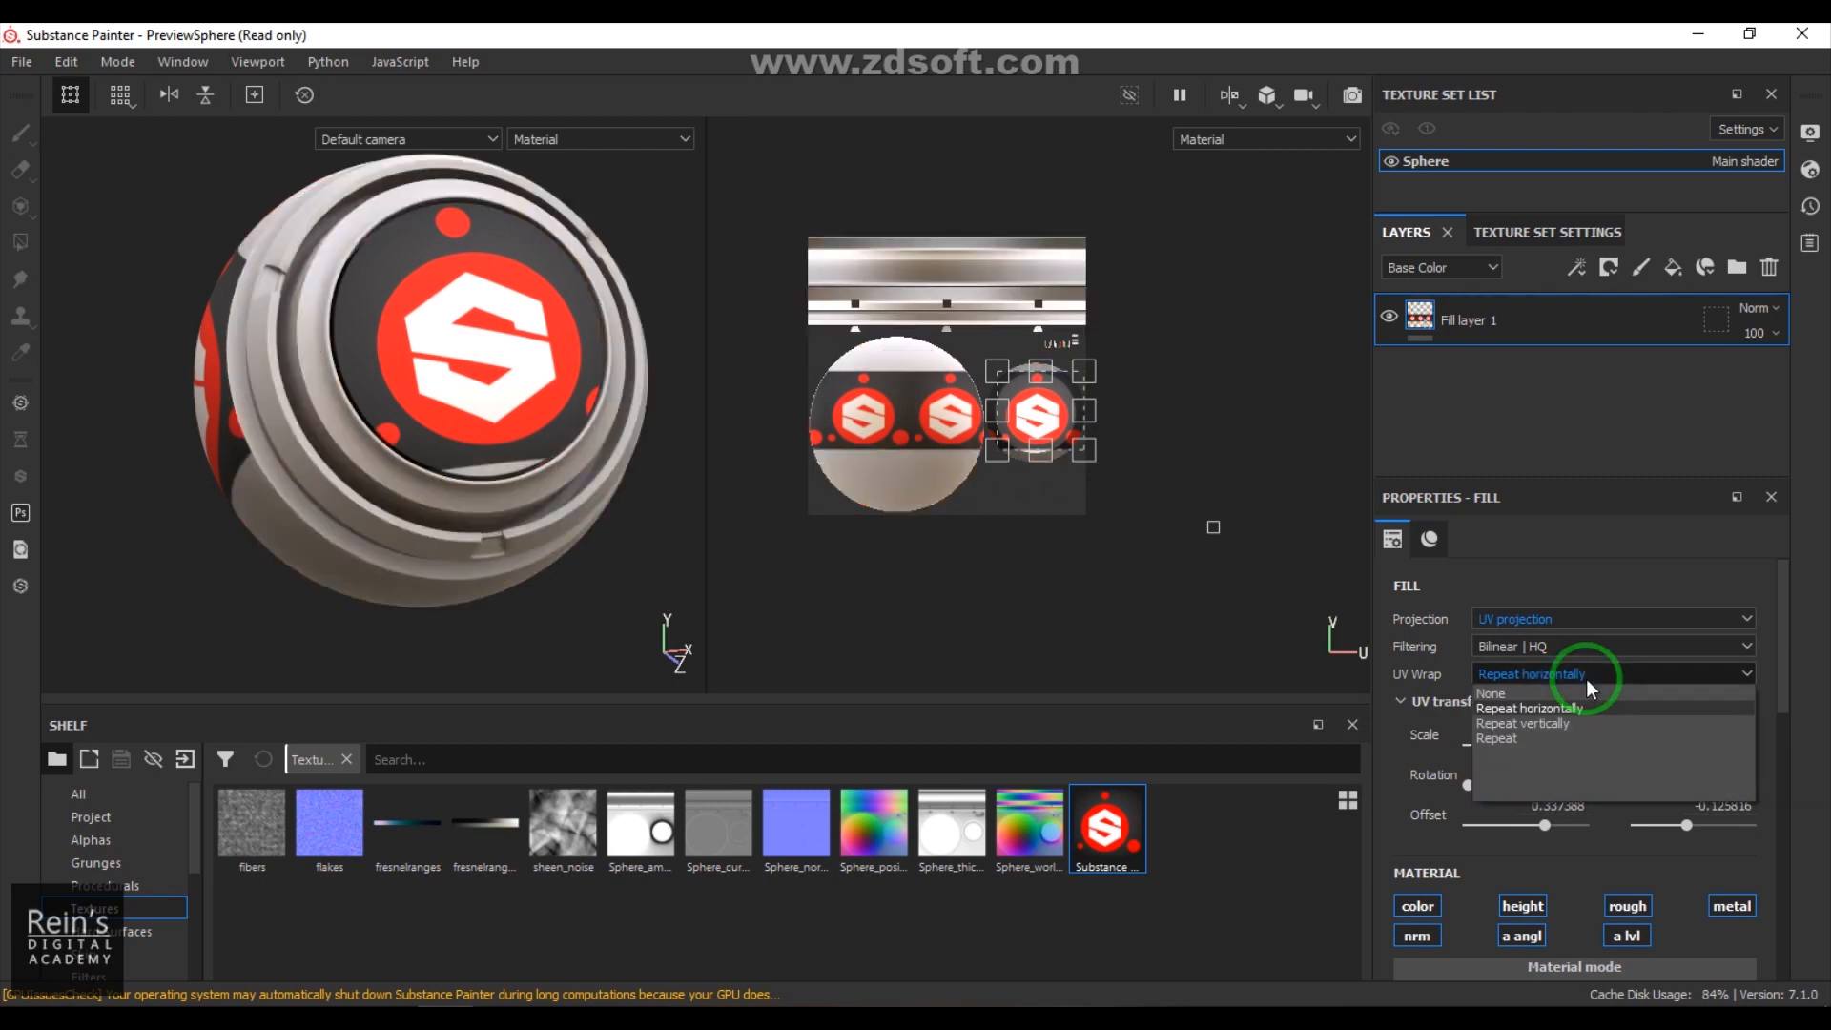
click(1579, 722)
click(1616, 675)
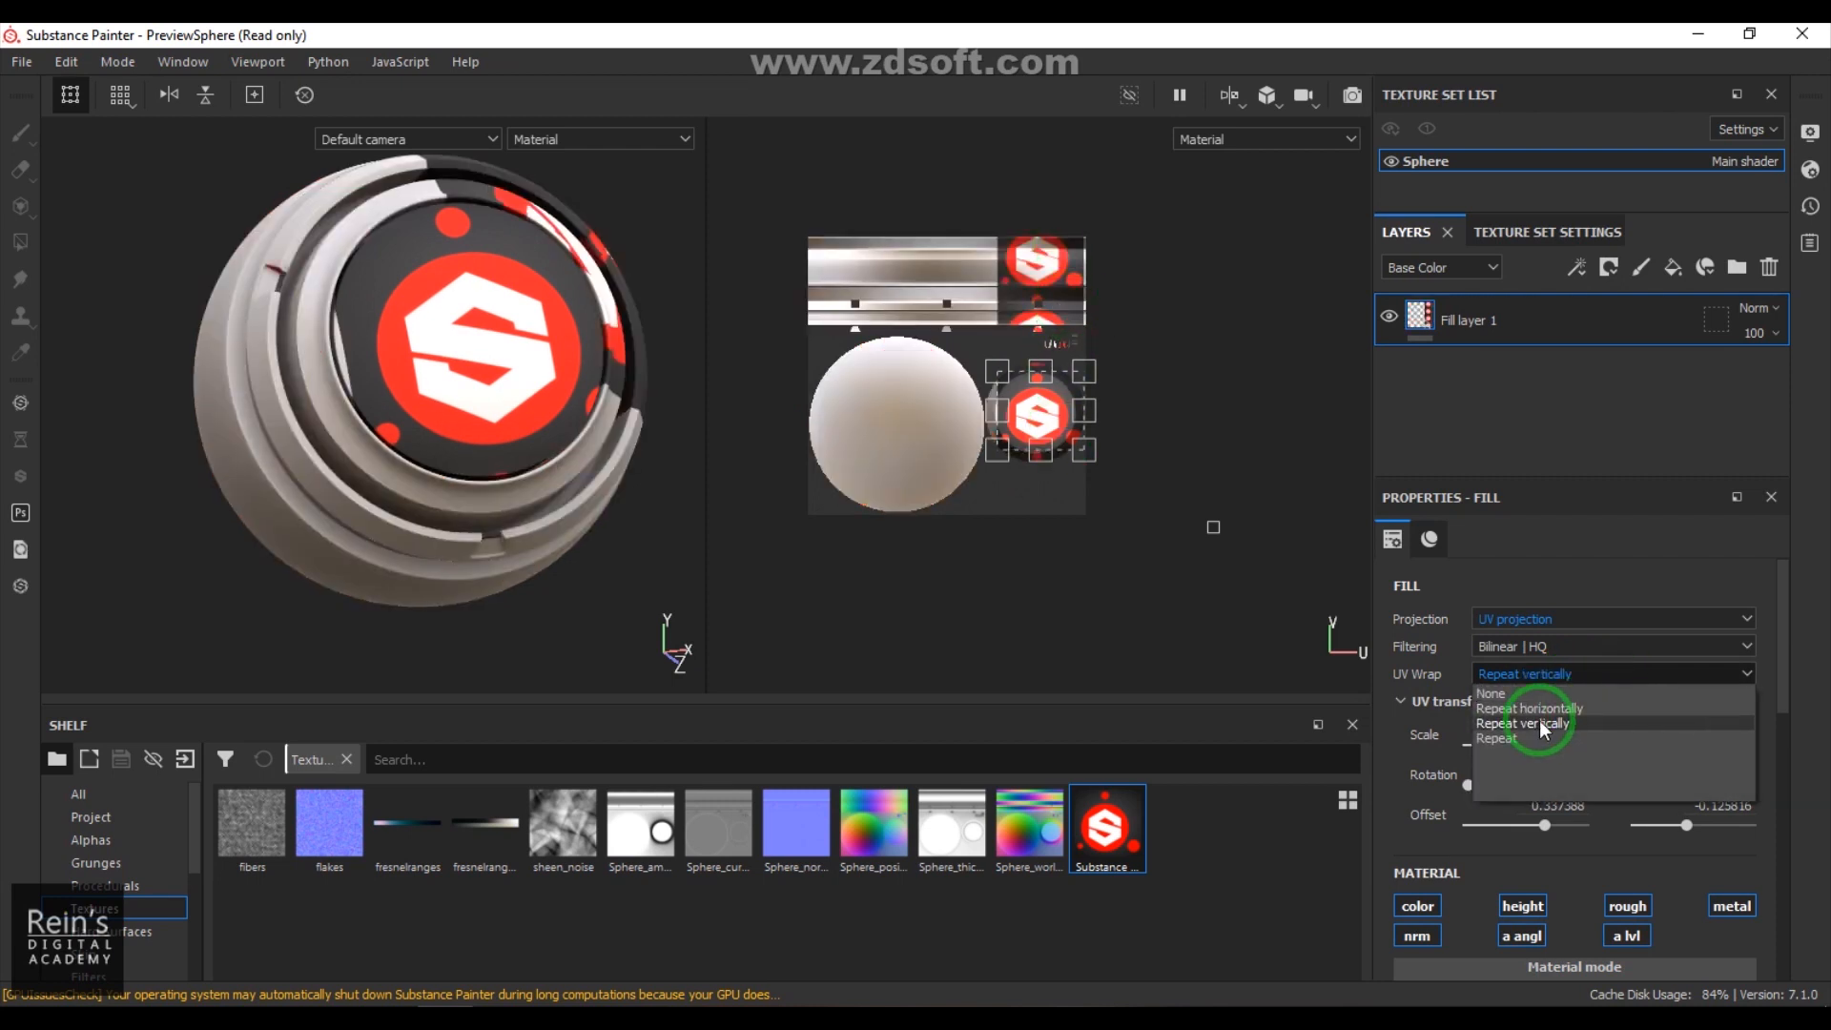
click(1502, 696)
scroll(1003, 442, down, 2)
scroll(1003, 443, up, 3)
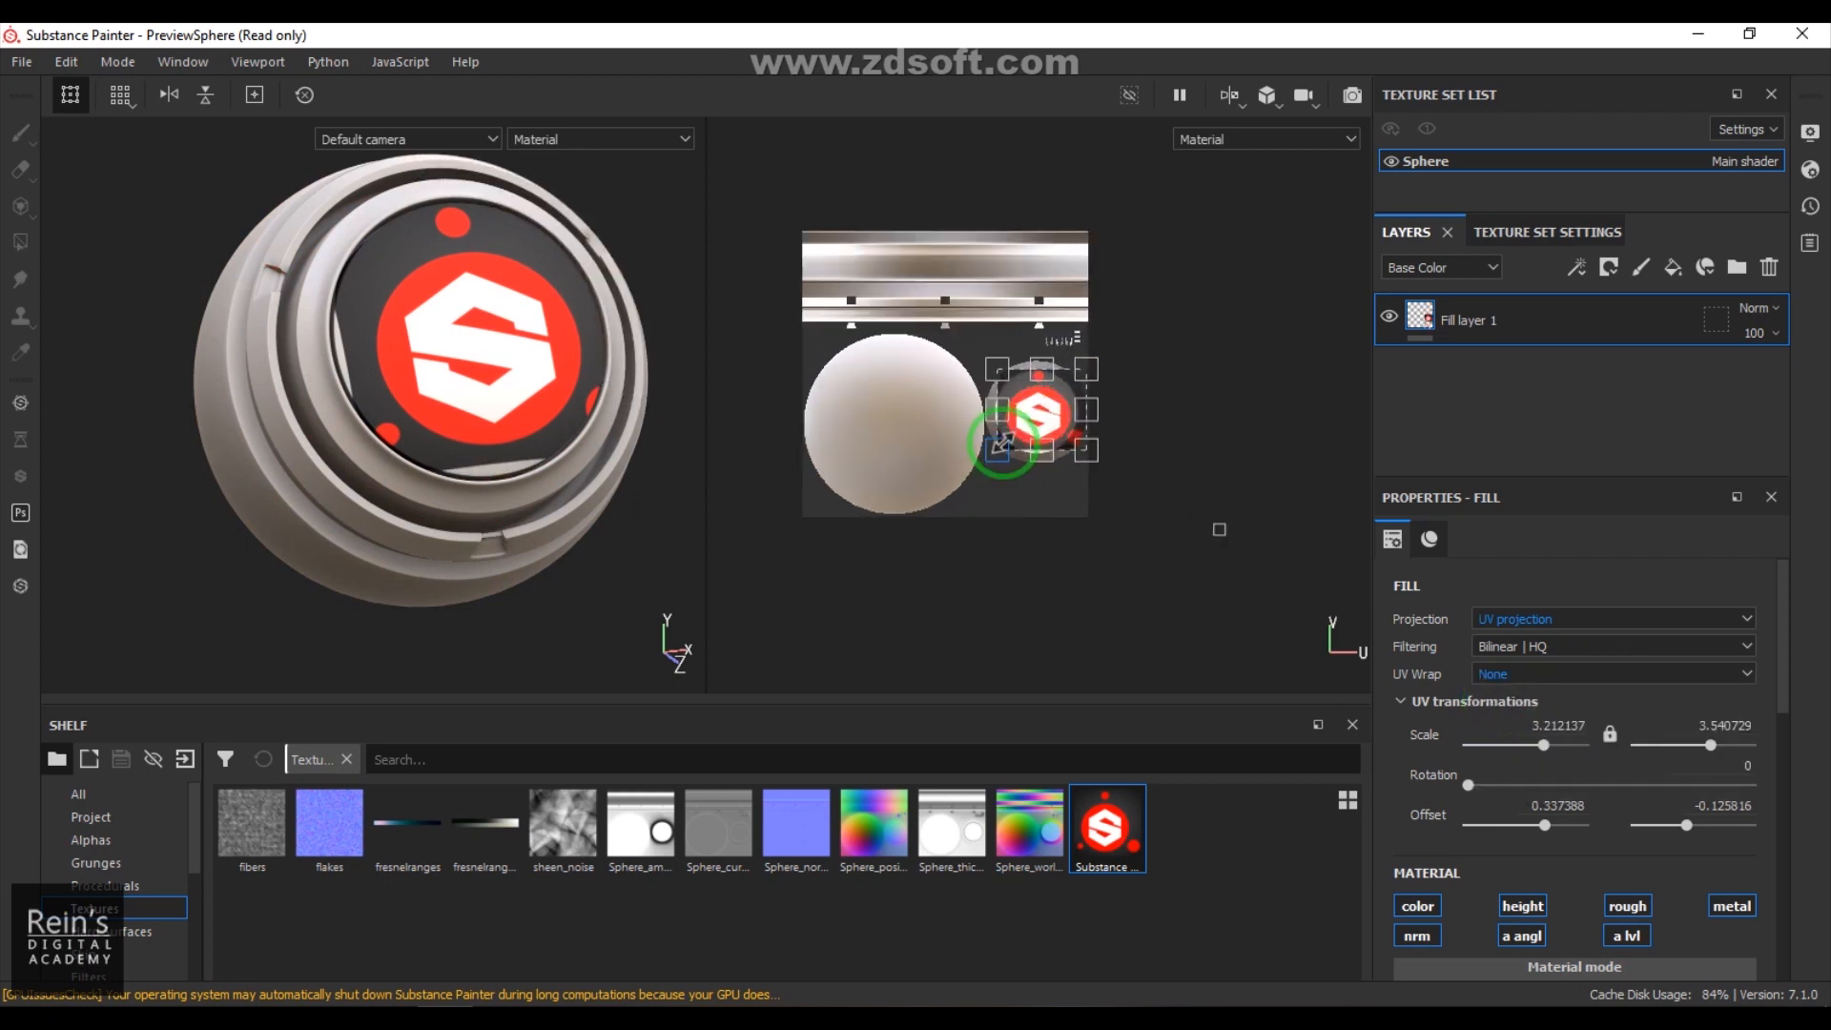
Step: Set UV Wrap to Repeat, enlarge the tiled logo to about 2.12 by 2.65, offset it to about 0.06, -0.11 and rotate it about 2.7 degrees
click(1513, 673)
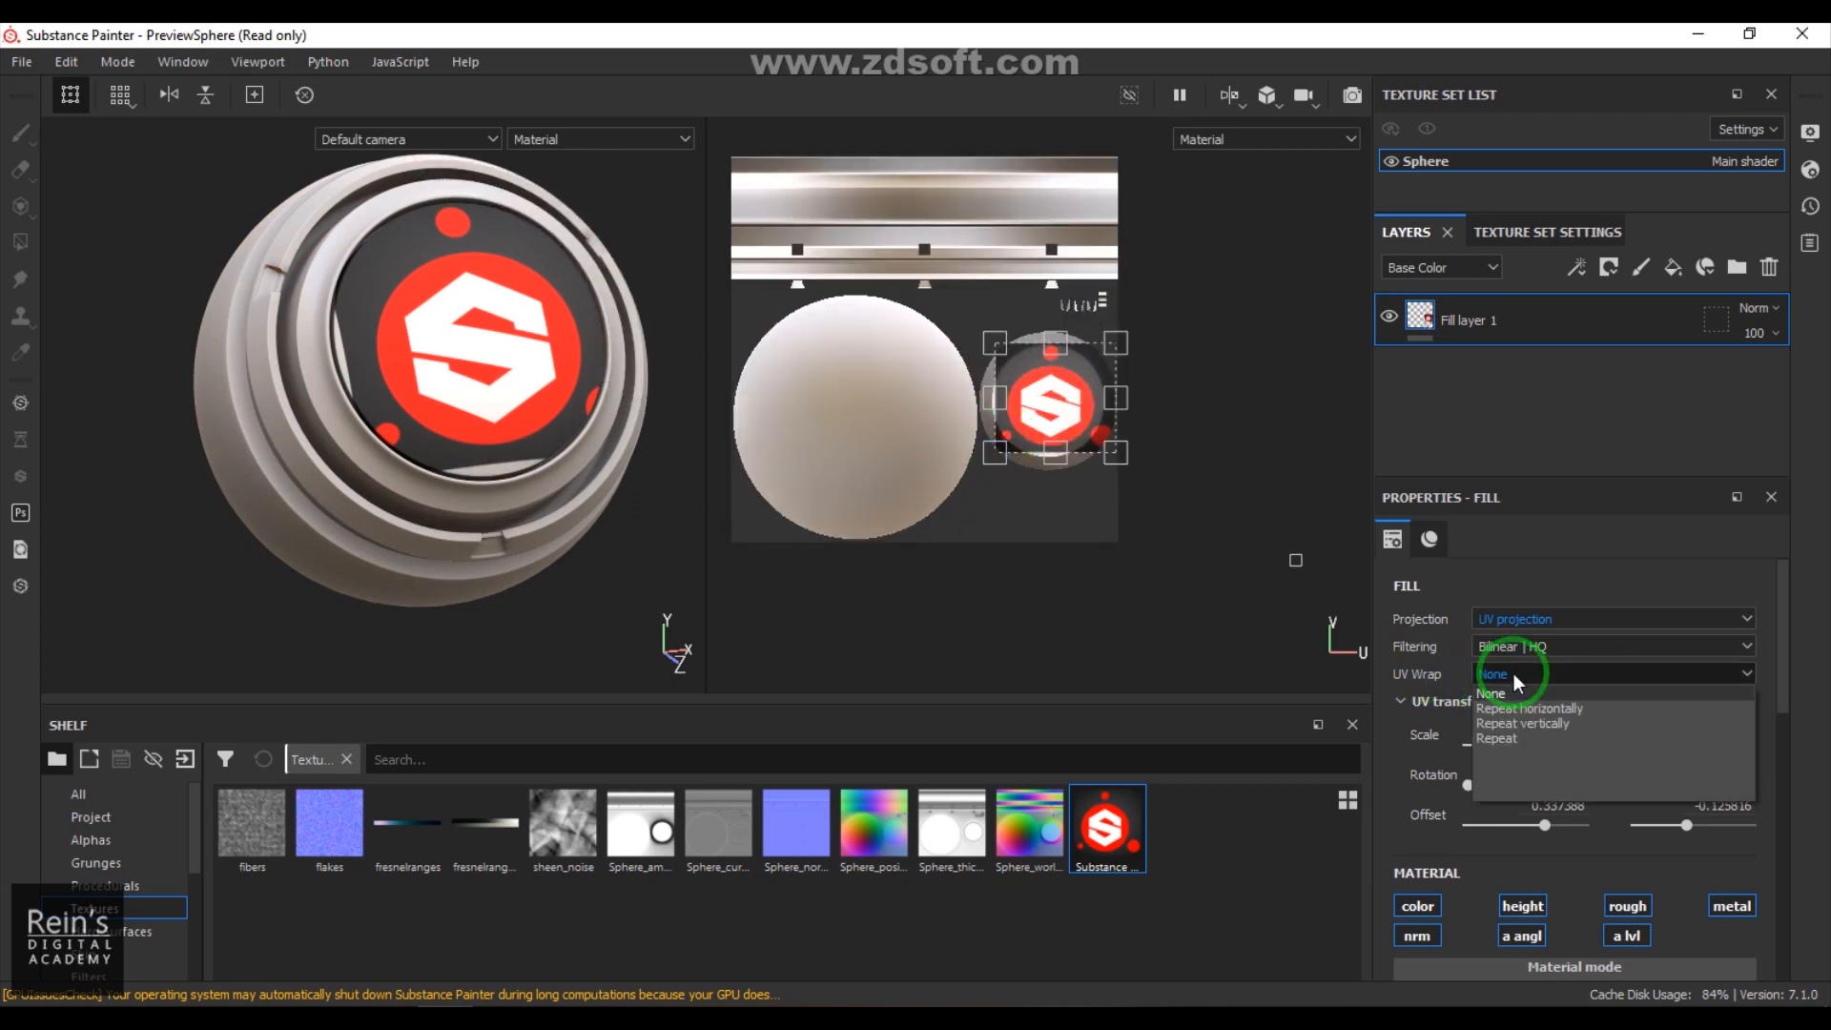
click(1508, 730)
drag(990, 342, 928, 303)
drag(1038, 406, 959, 385)
drag(1050, 272, 1038, 271)
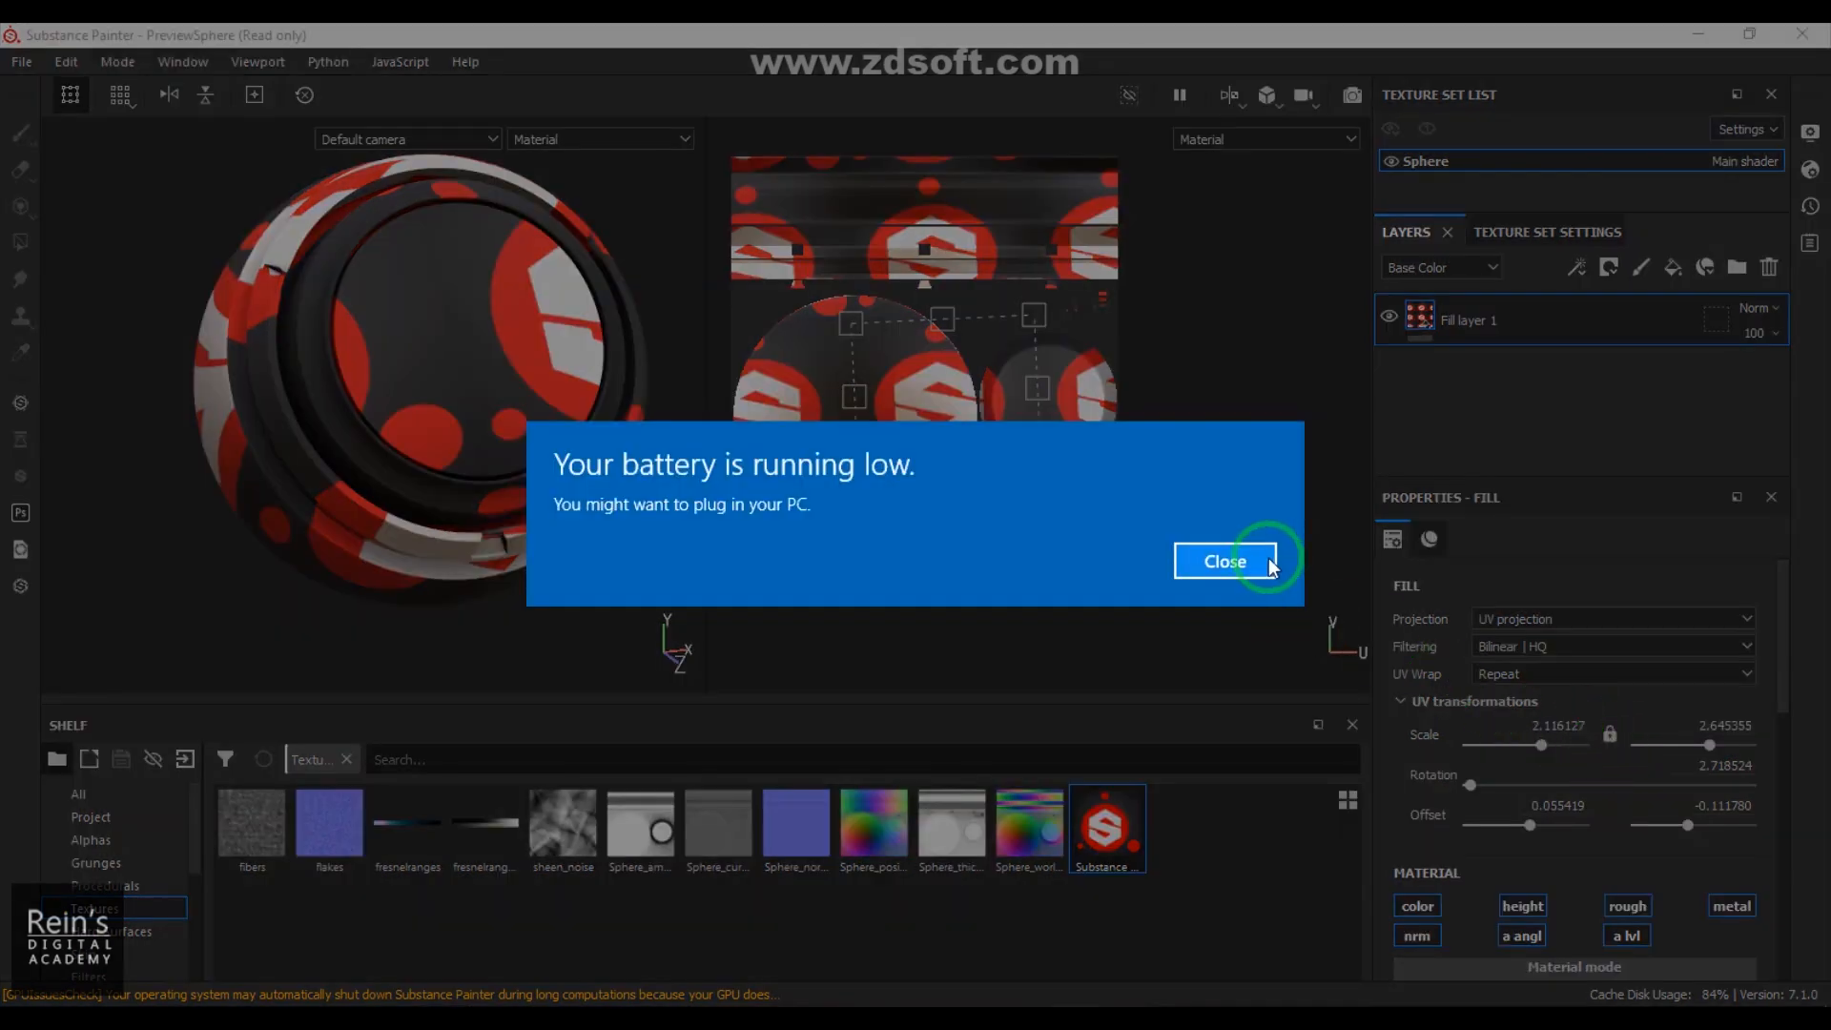
click(1225, 560)
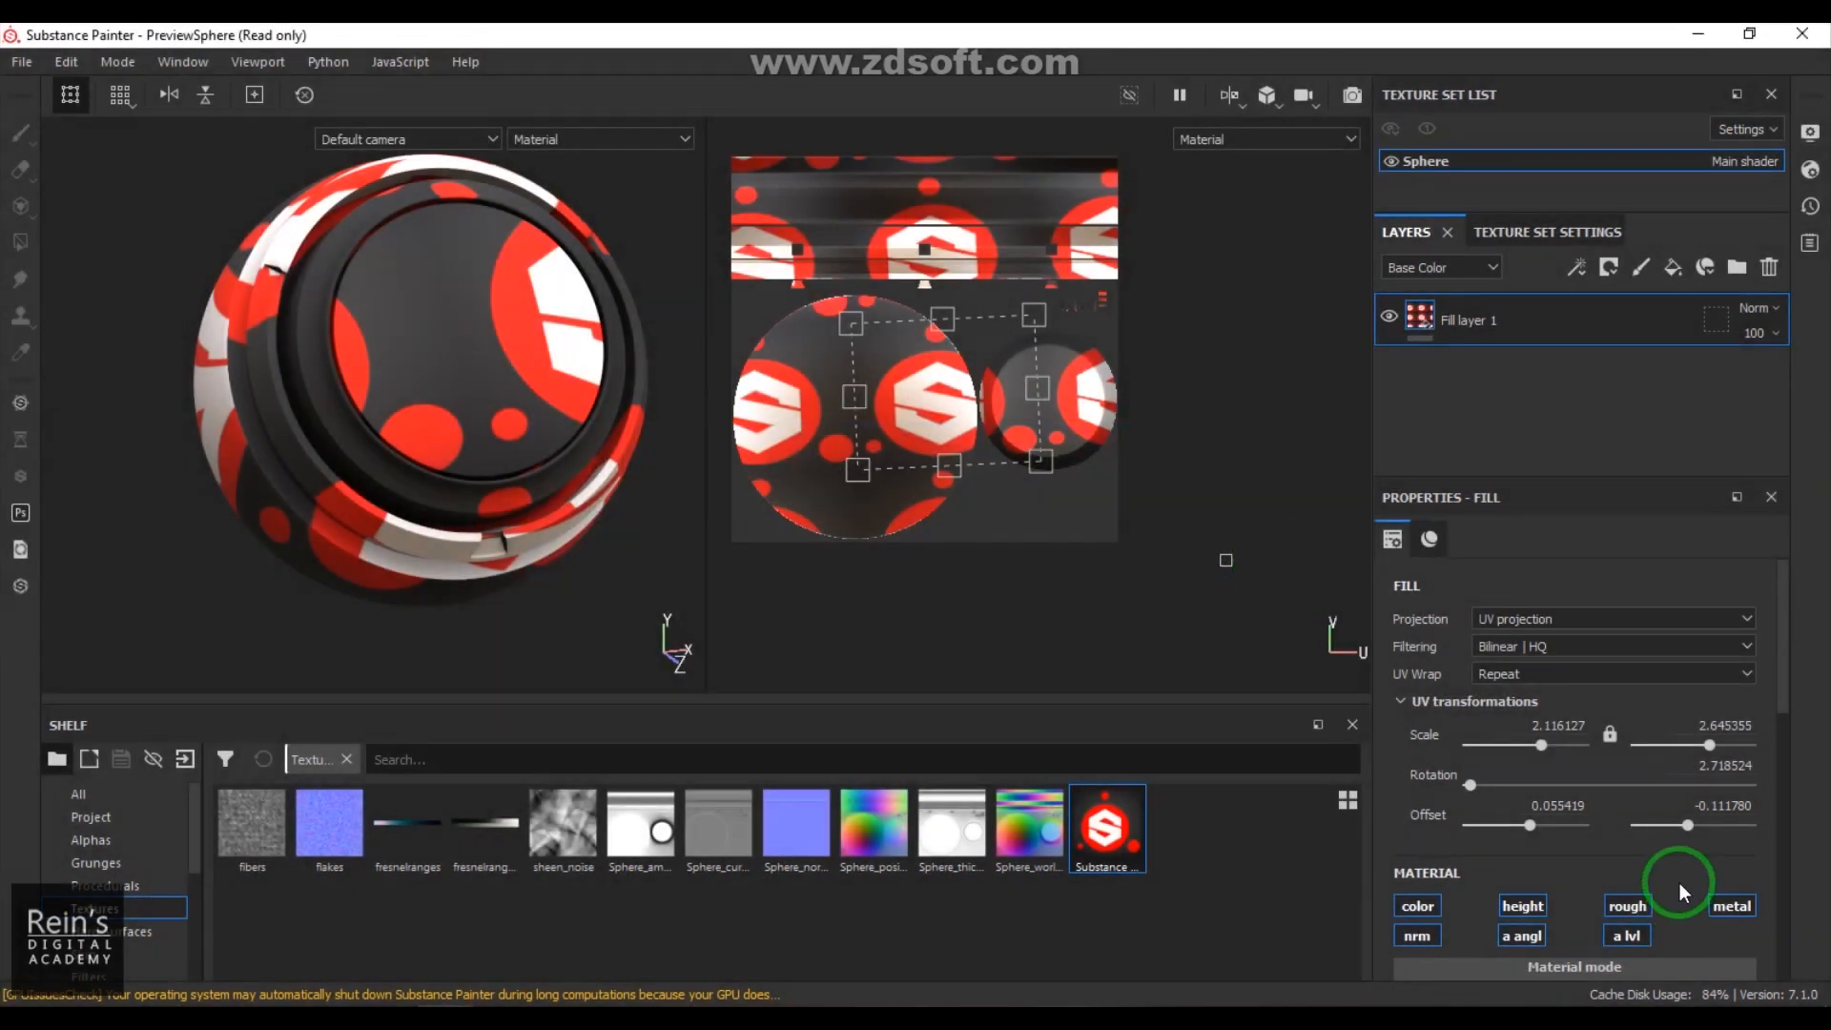
Step: Set the fill's UV scale to 4 on both axes
double_click(1558, 725)
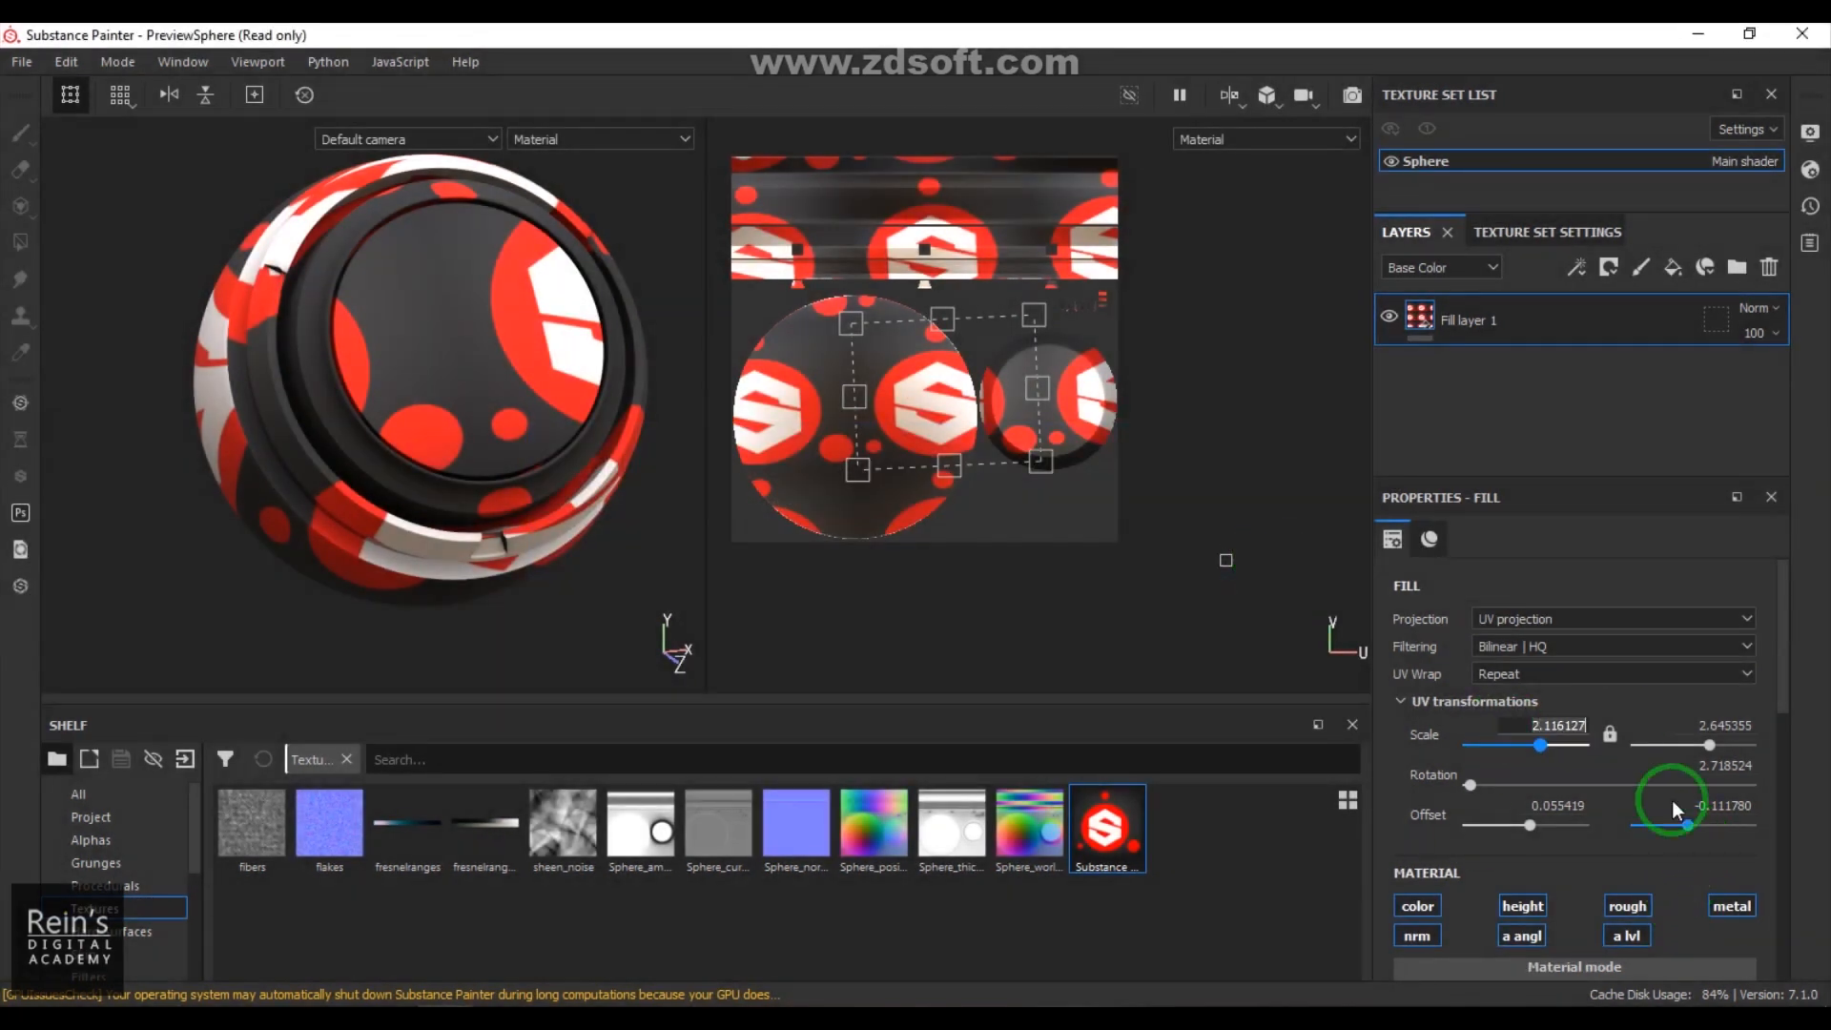
text(4)
key(Return)
click(1735, 728)
text(4)
key(Return)
Step: Lock the UV scale ratio and set the fill's uniform scale to 2
click(1609, 732)
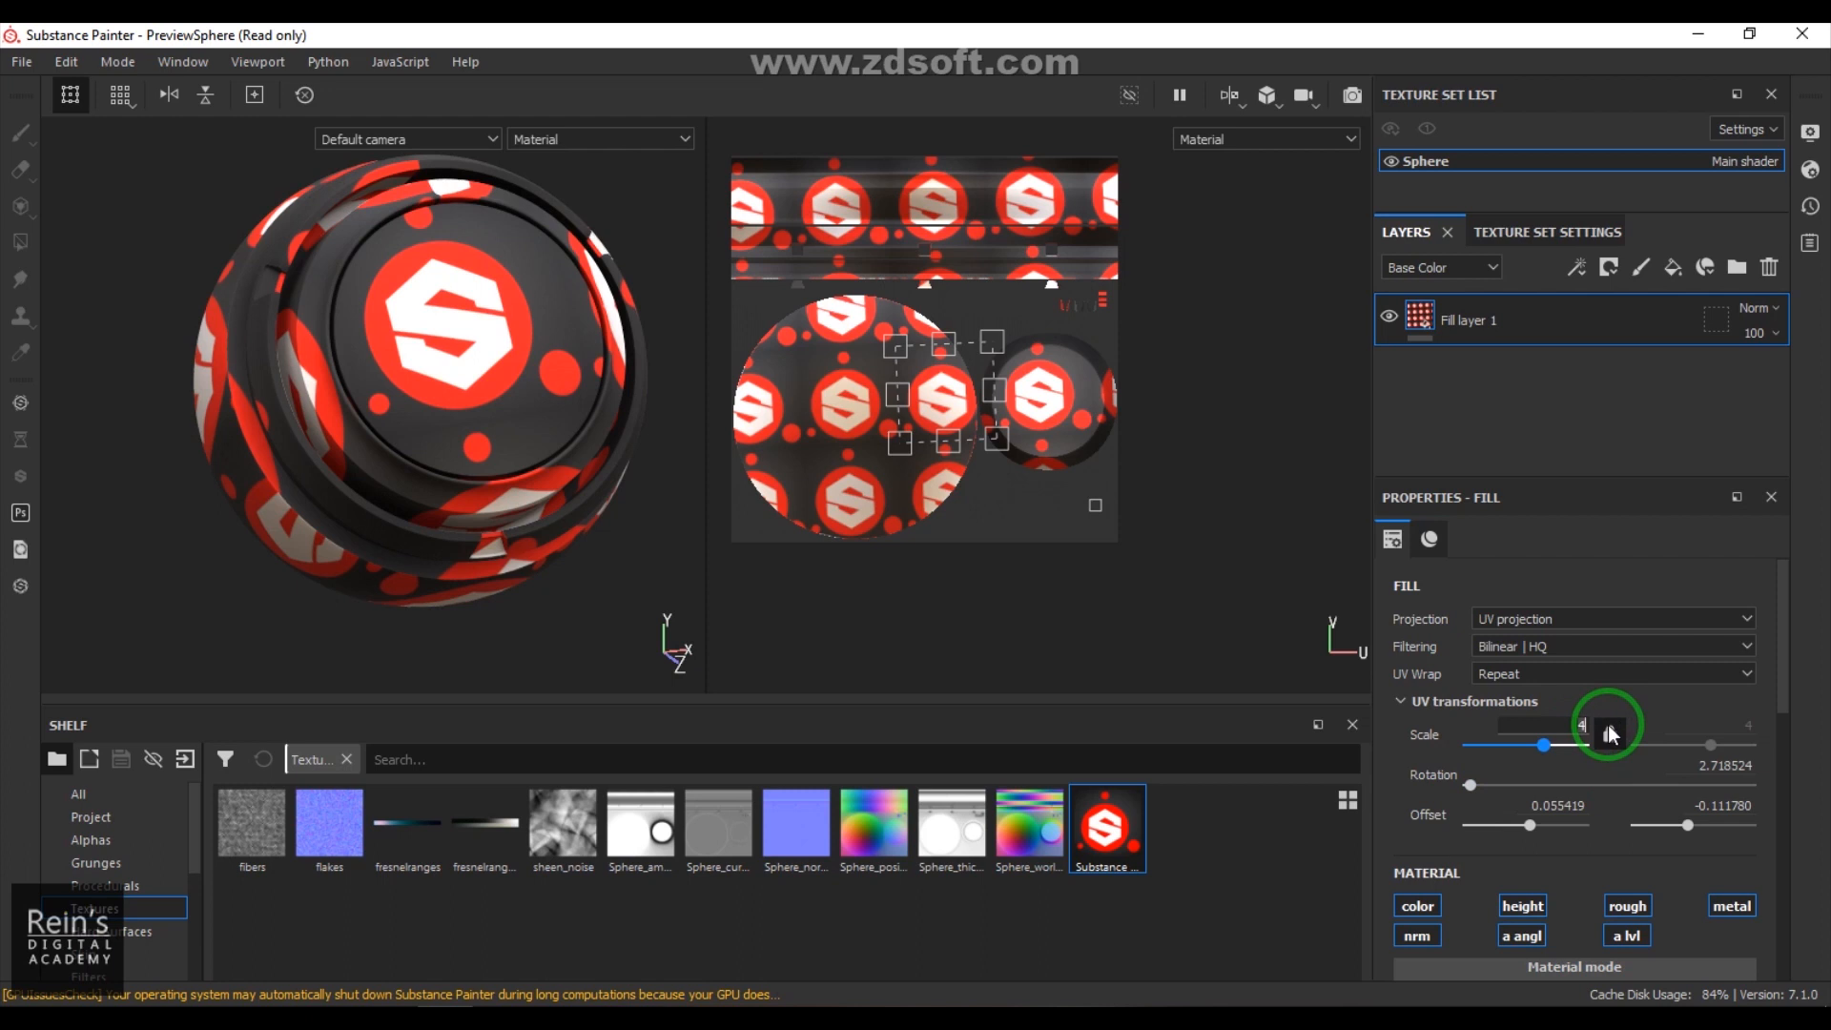
key(Return)
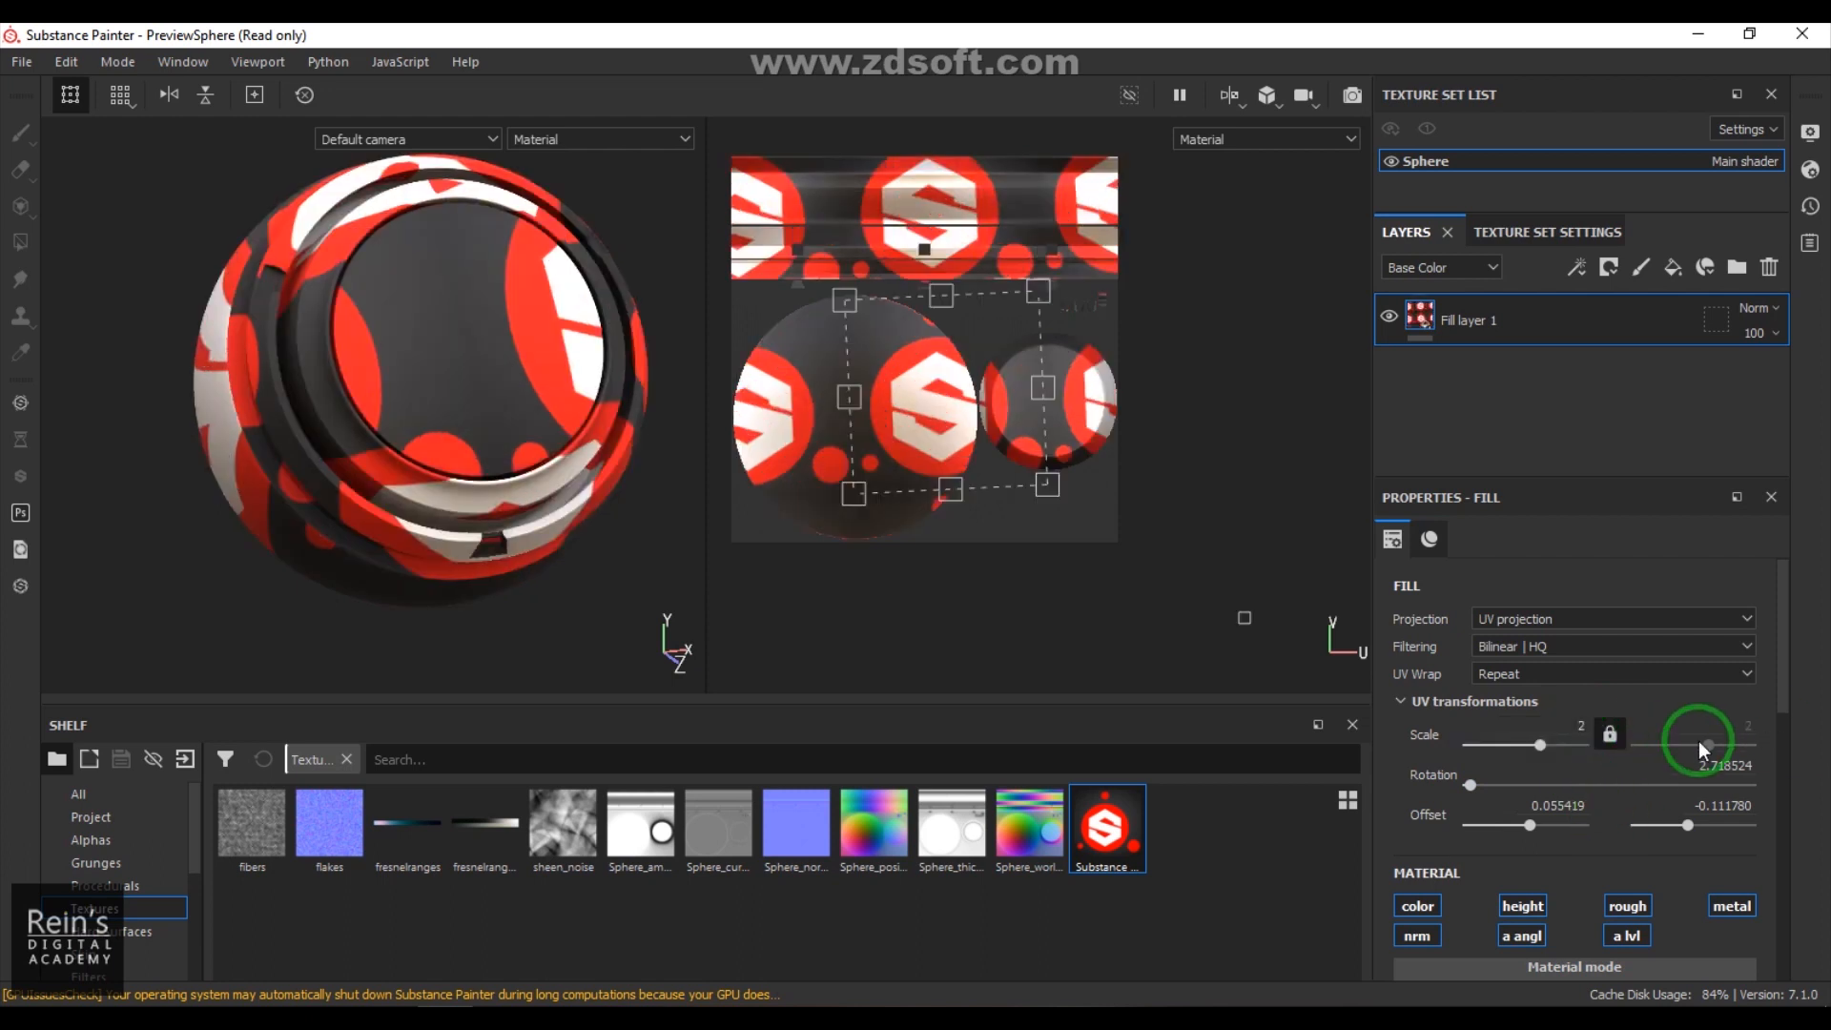
click(1617, 735)
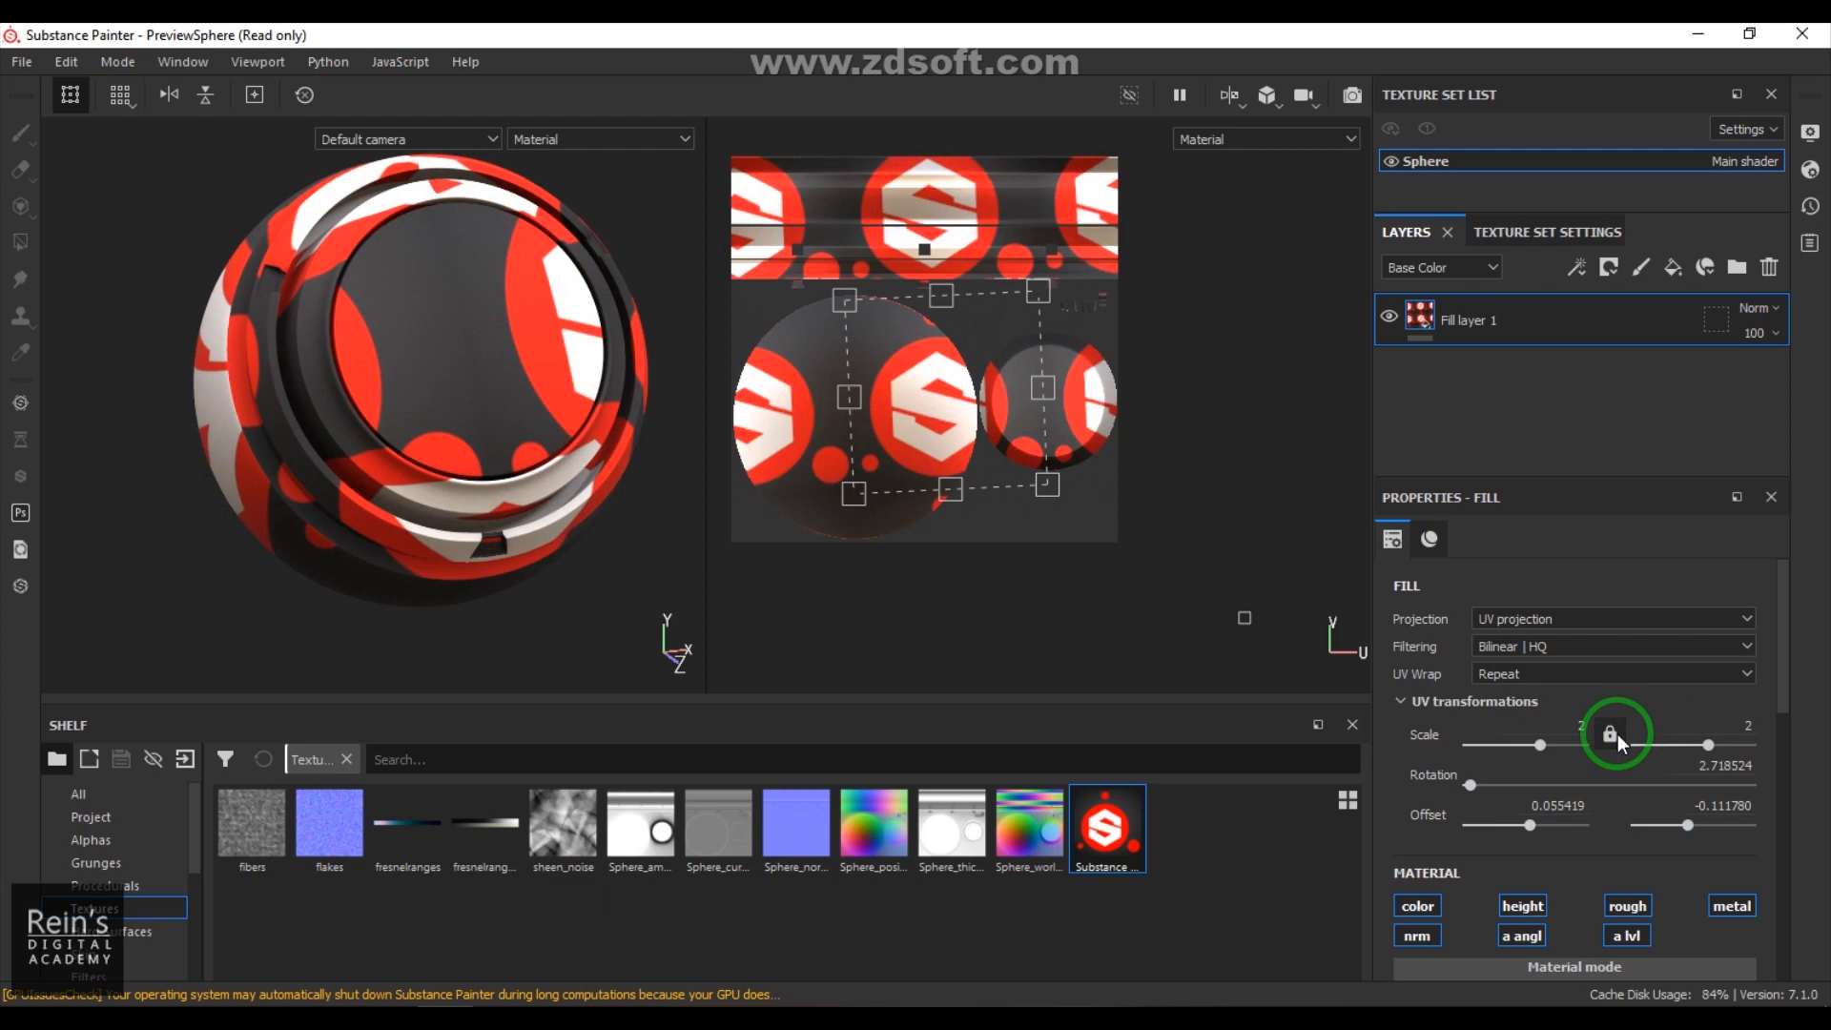
click(1617, 734)
Step: Reset the fill's UV rotation to 0 and change it to 90 degrees
click(1707, 765)
text(0)
key(Return)
mouse_move(1471, 783)
mouse_down()
mouse_move(1496, 783)
mouse_move(1466, 783)
mouse_up()
click(1739, 766)
text(9)
key(Return)
Step: Try moving the logo fill over the UV layout, and set both UV offset values to 0
drag(935, 404, 1020, 411)
text(0)
drag(1651, 807, 1794, 813)
text(0)
key(Return)
drag(1528, 827, 1685, 805)
text(0)
Step: Set the fill's locked UV scale to 1
click(1548, 713)
drag(1575, 725, 1629, 729)
text(1)
key(Return)
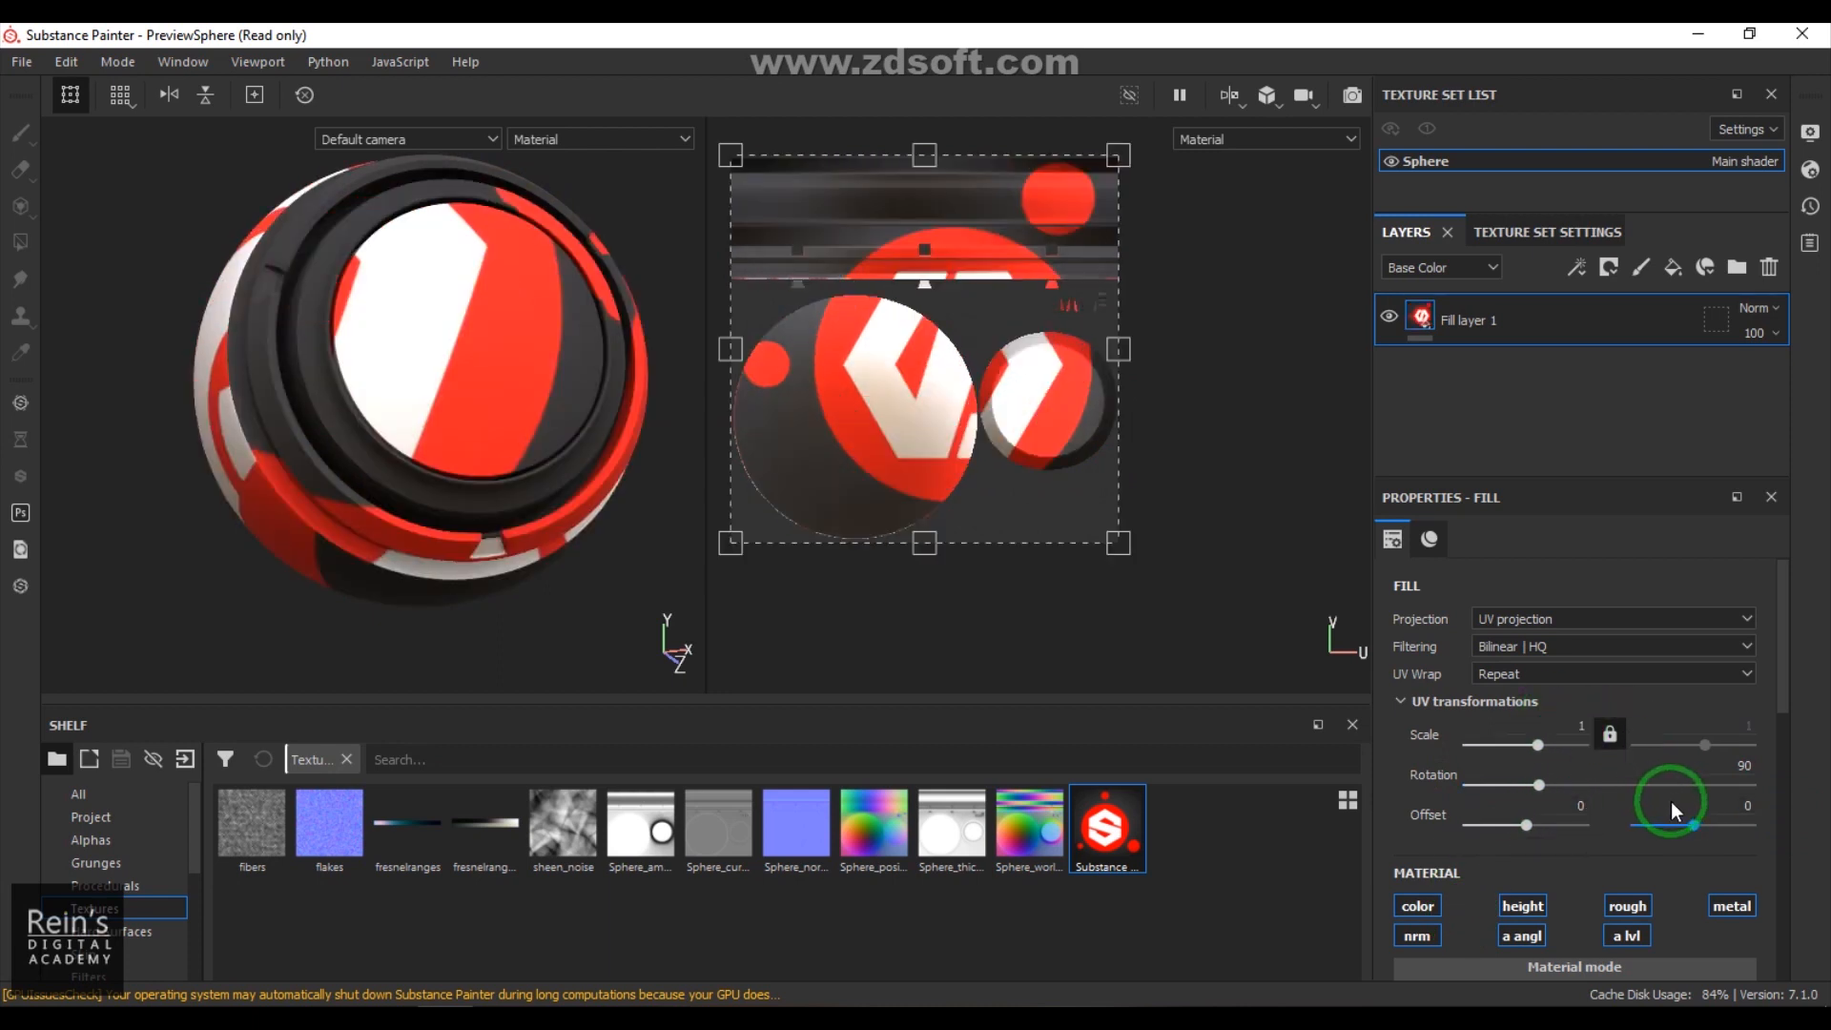
Step: Examine the fill's filtering choices and keep Bilinear | HQ
click(1703, 834)
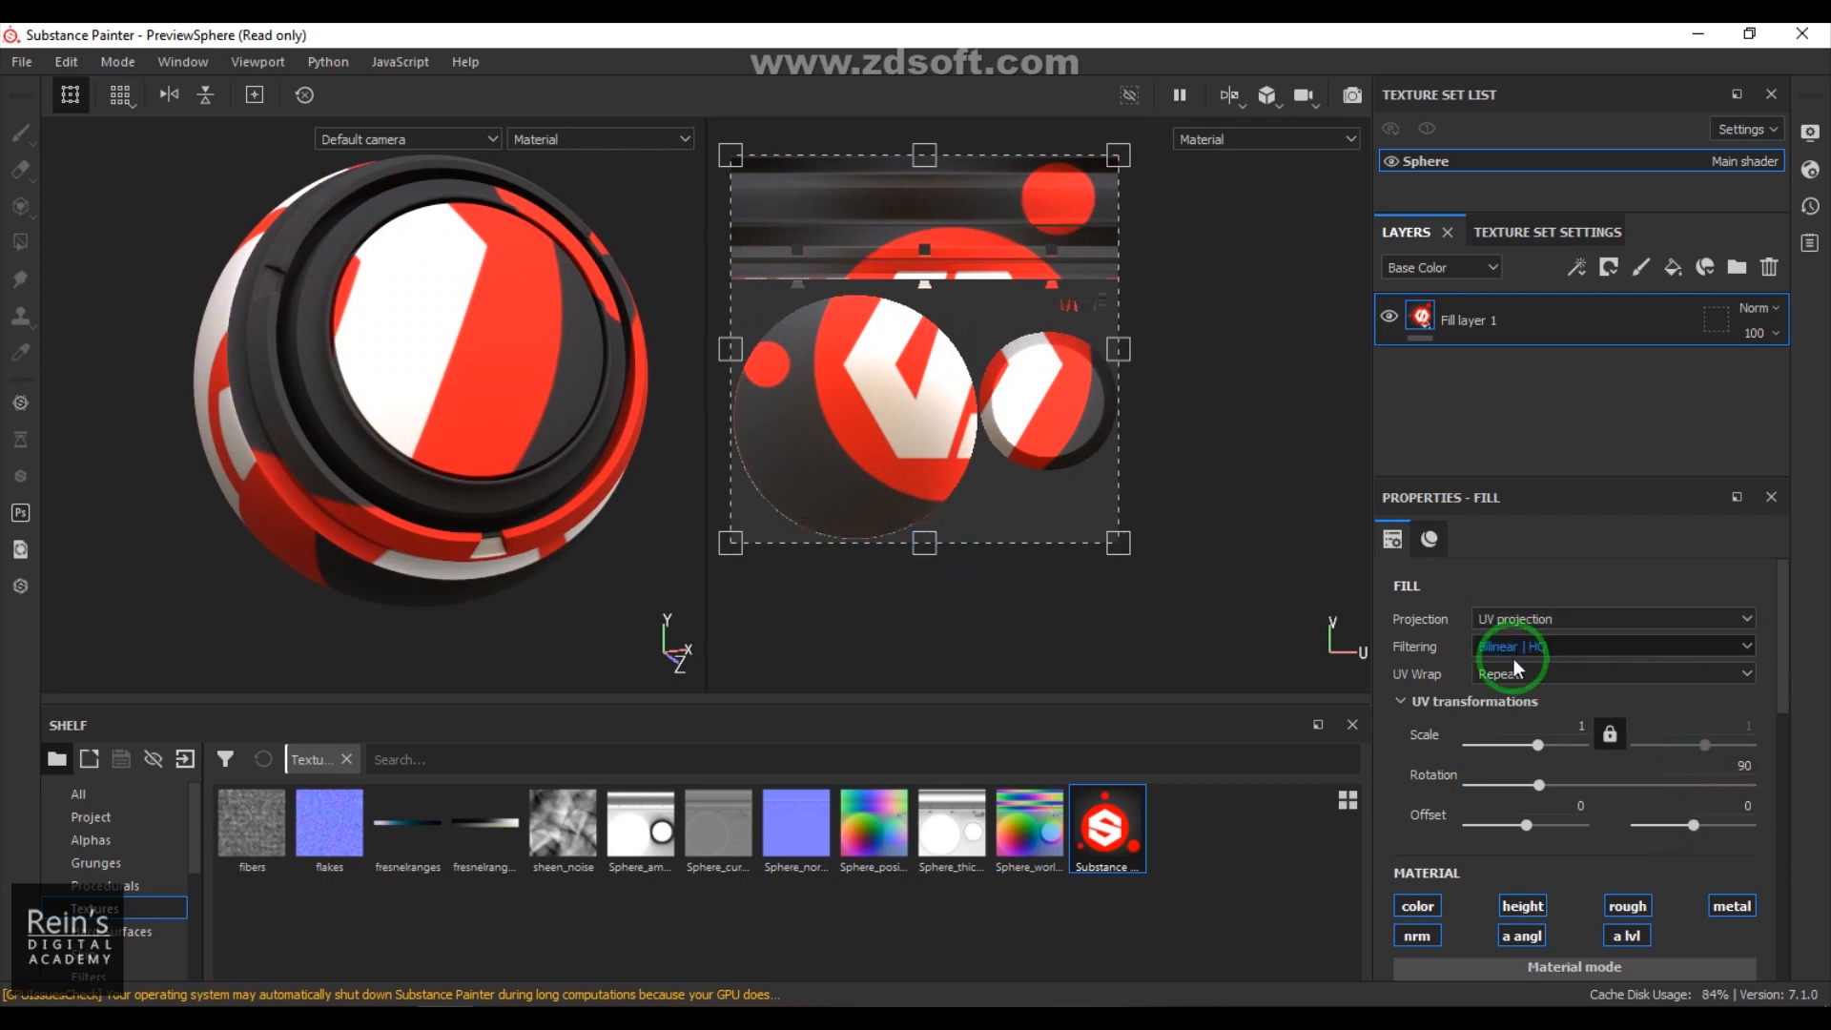
click(1621, 729)
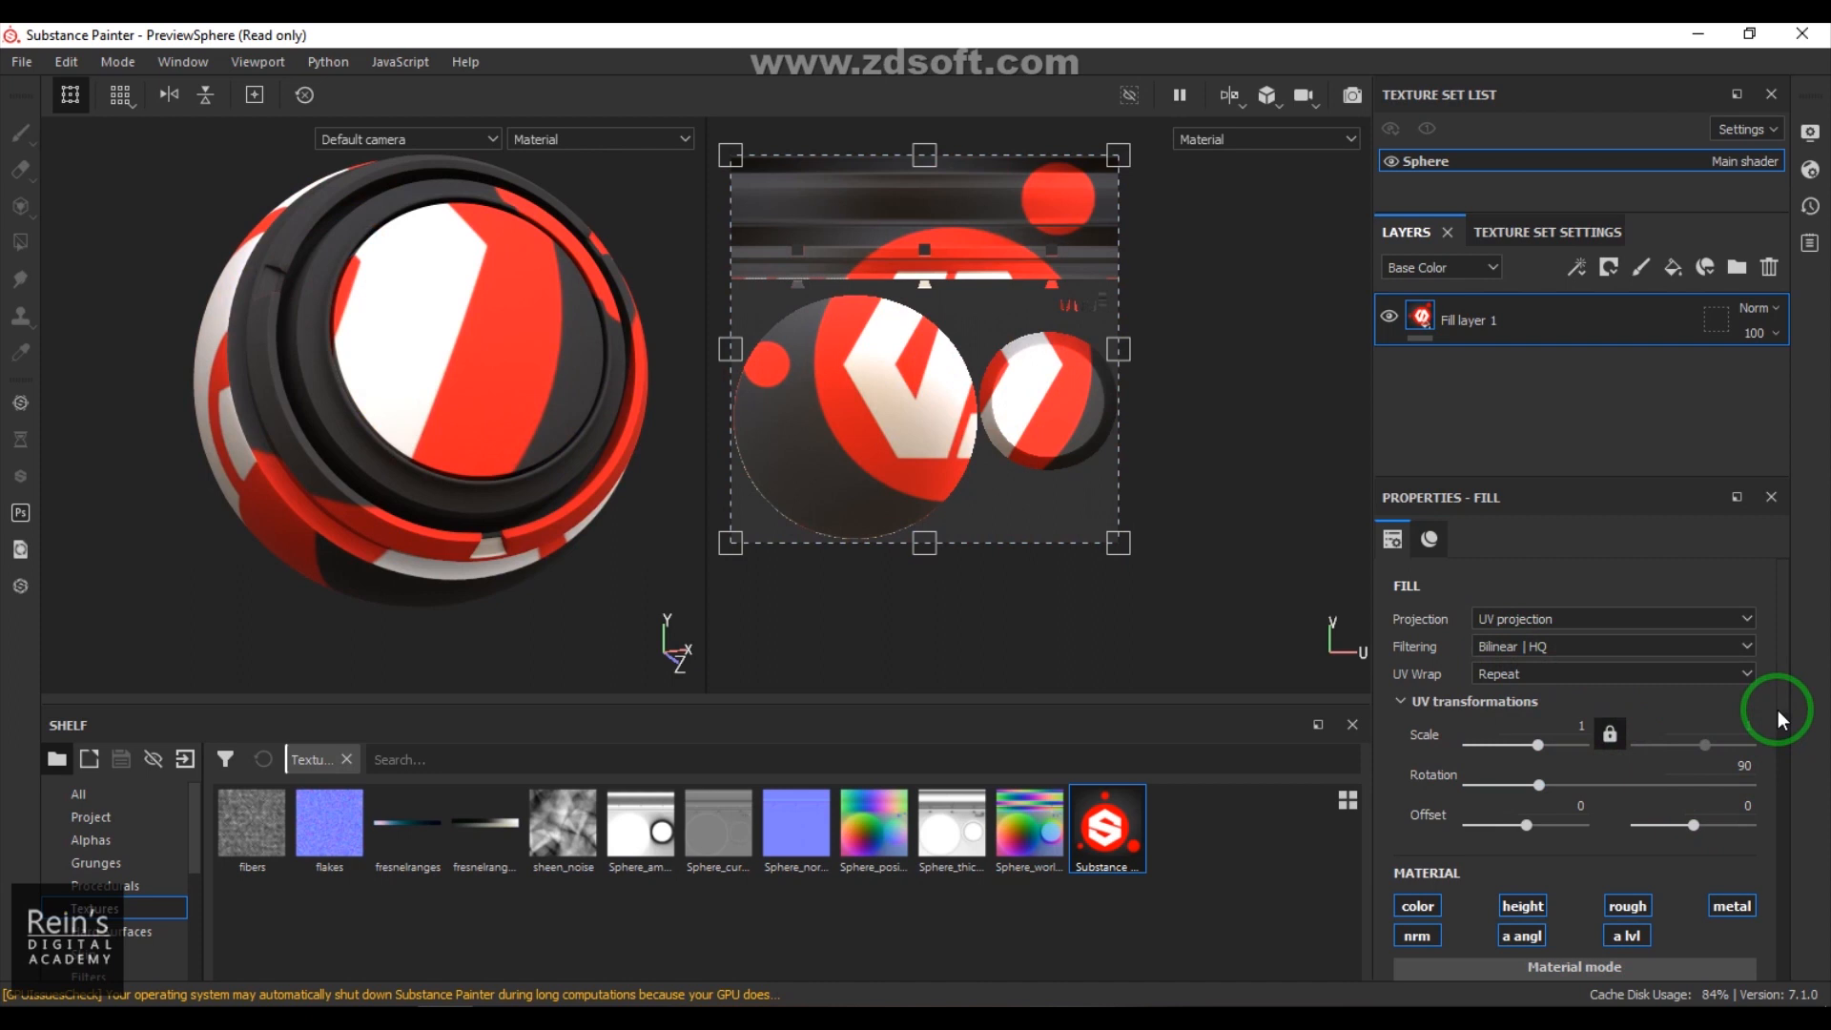
click(1543, 650)
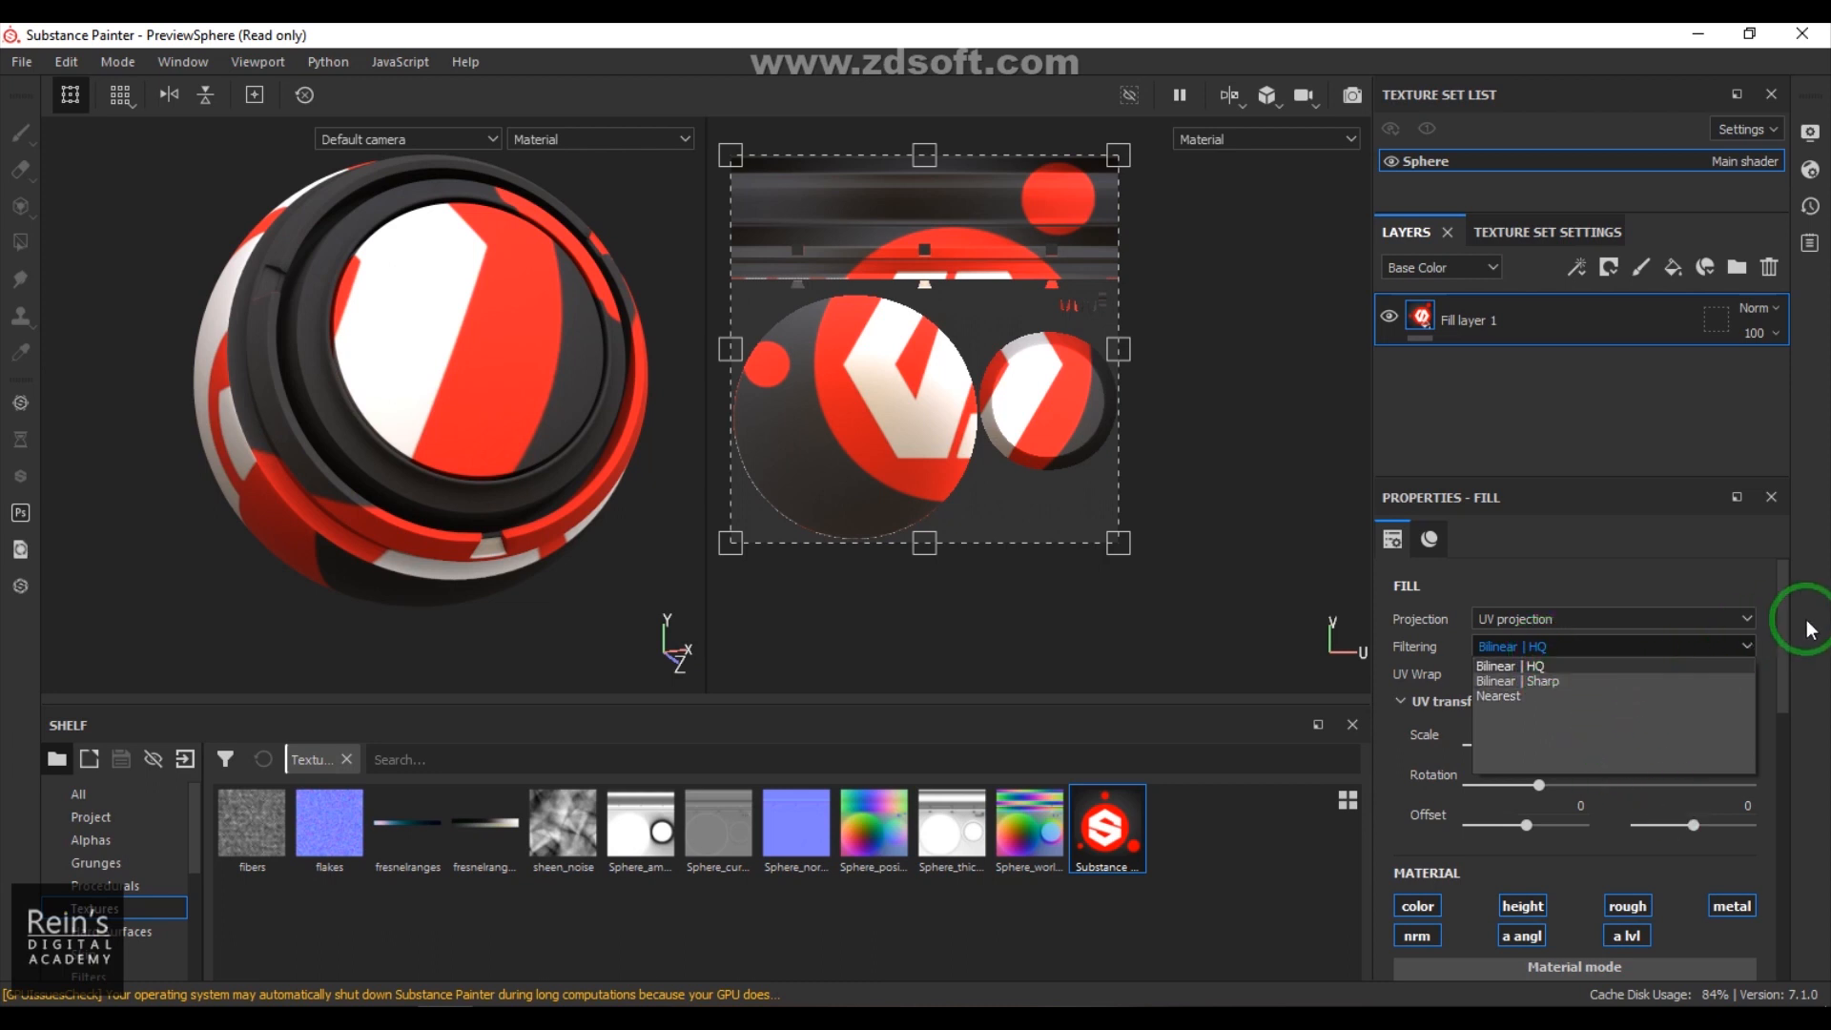
click(1588, 667)
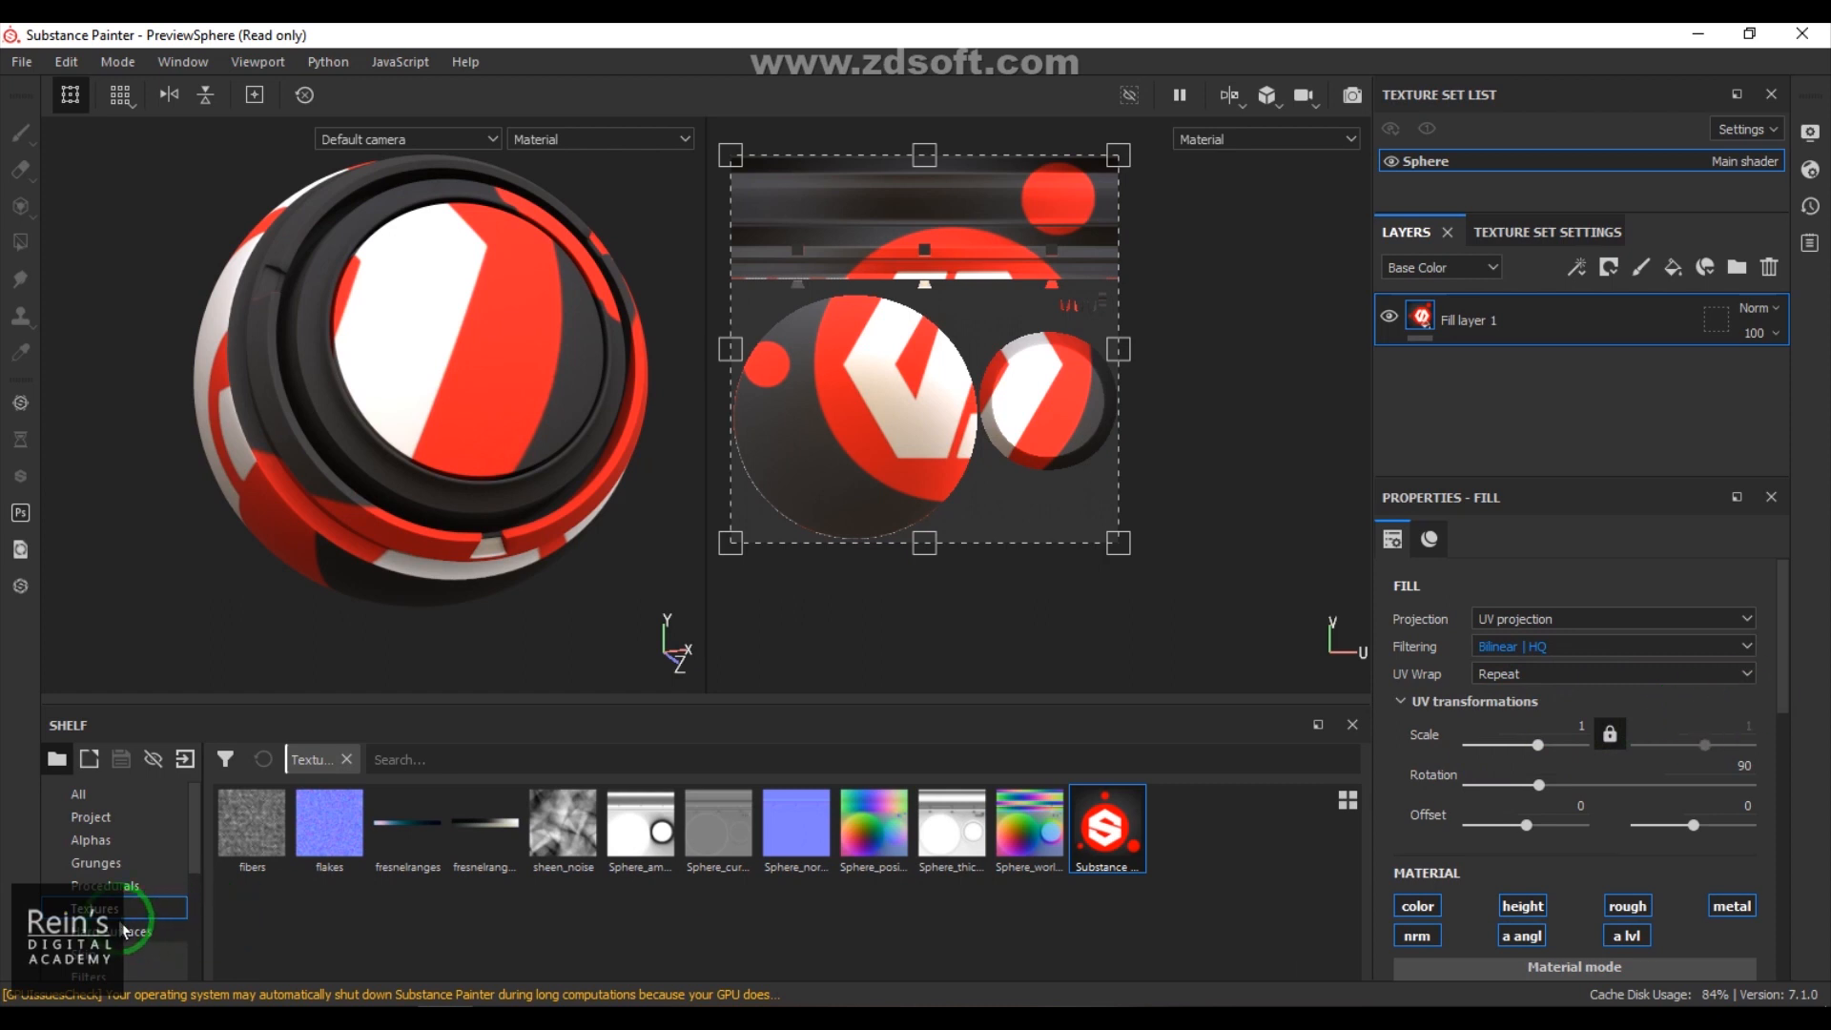
Step: Show the procedural textures in the shelf and try applying one to the sphere fill's material
click(118, 886)
click(875, 832)
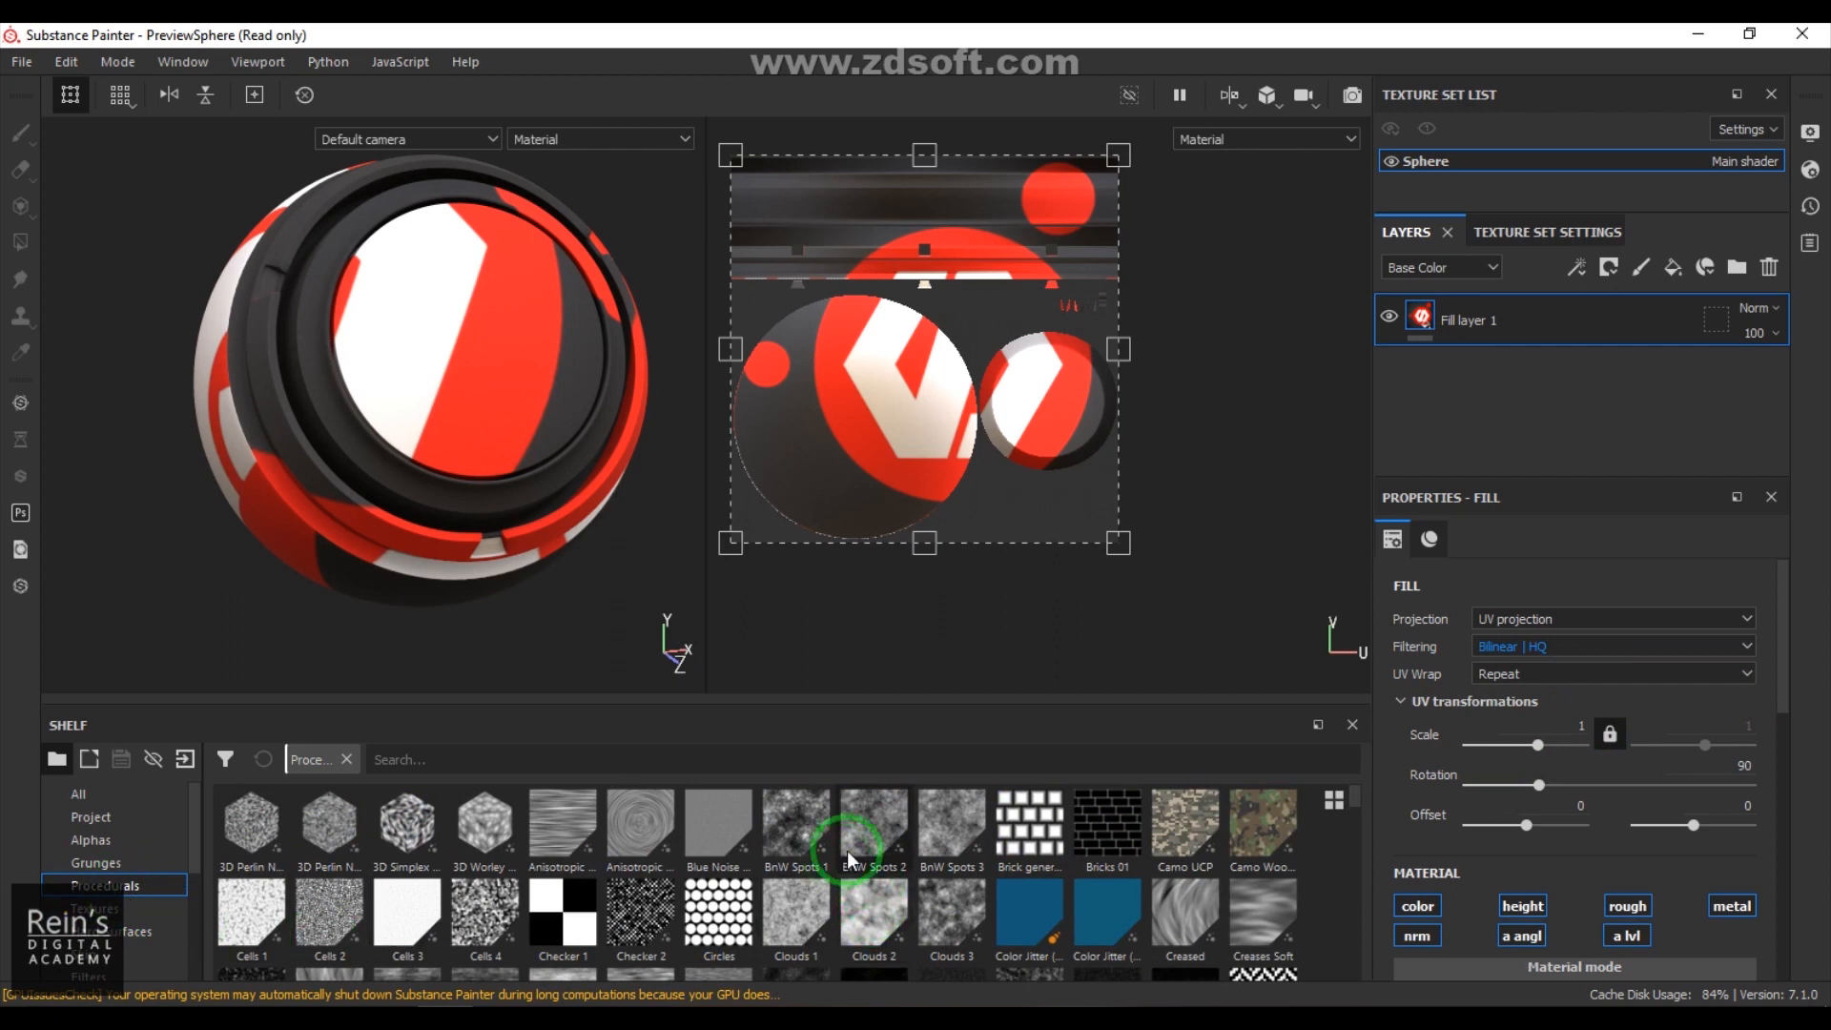
click(1528, 877)
drag(1783, 642, 1785, 773)
drag(852, 837, 1480, 666)
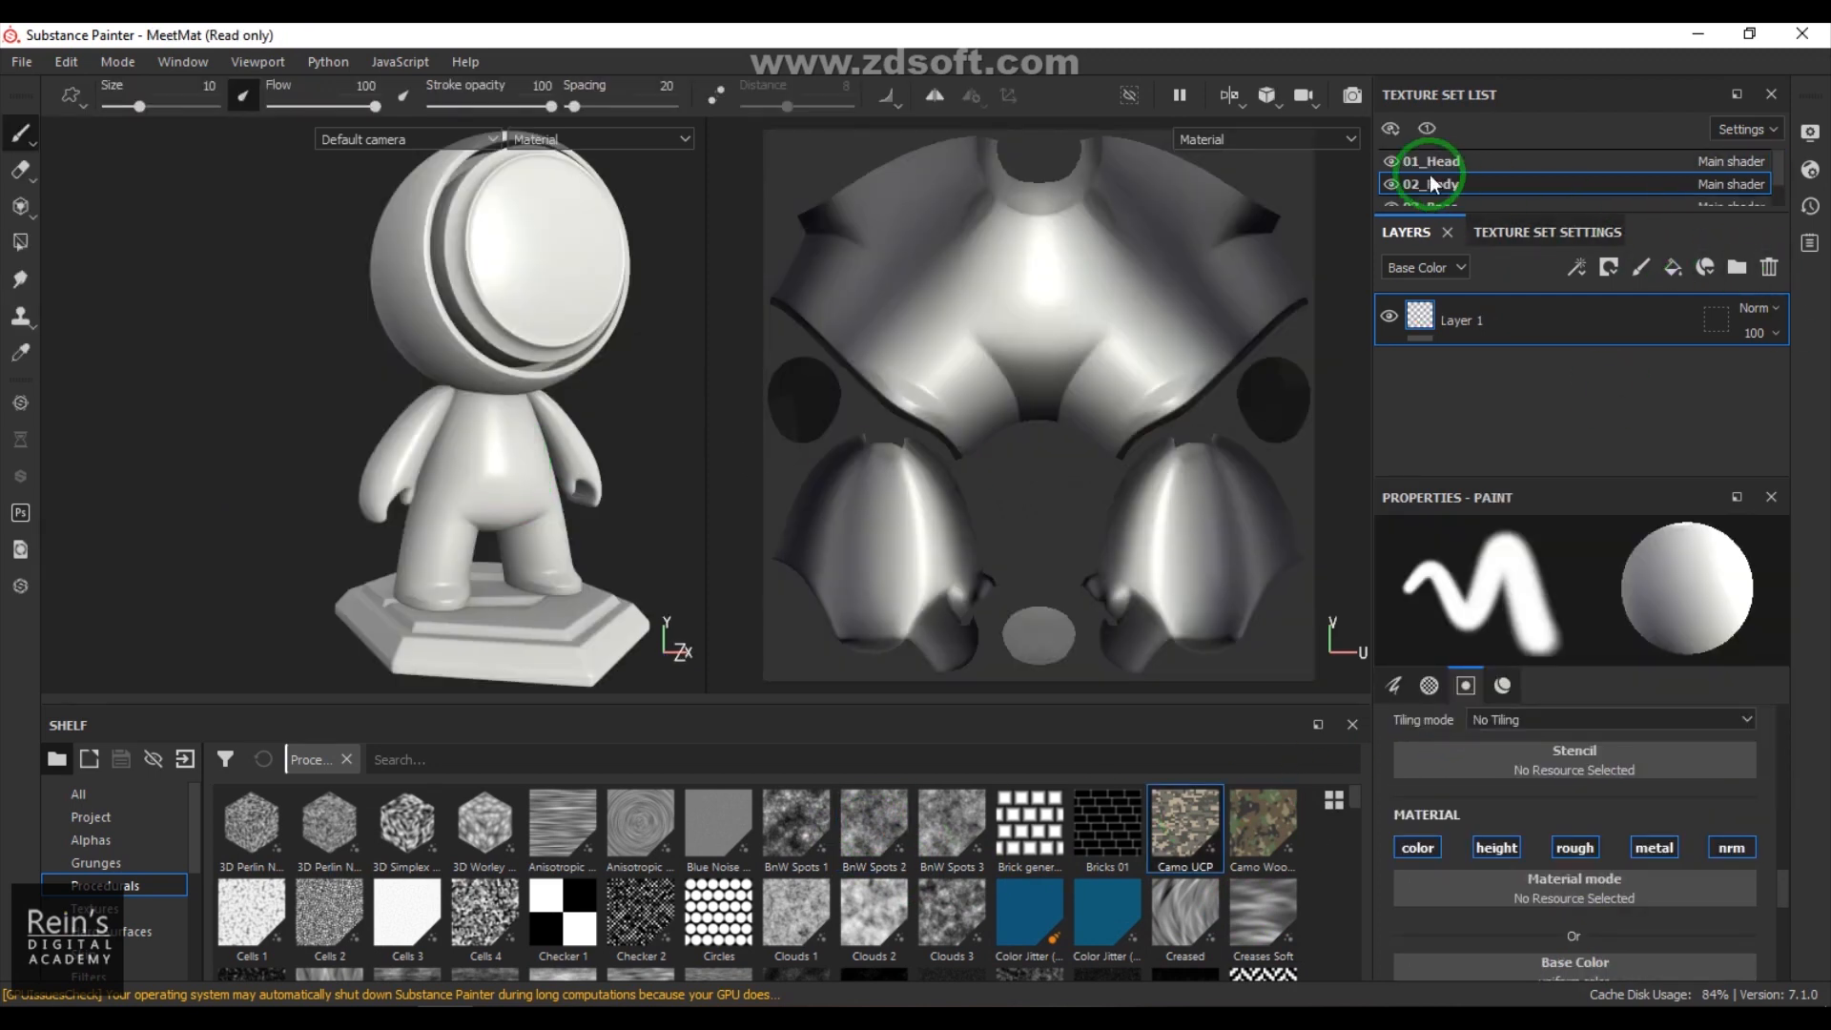
Step: Hide the 01_Head and 03_Base texture sets so that only 02_Body is displayed
click(1392, 161)
scroll(1403, 193, down, 1)
click(1393, 183)
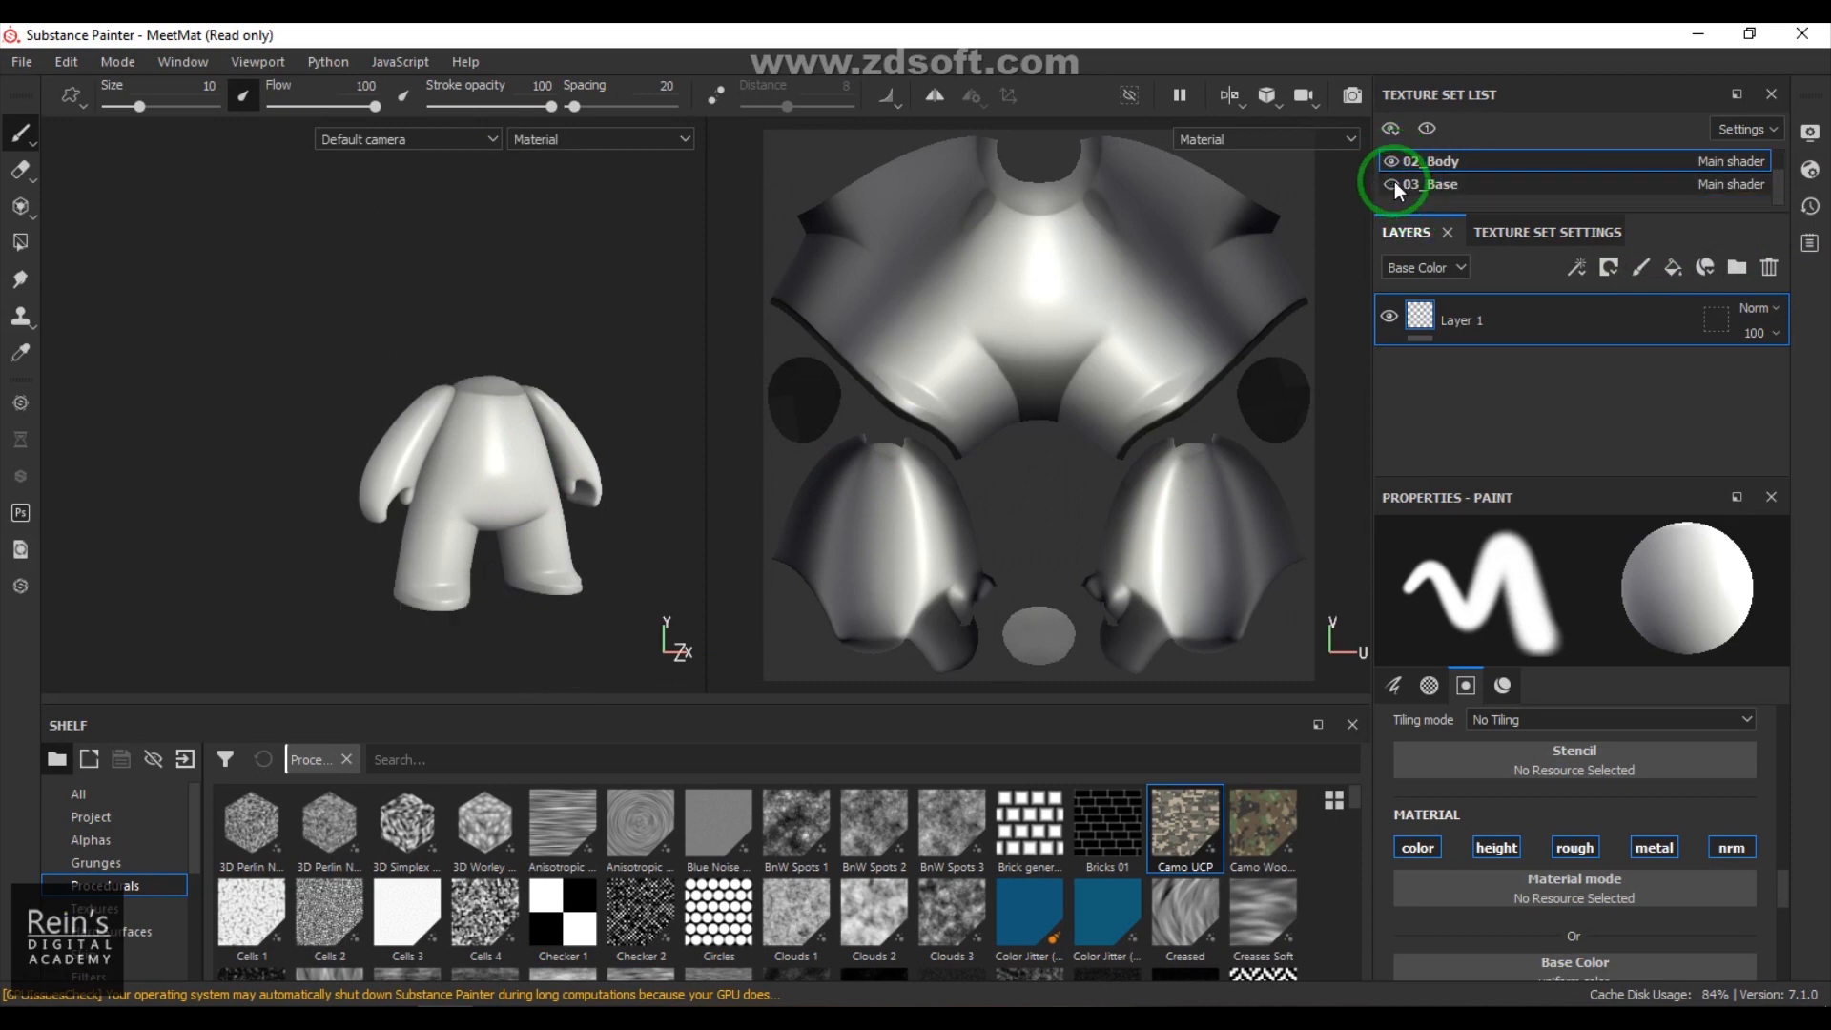
scroll(1459, 199, up, 1)
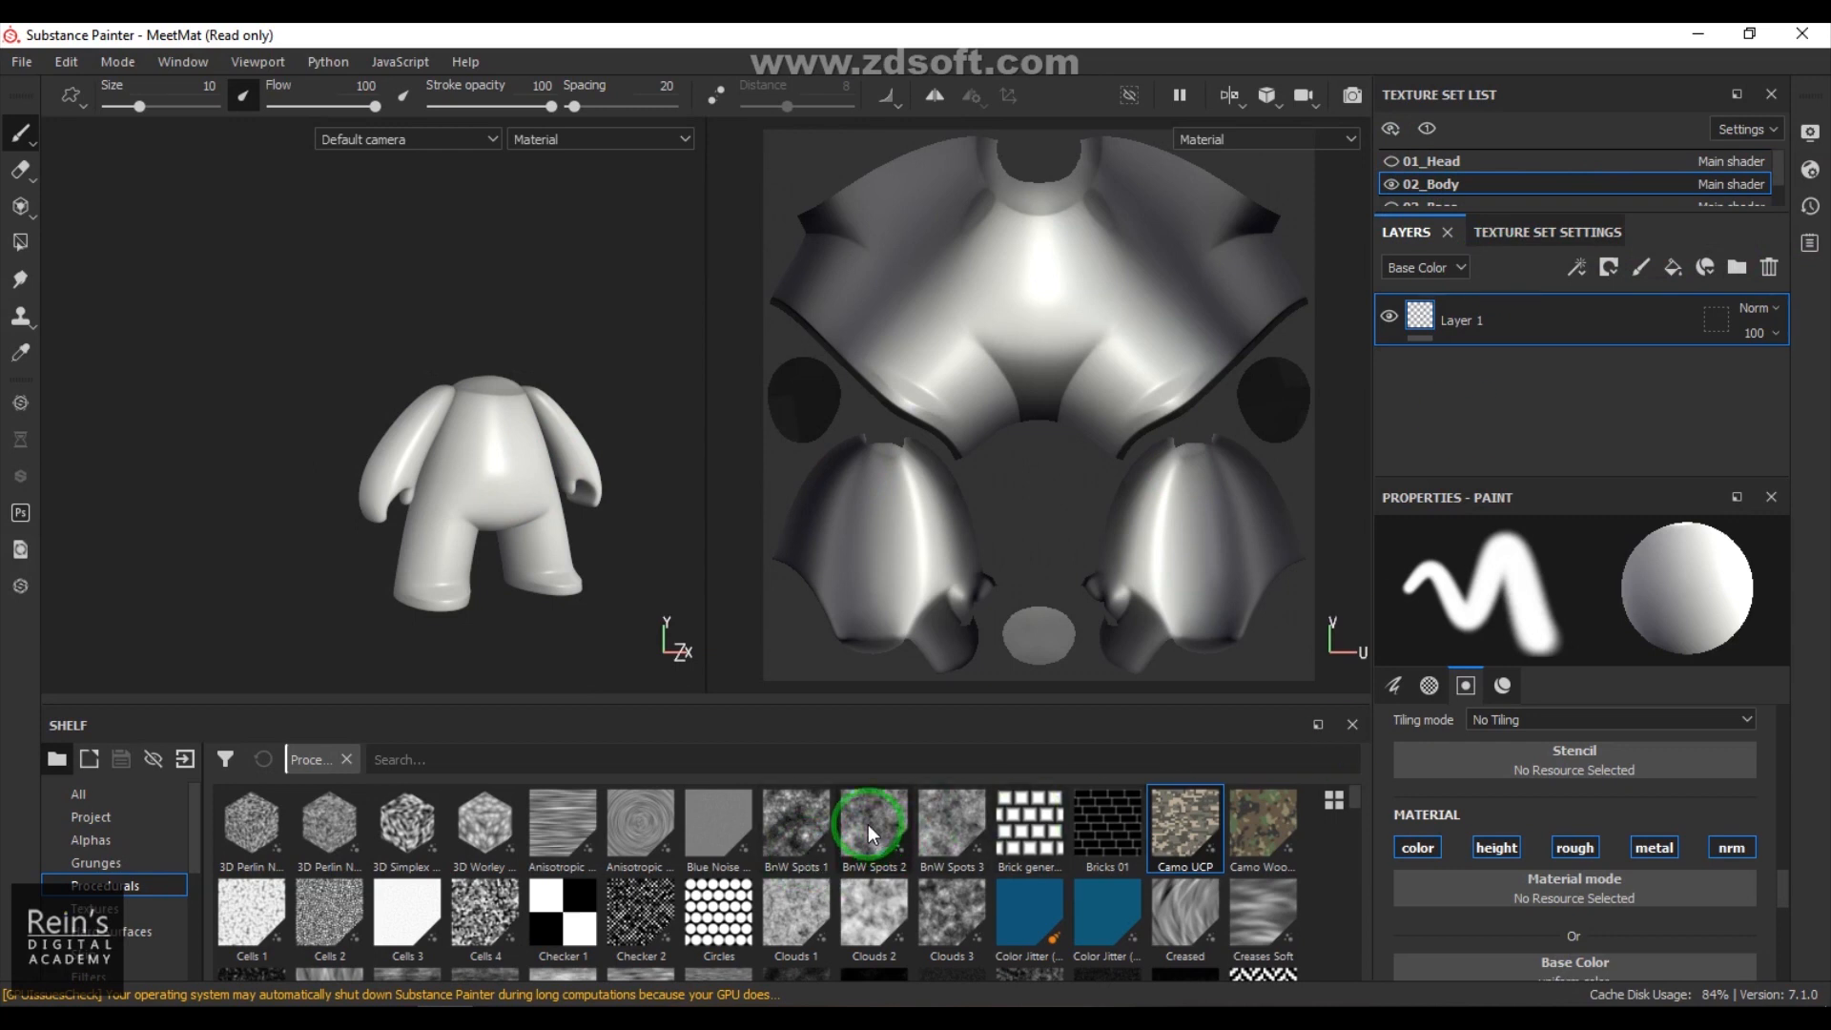
Step: Assign the Circles procedural to the paint brush's base color
mouse_move(867, 823)
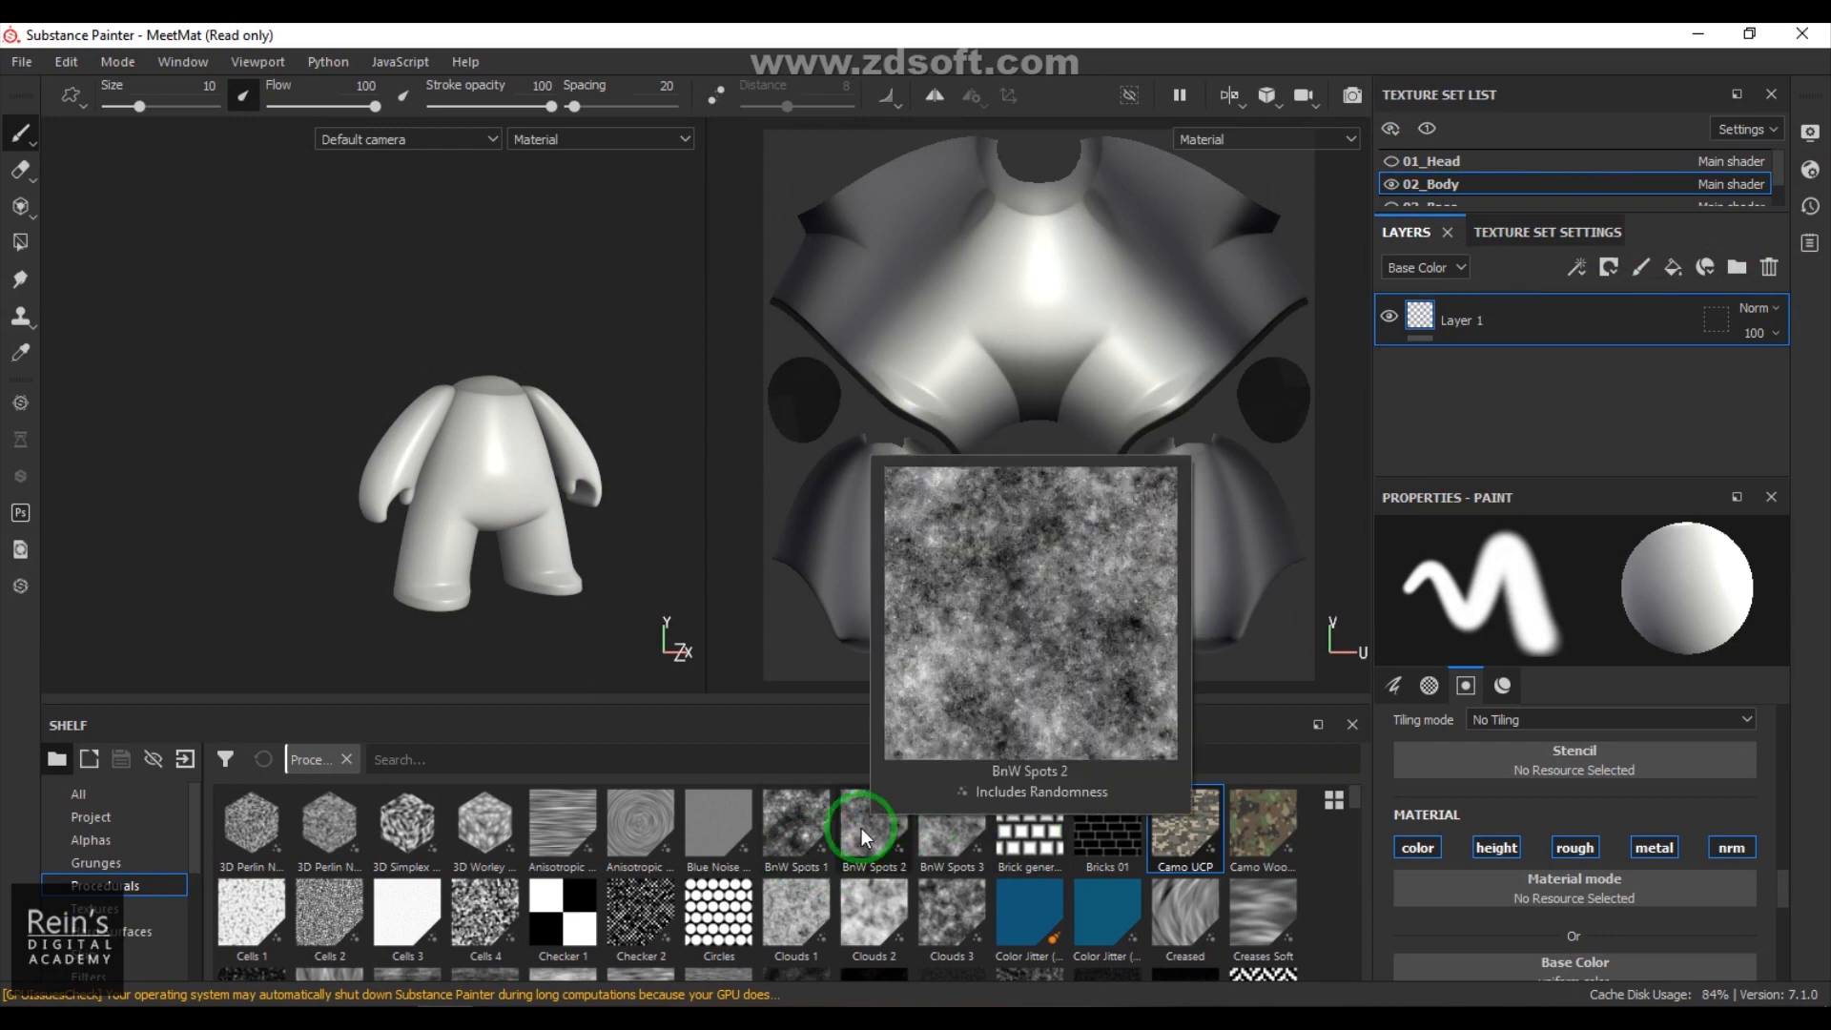
drag(730, 929, 1555, 895)
drag(1573, 951, 1573, 963)
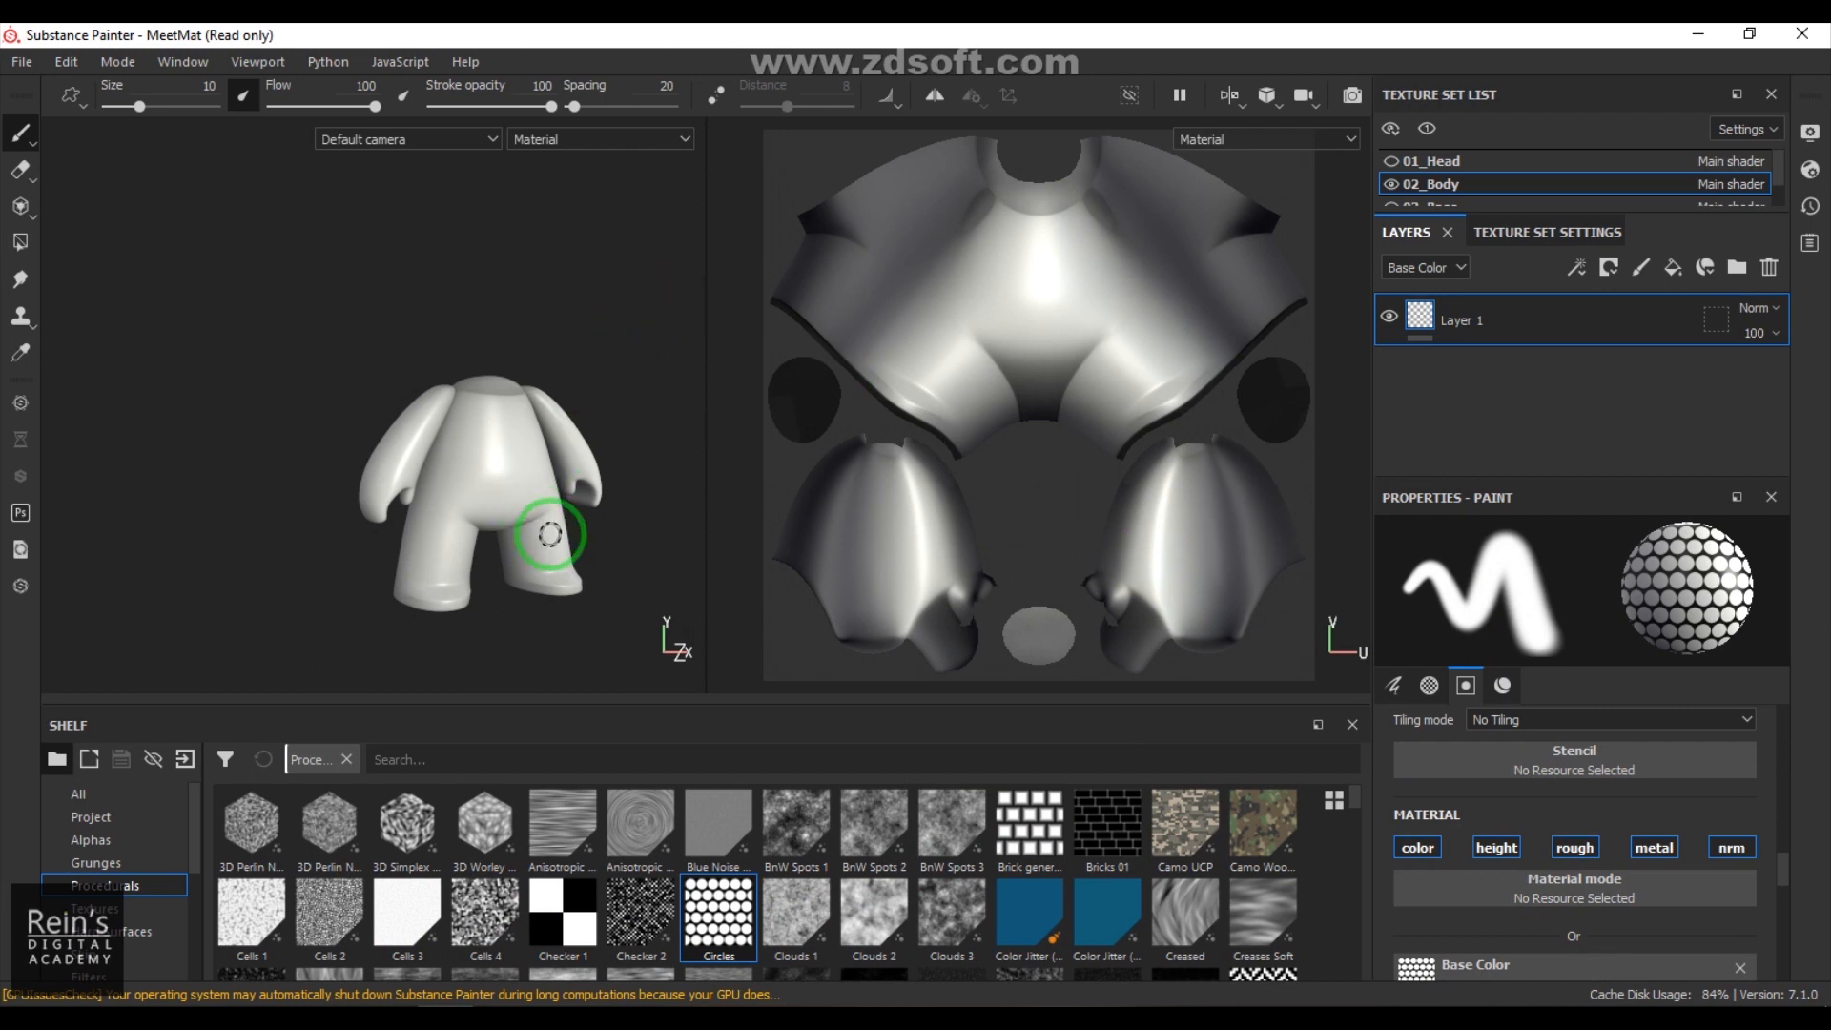
alt+middle_drag(521, 525, 490, 454)
alt+right_drag(490, 454, 620, 572)
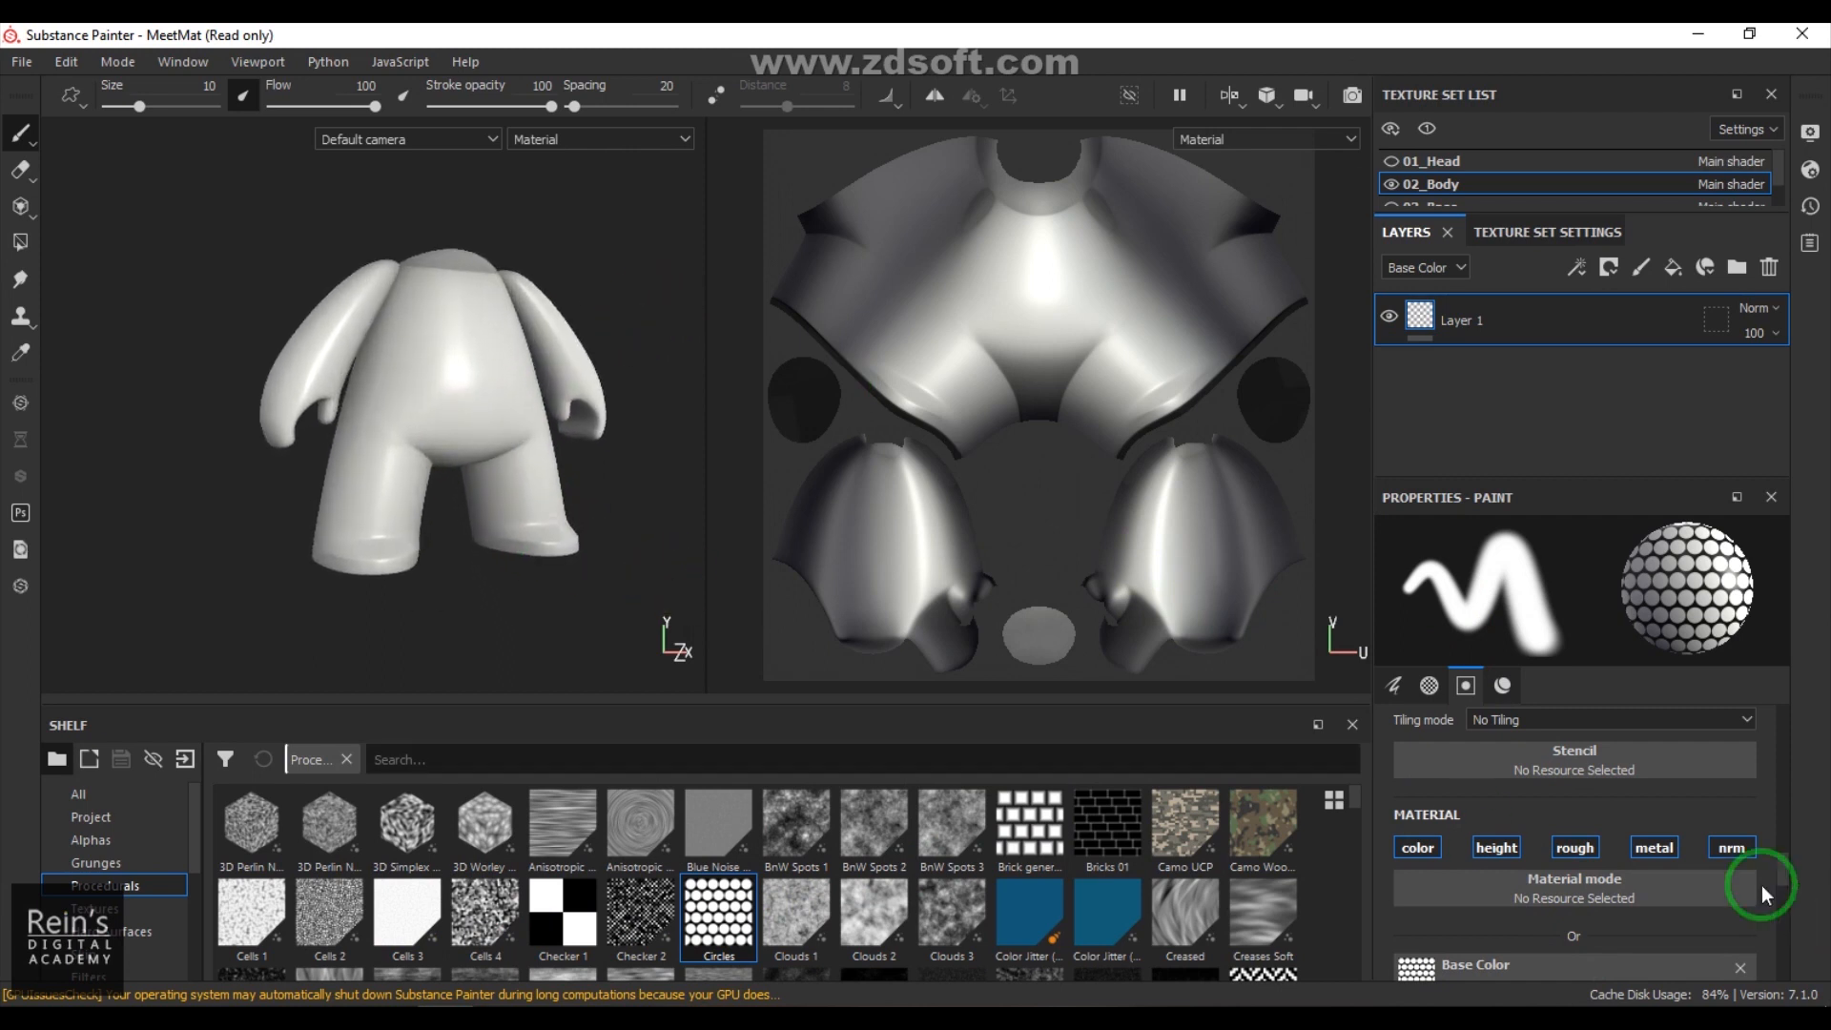
scroll(1621, 896, down, 1)
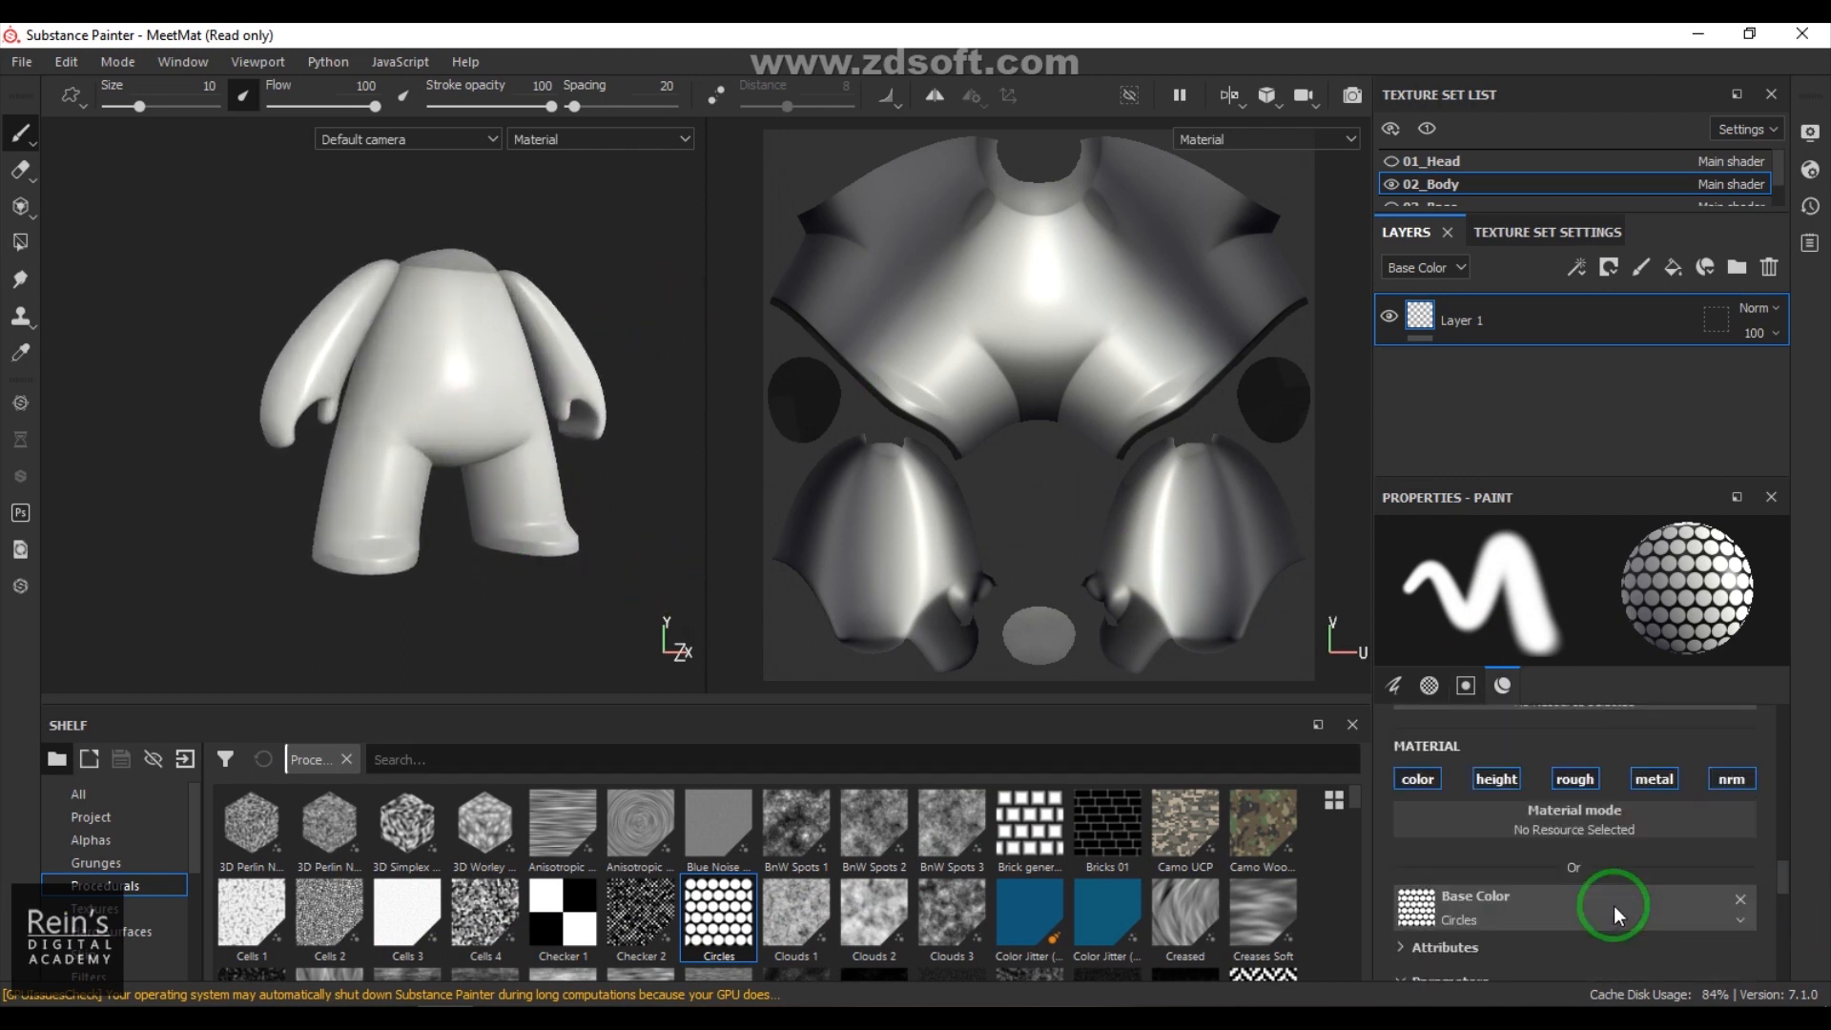
click(1556, 378)
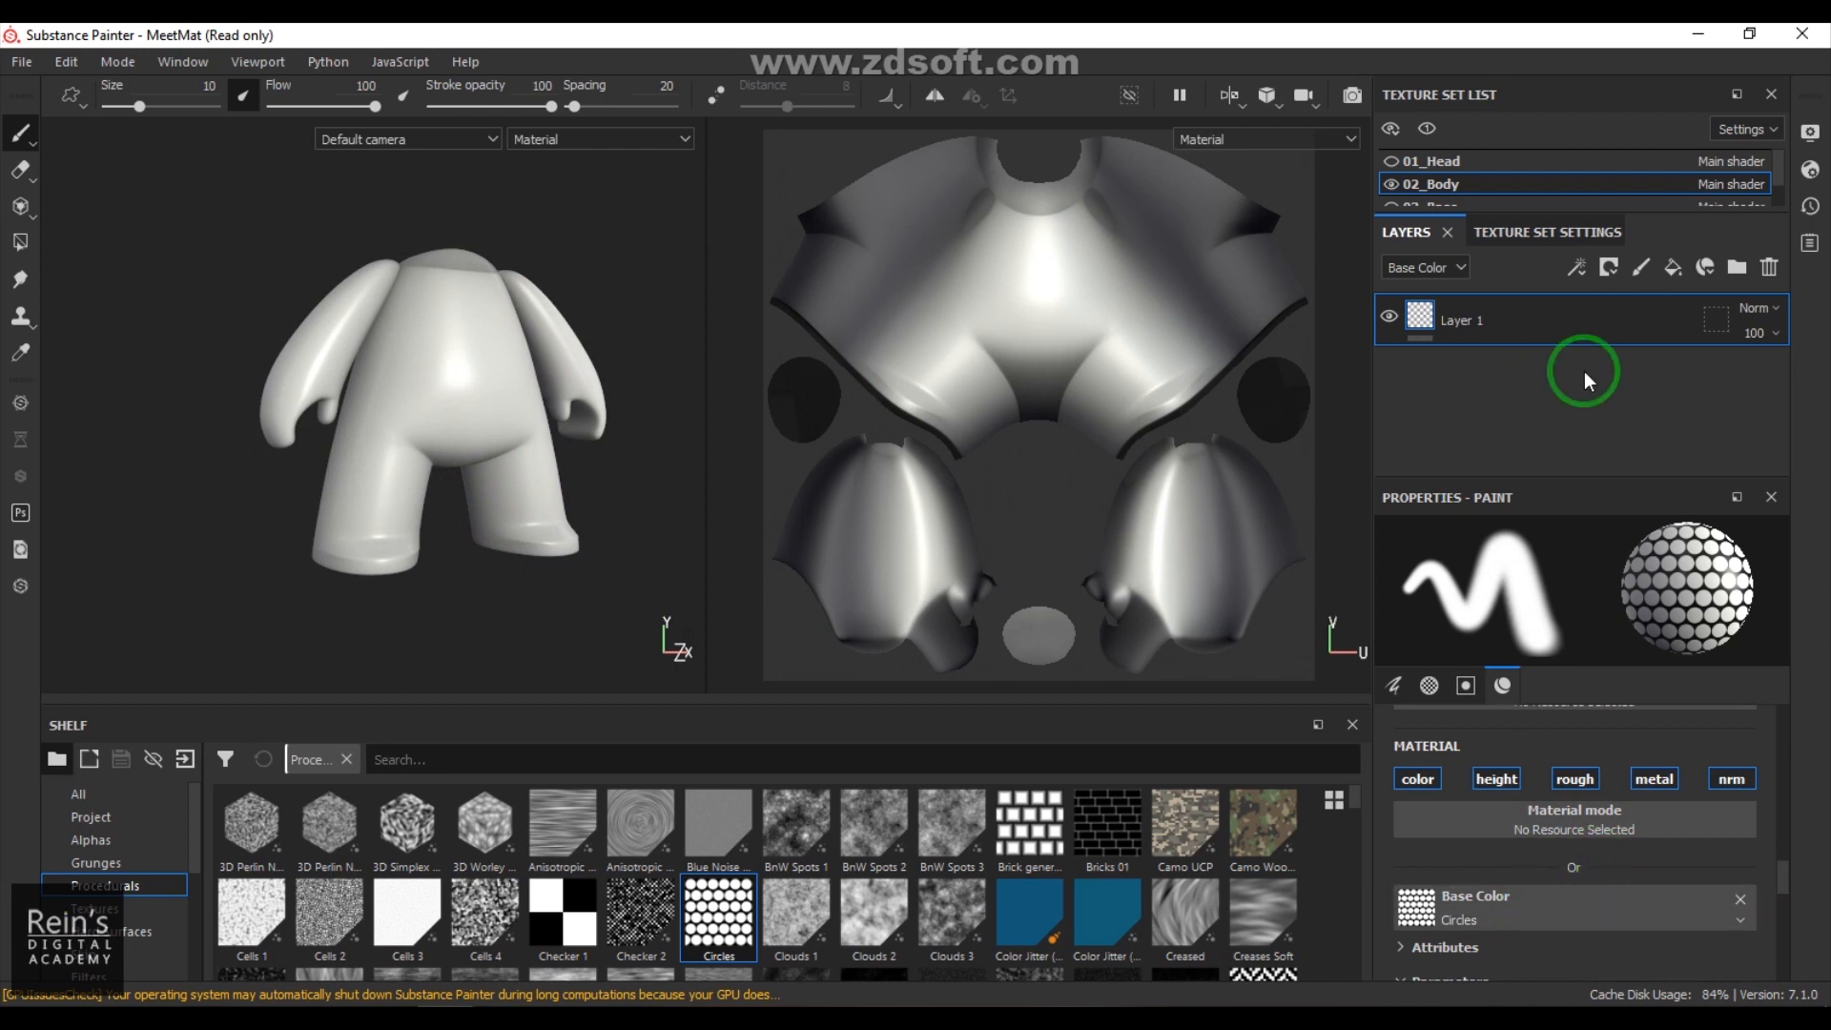
Step: Replace Layer 1 of the body with a fill layer and give it a bright red base color
click(1770, 269)
click(1674, 270)
scroll(1609, 816, down, 3)
click(1562, 873)
click(1674, 644)
click(1756, 503)
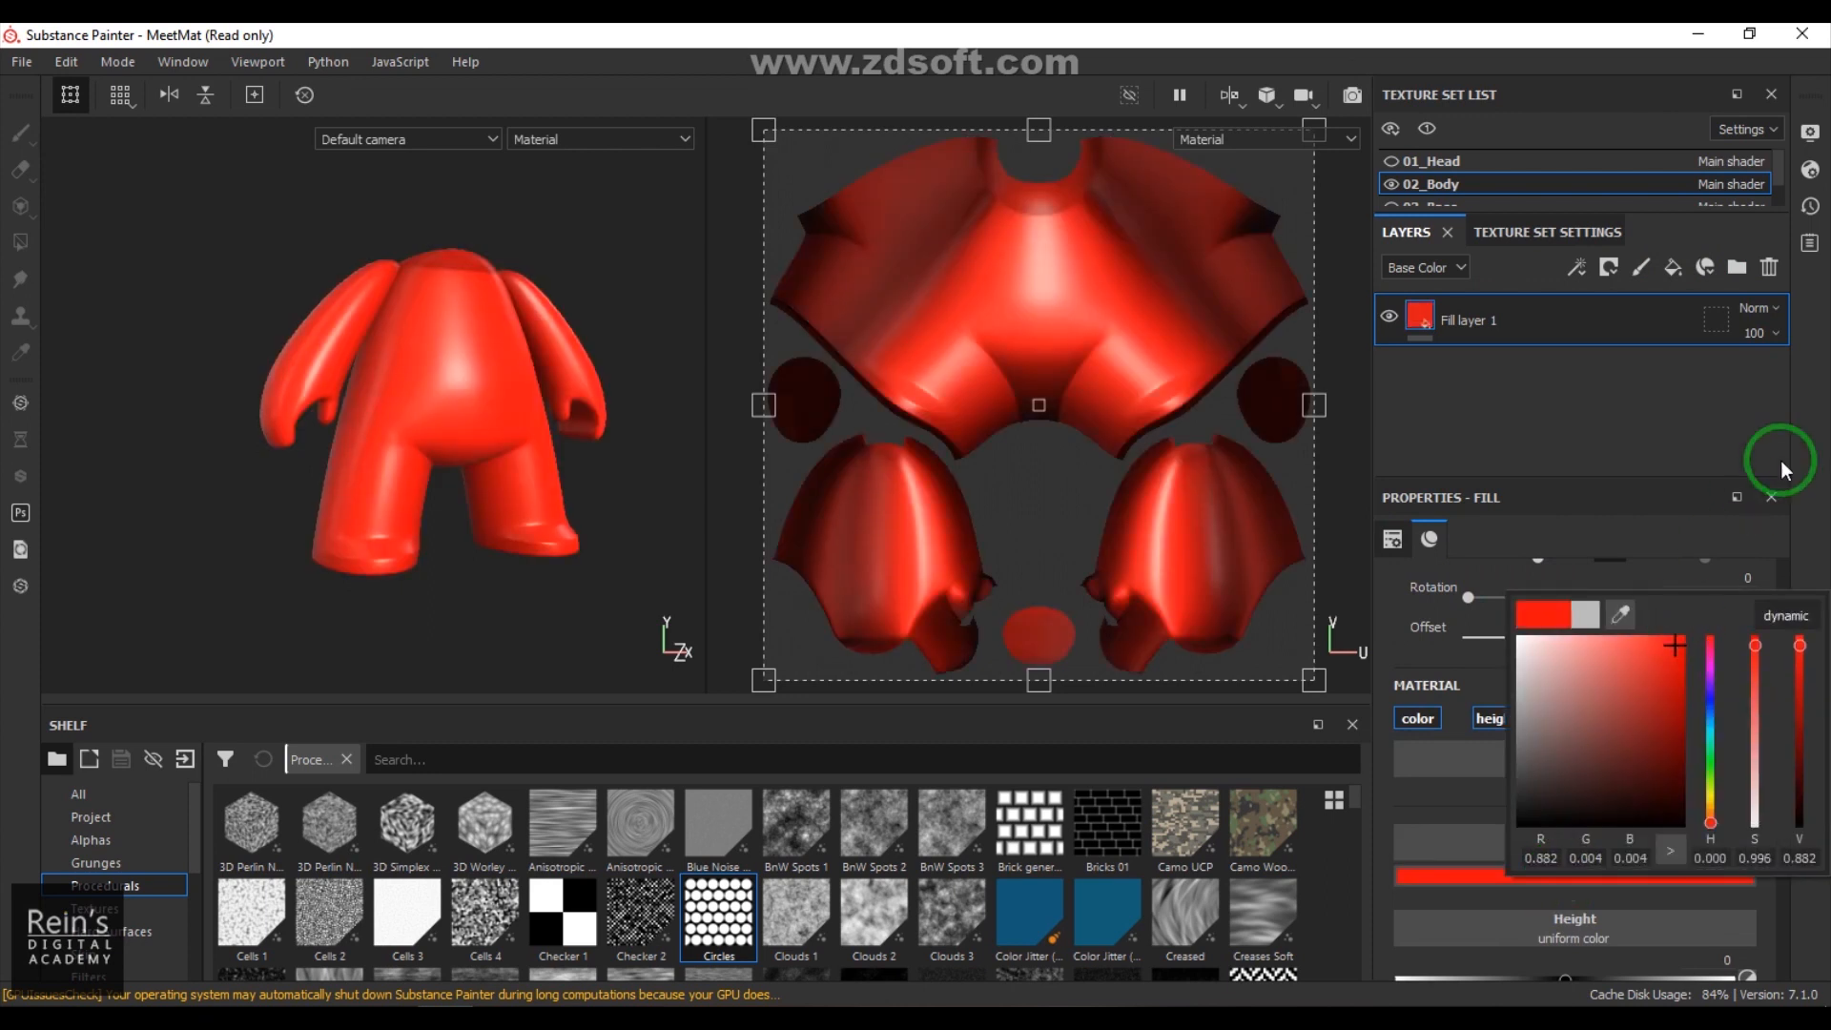
Step: Apply the Clouds 2 procedural to the body fill's base color
click(1586, 841)
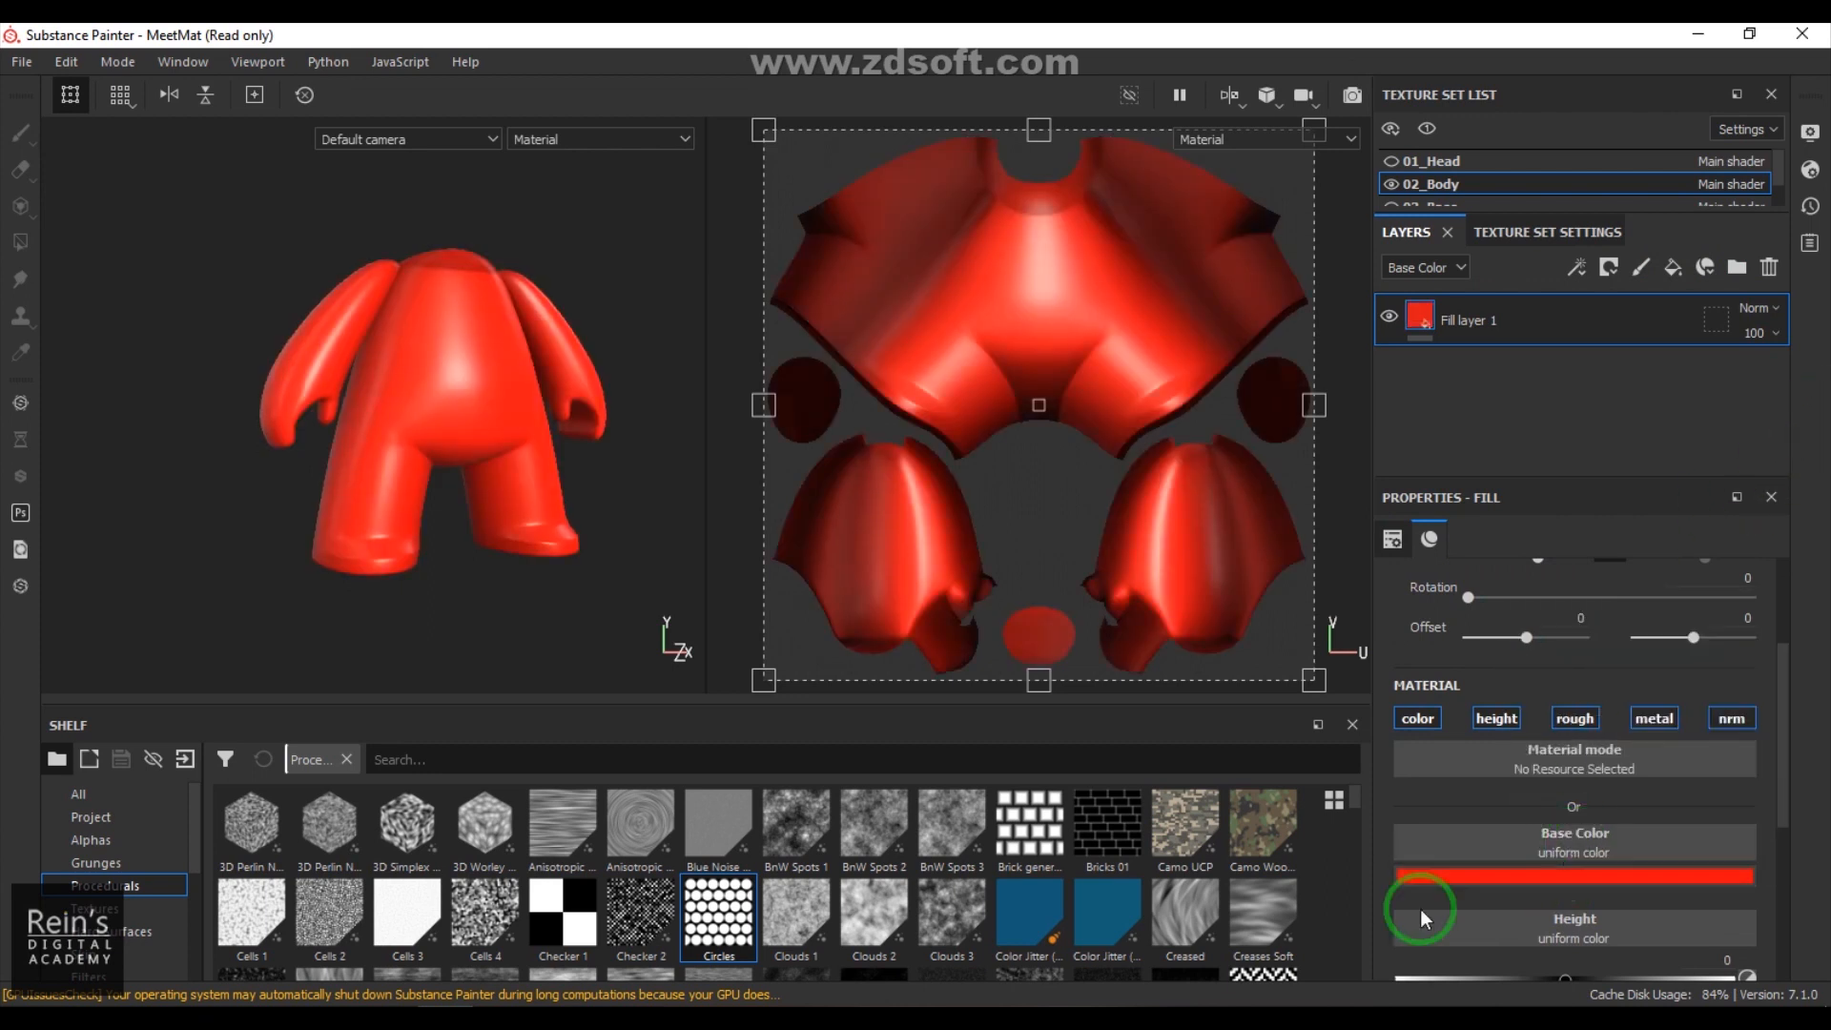
drag(873, 917, 1459, 841)
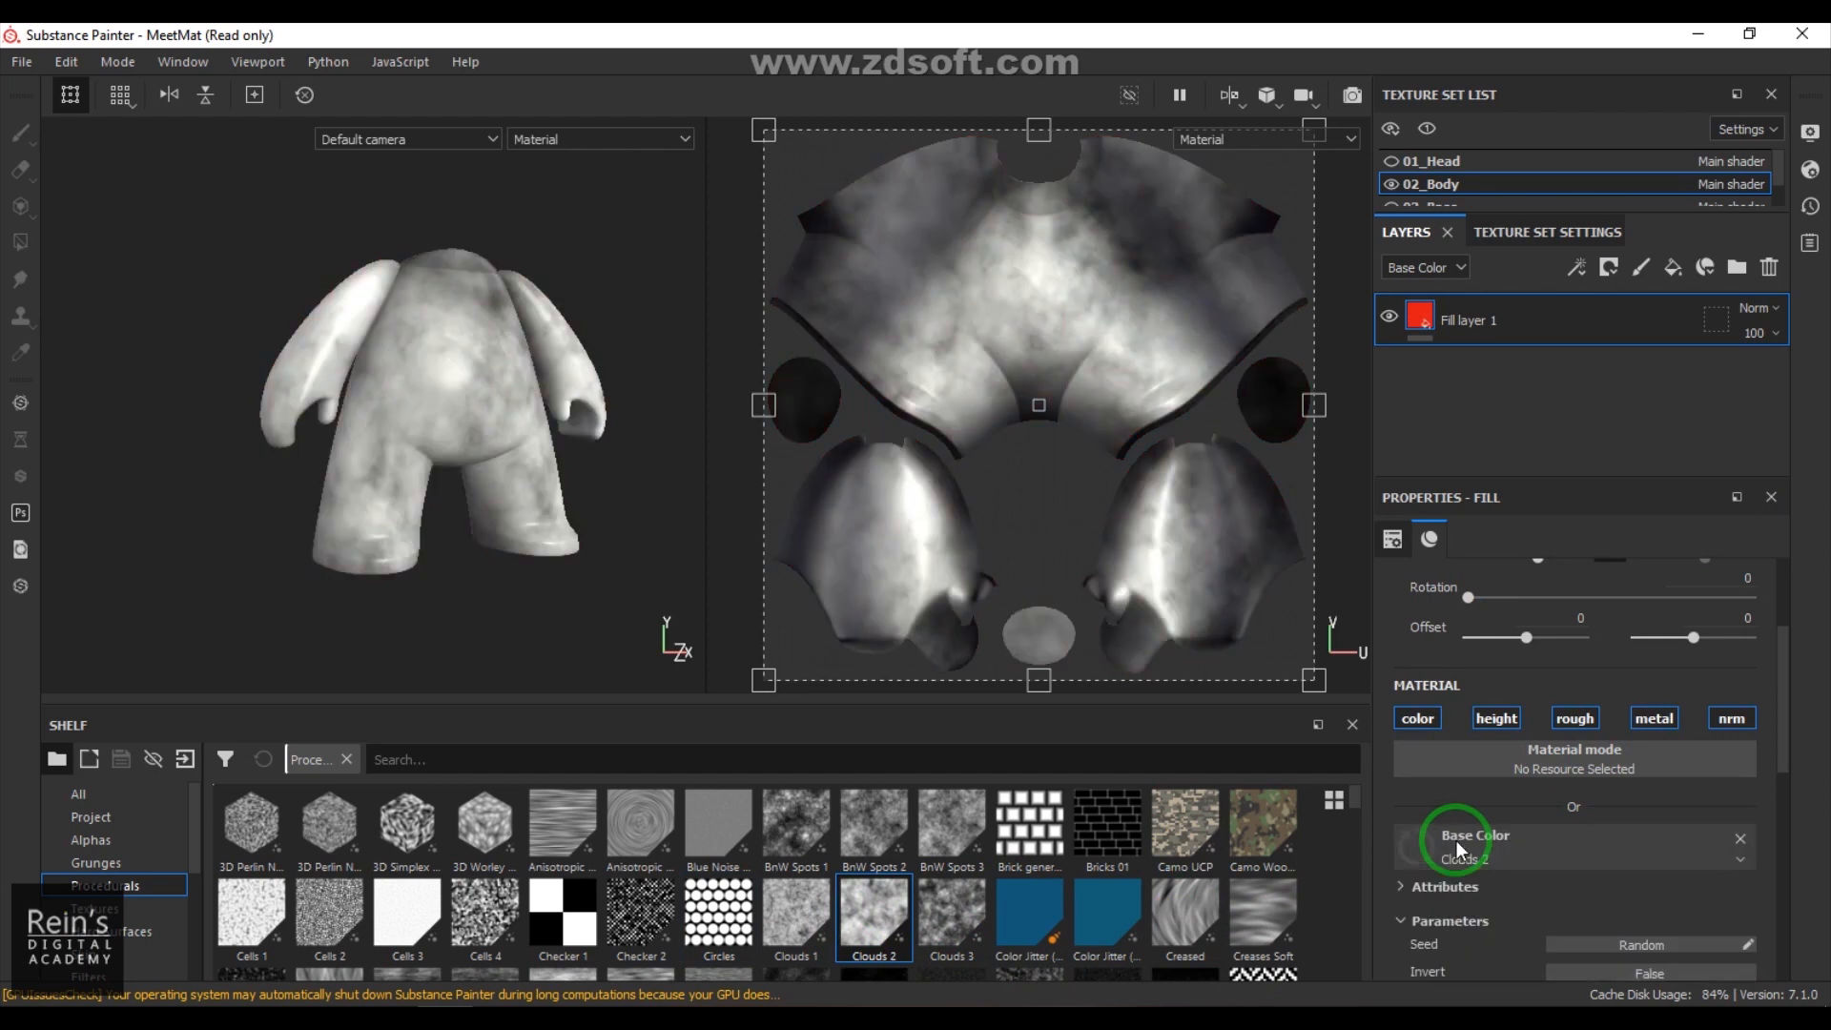
Step: Examine how the clouds pattern meets along the middle of the body's back and at the matching UV island edges
alt+drag(388, 429, 233, 417)
alt+right_drag(233, 416, 556, 506)
alt+middle_drag(556, 523, 379, 436)
alt+drag(476, 486, 447, 505)
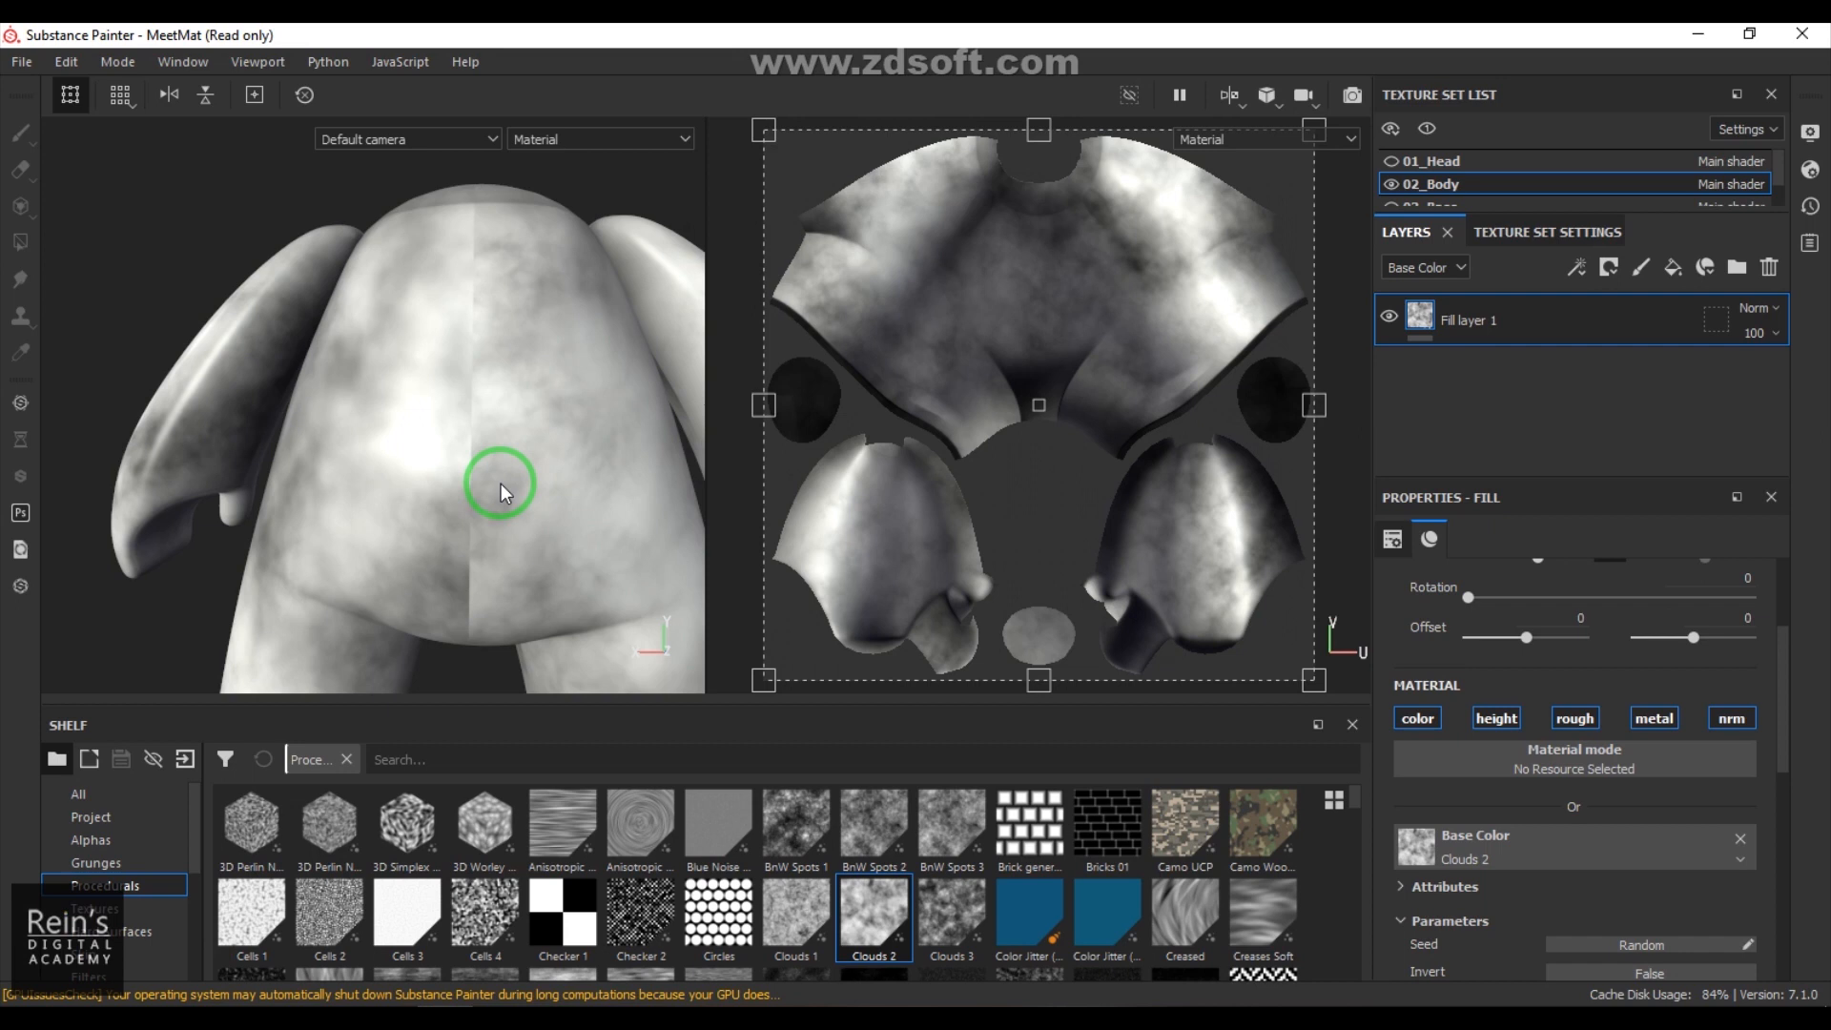
scroll(1103, 357, down, 4)
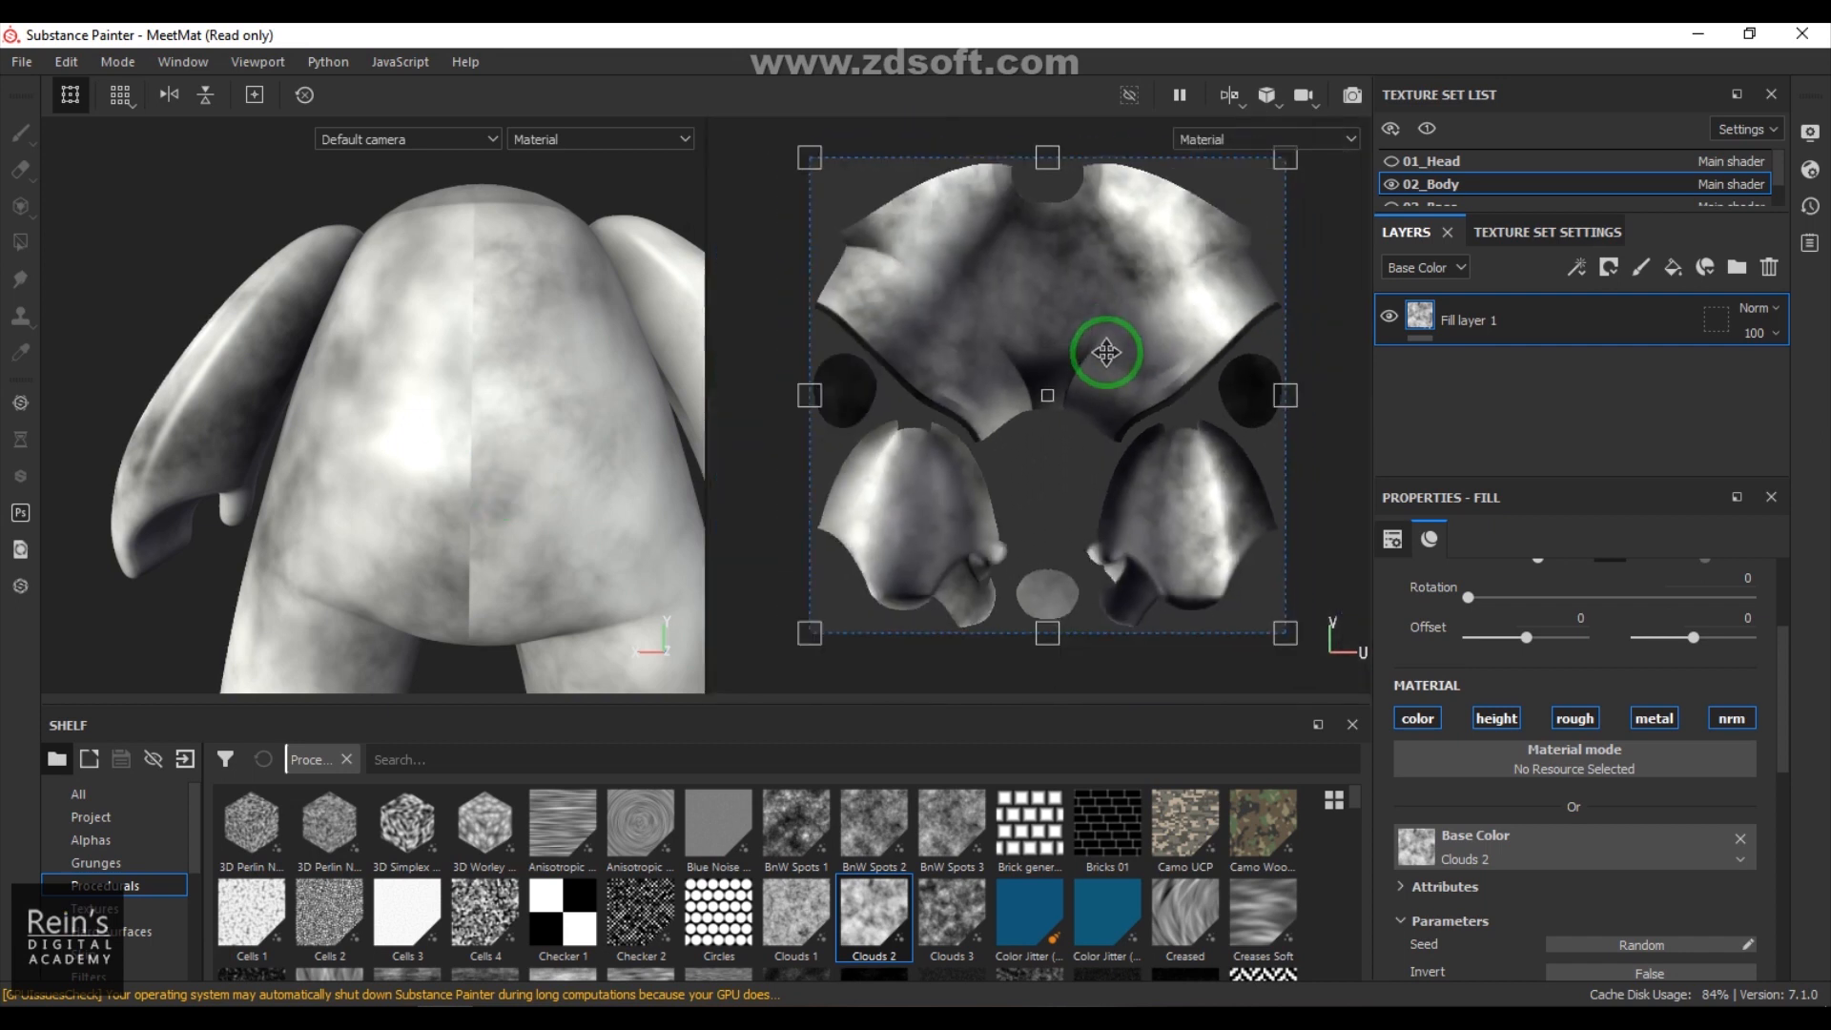
scroll(1101, 351, up, 3)
scroll(1173, 277, down, 1)
scroll(1168, 259, up, 3)
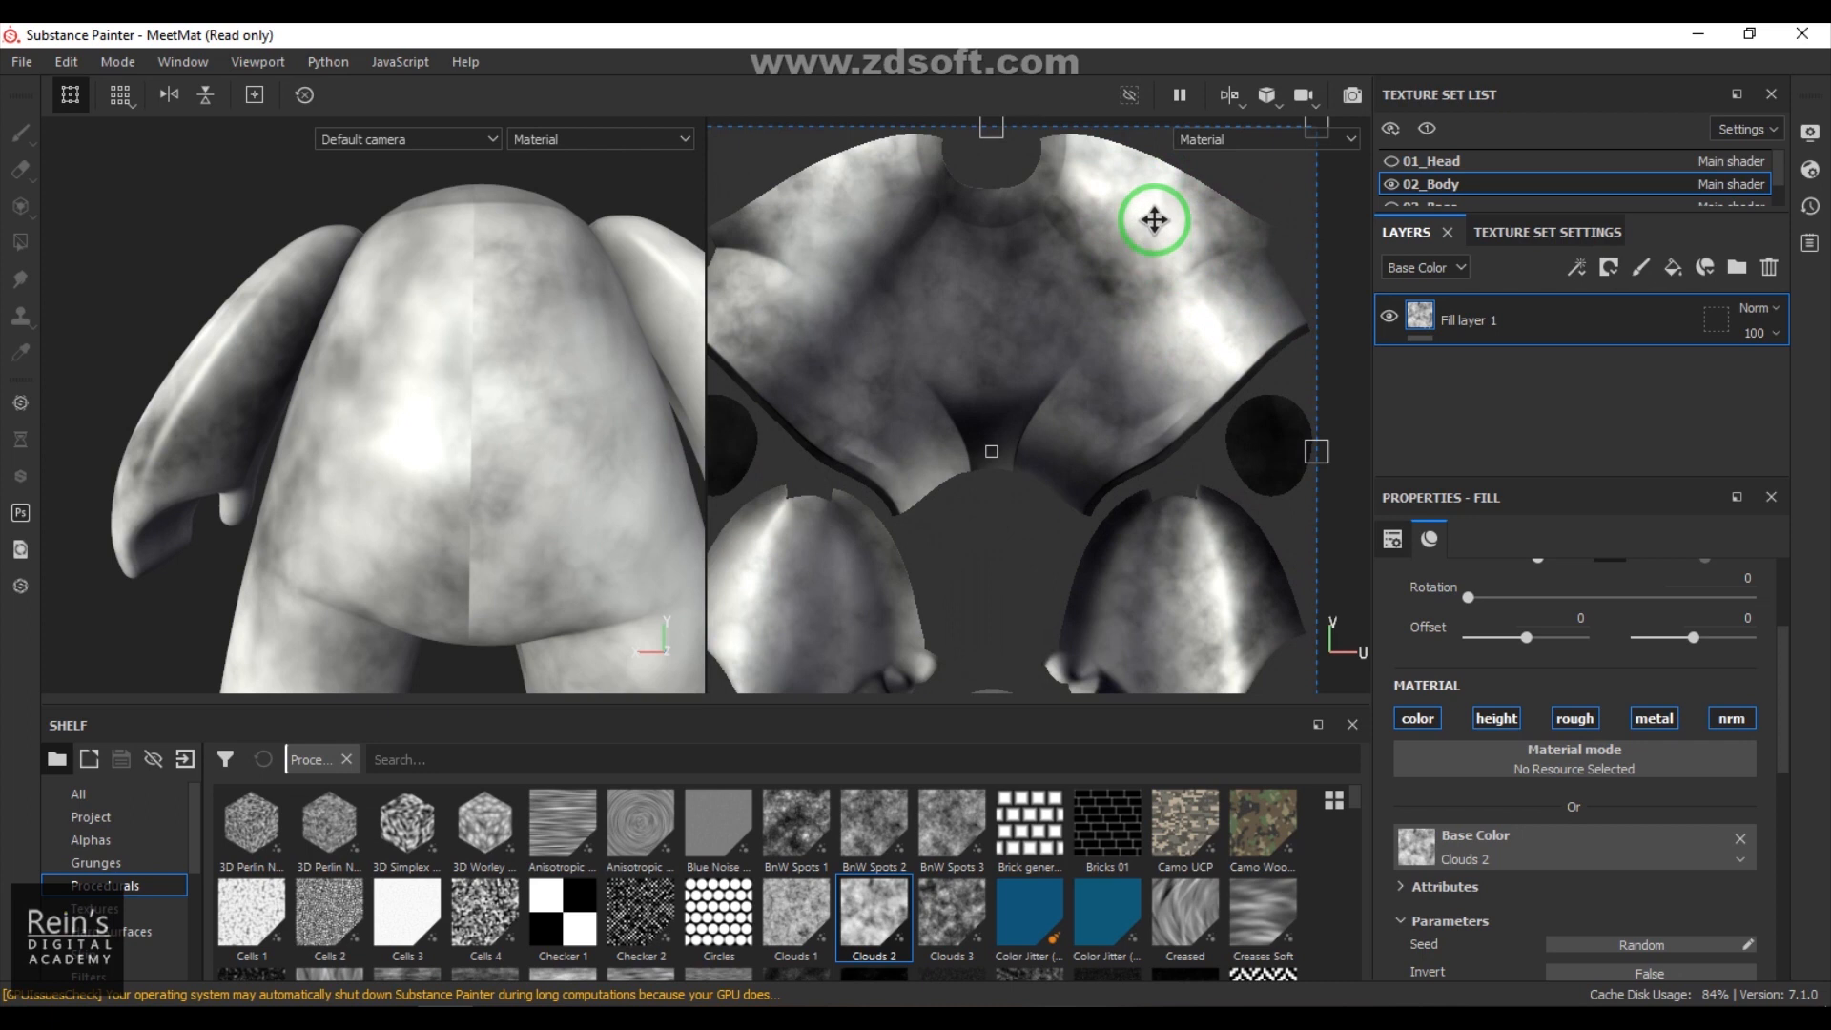
scroll(1135, 263, down, 3)
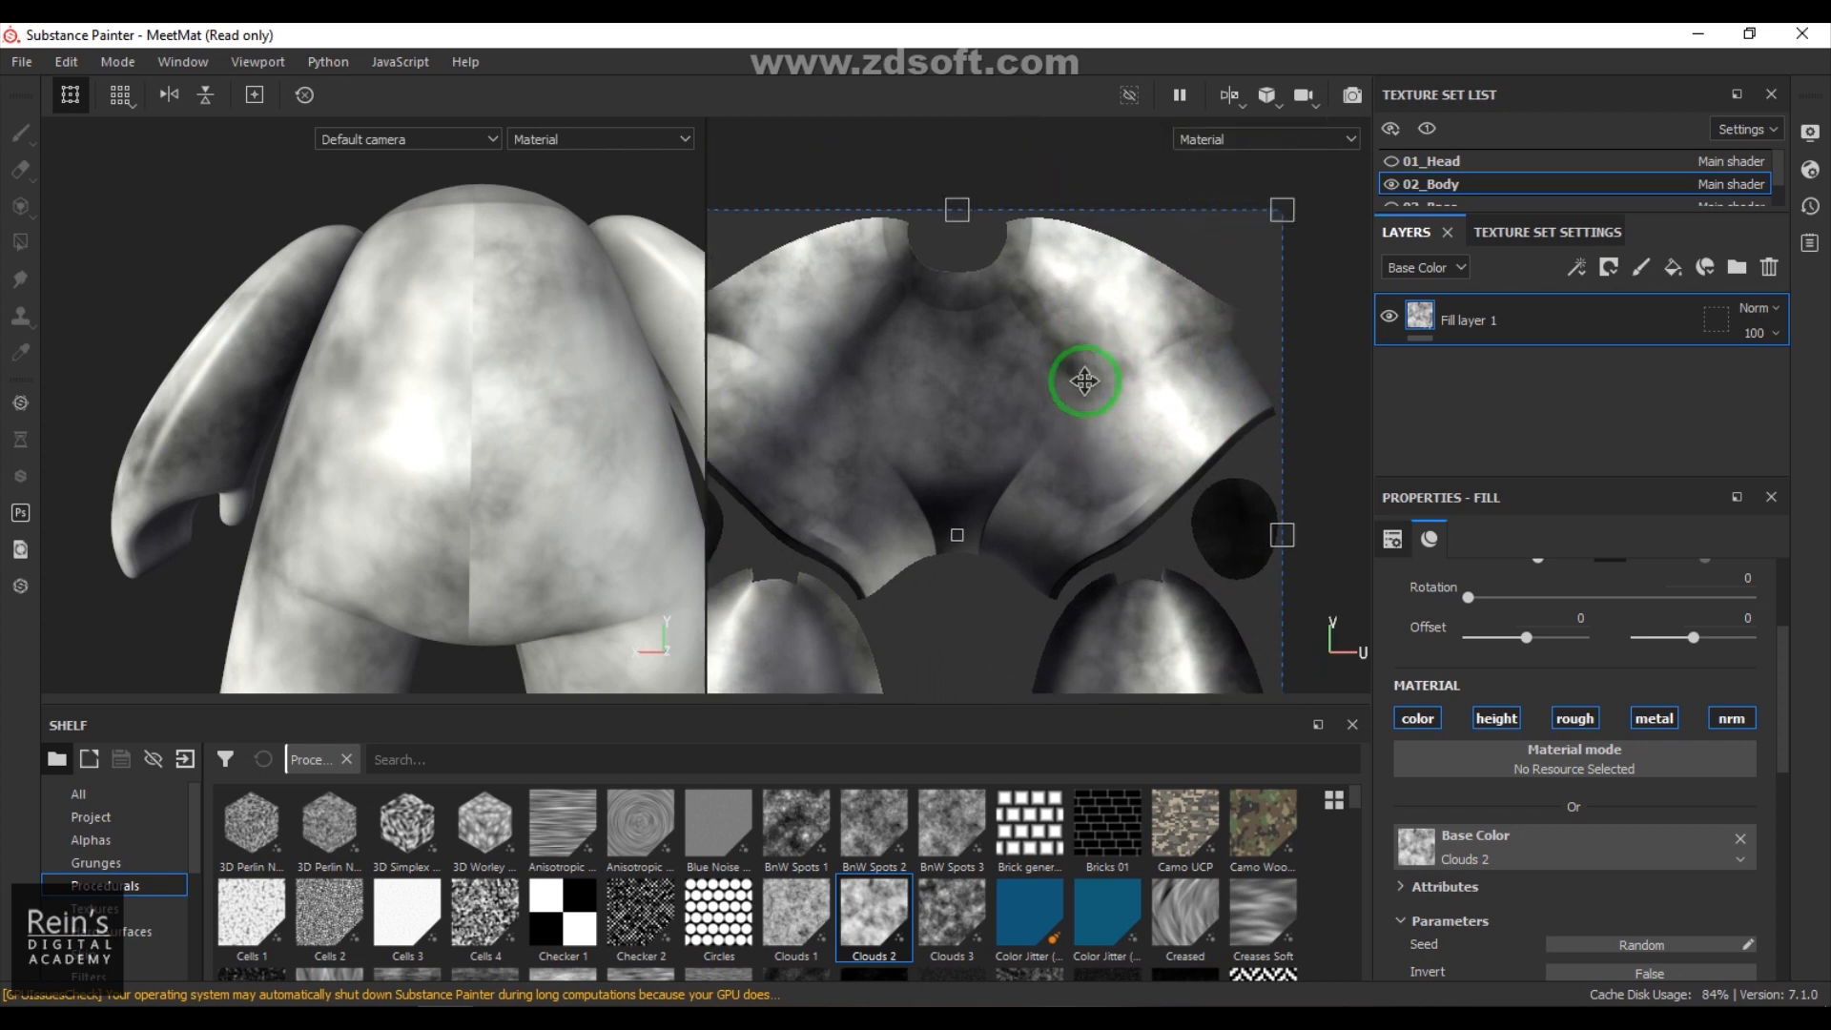
scroll(1082, 415, up, 4)
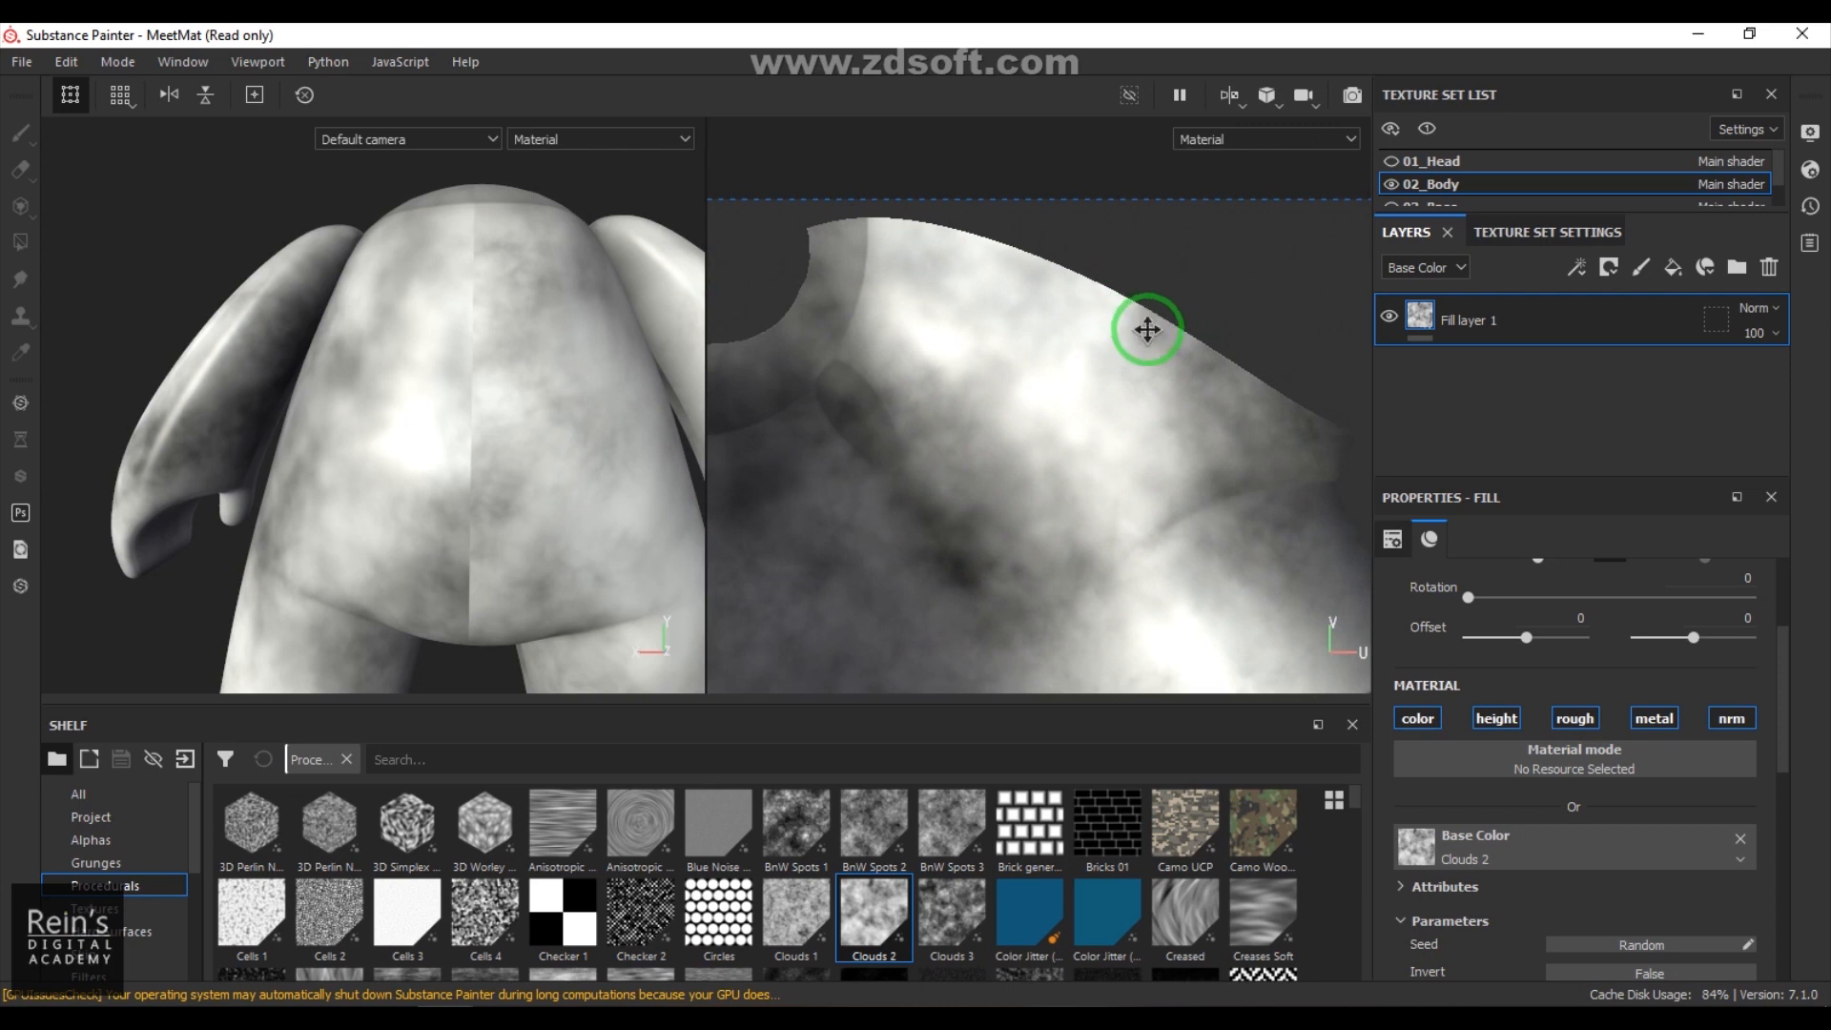
scroll(1107, 335, down, 5)
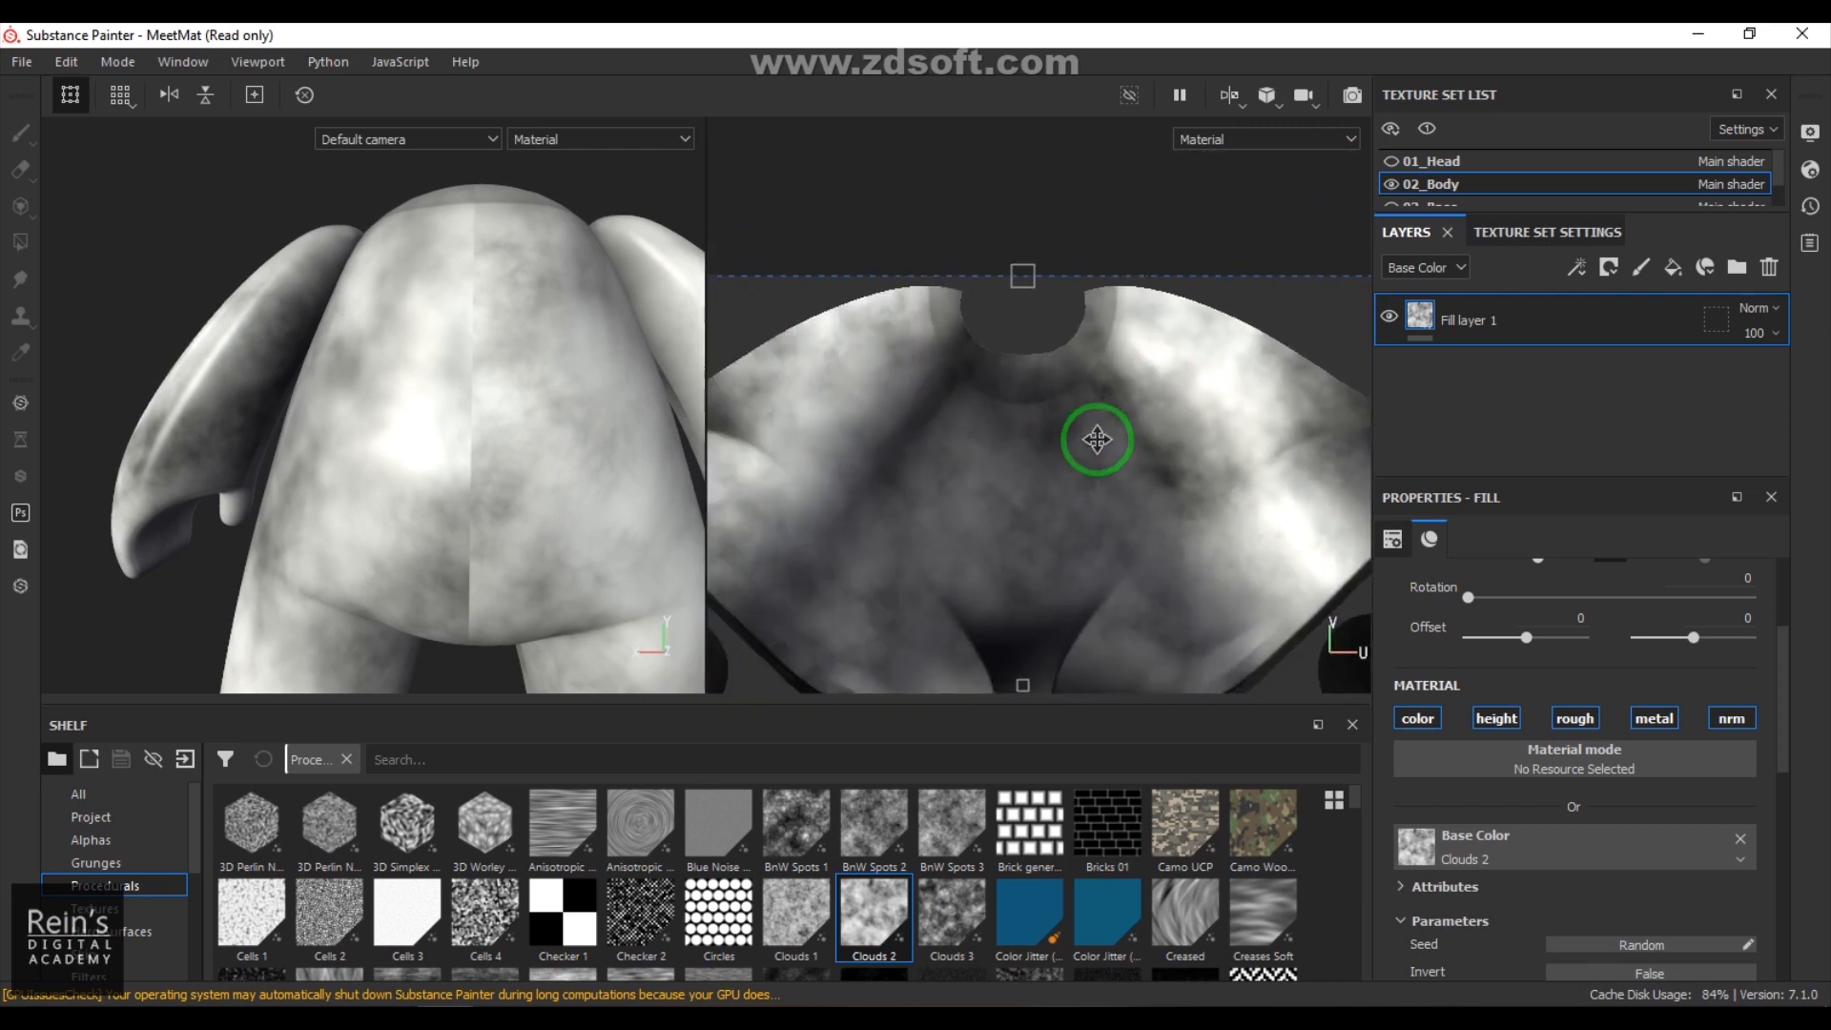
scroll(1063, 405, up, 5)
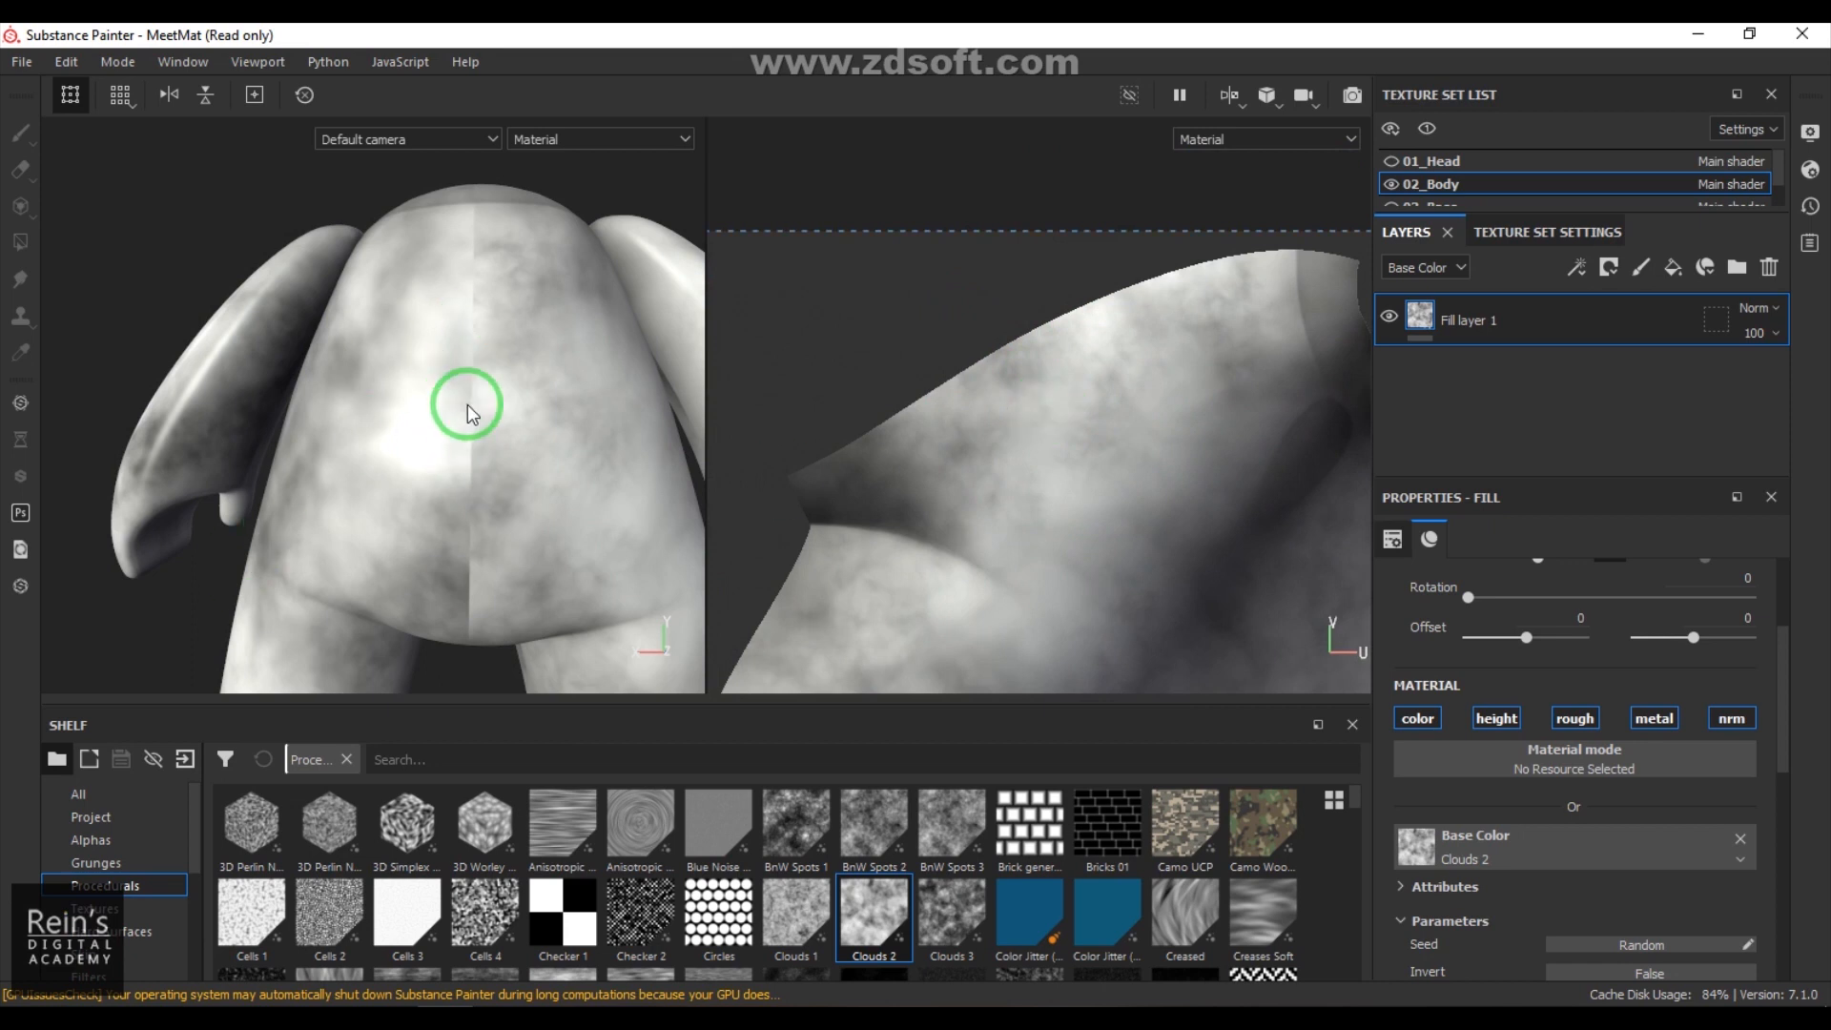
scroll(1115, 490, down, 3)
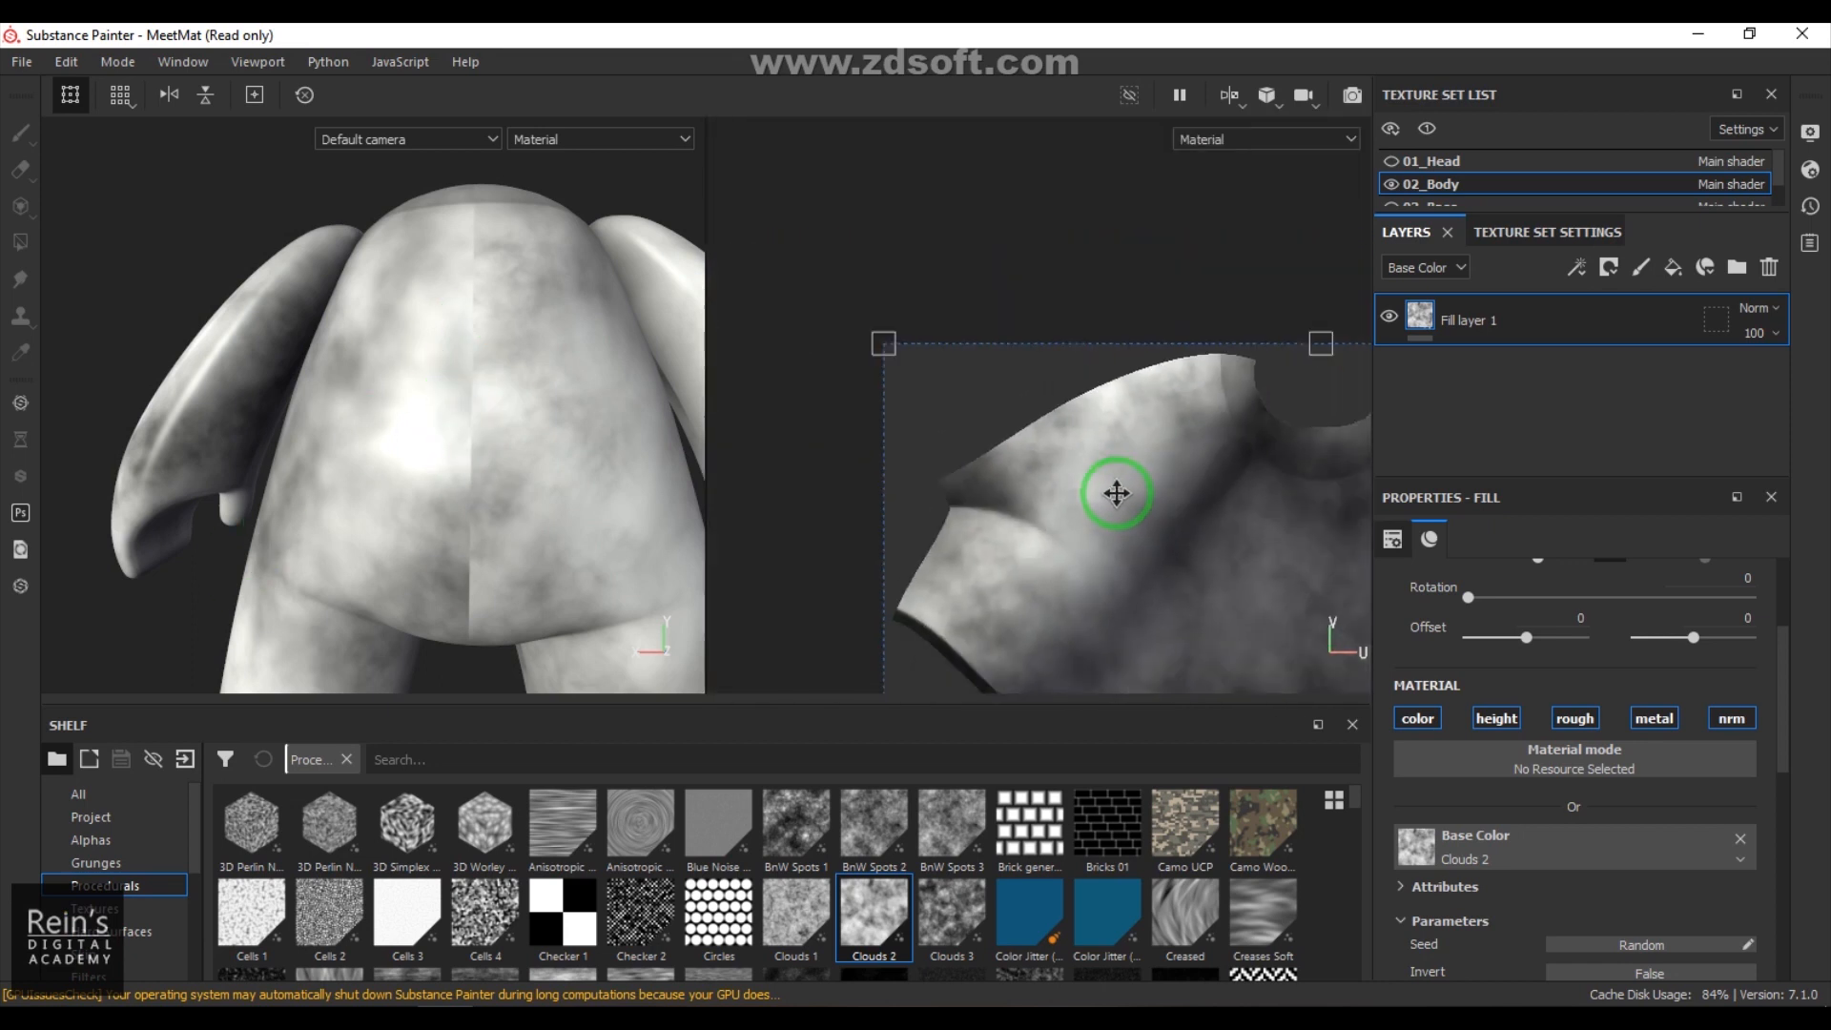
alt+middle_drag(1103, 446, 1045, 366)
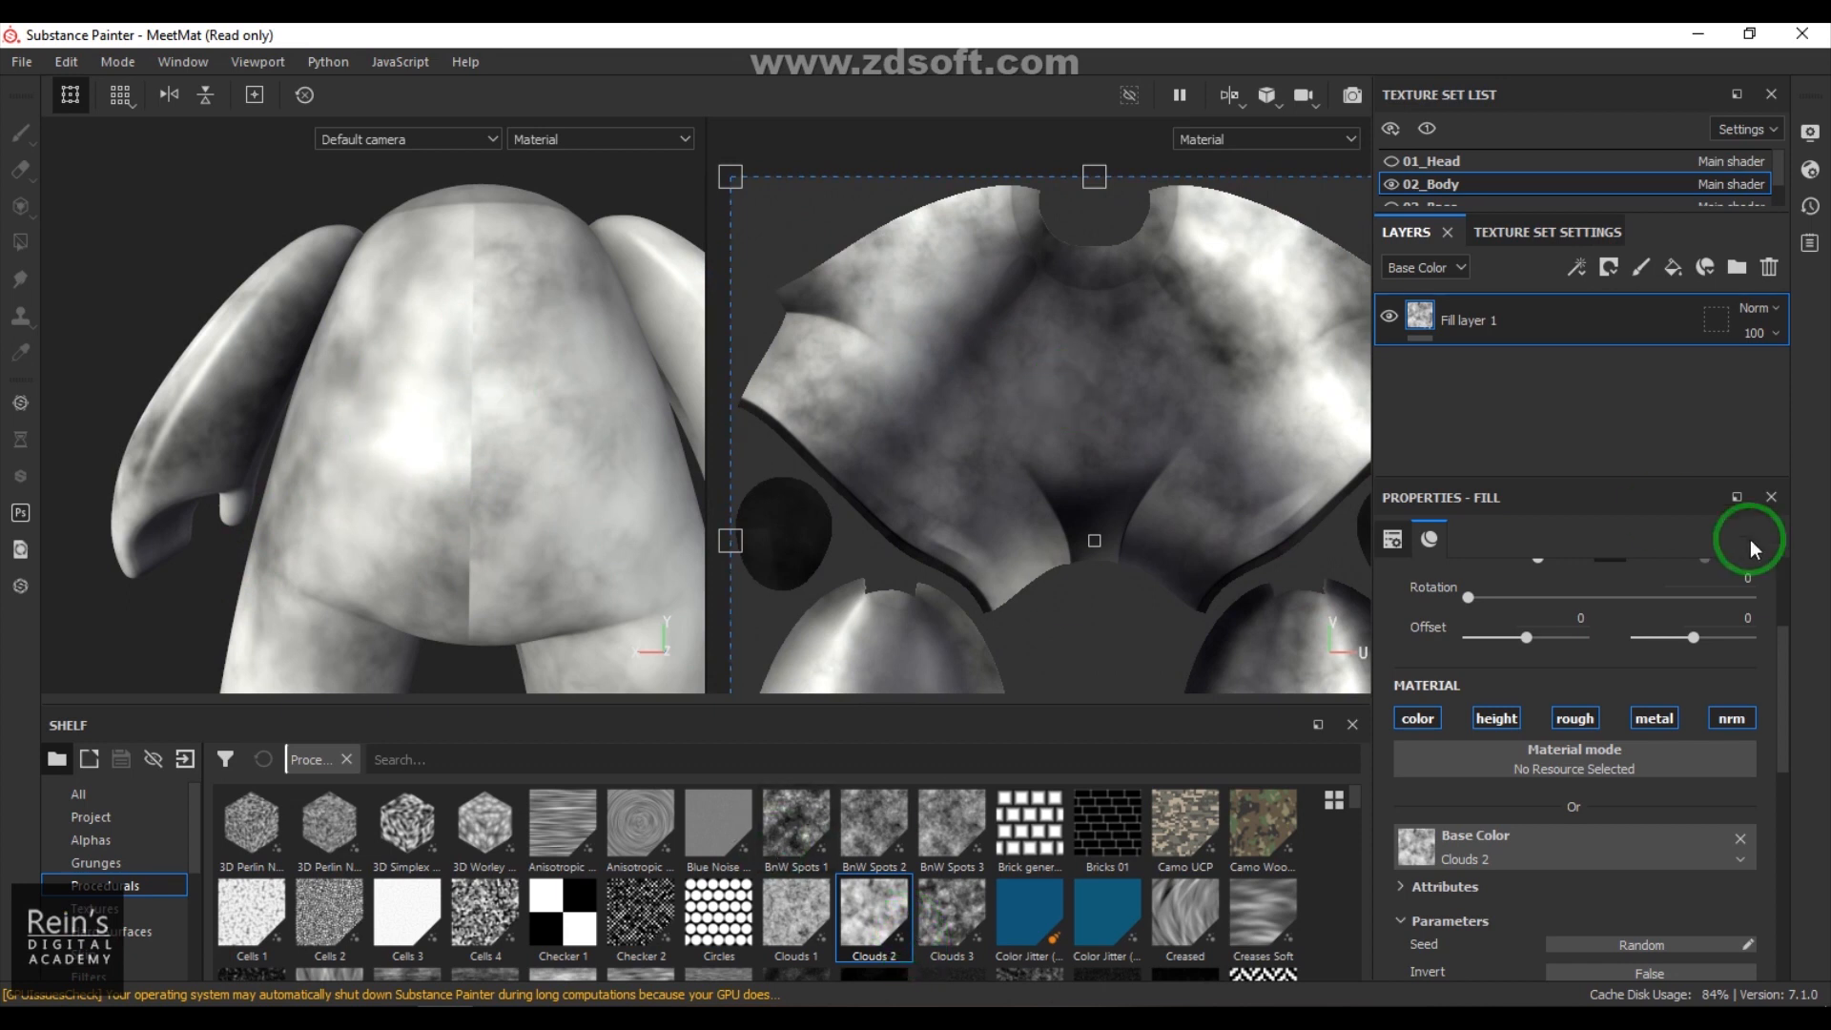
Step: Switch the fill to Tri-planar projection and check the clouds pattern around the body
scroll(1764, 719, up, 1)
scroll(1764, 719, up, 2)
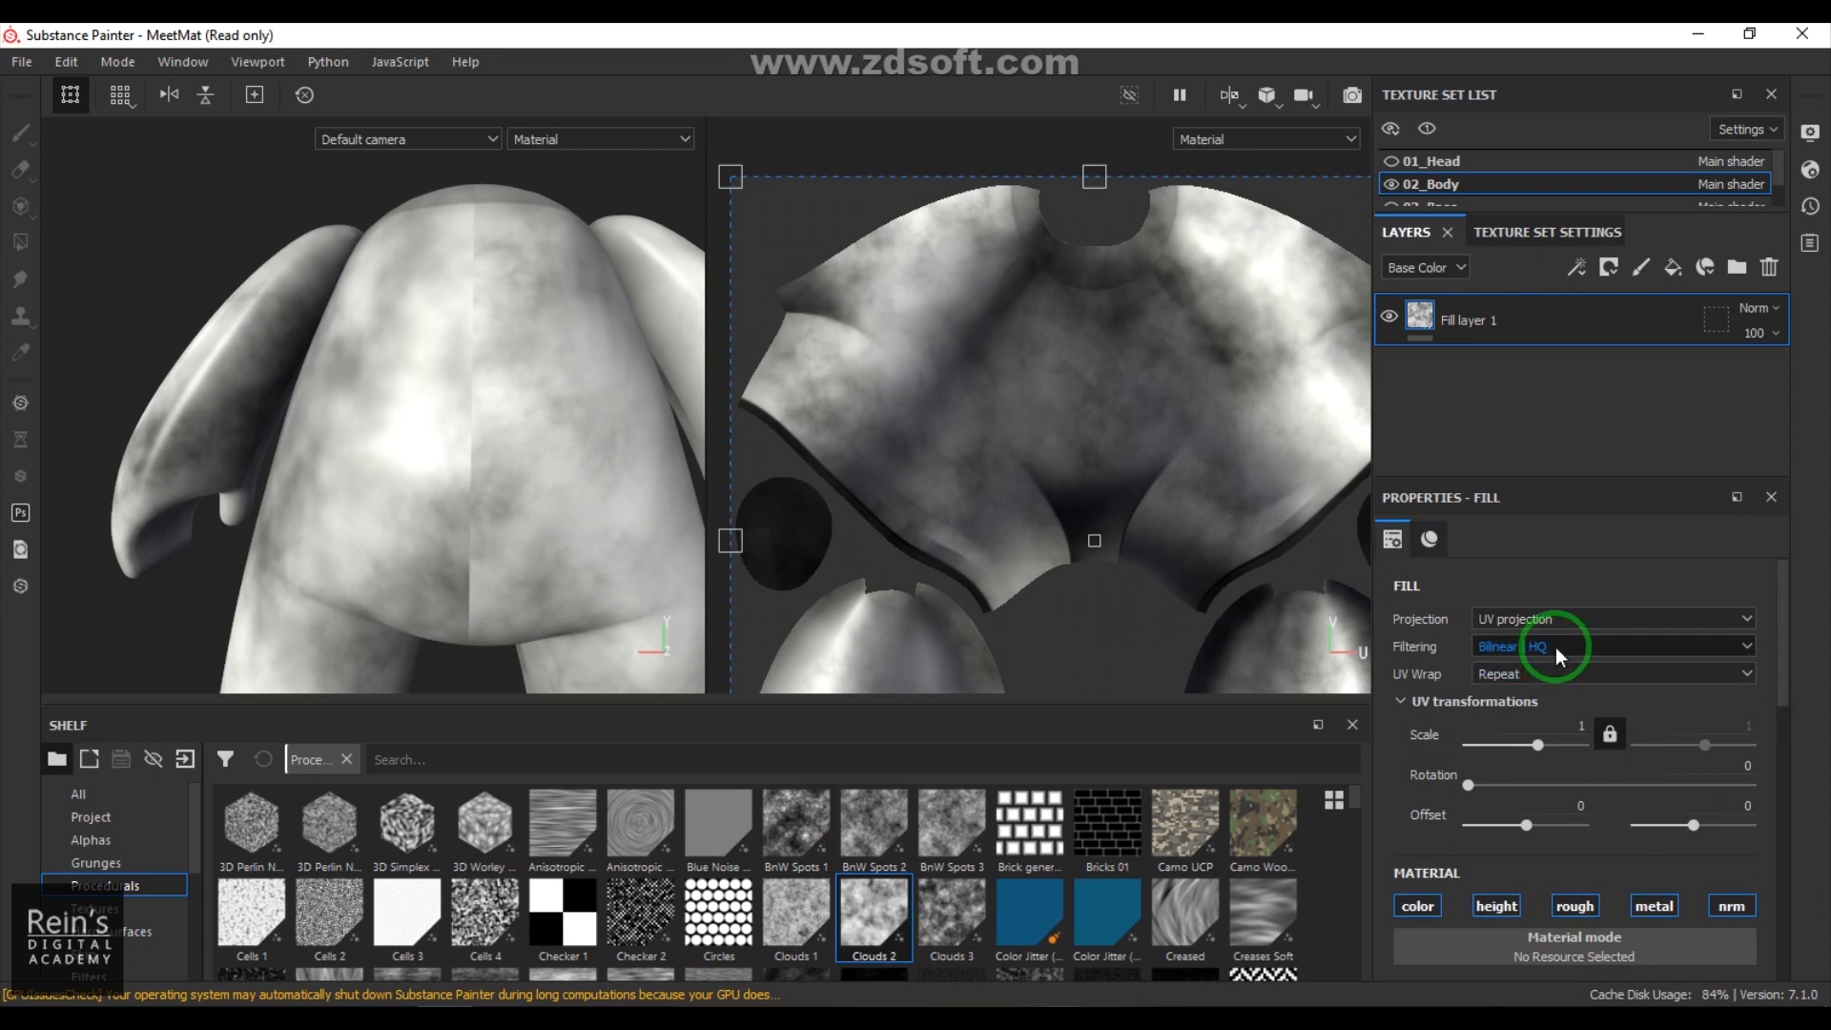
click(1559, 619)
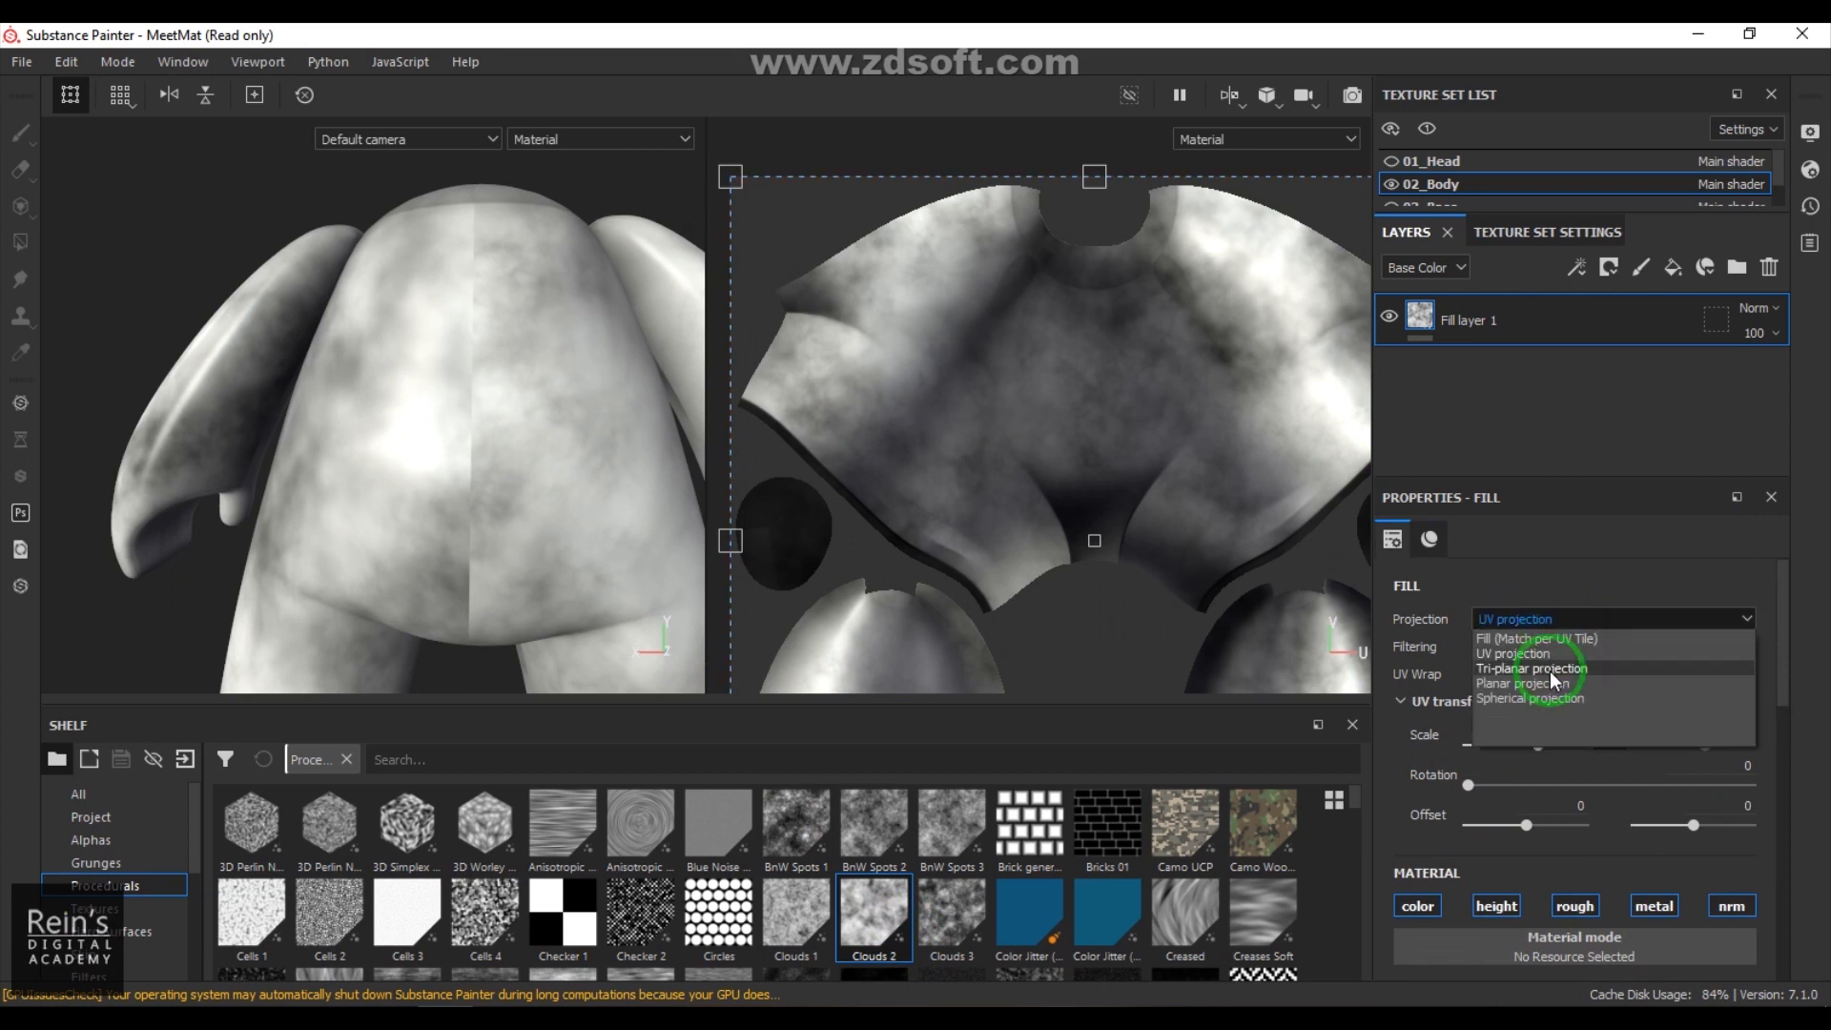
click(1551, 670)
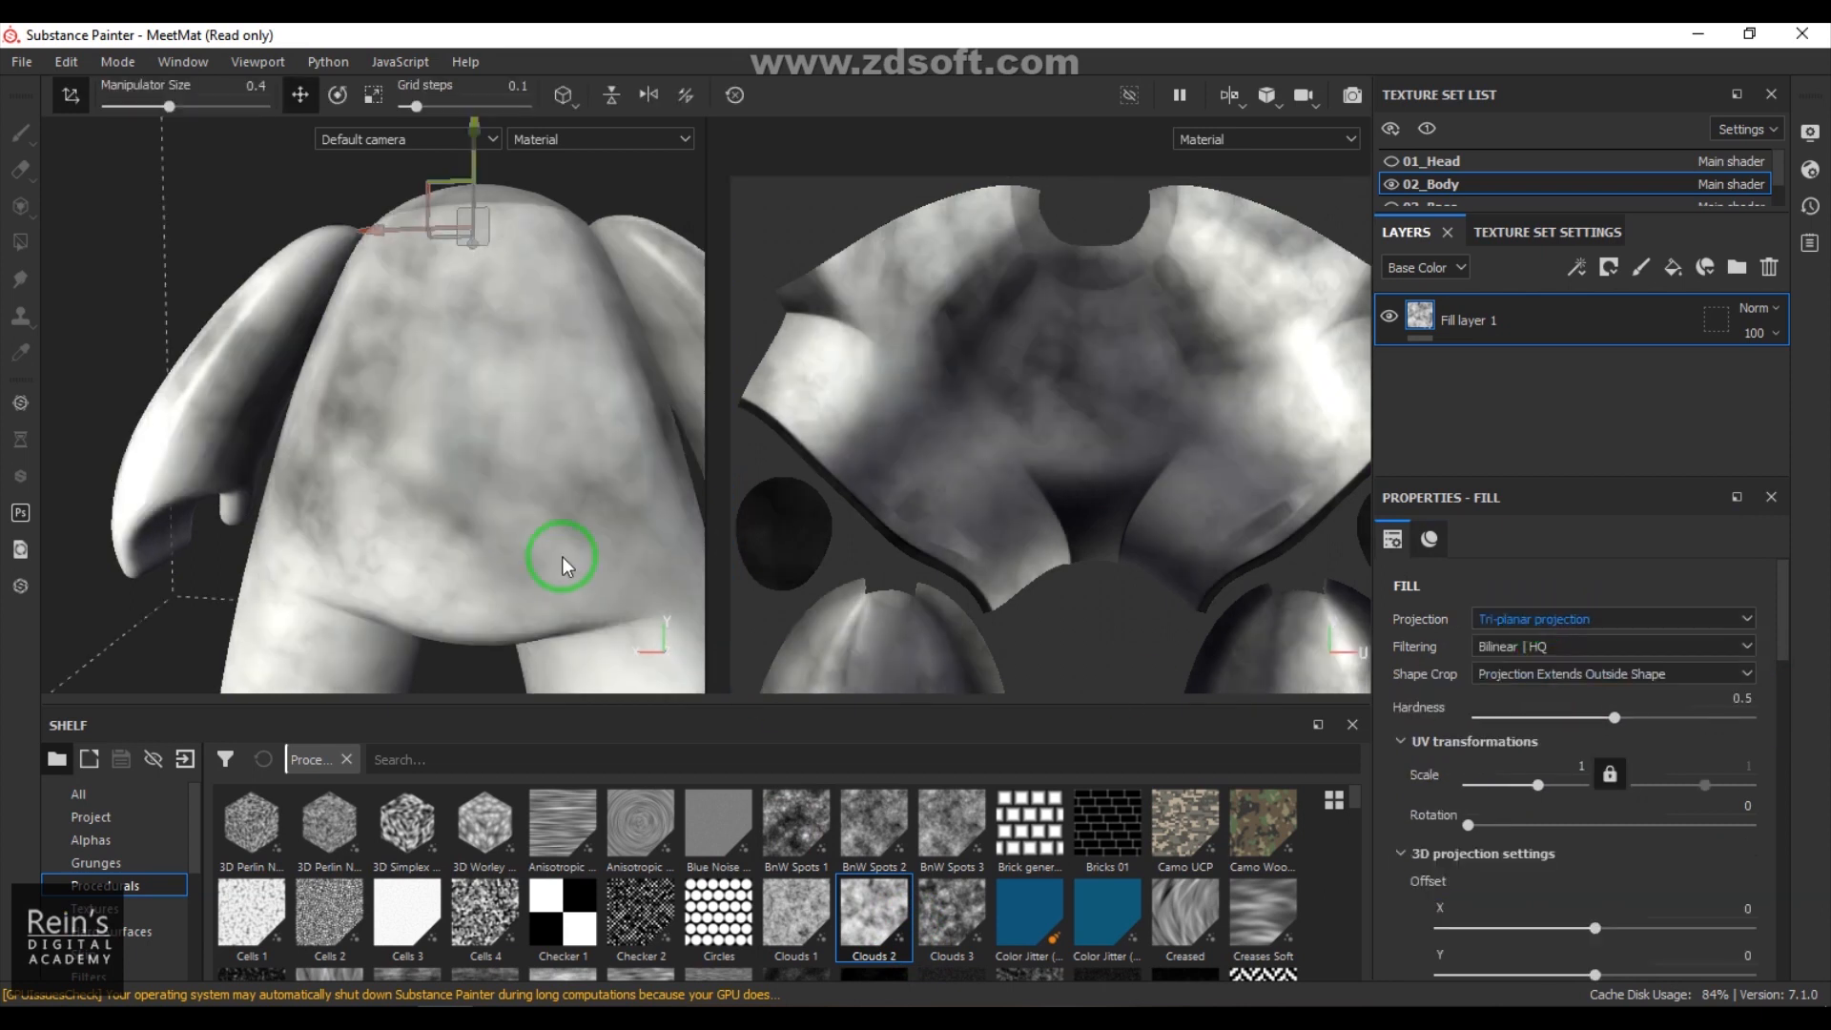
mouse_move(531, 492)
alt+mouse_down()
mouse_move(245, 470)
mouse_move(450, 449)
mouse_move(440, 429)
mouse_move(409, 507)
mouse_move(319, 518)
mouse_move(343, 472)
mouse_move(212, 442)
mouse_move(380, 511)
mouse_move(355, 515)
mouse_move(634, 490)
mouse_move(756, 502)
mouse_move(392, 530)
mouse_move(436, 515)
alt+mouse_up()
alt+middle_drag(437, 514, 386, 469)
alt+right_drag(386, 469, 599, 575)
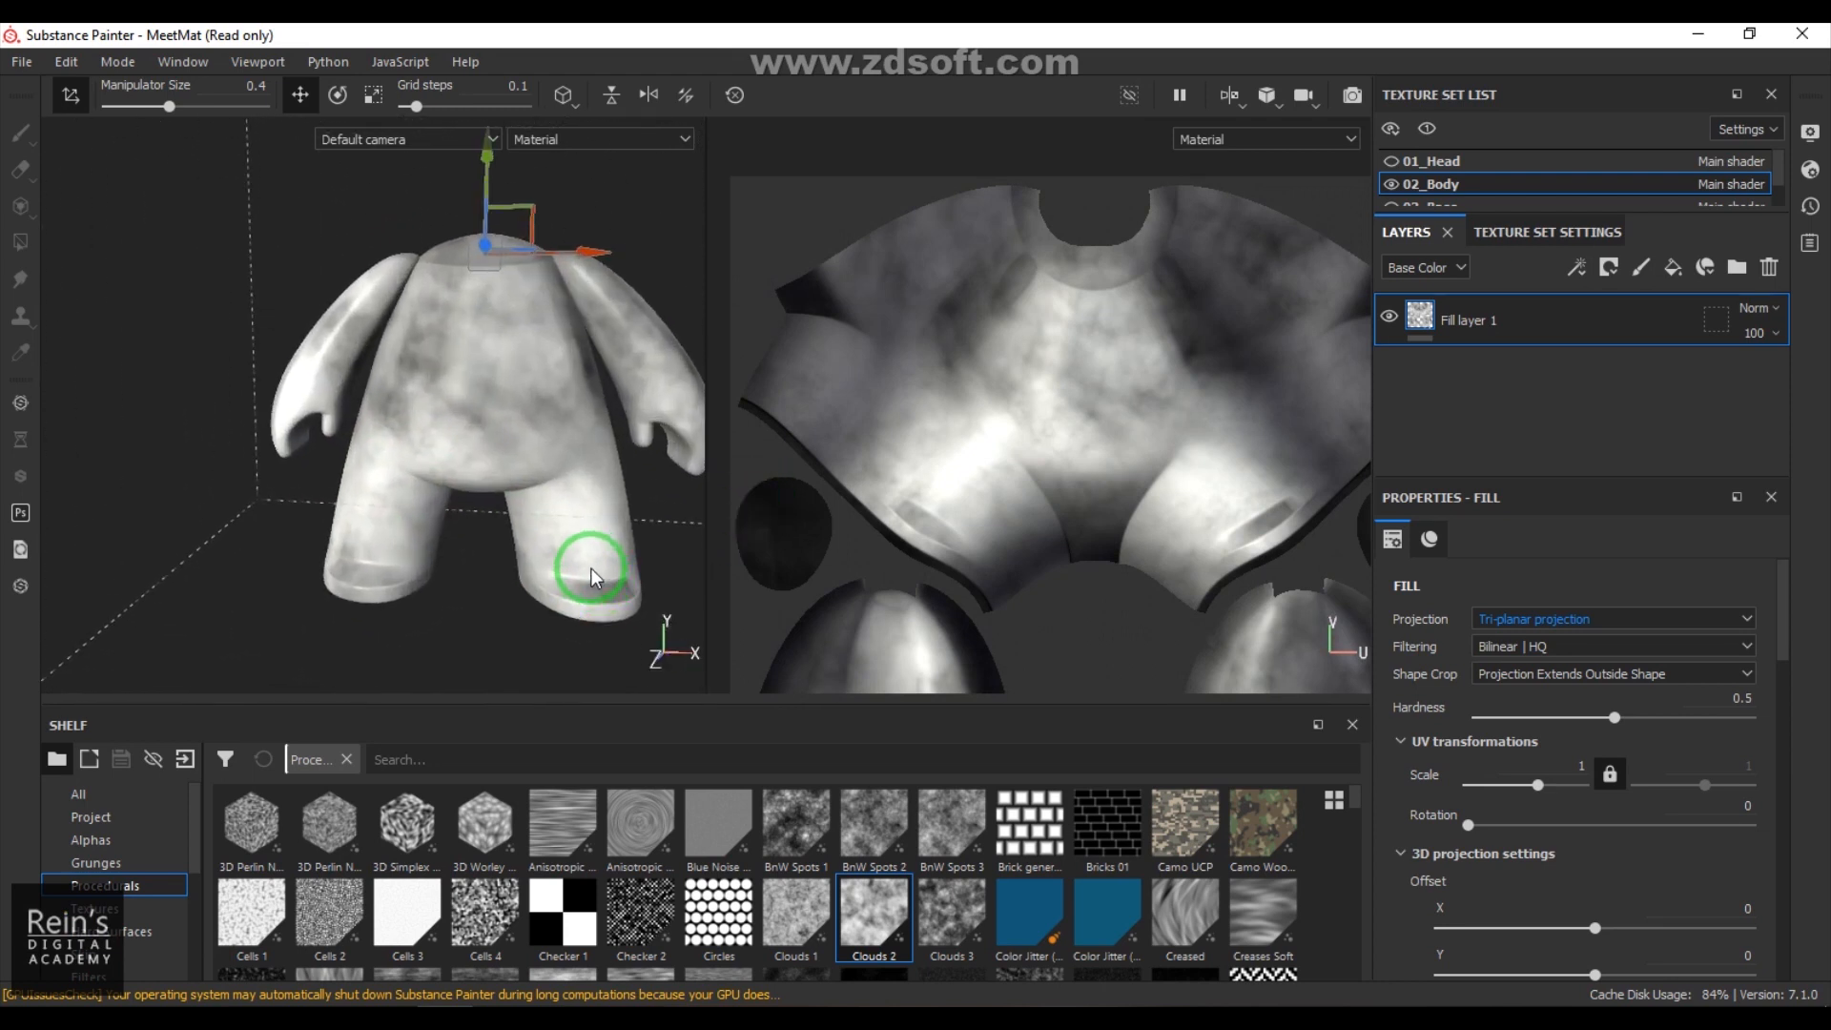
alt+drag(559, 470, 432, 468)
mouse_move(449, 476)
shift+right_down()
mouse_move(540, 489)
mouse_move(427, 492)
mouse_move(443, 498)
shift+right_up()
alt+drag(360, 483, 409, 477)
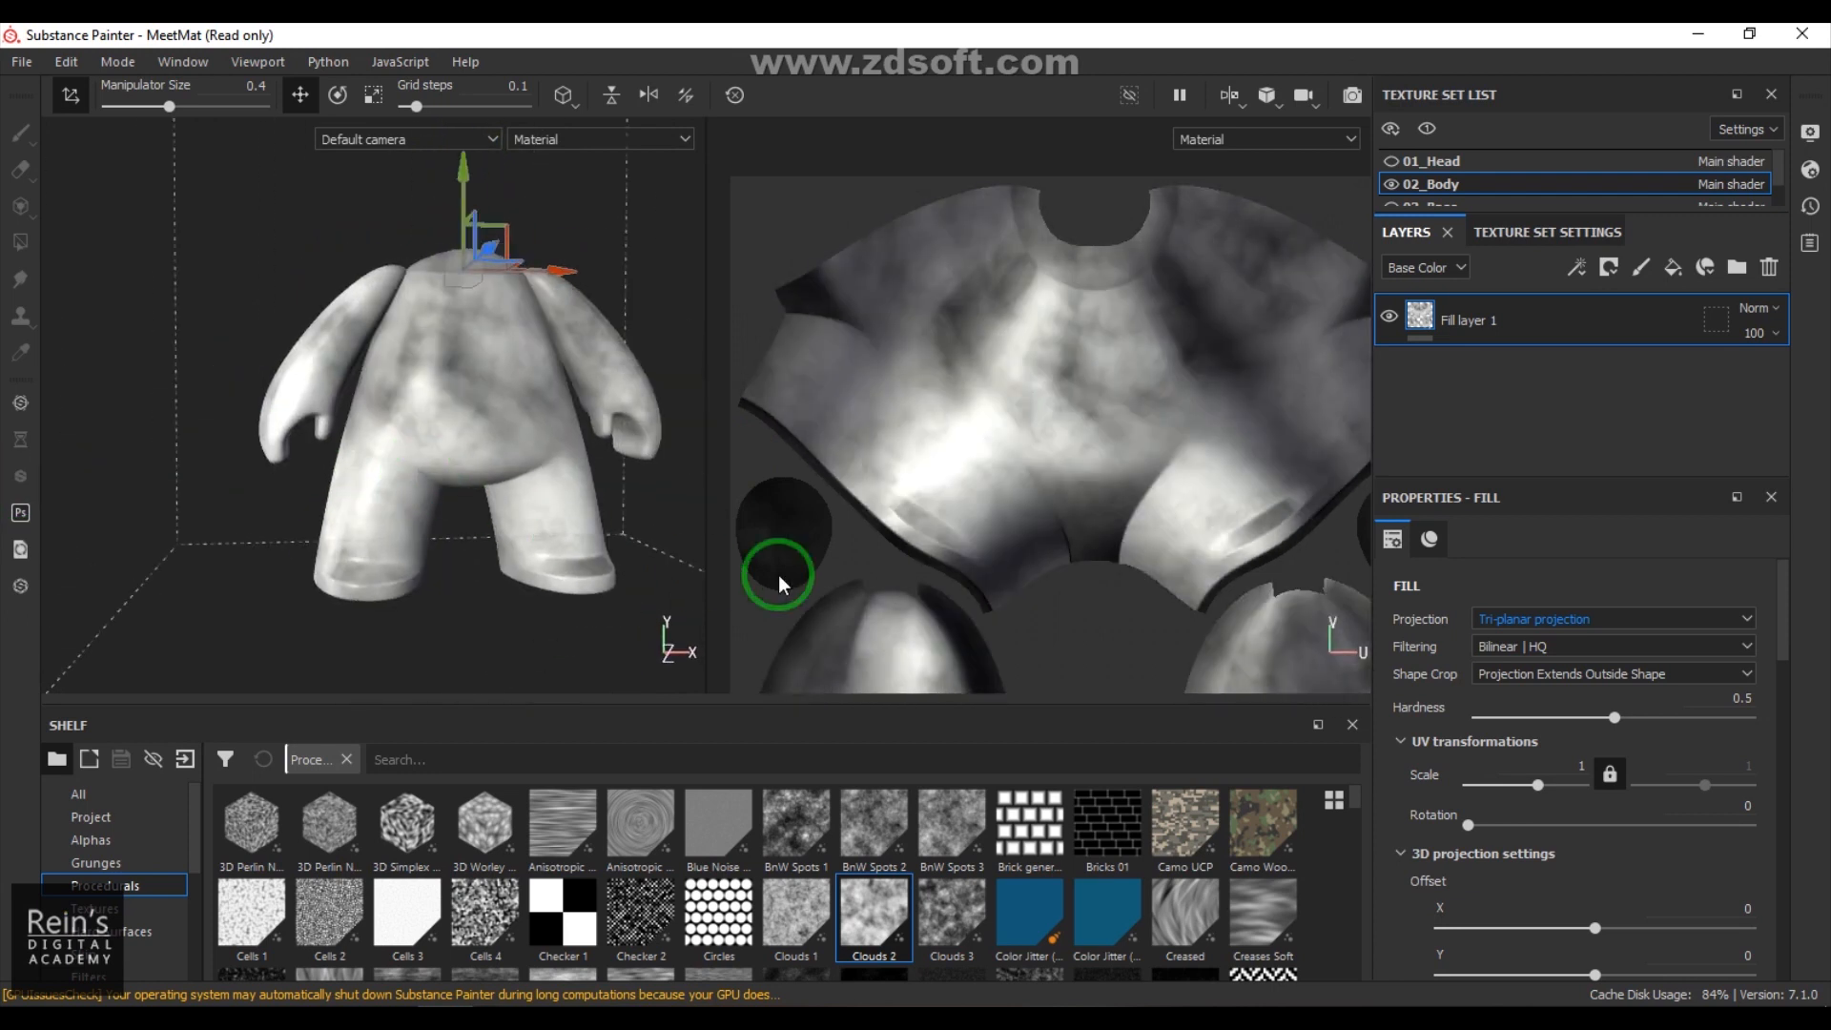
Step: Move the tri-planar projection down the body to a Y offset of about -0.29
scroll(1707, 808, down, 10)
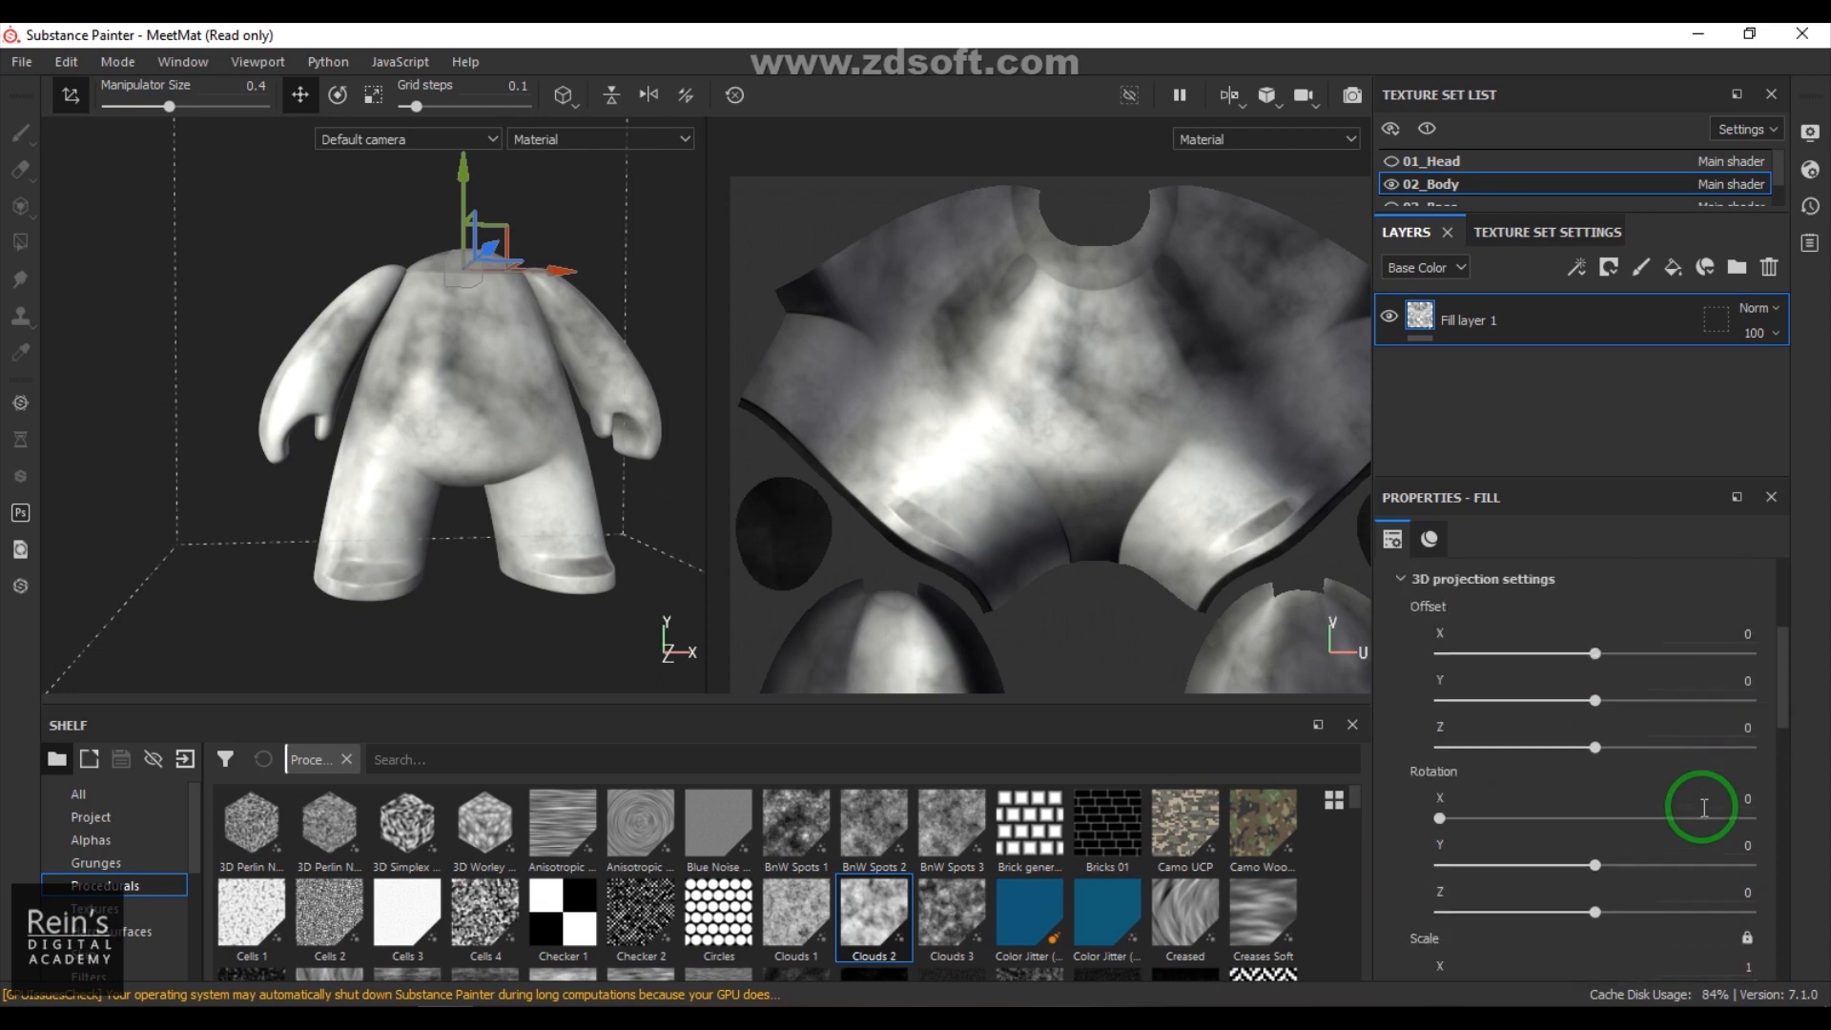
scroll(1701, 805, up, 3)
alt+right_drag(595, 477, 392, 412)
alt+drag(392, 412, 410, 419)
drag(475, 210, 474, 275)
alt+drag(477, 420, 511, 400)
Step: Try rotating the tri-planar projection with its manipulator and undo the rotations
key(e)
drag(503, 299, 499, 329)
key(ctrl+z)
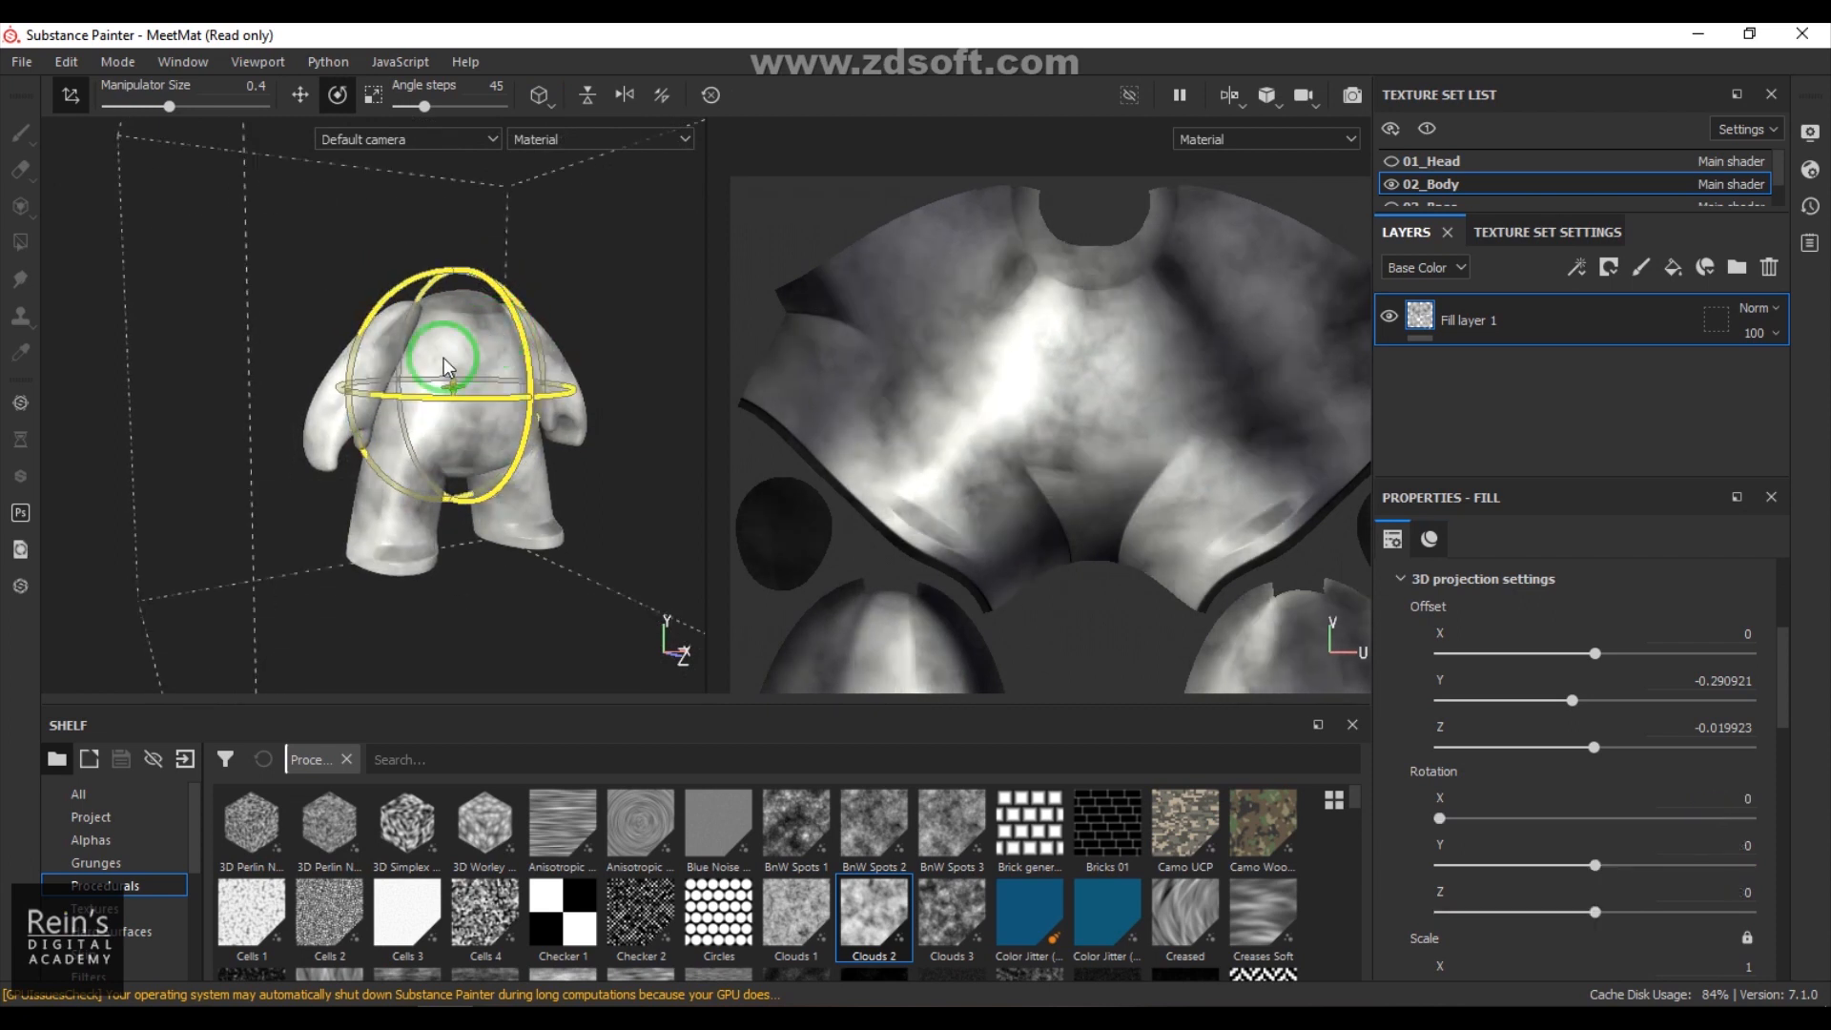
mouse_move(450, 397)
mouse_down()
mouse_move(472, 398)
mouse_move(417, 405)
mouse_move(450, 397)
mouse_move(448, 420)
mouse_up()
key(ctrl+z)
Step: Shift the tri-planar projection to a Z offset of about 0.12 and switch its manipulator to scaling
key(w)
drag(515, 408, 484, 432)
key(e)
key(ctrl+z)
key(r)
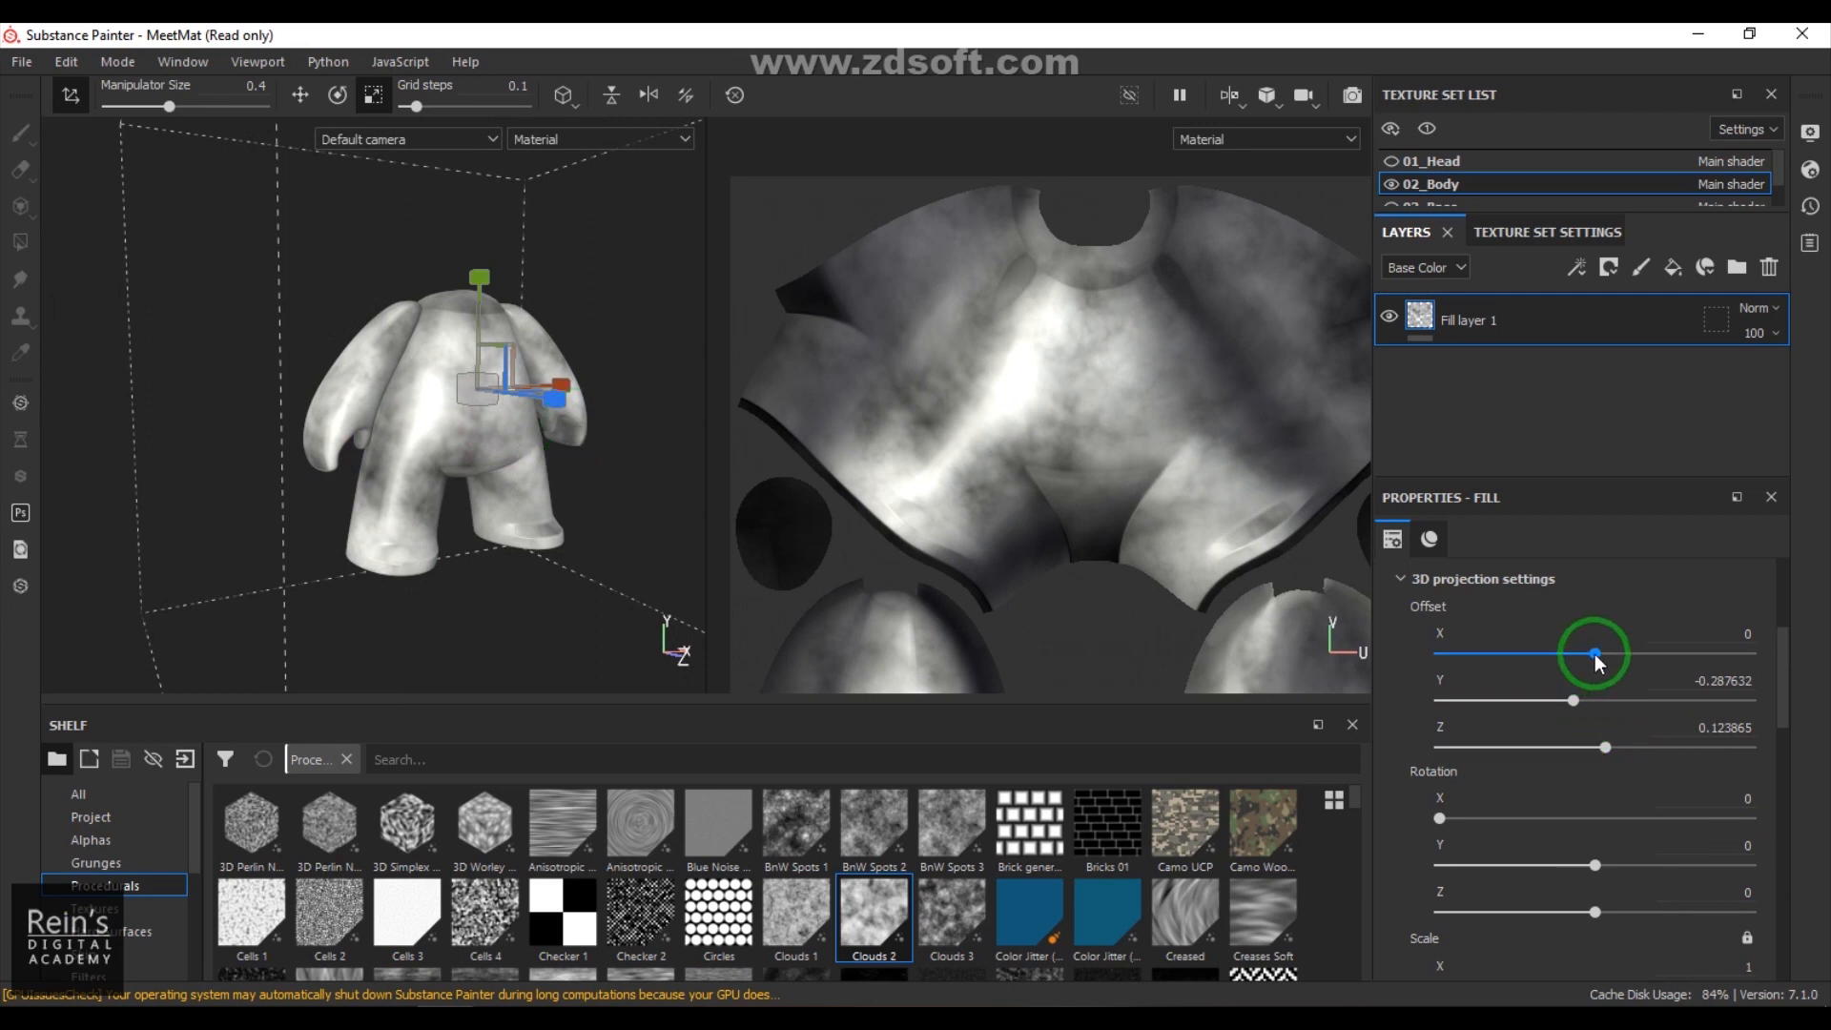
Step: Set the fill's projection to Fill (Match per UV Tile)
scroll(1781, 707, down, 2)
drag(1781, 707, 1800, 617)
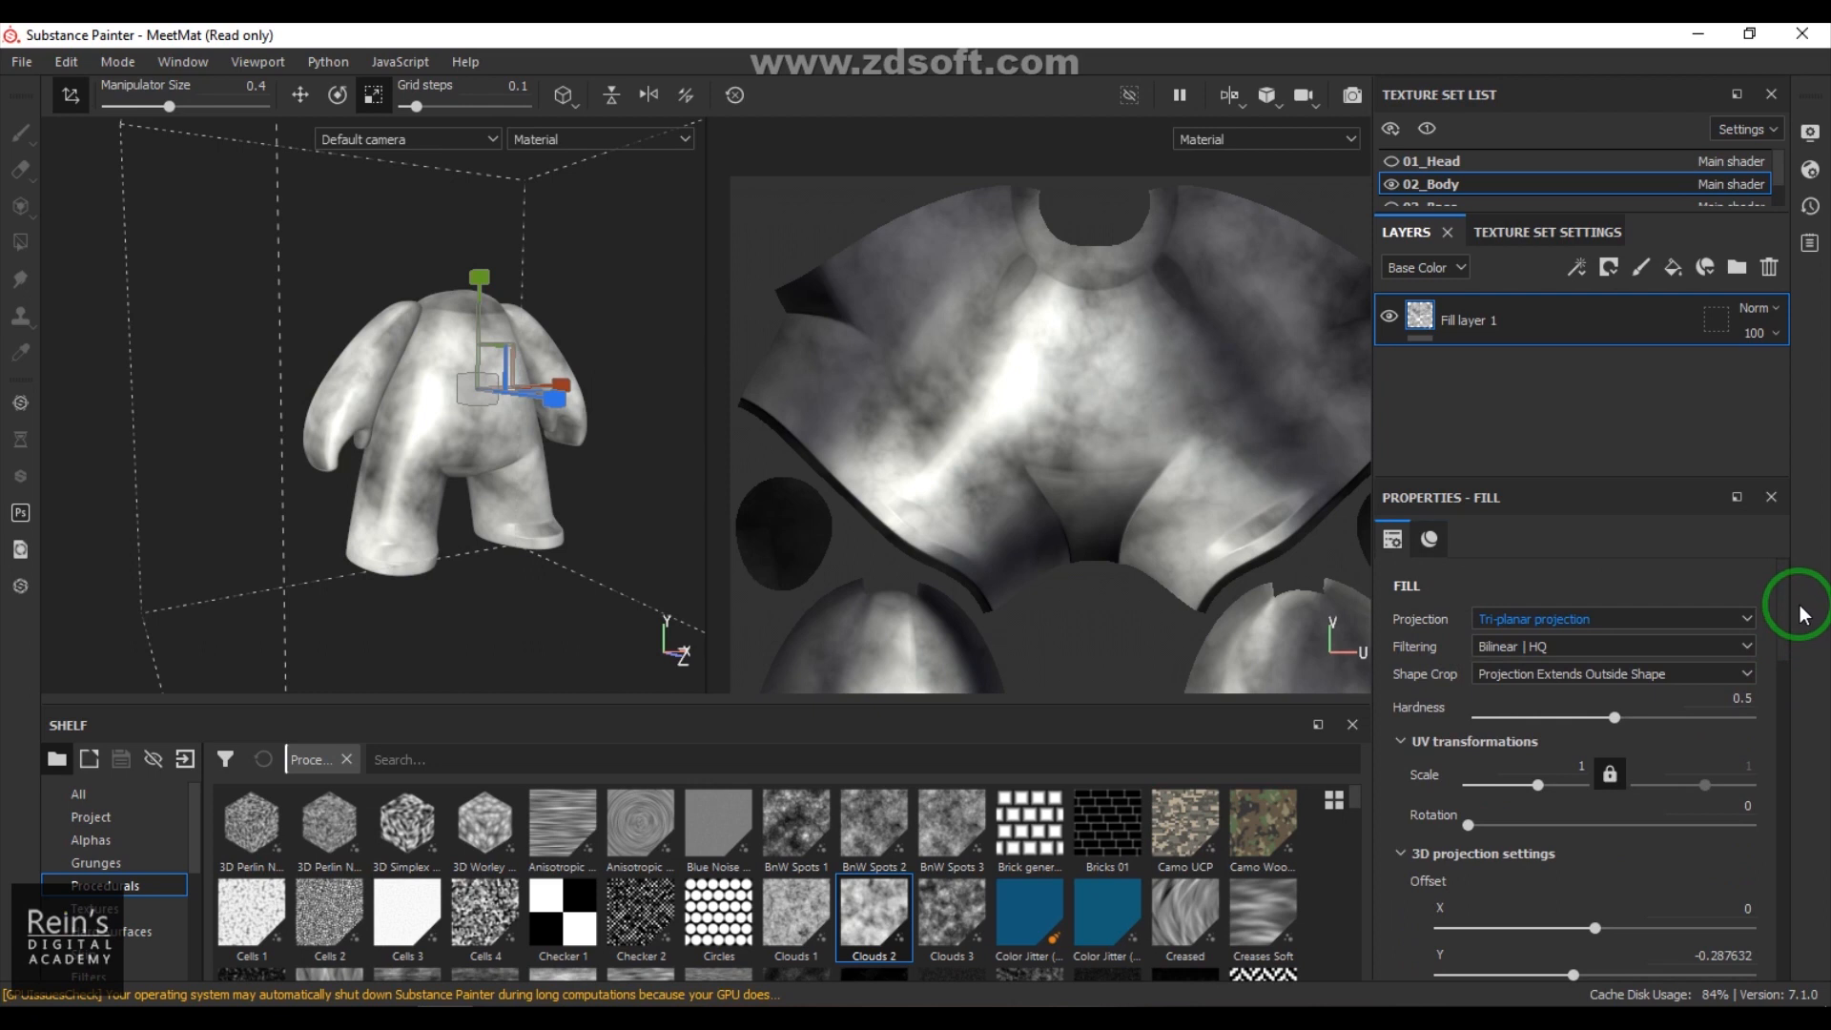
click(1547, 621)
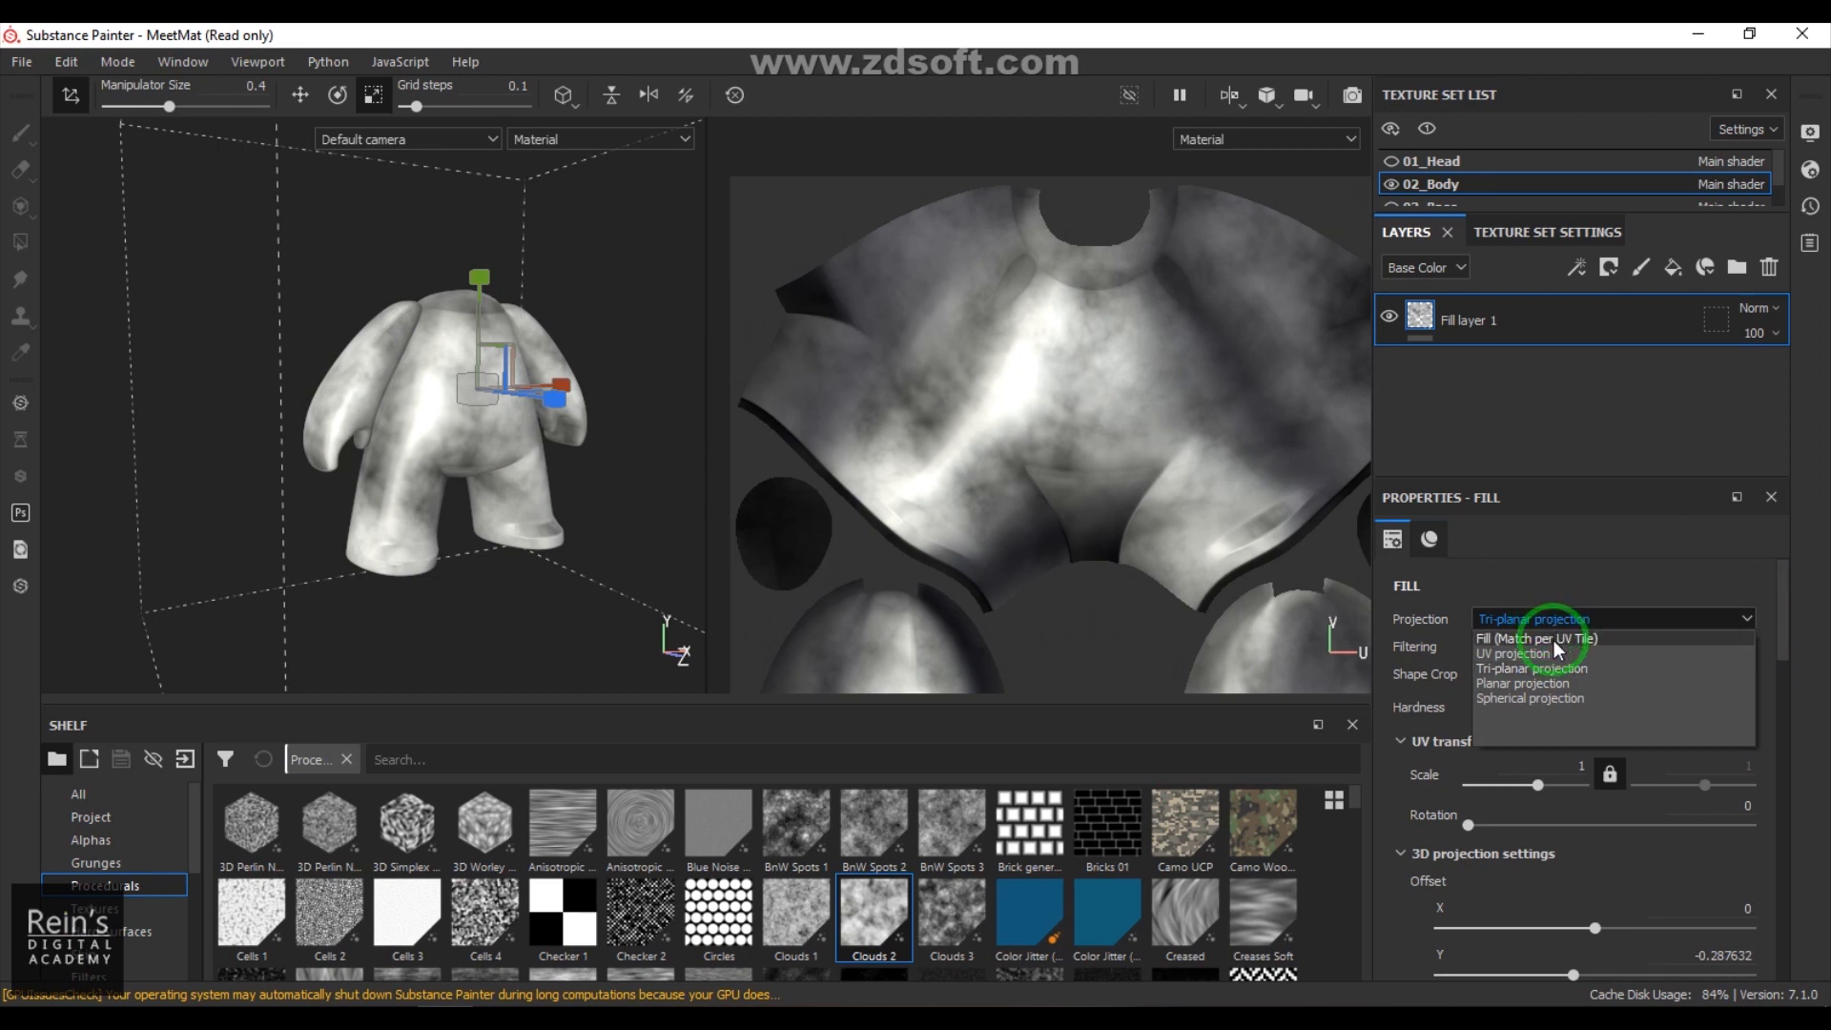
click(1553, 639)
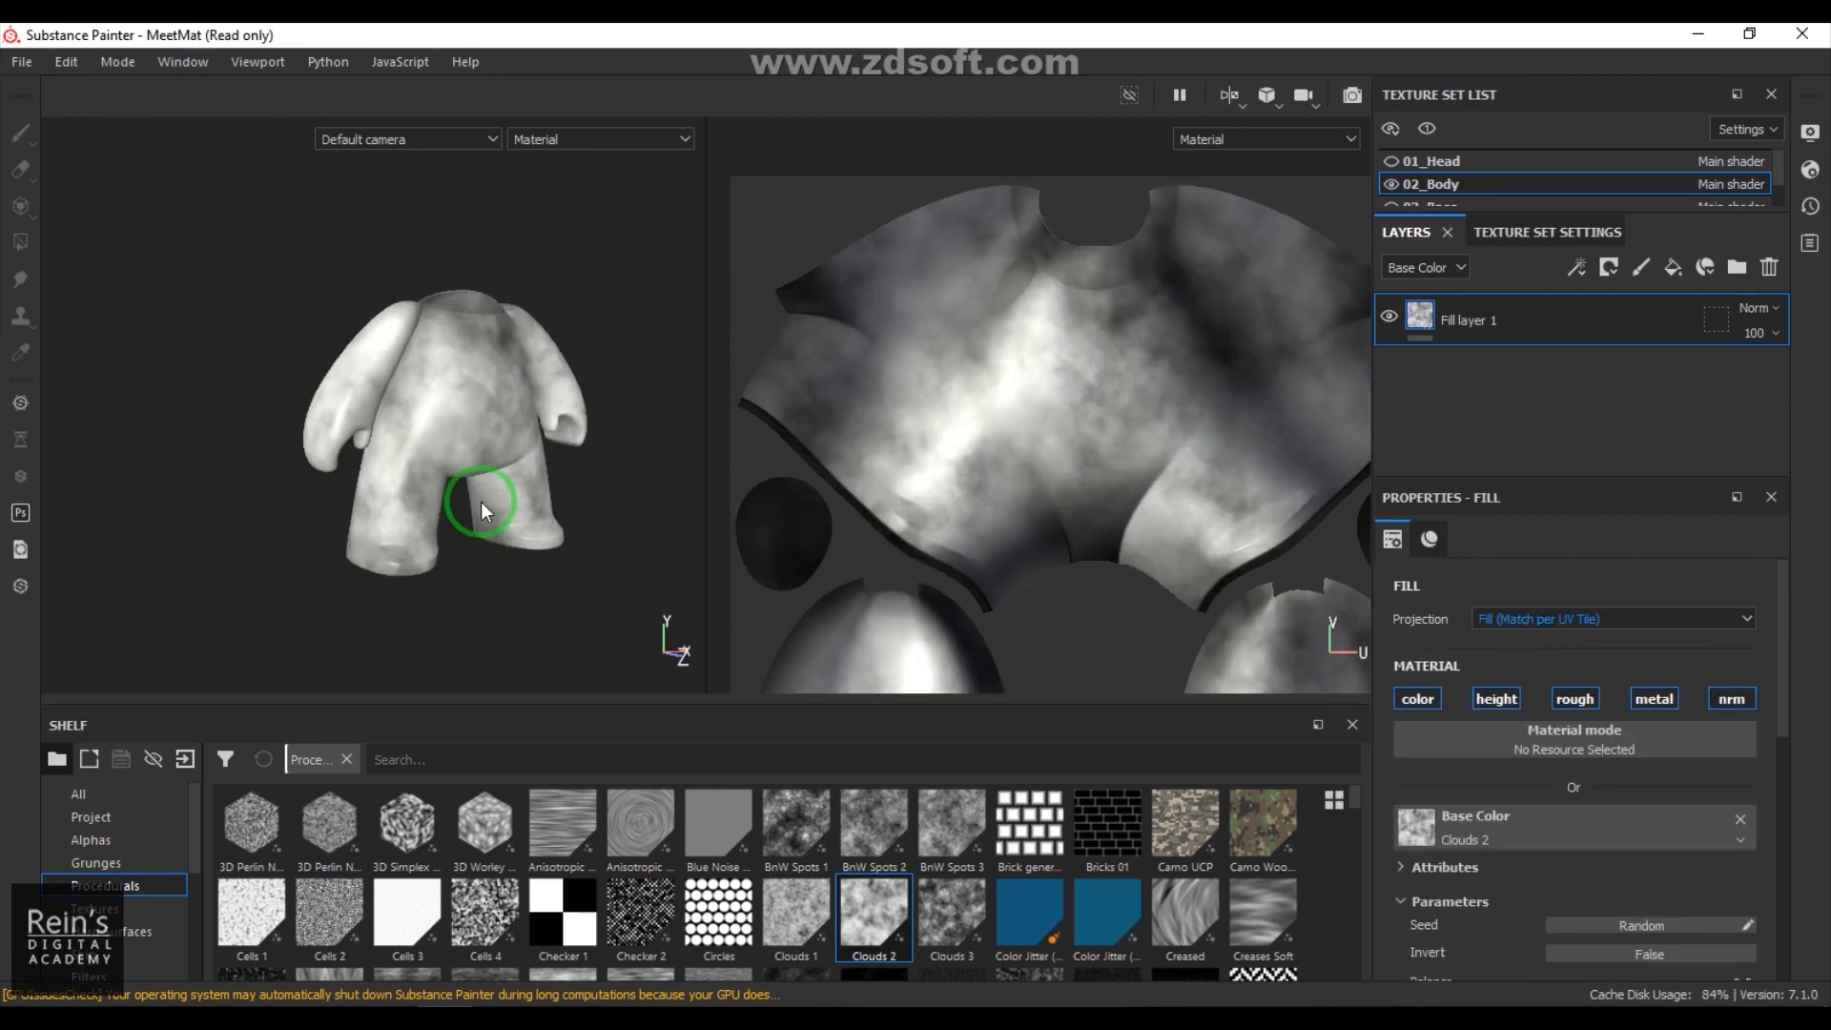
Step: Examine how the clouds fill covers the body's UV tile and the space around it
scroll(1006, 456, up, 3)
scroll(1007, 455, down, 4)
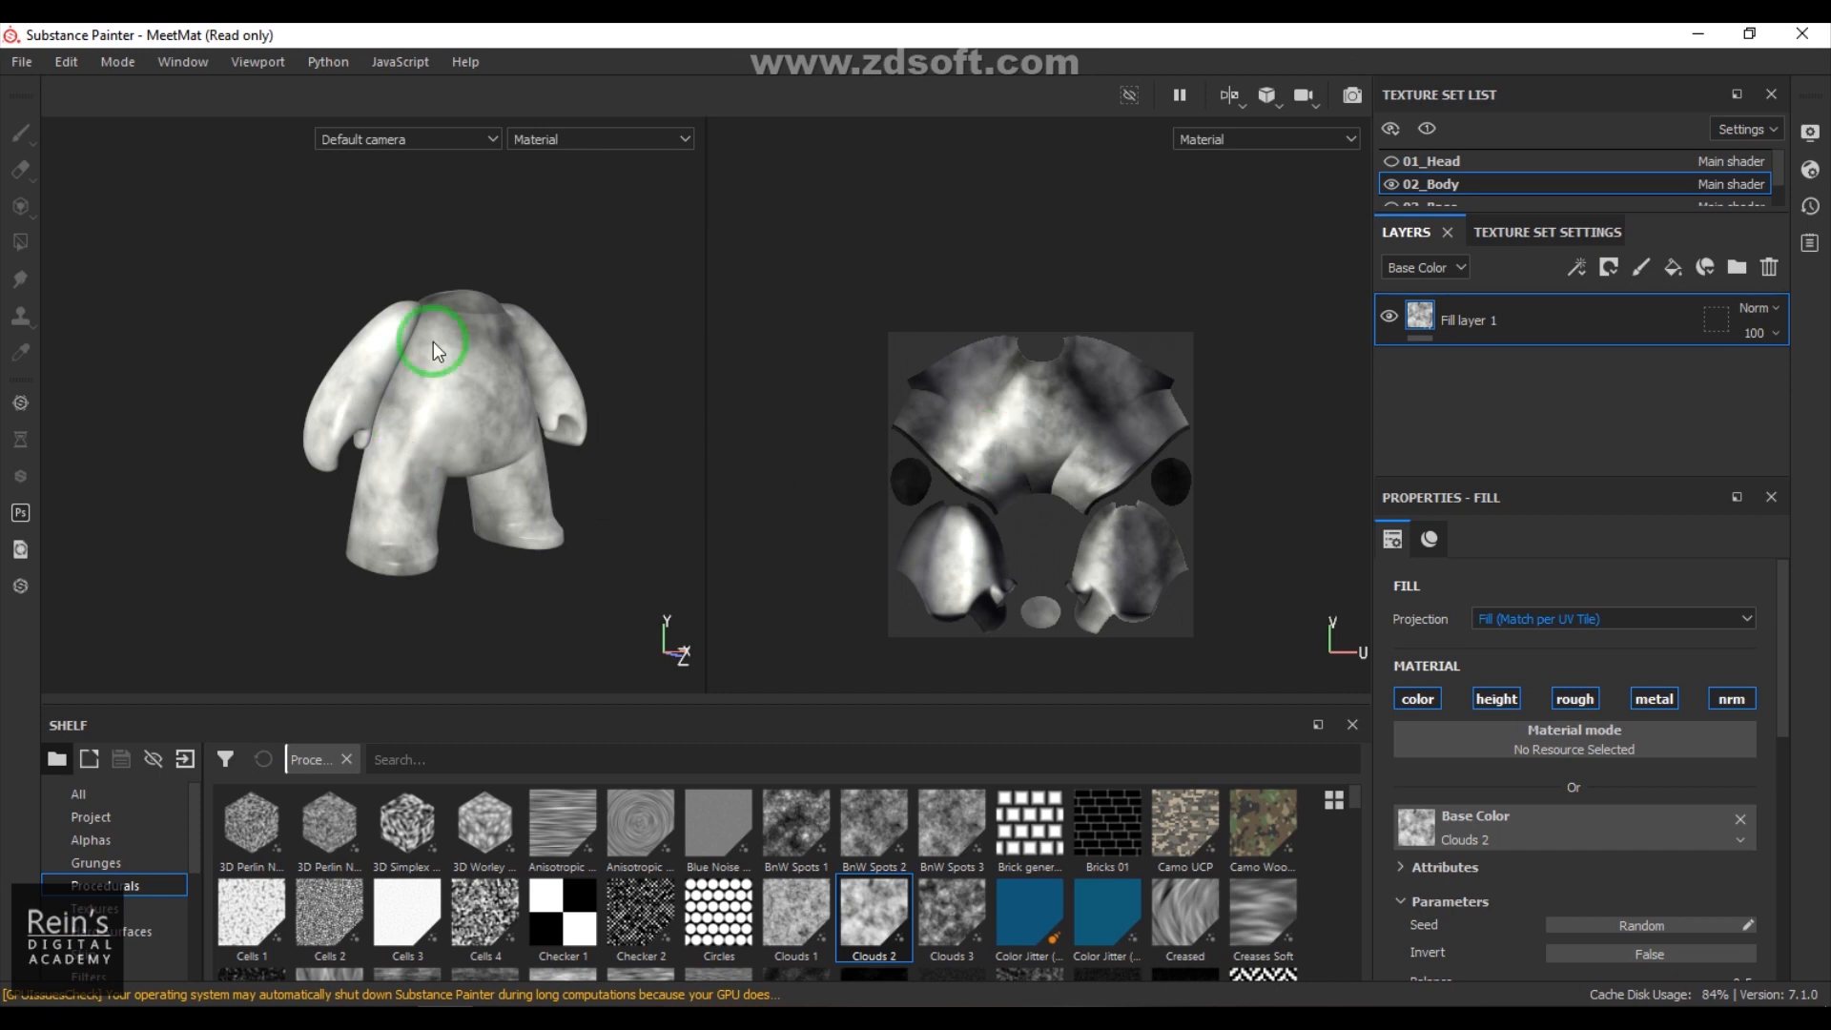
alt+middle_drag(1034, 440, 868, 422)
scroll(958, 422, up, 2)
scroll(958, 421, down, 4)
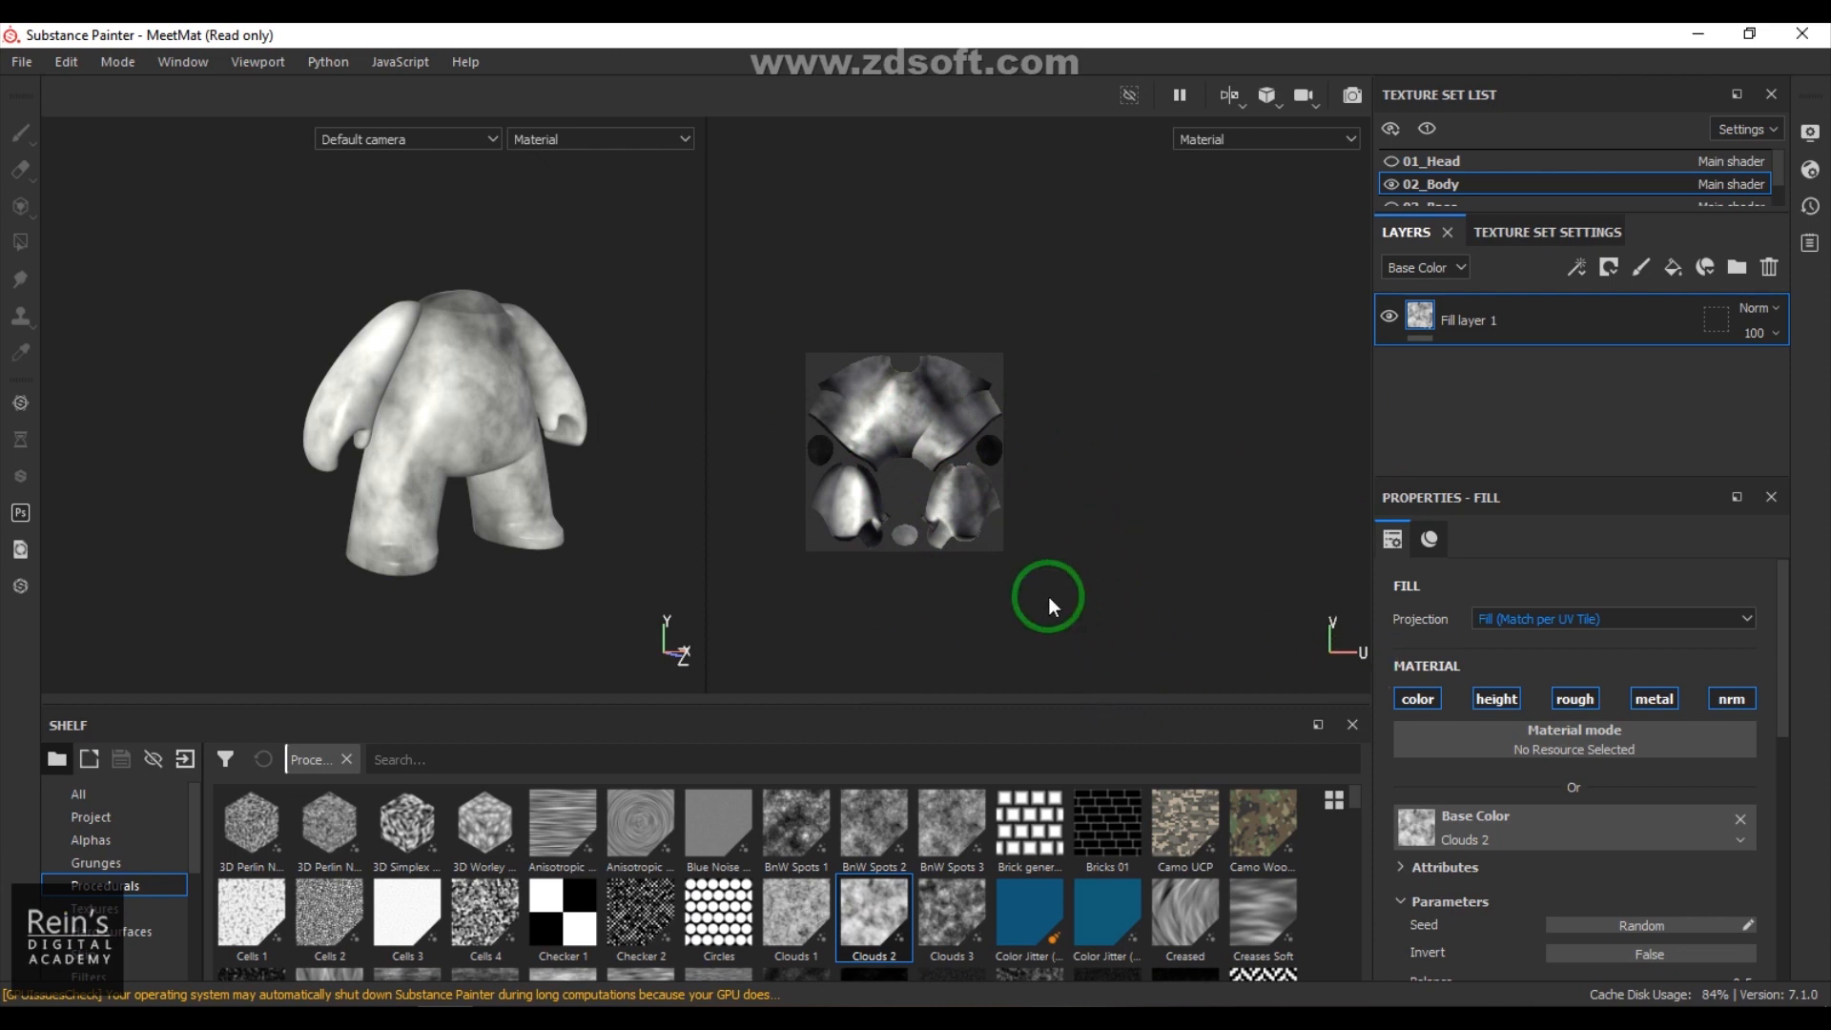
alt+middle_drag(1032, 584, 1010, 462)
alt+right_drag(1139, 496, 900, 493)
alt+middle_drag(1012, 494, 930, 477)
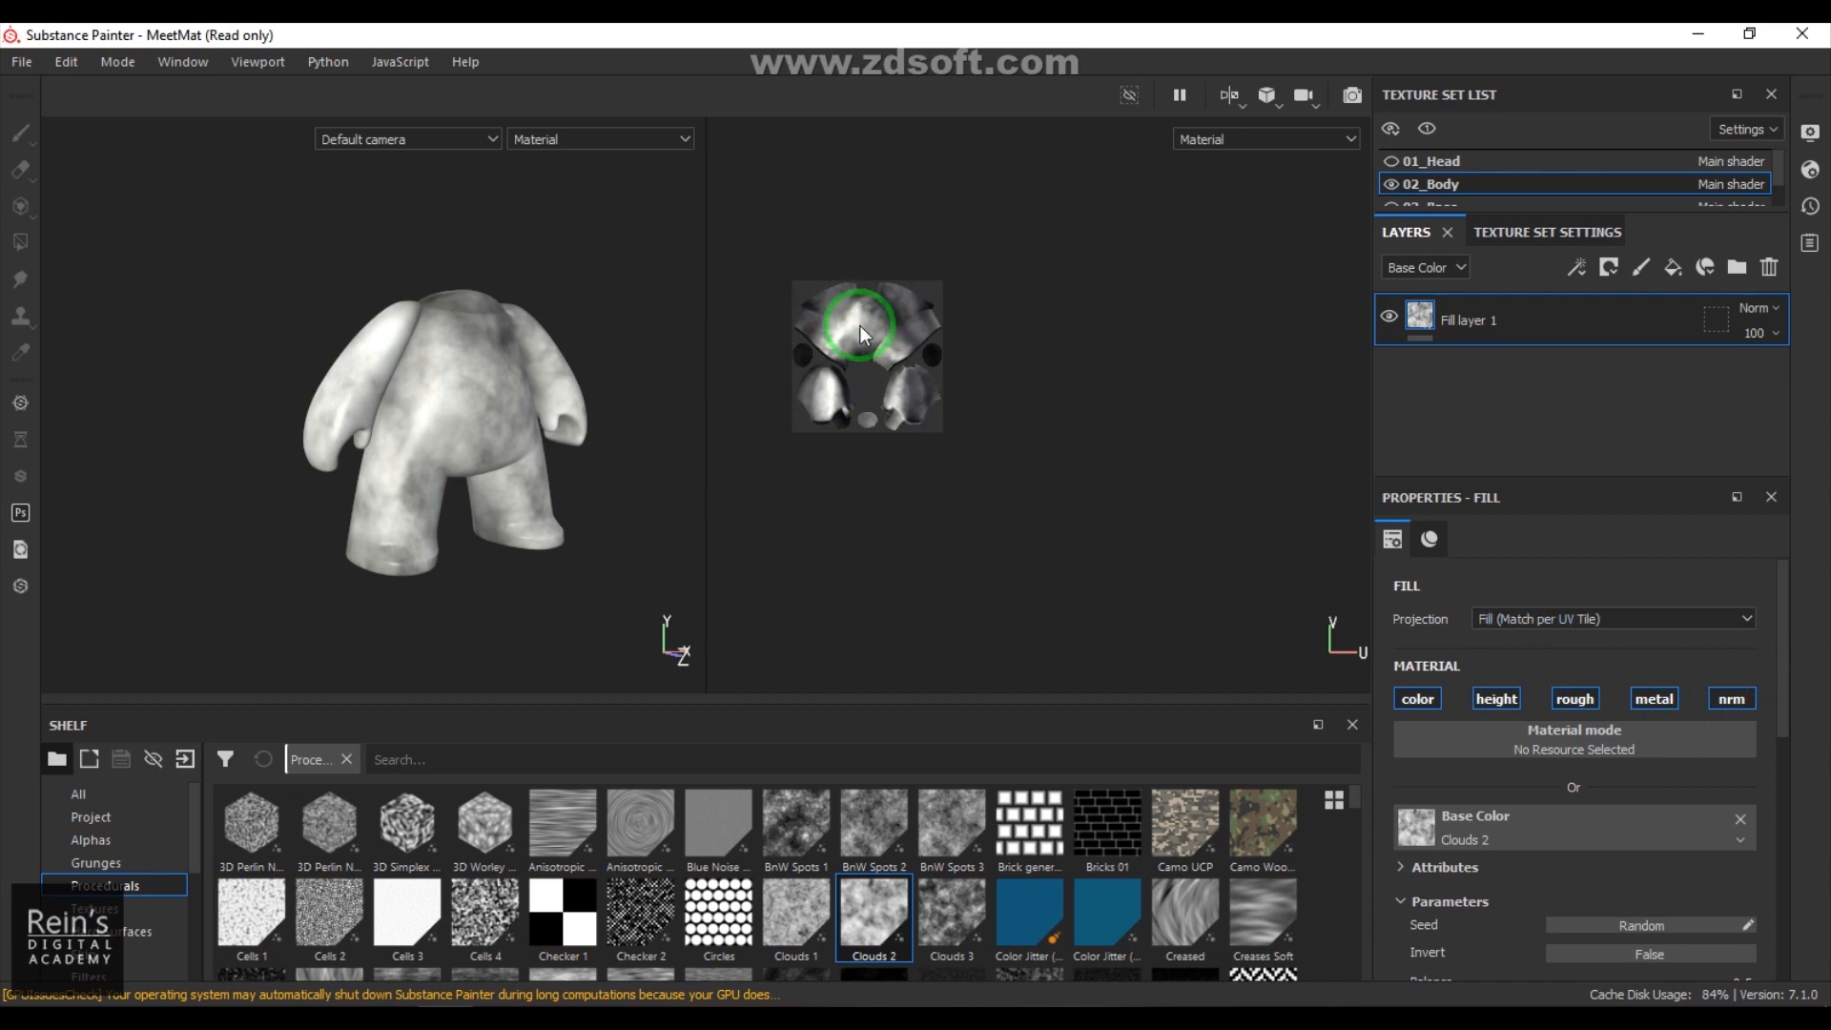
Step: Switch the fill's projection to UV projection for comparison and back to Fill (Match per UV Tile)
scroll(854, 330, up, 1)
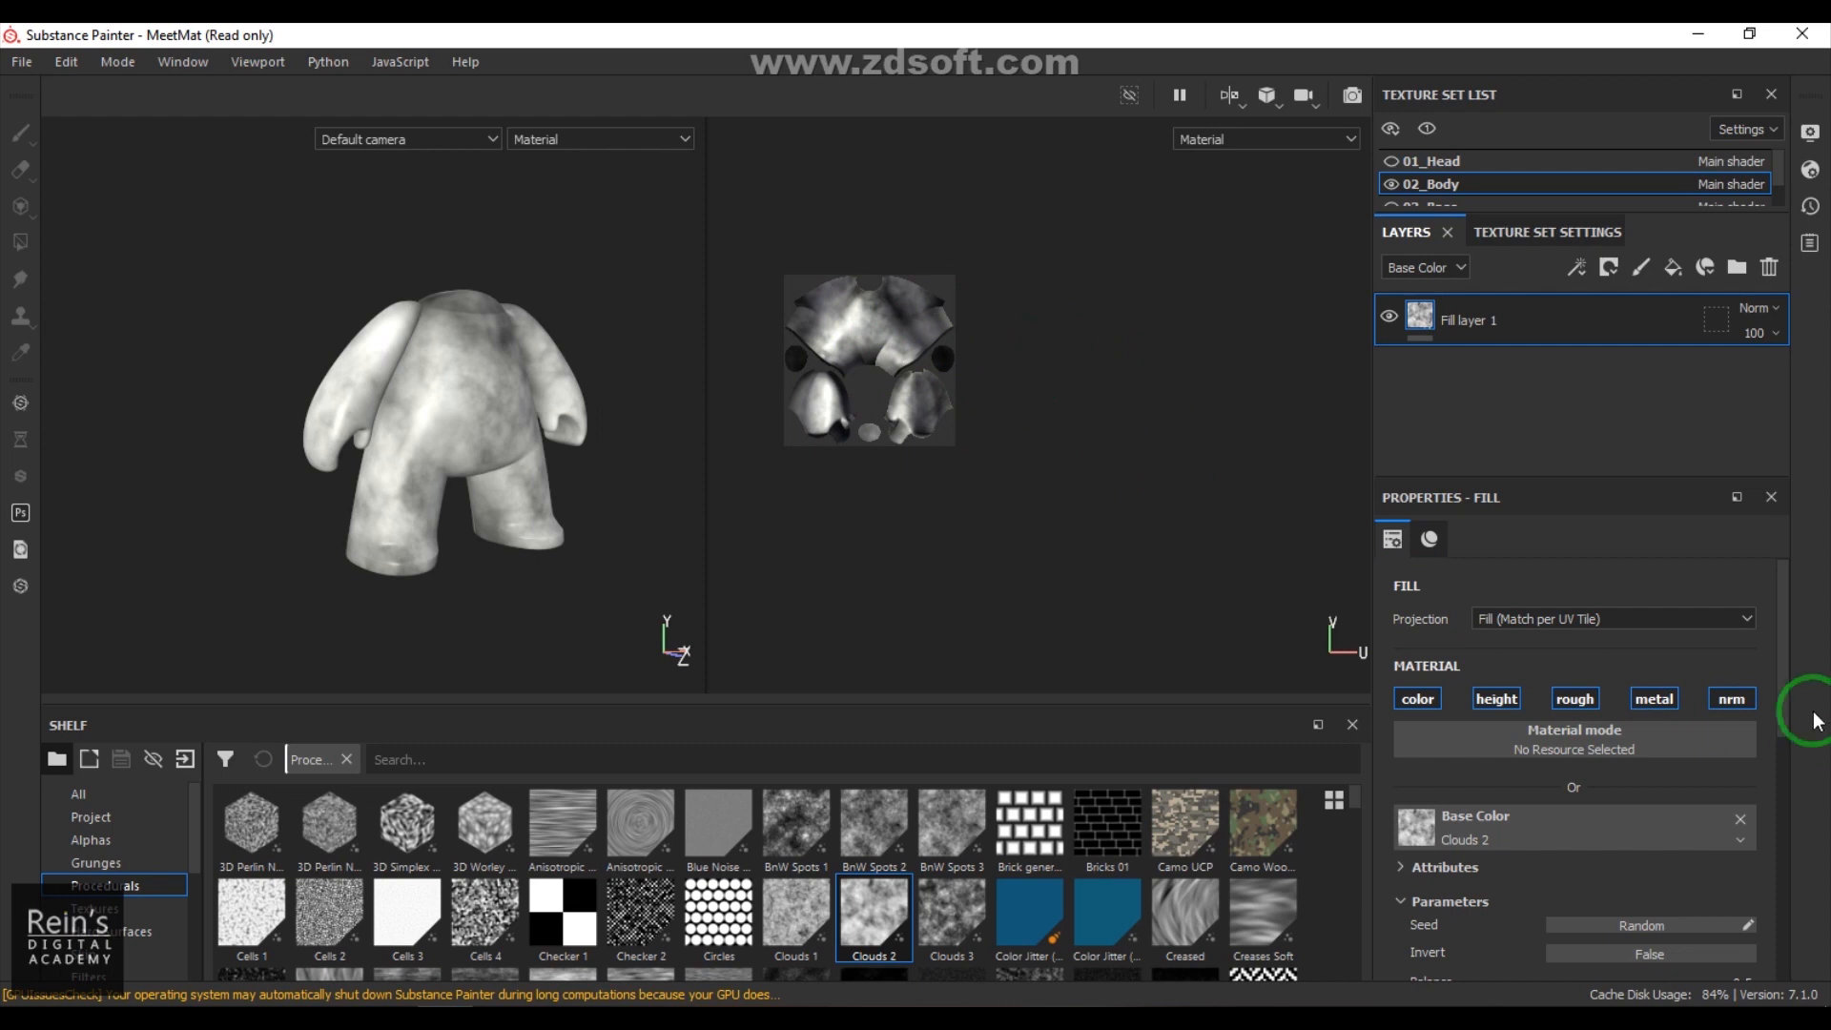
click(1691, 627)
click(1640, 650)
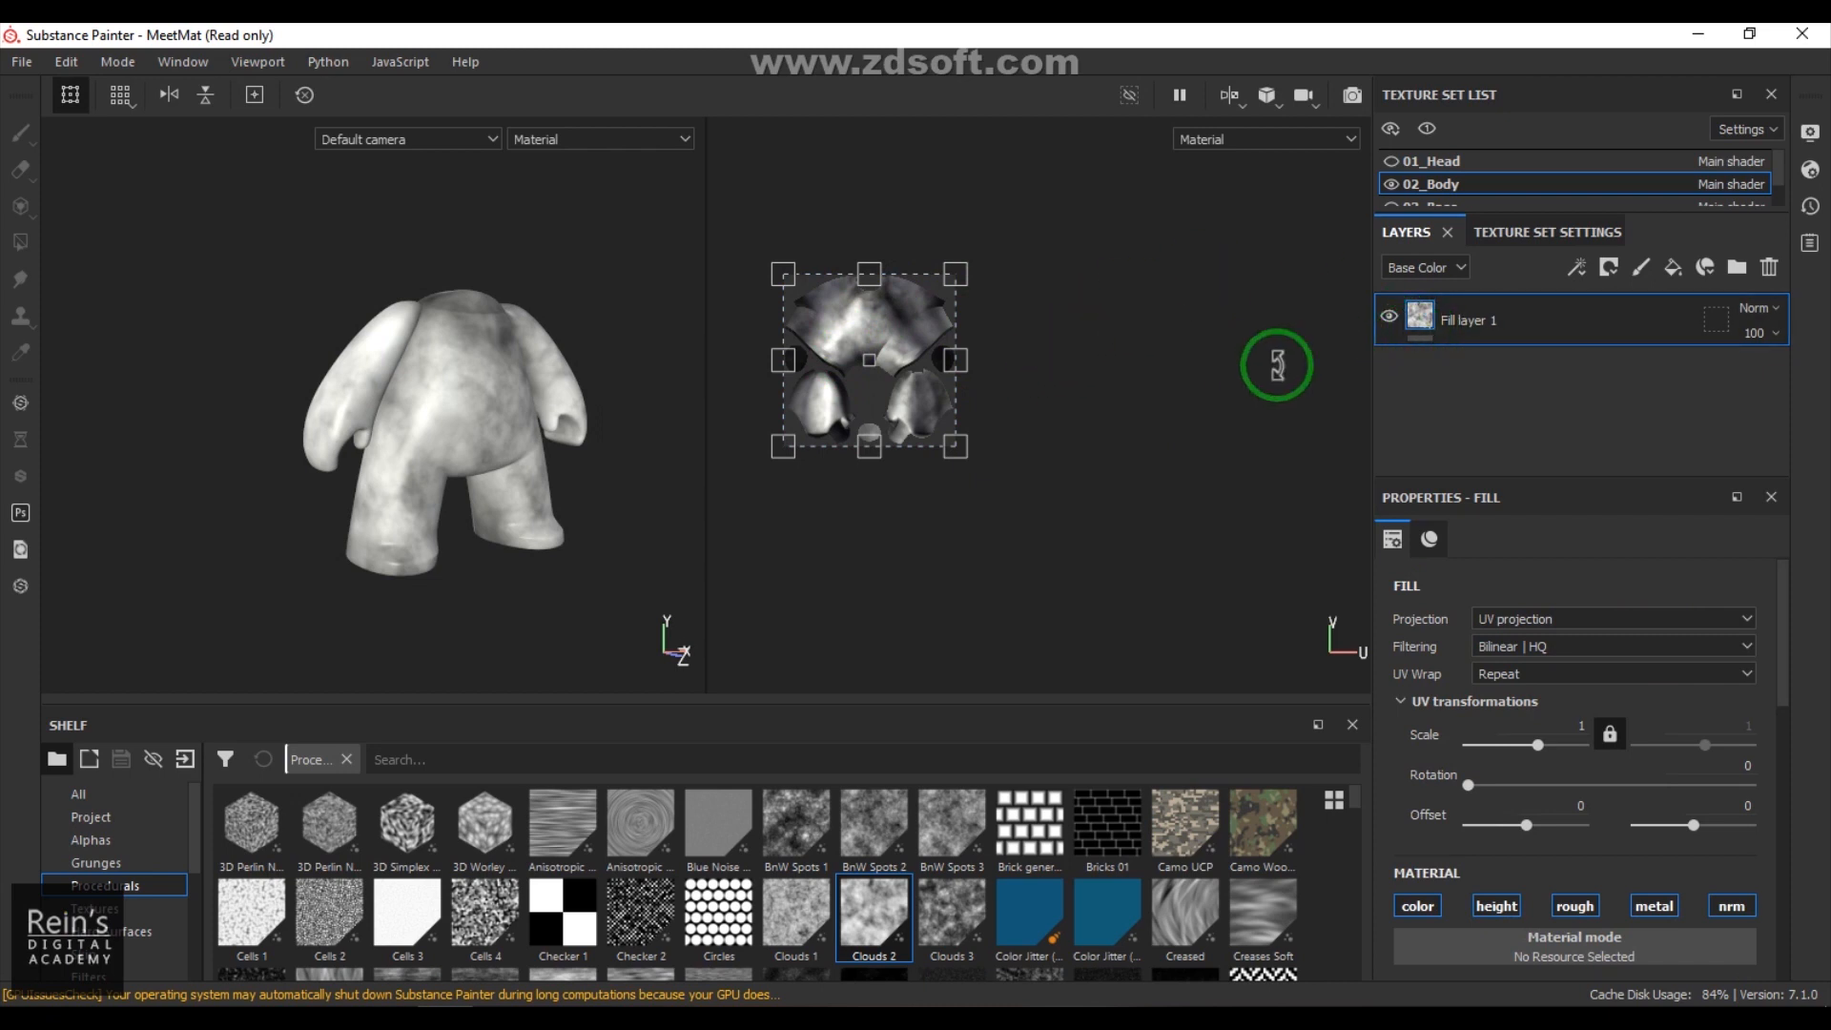
click(1563, 619)
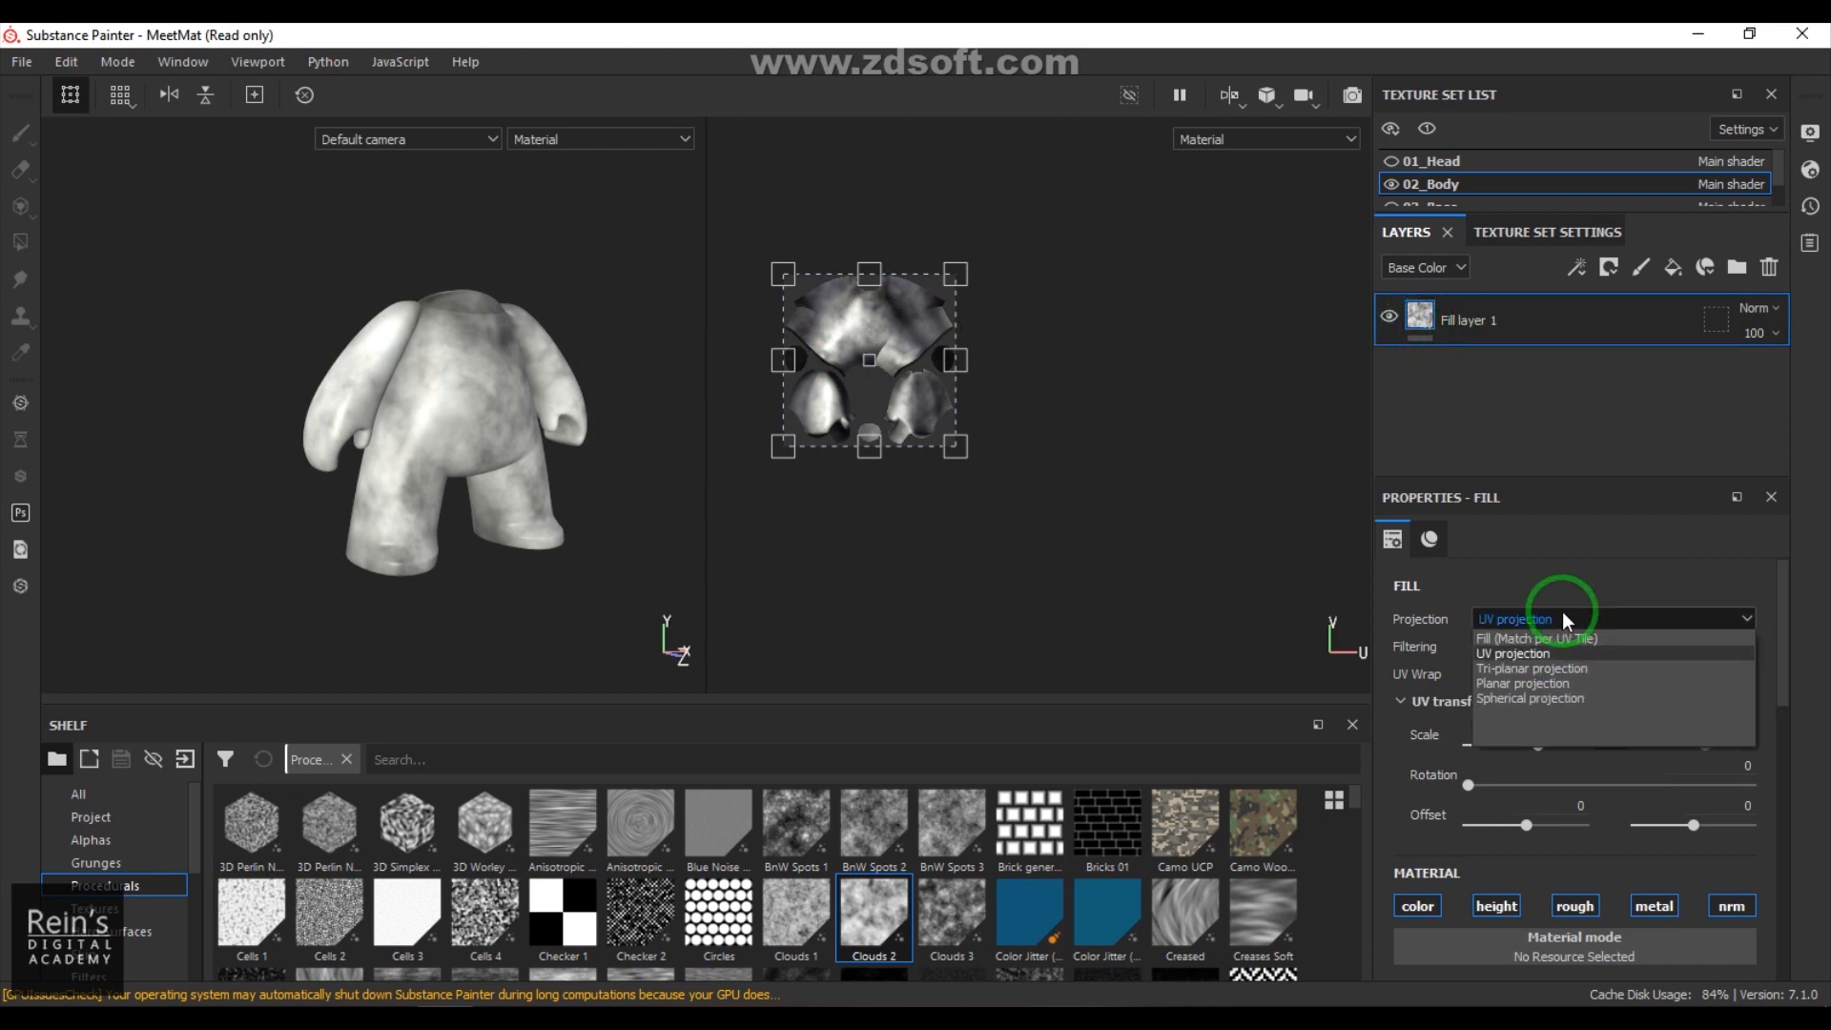
click(1560, 633)
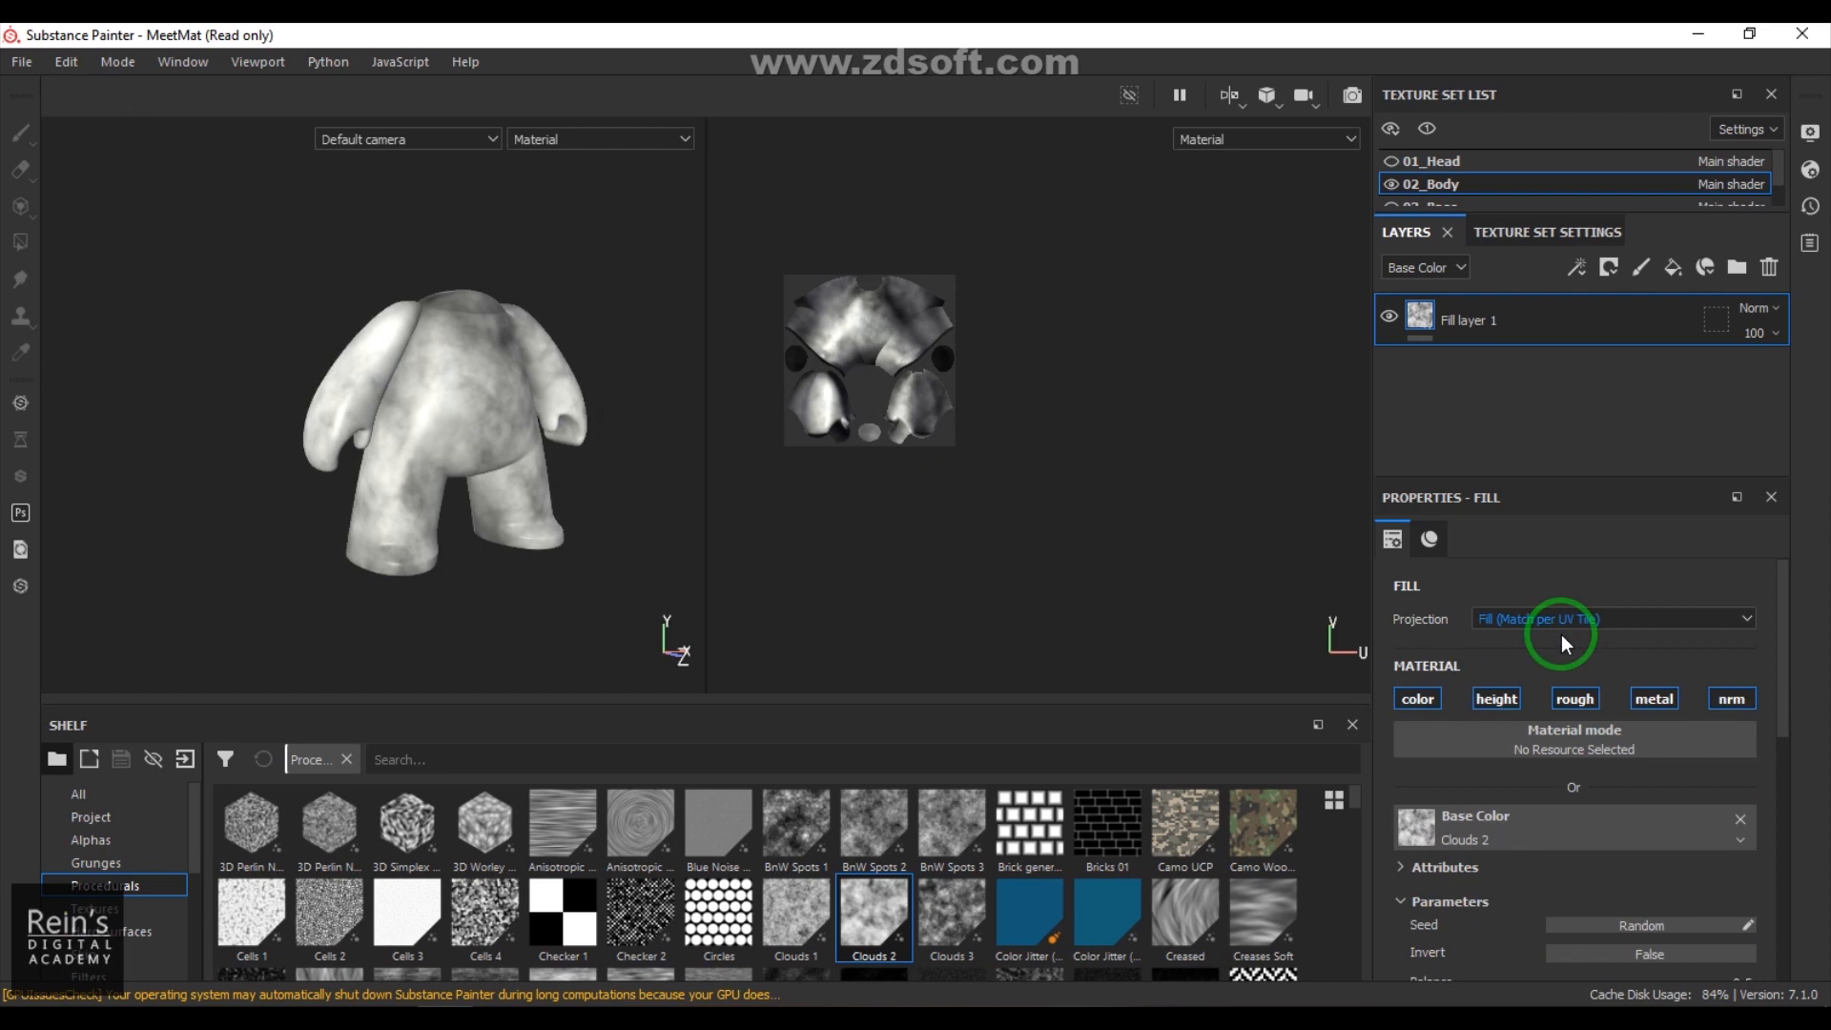
Step: Set the fill to Planar projection and assign the Substance Painter logo texture to its Base Color
click(1570, 620)
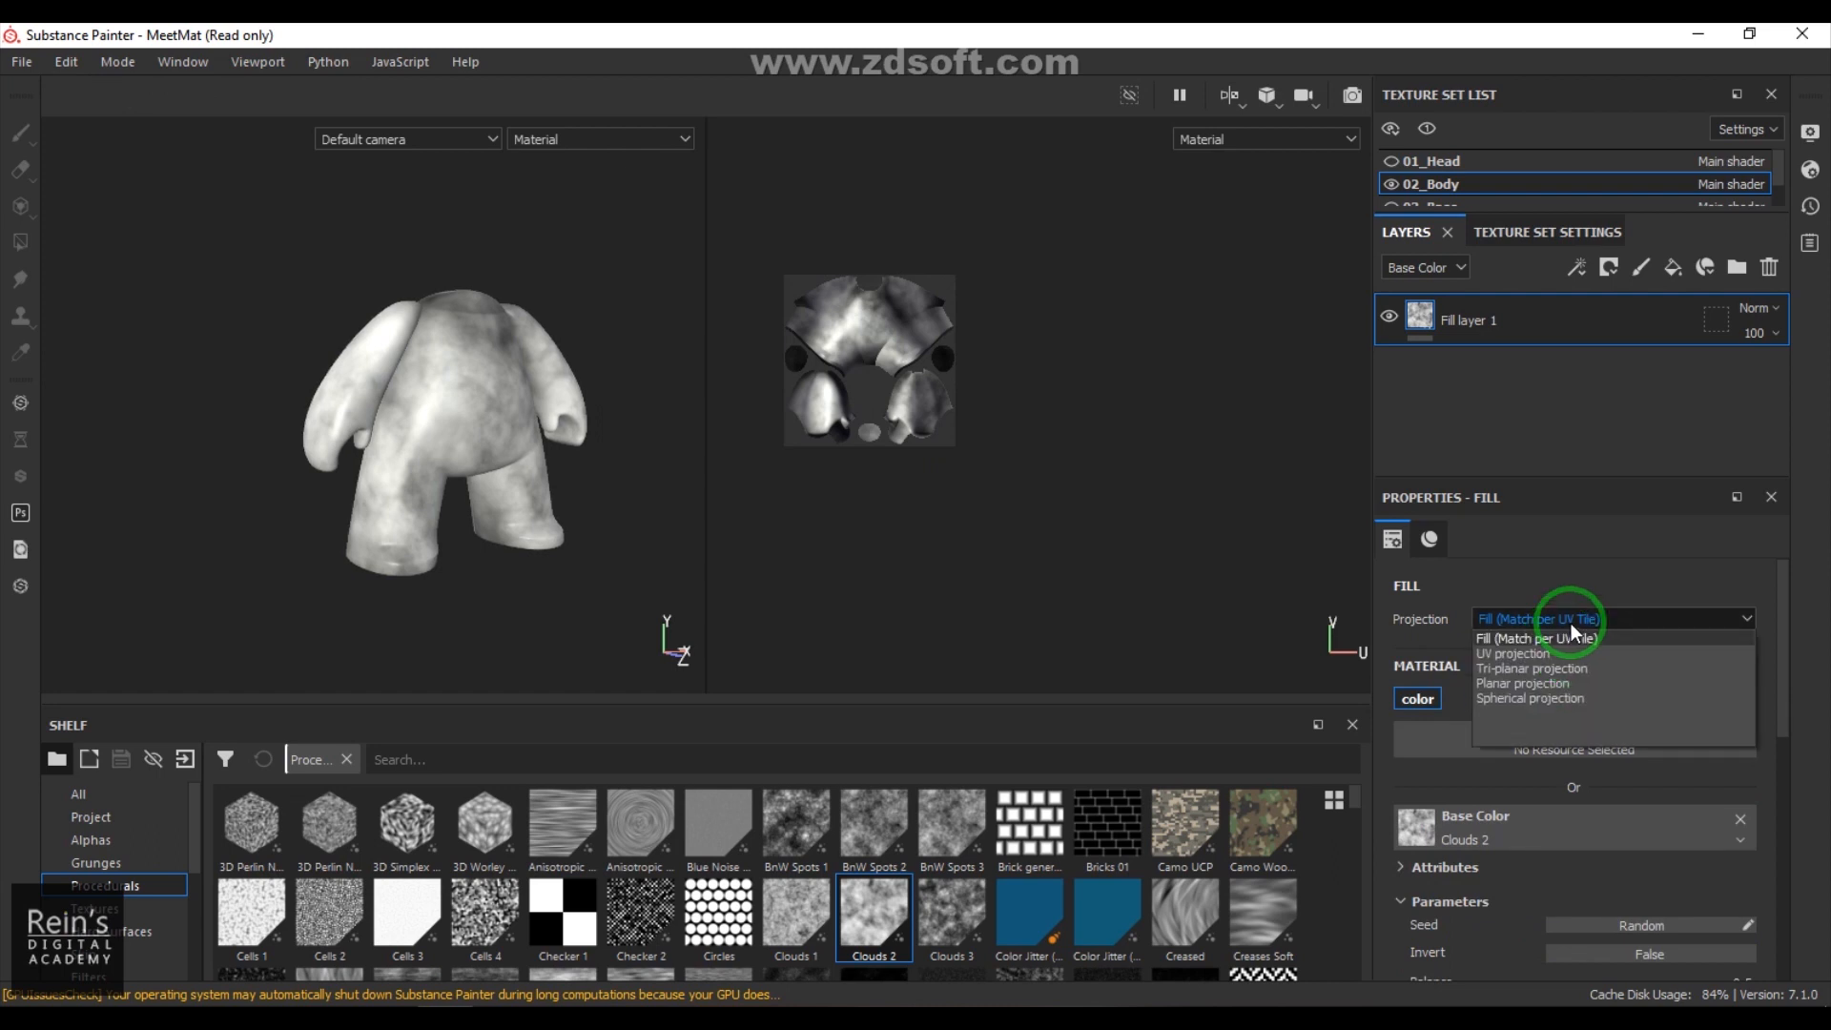
click(1571, 680)
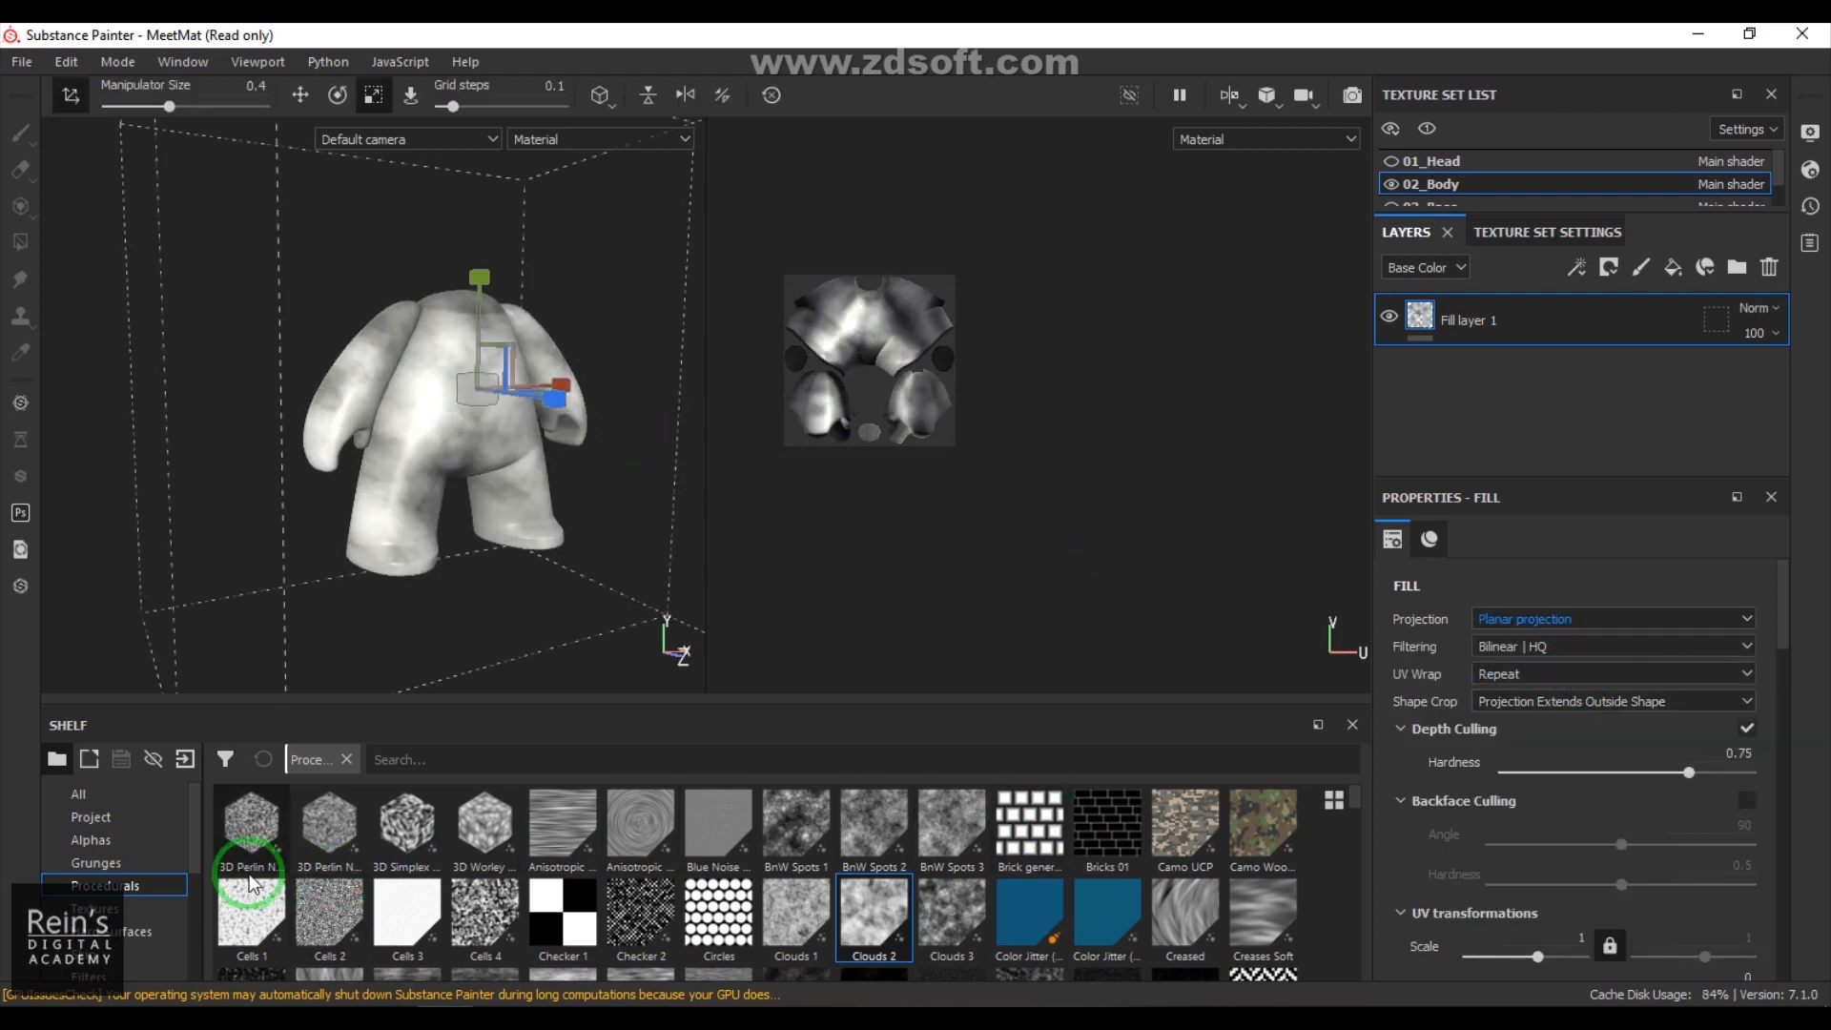
click(95, 908)
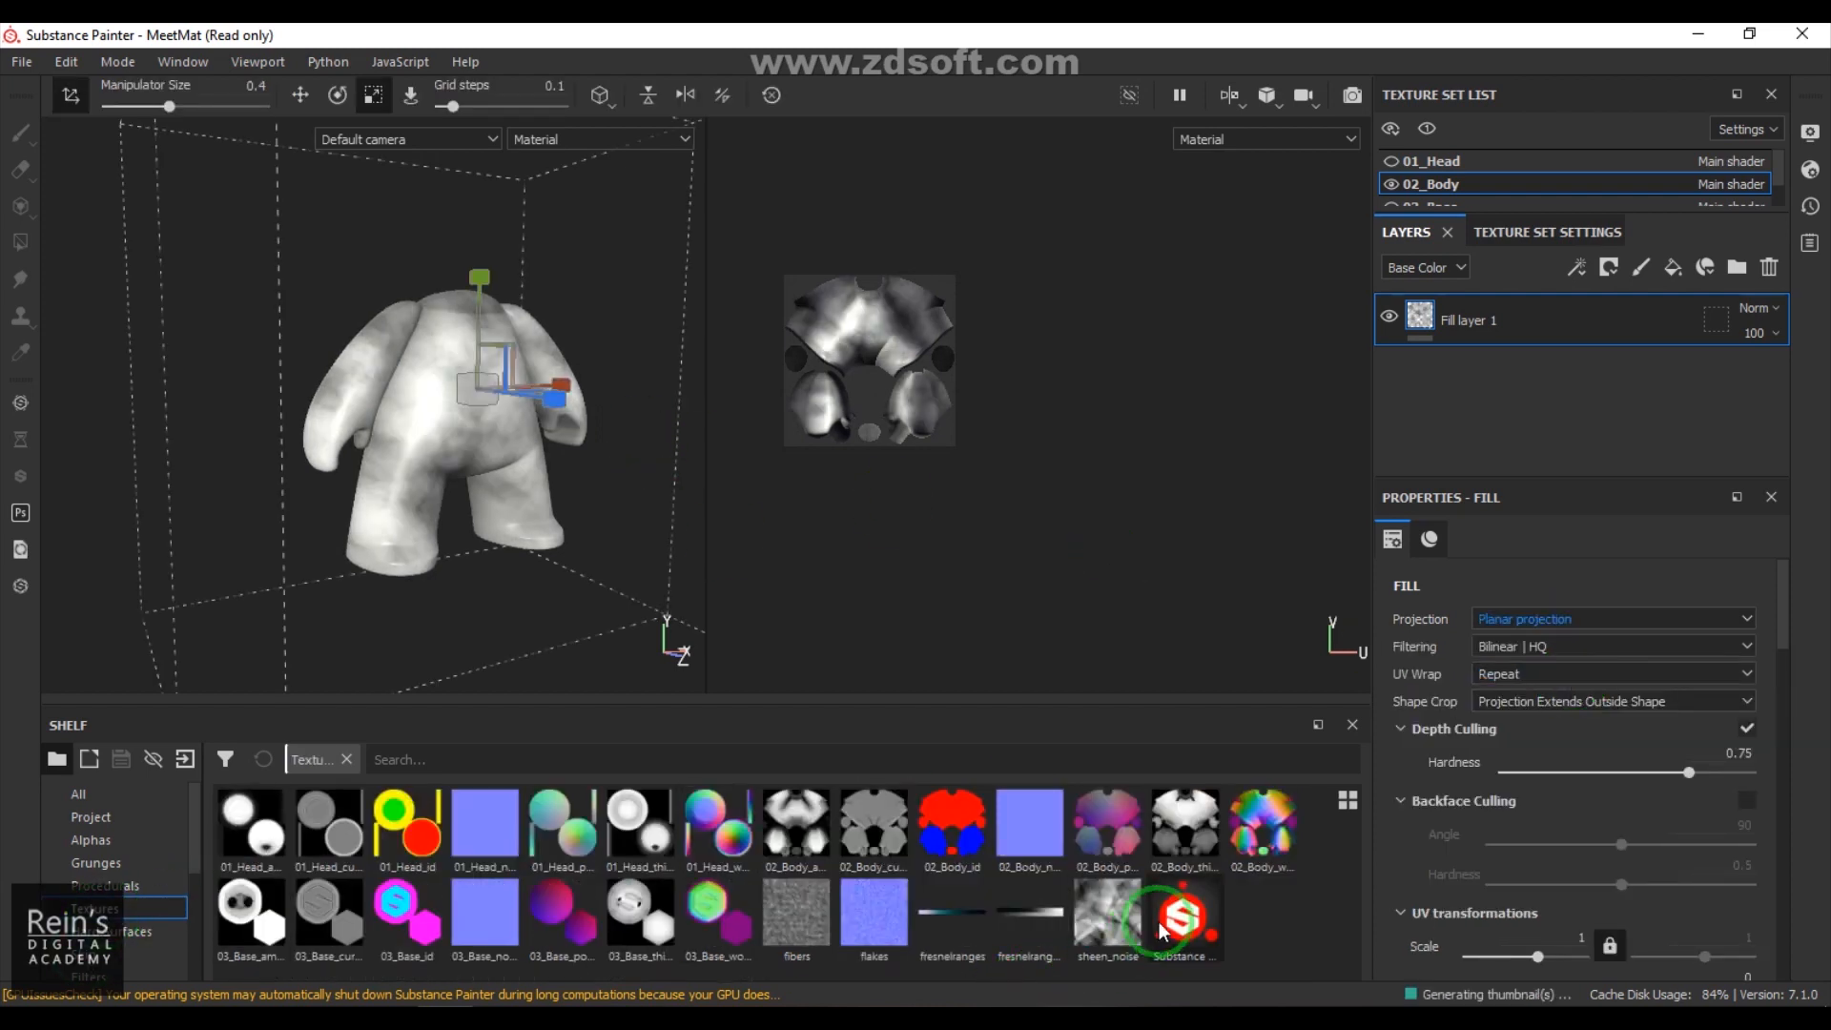
scroll(1727, 837, down, 3)
scroll(1728, 837, down, 5)
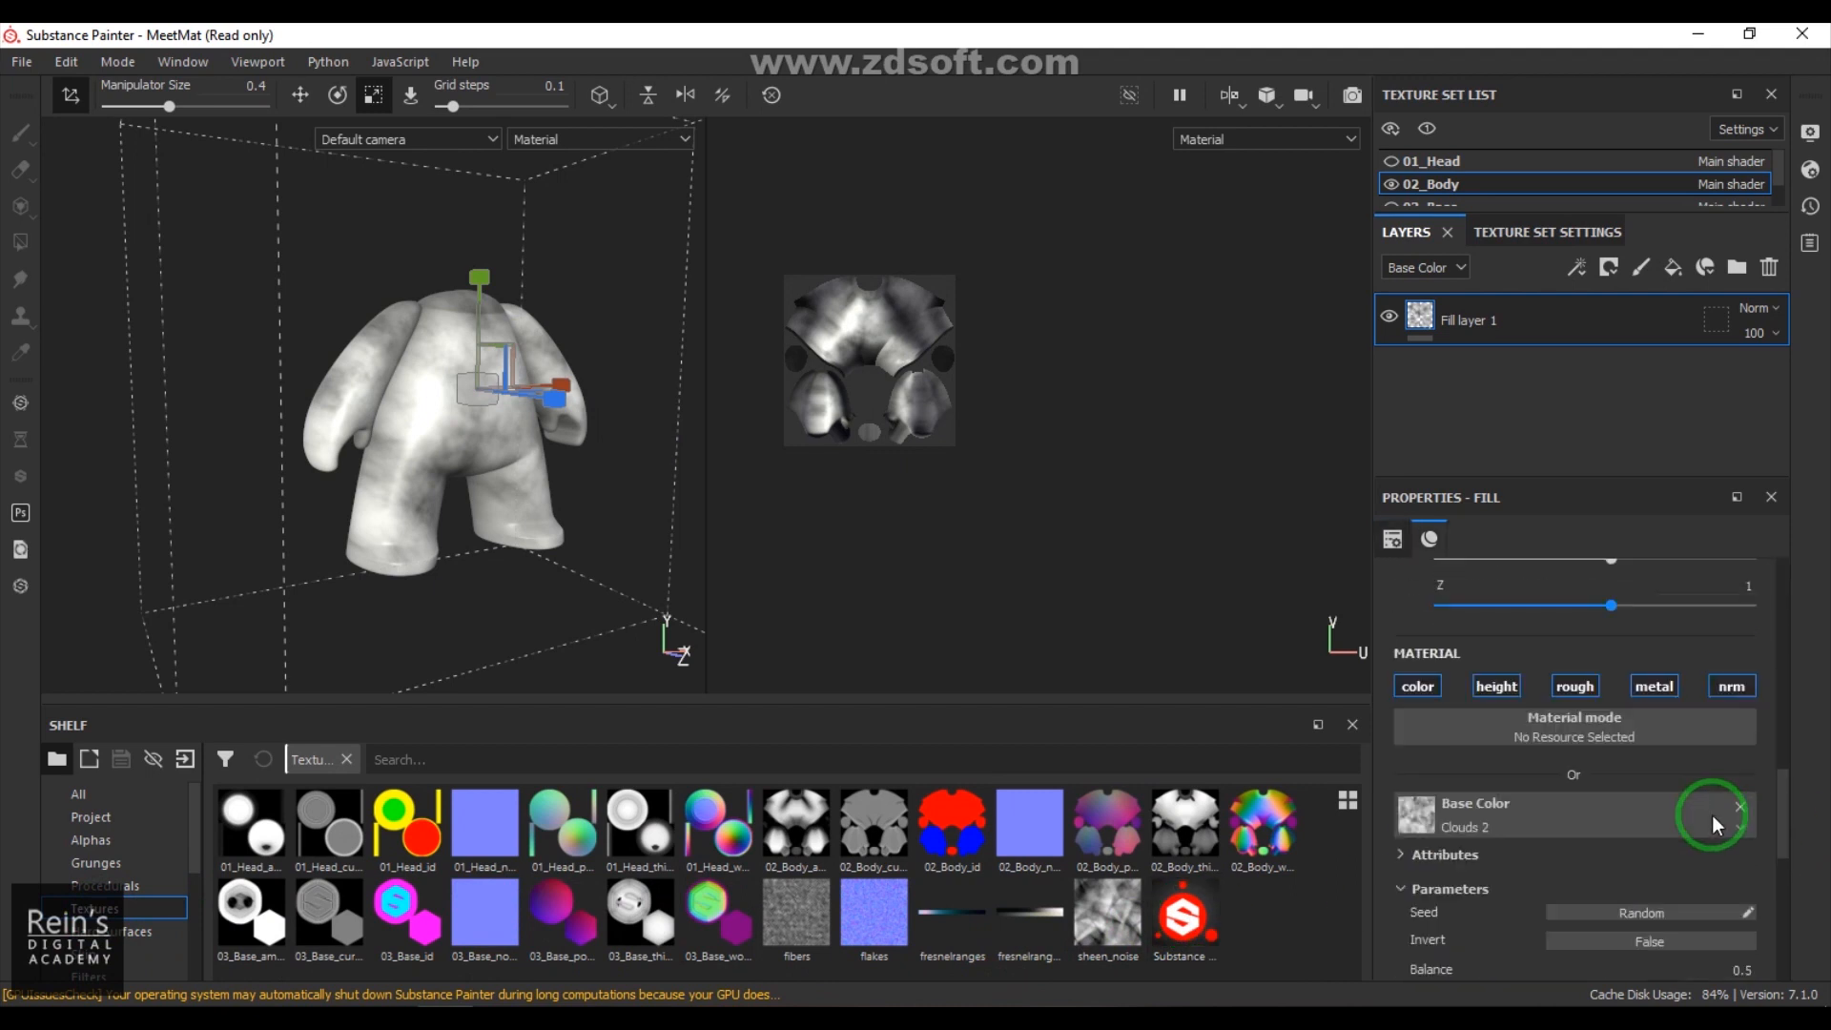
drag(1180, 915, 1538, 812)
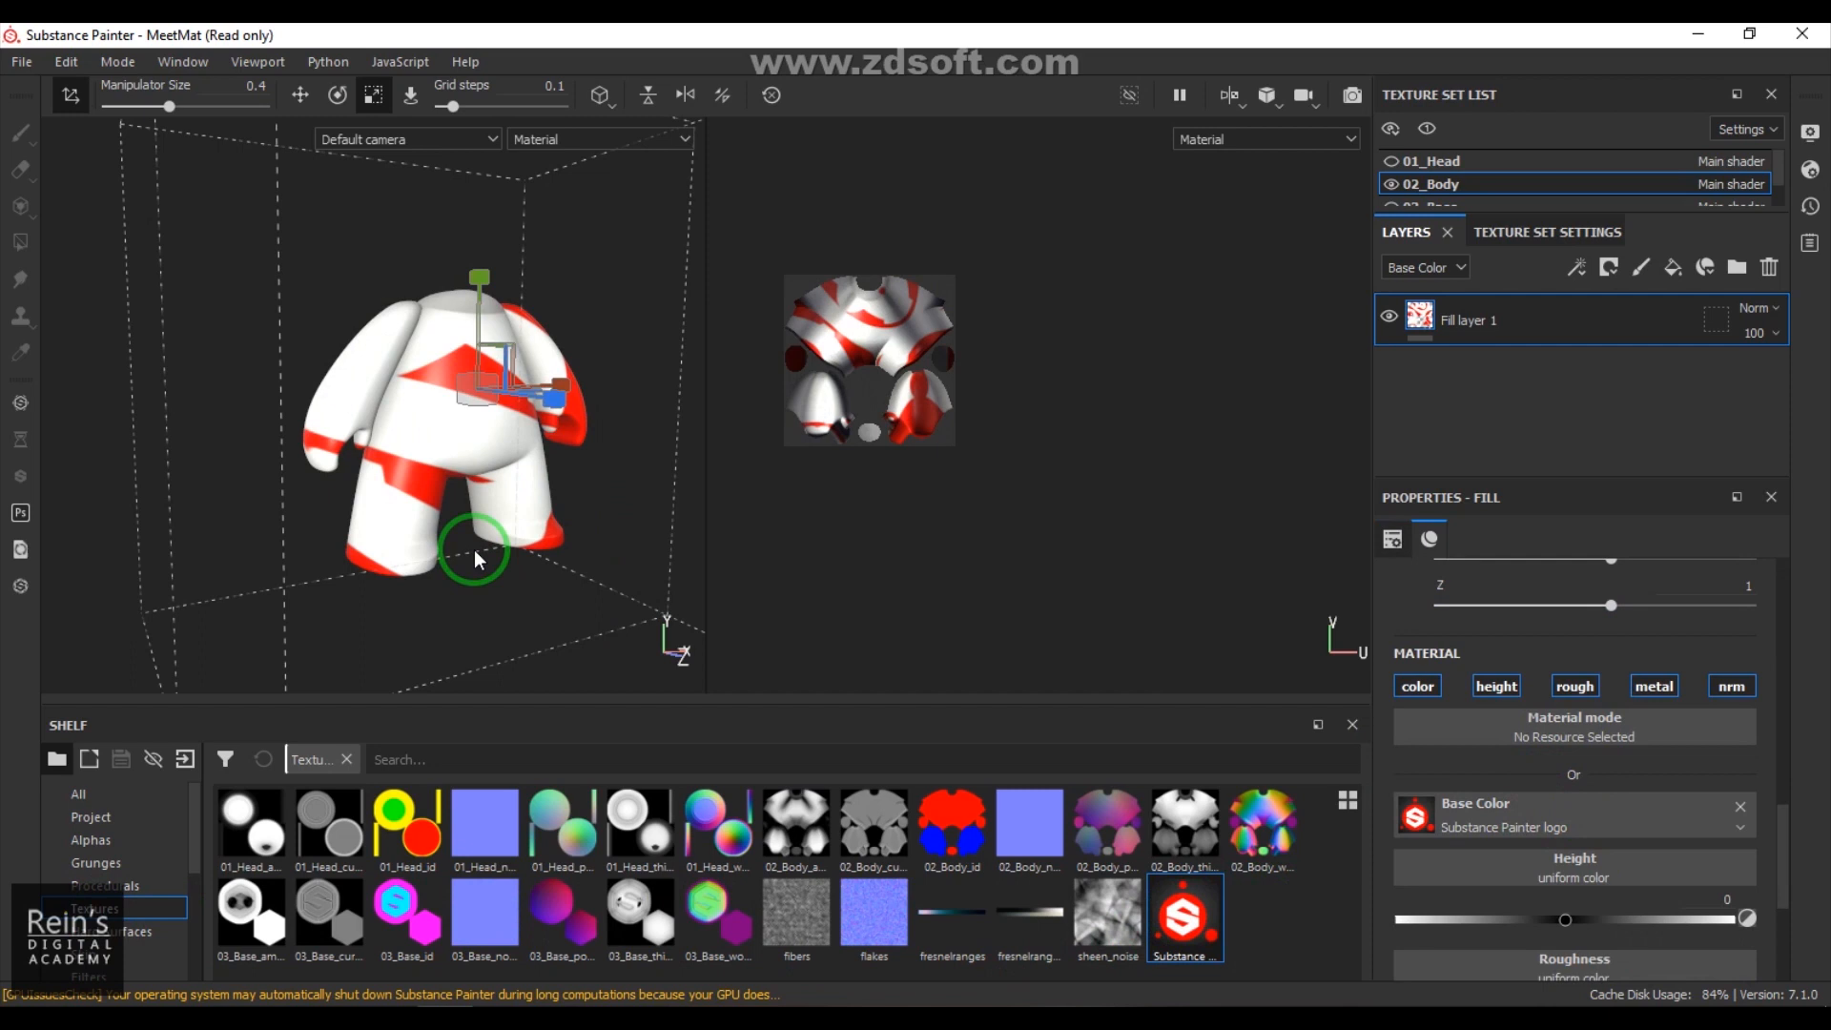
Step: Scale the planar projection down uniformly to about 0.23 so the whole logo fits on the torso
drag(476, 398, 562, 415)
scroll(558, 415, down, 4)
scroll(558, 415, up, 5)
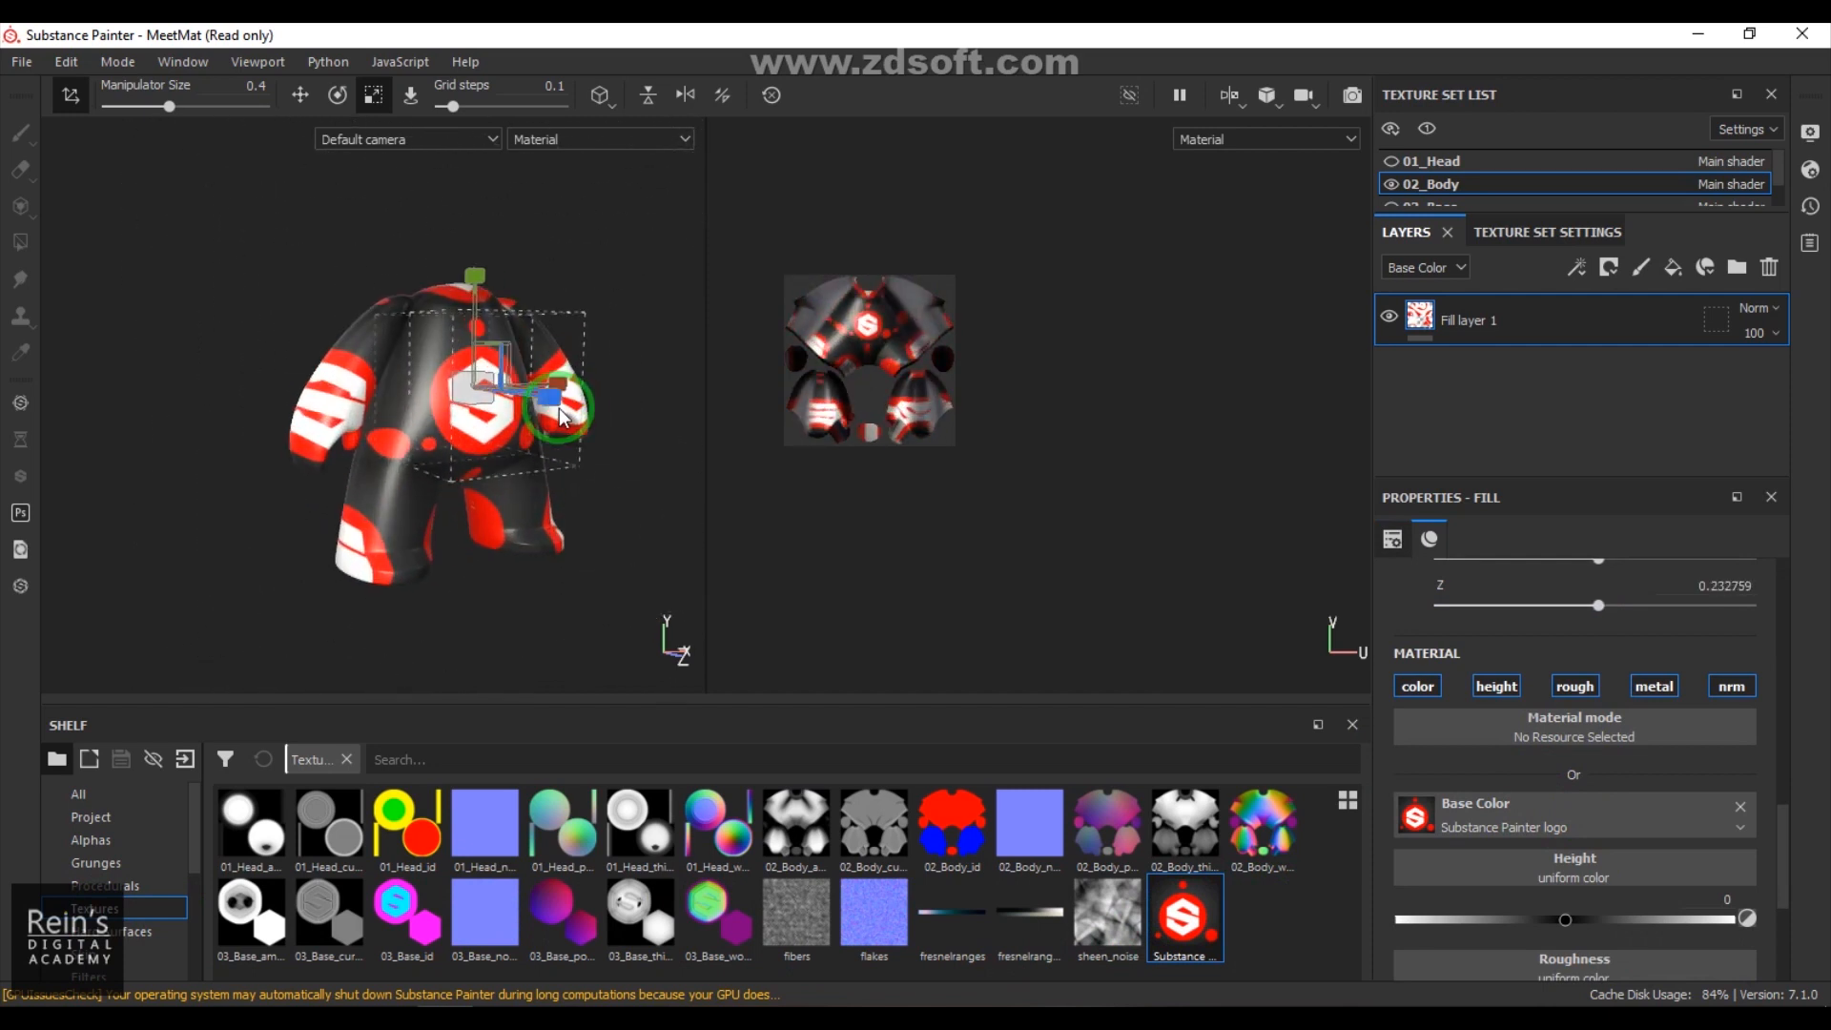
alt+drag(462, 429, 531, 497)
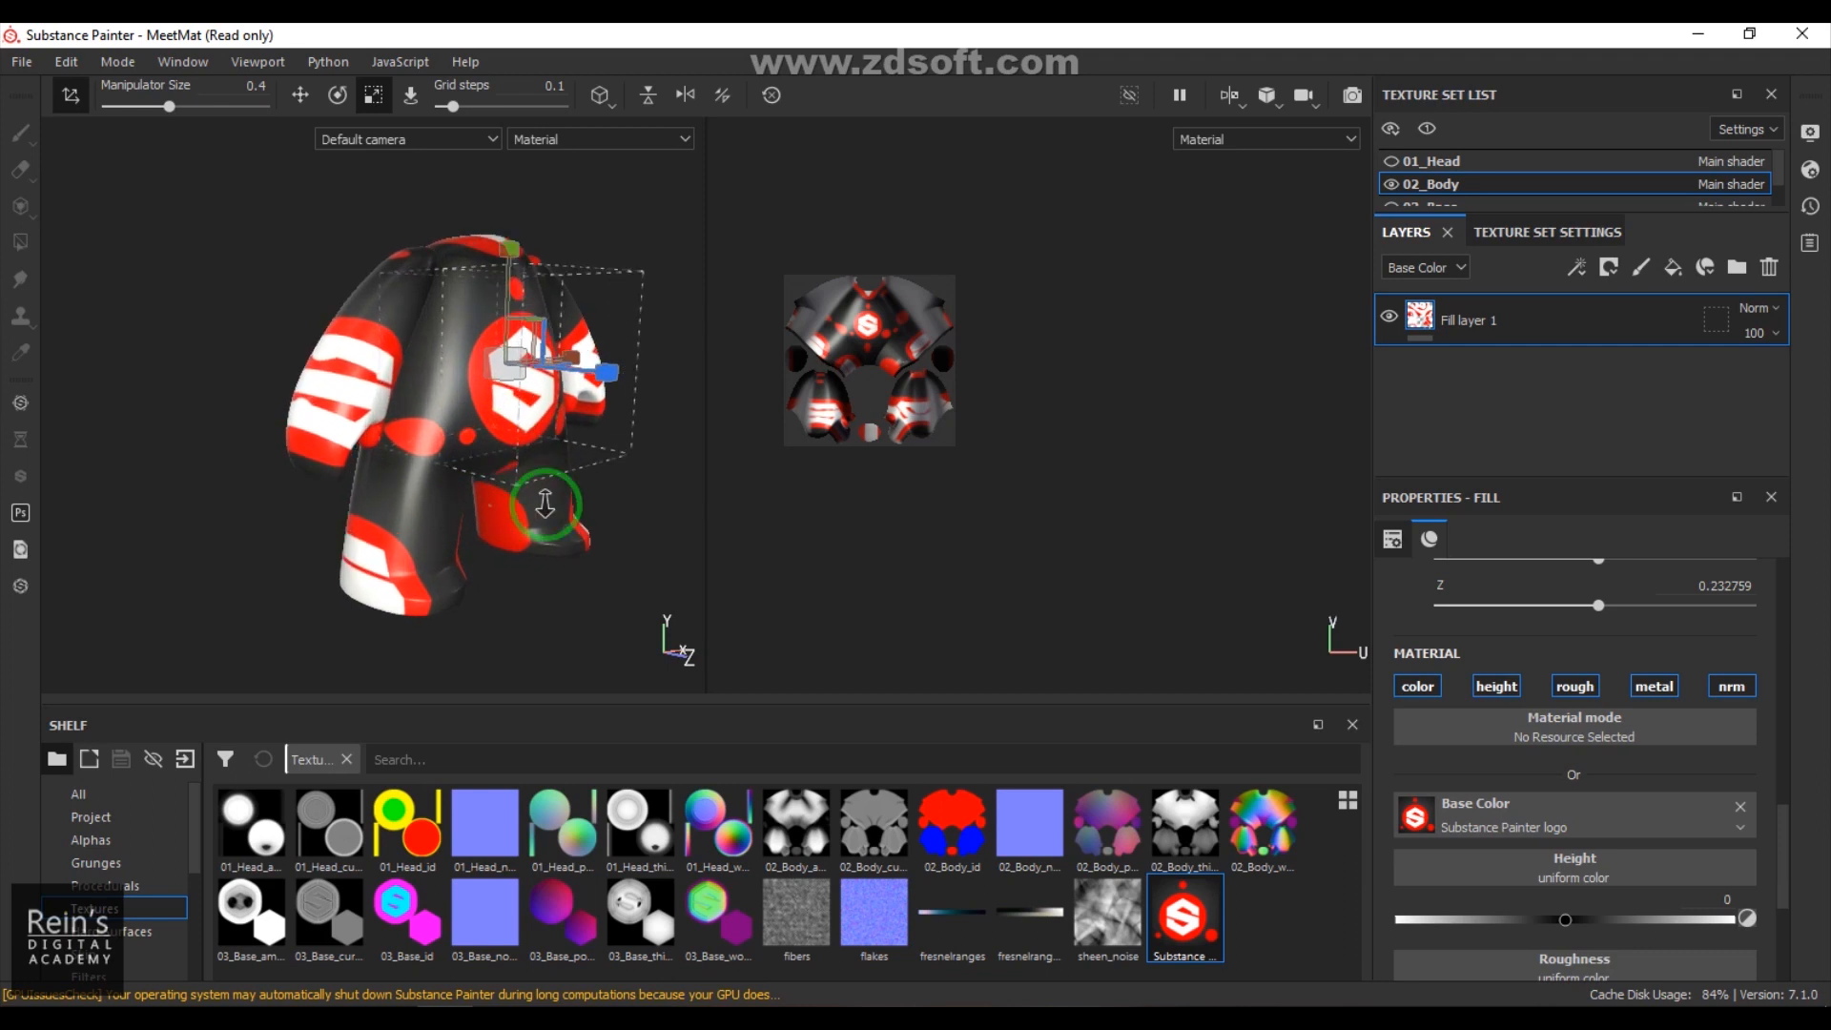
Step: Compare both Shape Crop options on the planar projection, ending on Projection Cropped to Shape
scroll(1656, 732, up, 8)
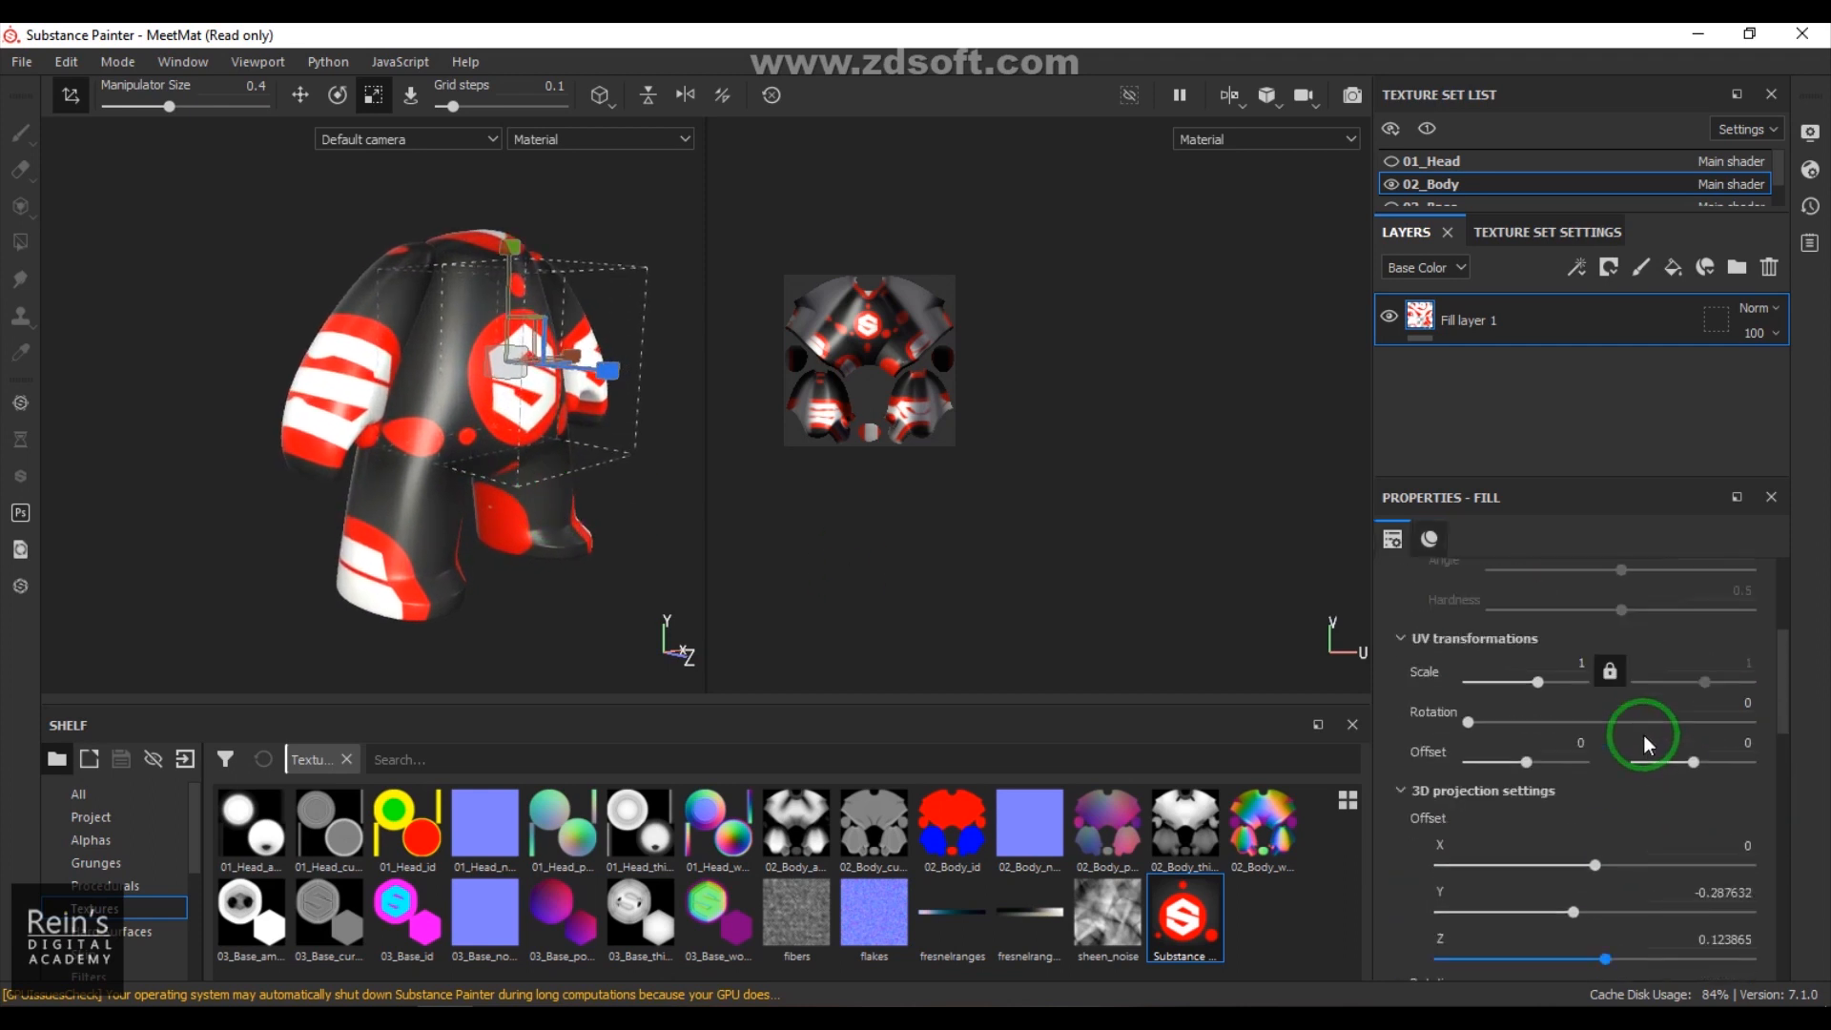
scroll(1643, 735, up, 3)
click(1583, 633)
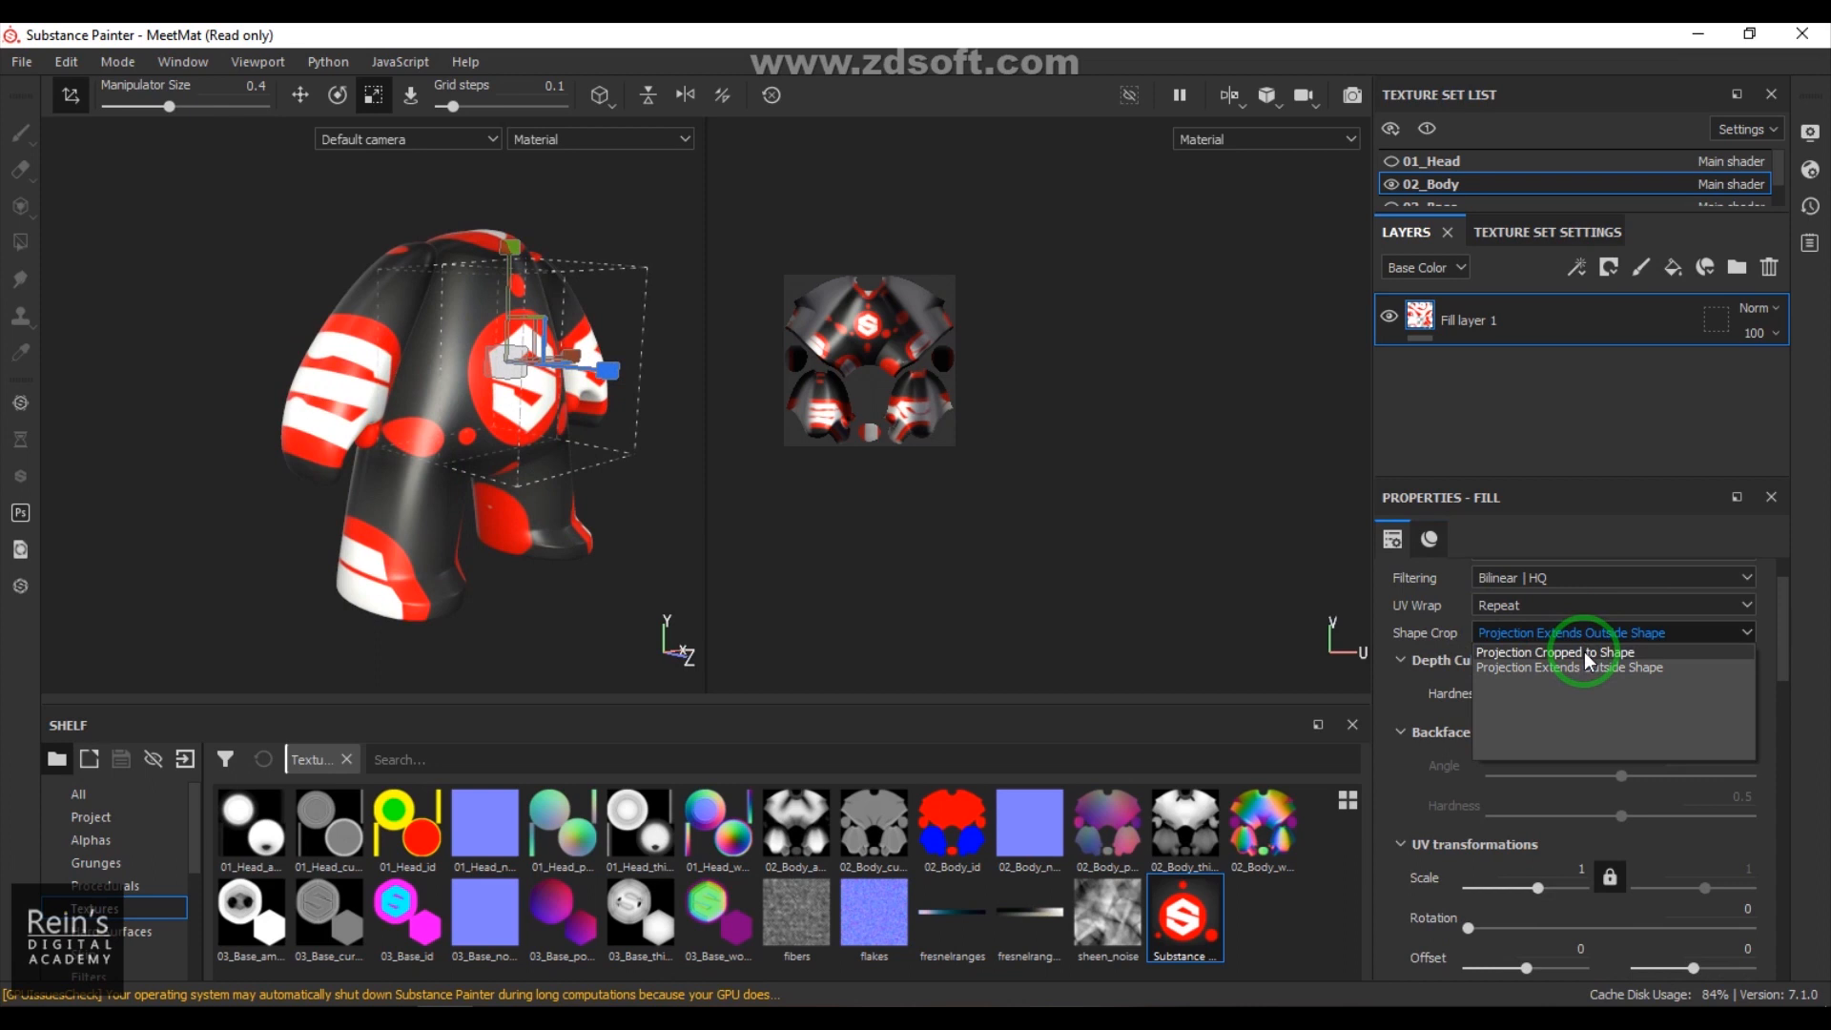
click(1582, 650)
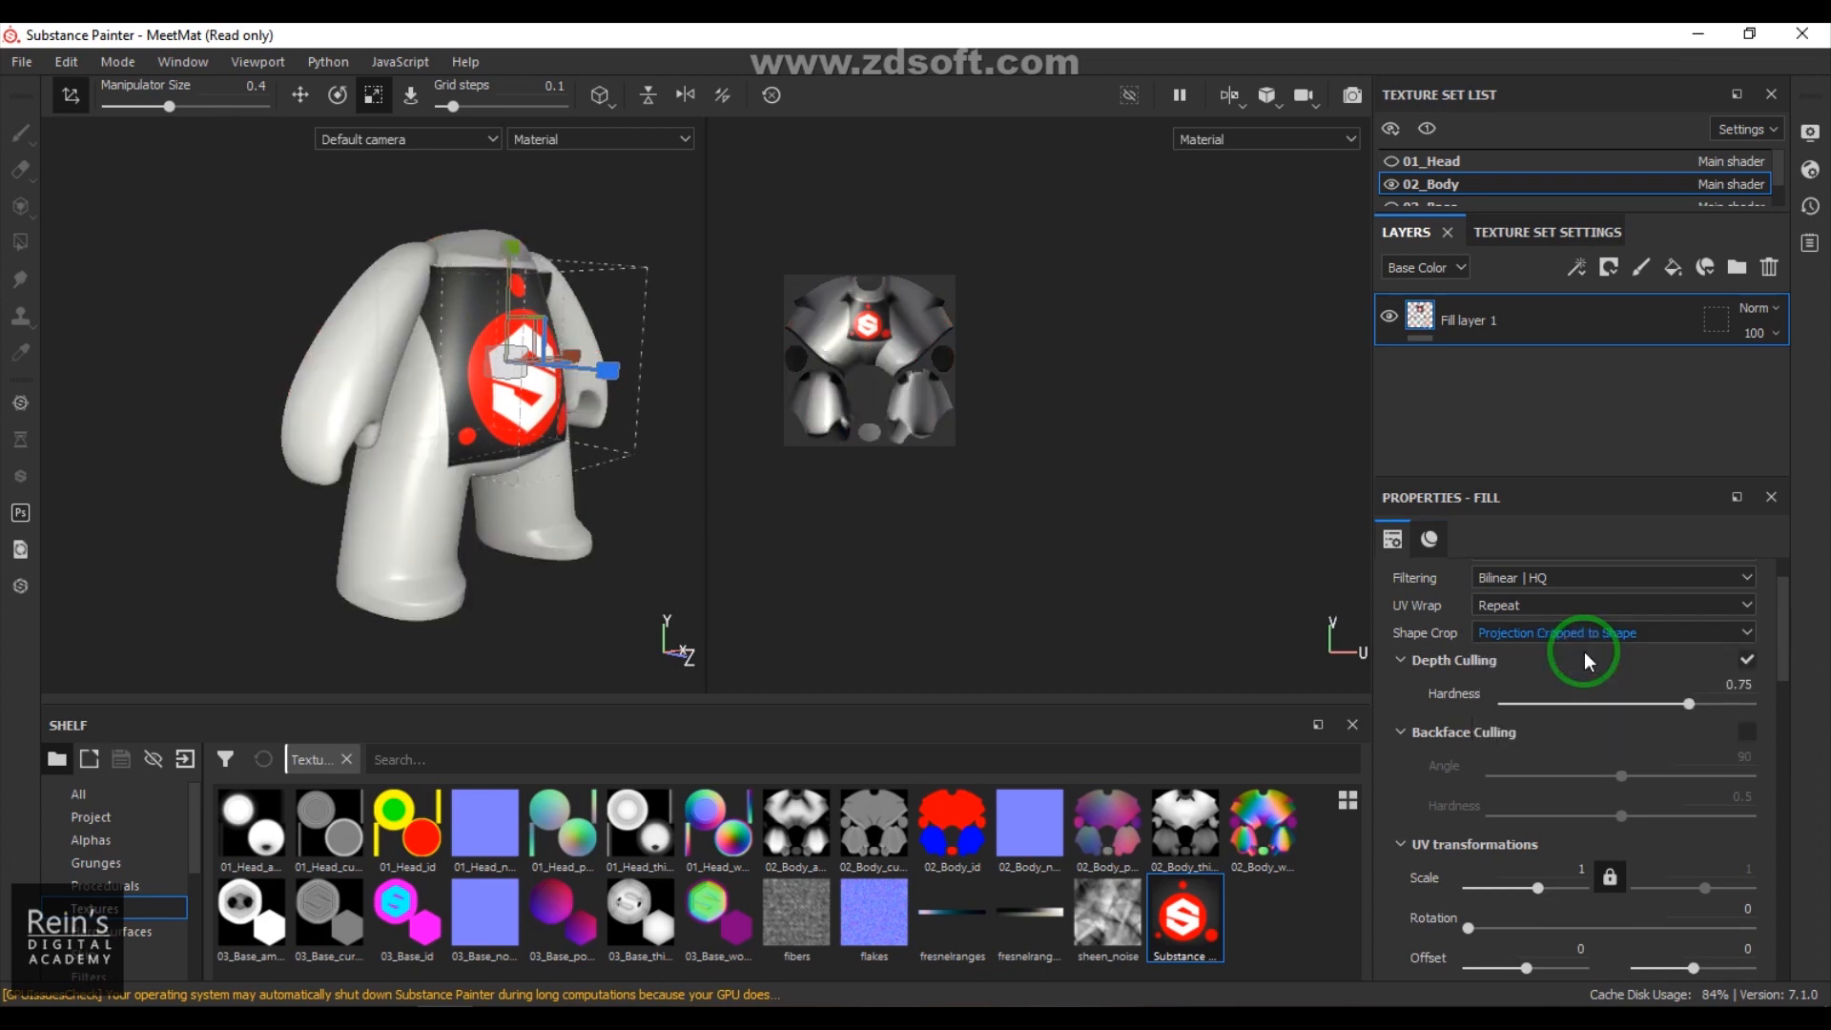
click(1588, 633)
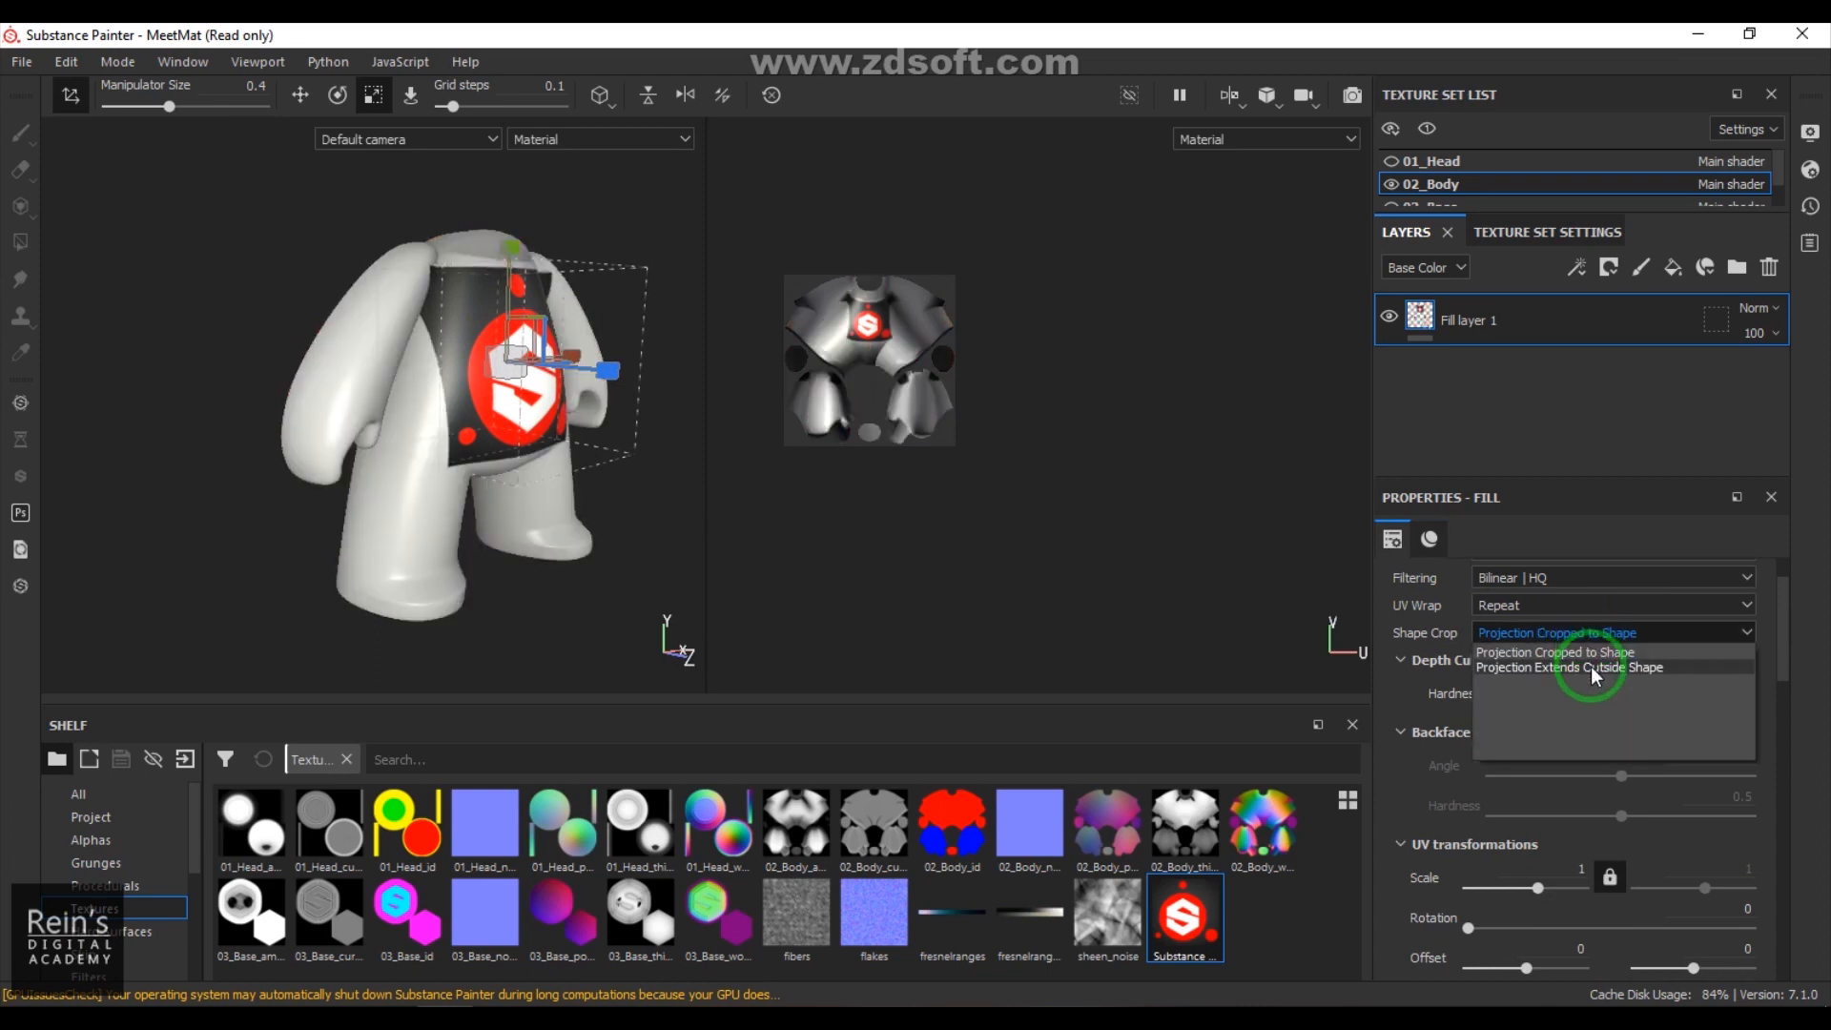
click(1590, 667)
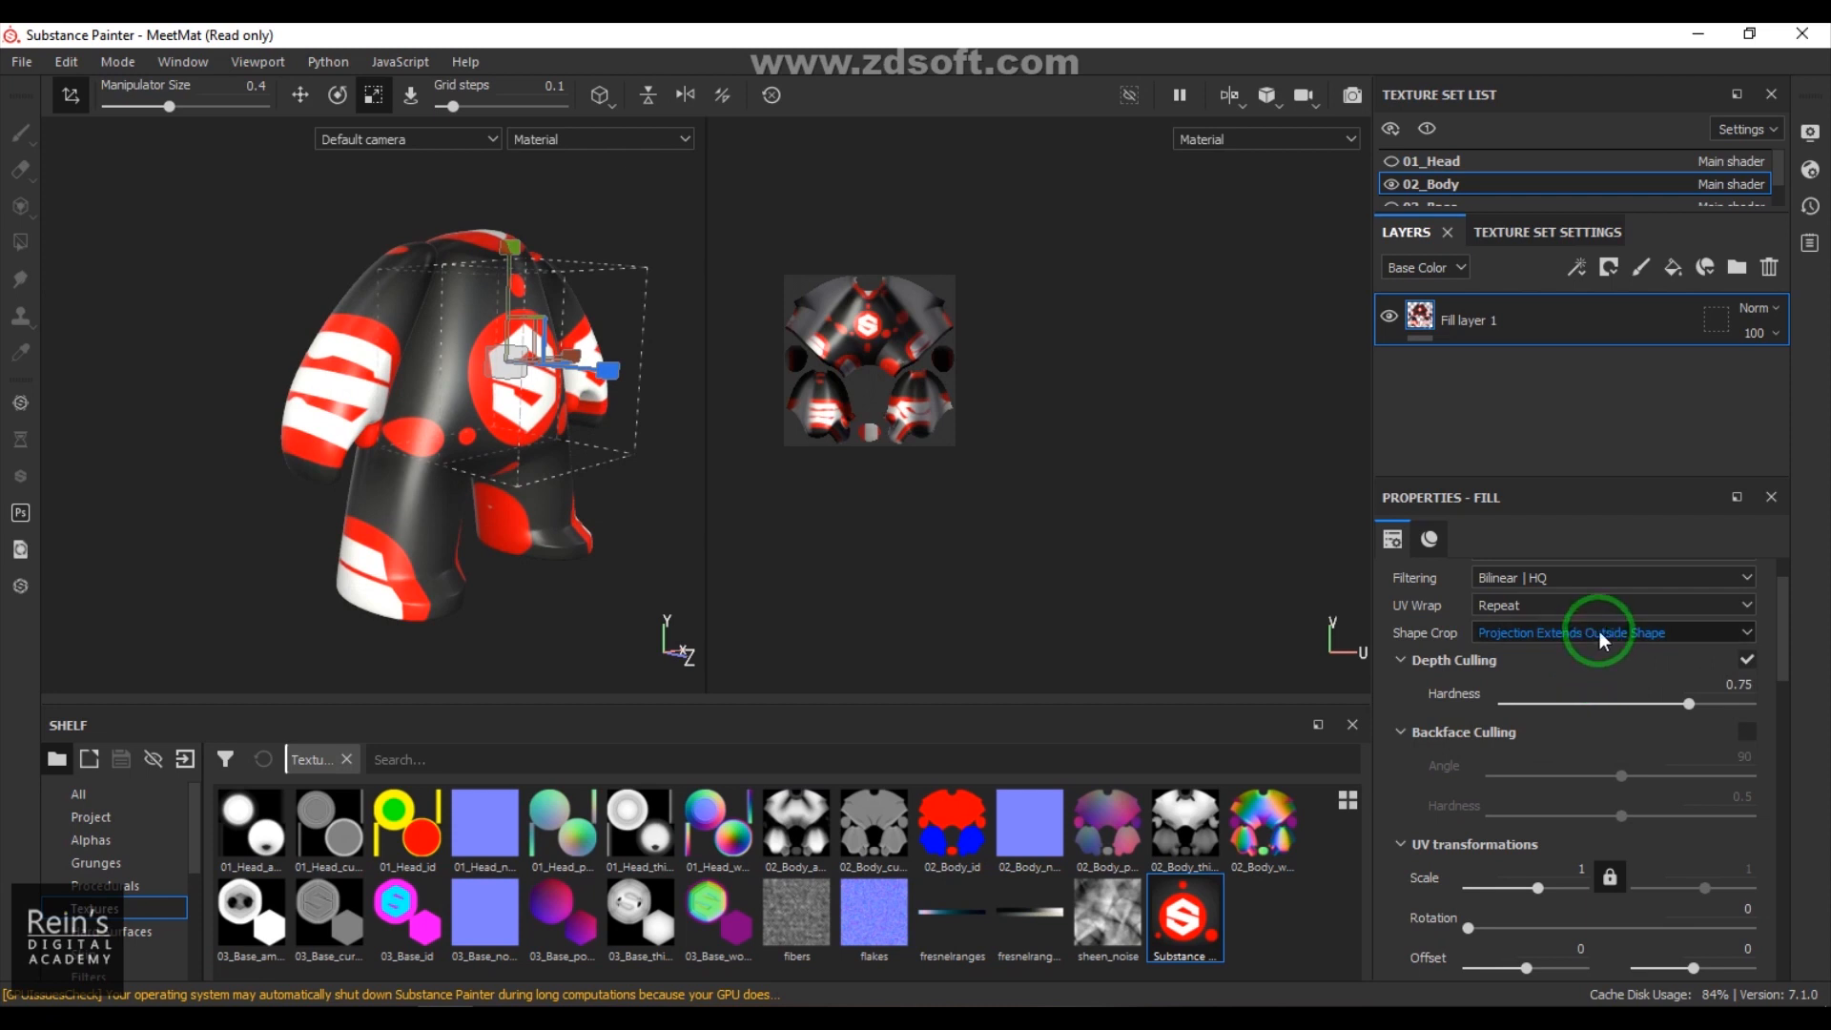
click(1599, 631)
click(1598, 652)
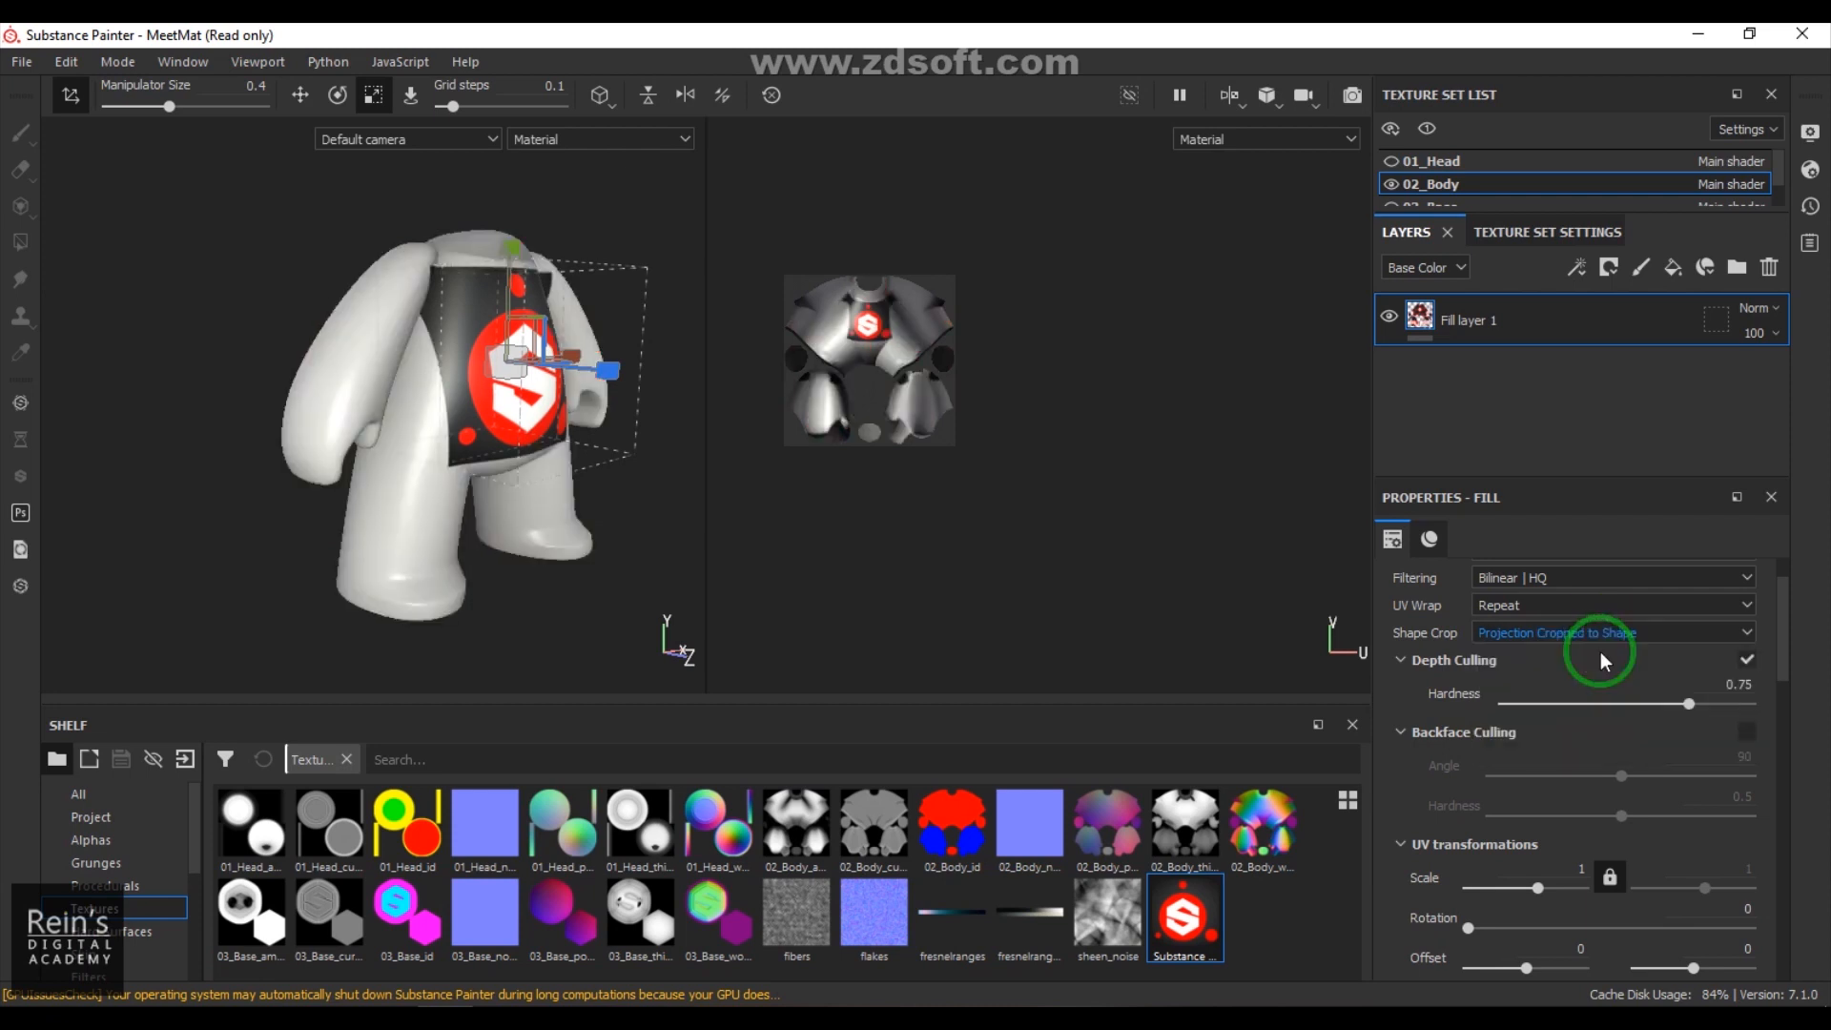
Step: Show only the 3D view and move the planar projection forward until its box just reaches the belly
alt+drag(556, 470, 531, 499)
key(w)
drag(550, 417, 767, 465)
click(1239, 97)
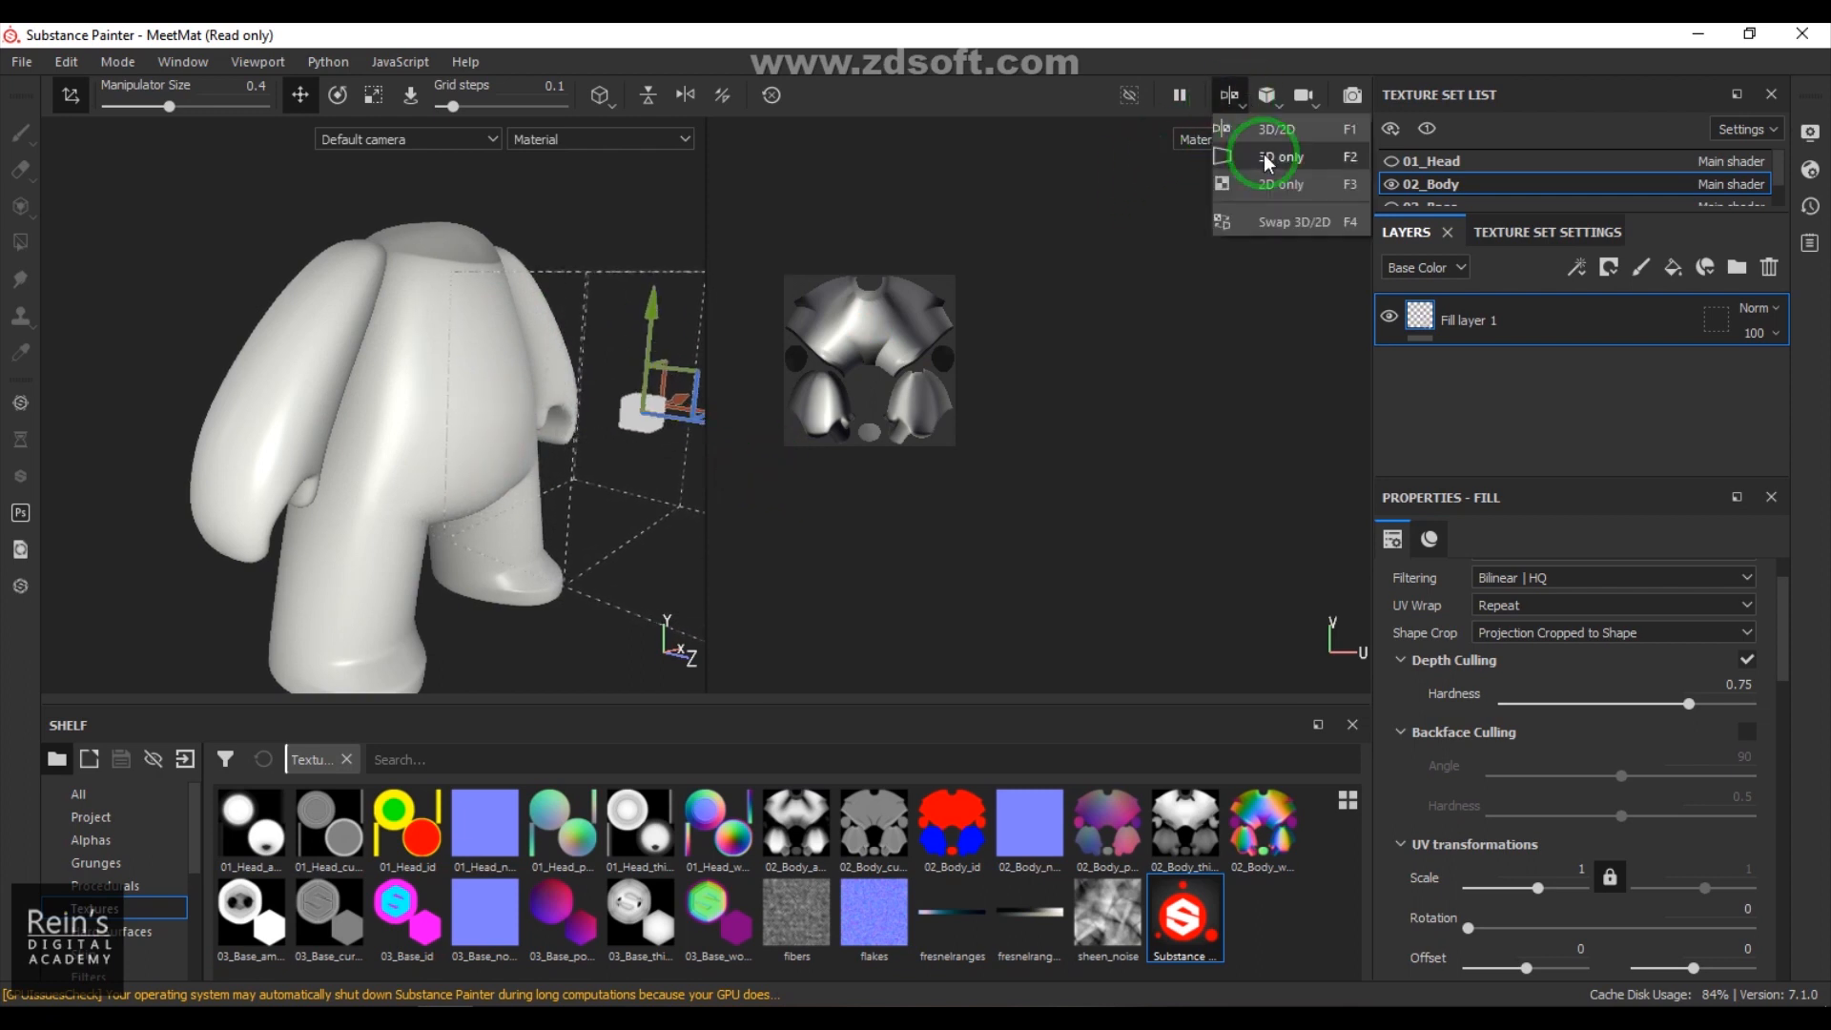
click(1226, 158)
drag(1096, 436, 1039, 403)
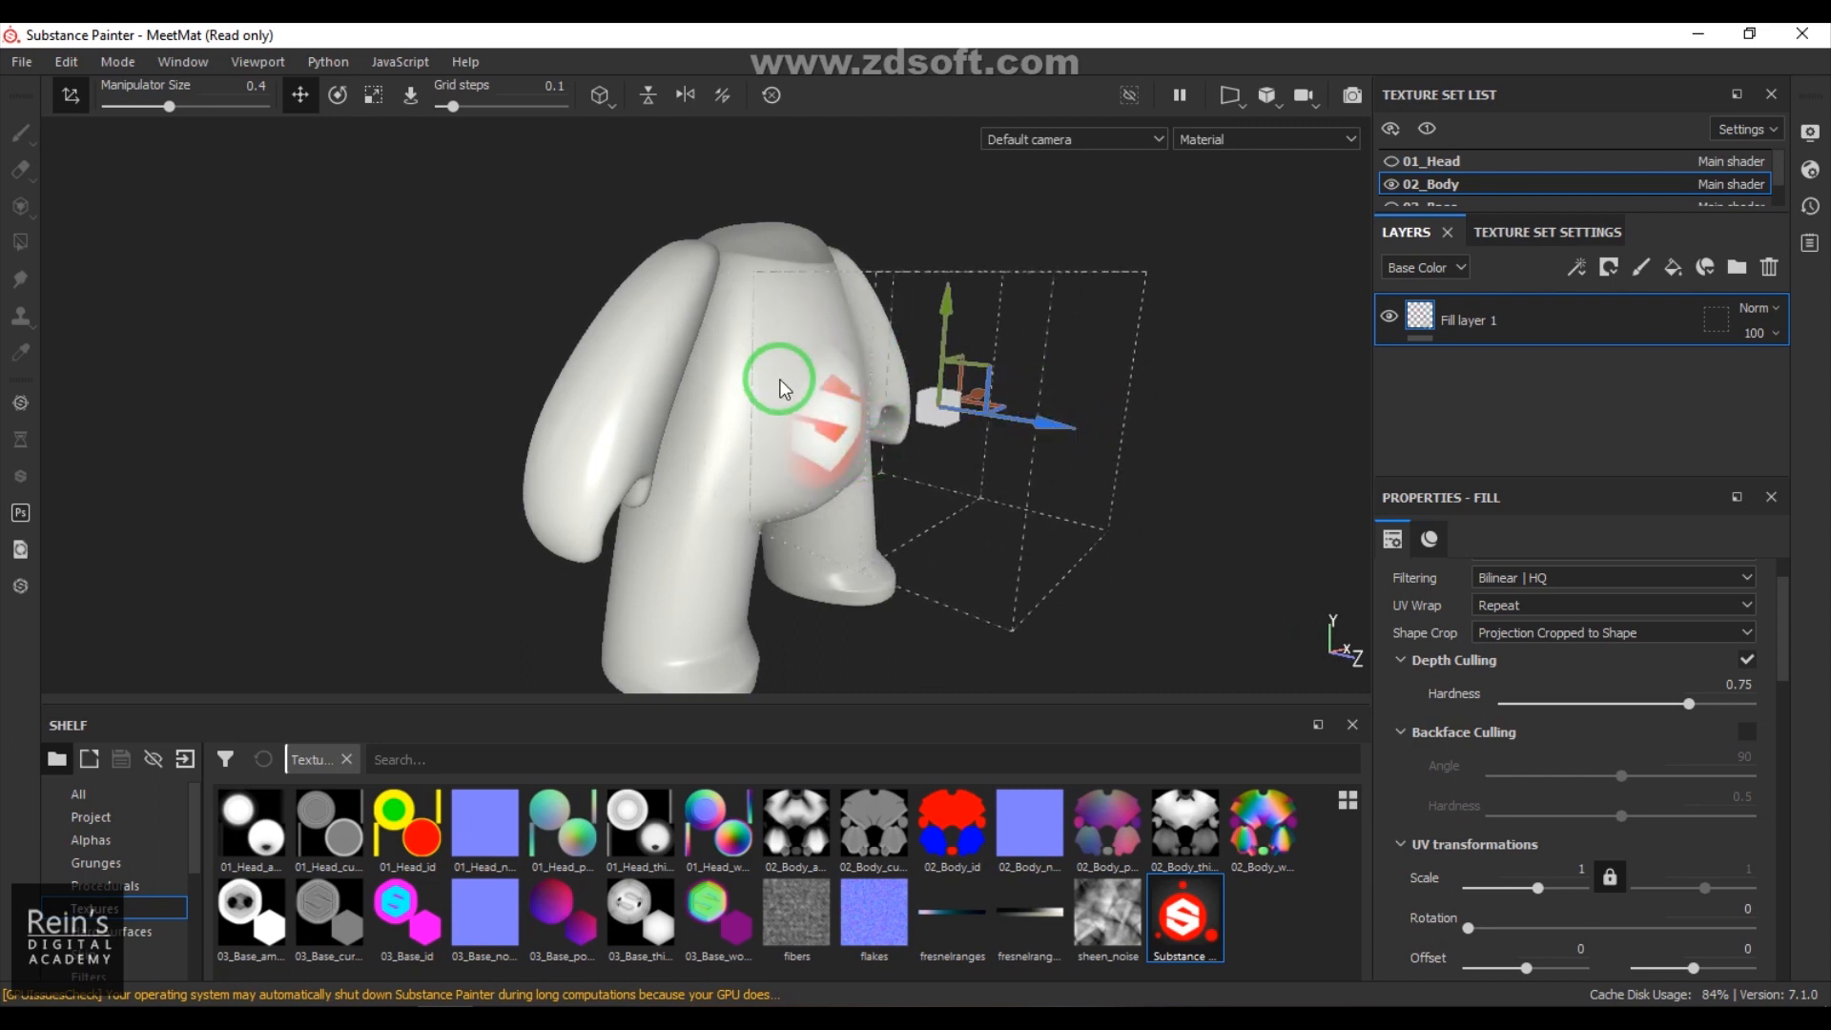
Step: Set Shape Crop to Projection Extends Outside Shape and back to Projection Cropped to Shape
click(1536, 627)
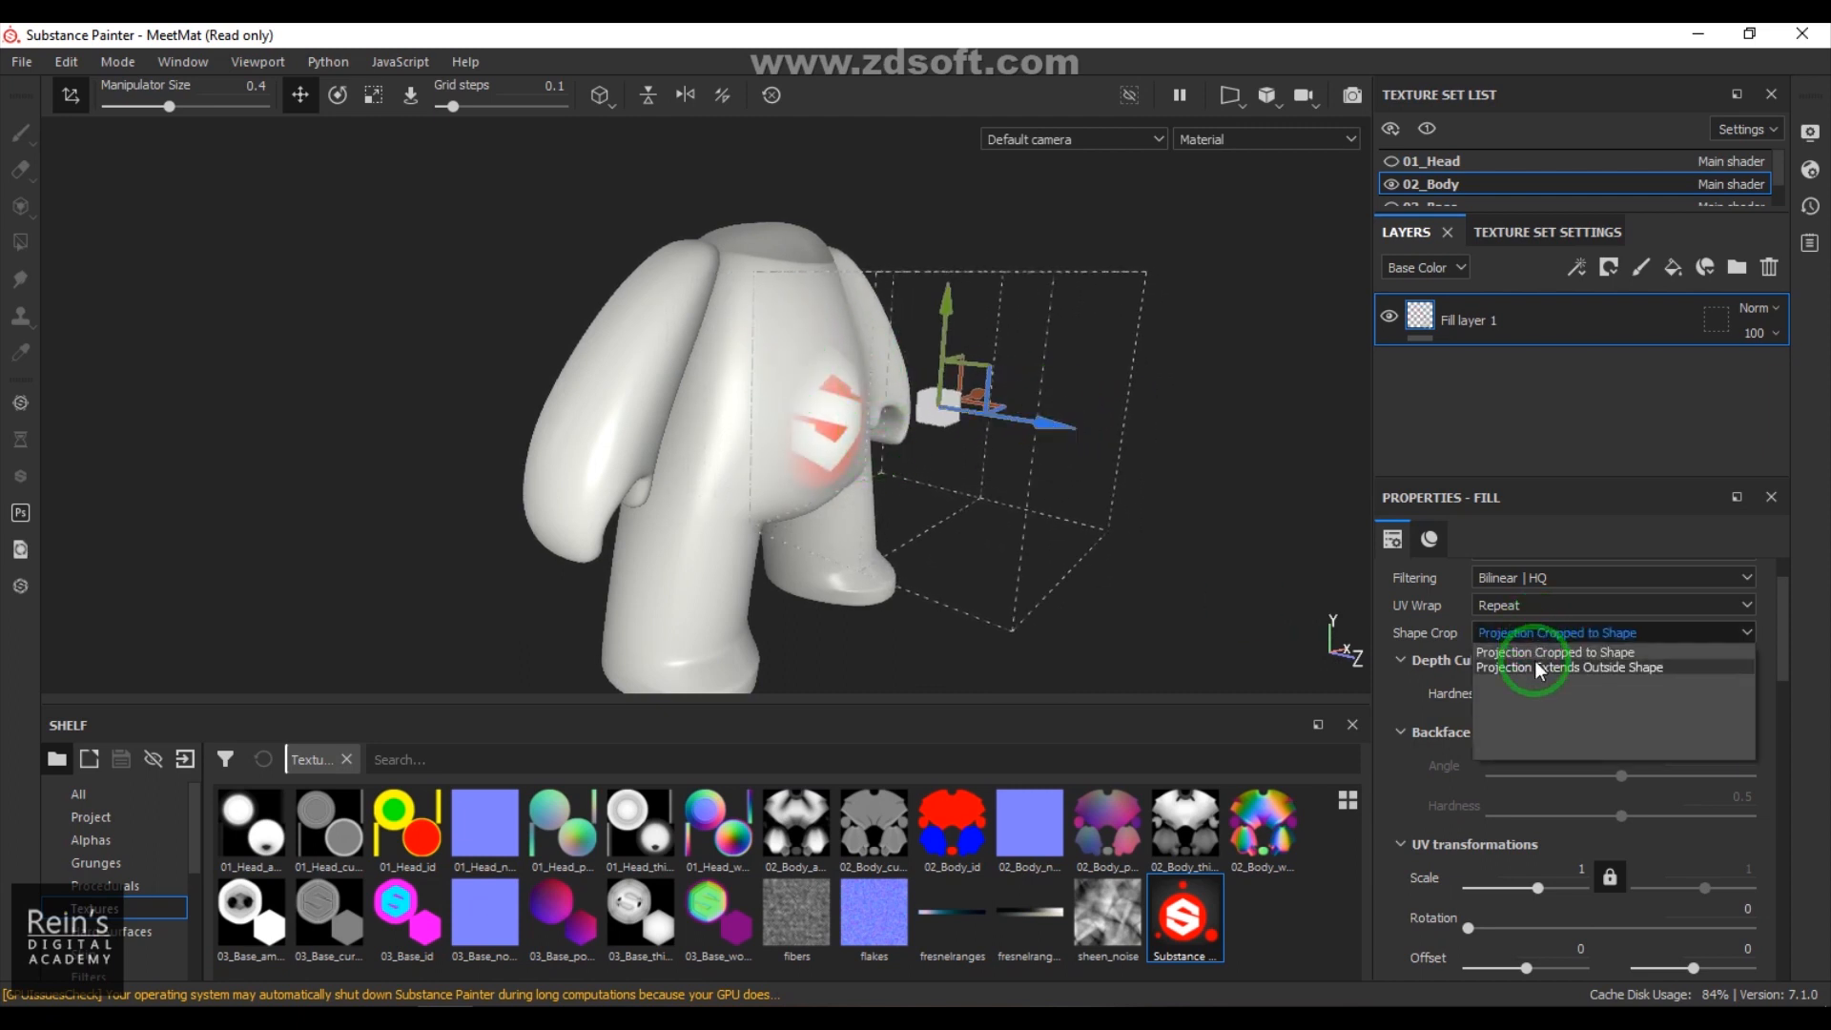
click(1537, 662)
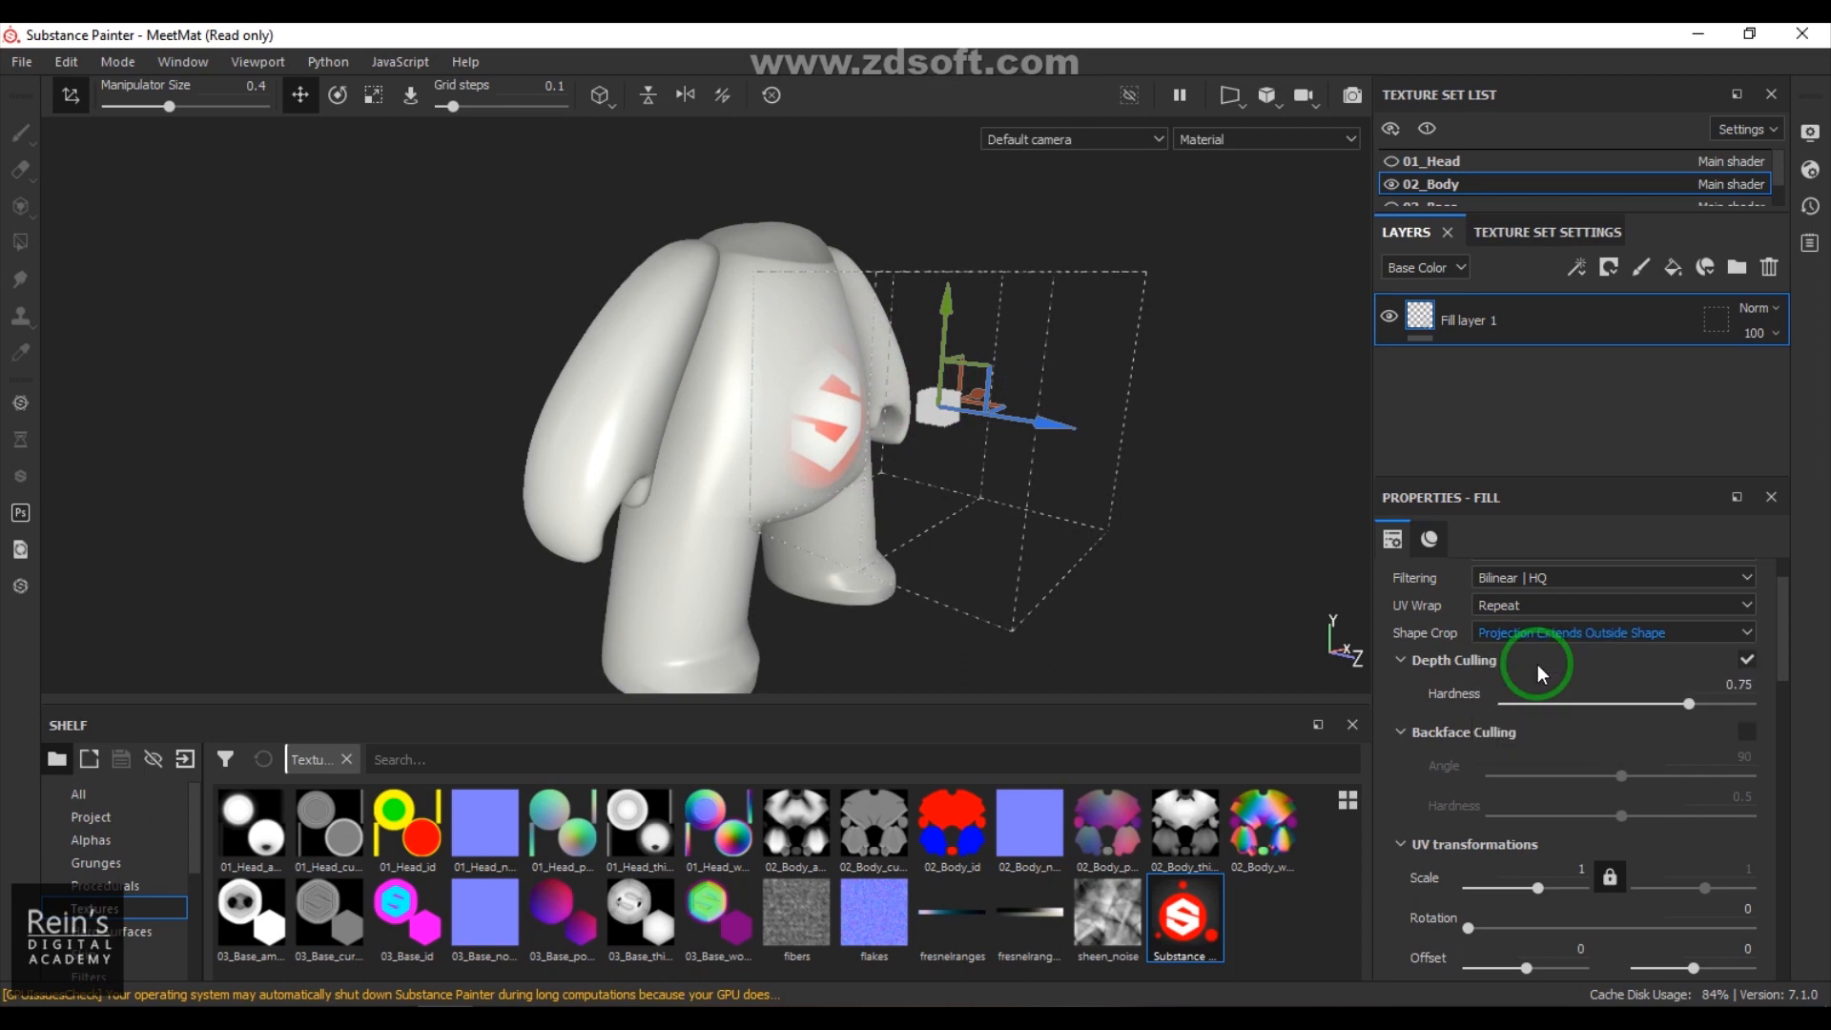
click(1617, 632)
click(1619, 654)
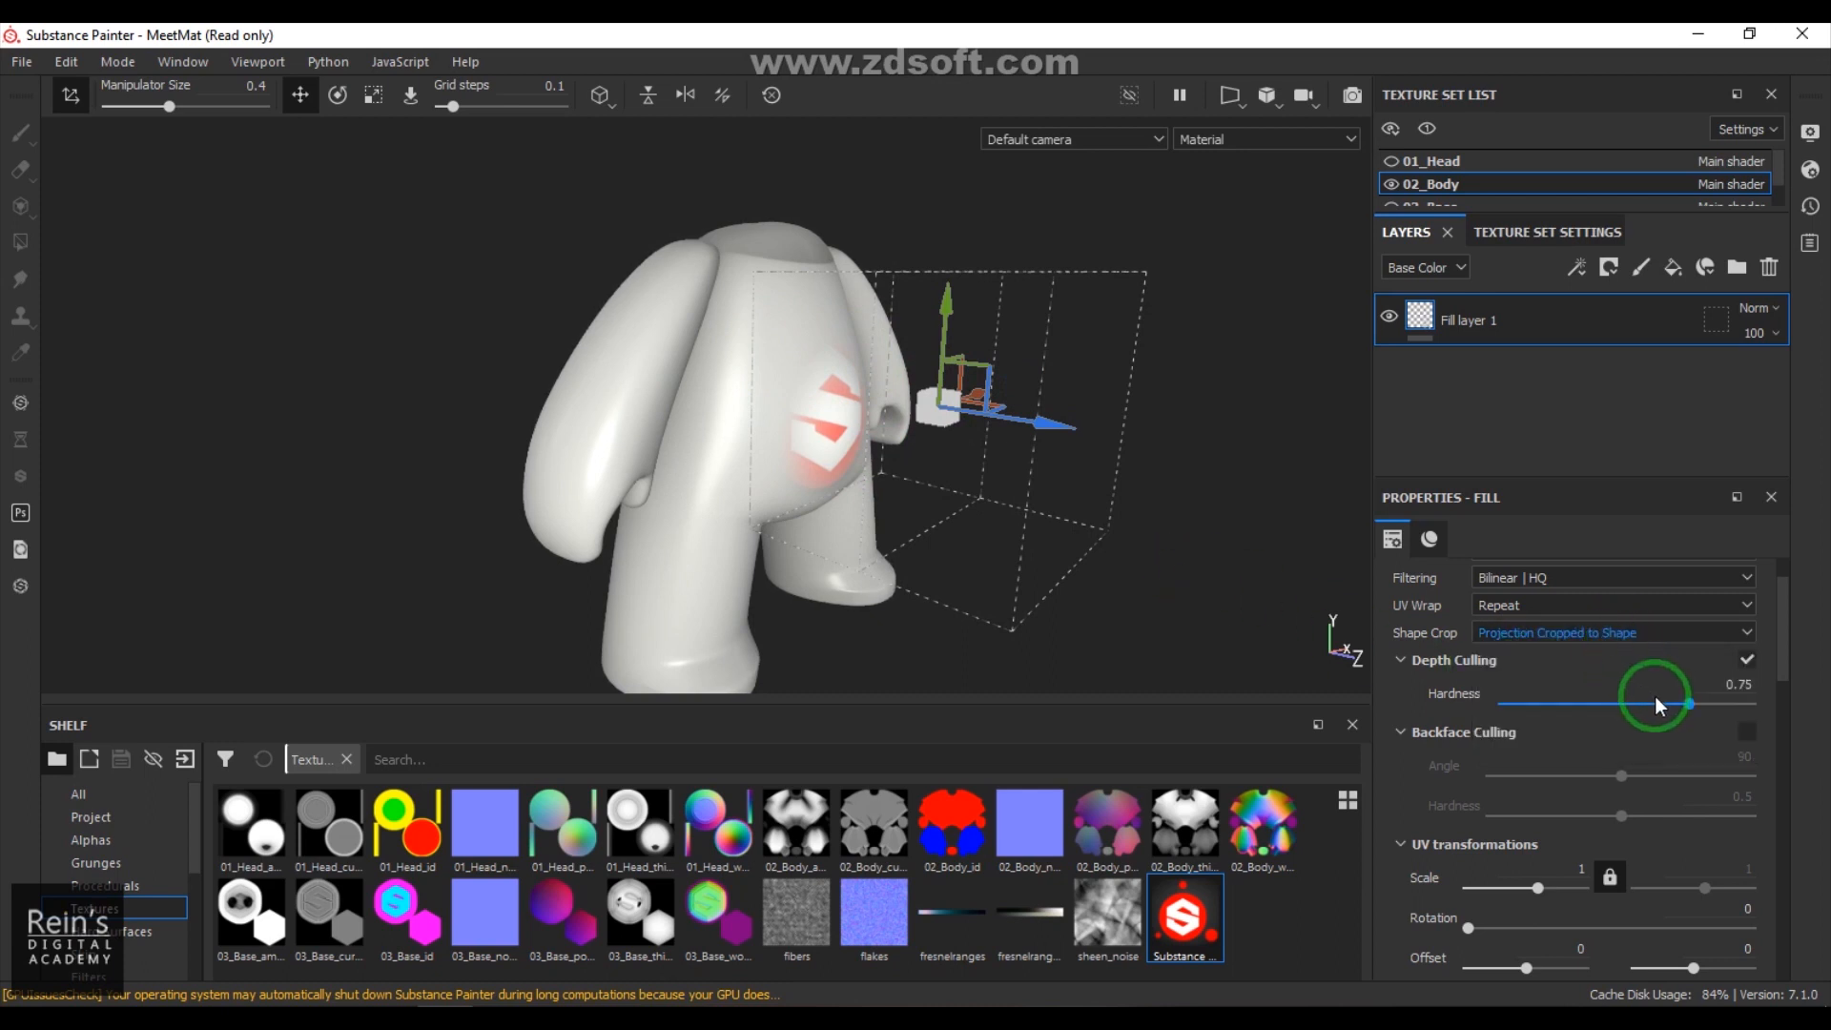
Step: Set the Depth Culling hardness to 1 and move the planar projection back towards the torso
drag(1680, 705, 1798, 715)
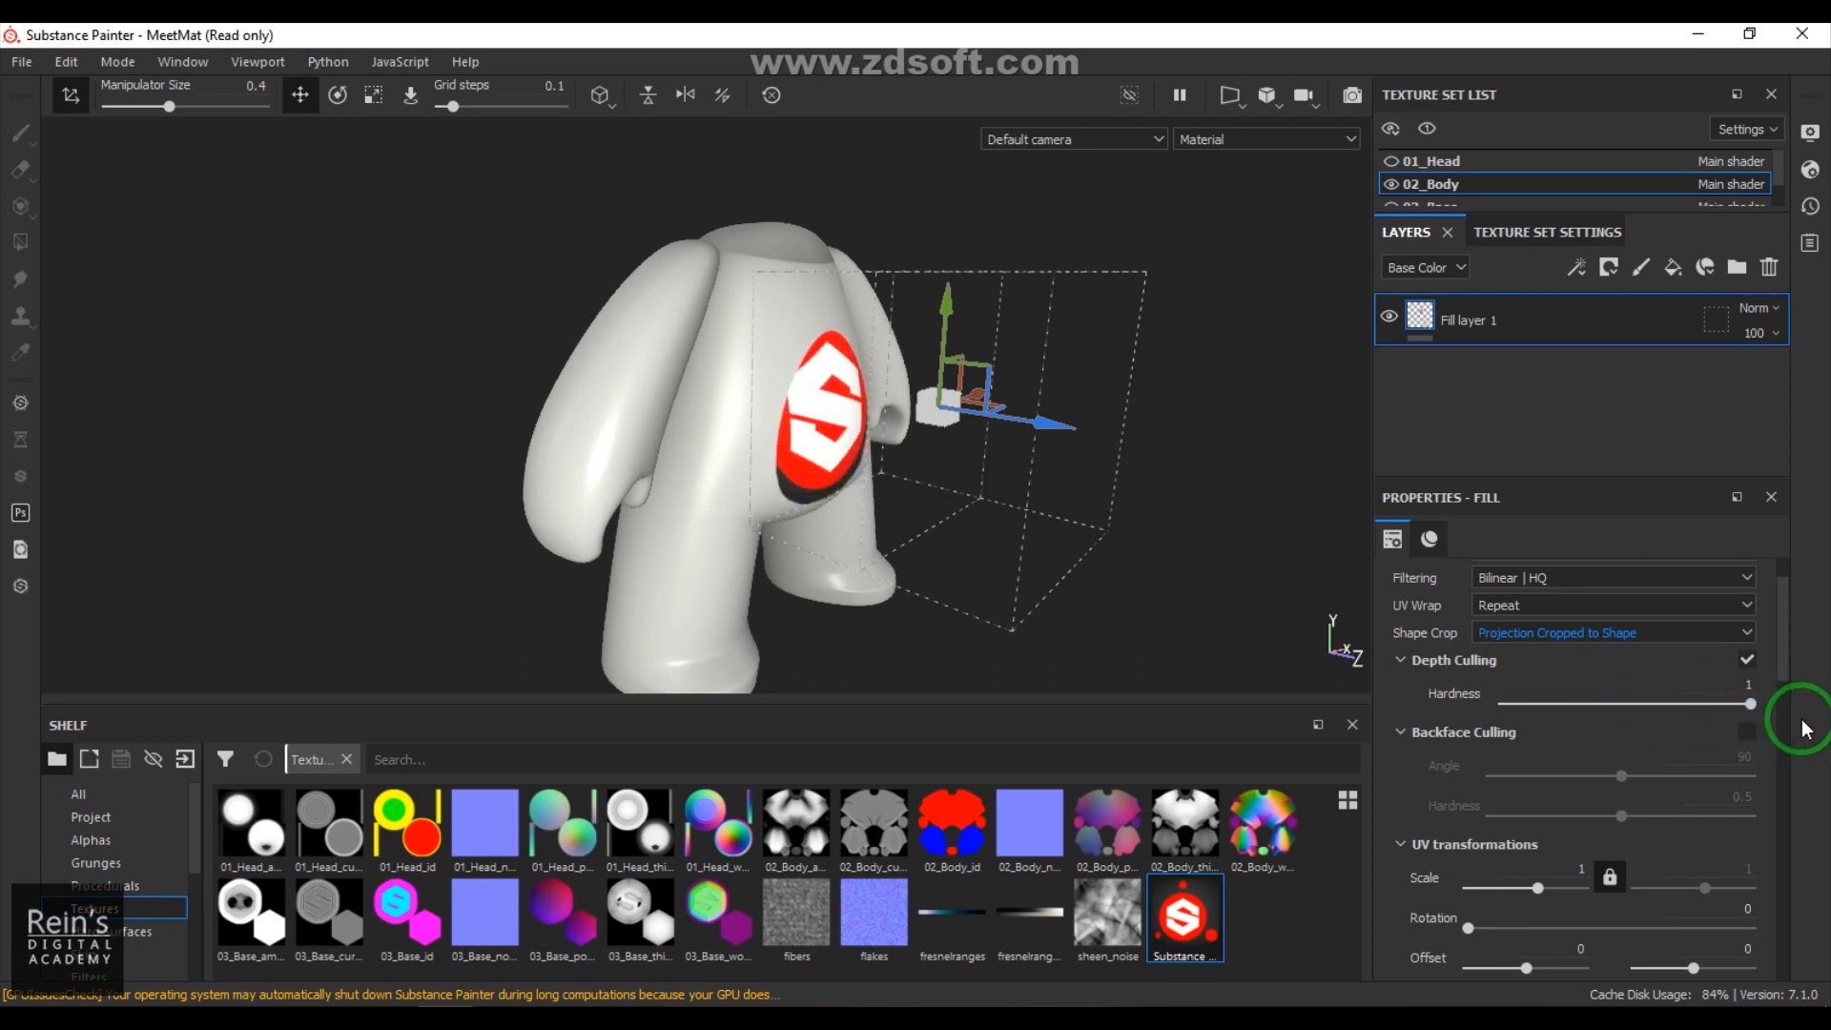
drag(1040, 438, 967, 411)
drag(1749, 704, 1697, 706)
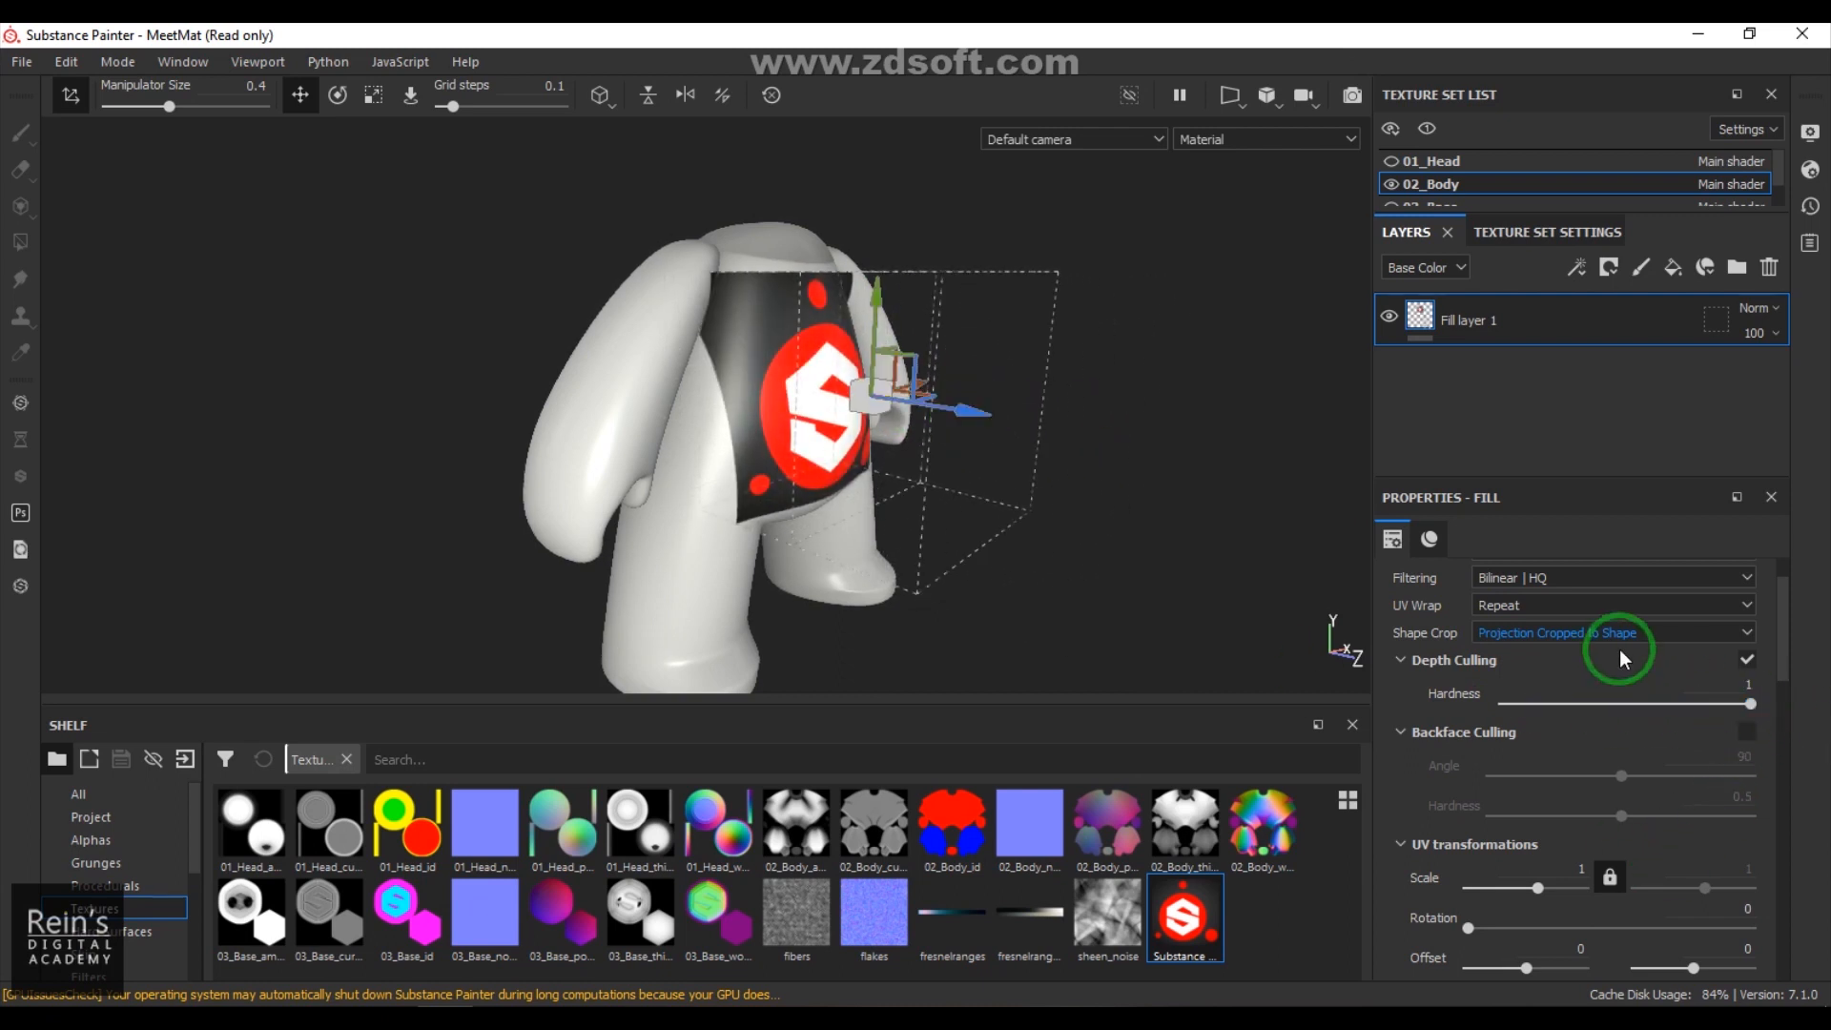
Step: Try Projection Extends Outside Shape while moving the projection farther into the torso, and return to Projection Cropped to Shape
click(1628, 633)
click(1622, 666)
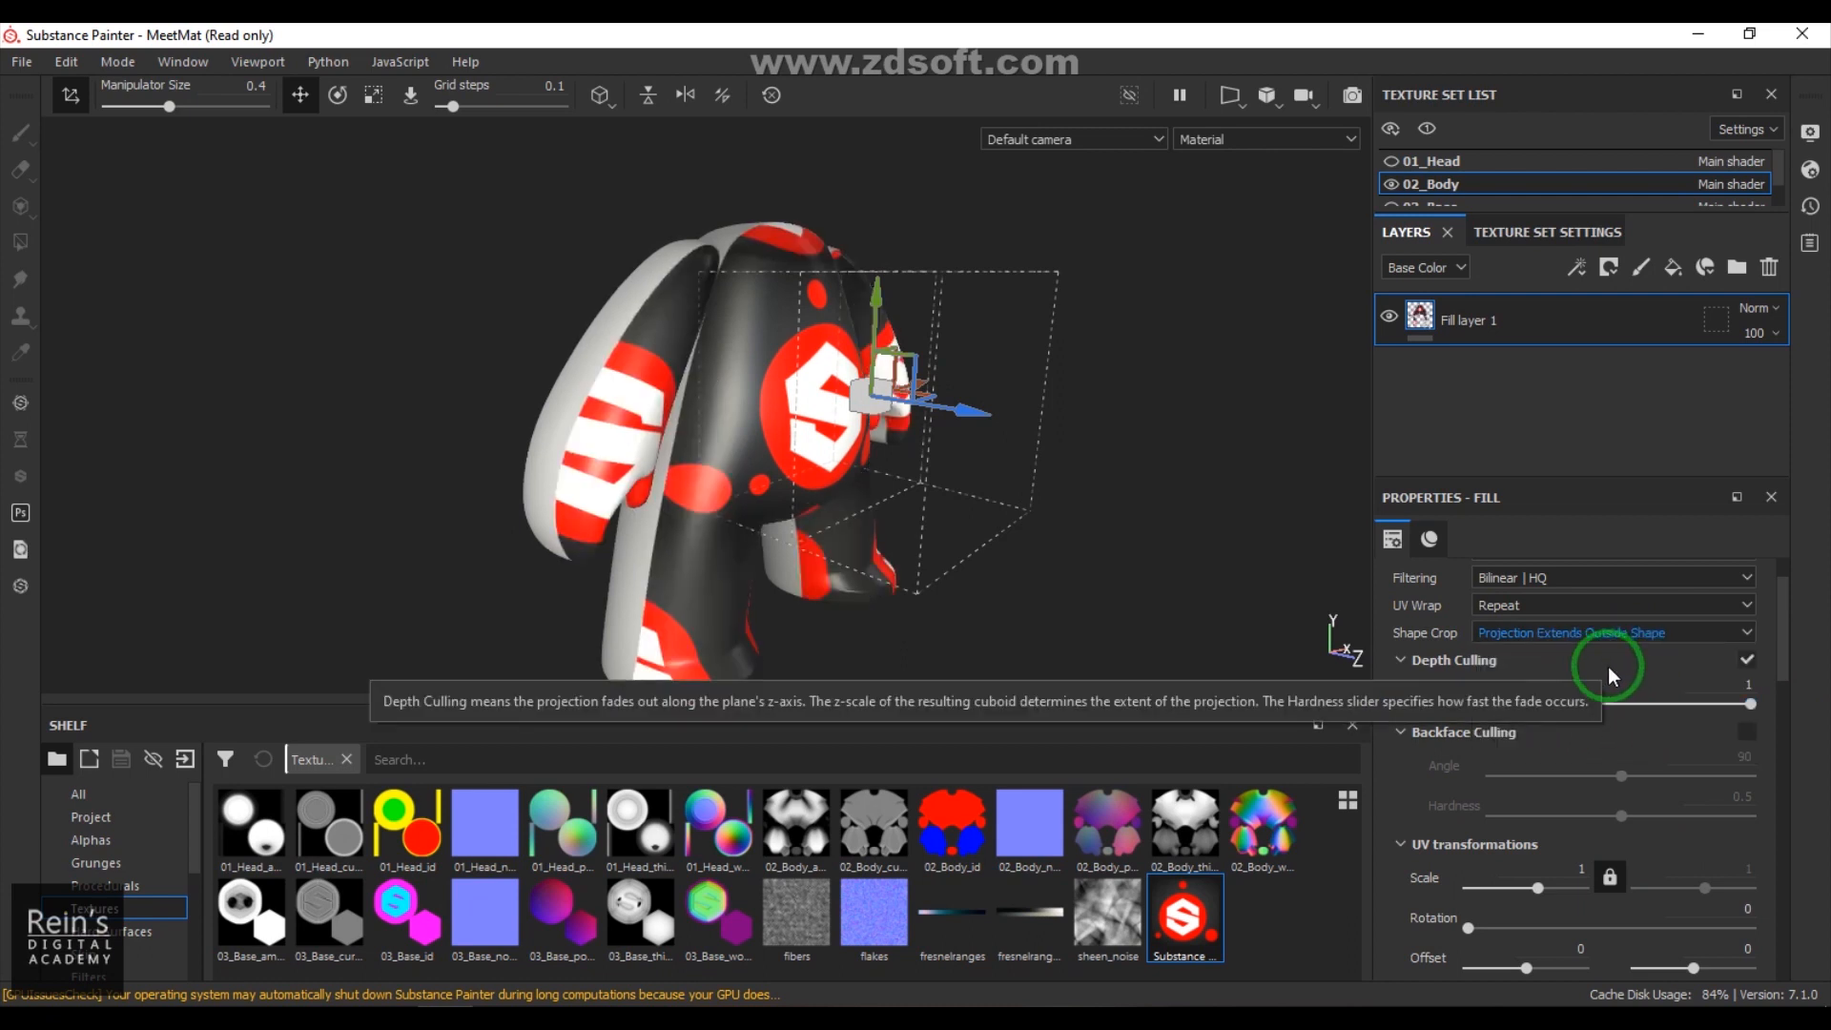
drag(1611, 703, 1771, 718)
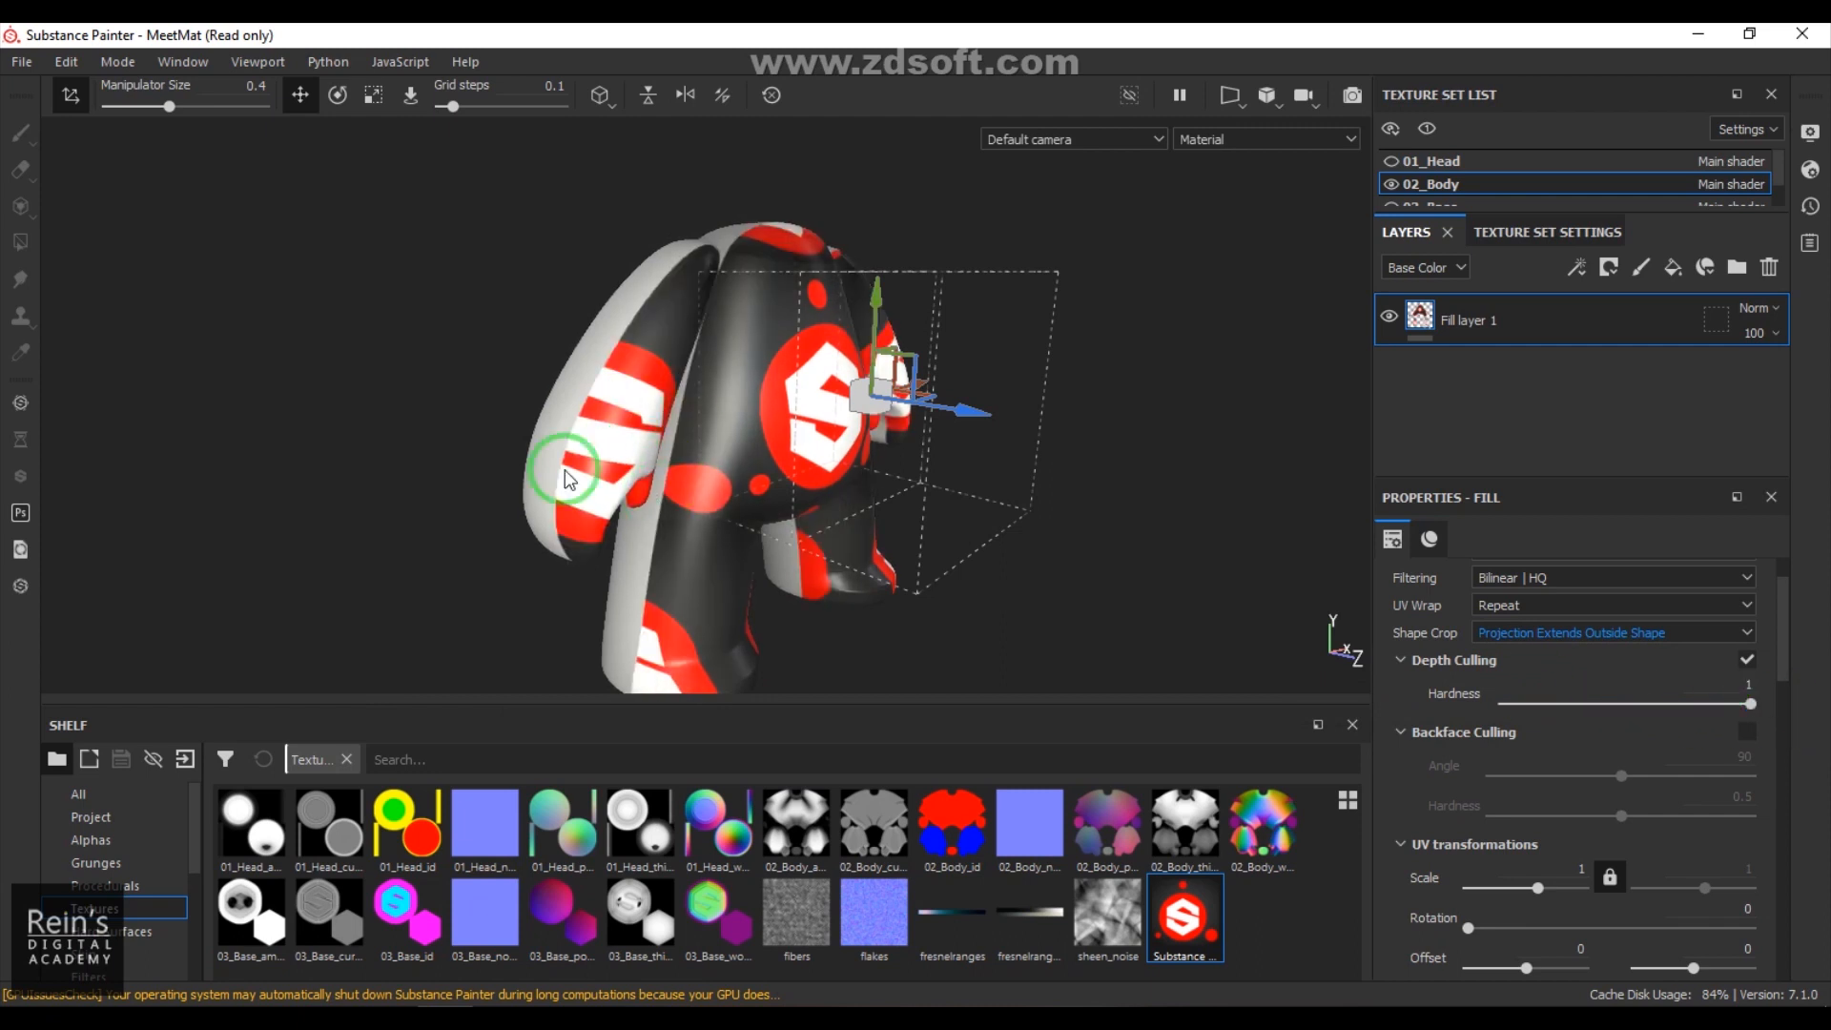
drag(947, 389, 903, 440)
click(1549, 633)
click(1553, 650)
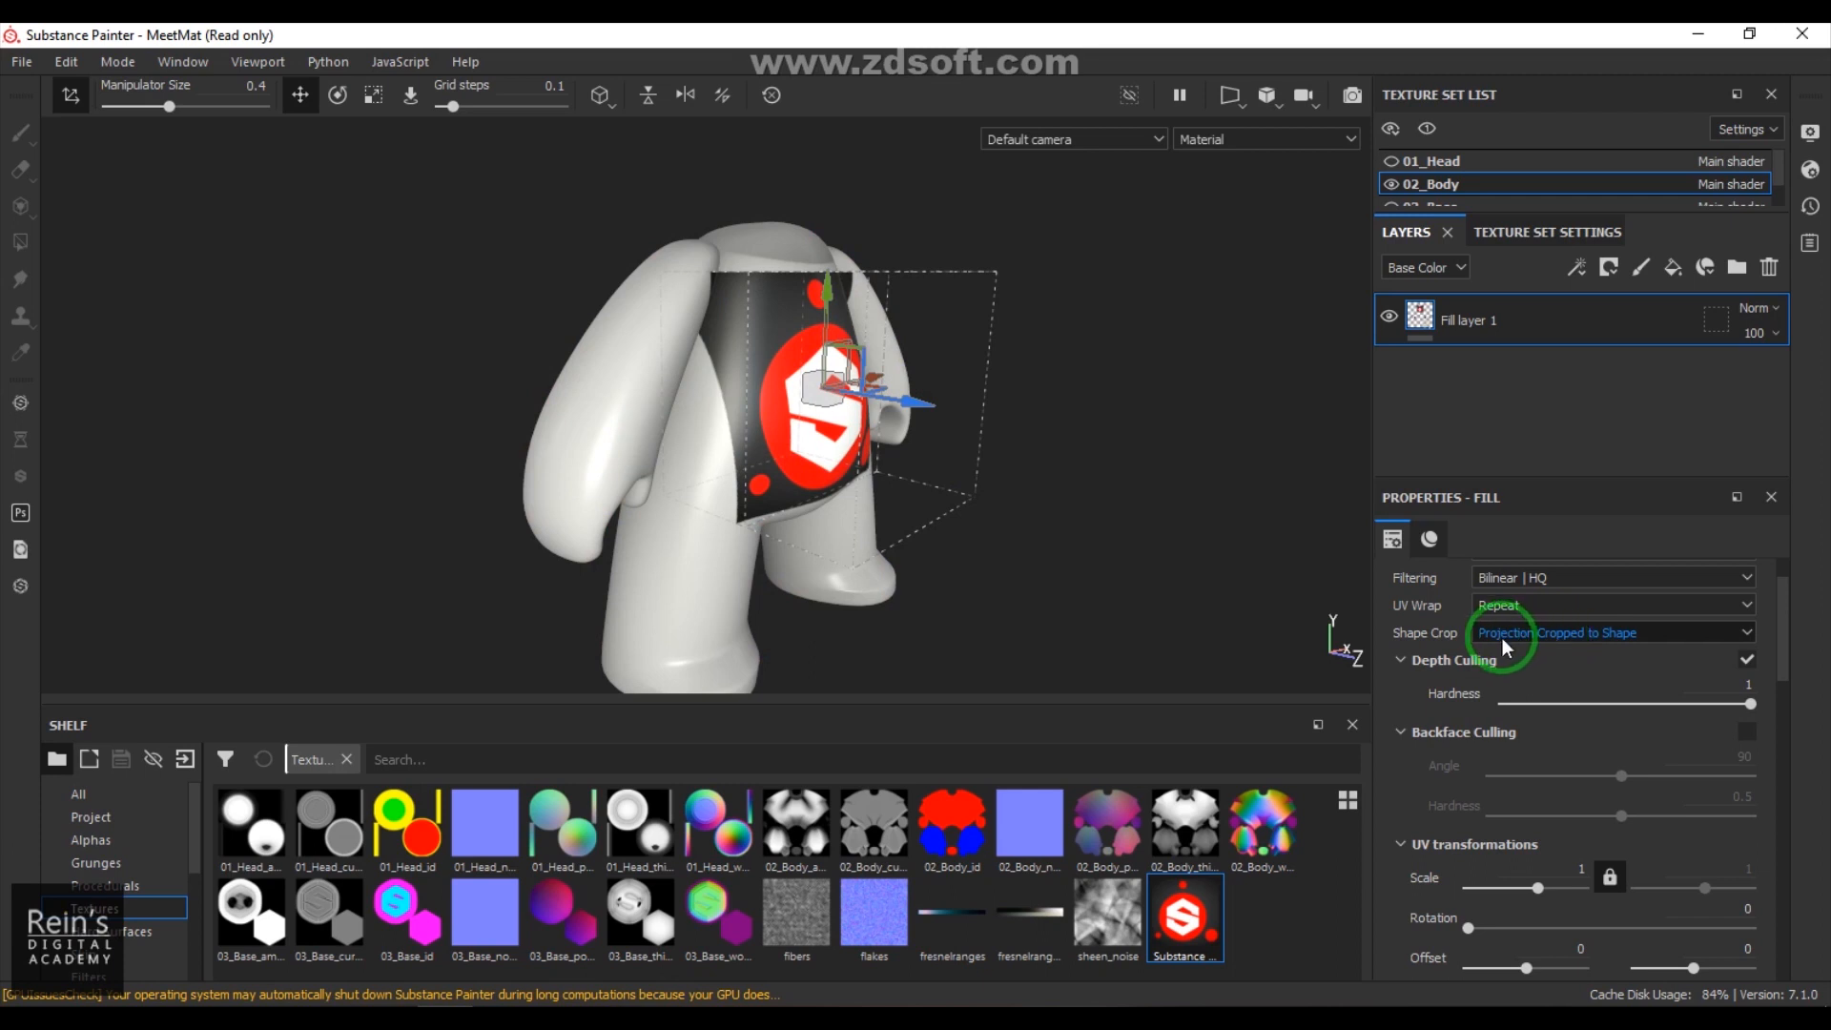
Step: Examine from the side and front how far the cropped planar projection reaches through the torso
alt+drag(1068, 578, 867, 401)
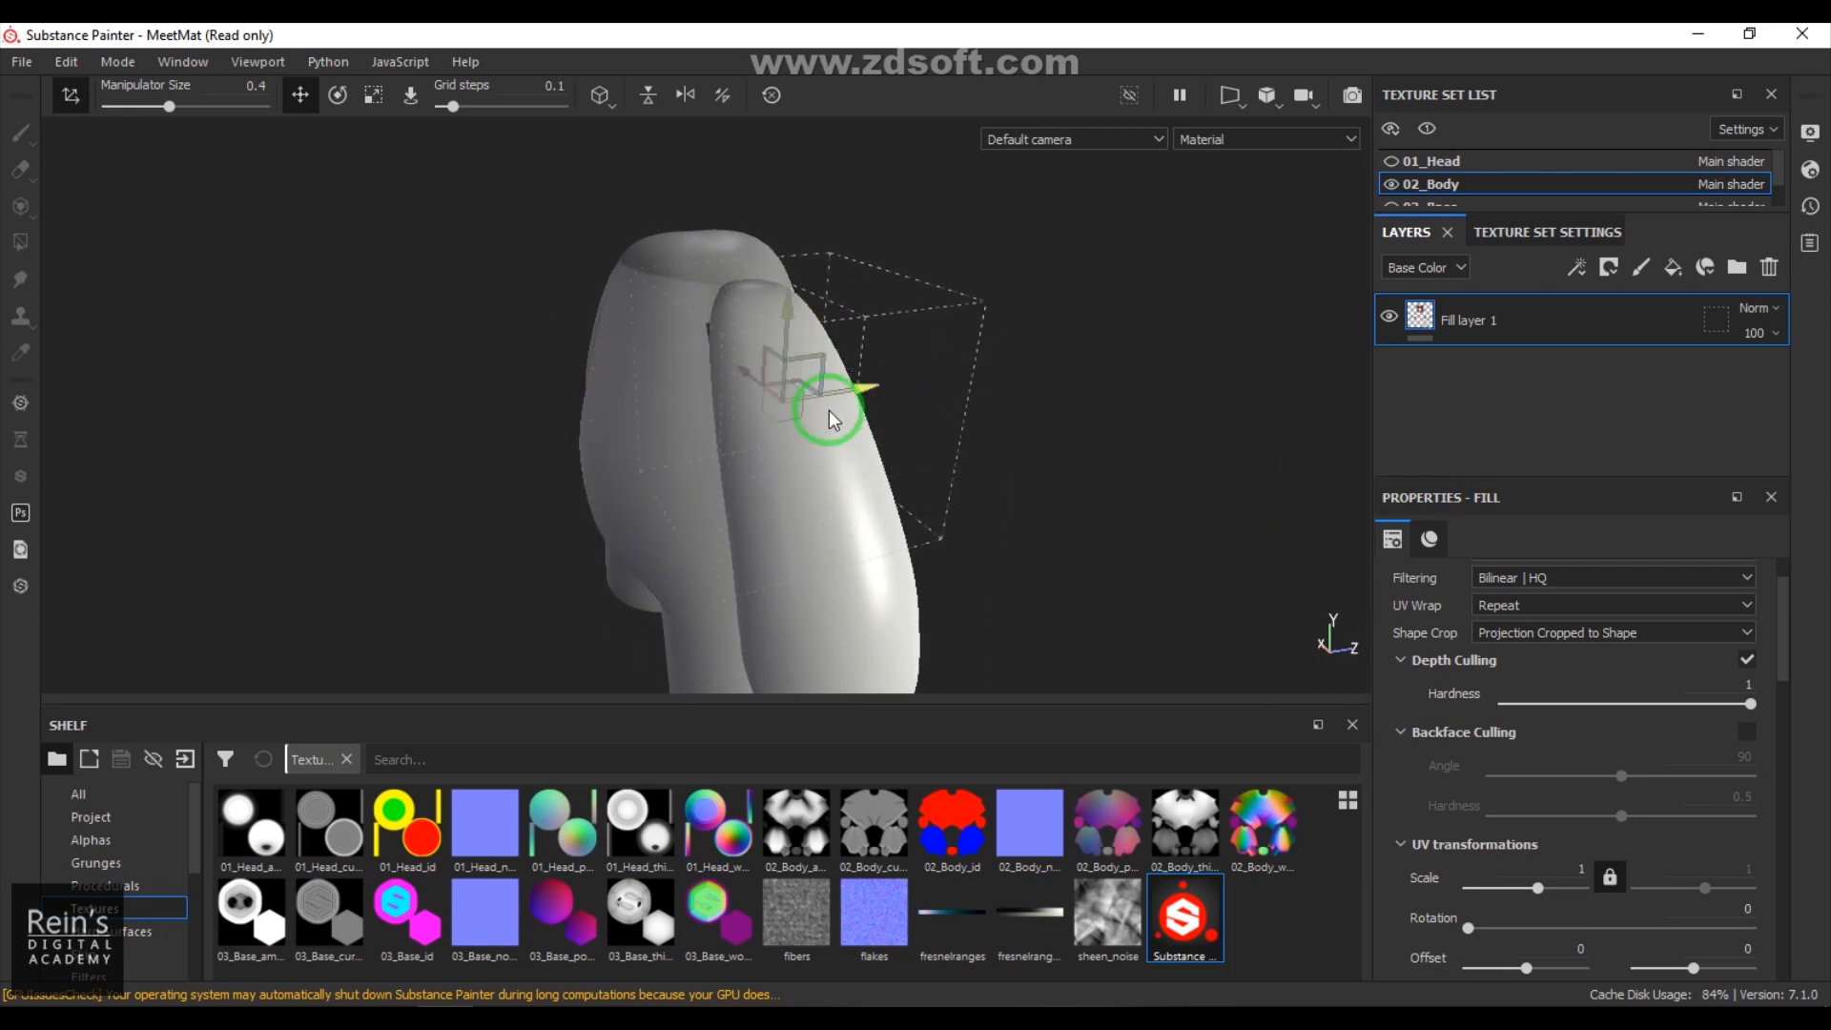
alt+drag(944, 478, 769, 402)
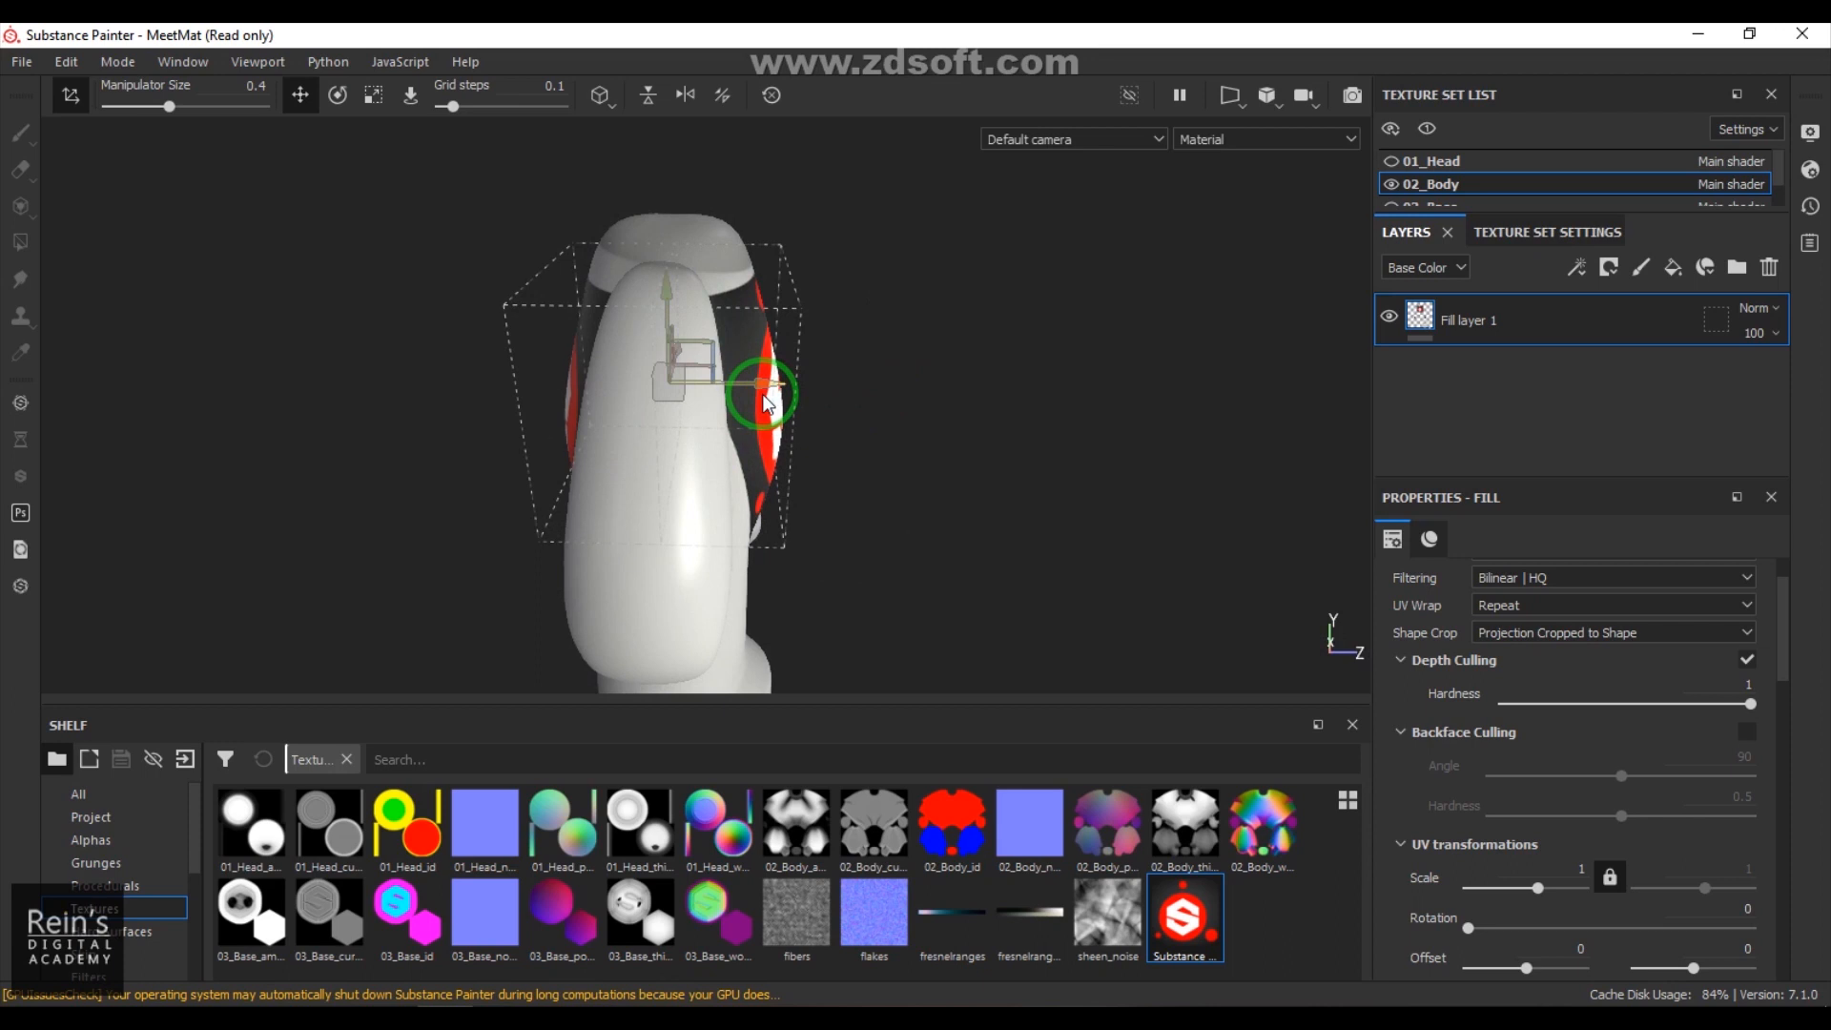
alt+drag(660, 444, 826, 434)
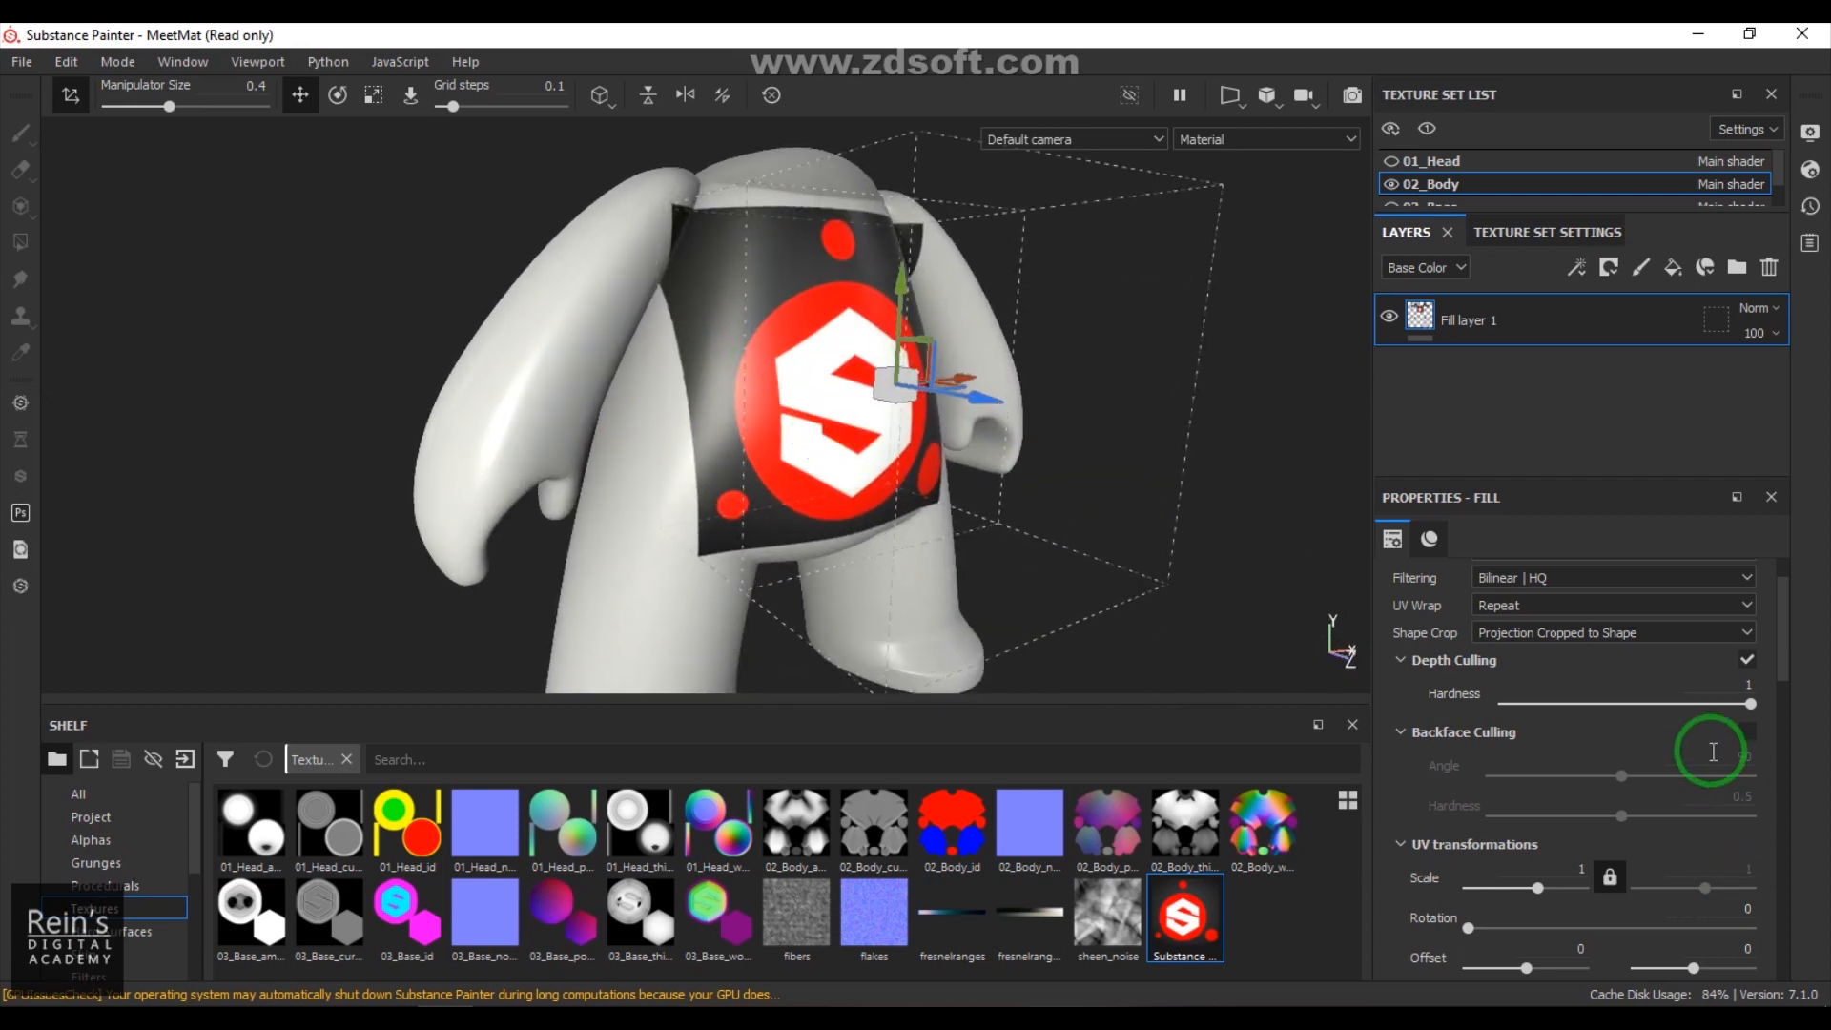
click(1631, 635)
click(1628, 631)
Step: Set the fill to Spherical projection, reposition its sphere on the body and switch the manipulator to scaling
scroll(1596, 620, up, 2)
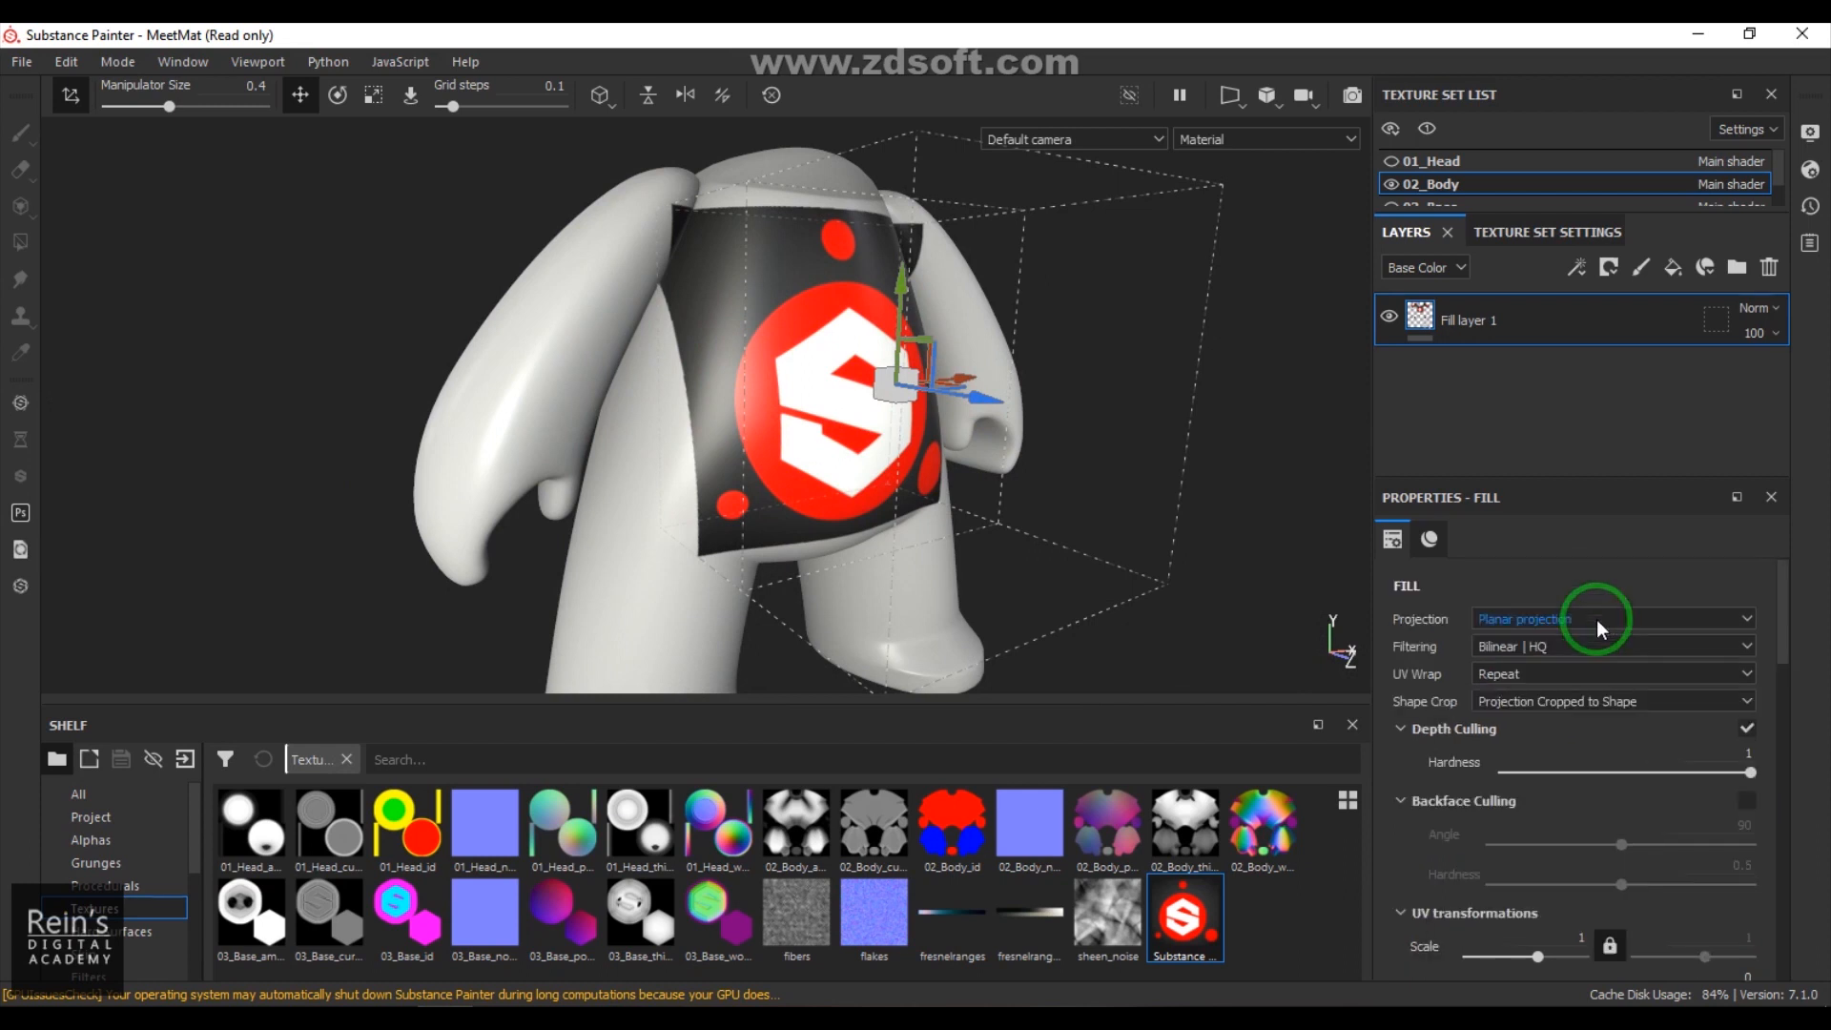
click(1600, 619)
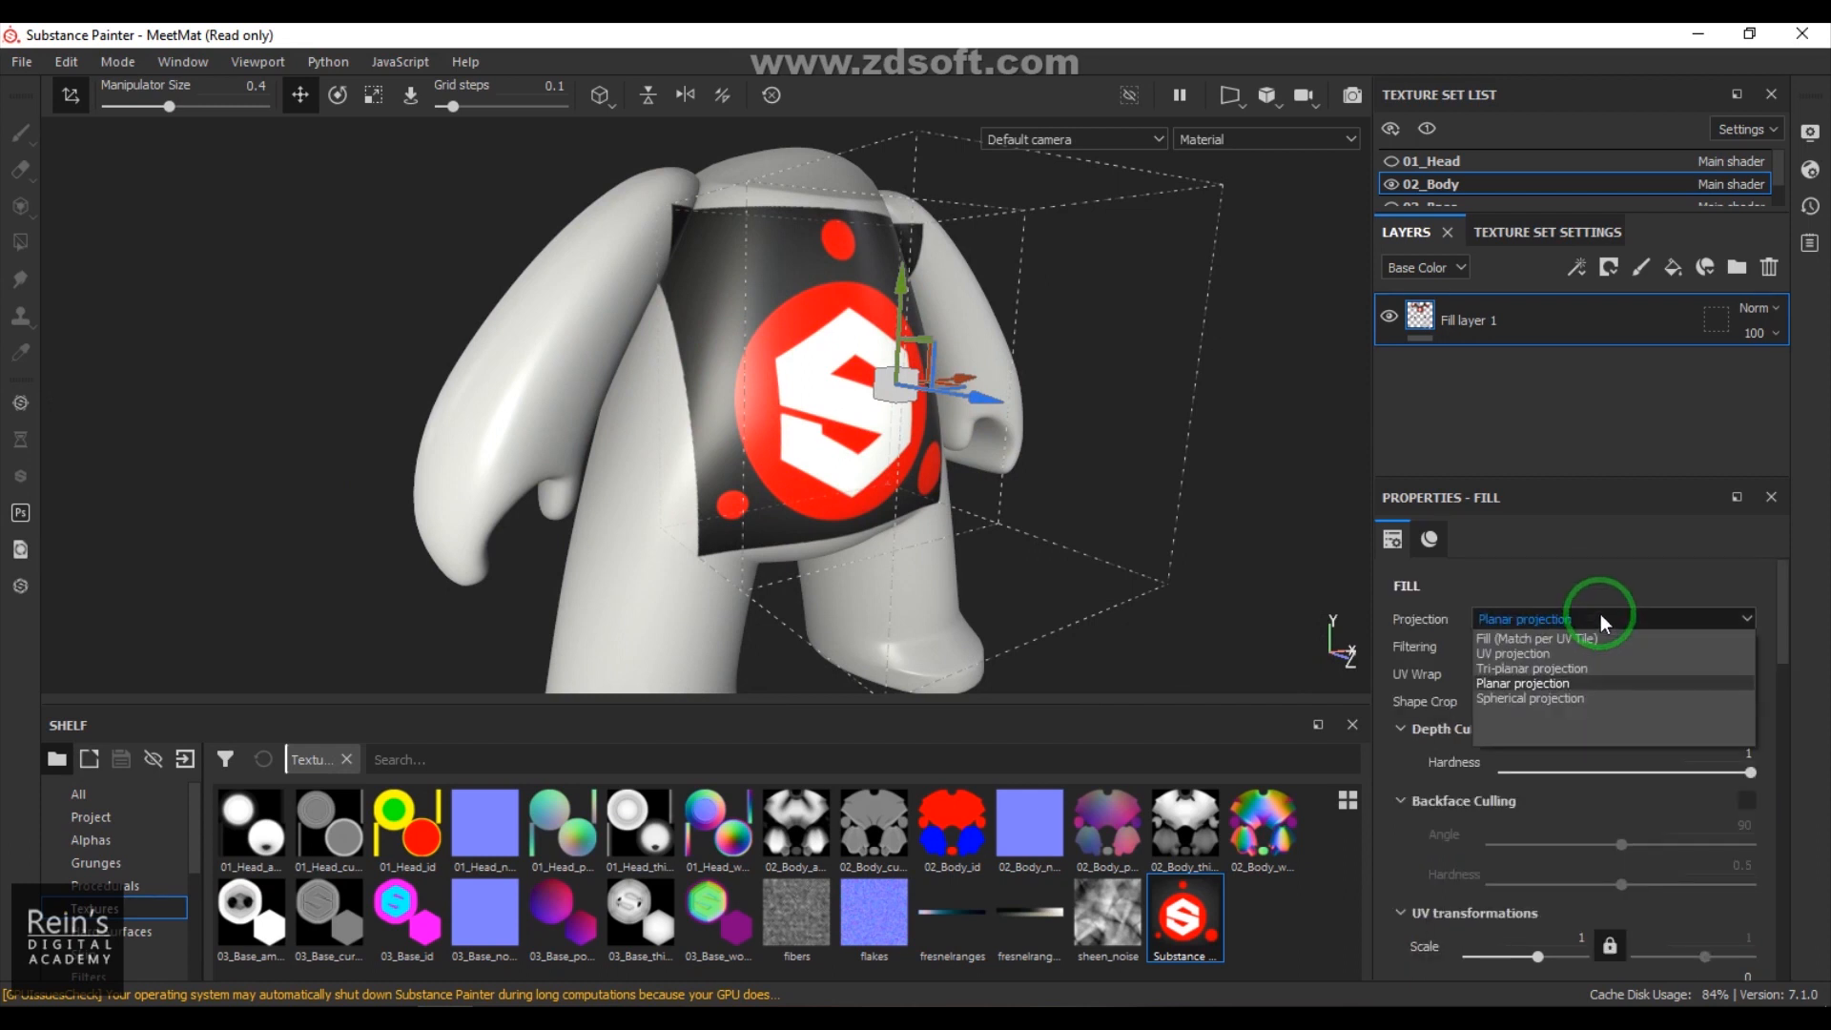
click(1571, 694)
drag(971, 386, 1272, 490)
key(r)
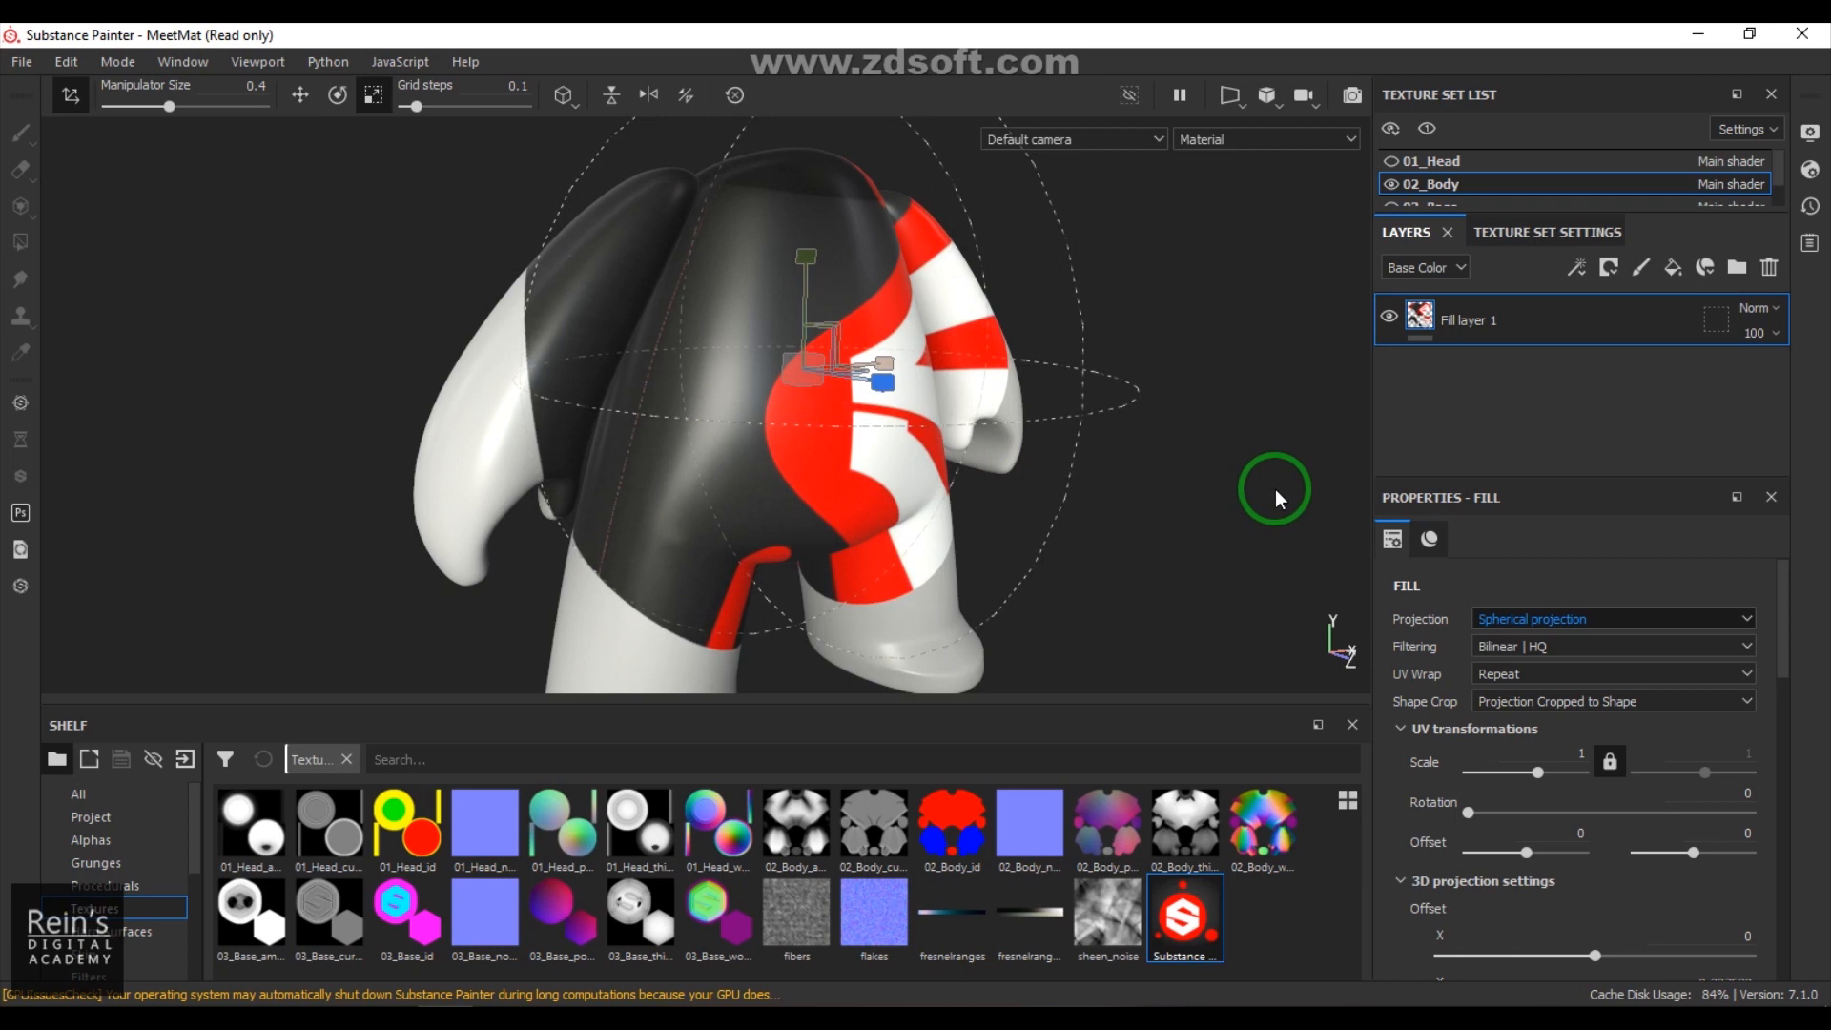
mouse_move(1786, 629)
mouse_down()
mouse_move(1800, 718)
mouse_move(1801, 604)
mouse_up()
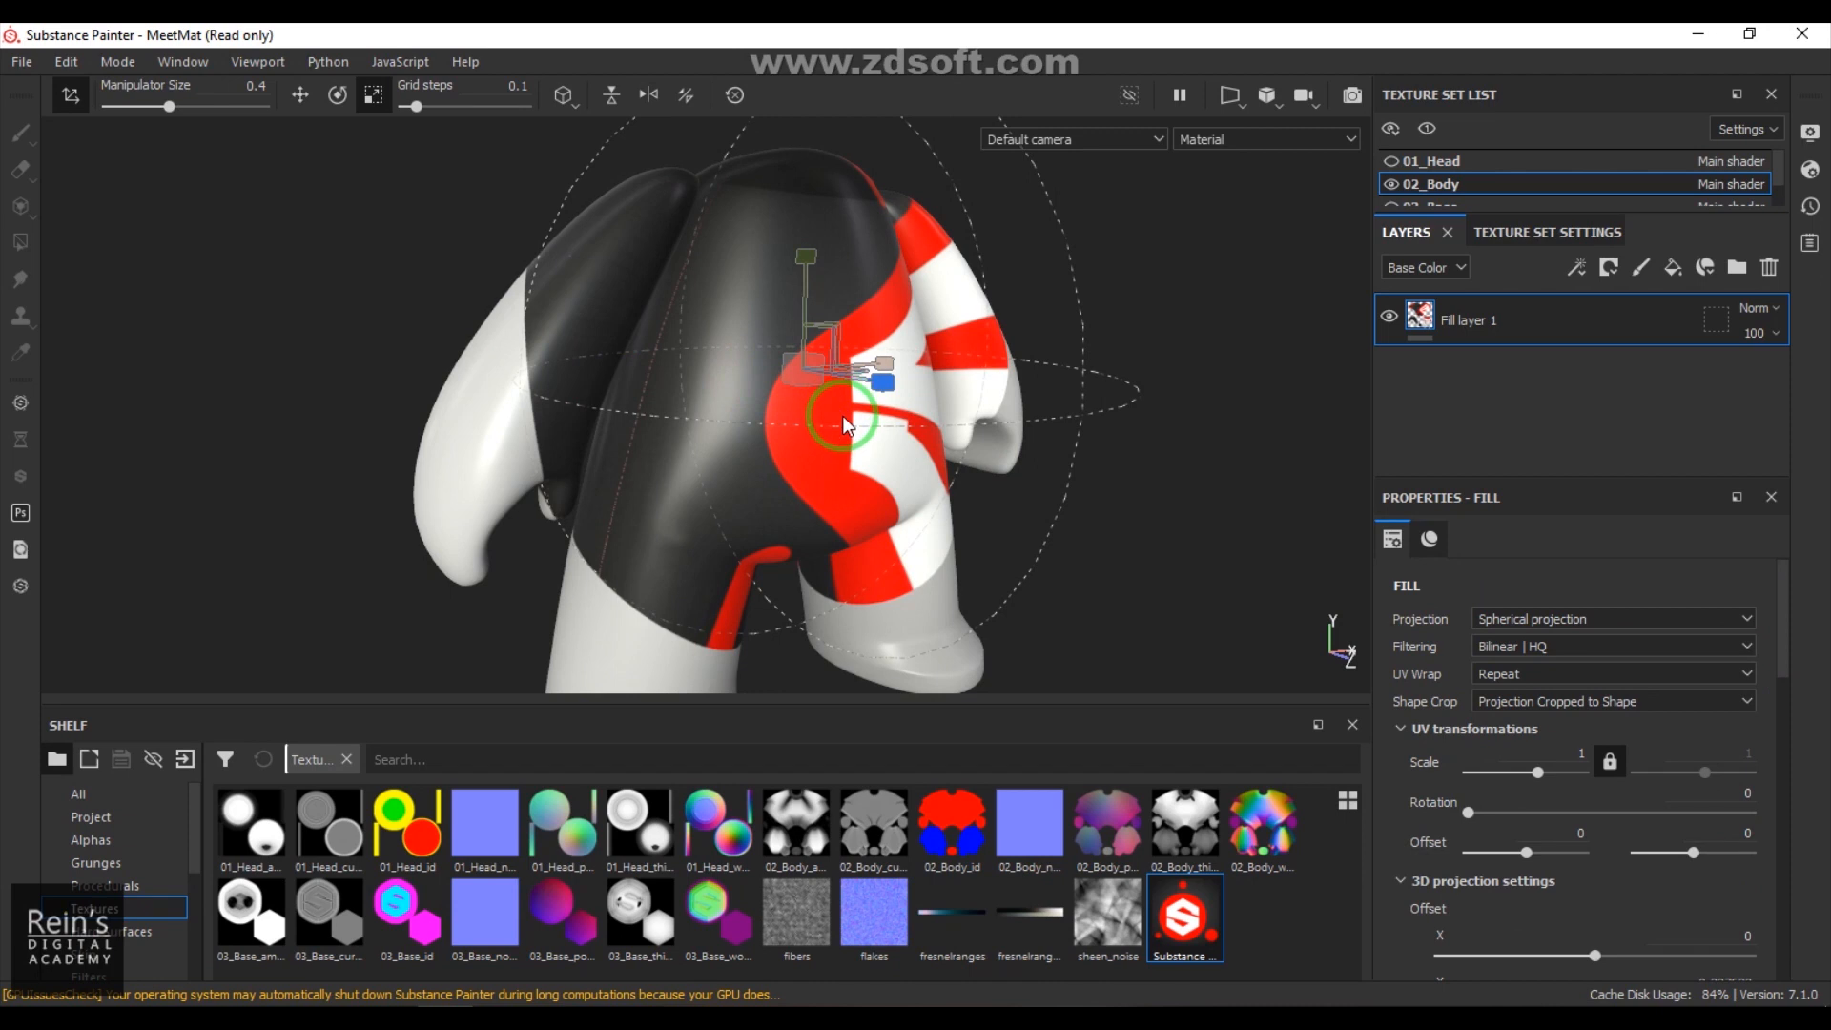
Step: Move the spherical projection to an offset of about -0.31 in Y and 0.07 in Z
key(w)
drag(807, 281, 797, 286)
drag(871, 381, 856, 385)
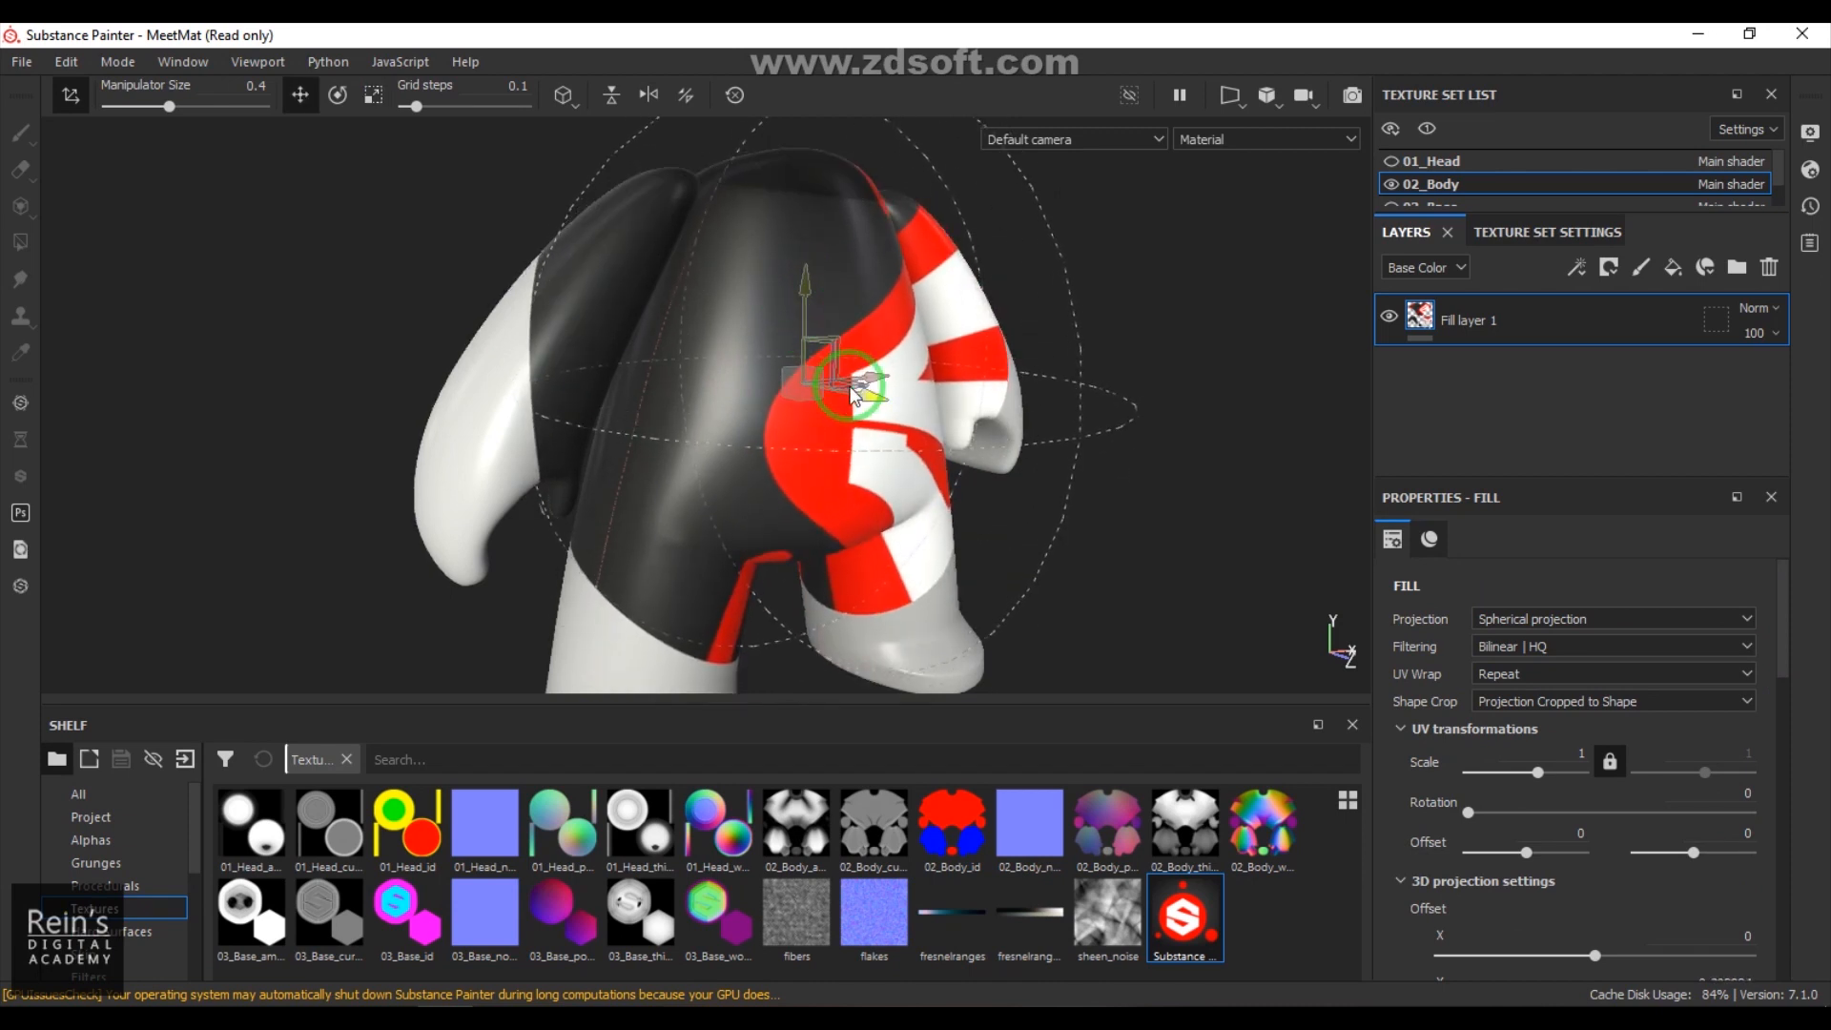
Step: Tilt the spherical projection to an X rotation of about 170.5 and scale it uniformly to about 0.47
key(e)
drag(856, 298, 862, 316)
key(r)
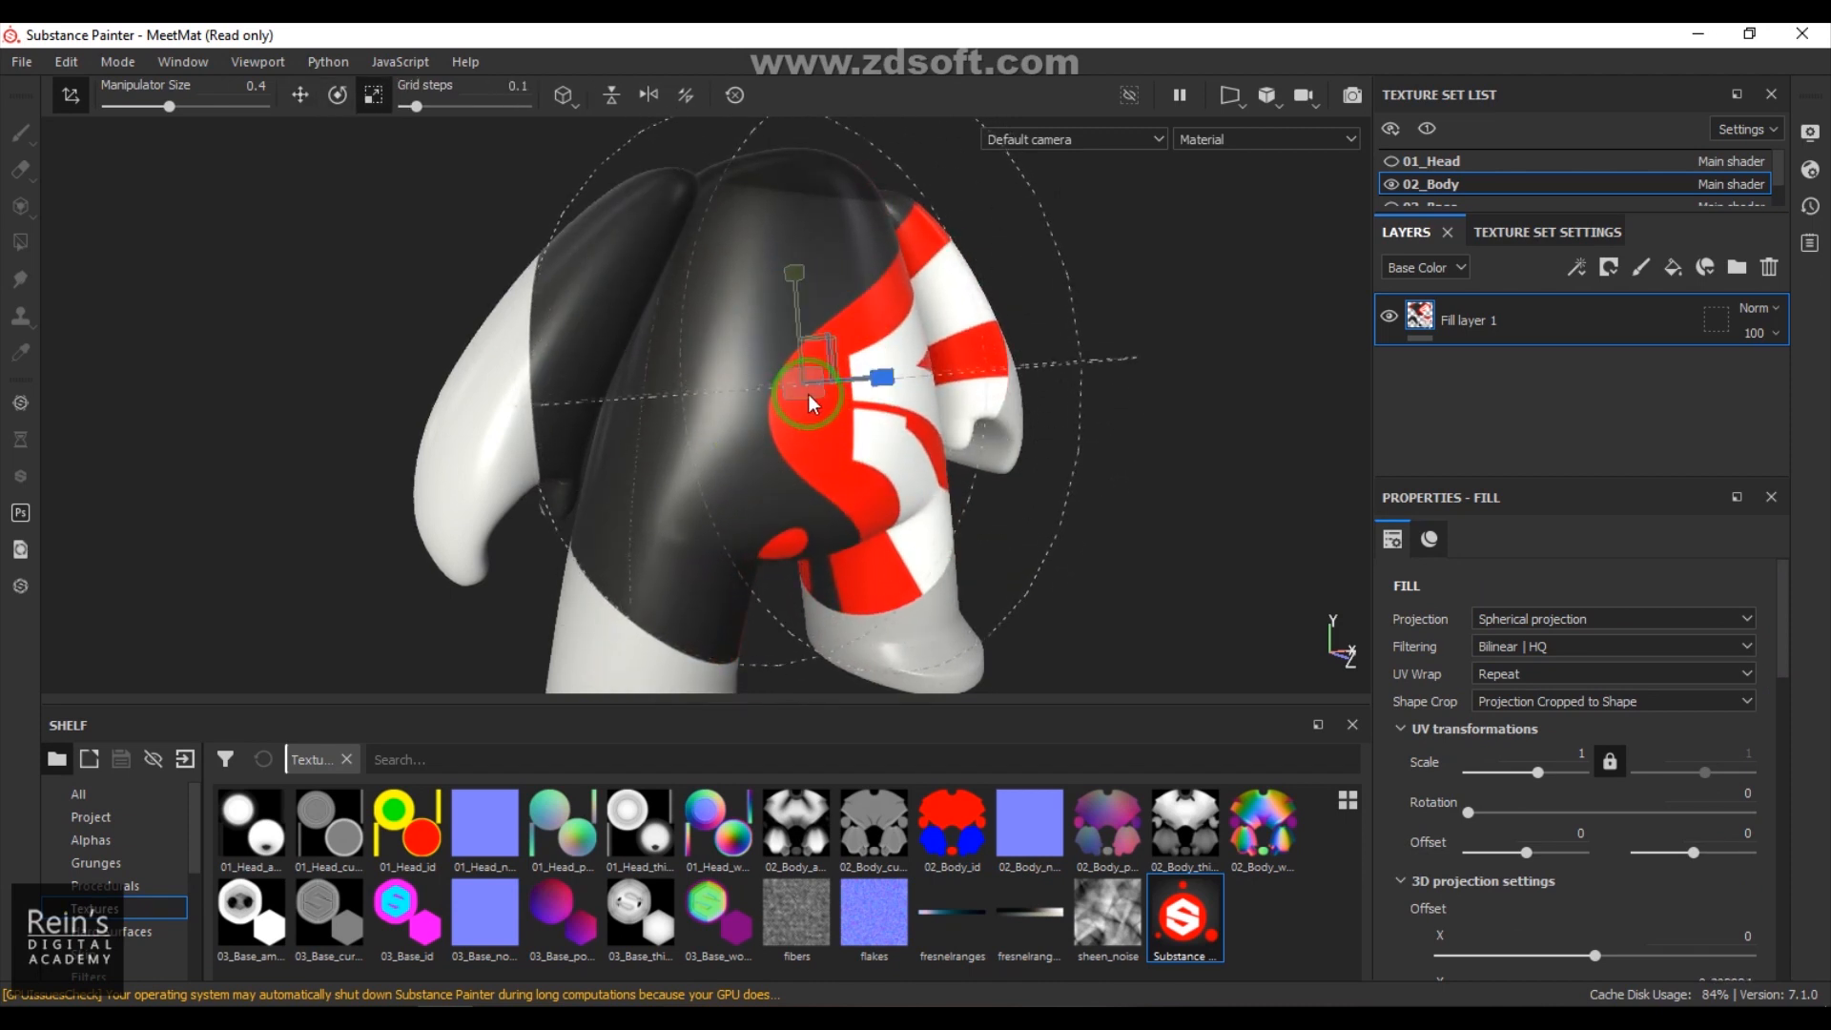
scroll(1680, 832, down, 6)
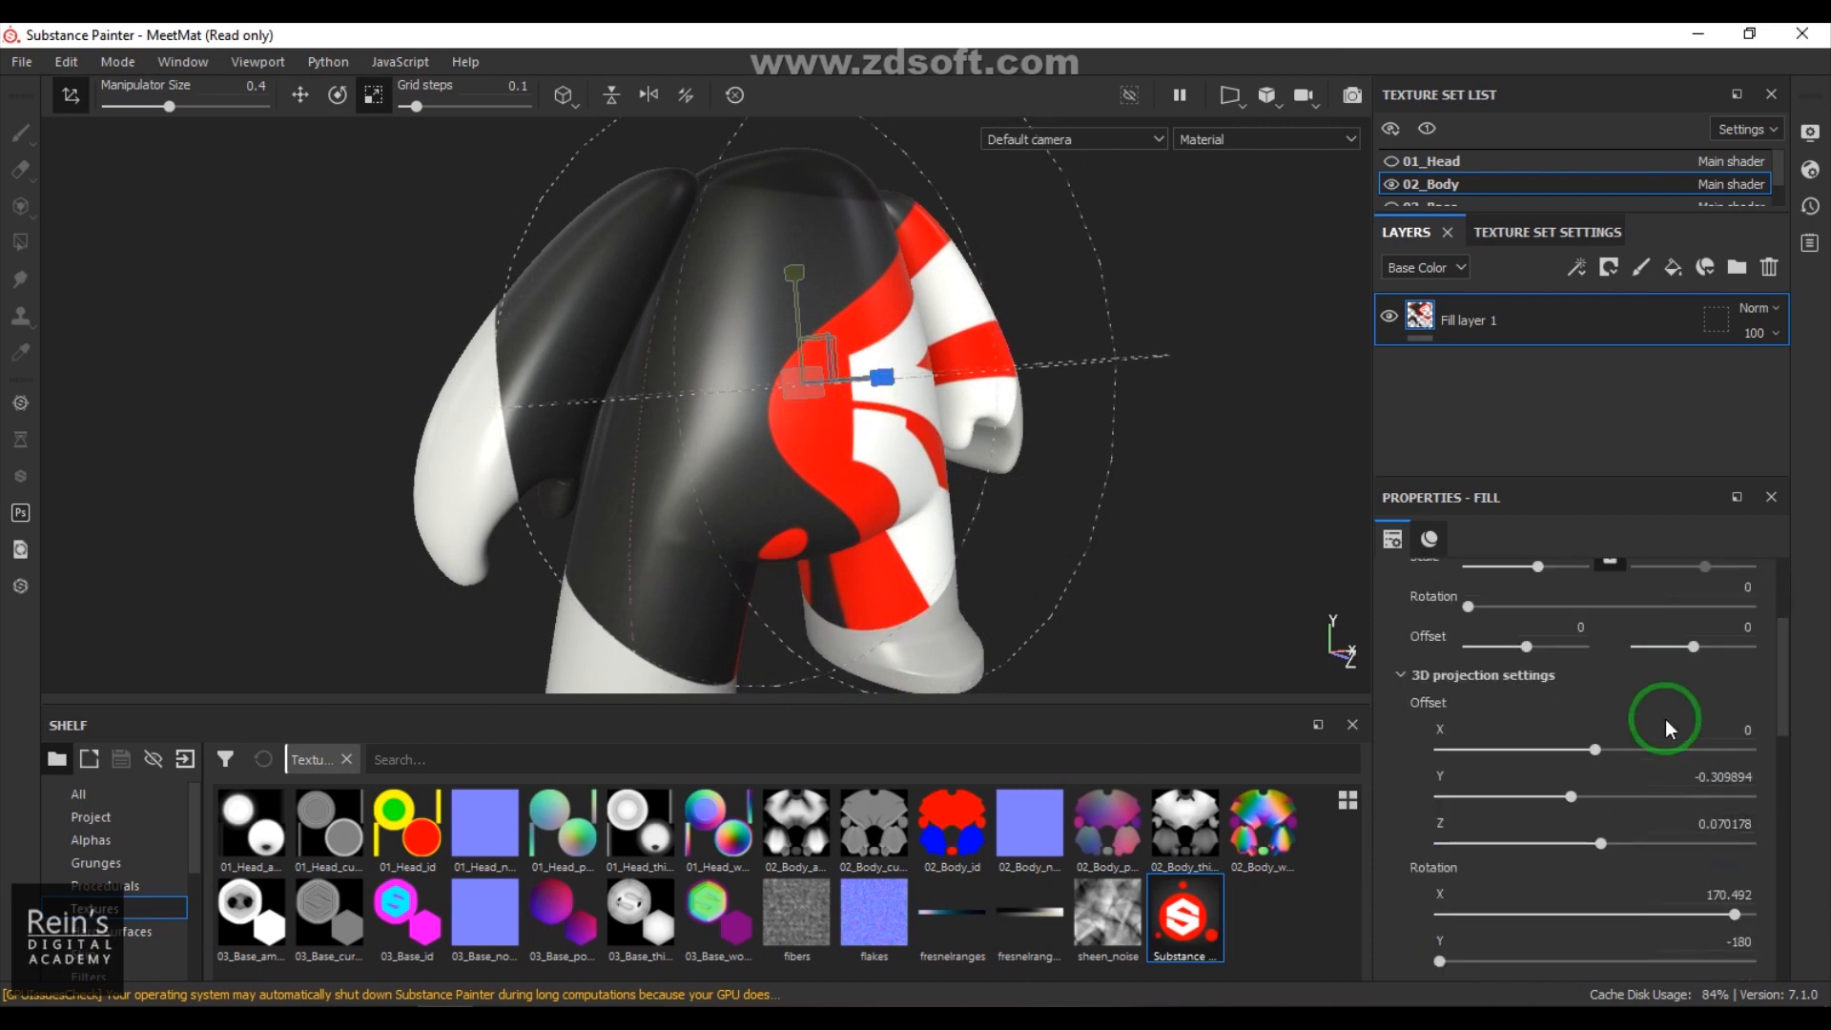
scroll(1662, 722, up, 5)
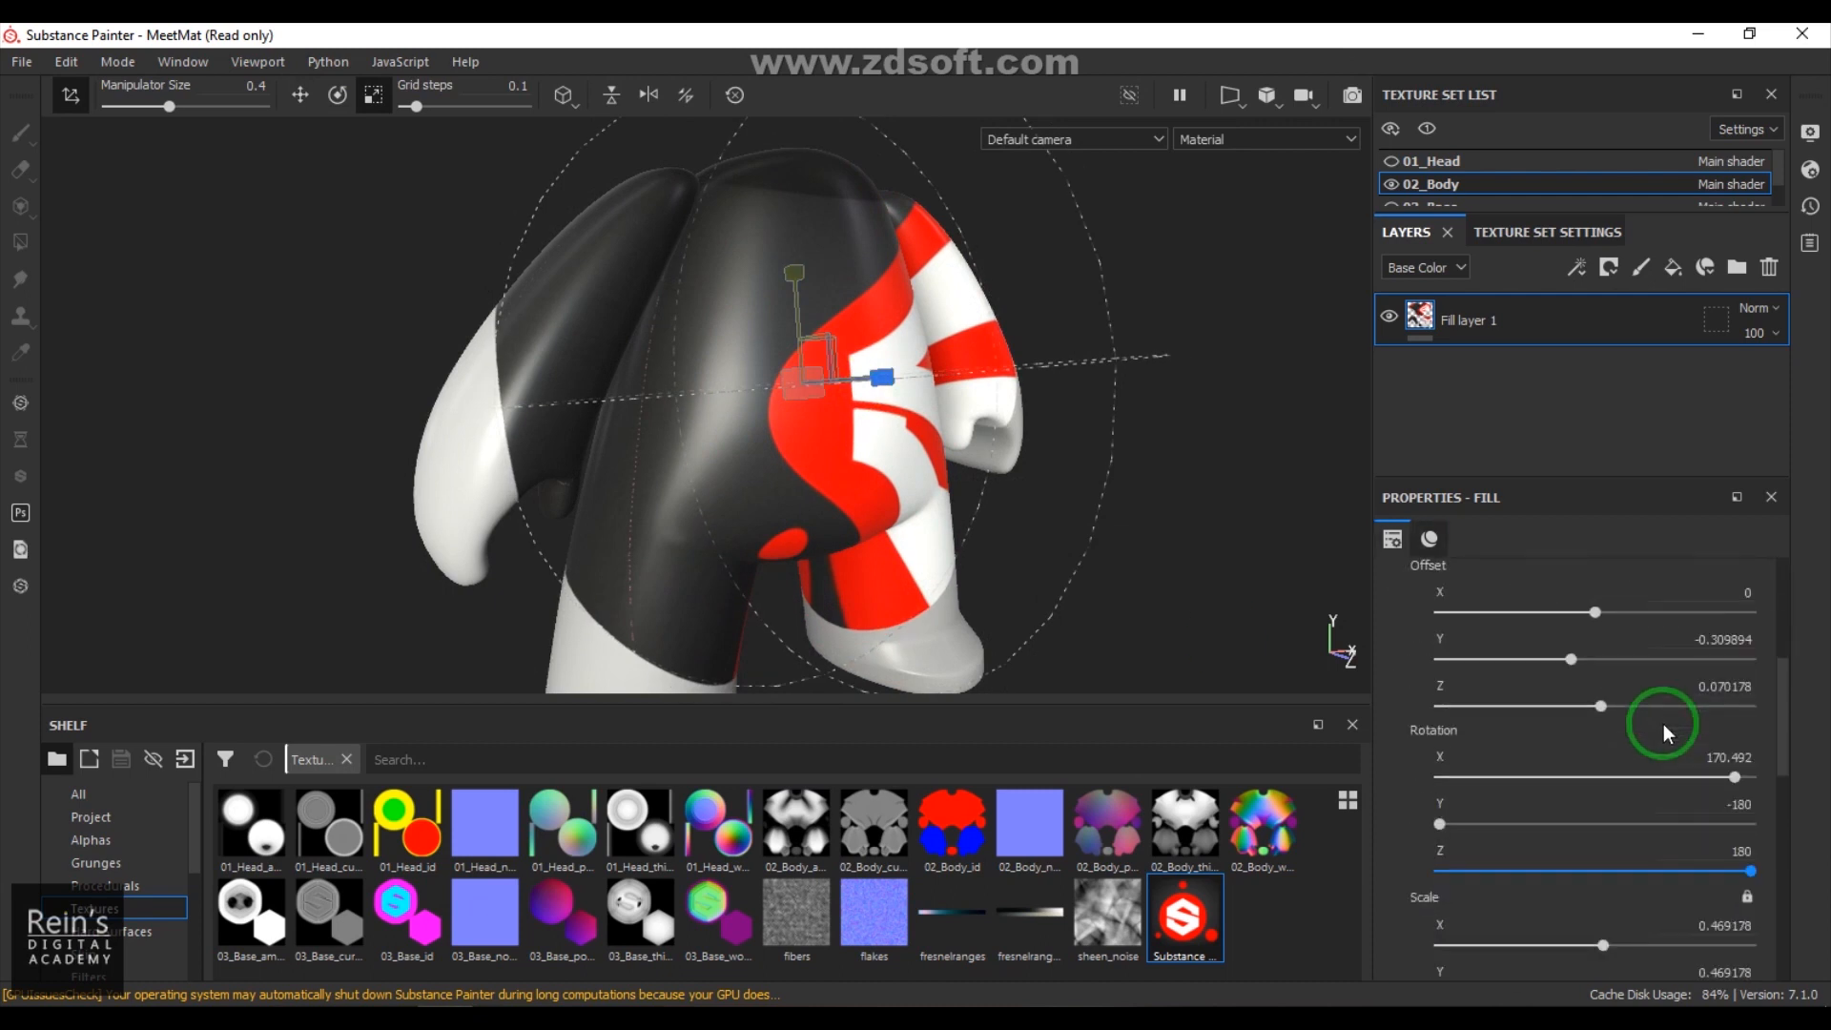